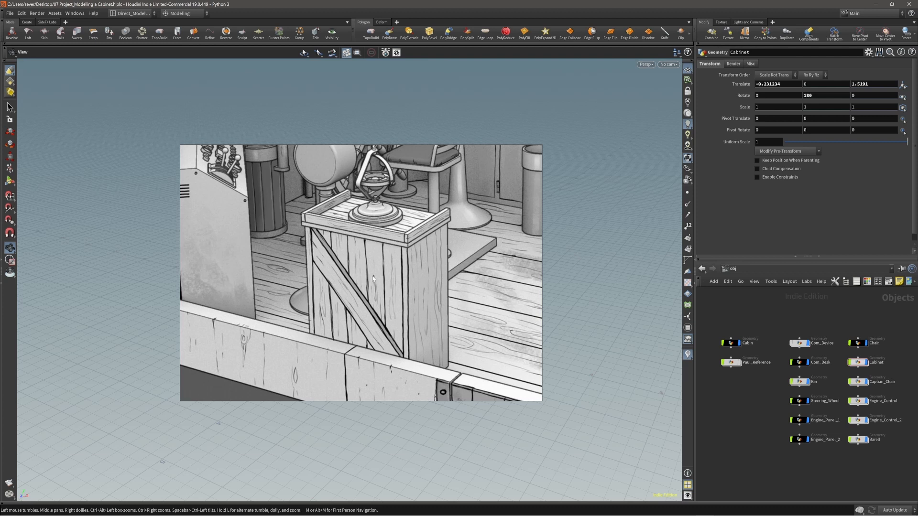
Step: Select the blockout box of the cabinet in the cabin scene and open its geometry for picking primitives
{"action": "right_click_drag", "start_coordinate": [374, 279], "coordinate": [917, 255]}
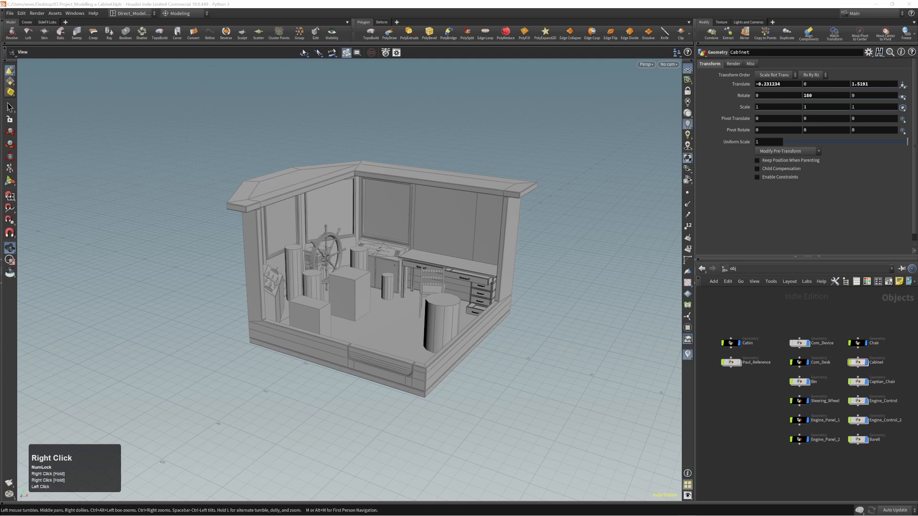
{"action": "left_click", "coordinate": [649, 285]}
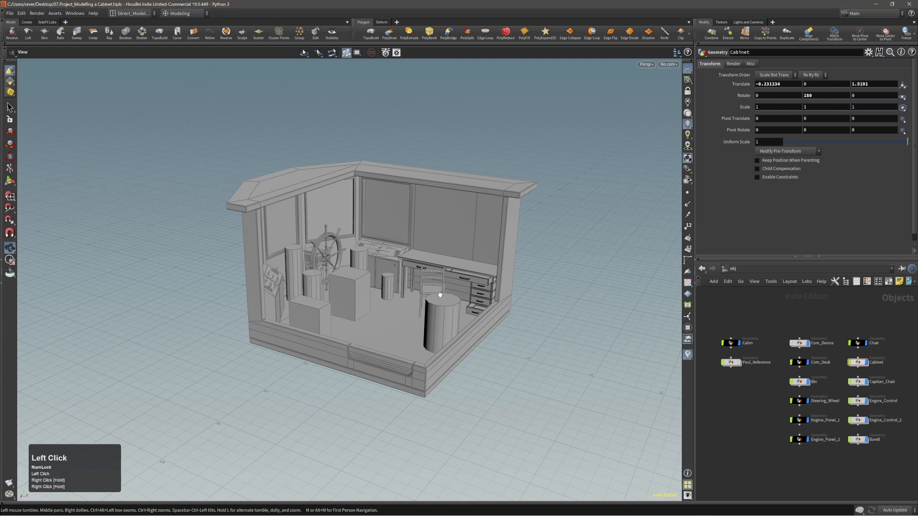
{"action": "key", "text": "s"}
{"action": "left_click", "coordinate": [320, 314]}
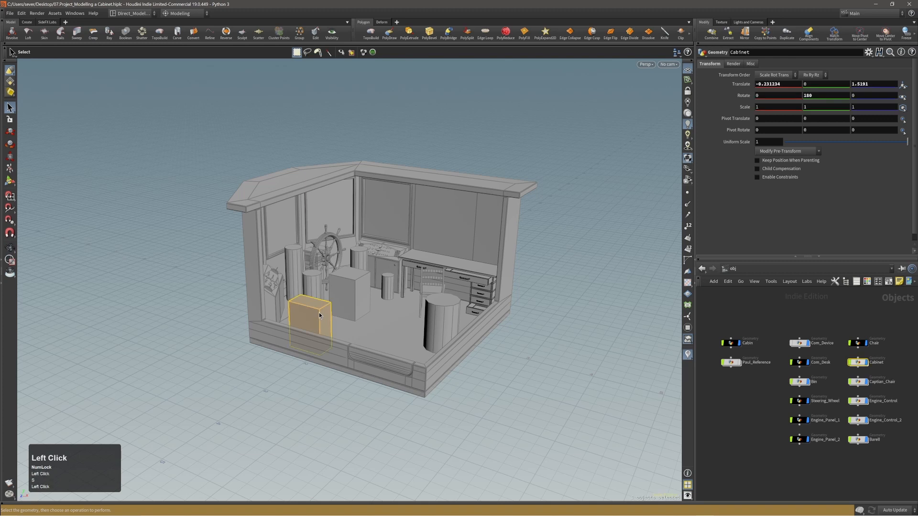
{"action": "key", "text": "3"}
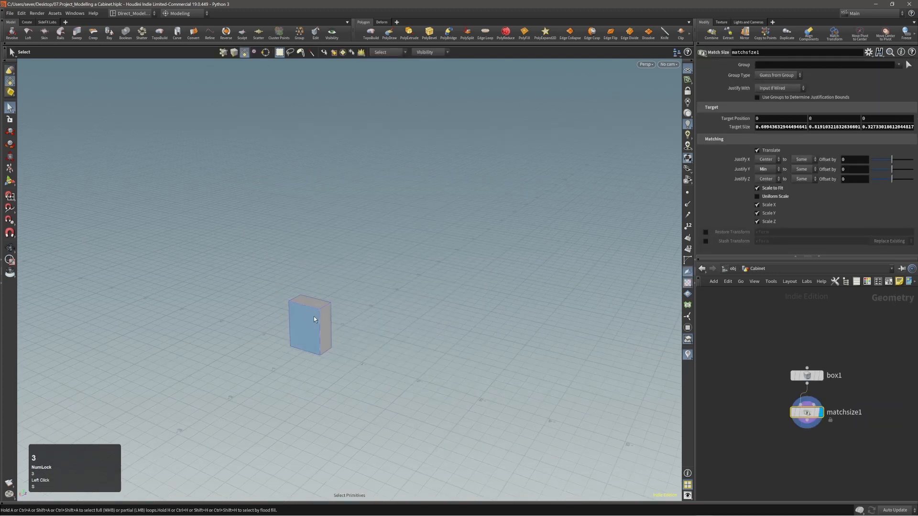
Step: Delete the back face of the cabinet box so that side is open
{"action": "key", "text": "space+g"}
{"action": "right_click_drag", "start_coordinate": [328, 313], "coordinate": [329, 317]}
{"action": "left_click_drag", "start_coordinate": [329, 316], "coordinate": [351, 305]}
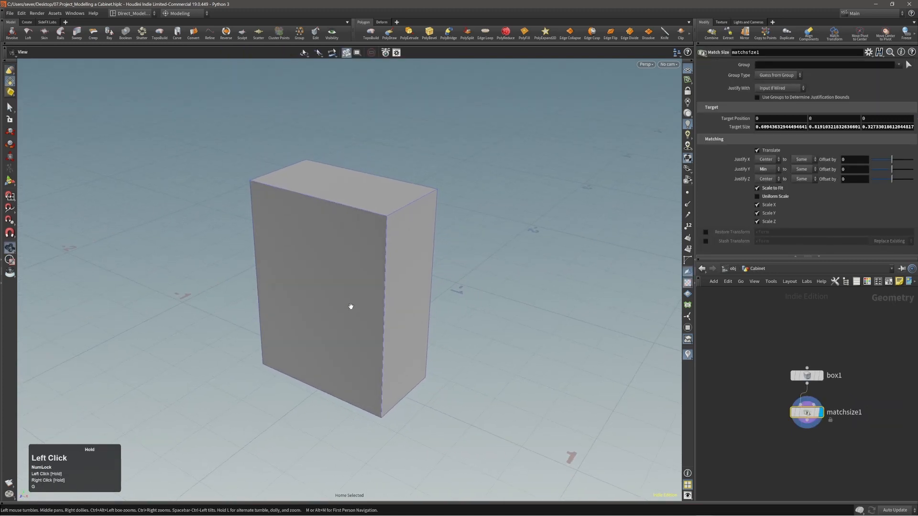
{"action": "right_click_drag", "start_coordinate": [351, 305], "coordinate": [328, 318]}
{"action": "middle_click_drag", "start_coordinate": [328, 318], "coordinate": [360, 308]}
{"action": "left_click", "coordinate": [355, 348]}
{"action": "right_click_drag", "start_coordinate": [354, 349], "coordinate": [371, 290]}
{"action": "key", "text": "alt+grave"}
{"action": "key", "text": "space"}
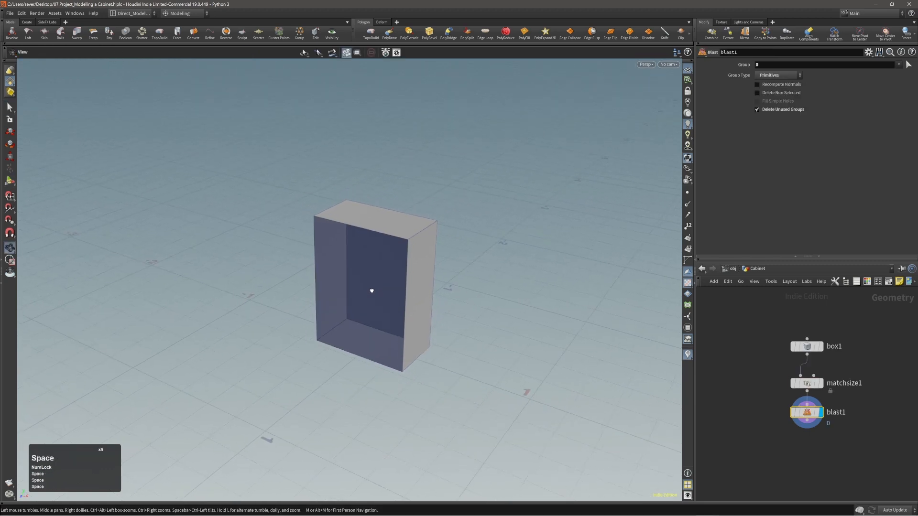
{"action": "left_click_drag", "start_coordinate": [371, 290], "coordinate": [365, 299]}
{"action": "middle_click_drag", "start_coordinate": [365, 299], "coordinate": [370, 278]}
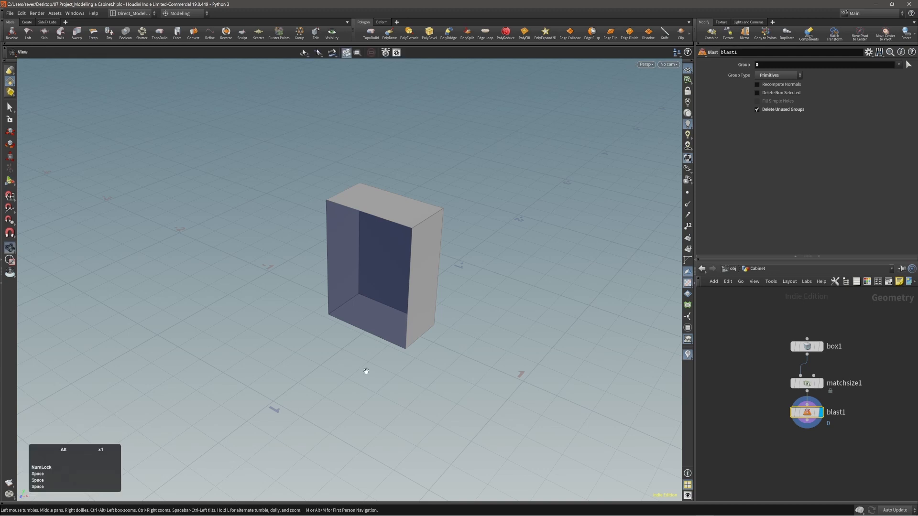
{"action": "left_click_drag", "start_coordinate": [365, 371], "coordinate": [338, 372], "text": "alt"}
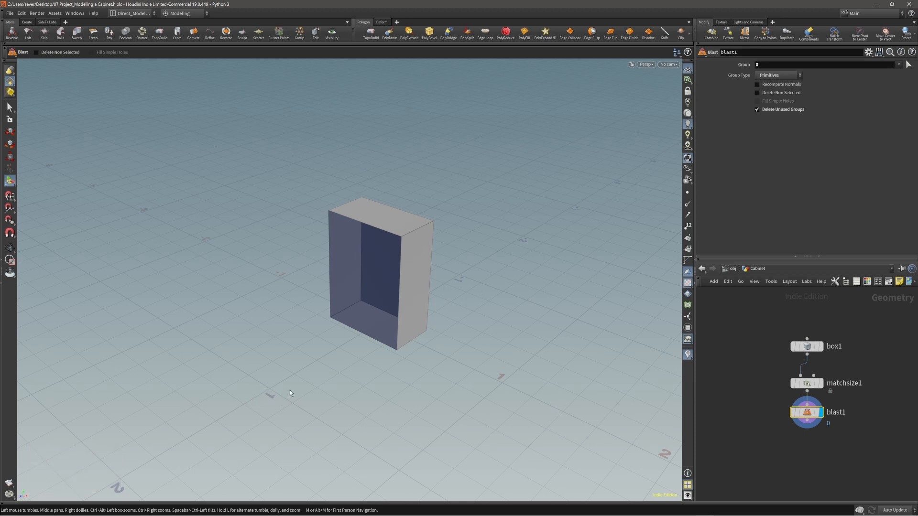
{"action": "left_click", "coordinate": [378, 319]}
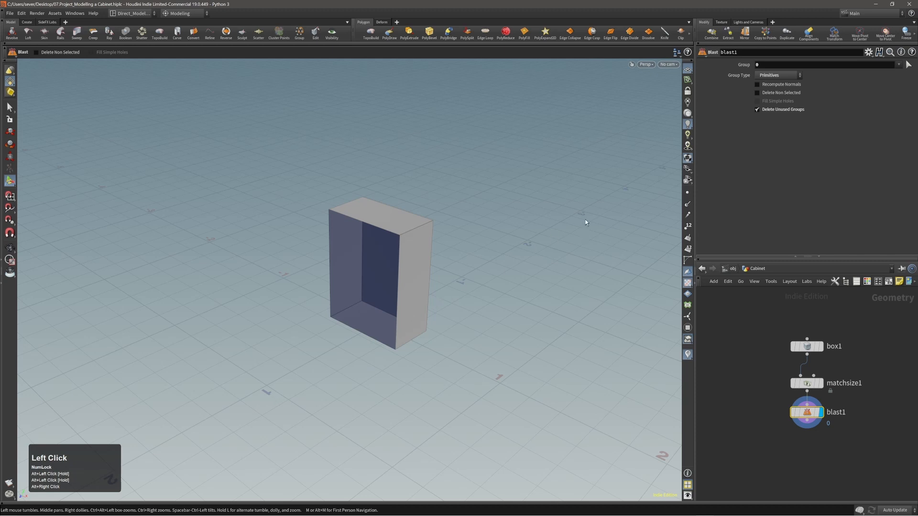
{"action": "left_click_drag", "start_coordinate": [365, 345], "coordinate": [426, 357], "text": "alt"}
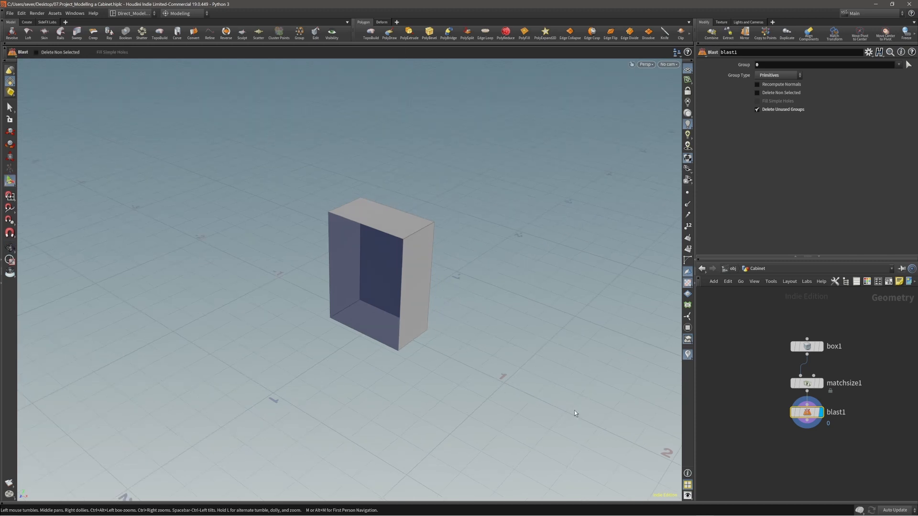
Step: Select all edges of the cabinet box and separate its faces with Edge Cusp
{"action": "right_click_drag", "start_coordinate": [359, 306], "coordinate": [395, 311], "text": "alt"}
{"action": "left_click_drag", "start_coordinate": [395, 312], "coordinate": [467, 280], "text": "alt"}
{"action": "middle_click_drag", "start_coordinate": [467, 280], "coordinate": [392, 283], "text": "alt"}
{"action": "key", "text": "2"}
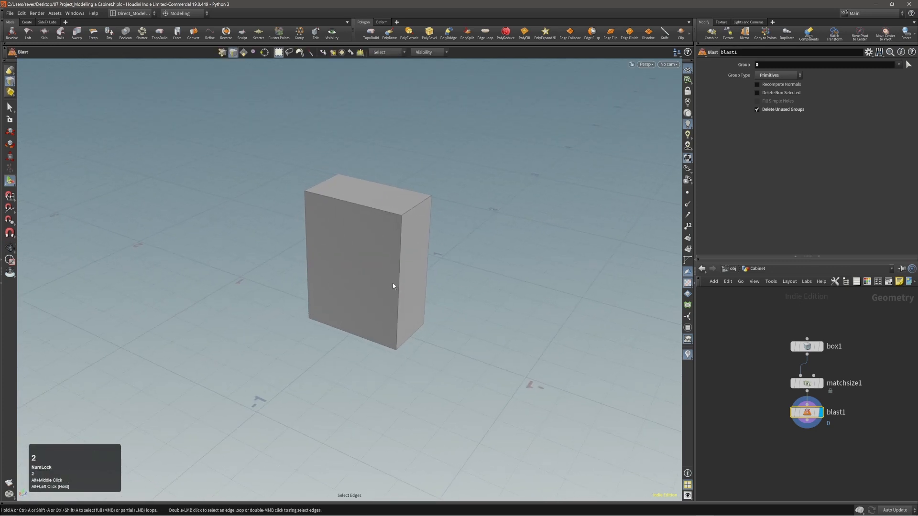
{"action": "key", "text": "n"}
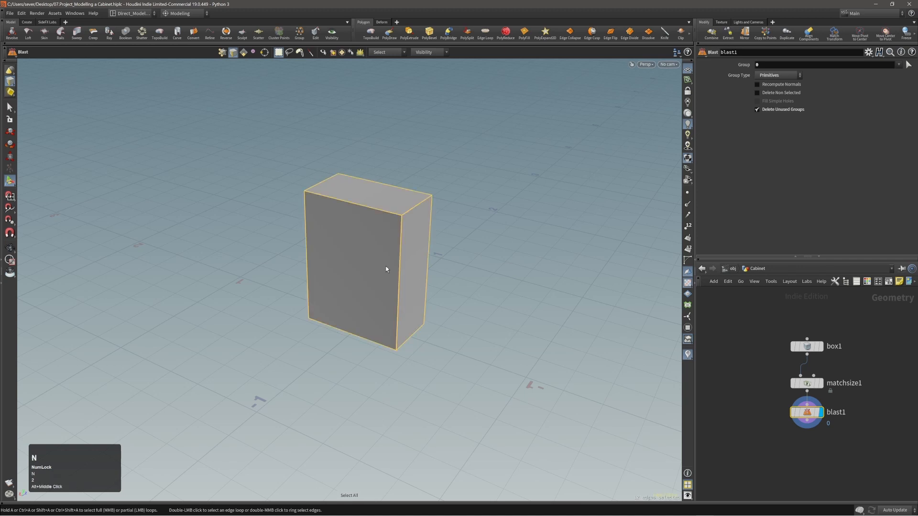
{"action": "key", "text": "c"}
{"action": "left_click", "coordinate": [366, 262]}
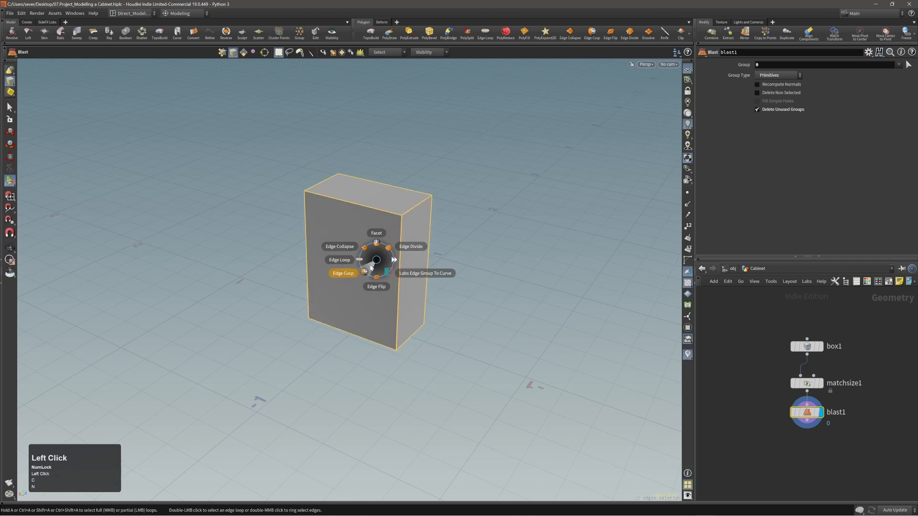
{"action": "left_click", "coordinate": [366, 271]}
Step: Select all faces of the cabinet box and spread them apart with Exploded View
{"action": "left_click_drag", "start_coordinate": [369, 273], "coordinate": [387, 261], "text": "alt"}
{"action": "right_click_drag", "start_coordinate": [387, 261], "coordinate": [395, 269], "text": "alt"}
{"action": "middle_click", "coordinate": [392, 269], "text": "alt"}
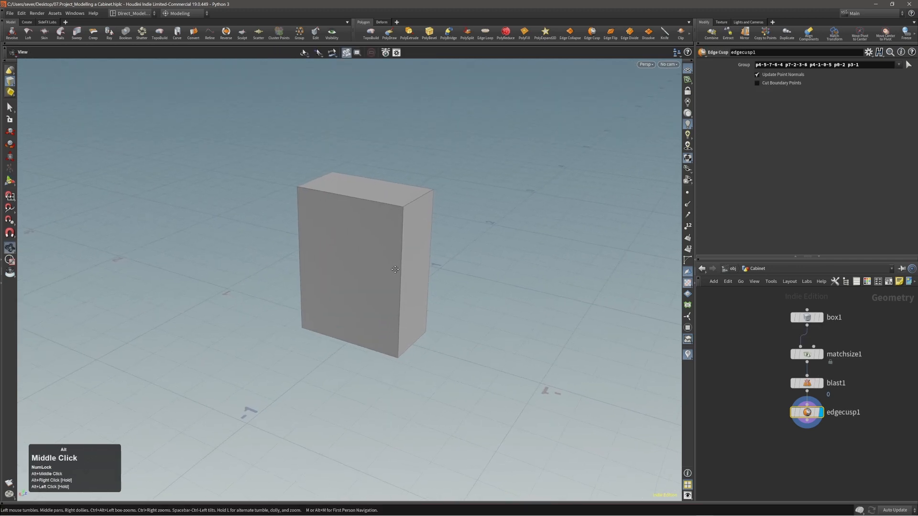
{"action": "key", "text": "3"}
{"action": "left_click_drag", "start_coordinate": [216, 127], "coordinate": [555, 381]}
{"action": "key", "text": "c"}
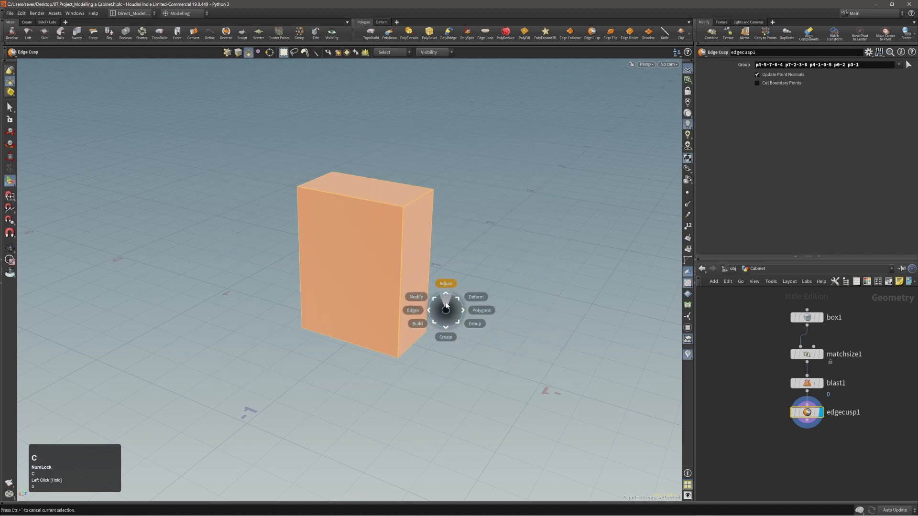
{"action": "left_click", "coordinate": [445, 302]}
{"action": "left_click", "coordinate": [437, 304]}
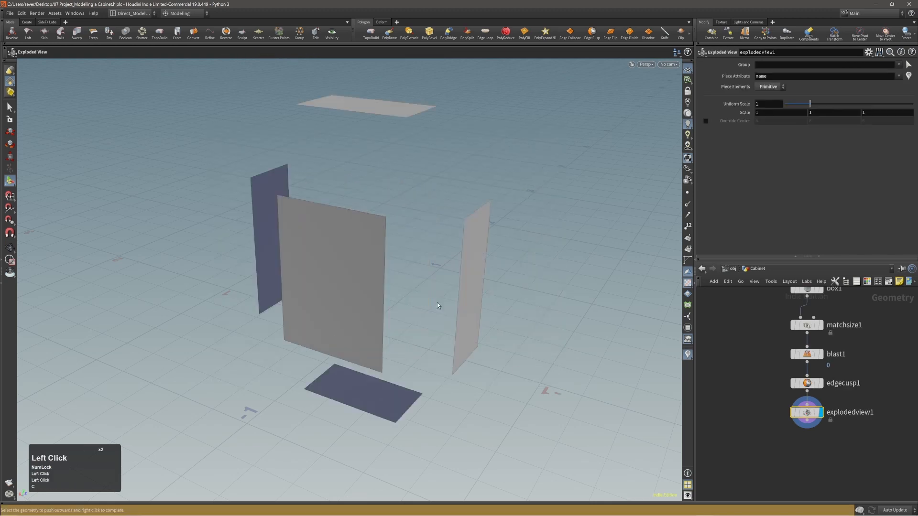
{"action": "right_click_drag", "start_coordinate": [404, 319], "coordinate": [390, 290], "text": "alt"}
{"action": "left_click_drag", "start_coordinate": [390, 290], "coordinate": [383, 292], "text": "alt"}
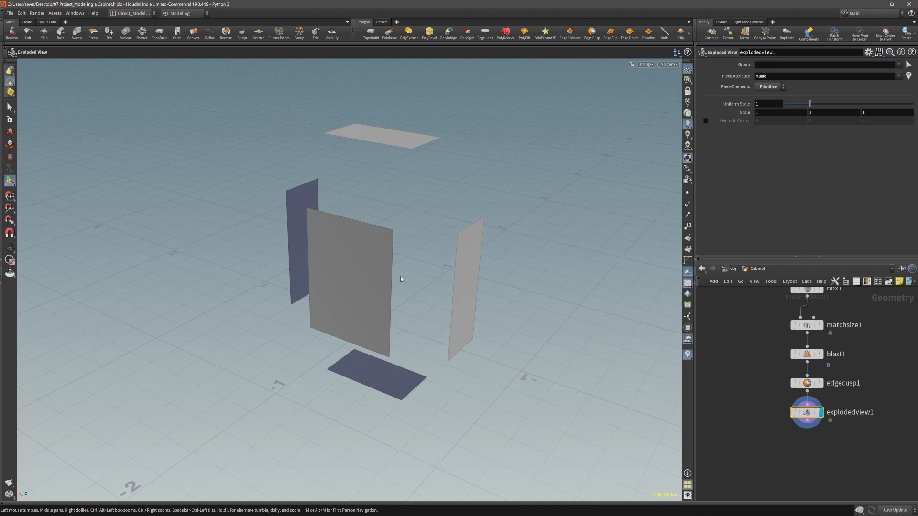
{"action": "left_click_drag", "start_coordinate": [400, 280], "coordinate": [383, 268]}
{"action": "right_click_drag", "start_coordinate": [383, 268], "coordinate": [373, 268]}
{"action": "left_click_drag", "start_coordinate": [410, 266], "coordinate": [414, 265]}
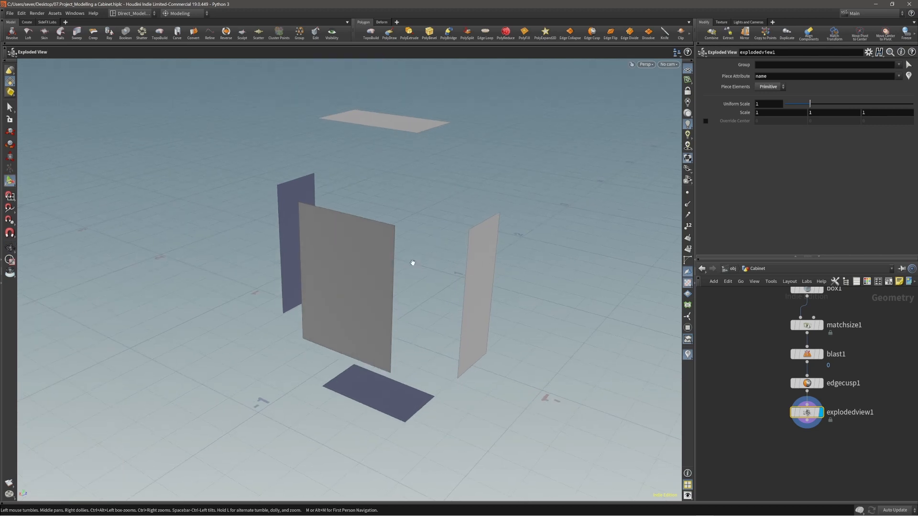
{"action": "right_click_drag", "start_coordinate": [414, 262], "coordinate": [413, 261]}
{"action": "middle_click_drag", "start_coordinate": [413, 262], "coordinate": [412, 260]}
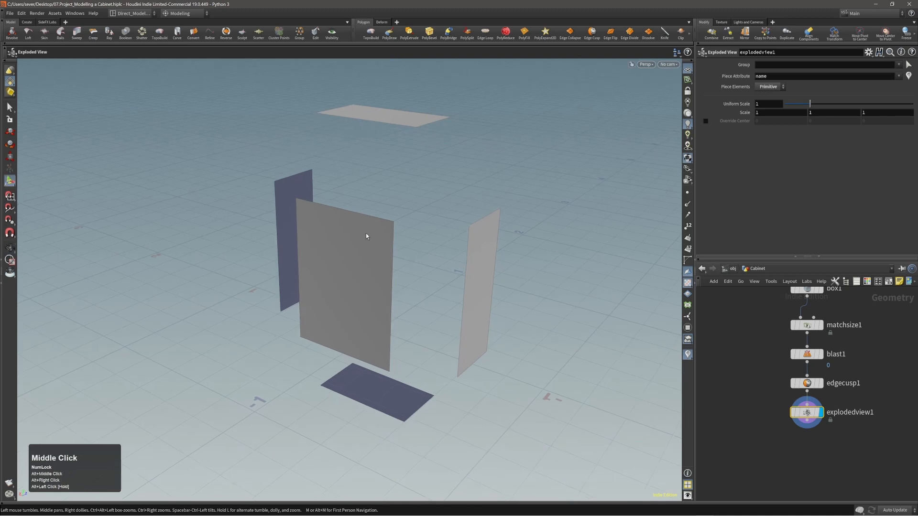
Step: Examine the Exploded View entry in the Adjust submenu of the Modeling radial menu's editor, then close the editor
{"action": "left_click", "coordinate": [22, 13]}
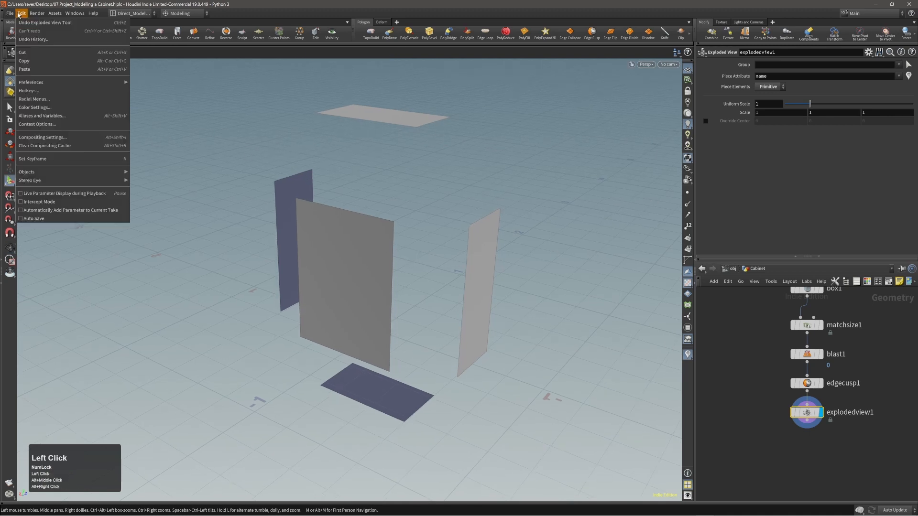
{"action": "left_click", "coordinate": [40, 99]}
{"action": "left_click_drag", "start_coordinate": [218, 11], "coordinate": [348, 106]}
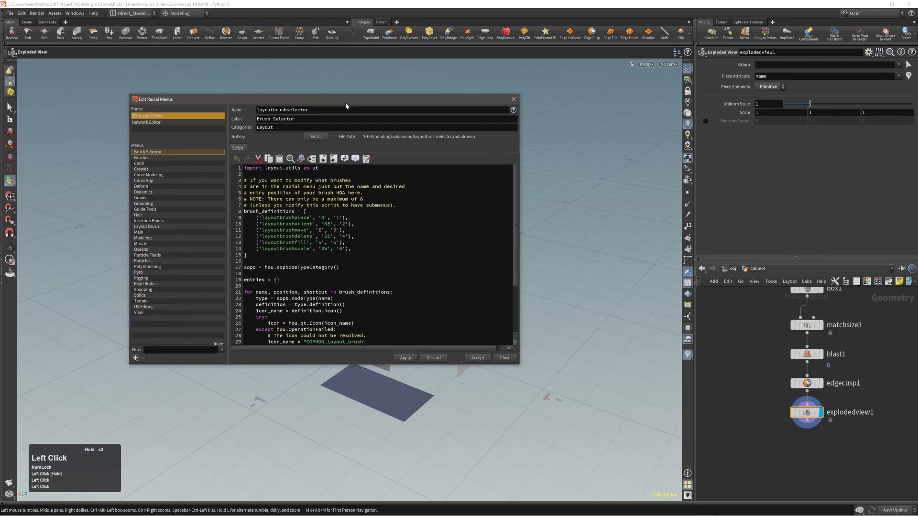
{"action": "left_click", "coordinate": [143, 238]}
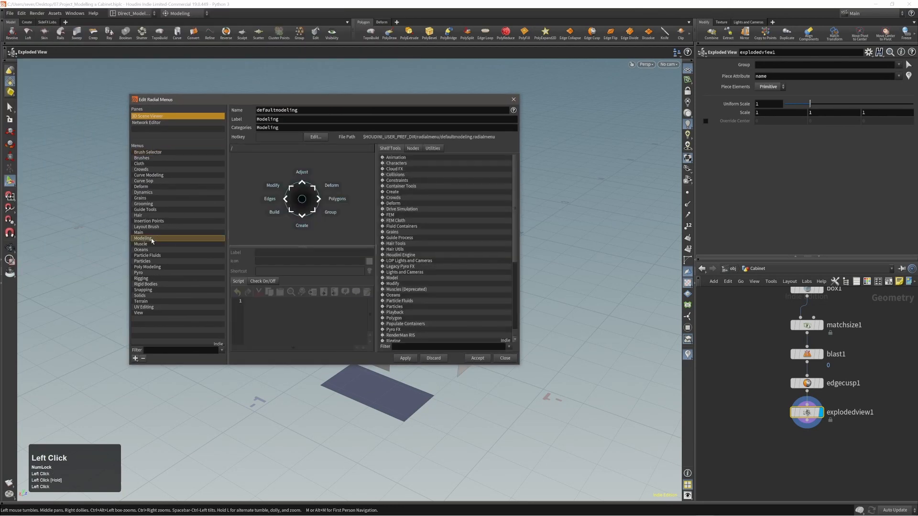
{"action": "left_click", "coordinate": [182, 14]}
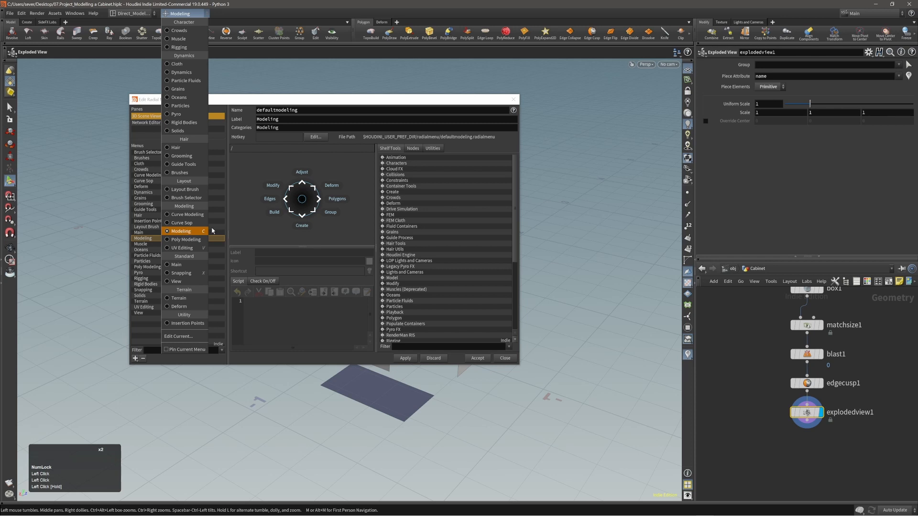
{"action": "left_click", "coordinate": [281, 102]}
{"action": "left_click", "coordinate": [139, 240]}
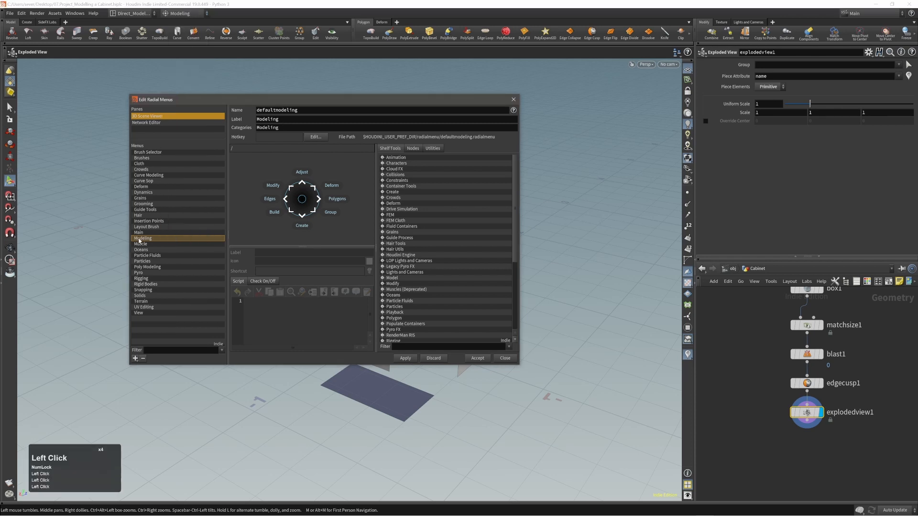
{"action": "double_click", "coordinate": [303, 182]}
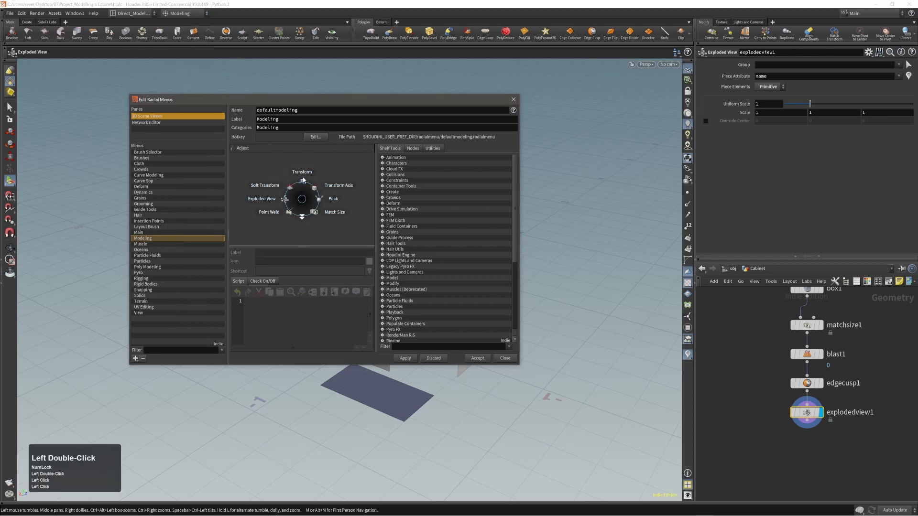
{"action": "left_click", "coordinate": [285, 199]}
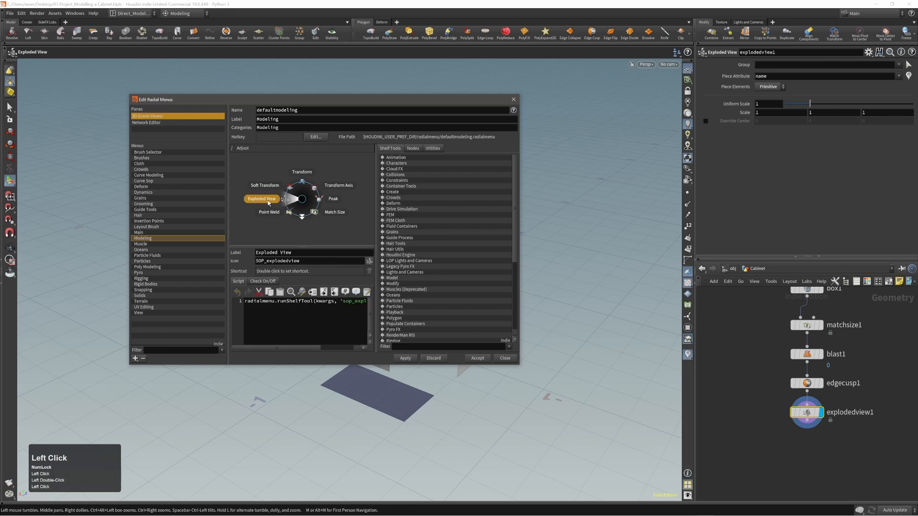
{"action": "scroll", "coordinate": [578, 30], "scroll_direction": "down", "scroll_amount": 9}
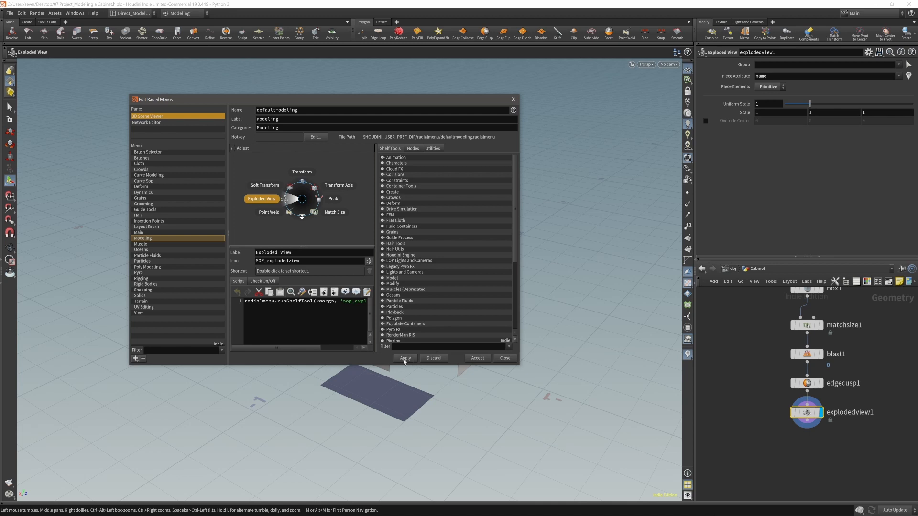
{"action": "left_click", "coordinate": [509, 360]}
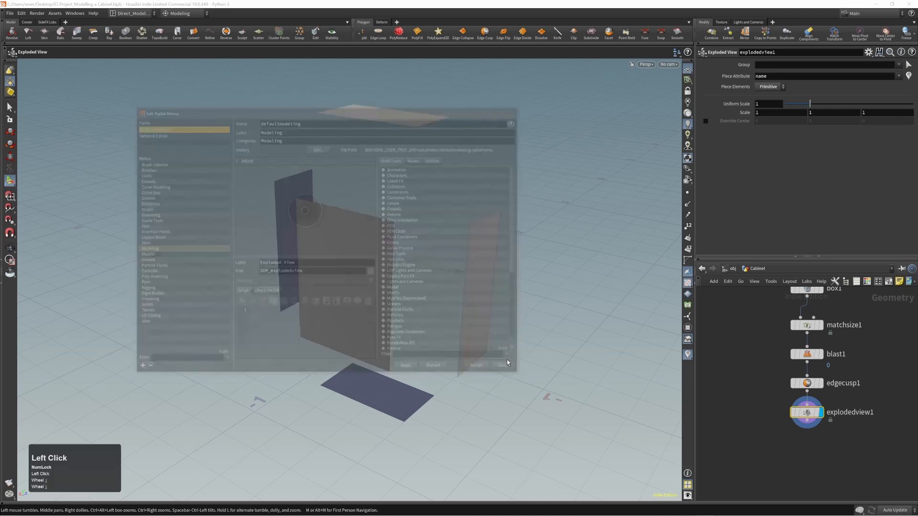
Step: Undo the exploded view of the cabinet's faces
{"action": "right_click_drag", "start_coordinate": [421, 275], "coordinate": [402, 263], "text": "alt"}
{"action": "middle_click_drag", "start_coordinate": [403, 263], "coordinate": [399, 279], "text": "alt"}
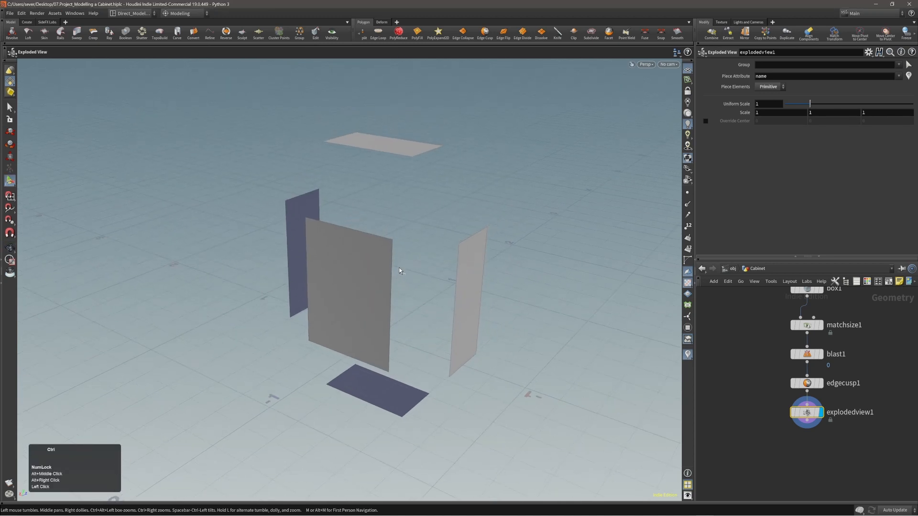
{"action": "key", "text": "ctrl+z"}
Step: Try to insert a vertical edge loop in the front of the cabinet box with the Edge Loop tool
{"action": "right_click_drag", "start_coordinate": [400, 268], "coordinate": [418, 252], "text": "alt"}
{"action": "middle_click_drag", "start_coordinate": [418, 252], "coordinate": [424, 253], "text": "alt"}
{"action": "left_click_drag", "start_coordinate": [424, 253], "coordinate": [390, 264], "text": "alt"}
{"action": "right_click_drag", "start_coordinate": [389, 264], "coordinate": [387, 243], "text": "alt"}
{"action": "key", "text": "s"}
{"action": "left_click_drag", "start_coordinate": [388, 244], "coordinate": [390, 248], "text": "alt"}
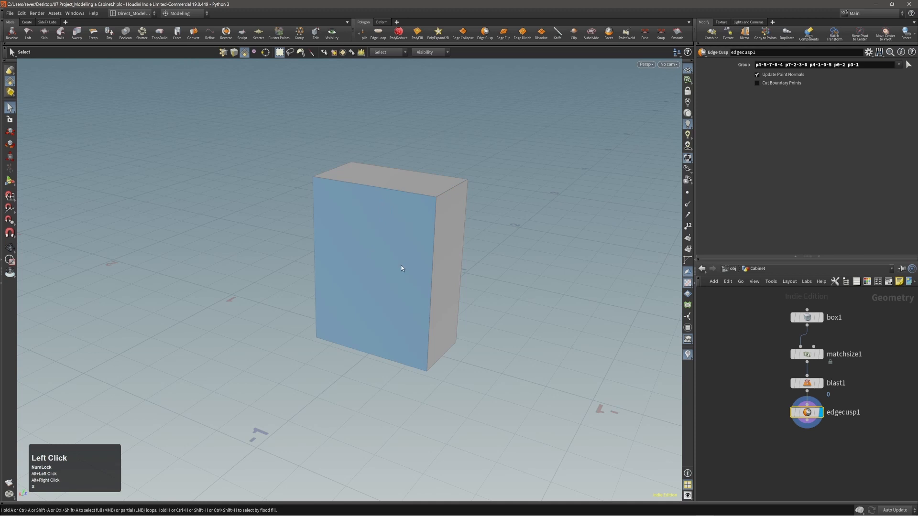
{"action": "key", "text": "c"}
{"action": "left_click", "coordinate": [369, 265]}
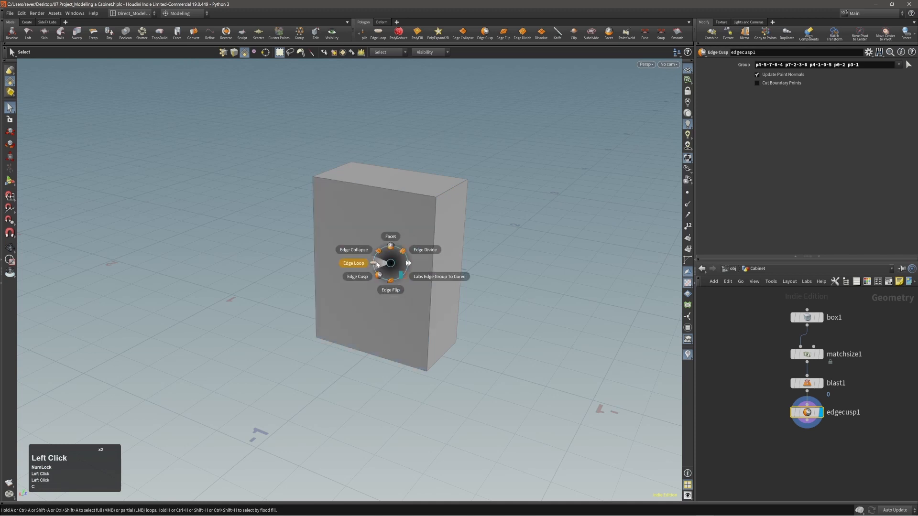
{"action": "left_click", "coordinate": [353, 265]}
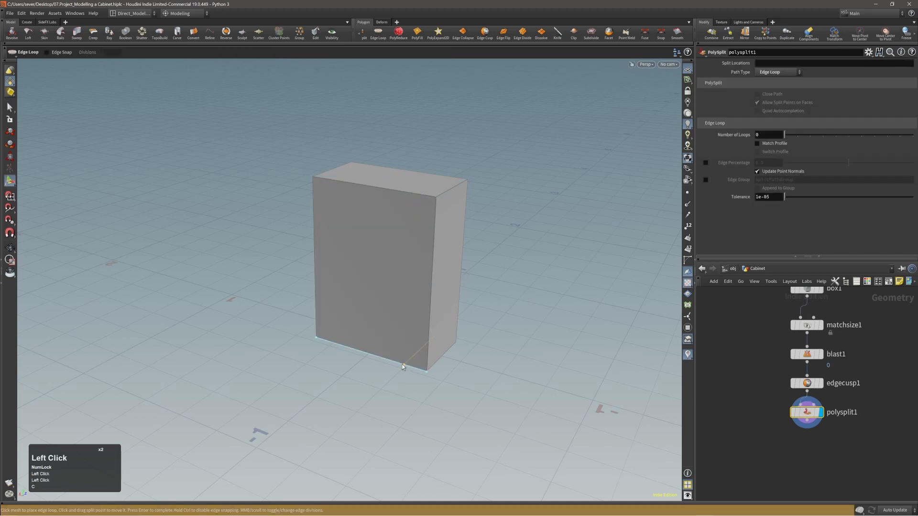
{"action": "left_click_drag", "start_coordinate": [376, 355], "coordinate": [385, 342], "text": "alt"}
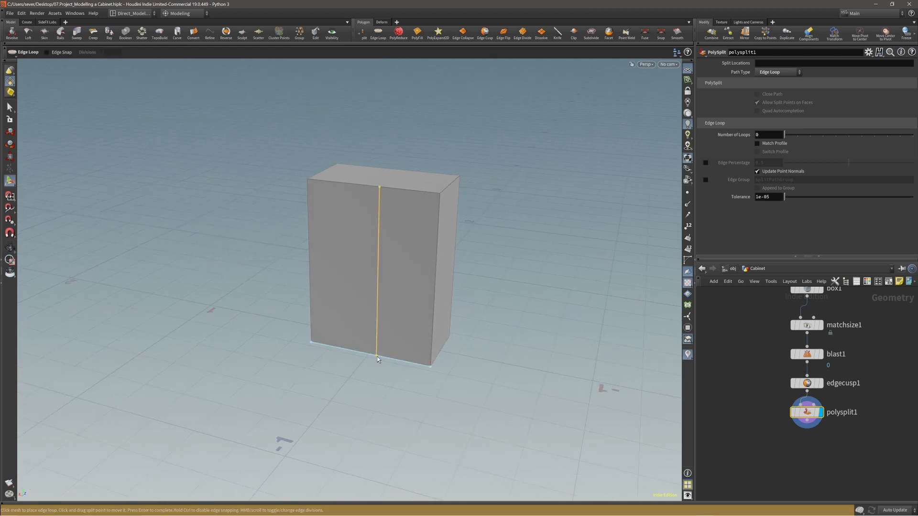
{"action": "left_click_drag", "start_coordinate": [374, 356], "coordinate": [372, 348], "text": "alt"}
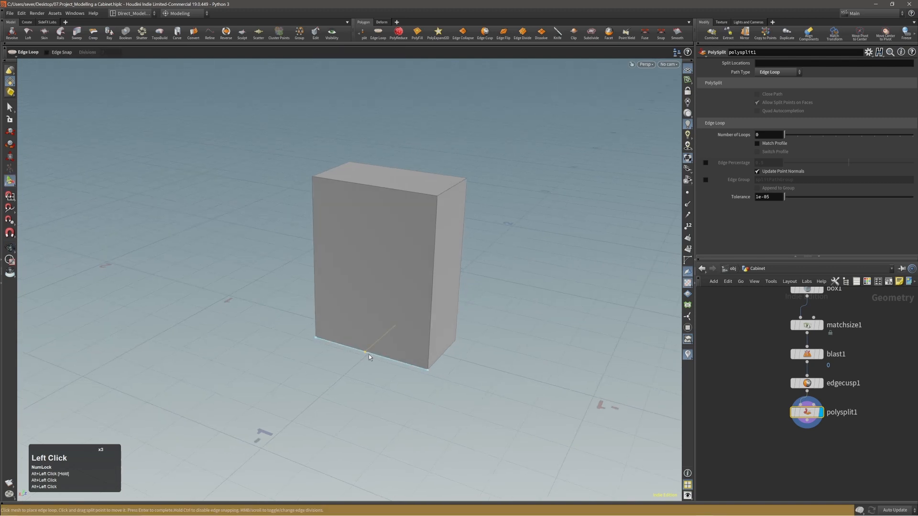
{"action": "left_click_drag", "start_coordinate": [368, 354], "coordinate": [349, 207], "text": "alt"}
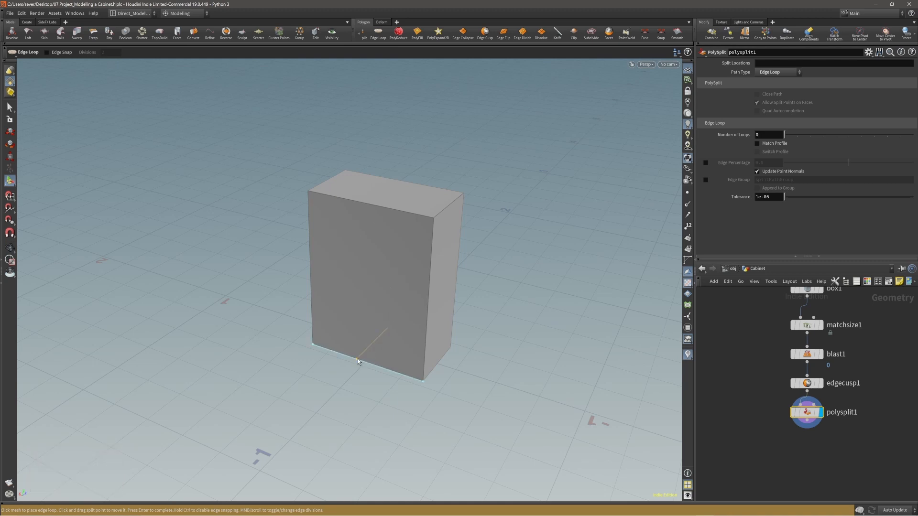
{"action": "left_click_drag", "start_coordinate": [392, 373], "coordinate": [395, 374], "text": "alt"}
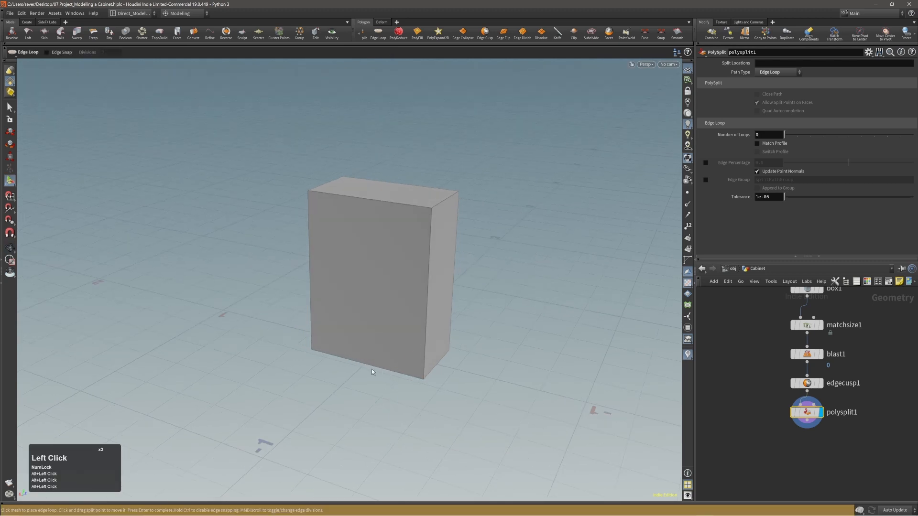
{"action": "left_click", "coordinate": [344, 358]}
{"action": "left_click_drag", "start_coordinate": [357, 311], "coordinate": [352, 324], "text": "alt"}
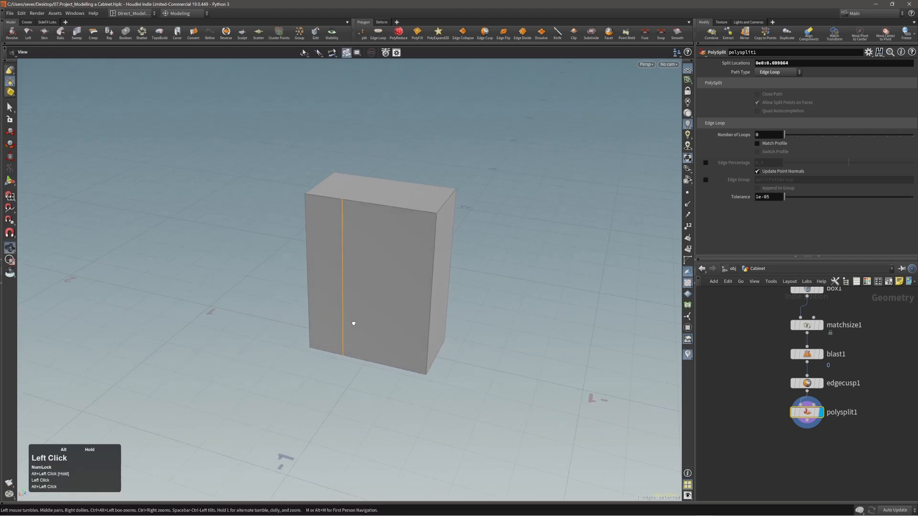
Step: Undo the vertical edge loop in the cabinet's front
{"action": "mouse_move", "coordinate": [349, 303]}
{"action": "right_mouse_down", "text": "alt"}
{"action": "mouse_move", "coordinate": [335, 303]}
{"action": "mouse_move", "coordinate": [352, 300]}
{"action": "right_mouse_up", "text": "alt"}
{"action": "key", "text": "ctrl+z"}
{"action": "middle_click_drag", "start_coordinate": [352, 300], "coordinate": [371, 314], "text": "alt"}
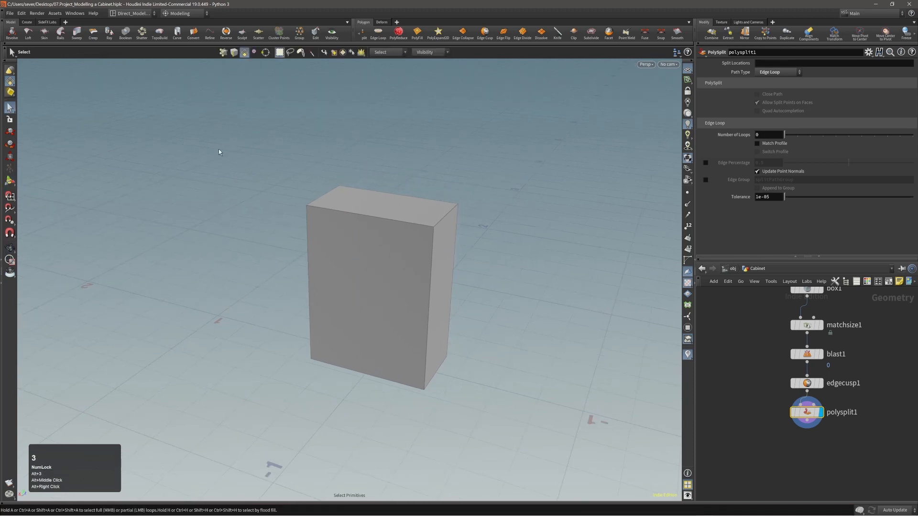
Step: Select only the cabinet's front face and offset it from the box with Exploded View
{"action": "left_click_drag", "start_coordinate": [221, 151], "coordinate": [467, 389]}
{"action": "right_click_drag", "start_coordinate": [404, 352], "coordinate": [377, 306], "text": "alt"}
{"action": "left_click", "coordinate": [394, 309]}
{"action": "middle_click_drag", "start_coordinate": [377, 306], "coordinate": [394, 315], "text": "alt"}
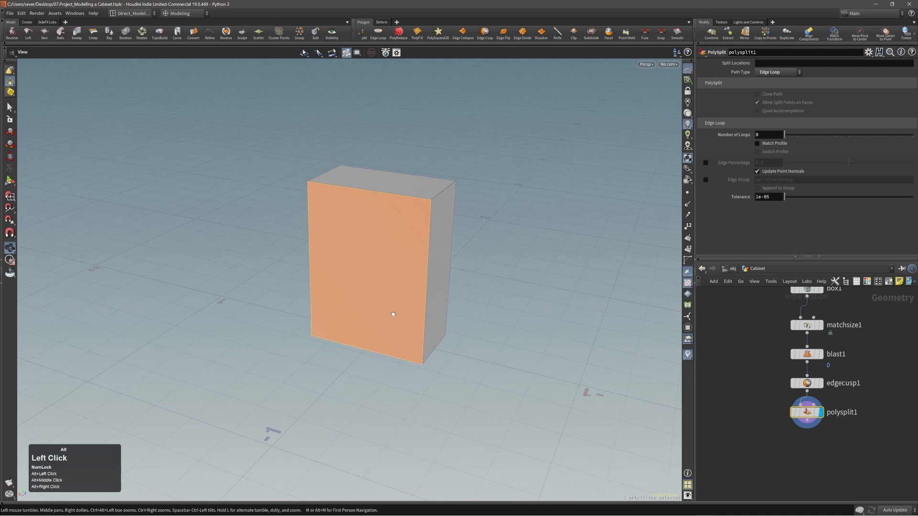
{"action": "left_click_drag", "start_coordinate": [394, 316], "coordinate": [386, 311], "text": "alt"}
{"action": "left_click", "coordinate": [387, 299]}
{"action": "right_click_drag", "start_coordinate": [387, 299], "coordinate": [352, 278], "text": "alt"}
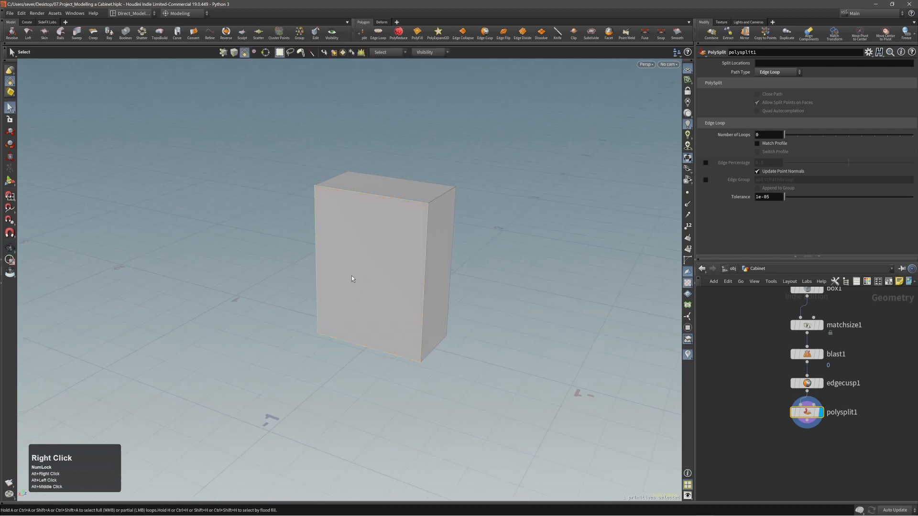
{"action": "key", "text": "c"}
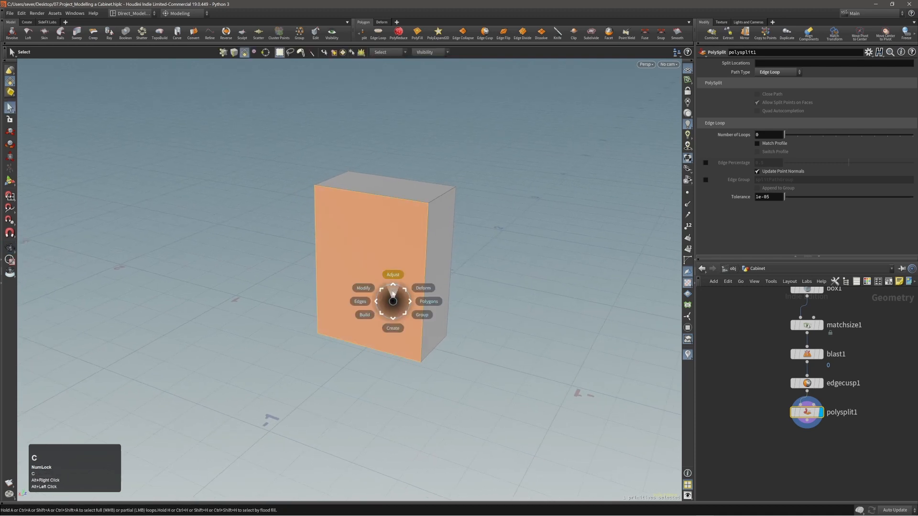
{"action": "left_click", "coordinate": [393, 289]}
{"action": "left_click", "coordinate": [371, 304]}
{"action": "right_click_drag", "start_coordinate": [373, 307], "coordinate": [366, 307], "text": "alt"}
{"action": "left_click_drag", "start_coordinate": [366, 307], "coordinate": [353, 303], "text": "alt"}
{"action": "right_click_drag", "start_coordinate": [353, 304], "coordinate": [380, 298], "text": "alt"}
{"action": "middle_click_drag", "start_coordinate": [380, 299], "coordinate": [396, 296], "text": "alt"}
Step: Insert a vertical edge loop through about the middle of the offset front face with the Edge Loop tool
{"action": "key", "text": "c"}
{"action": "left_click", "coordinate": [385, 299]}
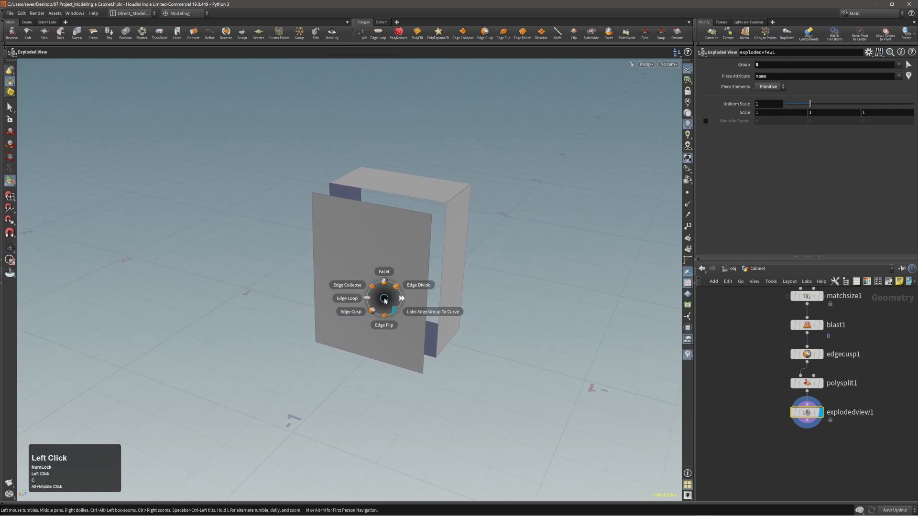
{"action": "left_click", "coordinate": [374, 299]}
{"action": "left_click", "coordinate": [370, 205]}
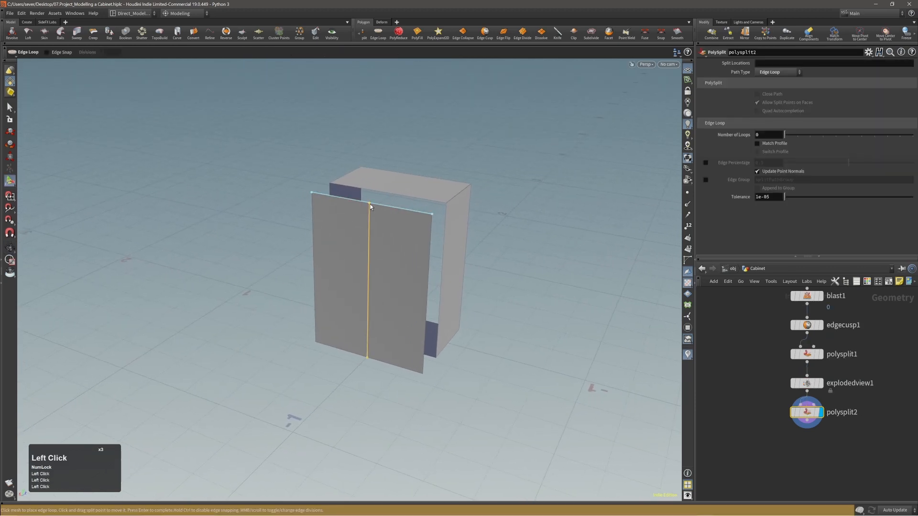
{"action": "mouse_move", "coordinate": [387, 289]}
{"action": "left_mouse_down", "text": "alt"}
{"action": "mouse_move", "coordinate": [354, 288]}
{"action": "mouse_move", "coordinate": [396, 287]}
{"action": "left_mouse_up", "text": "alt"}
{"action": "right_click_drag", "start_coordinate": [396, 287], "coordinate": [382, 282], "text": "alt"}
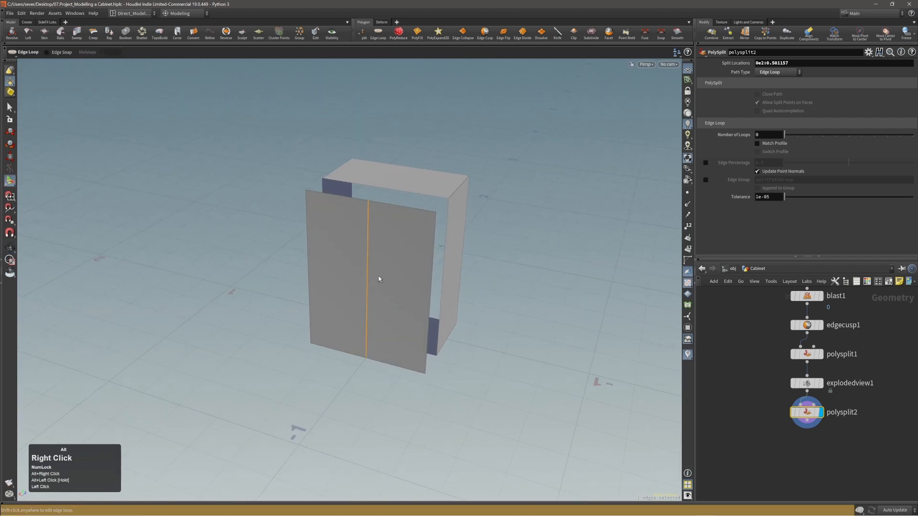
{"action": "left_click_drag", "start_coordinate": [373, 268], "coordinate": [369, 267], "text": "alt"}
{"action": "right_click_drag", "start_coordinate": [368, 267], "coordinate": [374, 262], "text": "alt"}
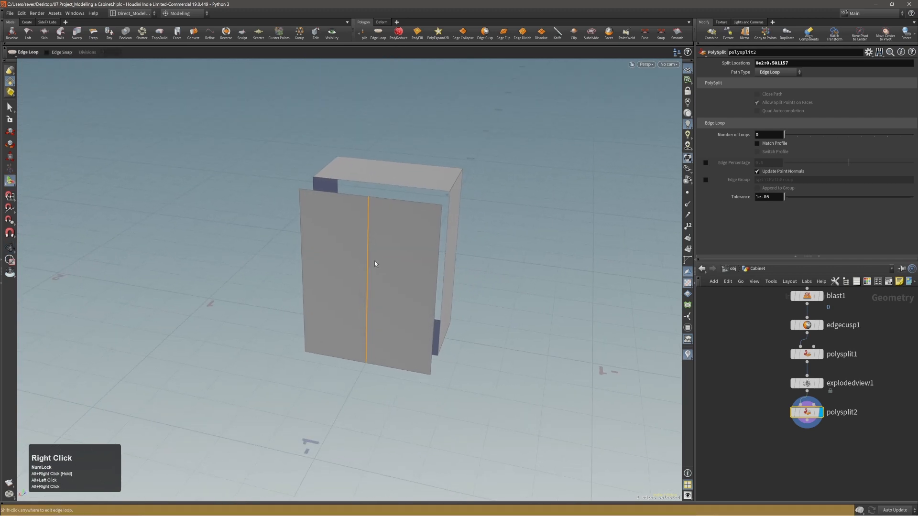
{"action": "left_click_drag", "start_coordinate": [375, 312], "coordinate": [367, 303], "text": "alt"}
{"action": "right_click_drag", "start_coordinate": [367, 303], "coordinate": [371, 283], "text": "alt"}
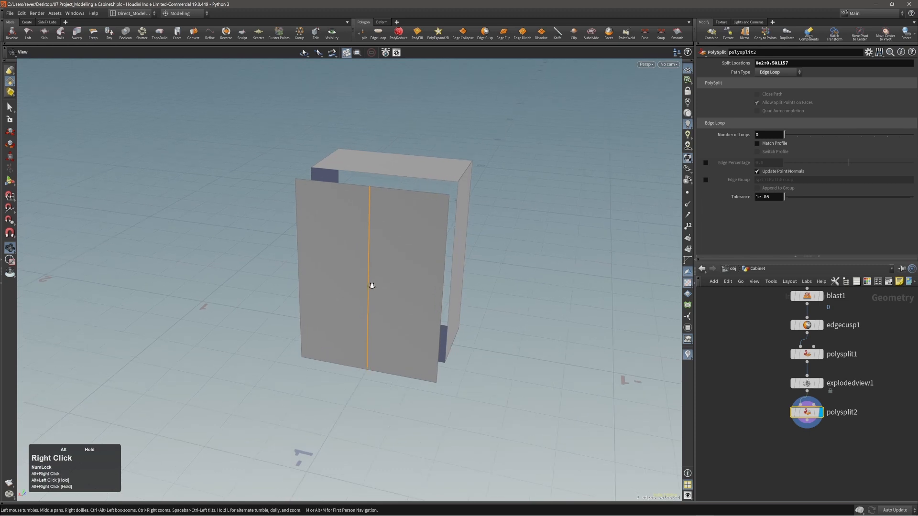
{"action": "middle_click_drag", "start_coordinate": [371, 283], "coordinate": [377, 300], "text": "alt"}
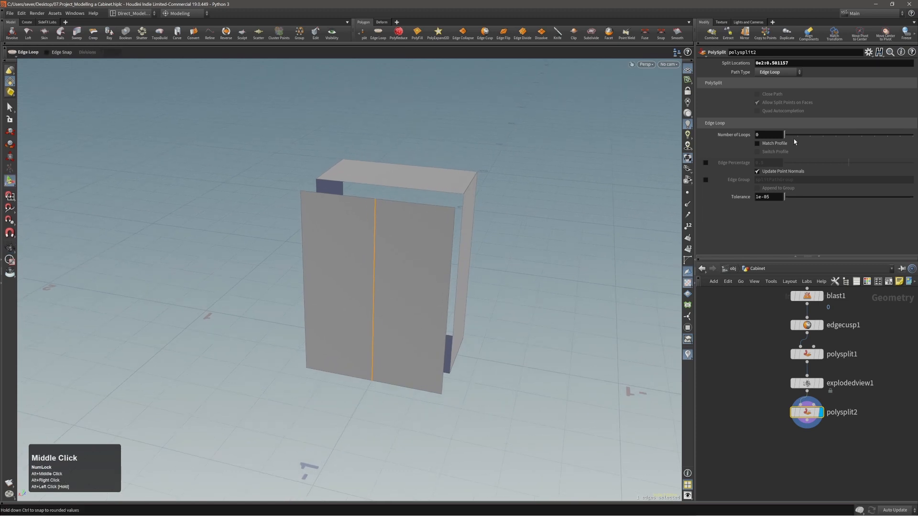
Step: Set the number of loops on the front face to 4 to divide it into planks
{"action": "left_click_drag", "start_coordinate": [793, 137], "coordinate": [833, 141]}
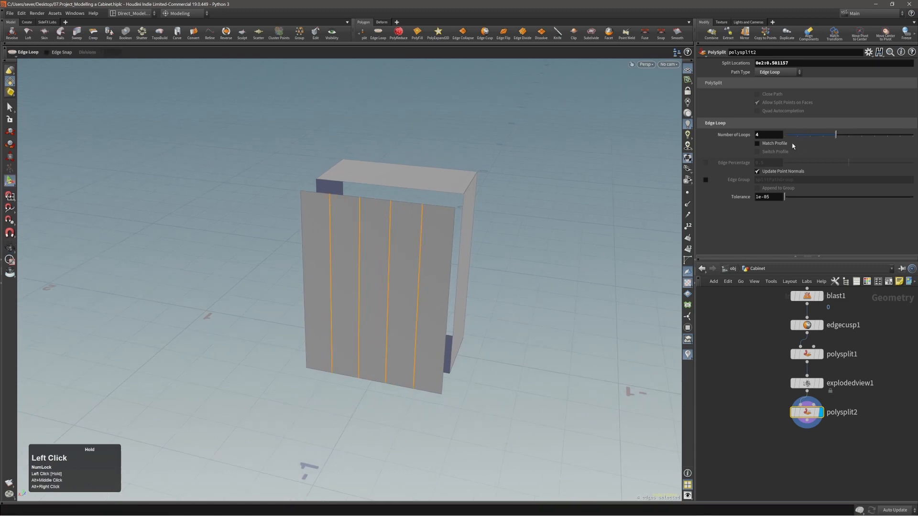
{"action": "left_click_drag", "start_coordinate": [463, 252], "coordinate": [443, 240], "text": "alt"}
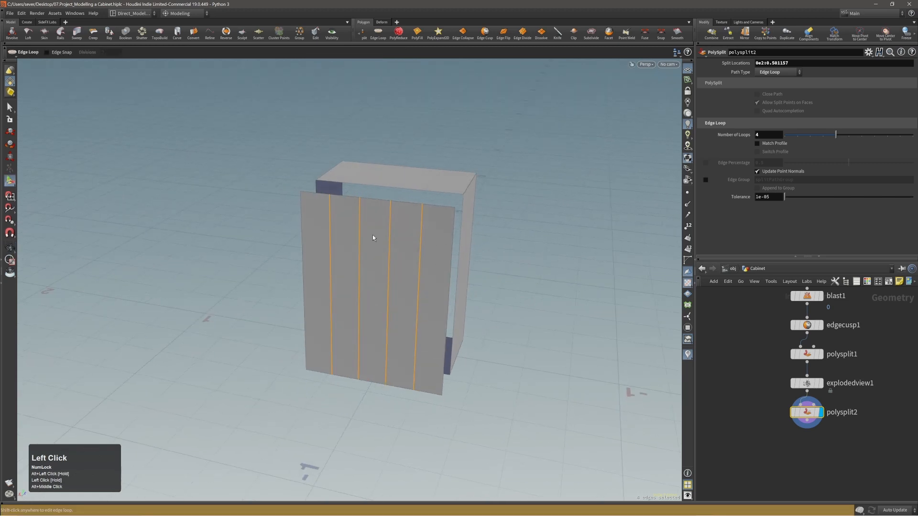
{"action": "left_click_drag", "start_coordinate": [443, 281], "coordinate": [420, 279], "text": "alt"}
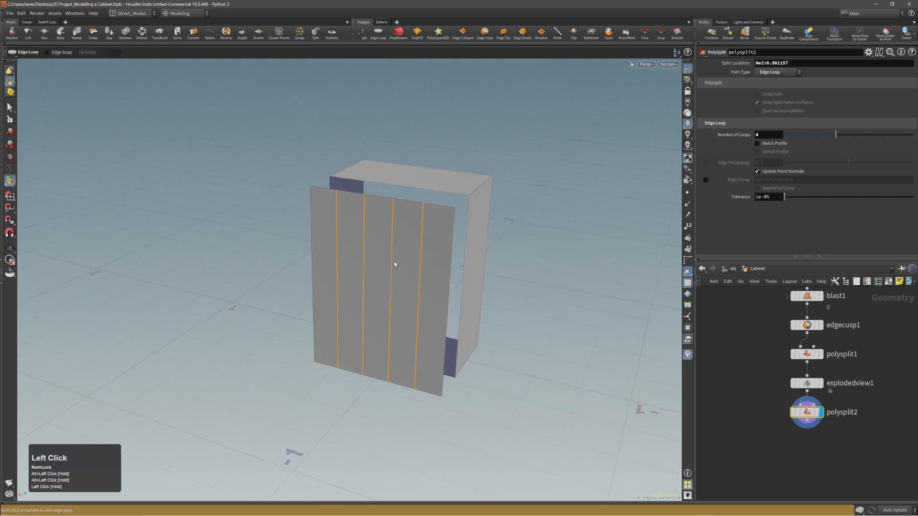
Step: Set the Exploded View's uniform scale to 0, and delete its node from between the two PolySplit nodes
{"action": "key", "text": "Page_Up"}
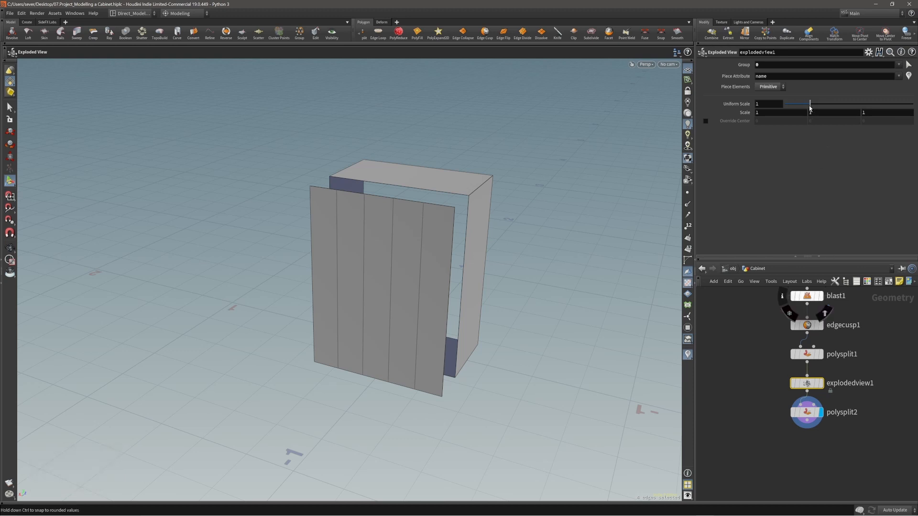
{"action": "left_click_drag", "start_coordinate": [810, 104], "coordinate": [784, 105]}
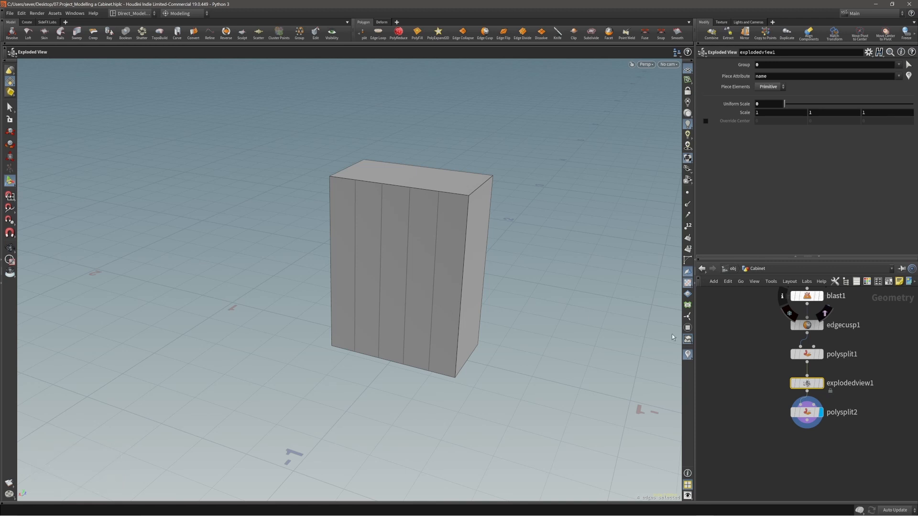
{"action": "left_click_drag", "start_coordinate": [740, 370], "coordinate": [839, 394]}
{"action": "key", "text": "Delete"}
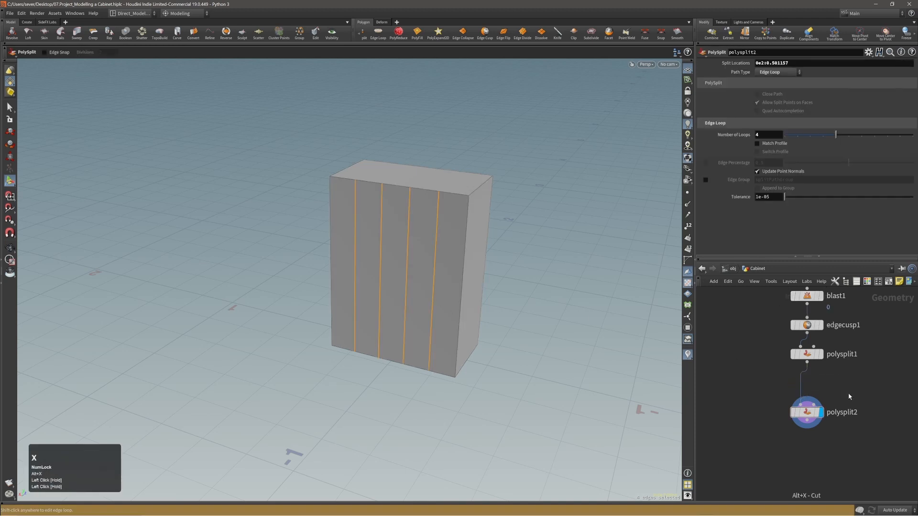
Step: Separate the front planks along the four vertical loops with Edge Cusp and enable Cut Boundary Points
{"action": "right_click_drag", "start_coordinate": [434, 269], "coordinate": [469, 244], "text": "alt"}
{"action": "middle_click_drag", "start_coordinate": [449, 245], "coordinate": [463, 253], "text": "alt"}
{"action": "left_click_drag", "start_coordinate": [429, 252], "coordinate": [418, 250], "text": "alt"}
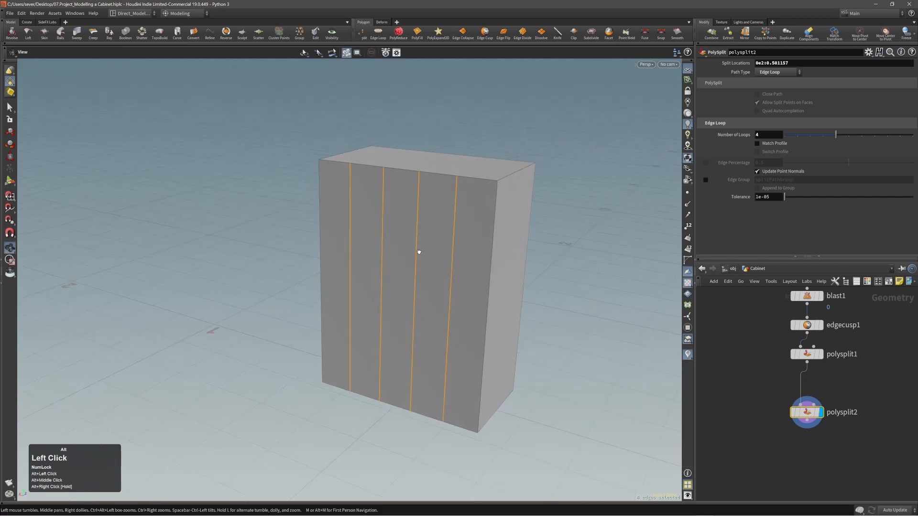
{"action": "right_click_drag", "start_coordinate": [418, 250], "coordinate": [404, 250], "text": "alt"}
{"action": "middle_click_drag", "start_coordinate": [403, 250], "coordinate": [401, 239], "text": "alt"}
{"action": "left_click_drag", "start_coordinate": [401, 239], "coordinate": [400, 228], "text": "alt"}
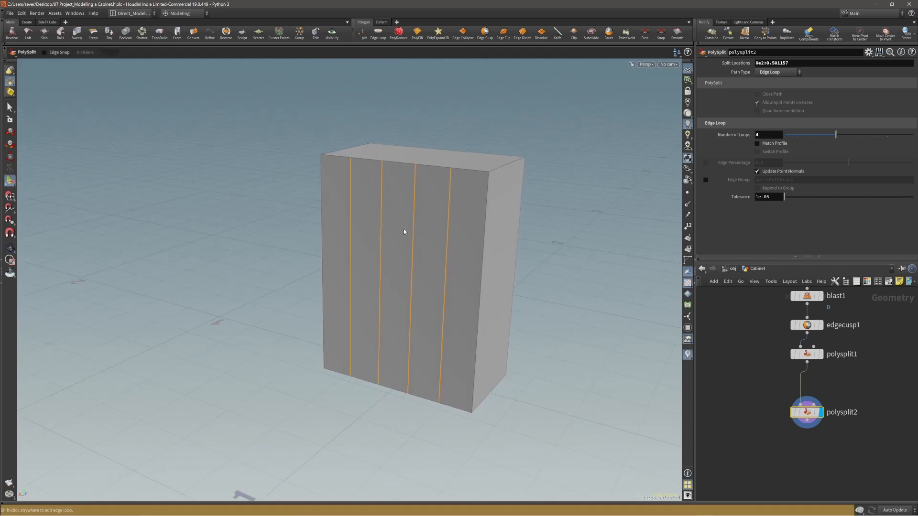
{"action": "left_click_drag", "start_coordinate": [403, 228], "coordinate": [405, 226], "text": "alt"}
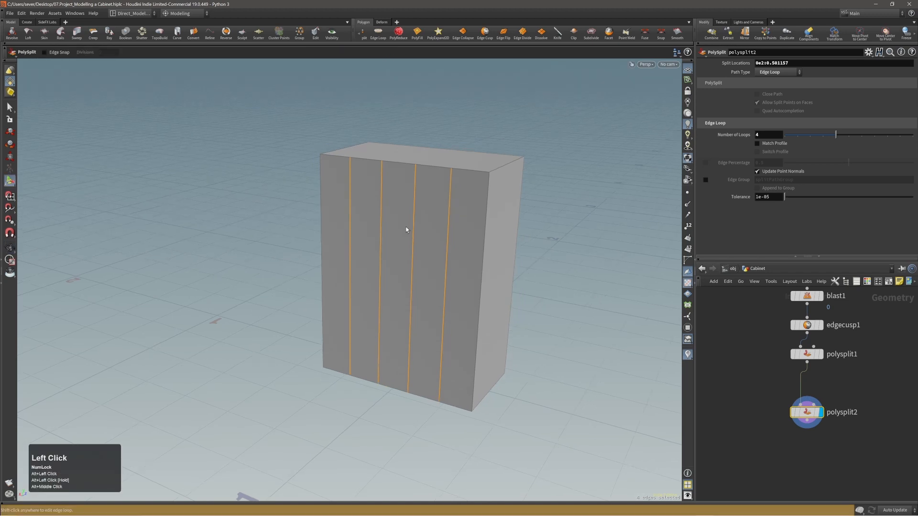
{"action": "key", "text": "c"}
{"action": "left_click", "coordinate": [401, 229]}
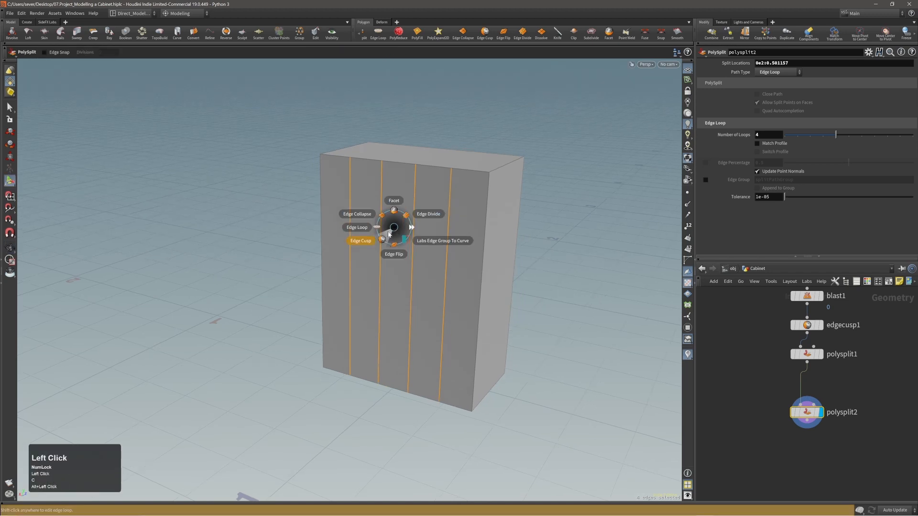
{"action": "left_click", "coordinate": [388, 235]}
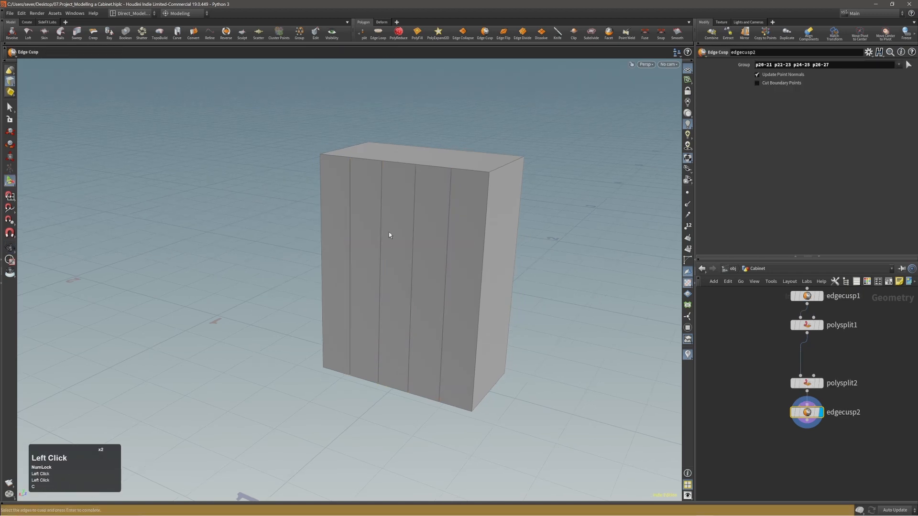
{"action": "left_click", "coordinate": [757, 84]}
{"action": "middle_click_drag", "start_coordinate": [459, 231], "coordinate": [455, 245]}
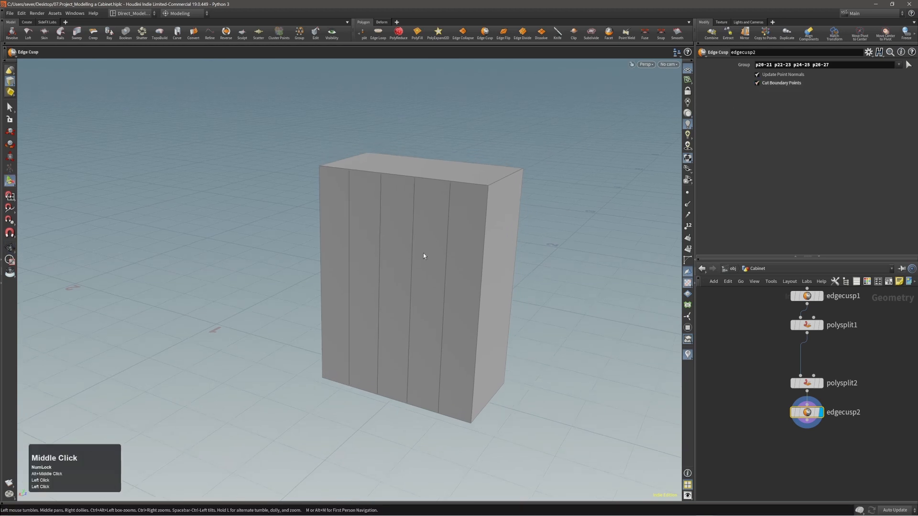
Step: Spread the five front planks apart with Exploded View to check their separation, and undo it
{"action": "key", "text": "s"}
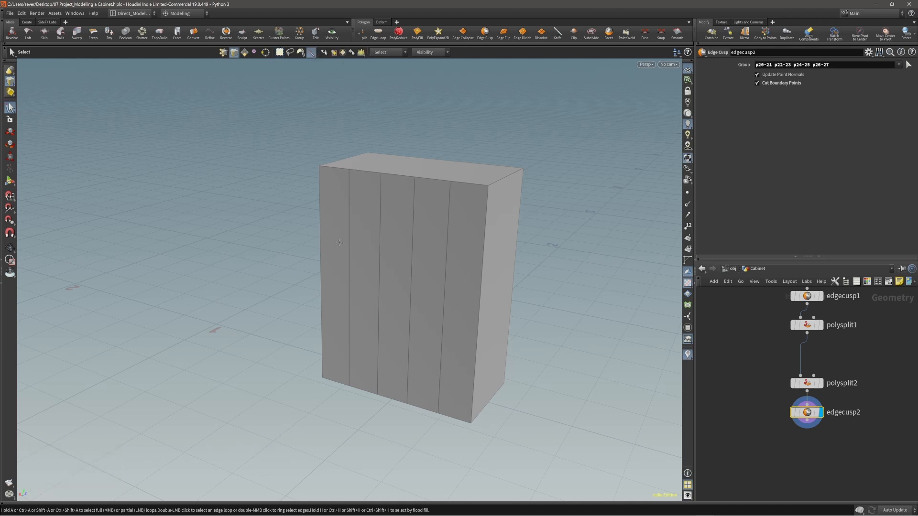
{"action": "mouse_move", "coordinate": [339, 243]}
{"action": "left_mouse_down"}
{"action": "mouse_move", "coordinate": [459, 258]}
{"action": "mouse_move", "coordinate": [428, 258]}
{"action": "mouse_move", "coordinate": [421, 271]}
{"action": "mouse_move", "coordinate": [409, 265]}
{"action": "left_mouse_up"}
{"action": "middle_click", "coordinate": [408, 259]}
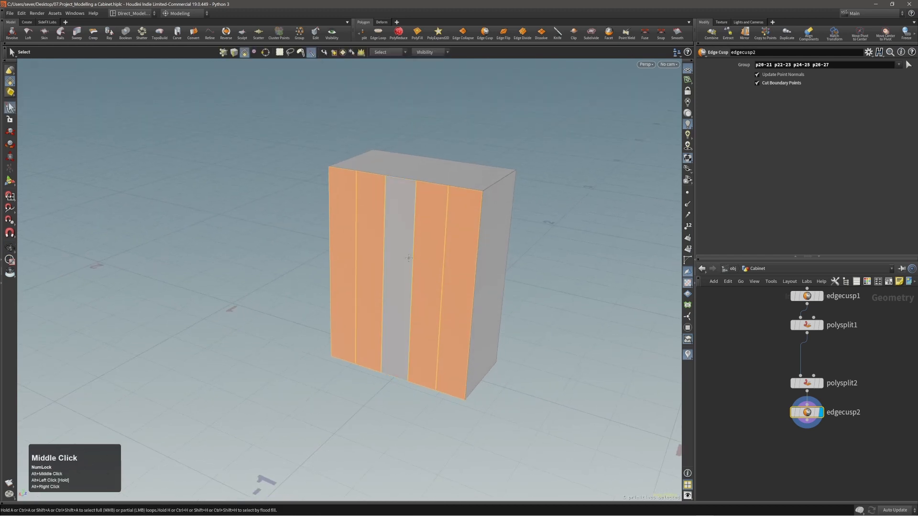
{"action": "left_click", "coordinate": [408, 258]}
{"action": "key", "text": "c"}
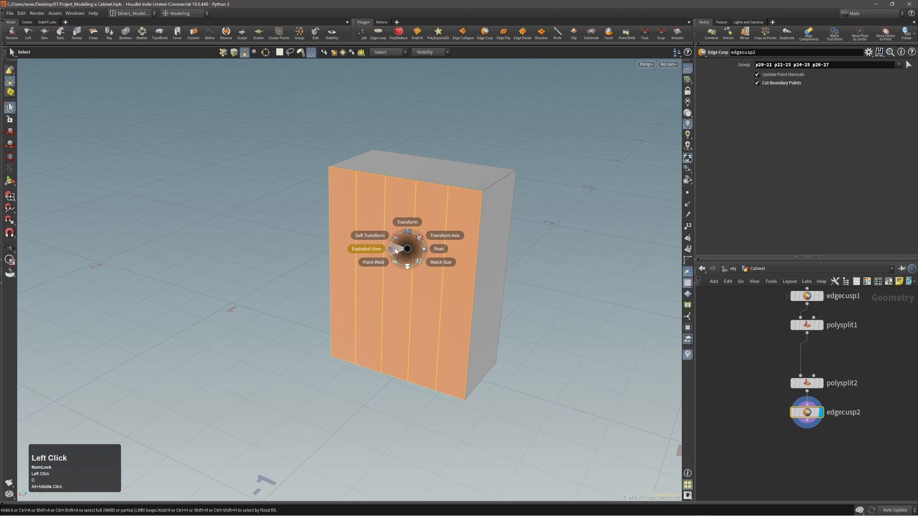
{"action": "left_click", "coordinate": [396, 251]}
{"action": "right_click_drag", "start_coordinate": [396, 250], "coordinate": [363, 266], "text": "alt"}
{"action": "left_click_drag", "start_coordinate": [363, 266], "coordinate": [304, 230], "text": "alt"}
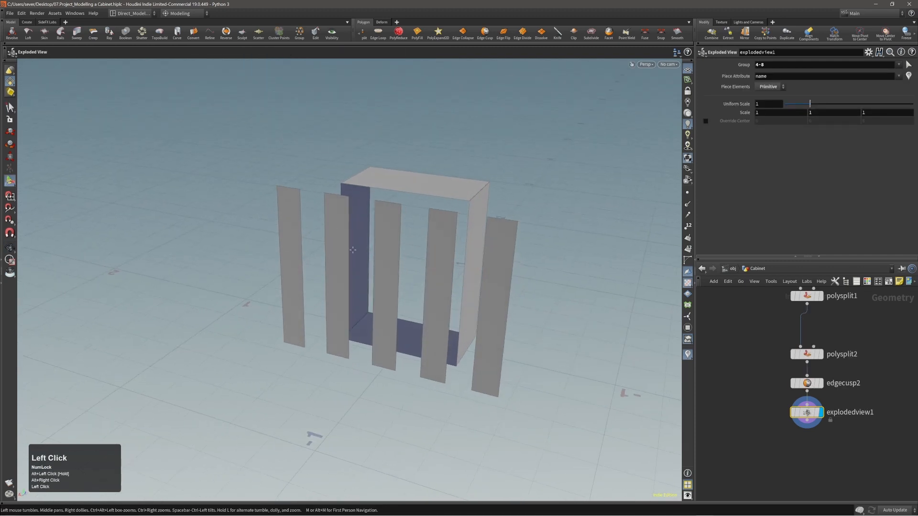
{"action": "right_click_drag", "start_coordinate": [464, 279], "coordinate": [428, 237], "text": "alt"}
{"action": "key", "text": "ctrl+z"}
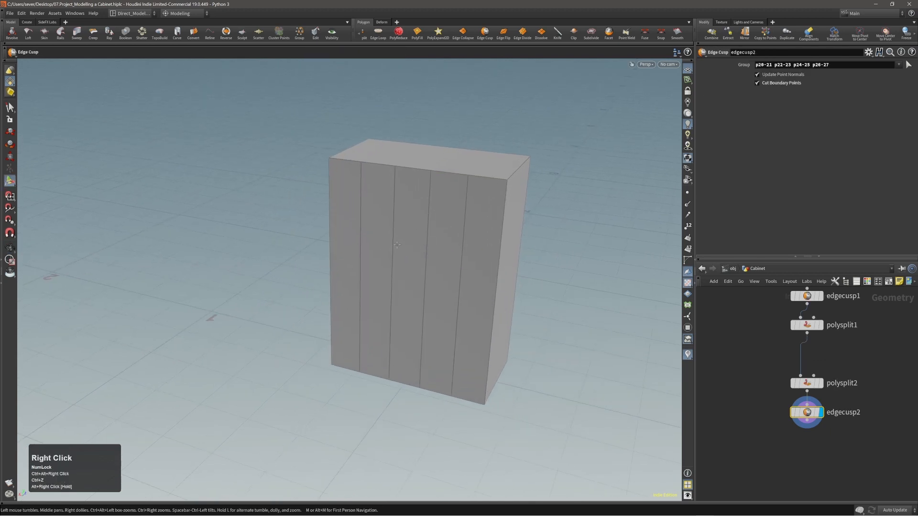
Step: Select the five front plank faces and flip their facing direction with Reverse
{"action": "key", "text": "4"}
{"action": "key", "text": "4"}
{"action": "left_click_drag", "start_coordinate": [354, 234], "coordinate": [398, 245], "text": "alt"}
{"action": "right_click_drag", "start_coordinate": [398, 245], "coordinate": [434, 249], "text": "alt"}
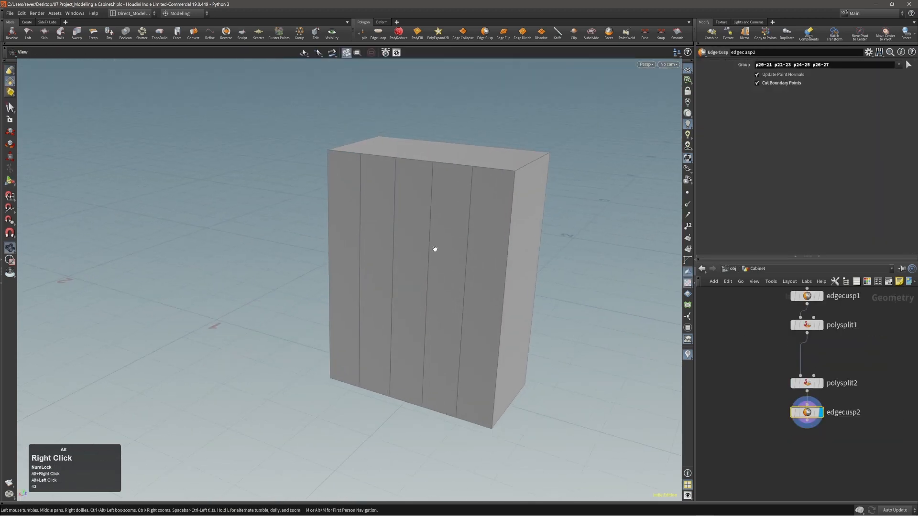
{"action": "middle_click_drag", "start_coordinate": [434, 249], "coordinate": [388, 252], "text": "alt"}
{"action": "left_click_drag", "start_coordinate": [388, 252], "coordinate": [425, 263], "text": "alt"}
{"action": "right_click_drag", "start_coordinate": [424, 263], "coordinate": [401, 252], "text": "alt"}
{"action": "middle_click_drag", "start_coordinate": [401, 252], "coordinate": [403, 263], "text": "alt"}
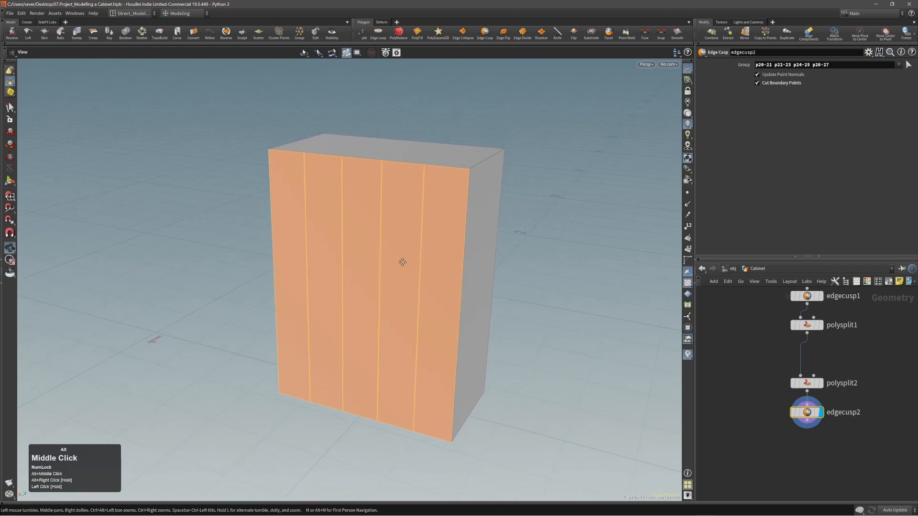
{"action": "left_click", "coordinate": [226, 33]}
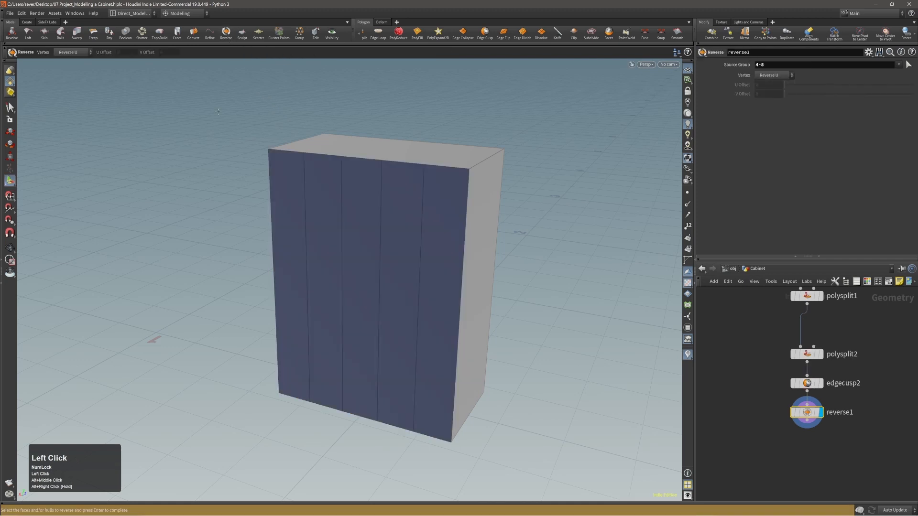
Step: Extrude the five front planks by about 0.02 with PolyExtrude and enable Output Back to close them
{"action": "right_click_drag", "start_coordinate": [330, 263], "coordinate": [340, 267], "text": "alt"}
{"action": "middle_click_drag", "start_coordinate": [340, 266], "coordinate": [338, 259], "text": "alt"}
{"action": "left_click", "coordinate": [293, 221]}
{"action": "mouse_move", "coordinate": [292, 222]}
{"action": "left_mouse_down"}
{"action": "mouse_move", "coordinate": [423, 234]}
{"action": "mouse_move", "coordinate": [437, 244]}
{"action": "mouse_move", "coordinate": [432, 281]}
{"action": "left_mouse_up"}
{"action": "key", "text": "c"}
{"action": "left_click", "coordinate": [426, 235]}
{"action": "left_click", "coordinate": [432, 237]}
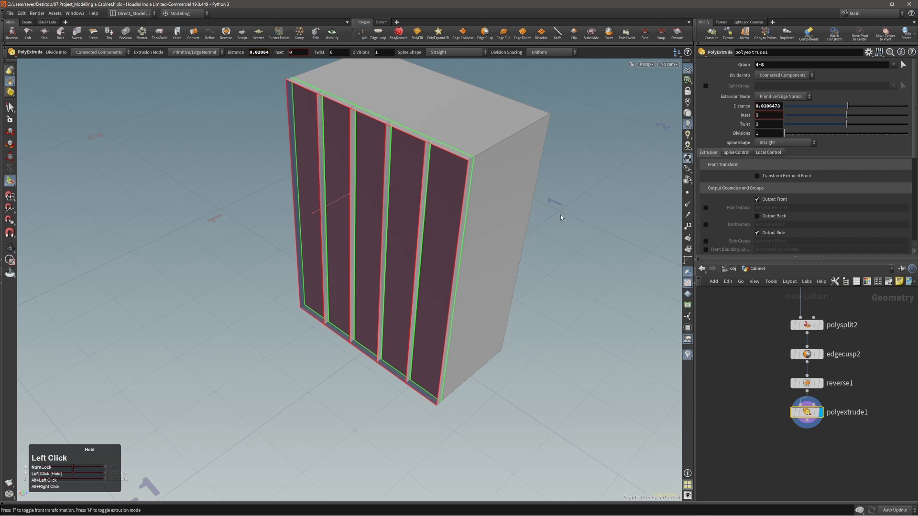
{"action": "right_click_drag", "start_coordinate": [453, 221], "coordinate": [466, 235], "text": "alt"}
{"action": "middle_click_drag", "start_coordinate": [466, 235], "coordinate": [468, 238], "text": "alt"}
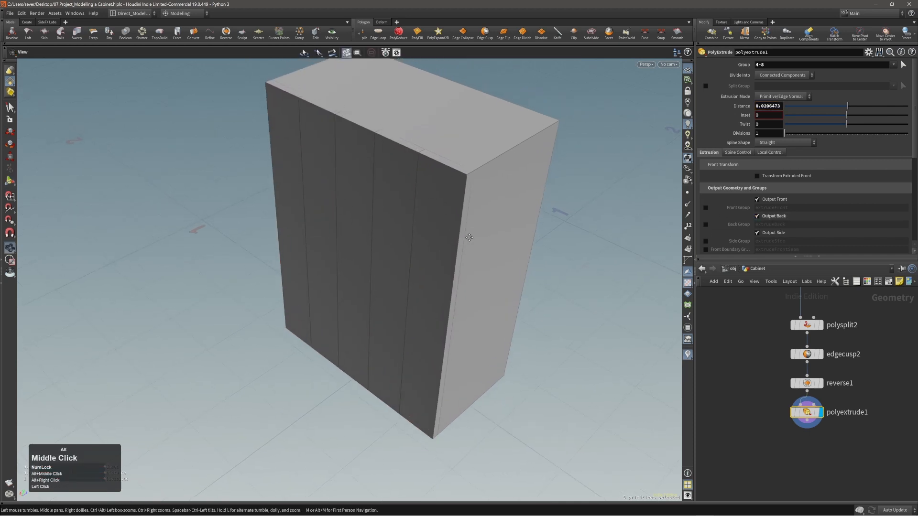
{"action": "mouse_move", "coordinate": [467, 238]}
{"action": "left_mouse_down", "text": "alt"}
{"action": "mouse_move", "coordinate": [390, 240]}
{"action": "mouse_move", "coordinate": [457, 223]}
{"action": "left_mouse_up", "text": "alt"}
{"action": "right_click_drag", "start_coordinate": [434, 229], "coordinate": [423, 231], "text": "alt"}
{"action": "middle_click_drag", "start_coordinate": [423, 232], "coordinate": [416, 220], "text": "alt"}
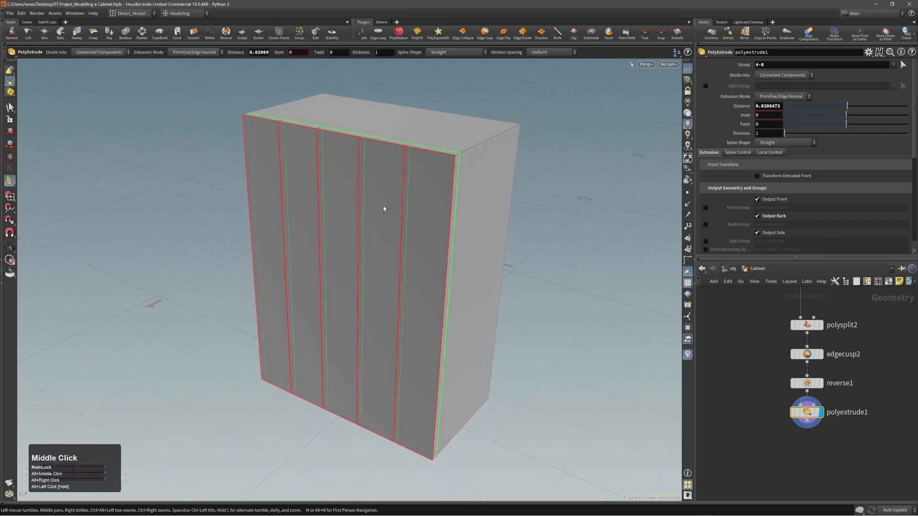
Step: Duplicate the middle front plank with Copy and Transform and move the copy forward to about -0.022 in Z
{"action": "left_click_drag", "start_coordinate": [384, 209], "coordinate": [375, 204], "text": "alt"}
{"action": "key", "text": "s"}
{"action": "double_click", "coordinate": [348, 203]}
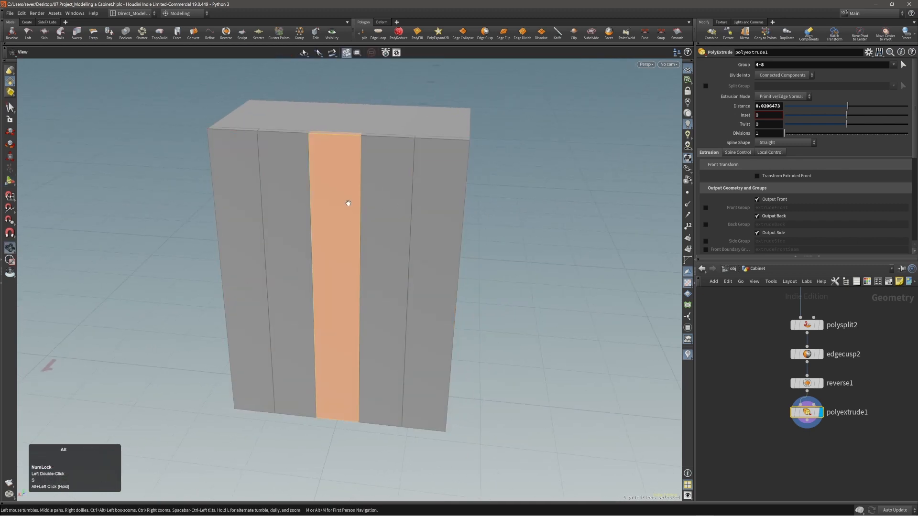
{"action": "right_click_drag", "start_coordinate": [349, 204], "coordinate": [323, 222], "text": "alt"}
{"action": "middle_click_drag", "start_coordinate": [323, 222], "coordinate": [384, 246], "text": "alt"}
{"action": "right_click_drag", "start_coordinate": [383, 246], "coordinate": [393, 243], "text": "alt"}
{"action": "middle_click_drag", "start_coordinate": [392, 243], "coordinate": [382, 230], "text": "alt"}
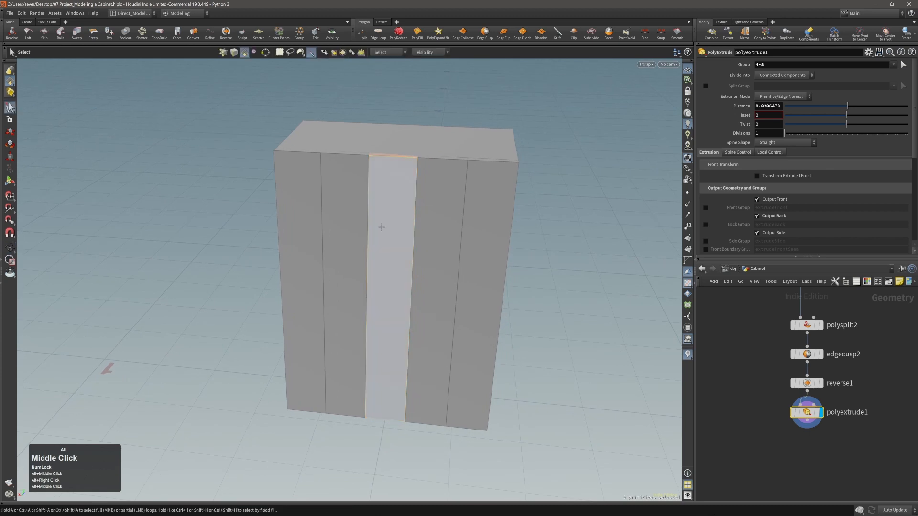
{"action": "key", "text": "alt"}
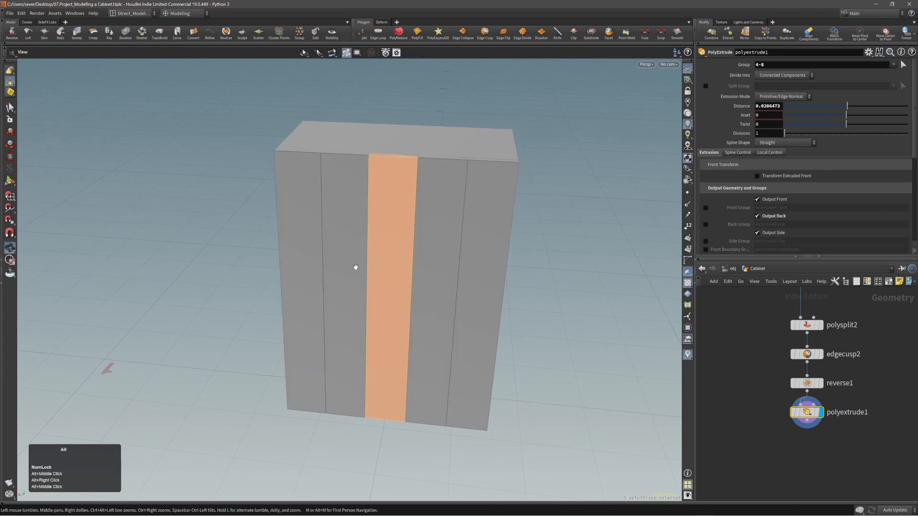
{"action": "mouse_move", "coordinate": [356, 267]}
{"action": "left_mouse_down", "text": "alt"}
{"action": "mouse_move", "coordinate": [369, 262]}
{"action": "mouse_move", "coordinate": [352, 265]}
{"action": "left_mouse_up", "text": "alt"}
{"action": "key", "text": "c"}
{"action": "left_click", "coordinate": [374, 237]}
{"action": "middle_click_drag", "start_coordinate": [497, 256], "coordinate": [484, 258]}
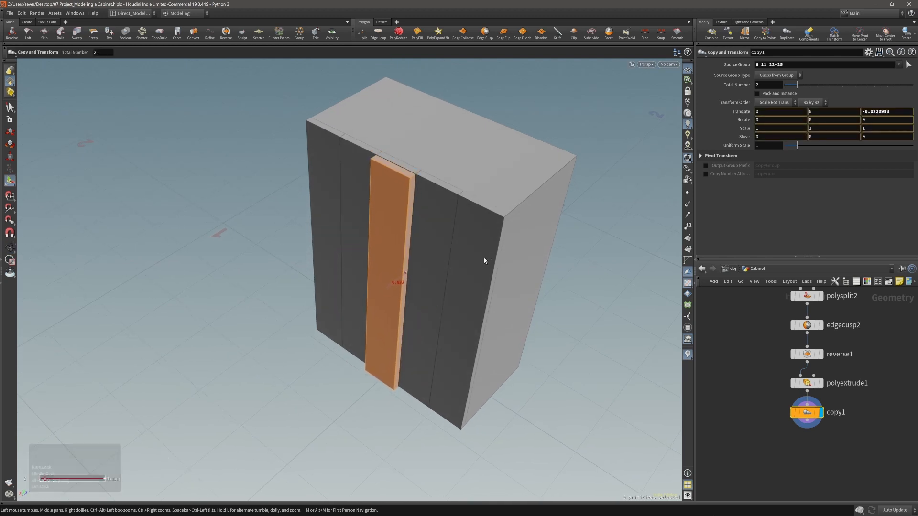
Step: Lengthen the copied plank by scaling it to about 1.97 in Y
{"action": "left_click_drag", "start_coordinate": [437, 282], "coordinate": [516, 263], "text": "alt"}
{"action": "key", "text": "e"}
{"action": "middle_click_drag", "start_coordinate": [524, 293], "coordinate": [525, 244]}
{"action": "right_click_drag", "start_coordinate": [524, 244], "coordinate": [416, 260], "text": "alt"}
{"action": "left_click_drag", "start_coordinate": [416, 260], "coordinate": [438, 232], "text": "alt"}
Step: Rotate the lengthened plank to about -43.8 degrees in Z so it crosses the cabinet's front diagonally
{"action": "key", "text": "r"}
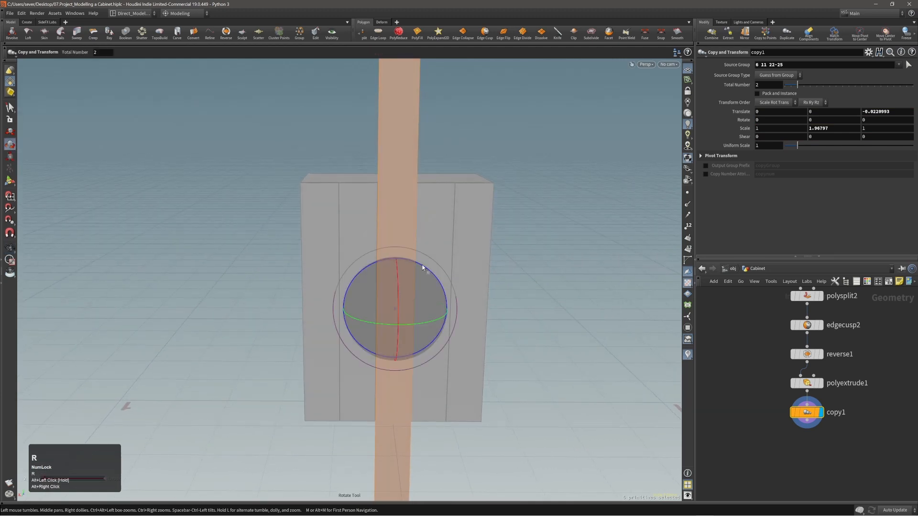
{"action": "left_click_drag", "start_coordinate": [420, 267], "coordinate": [252, 277]}
{"action": "left_click_drag", "start_coordinate": [369, 265], "coordinate": [363, 281], "text": "alt"}
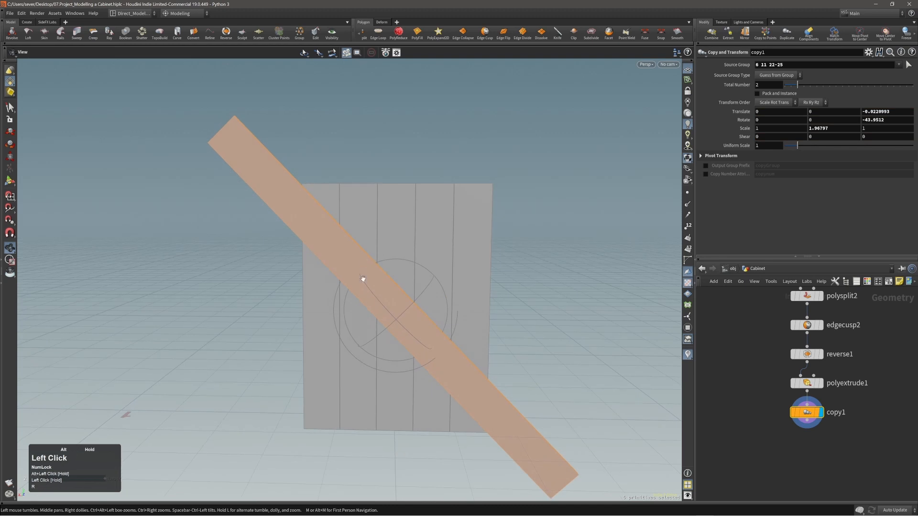
{"action": "right_click_drag", "start_coordinate": [363, 281], "coordinate": [371, 279], "text": "alt"}
{"action": "left_click_drag", "start_coordinate": [371, 279], "coordinate": [373, 272], "text": "alt"}
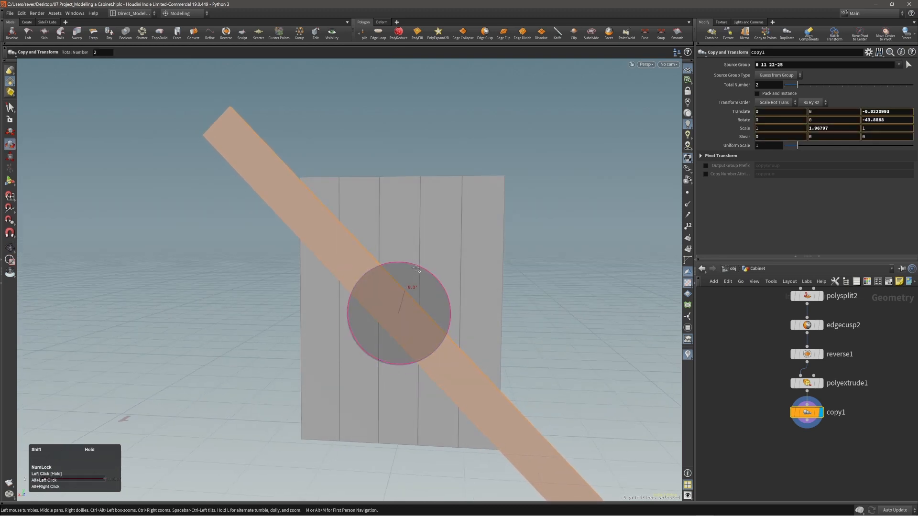
{"action": "left_click_drag", "start_coordinate": [416, 266], "coordinate": [388, 266]}
{"action": "right_click_drag", "start_coordinate": [389, 266], "coordinate": [391, 274], "text": "alt"}
{"action": "left_click_drag", "start_coordinate": [391, 274], "coordinate": [384, 243], "text": "alt"}
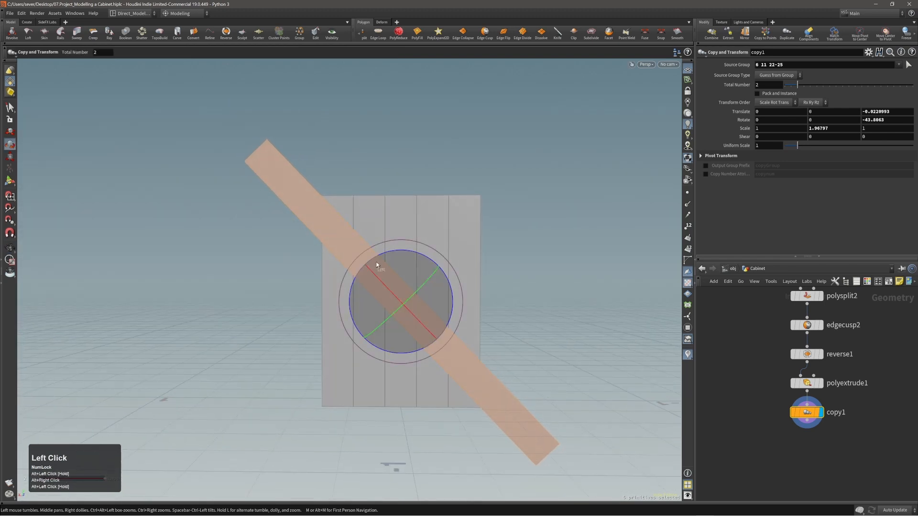
{"action": "left_click_drag", "start_coordinate": [402, 285], "coordinate": [378, 287], "text": "alt"}
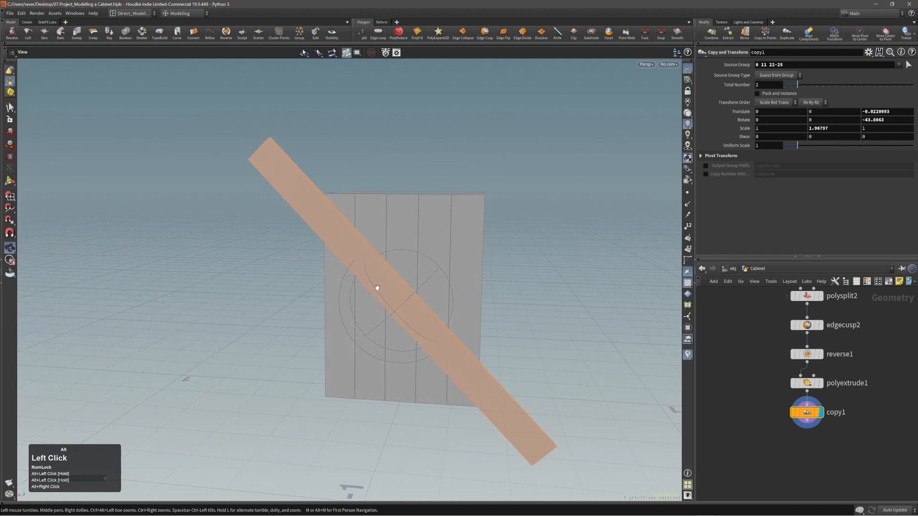
{"action": "middle_click_drag", "start_coordinate": [378, 288], "coordinate": [363, 287], "text": "alt"}
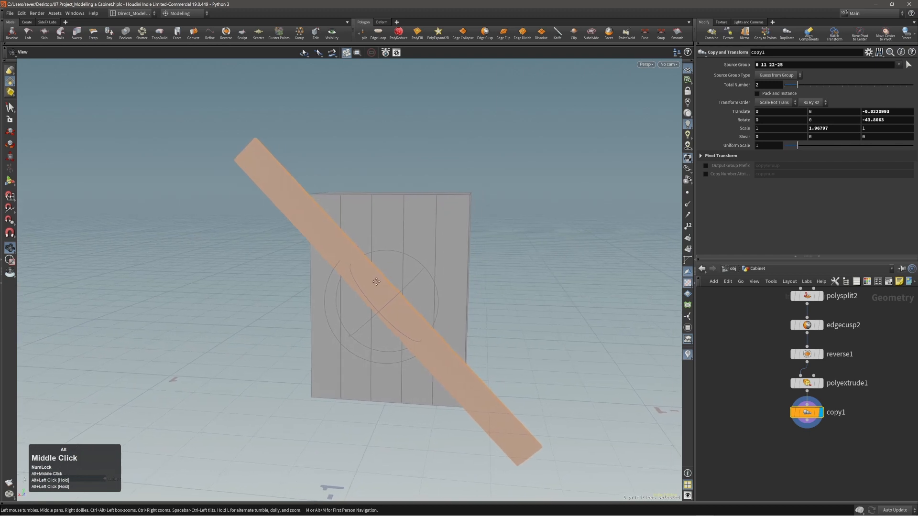
Step: Clip the diagonal plank's lower end along X at the cabinet's side, with the plane origin at X -0.304718
{"action": "left_click", "coordinate": [574, 34]}
{"action": "left_click_drag", "start_coordinate": [422, 261], "coordinate": [353, 232], "text": "alt"}
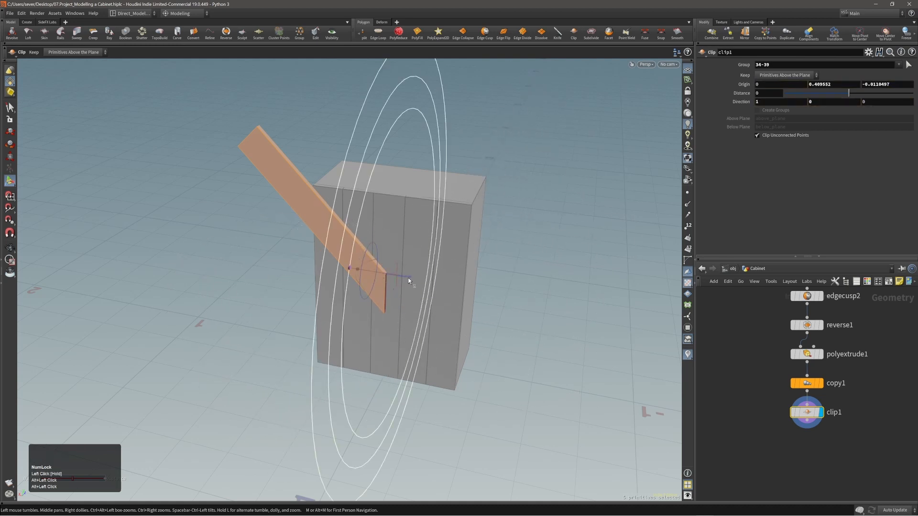
{"action": "left_click_drag", "start_coordinate": [409, 278], "coordinate": [451, 221]}
{"action": "middle_click_drag", "start_coordinate": [421, 230], "coordinate": [435, 235], "text": "alt"}
{"action": "left_click_drag", "start_coordinate": [434, 236], "coordinate": [418, 234], "text": "alt"}
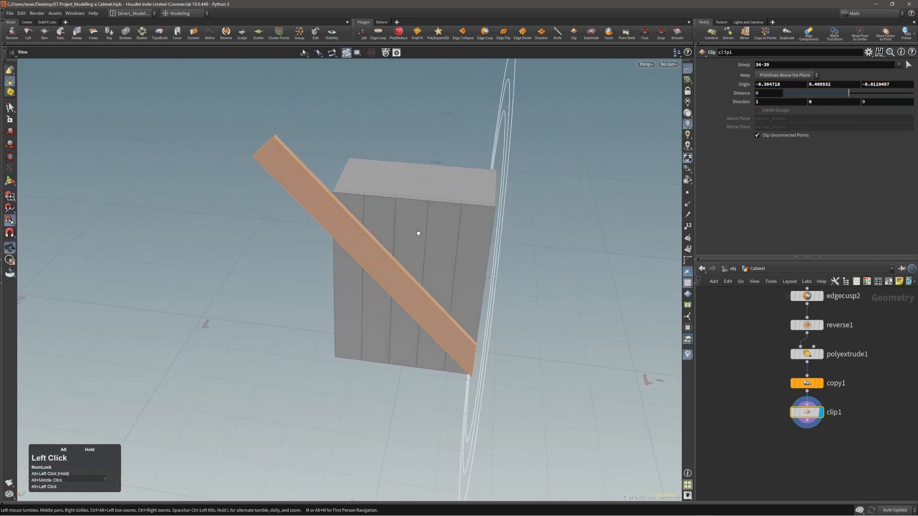
Step: Clip the diagonal plank's upper end at the opposite side, with direction X -1 and plane origin X 0.304718
{"action": "key", "text": "q"}
{"action": "middle_click_drag", "start_coordinate": [405, 239], "coordinate": [464, 261], "text": "alt"}
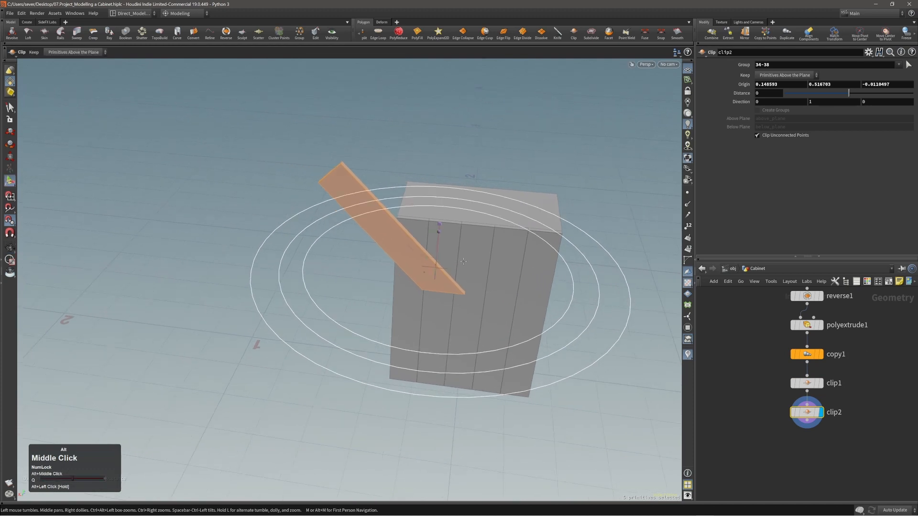
{"action": "left_click_drag", "start_coordinate": [453, 233], "coordinate": [472, 277]}
{"action": "middle_click_drag", "start_coordinate": [494, 295], "coordinate": [462, 276], "text": "alt"}
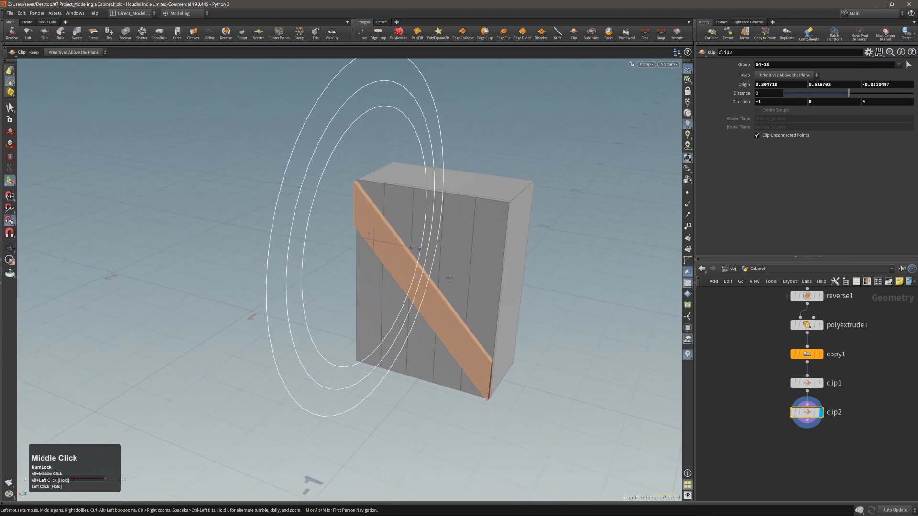
Step: Close the clipped ends of the diagonal plank with PolyFill
{"action": "key", "text": "c"}
{"action": "left_click", "coordinate": [471, 273]}
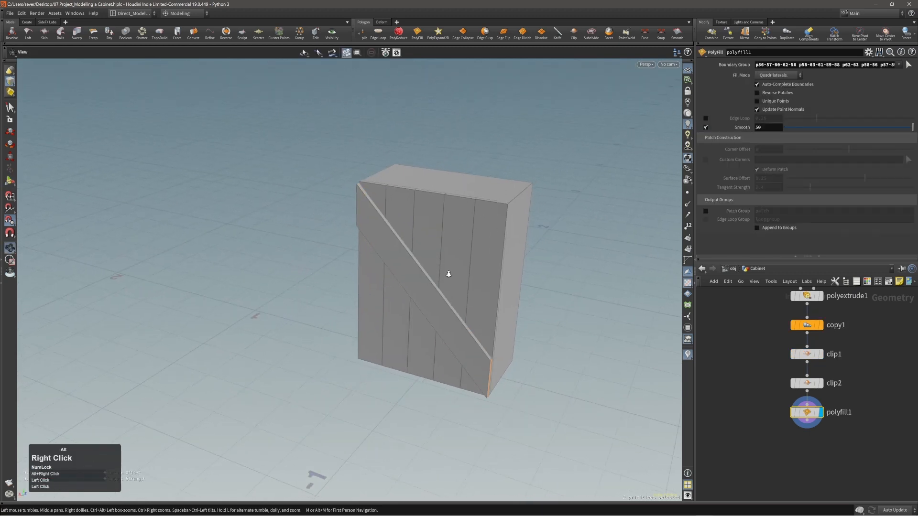
{"action": "left_click_drag", "start_coordinate": [446, 273], "coordinate": [408, 255], "text": "alt"}
{"action": "double_click", "coordinate": [313, 225]}
{"action": "mouse_move", "coordinate": [405, 236]}
{"action": "right_mouse_down", "text": "alt"}
{"action": "mouse_move", "coordinate": [414, 238]}
{"action": "mouse_move", "coordinate": [401, 242]}
{"action": "right_mouse_up", "text": "alt"}
{"action": "key", "text": "s"}
{"action": "middle_click_drag", "start_coordinate": [401, 243], "coordinate": [384, 285], "text": "alt"}
{"action": "key", "text": "3"}
{"action": "double_click", "coordinate": [406, 279]}
{"action": "right_click_drag", "start_coordinate": [384, 285], "coordinate": [399, 266], "text": "alt"}
{"action": "left_click_drag", "start_coordinate": [400, 267], "coordinate": [408, 236], "text": "alt"}
{"action": "key", "text": "c"}
{"action": "left_click", "coordinate": [393, 263]}
{"action": "key", "text": "semicolon"}
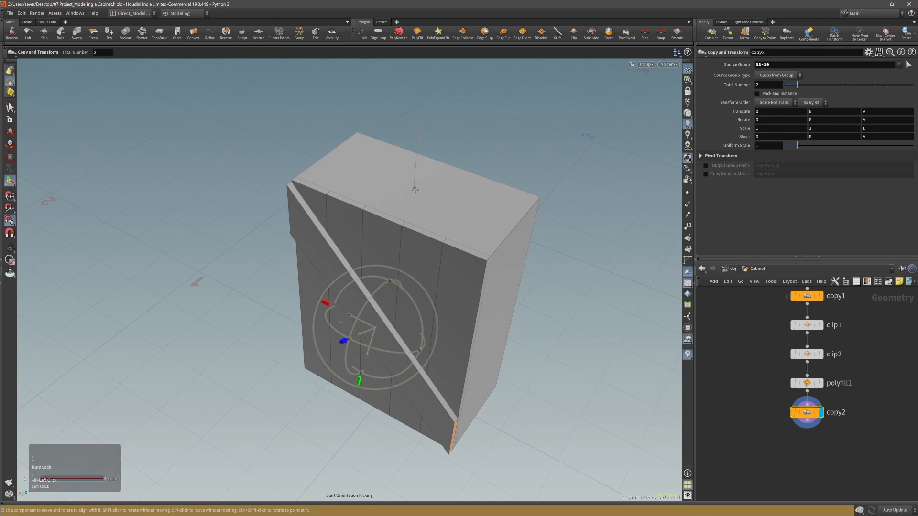
{"action": "left_click", "coordinate": [450, 207]}
{"action": "middle_click_drag", "start_coordinate": [425, 204], "coordinate": [423, 214], "text": "alt"}
{"action": "left_click_drag", "start_coordinate": [423, 213], "coordinate": [404, 206], "text": "alt"}
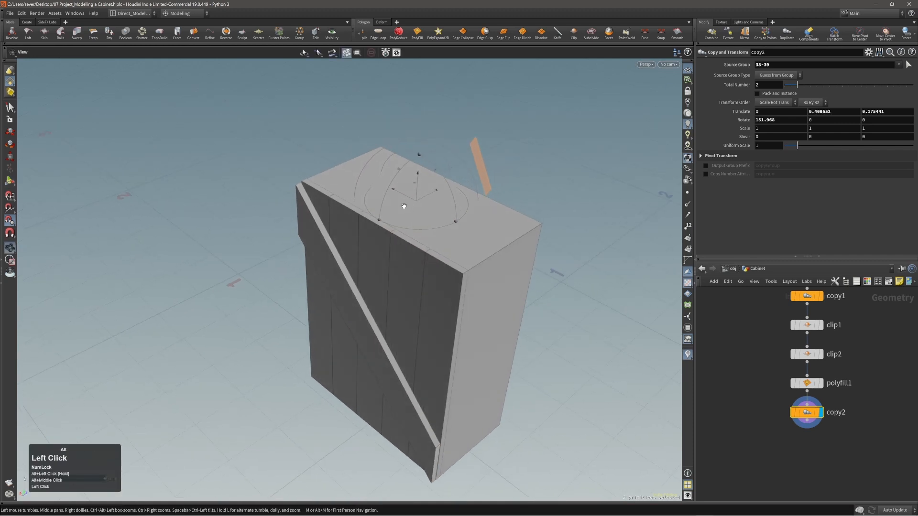
{"action": "left_click", "coordinate": [909, 65]}
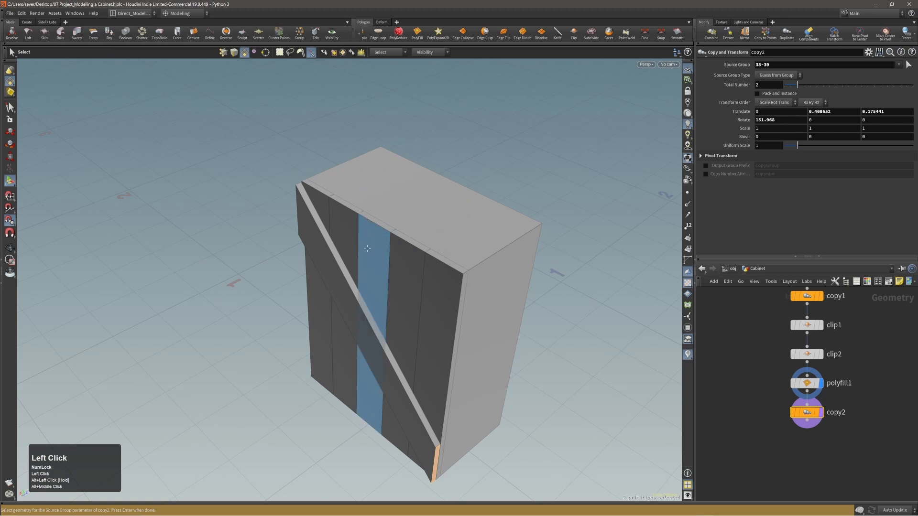
{"action": "double_click", "coordinate": [381, 297]}
{"action": "left_click_drag", "start_coordinate": [381, 297], "coordinate": [454, 262], "text": "alt"}
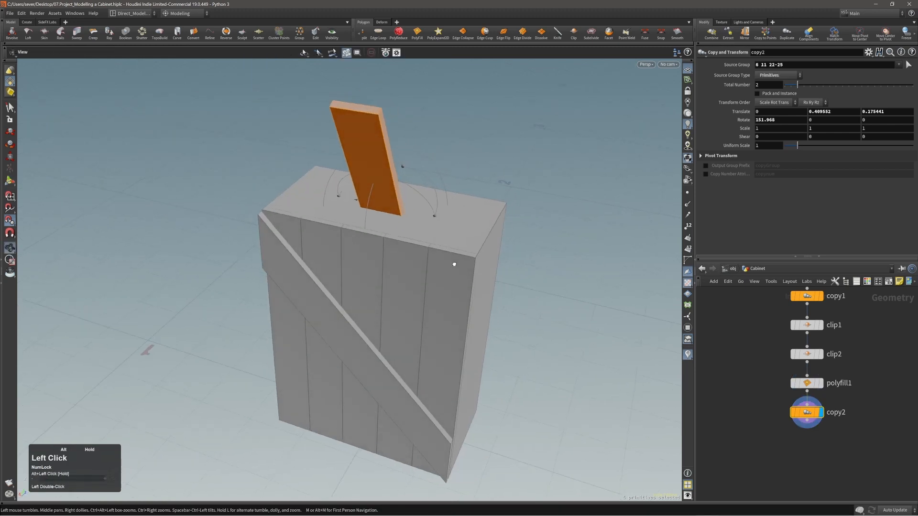
{"action": "left_click_drag", "start_coordinate": [763, 408], "coordinate": [811, 431]}
{"action": "key", "text": "alt+x"}
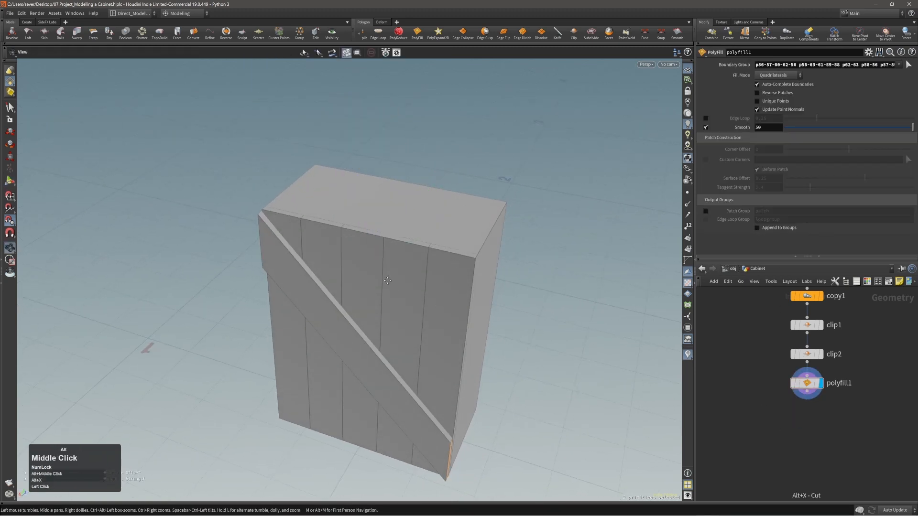
Step: Duplicate the middle front plank with Copy and Transform and align the copy to the centre of the cabinet's top face
{"action": "middle_click_drag", "start_coordinate": [371, 265], "coordinate": [401, 260], "text": "alt"}
{"action": "key", "text": "3"}
{"action": "double_click", "coordinate": [401, 261]}
{"action": "left_click_drag", "start_coordinate": [401, 261], "coordinate": [383, 272], "text": "alt"}
{"action": "key", "text": "c"}
{"action": "left_click", "coordinate": [400, 274]}
{"action": "left_click", "coordinate": [394, 269]}
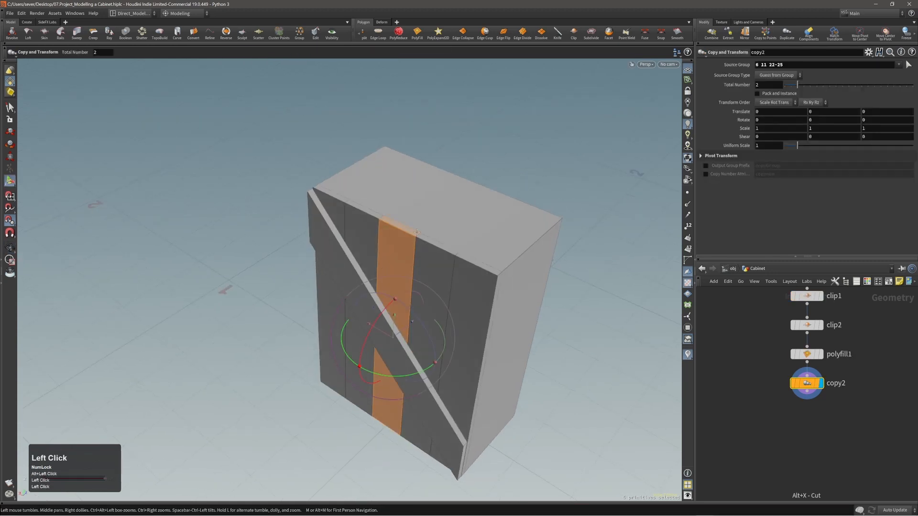
{"action": "key", "text": "apostrophe"}
{"action": "left_click", "coordinate": [426, 212]}
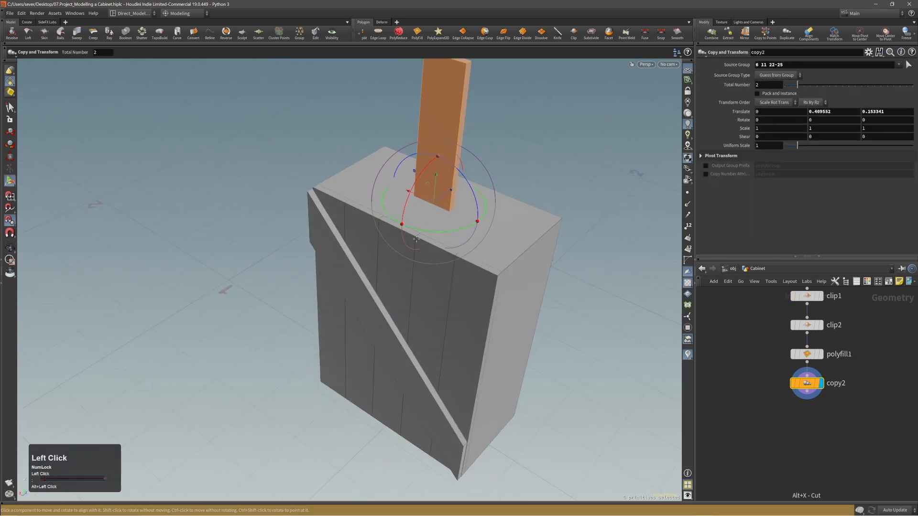
{"action": "middle_click_drag", "start_coordinate": [426, 212], "coordinate": [417, 258], "text": "alt"}
{"action": "right_click_drag", "start_coordinate": [417, 258], "coordinate": [415, 262], "text": "alt"}
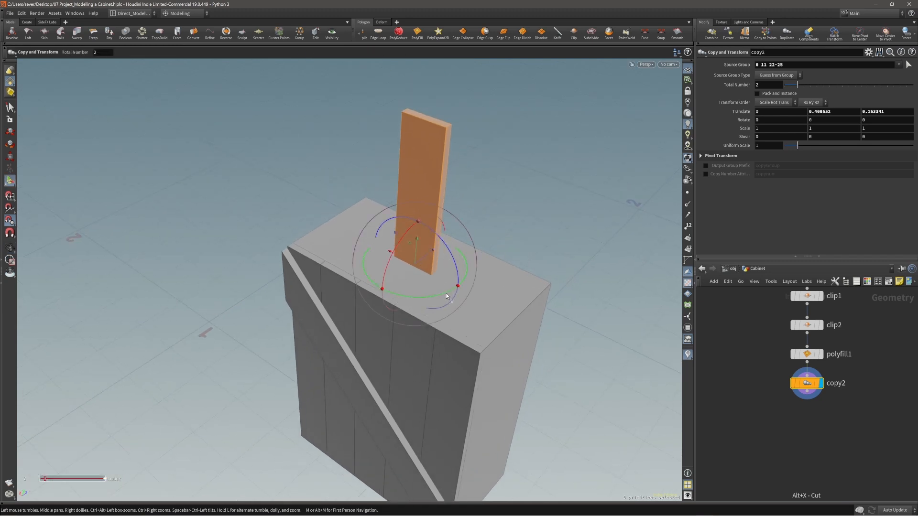
Step: Lay the copied plank flat along the cabinet's top with -90 degrees in Y and Z, and raise it to about 0.419 in Y
{"action": "left_click_drag", "start_coordinate": [446, 293], "coordinate": [404, 219], "text": "ctrl"}
{"action": "right_click_drag", "start_coordinate": [471, 244], "coordinate": [553, 306], "text": "ctrl+alt"}
{"action": "middle_click_drag", "start_coordinate": [552, 306], "coordinate": [442, 260], "text": "alt"}
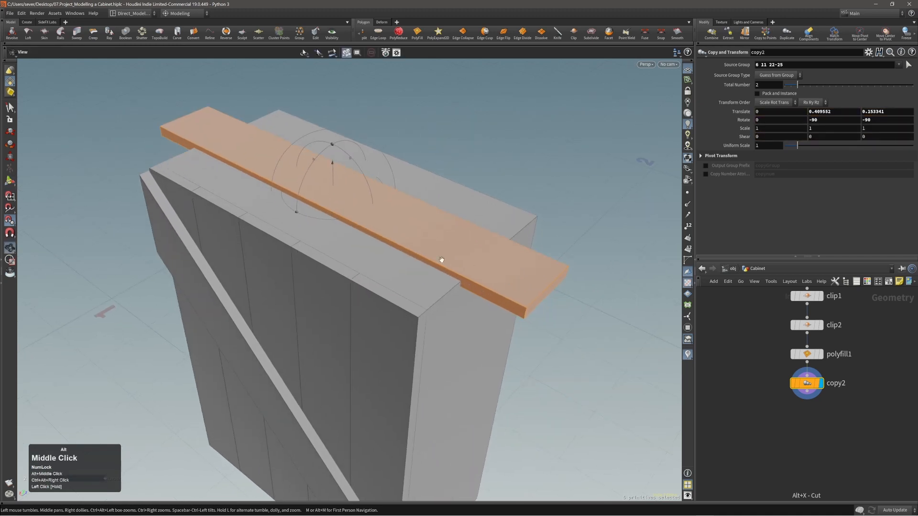
{"action": "left_click_drag", "start_coordinate": [442, 260], "coordinate": [455, 244], "text": "alt"}
{"action": "middle_click_drag", "start_coordinate": [614, 316], "coordinate": [614, 309]}
Step: Shorten the top plank by scaling it to about 0.795 in Y
{"action": "left_click_drag", "start_coordinate": [438, 269], "coordinate": [467, 275], "text": "alt"}
{"action": "key", "text": "alt+e"}
{"action": "middle_click_drag", "start_coordinate": [531, 323], "coordinate": [520, 322]}
{"action": "left_click_drag", "start_coordinate": [520, 319], "coordinate": [297, 252], "text": "alt"}
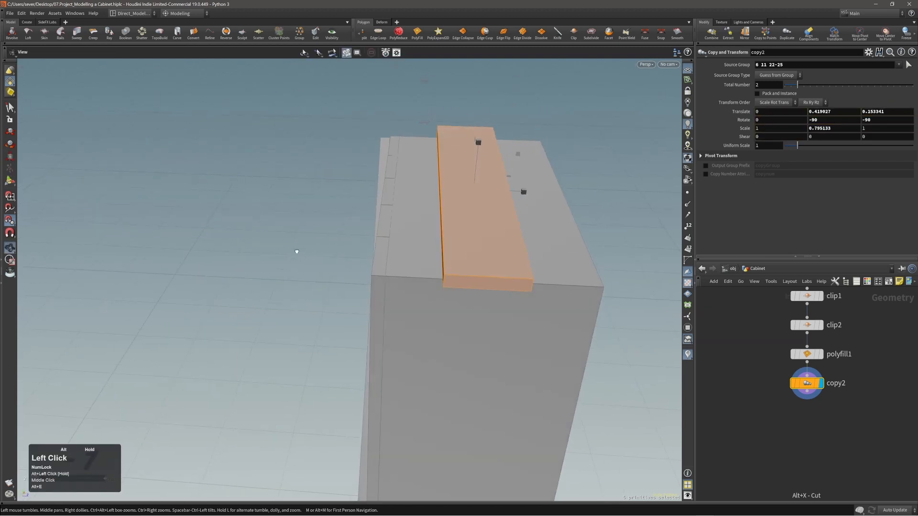
Step: Move the top plank to the cabinet's front edge, at about 0.019 in Z
{"action": "key", "text": "t"}
{"action": "middle_click_drag", "start_coordinate": [622, 291], "coordinate": [526, 268], "text": "alt"}
{"action": "left_click_drag", "start_coordinate": [526, 268], "coordinate": [515, 261], "text": "alt"}
{"action": "middle_click_drag", "start_coordinate": [604, 286], "coordinate": [531, 282]}
Step: Duplicate the top plank toward the back with a Z offset of about 0.123 and a total number of 3
{"action": "key", "text": "c"}
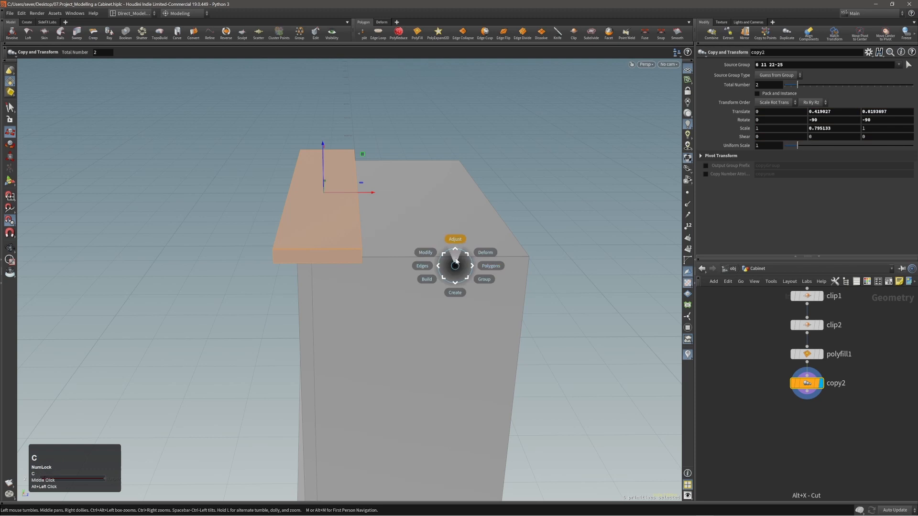
{"action": "left_click", "coordinate": [442, 258]}
{"action": "left_click", "coordinate": [409, 245]}
{"action": "right_click_drag", "start_coordinate": [400, 239], "coordinate": [389, 242], "text": "alt"}
{"action": "middle_click_drag", "start_coordinate": [388, 242], "coordinate": [496, 246]}
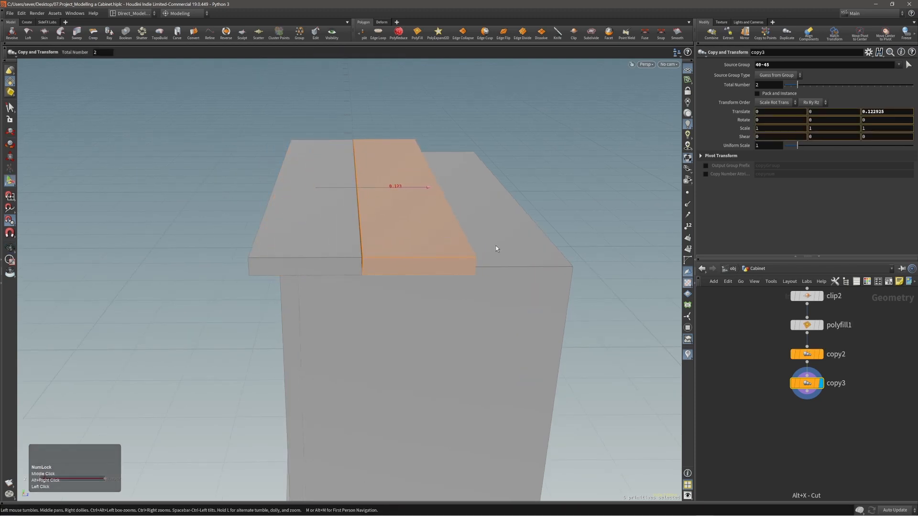
{"action": "left_click", "coordinate": [805, 86]}
{"action": "right_click_drag", "start_coordinate": [406, 224], "coordinate": [414, 220], "text": "alt"}
{"action": "mouse_move", "coordinate": [414, 219]}
{"action": "left_mouse_down", "text": "alt"}
{"action": "mouse_move", "coordinate": [384, 215]}
{"action": "mouse_move", "coordinate": [420, 220]}
{"action": "left_mouse_up", "text": "alt"}
{"action": "middle_click_drag", "start_coordinate": [429, 246], "coordinate": [406, 228], "text": "alt"}
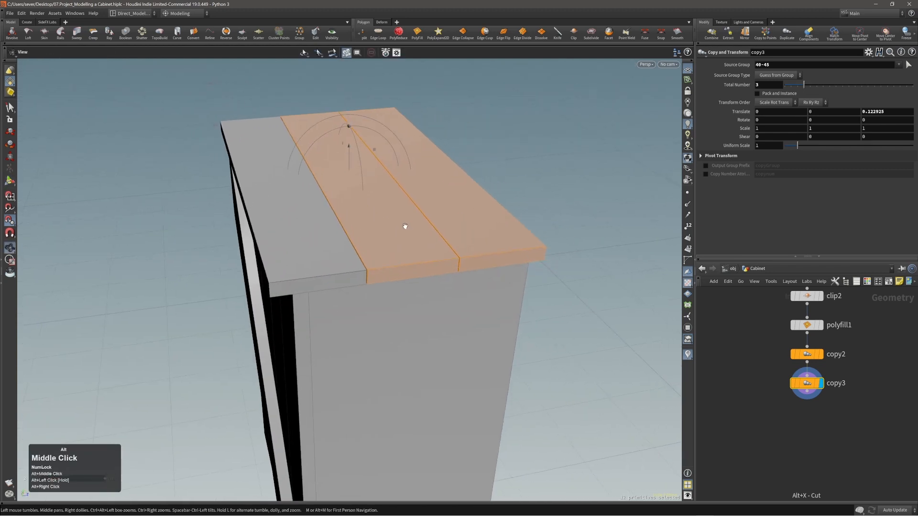
Step: Return to the first top plank's copy node and shift it to about 0.031 in Z to even out the overhang
{"action": "left_click_drag", "start_coordinate": [406, 228], "coordinate": [390, 217], "text": "alt"}
{"action": "key", "text": "Page_Up"}
{"action": "middle_click_drag", "start_coordinate": [389, 217], "coordinate": [414, 227], "text": "alt"}
{"action": "left_click_drag", "start_coordinate": [414, 227], "coordinate": [405, 201], "text": "alt"}
{"action": "left_click_drag", "start_coordinate": [455, 270], "coordinate": [425, 262], "text": "alt"}
{"action": "middle_click_drag", "start_coordinate": [419, 285], "coordinate": [424, 283]}
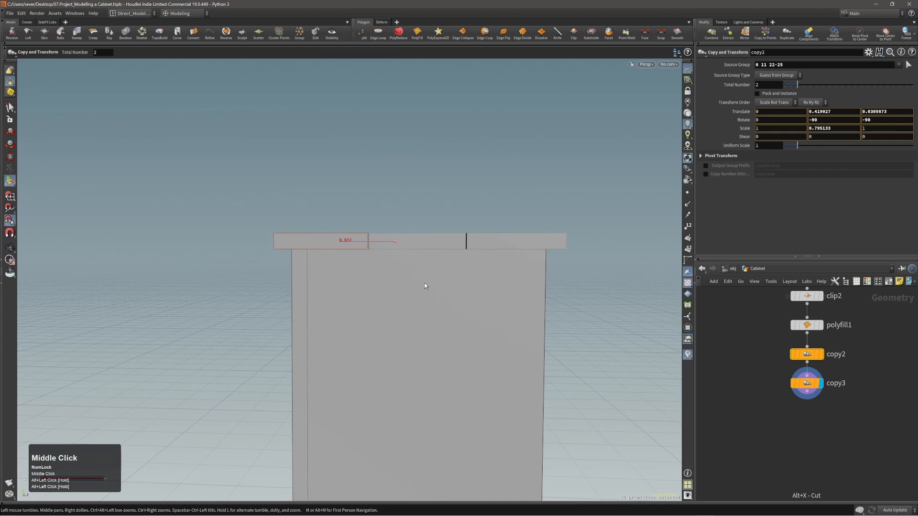
Step: Examine the three top planks and their overhang along the cabinet's front and side edges
{"action": "left_click_drag", "start_coordinate": [425, 283], "coordinate": [463, 251], "text": "alt"}
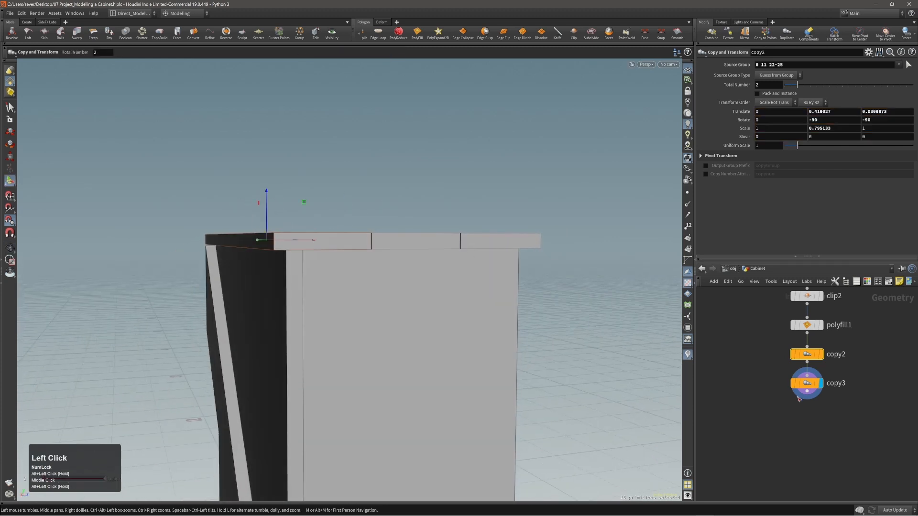
{"action": "right_click_drag", "start_coordinate": [465, 323], "coordinate": [363, 272], "text": "alt"}
{"action": "left_click_drag", "start_coordinate": [363, 273], "coordinate": [382, 304], "text": "alt"}
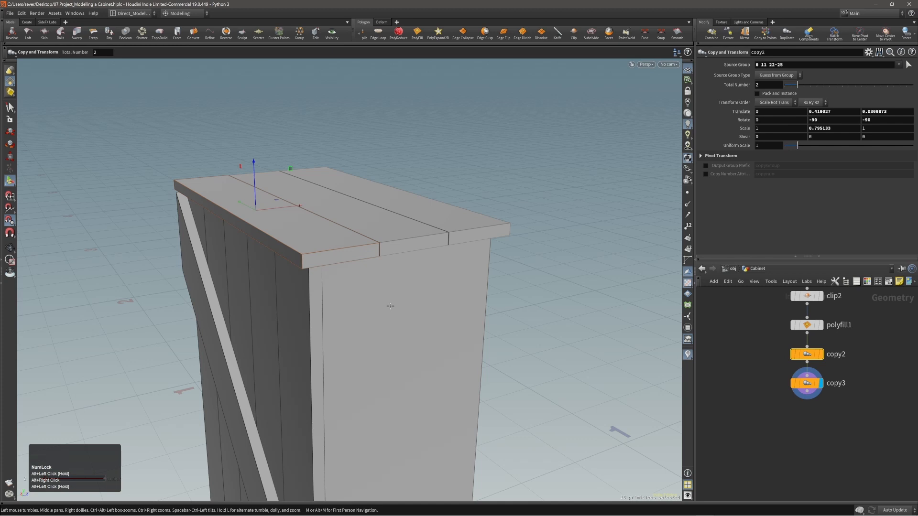
{"action": "right_click_drag", "start_coordinate": [365, 263], "coordinate": [338, 252], "text": "alt"}
{"action": "left_click_drag", "start_coordinate": [338, 252], "coordinate": [334, 267], "text": "alt"}
{"action": "right_click_drag", "start_coordinate": [335, 266], "coordinate": [279, 289], "text": "alt"}
{"action": "left_click_drag", "start_coordinate": [360, 290], "coordinate": [371, 275], "text": "alt"}
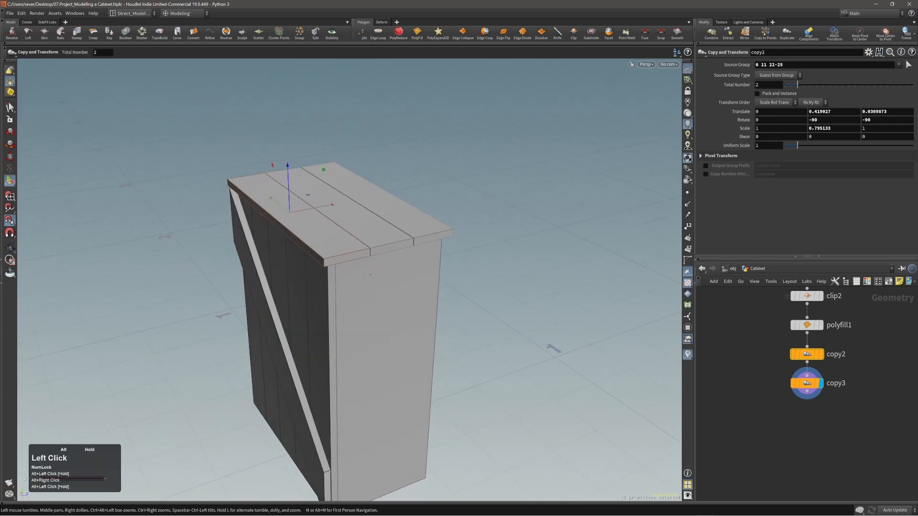
{"action": "middle_click_drag", "start_coordinate": [347, 261], "coordinate": [373, 283], "text": "alt"}
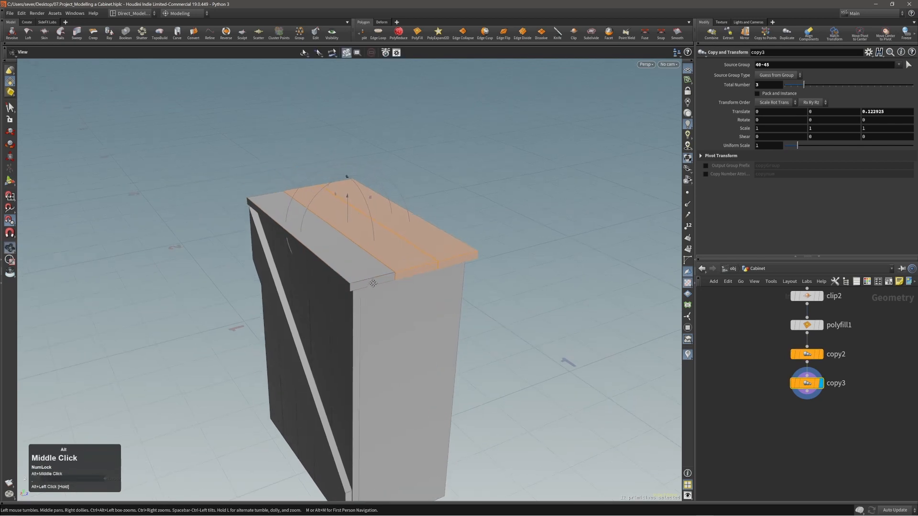
Step: Select all three top planks and duplicate them with Copy and Transform
{"action": "double_click", "coordinate": [363, 264]}
{"action": "double_click", "coordinate": [388, 259], "text": "shift"}
{"action": "double_click", "coordinate": [429, 245]}
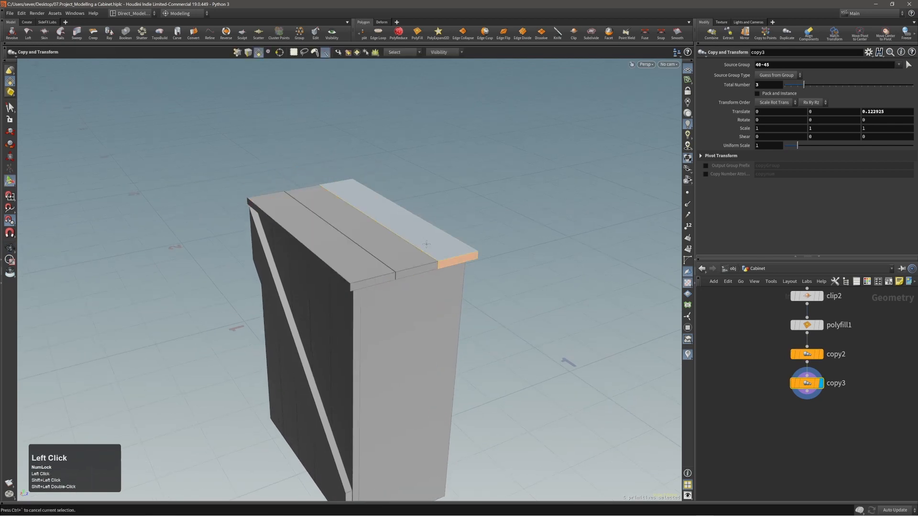
{"action": "double_click", "coordinate": [354, 262], "text": "shift"}
{"action": "double_click", "coordinate": [391, 263], "text": "shift"}
{"action": "key", "text": "c"}
{"action": "middle_click_drag", "start_coordinate": [385, 252], "coordinate": [364, 195], "text": "alt"}
{"action": "left_click", "coordinate": [391, 236]}
Step: Orient the copied planks onto the cabinet's side face with orientation picking so they stand upright against it
{"action": "left_click_drag", "start_coordinate": [363, 194], "coordinate": [404, 220], "text": "alt"}
{"action": "key", "text": "semicolon"}
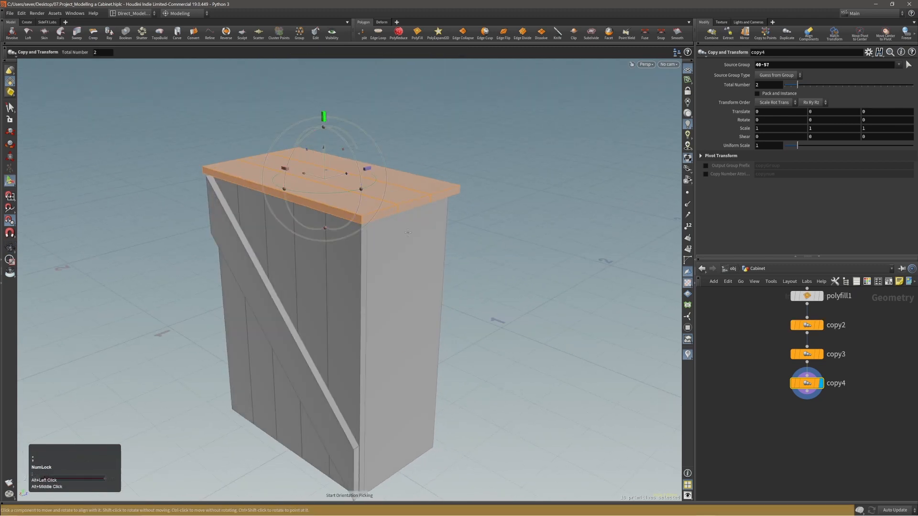
{"action": "left_click", "coordinate": [402, 346]}
{"action": "middle_click_drag", "start_coordinate": [402, 345], "coordinate": [397, 268], "text": "alt"}
{"action": "left_click_drag", "start_coordinate": [397, 268], "coordinate": [379, 310], "text": "alt"}
{"action": "right_click_drag", "start_coordinate": [379, 310], "coordinate": [445, 322], "text": "alt"}
{"action": "middle_click_drag", "start_coordinate": [445, 323], "coordinate": [449, 300], "text": "alt"}
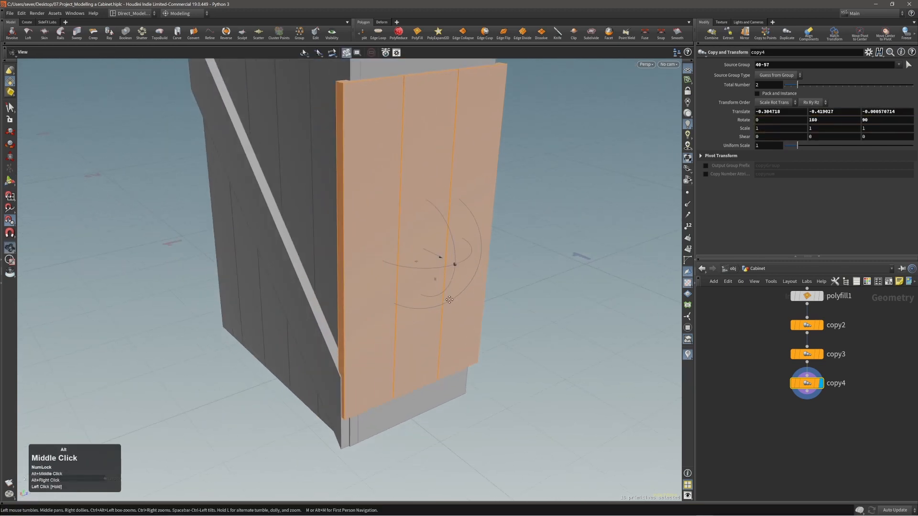
Step: Shift the copied side planks outward to about -0.316 in X so they sit against the cabinet's side
{"action": "left_click_drag", "start_coordinate": [449, 300], "coordinate": [472, 244], "text": "alt"}
{"action": "middle_click_drag", "start_coordinate": [471, 244], "coordinate": [471, 338], "text": "alt"}
{"action": "right_click_drag", "start_coordinate": [472, 338], "coordinate": [469, 325], "text": "alt"}
{"action": "middle_click_drag", "start_coordinate": [469, 325], "coordinate": [539, 319]}
{"action": "left_click_drag", "start_coordinate": [538, 319], "coordinate": [387, 279], "text": "alt"}
{"action": "right_click_drag", "start_coordinate": [430, 206], "coordinate": [522, 169], "text": "alt"}
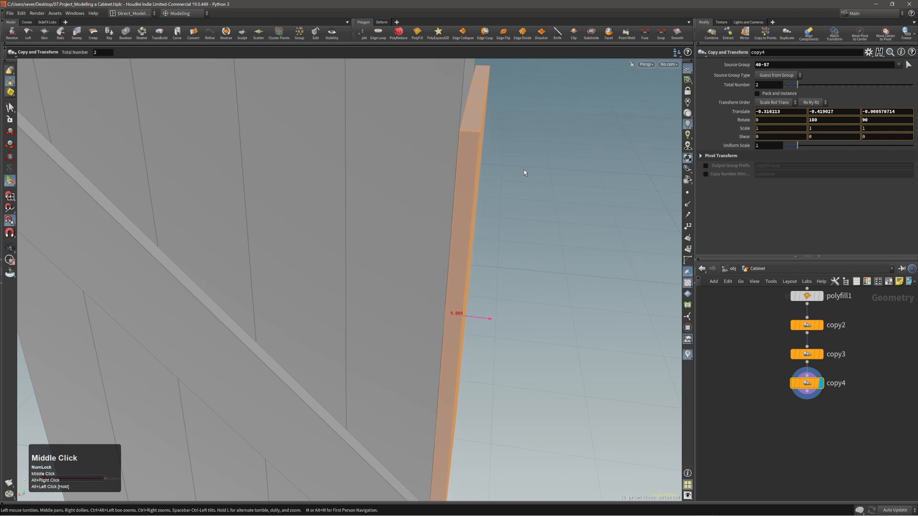
{"action": "middle_click_drag", "start_coordinate": [524, 170], "coordinate": [521, 171]}
Step: Lengthen the side planks by scaling all their points to about 1.107 in Y with an Edit operation
{"action": "right_click_drag", "start_coordinate": [448, 158], "coordinate": [426, 238], "text": "alt"}
{"action": "middle_click_drag", "start_coordinate": [426, 238], "coordinate": [415, 177], "text": "alt"}
{"action": "right_click_drag", "start_coordinate": [415, 177], "coordinate": [396, 207], "text": "alt"}
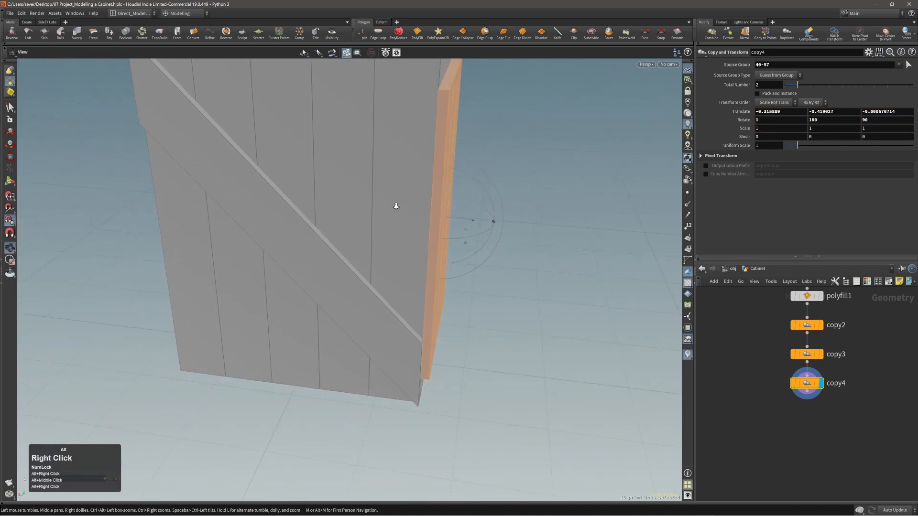
{"action": "left_click_drag", "start_coordinate": [396, 206], "coordinate": [427, 185], "text": "alt"}
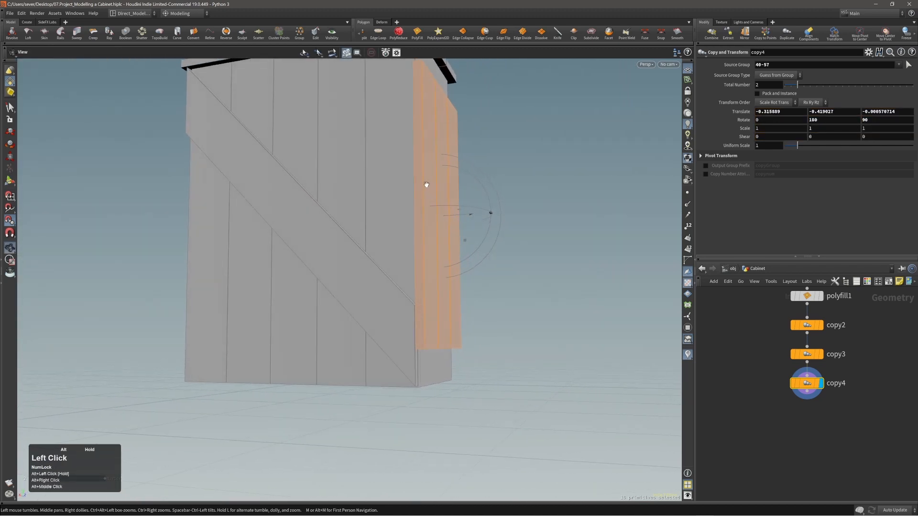
{"action": "key", "text": "1"}
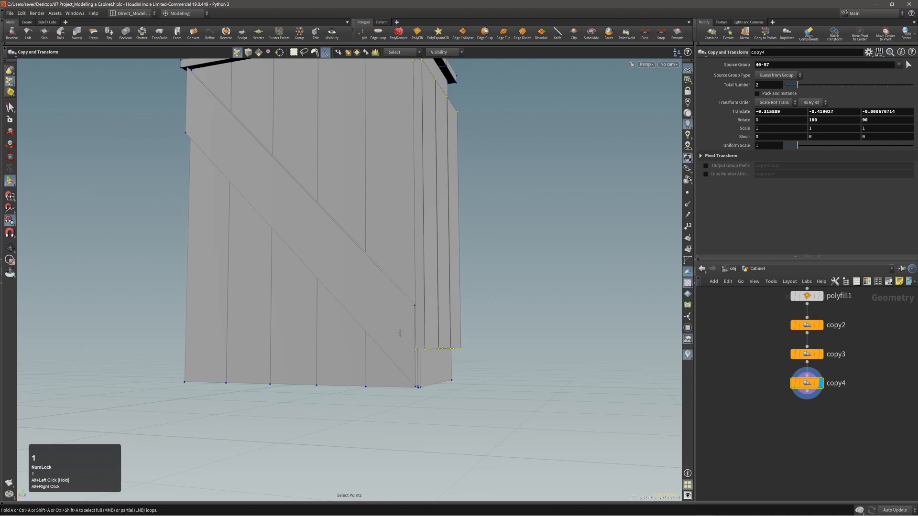
{"action": "right_click_drag", "start_coordinate": [460, 277], "coordinate": [449, 287], "text": "alt"}
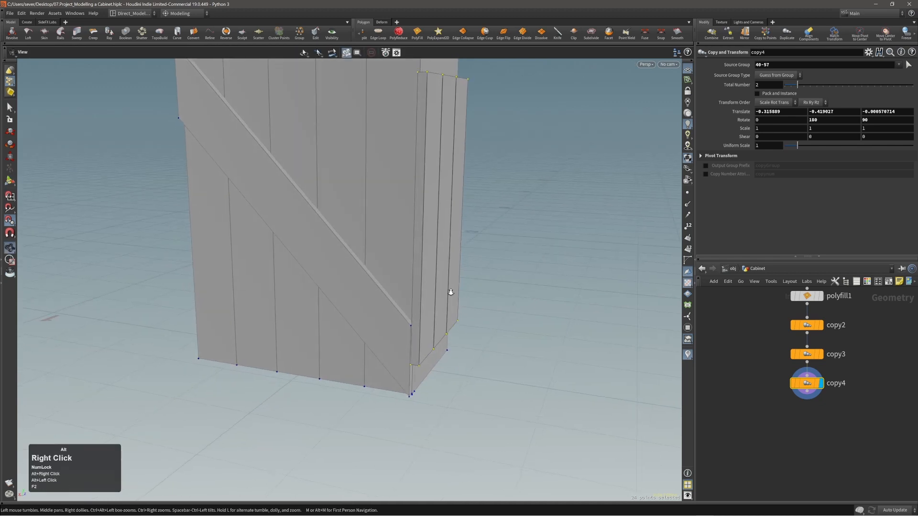
{"action": "middle_click_drag", "start_coordinate": [449, 287], "coordinate": [437, 305], "text": "alt"}
{"action": "left_click_drag", "start_coordinate": [445, 304], "coordinate": [438, 301], "text": "alt"}
{"action": "key", "text": "alt+e"}
{"action": "middle_click_drag", "start_coordinate": [529, 300], "coordinate": [523, 309]}
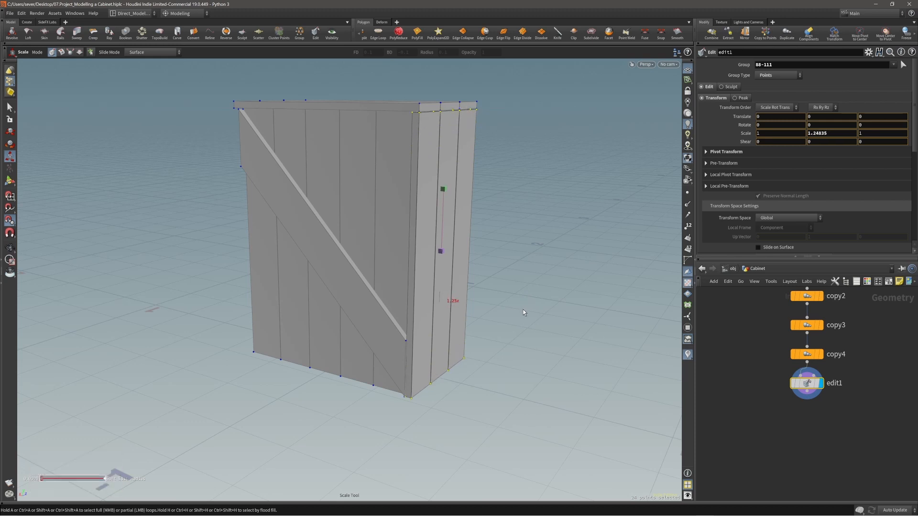
{"action": "left_click_drag", "start_coordinate": [523, 314], "coordinate": [444, 292], "text": "alt"}
{"action": "right_click_drag", "start_coordinate": [445, 293], "coordinate": [491, 328], "text": "alt"}
{"action": "middle_click_drag", "start_coordinate": [492, 328], "coordinate": [449, 312]}
{"action": "left_click_drag", "start_coordinate": [449, 311], "coordinate": [407, 325], "text": "alt"}
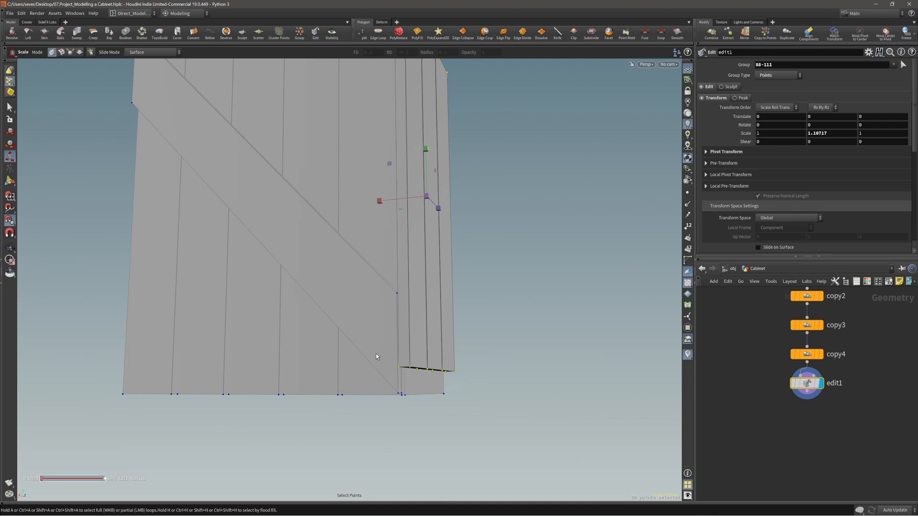
Step: Select only the points along the bottom ends of the side planks
{"action": "left_click_drag", "start_coordinate": [373, 355], "coordinate": [412, 357]}
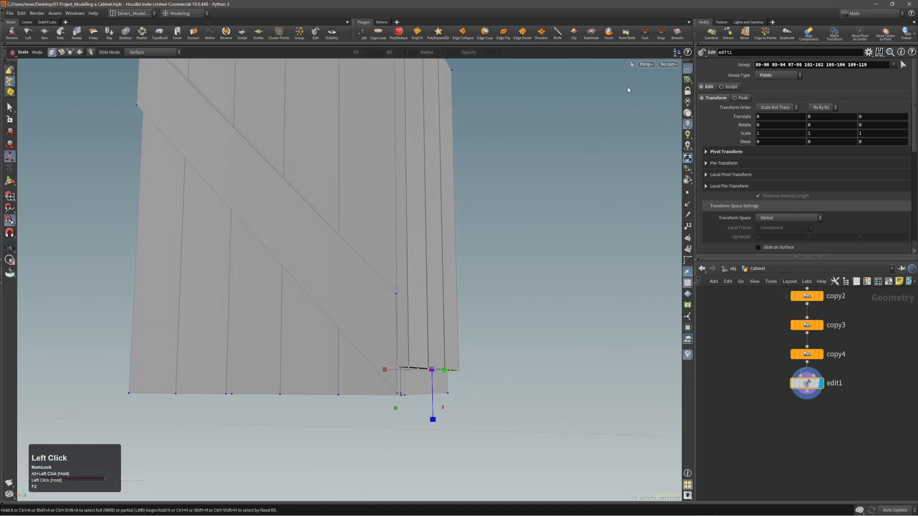
{"action": "left_click_drag", "start_coordinate": [471, 267], "coordinate": [383, 275], "text": "alt"}
{"action": "right_click_drag", "start_coordinate": [382, 275], "coordinate": [459, 287], "text": "alt"}
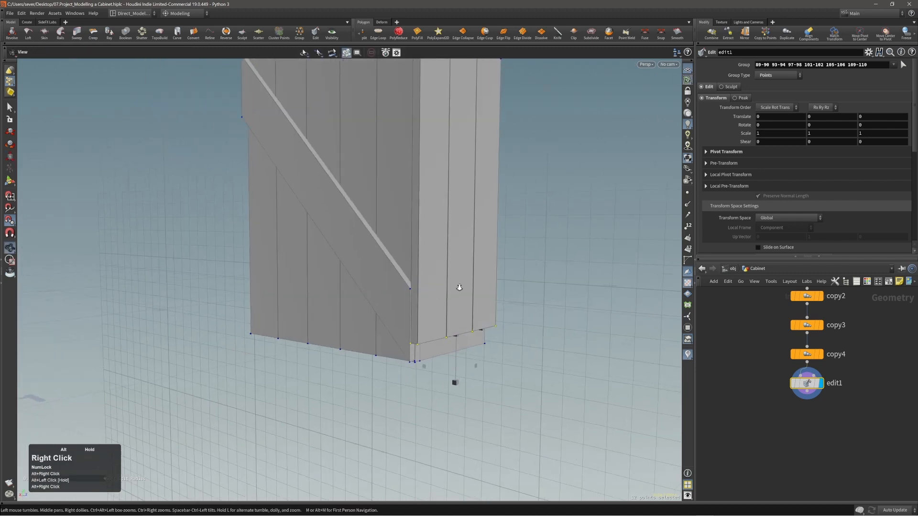
{"action": "middle_click_drag", "start_coordinate": [459, 287], "coordinate": [433, 314], "text": "alt"}
Step: Reset the construction plane to its default position on the ground through its parameters
{"action": "right_click", "coordinate": [689, 80]}
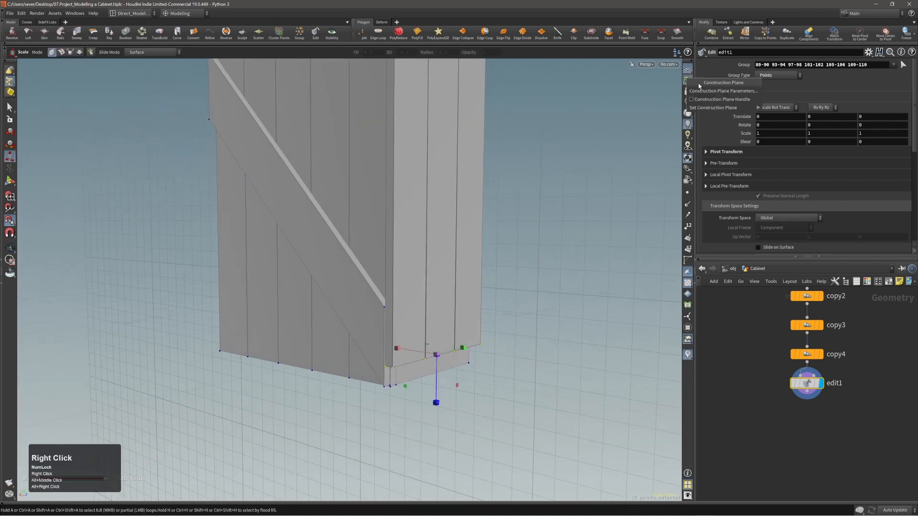
{"action": "left_click", "coordinate": [713, 90]}
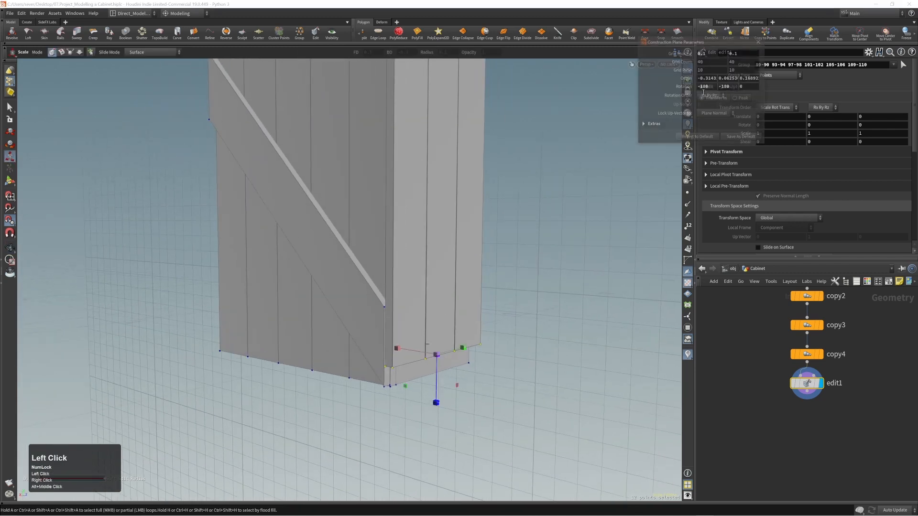
{"action": "left_click", "coordinate": [761, 42]}
Step: Lower the side planks' bottom points to the ground by projecting the move handle's pivot onto the construction plane
{"action": "left_click_drag", "start_coordinate": [427, 302], "coordinate": [422, 331], "text": "alt"}
{"action": "middle_click_drag", "start_coordinate": [317, 329], "coordinate": [308, 311], "text": "alt"}
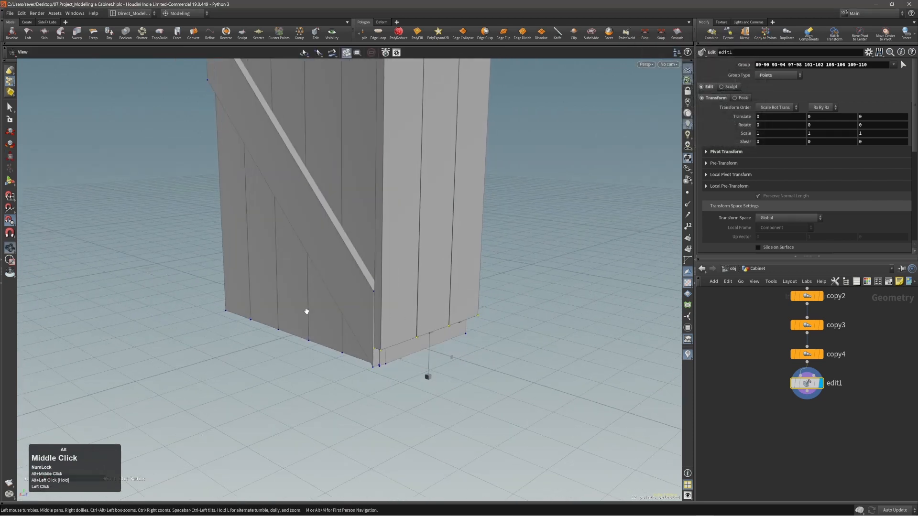
{"action": "left_click_drag", "start_coordinate": [326, 381], "coordinate": [394, 345], "text": "alt"}
{"action": "right_click_drag", "start_coordinate": [393, 346], "coordinate": [400, 341], "text": "alt"}
{"action": "left_click_drag", "start_coordinate": [400, 340], "coordinate": [421, 357], "text": "alt"}
{"action": "key", "text": "e"}
{"action": "key", "text": "t"}
{"action": "right_click", "coordinate": [420, 383]}
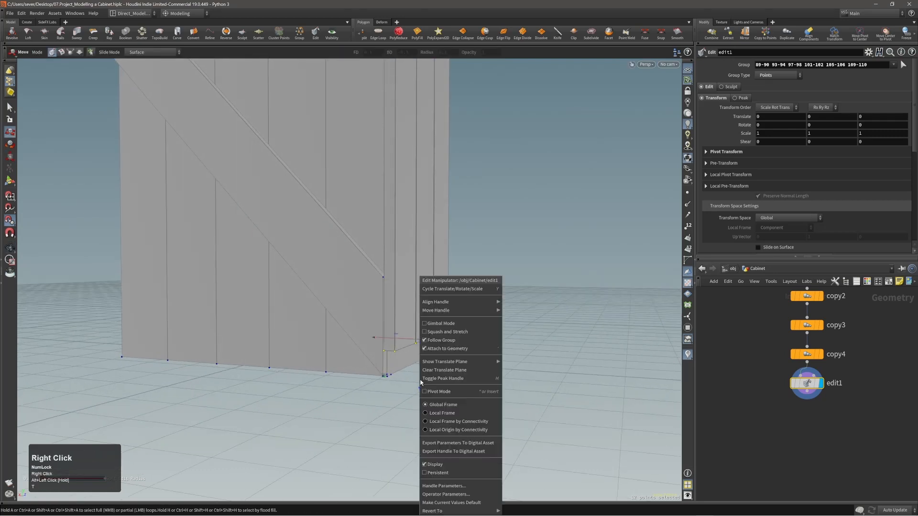
{"action": "mouse_move", "coordinate": [465, 310]}
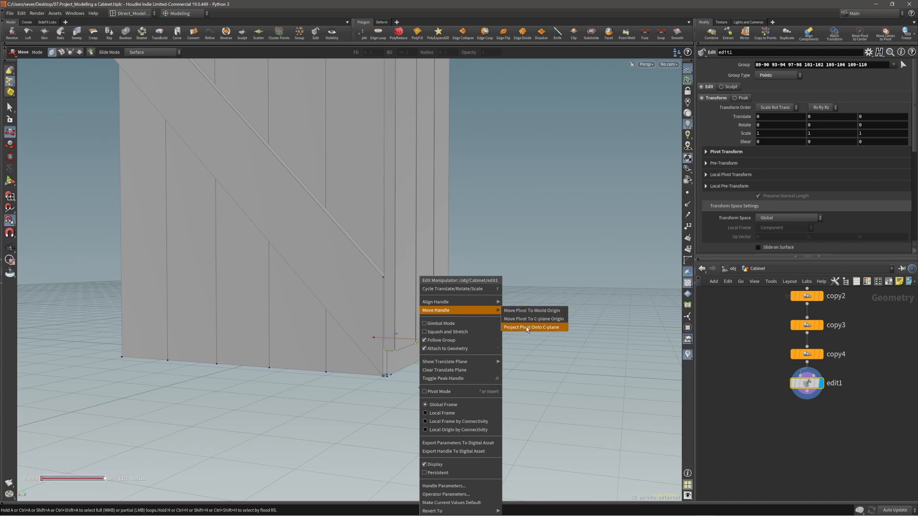
{"action": "left_click", "coordinate": [541, 329]}
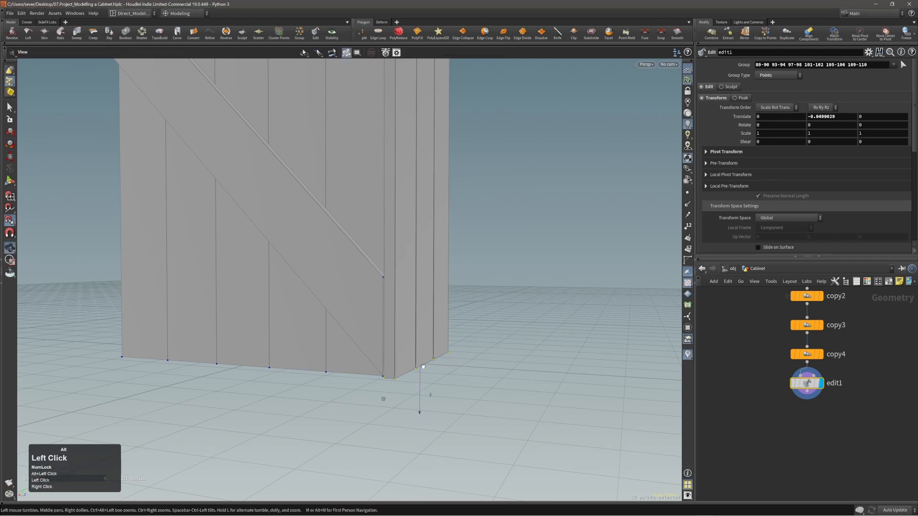
Step: Raise the side planks' top points by about 0.048 in Y to meet the underside of the top planks
{"action": "mouse_move", "coordinate": [424, 369]}
{"action": "left_mouse_down", "text": "alt"}
{"action": "mouse_move", "coordinate": [424, 361]}
{"action": "mouse_move", "coordinate": [422, 378]}
{"action": "left_mouse_up", "text": "alt"}
{"action": "right_click_drag", "start_coordinate": [422, 378], "coordinate": [416, 310], "text": "alt"}
{"action": "middle_click_drag", "start_coordinate": [416, 310], "coordinate": [443, 371], "text": "alt"}
{"action": "middle_click_drag", "start_coordinate": [441, 215], "coordinate": [434, 262], "text": "alt"}
{"action": "right_click_drag", "start_coordinate": [435, 262], "coordinate": [469, 248], "text": "alt"}
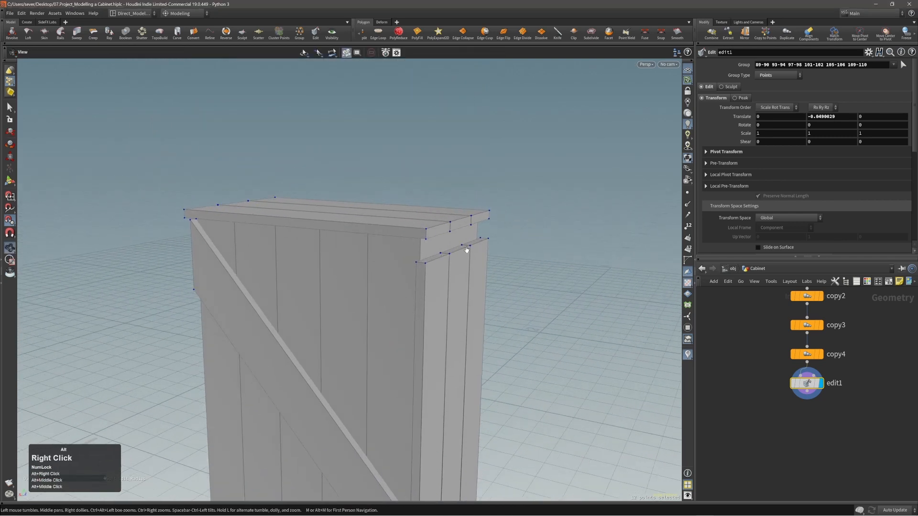
{"action": "left_click_drag", "start_coordinate": [470, 248], "coordinate": [435, 233], "text": "alt"}
{"action": "key", "text": "t"}
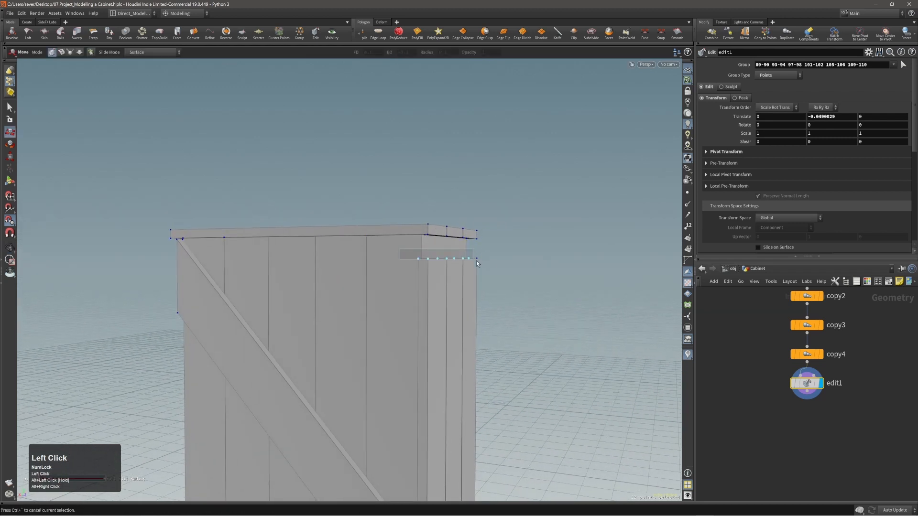
{"action": "left_click_drag", "start_coordinate": [476, 260], "coordinate": [493, 265]}
{"action": "right_click_drag", "start_coordinate": [443, 244], "coordinate": [504, 242], "text": "alt"}
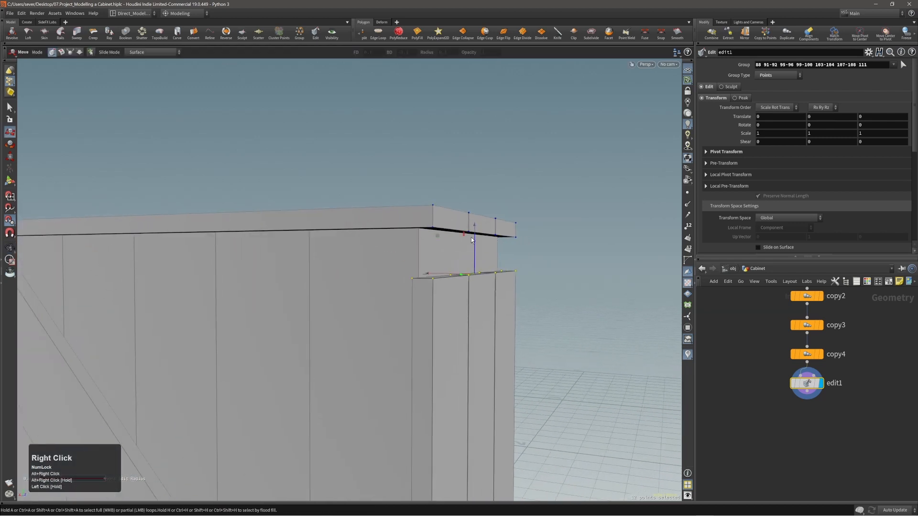
{"action": "left_click_drag", "start_coordinate": [475, 245], "coordinate": [409, 279]}
Step: Select all three side planks and mirror them along X to the opposite side, keeping the original
{"action": "right_click_drag", "start_coordinate": [416, 281], "coordinate": [389, 287], "text": "alt"}
{"action": "middle_click_drag", "start_coordinate": [483, 304], "coordinate": [475, 270], "text": "alt"}
{"action": "key", "text": "s"}
{"action": "left_click", "coordinate": [593, 291]}
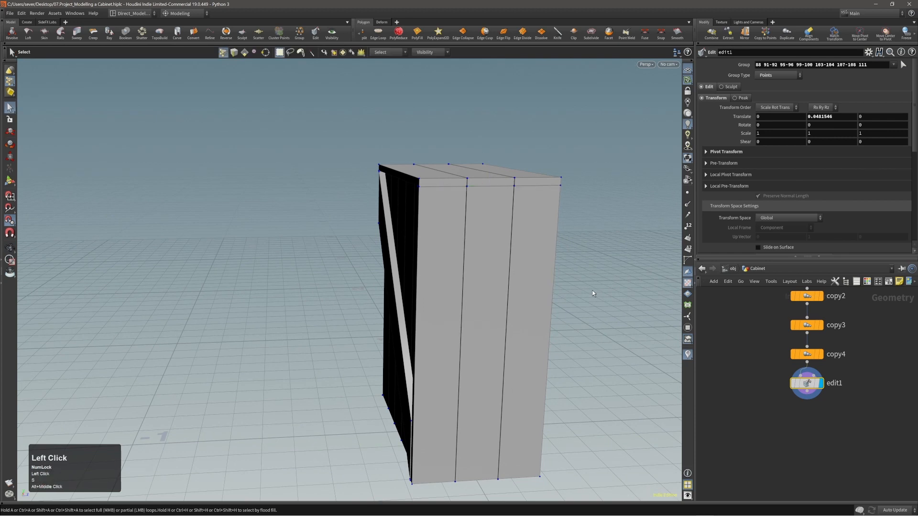
{"action": "left_click_drag", "start_coordinate": [455, 291], "coordinate": [413, 300], "text": "alt"}
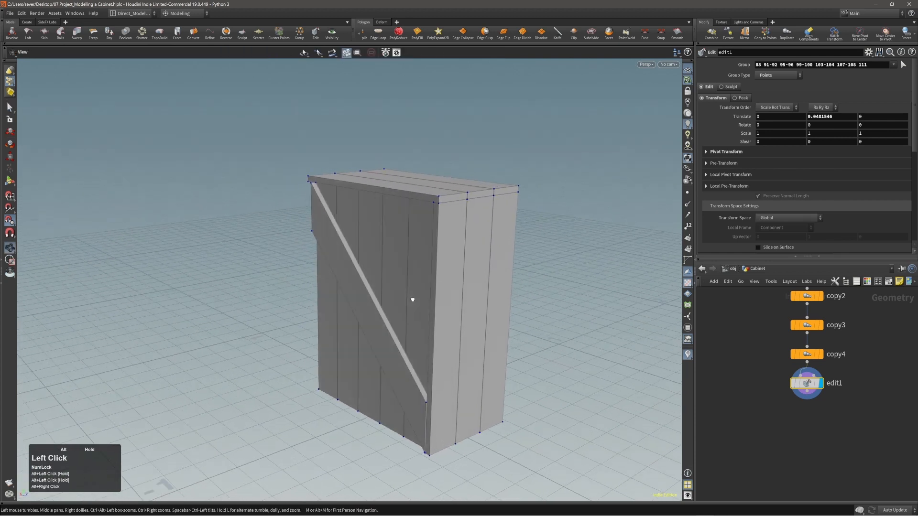
{"action": "double_click", "coordinate": [442, 275]}
{"action": "double_click", "coordinate": [484, 263]}
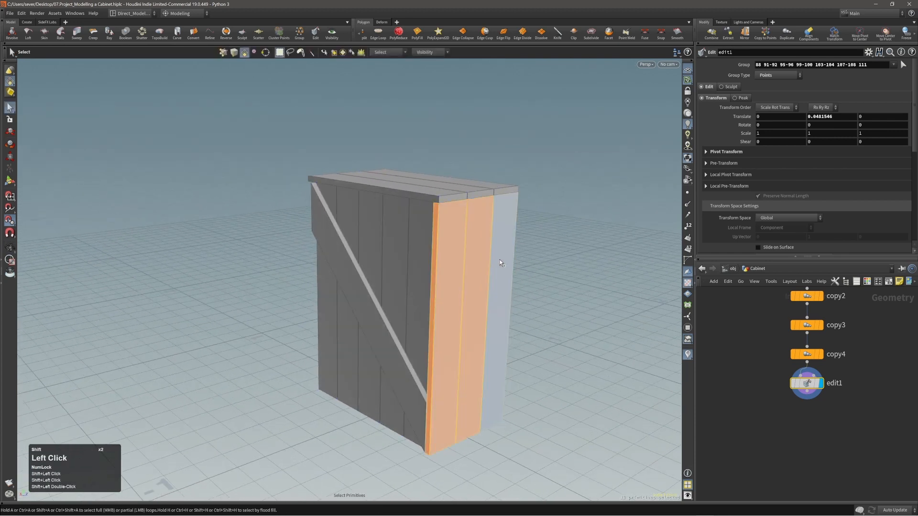
{"action": "middle_click_drag", "start_coordinate": [500, 260], "coordinate": [503, 276], "text": "alt"}
{"action": "key", "text": "c"}
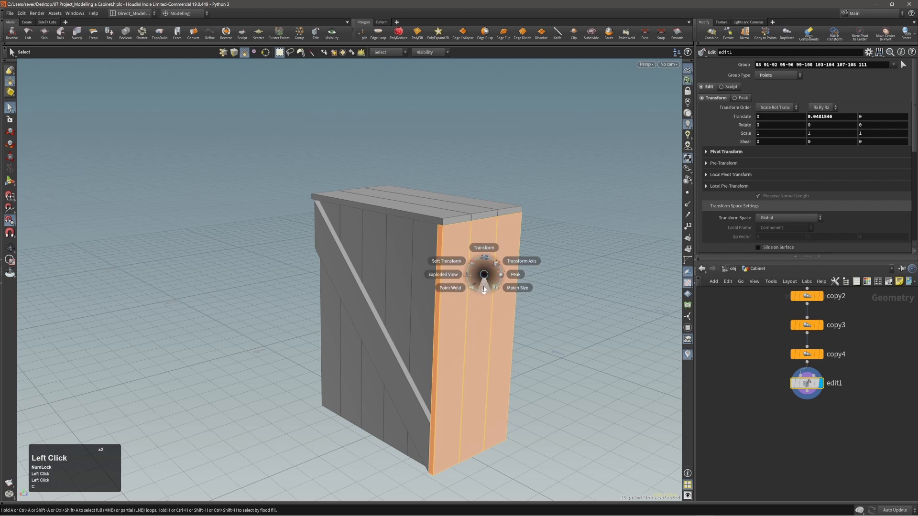
{"action": "left_click", "coordinate": [483, 286]}
{"action": "left_click", "coordinate": [480, 281]}
{"action": "left_click", "coordinate": [480, 268]}
Step: Delete the blockout's inner side wall on one side of the open-backed cabinet
{"action": "left_click_drag", "start_coordinate": [471, 264], "coordinate": [526, 307], "text": "alt"}
{"action": "middle_click_drag", "start_coordinate": [408, 326], "coordinate": [493, 325], "text": "alt"}
{"action": "left_click_drag", "start_coordinate": [377, 313], "coordinate": [416, 311], "text": "alt"}
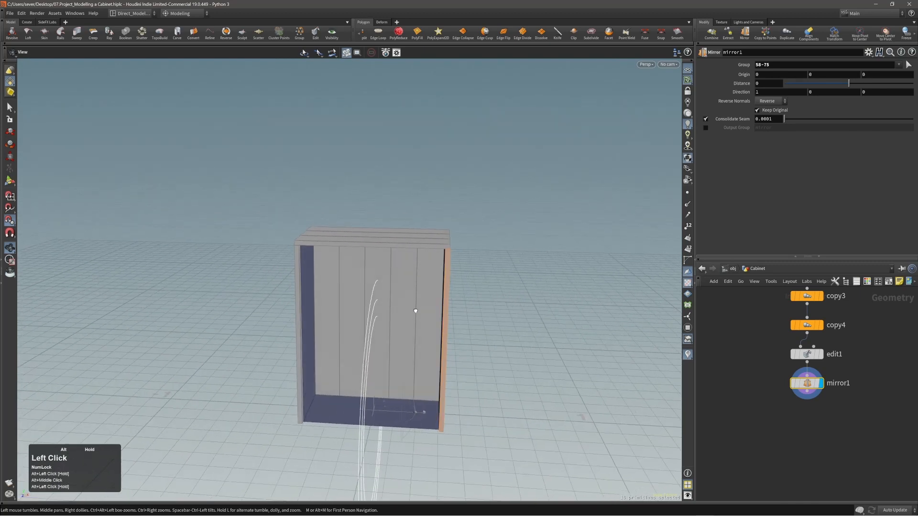
{"action": "right_click_drag", "start_coordinate": [416, 311], "coordinate": [489, 301], "text": "alt"}
{"action": "left_click_drag", "start_coordinate": [490, 302], "coordinate": [383, 296], "text": "alt"}
{"action": "left_click", "coordinate": [234, 316]}
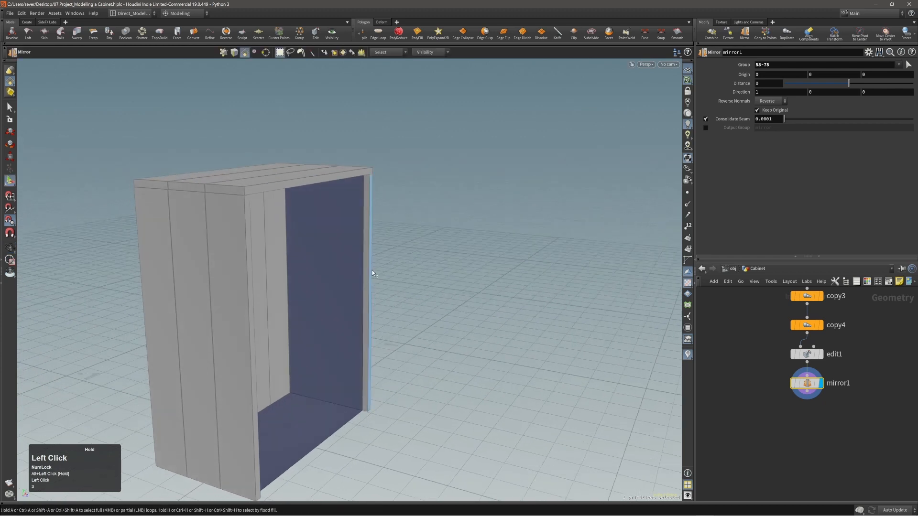
{"action": "left_click", "coordinate": [366, 263], "text": "shift"}
{"action": "left_click", "coordinate": [366, 264], "text": "shift"}
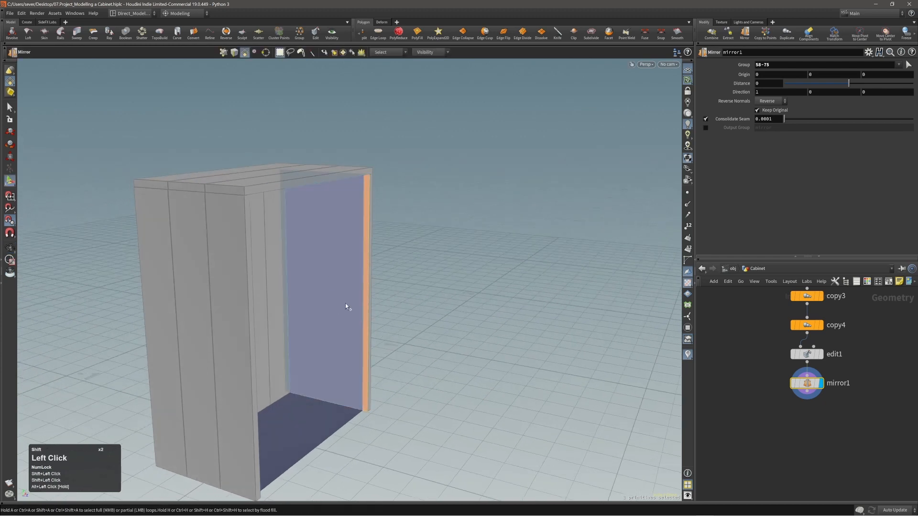
{"action": "left_click", "coordinate": [368, 271], "text": "ctrl"}
{"action": "right_click_drag", "start_coordinate": [351, 334], "coordinate": [358, 284], "text": "alt"}
{"action": "key", "text": "alt+grave"}
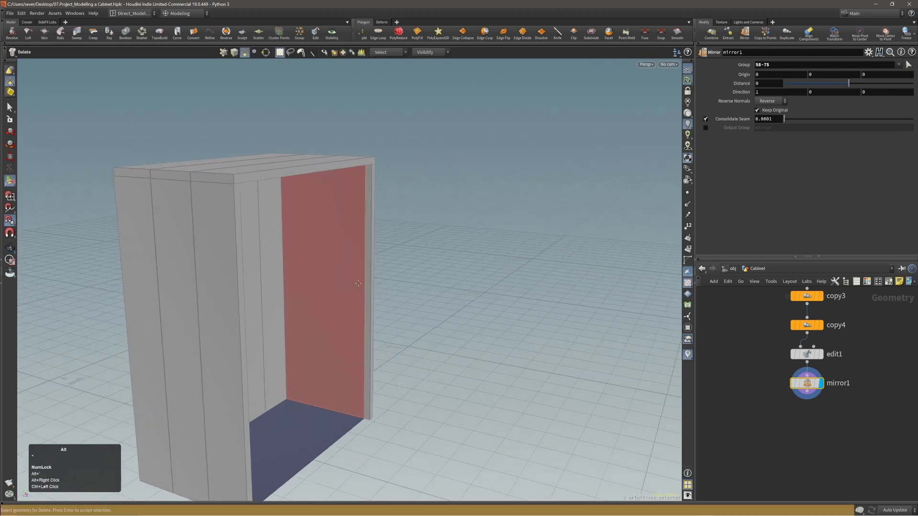
{"action": "key", "text": "Return"}
{"action": "middle_click_drag", "start_coordinate": [350, 314], "coordinate": [375, 312], "text": "alt"}
{"action": "left_click_drag", "start_coordinate": [375, 311], "coordinate": [229, 320], "text": "alt"}
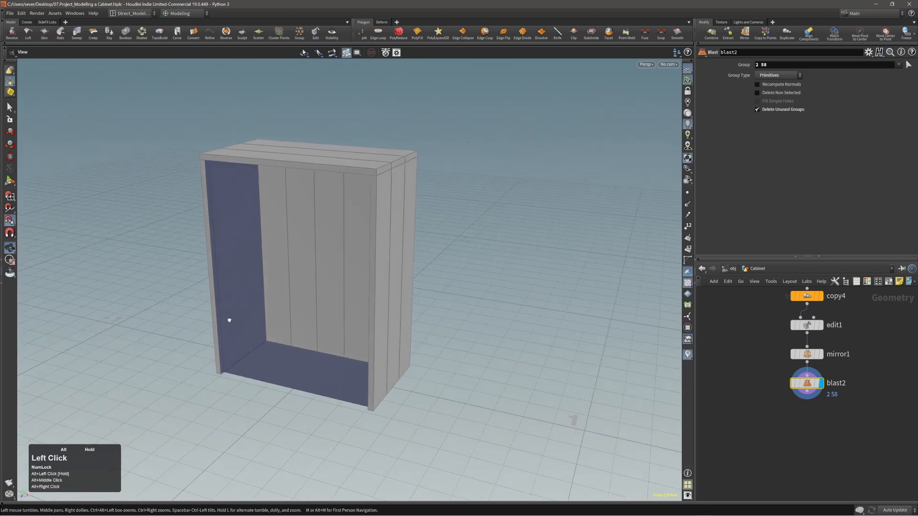
{"action": "right_click_drag", "start_coordinate": [221, 336], "coordinate": [285, 282], "text": "alt"}
{"action": "left_click_drag", "start_coordinate": [285, 283], "coordinate": [233, 304], "text": "alt"}
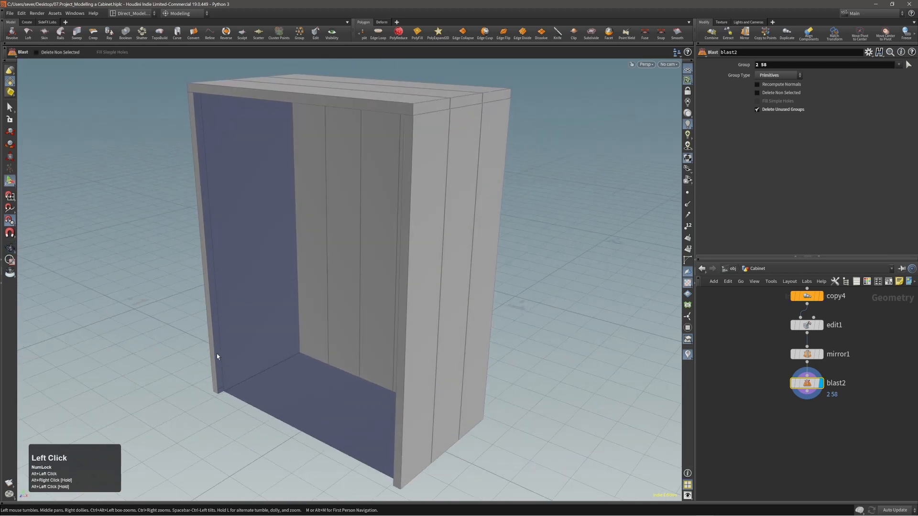
Step: Undo the last deletion and delete only the single blockout inner side wall facing the open back
{"action": "right_click_drag", "start_coordinate": [216, 356], "coordinate": [264, 311], "text": "alt"}
{"action": "key", "text": "ctrl+z"}
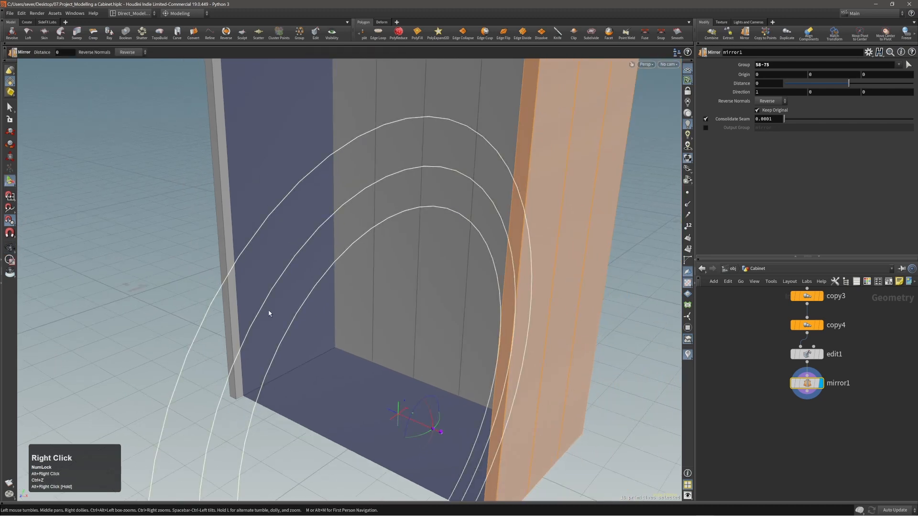
{"action": "key", "text": "s"}
{"action": "left_click", "coordinate": [263, 288]}
{"action": "right_click_drag", "start_coordinate": [329, 314], "coordinate": [303, 339], "text": "alt"}
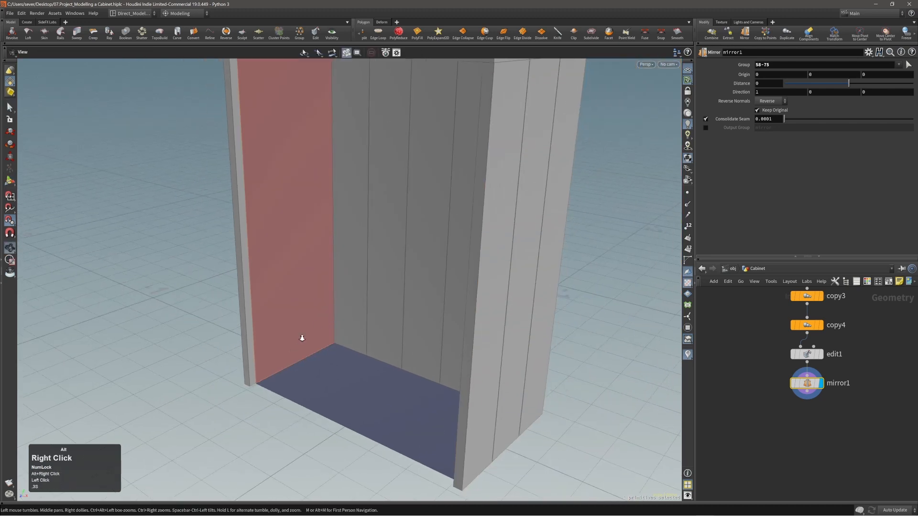
{"action": "key", "text": "Delete"}
Step: Delete the blockout's inner side wall on the opposite side of the cabinet
{"action": "middle_click_drag", "start_coordinate": [323, 311], "coordinate": [331, 362], "text": "alt"}
{"action": "left_click_drag", "start_coordinate": [331, 362], "coordinate": [543, 311], "text": "alt"}
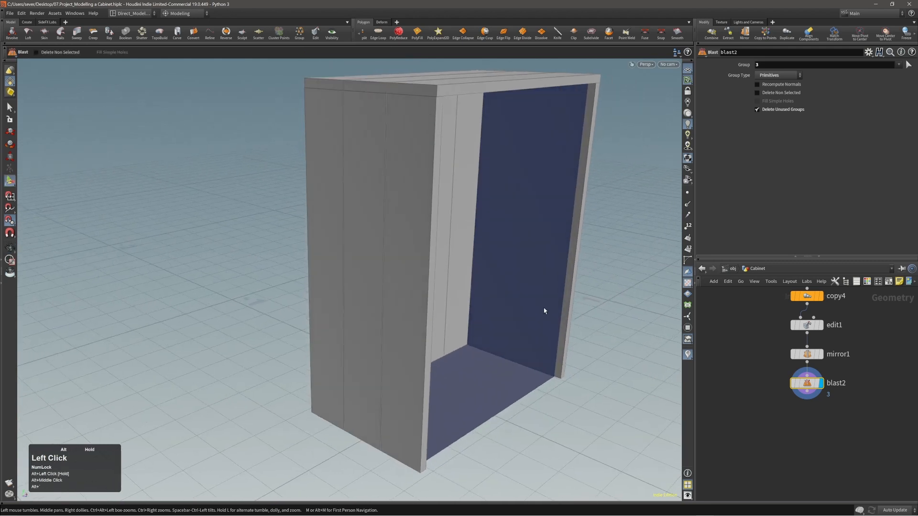
{"action": "left_click", "coordinate": [537, 313]}
{"action": "key", "text": "Delete"}
Step: Examine the cabinet's interior from the open back, checking for a leftover blockout face under the top planks
{"action": "right_click_drag", "start_coordinate": [486, 360], "coordinate": [459, 363], "text": "alt"}
{"action": "middle_click_drag", "start_coordinate": [460, 363], "coordinate": [430, 416], "text": "alt"}
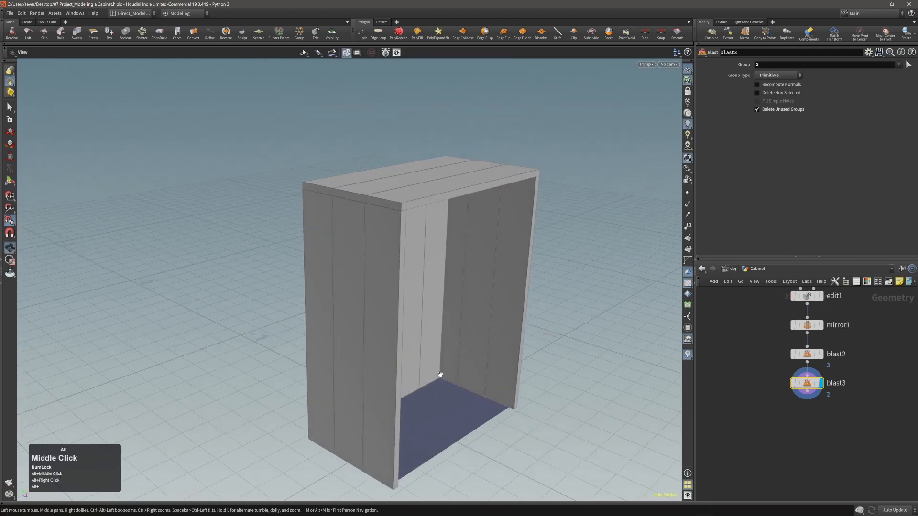
{"action": "left_click_drag", "start_coordinate": [430, 416], "coordinate": [364, 324], "text": "alt"}
{"action": "right_click_drag", "start_coordinate": [365, 324], "coordinate": [417, 272], "text": "alt"}
{"action": "middle_click_drag", "start_coordinate": [416, 273], "coordinate": [418, 334], "text": "alt"}
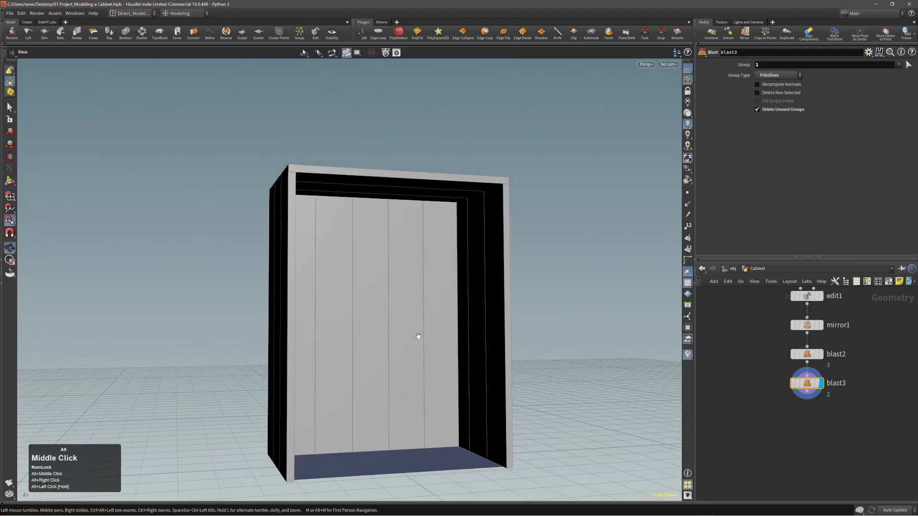
{"action": "left_click_drag", "start_coordinate": [418, 334], "coordinate": [428, 356], "text": "alt"}
{"action": "left_click_drag", "start_coordinate": [389, 207], "coordinate": [419, 202], "text": "alt"}
{"action": "left_click", "coordinate": [382, 234]}
{"action": "right_click_drag", "start_coordinate": [419, 201], "coordinate": [504, 219], "text": "alt"}
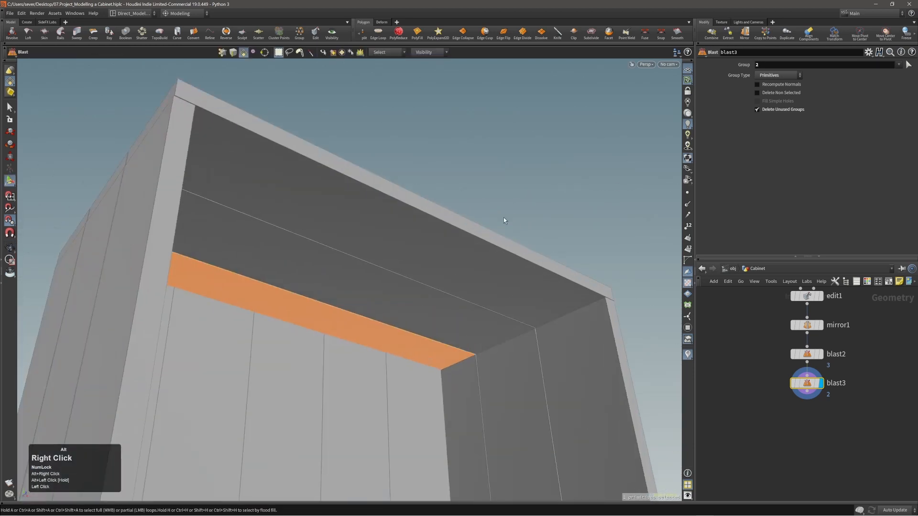
{"action": "left_click", "coordinate": [456, 234]}
Step: Select the top plank nearest the open back and raise it about 0.061 in Y with a Transform
{"action": "left_click_drag", "start_coordinate": [488, 286], "coordinate": [421, 252], "text": "alt"}
{"action": "middle_click_drag", "start_coordinate": [421, 252], "coordinate": [371, 236], "text": "alt"}
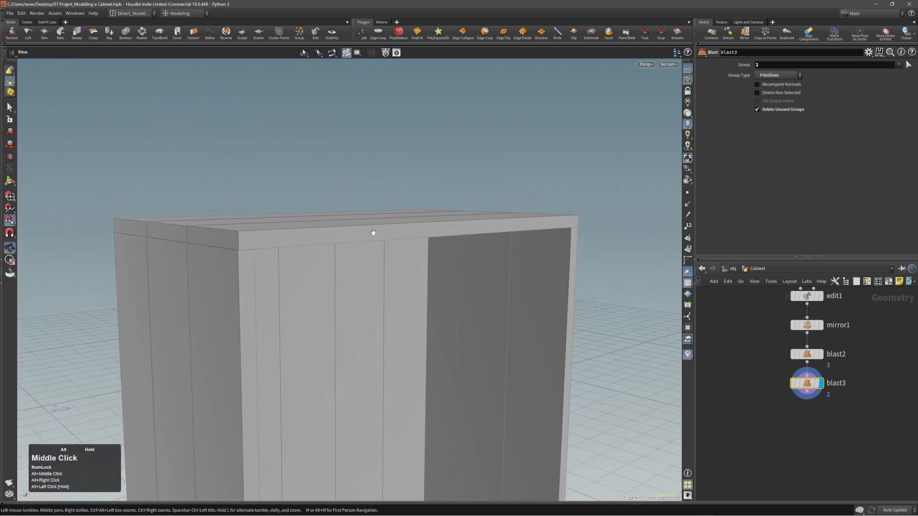
{"action": "left_click_drag", "start_coordinate": [371, 235], "coordinate": [374, 267], "text": "alt"}
{"action": "middle_click_drag", "start_coordinate": [374, 267], "coordinate": [377, 229], "text": "alt"}
{"action": "right_click_drag", "start_coordinate": [377, 230], "coordinate": [350, 222], "text": "alt"}
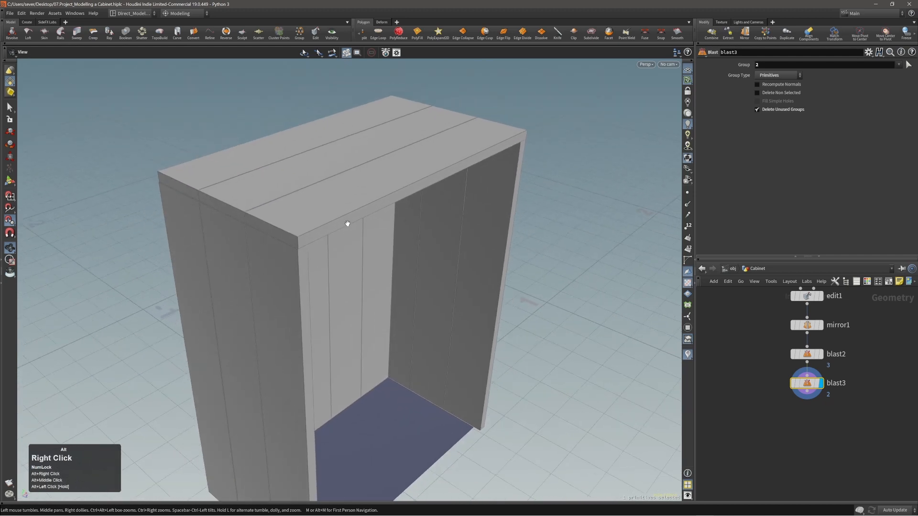
{"action": "left_click_drag", "start_coordinate": [350, 221], "coordinate": [351, 205], "text": "alt"}
{"action": "left_click", "coordinate": [348, 208]}
{"action": "middle_click_drag", "start_coordinate": [348, 209], "coordinate": [386, 227], "text": "alt"}
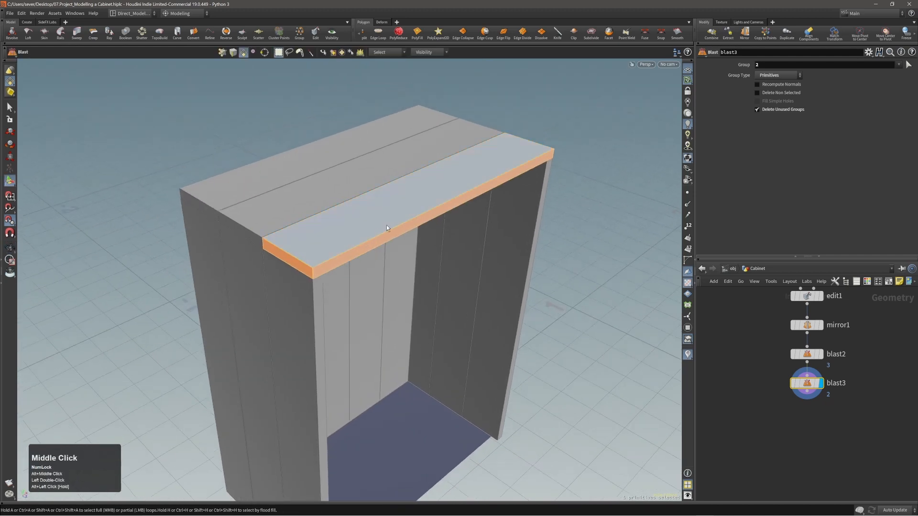
{"action": "key", "text": "c"}
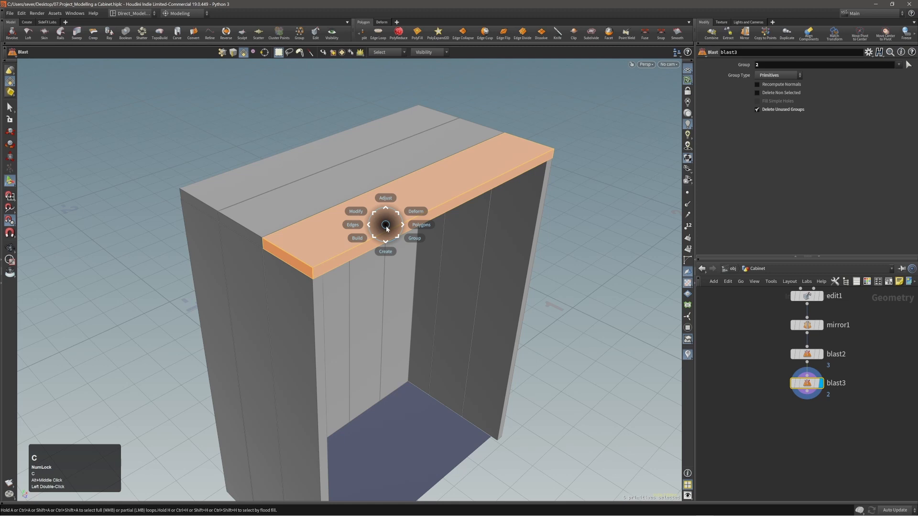
{"action": "left_click", "coordinate": [385, 198]}
{"action": "left_click", "coordinate": [387, 187]}
{"action": "middle_click", "coordinate": [559, 260]}
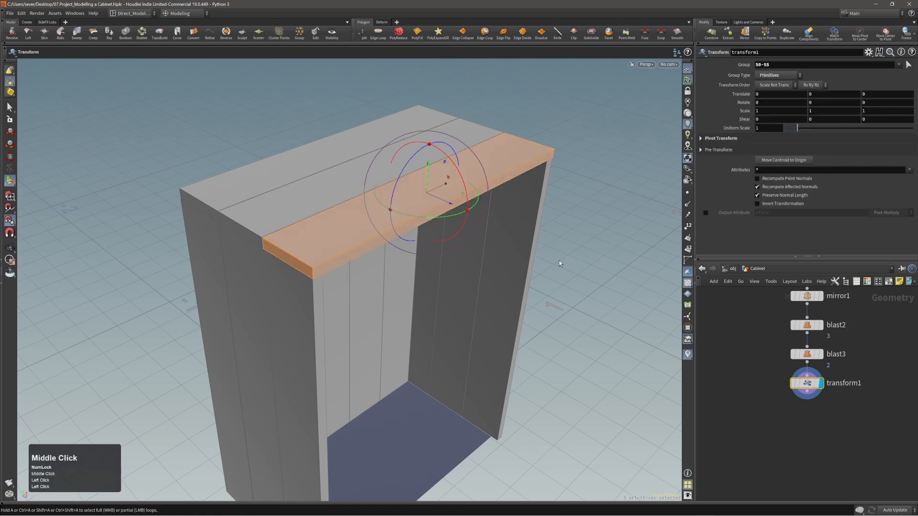
{"action": "middle_click_drag", "start_coordinate": [558, 260], "coordinate": [558, 229]}
Step: Delete the blockout's top face exposed beneath the raised plank
{"action": "left_click_drag", "start_coordinate": [398, 205], "coordinate": [384, 223], "text": "alt"}
{"action": "key", "text": "s"}
{"action": "left_click", "coordinate": [384, 223]}
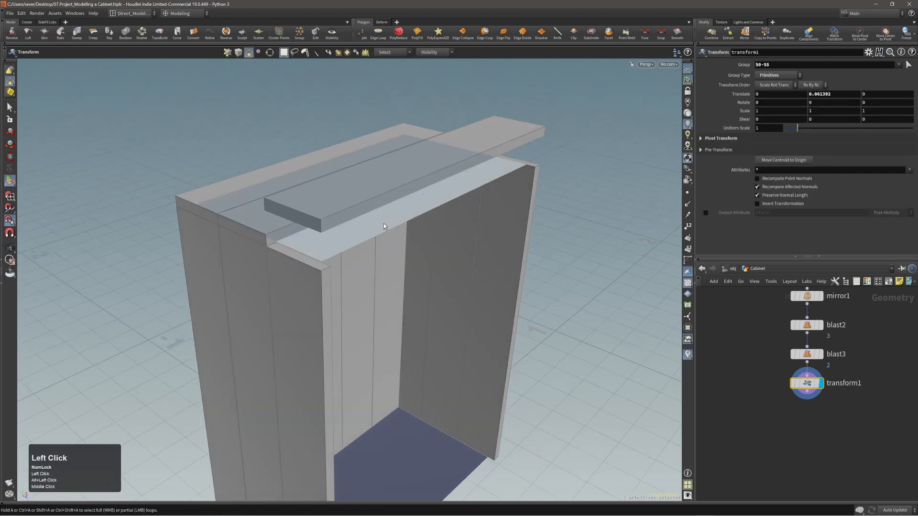
{"action": "key", "text": "Delete"}
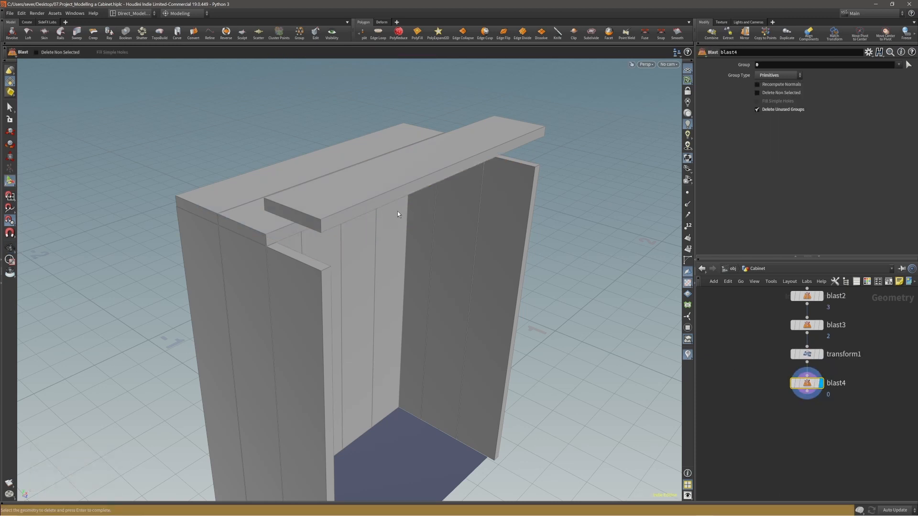
Step: Reset the raised plank's Y translation to 0 in its Transform and return to the last operation
{"action": "key", "text": "Page_Up"}
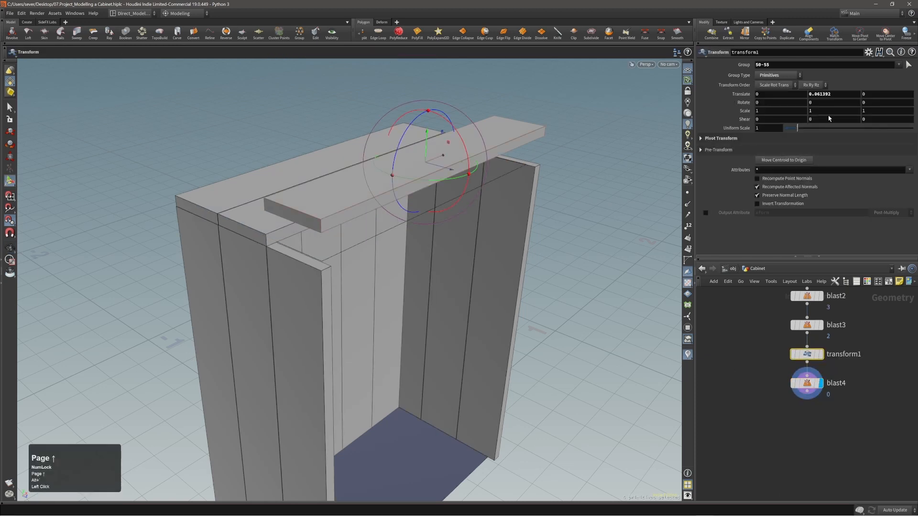
{"action": "middle_click", "coordinate": [824, 94], "text": "ctrl"}
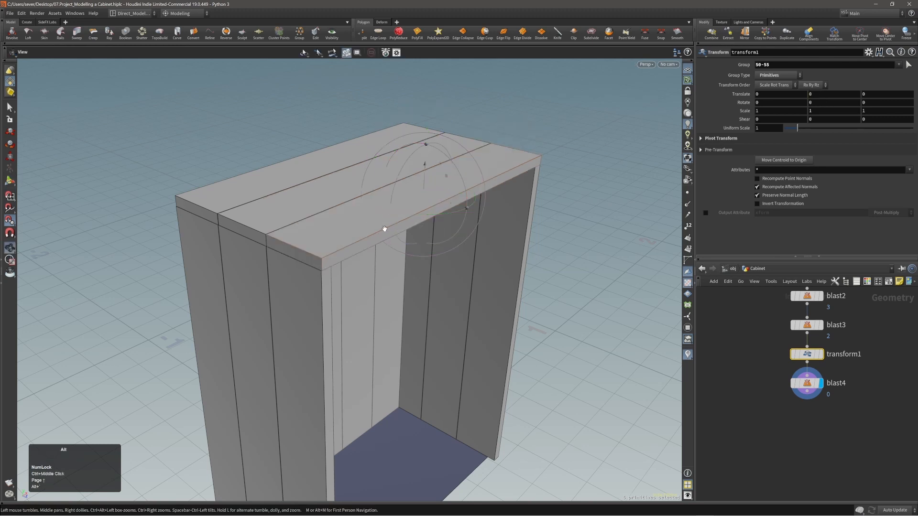
{"action": "middle_click_drag", "start_coordinate": [383, 228], "coordinate": [379, 202], "text": "alt"}
{"action": "mouse_move", "coordinate": [380, 202]}
{"action": "left_mouse_down", "text": "alt"}
{"action": "mouse_move", "coordinate": [371, 189]}
{"action": "mouse_move", "coordinate": [371, 200]}
{"action": "left_mouse_up", "text": "alt"}
{"action": "key", "text": "Page_Down"}
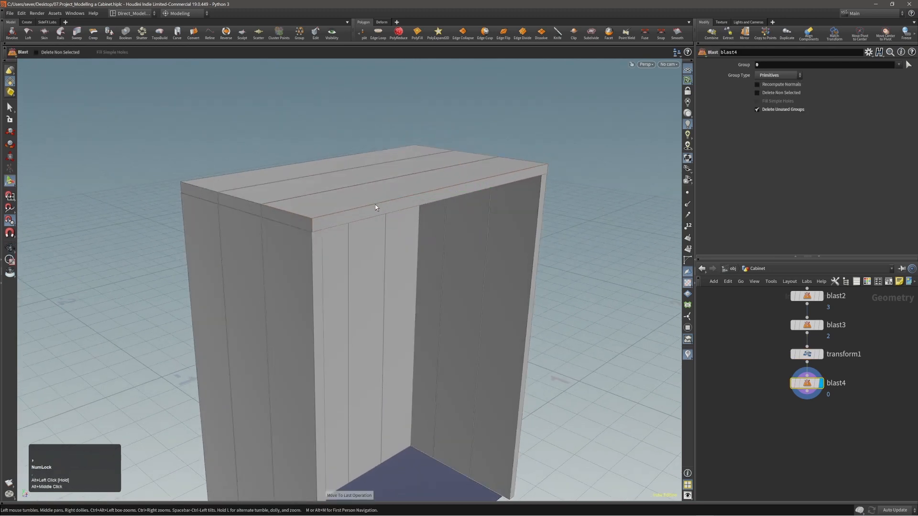
Step: Extrude the blockout's floor face with PolyExtrude at a distance of about -0.021, with the back output enabled
{"action": "middle_click_drag", "start_coordinate": [414, 201], "coordinate": [423, 159], "text": "alt"}
{"action": "right_click_drag", "start_coordinate": [422, 165], "coordinate": [439, 189], "text": "alt"}
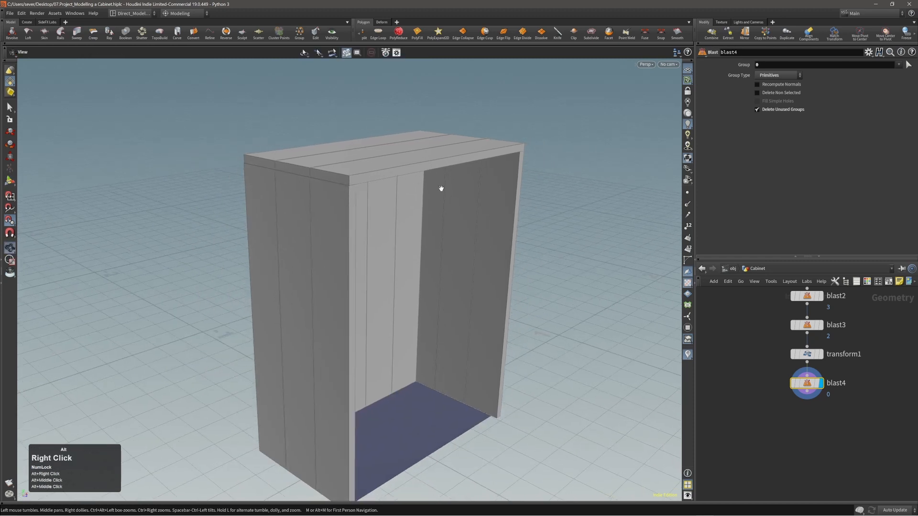
{"action": "left_click_drag", "start_coordinate": [439, 189], "coordinate": [550, 225], "text": "alt"}
{"action": "right_click_drag", "start_coordinate": [550, 225], "coordinate": [375, 211], "text": "alt"}
{"action": "left_click_drag", "start_coordinate": [375, 211], "coordinate": [334, 243], "text": "alt"}
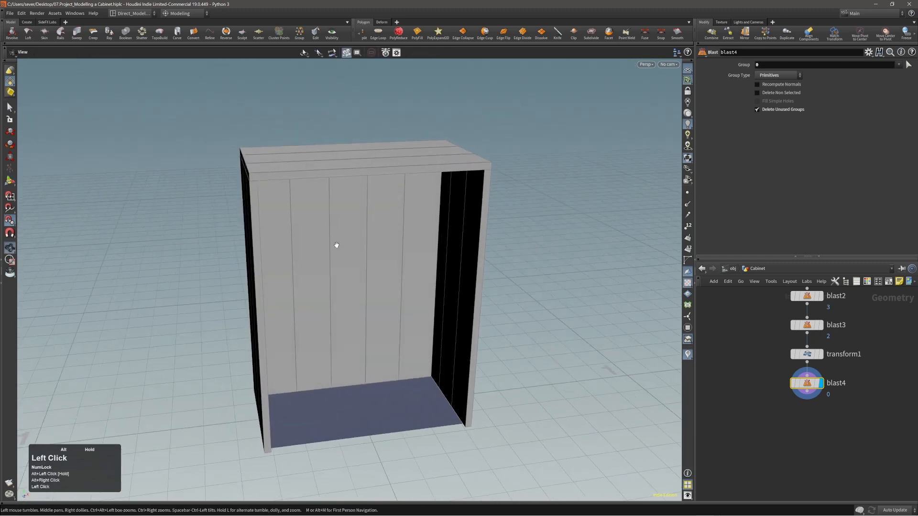
{"action": "middle_click_drag", "start_coordinate": [335, 244], "coordinate": [371, 211], "text": "alt"}
{"action": "left_click_drag", "start_coordinate": [383, 303], "coordinate": [417, 356], "text": "alt"}
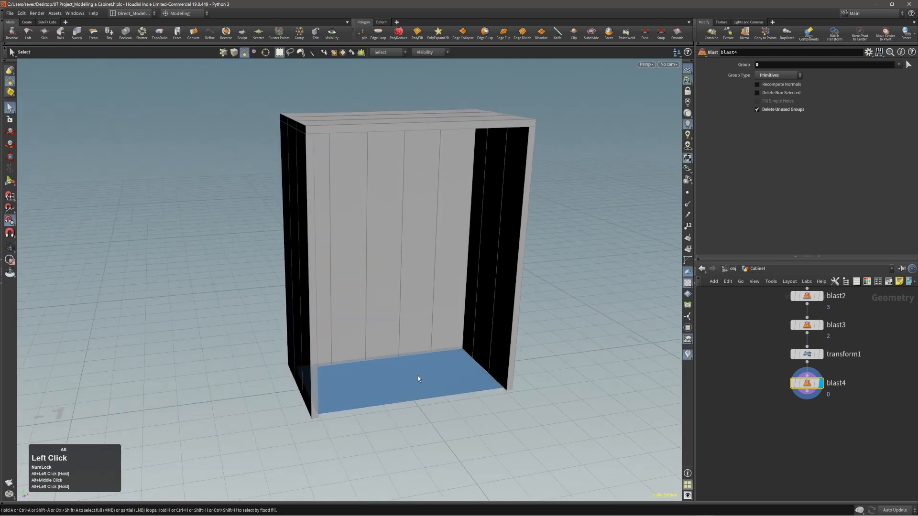
{"action": "double_click", "coordinate": [419, 378]}
{"action": "right_click_drag", "start_coordinate": [410, 387], "coordinate": [558, 349], "text": "alt"}
{"action": "left_click_drag", "start_coordinate": [558, 348], "coordinate": [568, 336], "text": "alt"}
{"action": "key", "text": "c"}
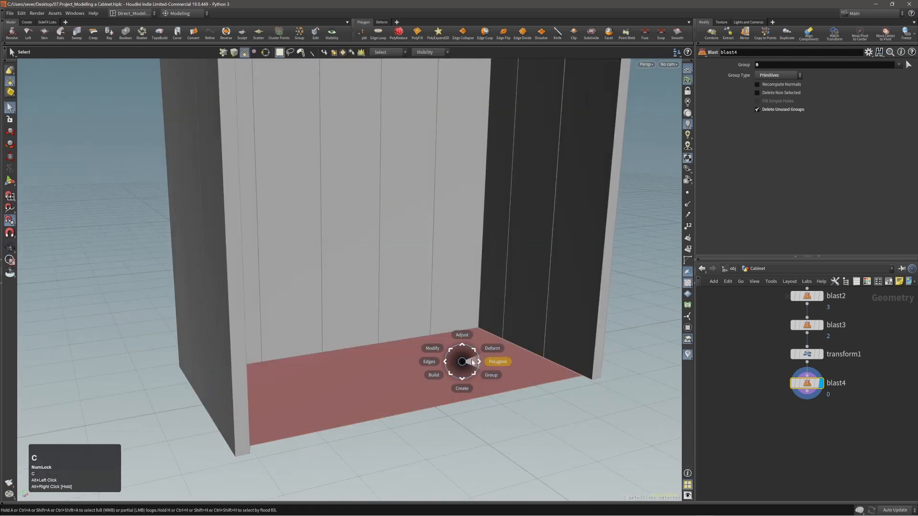
{"action": "left_click", "coordinate": [486, 361]}
{"action": "left_click_drag", "start_coordinate": [510, 361], "coordinate": [507, 350]}
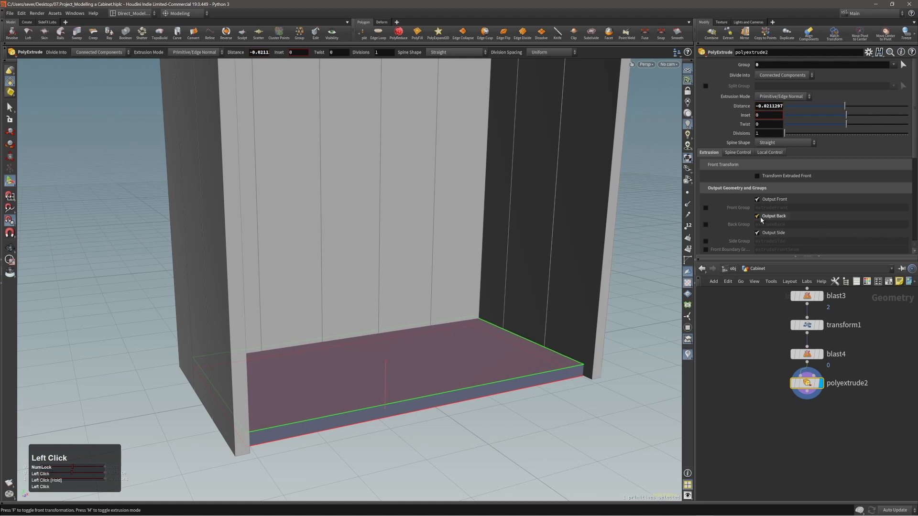
Step: Select the whole extruded floor board and reverse its face normals
{"action": "double_click", "coordinate": [401, 389]}
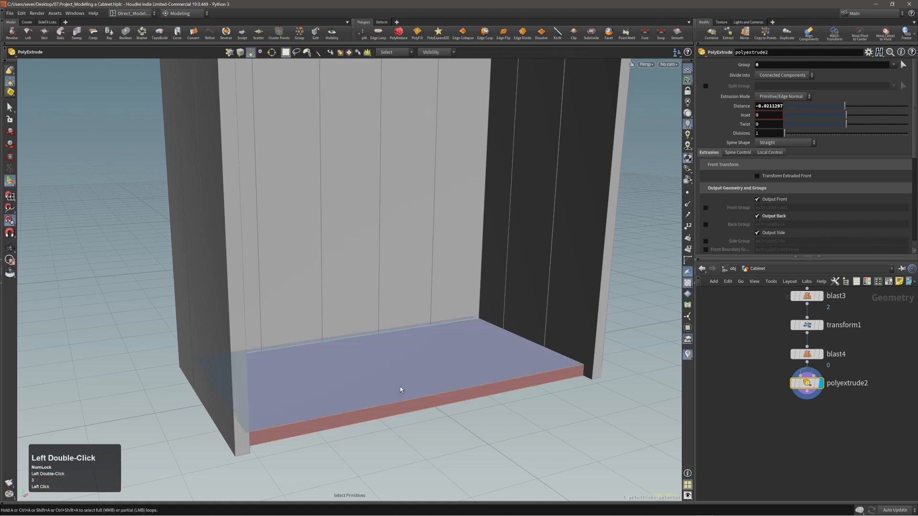
{"action": "left_click", "coordinate": [228, 36]}
{"action": "right_click_drag", "start_coordinate": [396, 343], "coordinate": [383, 326], "text": "alt"}
{"action": "middle_click_drag", "start_coordinate": [406, 351], "coordinate": [381, 324], "text": "alt"}
{"action": "left_click_drag", "start_coordinate": [381, 323], "coordinate": [406, 343], "text": "alt"}
{"action": "double_click", "coordinate": [402, 353]}
{"action": "middle_click_drag", "start_coordinate": [401, 355], "coordinate": [392, 360], "text": "alt"}
{"action": "left_click_drag", "start_coordinate": [392, 360], "coordinate": [394, 358], "text": "alt"}
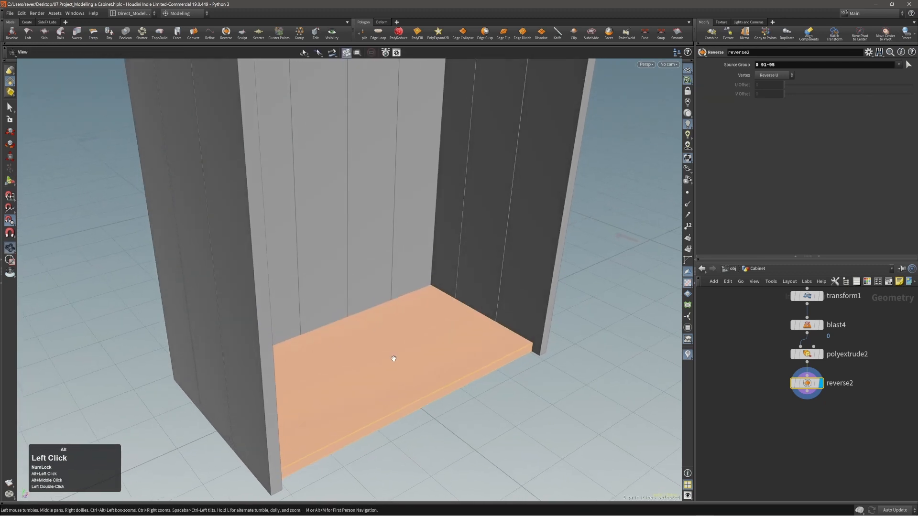
Step: Select the whole floor board and move it about 0.023 in Z toward the open back
{"action": "key", "text": "Return"}
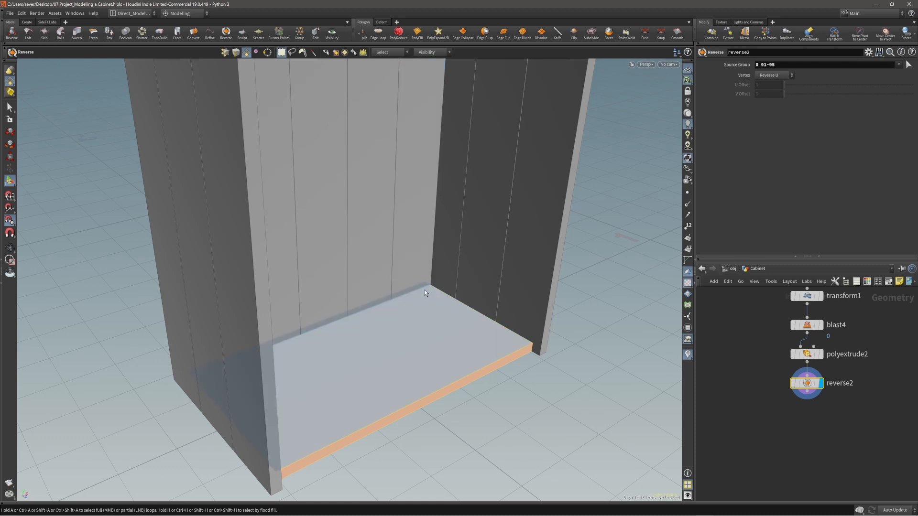
{"action": "double_click", "coordinate": [390, 334]}
{"action": "left_click_drag", "start_coordinate": [390, 334], "coordinate": [393, 344], "text": "alt"}
{"action": "key", "text": "t"}
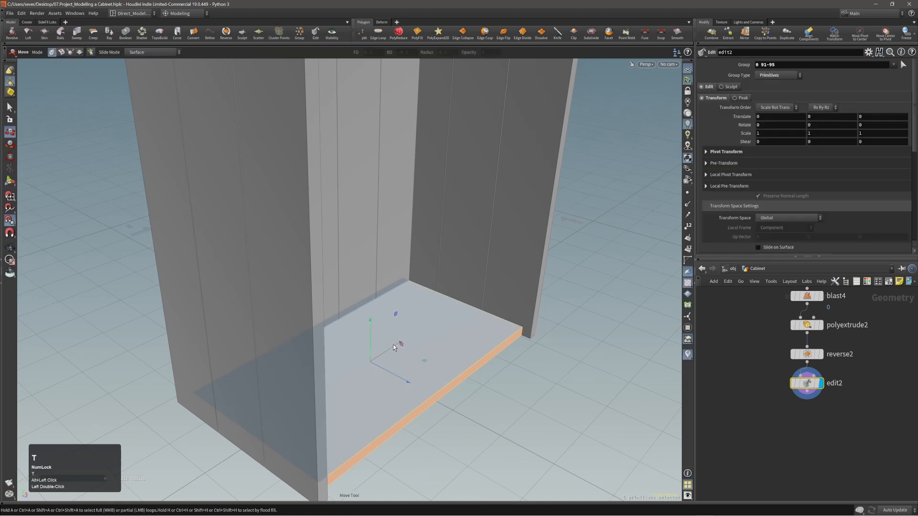
{"action": "middle_click_drag", "start_coordinate": [393, 345], "coordinate": [401, 351]}
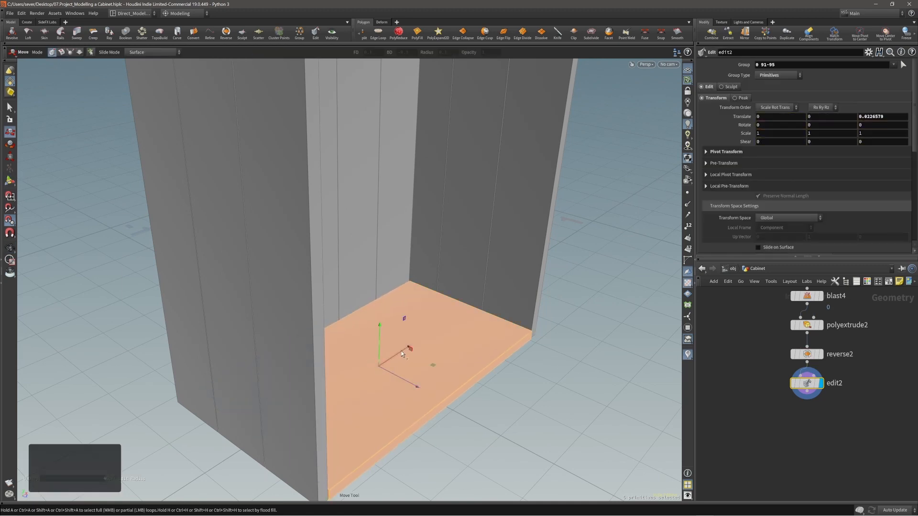
Step: Move only the floor board's edge face at the open back about -0.019 in Z
{"action": "left_click_drag", "start_coordinate": [401, 351], "coordinate": [438, 372], "text": "alt"}
{"action": "left_click", "coordinate": [454, 389]}
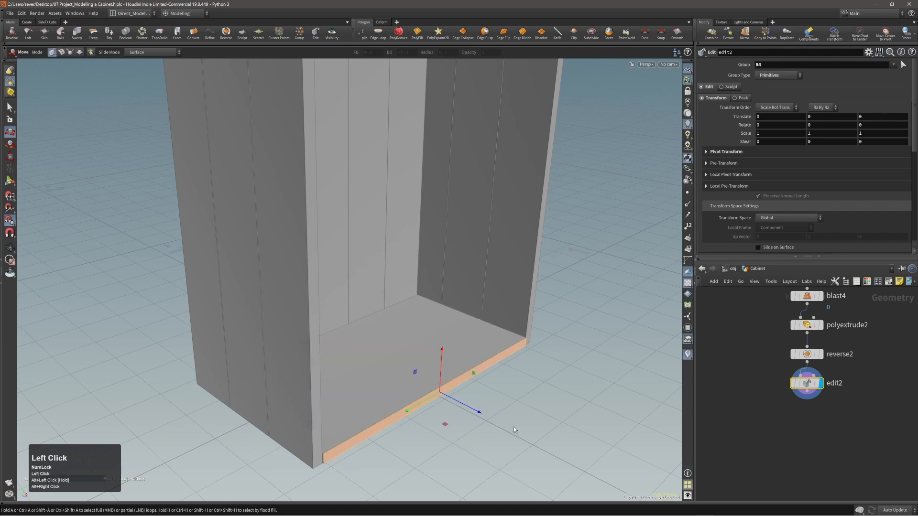
{"action": "middle_click_drag", "start_coordinate": [514, 426], "coordinate": [510, 421]}
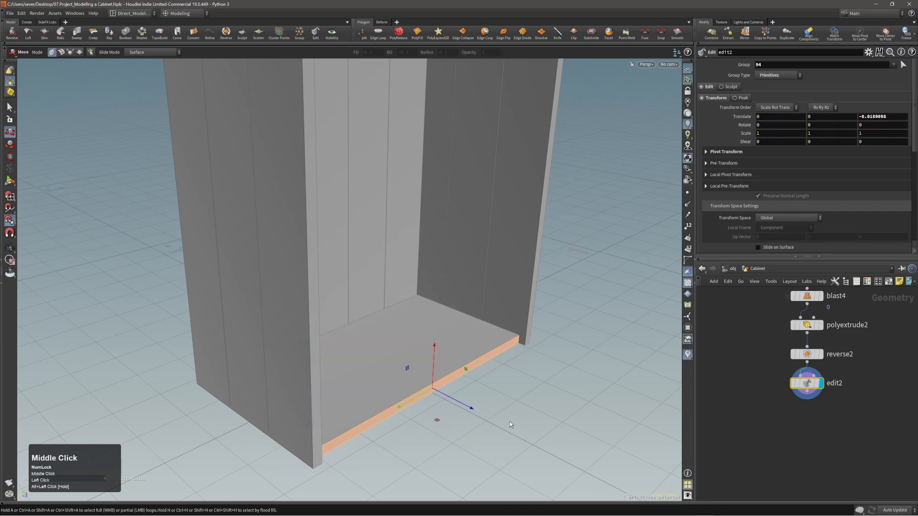
{"action": "left_click", "coordinate": [505, 395]}
Step: Select the three top planks, excluding the stray front pieces, and scale them to about 1.043 in X
{"action": "right_click_drag", "start_coordinate": [505, 395], "coordinate": [393, 339], "text": "alt"}
{"action": "middle_click_drag", "start_coordinate": [394, 338], "coordinate": [388, 371], "text": "alt"}
{"action": "mouse_move", "coordinate": [388, 371]}
{"action": "left_mouse_down", "text": "alt"}
{"action": "mouse_move", "coordinate": [256, 356]}
{"action": "mouse_move", "coordinate": [487, 371]}
{"action": "mouse_move", "coordinate": [385, 372]}
{"action": "left_mouse_up", "text": "alt"}
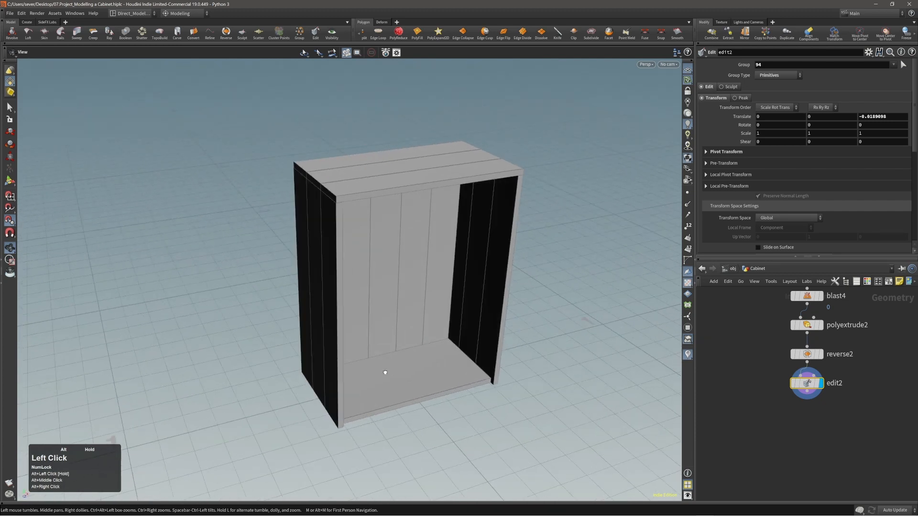
{"action": "right_click_drag", "start_coordinate": [363, 287], "coordinate": [385, 222], "text": "alt"}
{"action": "left_click", "coordinate": [378, 182]}
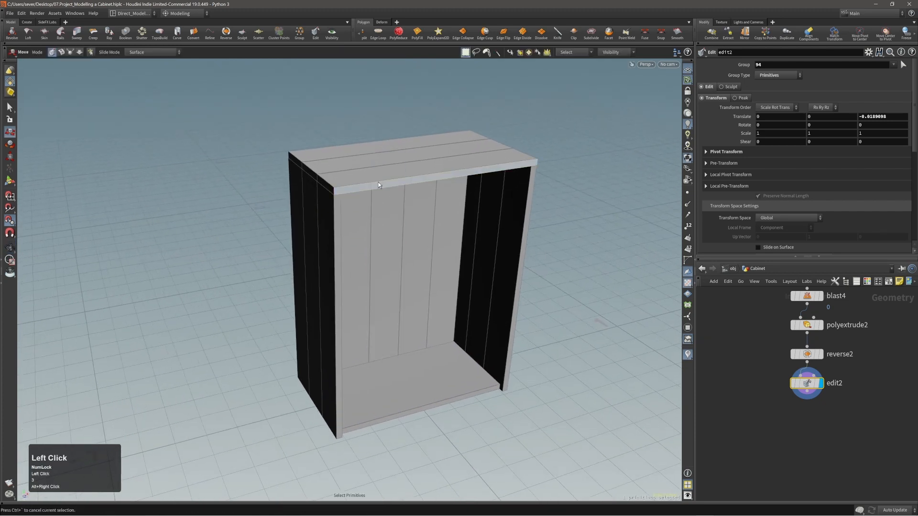
{"action": "double_click", "coordinate": [360, 157]}
{"action": "right_click_drag", "start_coordinate": [357, 154], "coordinate": [402, 168], "text": "alt"}
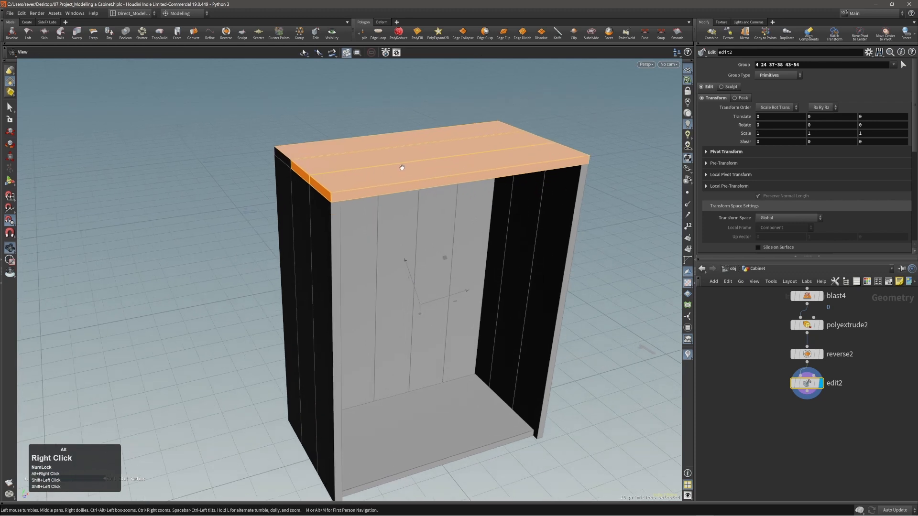
{"action": "left_click_drag", "start_coordinate": [402, 168], "coordinate": [381, 196], "text": "alt"}
{"action": "left_click", "coordinate": [317, 156], "text": "shift"}
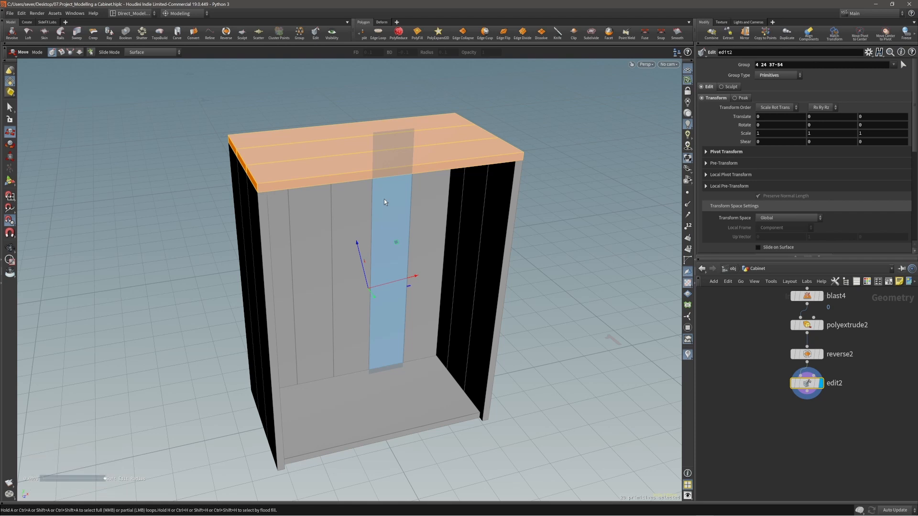
{"action": "key", "text": "m"}
{"action": "left_click_drag", "start_coordinate": [401, 194], "coordinate": [617, 174], "text": "alt"}
{"action": "left_click", "coordinate": [350, 204], "text": "ctrl"}
{"action": "left_click", "coordinate": [378, 198], "text": "ctrl"}
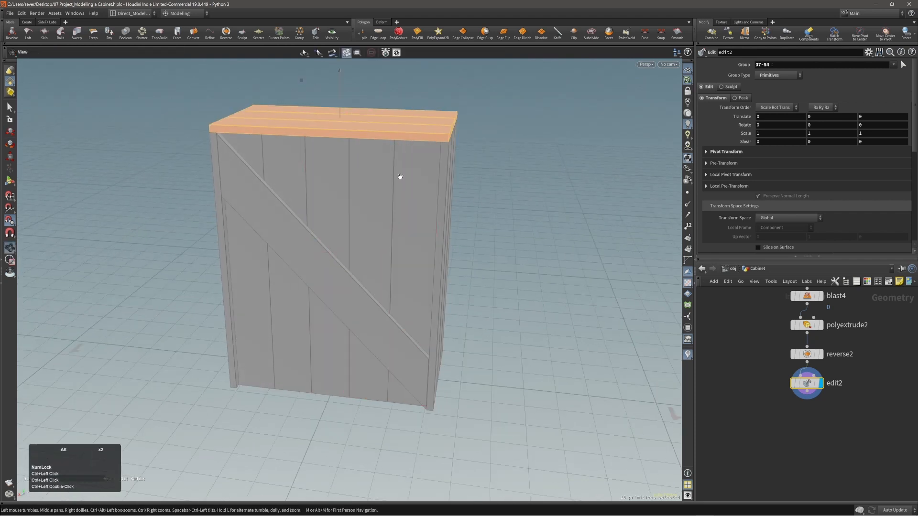
{"action": "middle_click_drag", "start_coordinate": [400, 177], "coordinate": [415, 221], "text": "alt"}
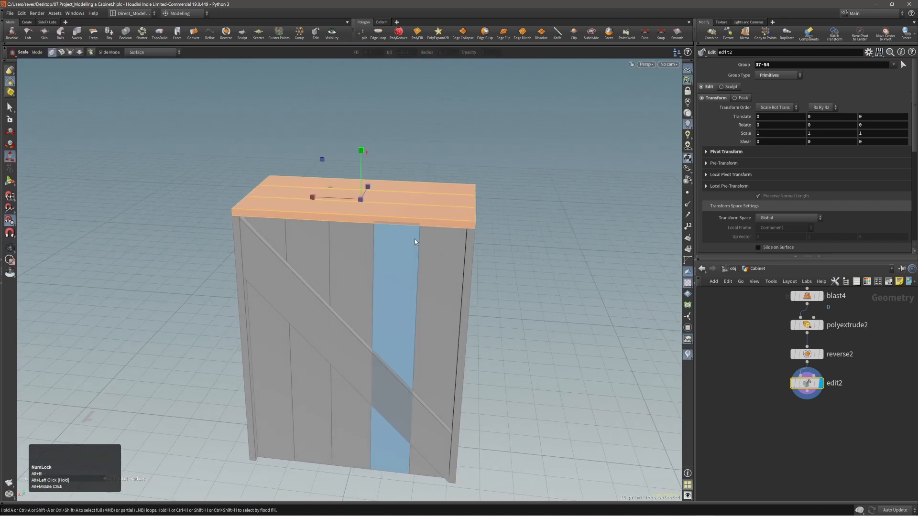
{"action": "middle_click_drag", "start_coordinate": [415, 239], "coordinate": [391, 246]}
{"action": "left_click_drag", "start_coordinate": [415, 208], "coordinate": [258, 185], "text": "alt"}
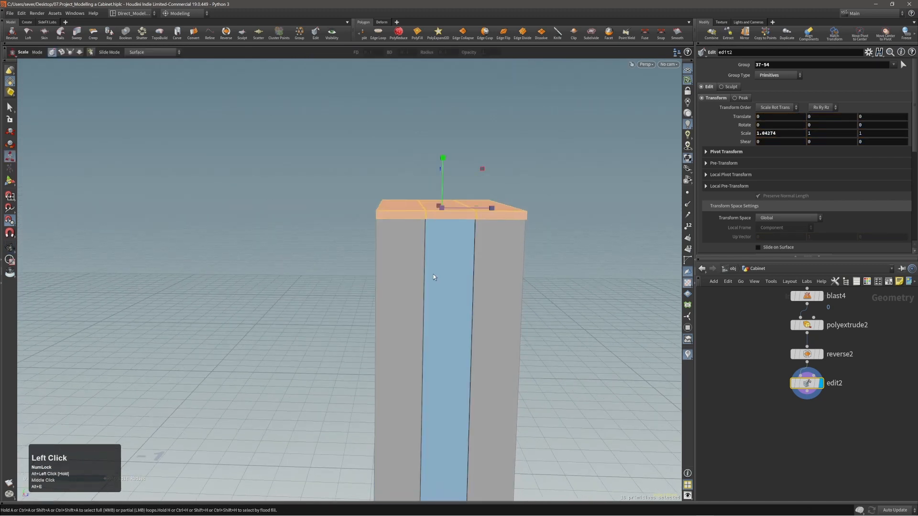
Step: Reselect only the three top planks, leaving out the side wall pieces, and scale them to about 1.031 in Z
{"action": "middle_click_drag", "start_coordinate": [433, 274], "coordinate": [461, 276], "text": "shift"}
{"action": "left_click_drag", "start_coordinate": [462, 233], "coordinate": [450, 268], "text": "alt"}
{"action": "double_click", "coordinate": [449, 261], "text": "ctrl"}
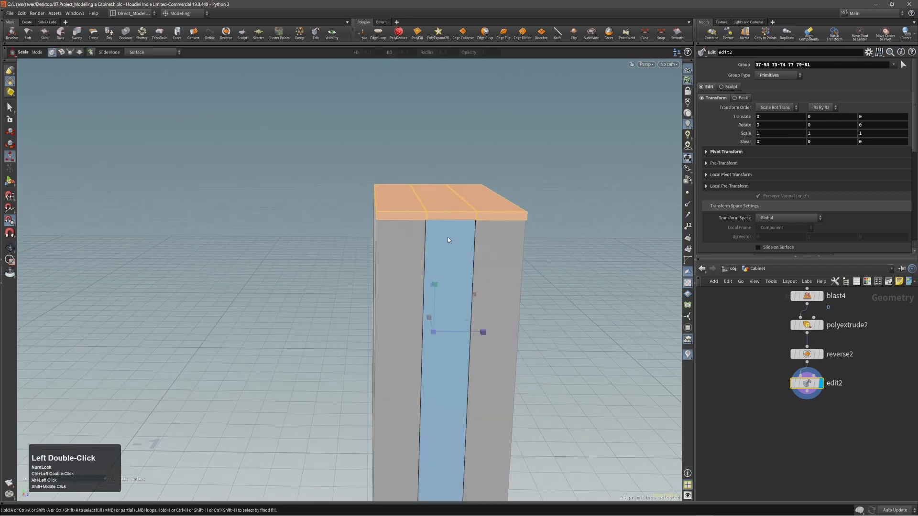
{"action": "double_click", "coordinate": [480, 201]}
{"action": "double_click", "coordinate": [455, 205], "text": "shift"}
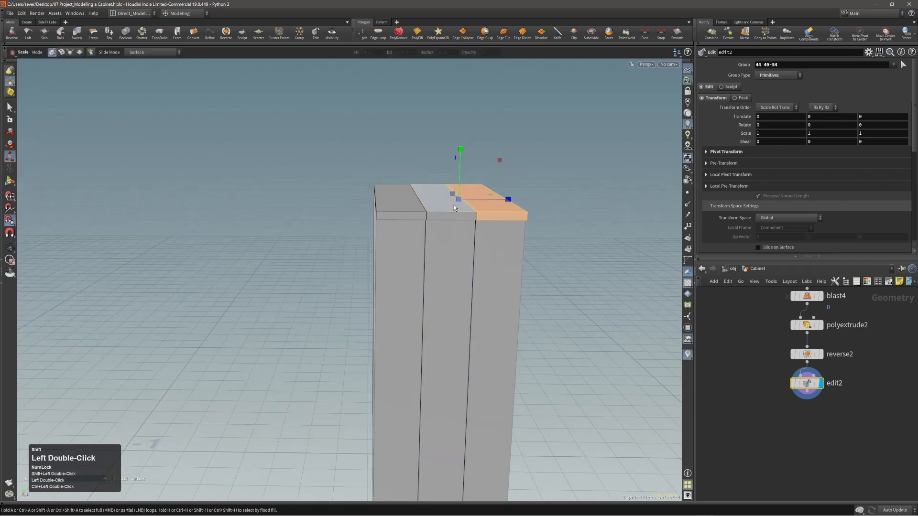
{"action": "double_click", "coordinate": [403, 203], "text": "shift"}
{"action": "mouse_move", "coordinate": [404, 204]}
{"action": "left_mouse_down", "text": "alt"}
{"action": "mouse_move", "coordinate": [510, 211]}
{"action": "mouse_move", "coordinate": [414, 206]}
{"action": "left_mouse_up", "text": "alt"}
{"action": "left_click_drag", "start_coordinate": [476, 198], "coordinate": [361, 223]}
{"action": "right_click_drag", "start_coordinate": [361, 222], "coordinate": [406, 228], "text": "alt"}
{"action": "middle_click_drag", "start_coordinate": [407, 228], "coordinate": [352, 228], "text": "alt"}
{"action": "left_click", "coordinate": [321, 221]}
{"action": "left_click_drag", "start_coordinate": [321, 221], "coordinate": [481, 236], "text": "alt"}
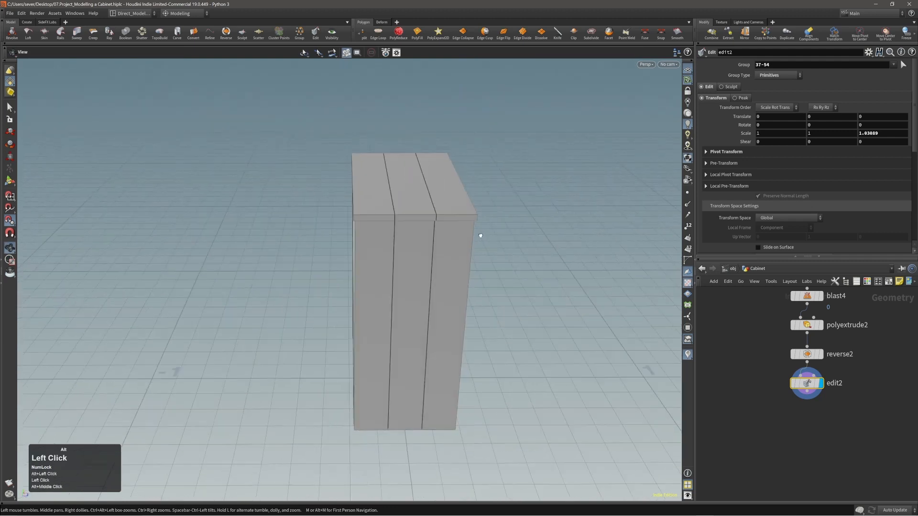
Step: Select the whole middle top plank and duplicate it with Copy and Transform
{"action": "middle_click_drag", "start_coordinate": [481, 235], "coordinate": [441, 237], "text": "alt"}
{"action": "right_click_drag", "start_coordinate": [440, 237], "coordinate": [444, 197], "text": "alt"}
{"action": "left_click_drag", "start_coordinate": [445, 196], "coordinate": [461, 213], "text": "alt"}
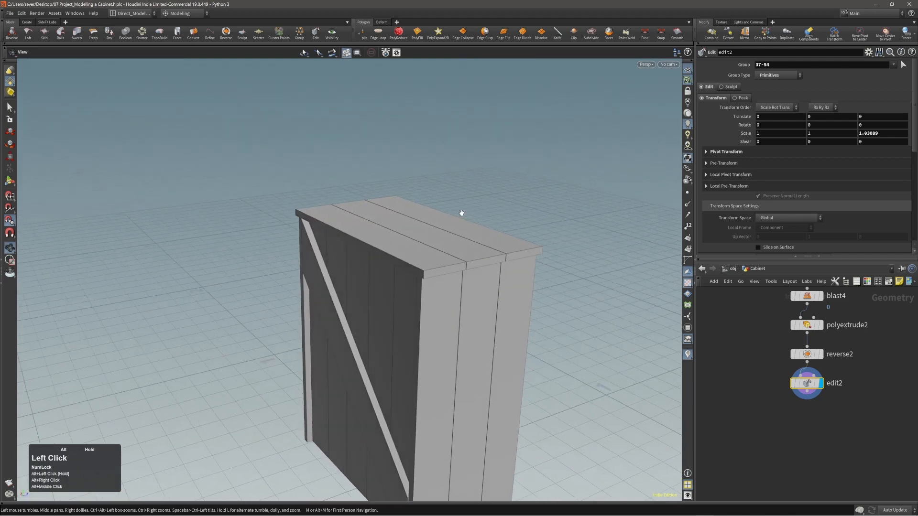
{"action": "middle_click_drag", "start_coordinate": [462, 212], "coordinate": [437, 217], "text": "alt"}
{"action": "double_click", "coordinate": [429, 218]}
{"action": "left_click_drag", "start_coordinate": [429, 218], "coordinate": [446, 227], "text": "alt"}
{"action": "key", "text": "e"}
{"action": "key", "text": "c"}
{"action": "left_click", "coordinate": [429, 224]}
{"action": "left_click", "coordinate": [423, 220]}
{"action": "key", "text": "t"}
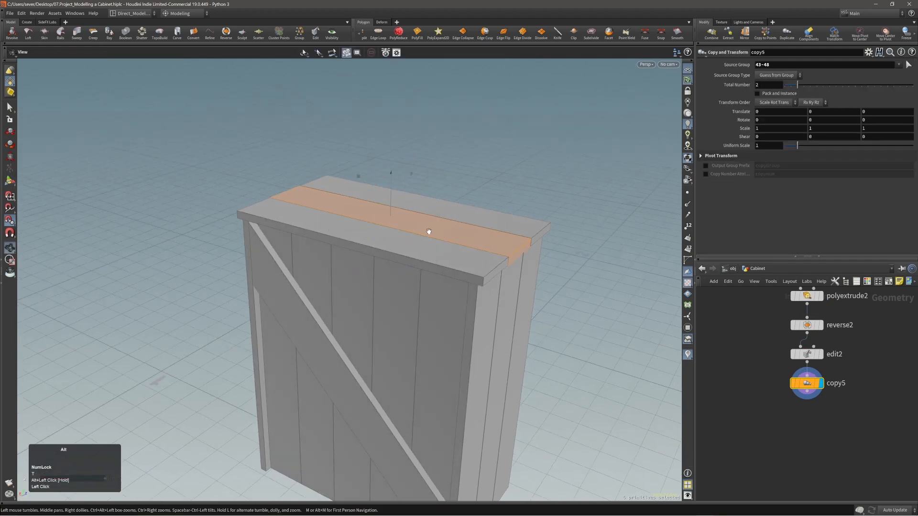
Step: Raise the copied plank about 0.038 in Y so it floats above the cabinet top
{"action": "right_click_drag", "start_coordinate": [429, 232], "coordinate": [500, 237], "text": "alt"}
{"action": "middle_click_drag", "start_coordinate": [501, 238], "coordinate": [471, 244], "text": "alt"}
{"action": "middle_click_drag", "start_coordinate": [549, 274], "coordinate": [547, 263]}
{"action": "right_click_drag", "start_coordinate": [534, 260], "coordinate": [589, 236], "text": "alt"}
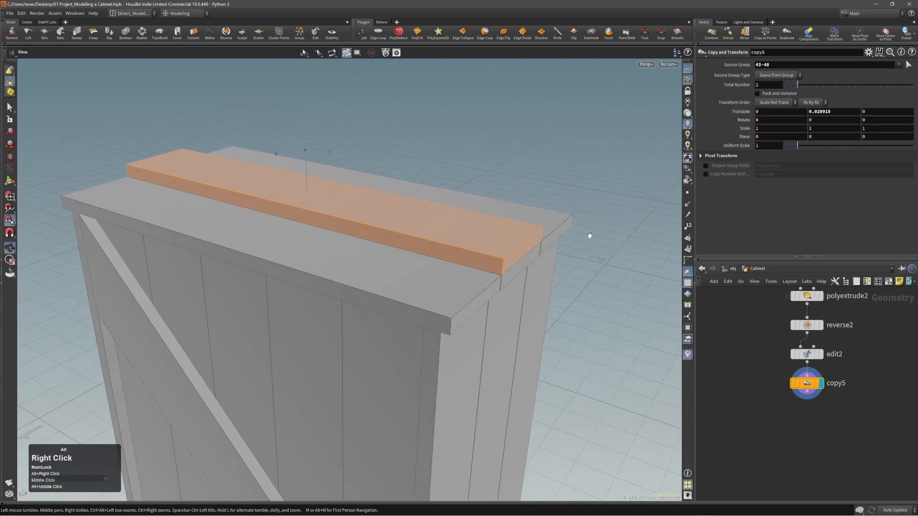
{"action": "left_click_drag", "start_coordinate": [588, 236], "coordinate": [511, 230], "text": "alt"}
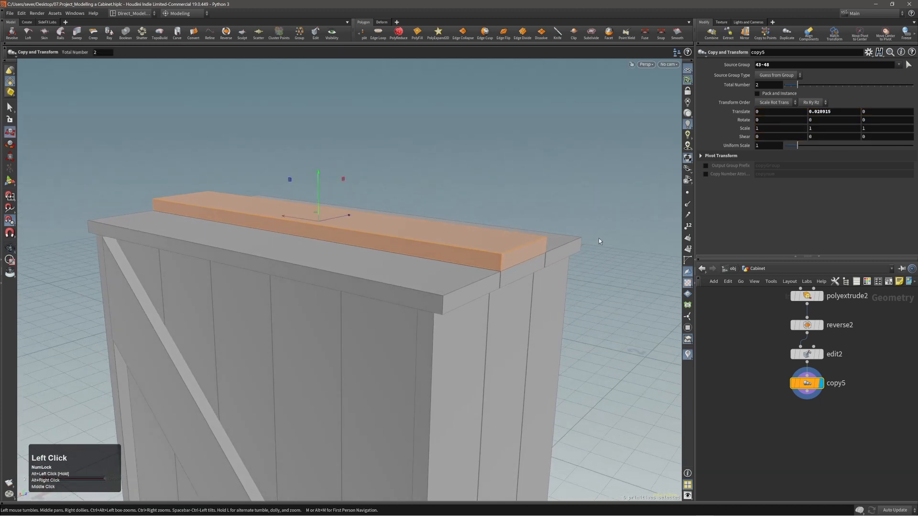
{"action": "middle_click_drag", "start_coordinate": [599, 238], "coordinate": [597, 216]}
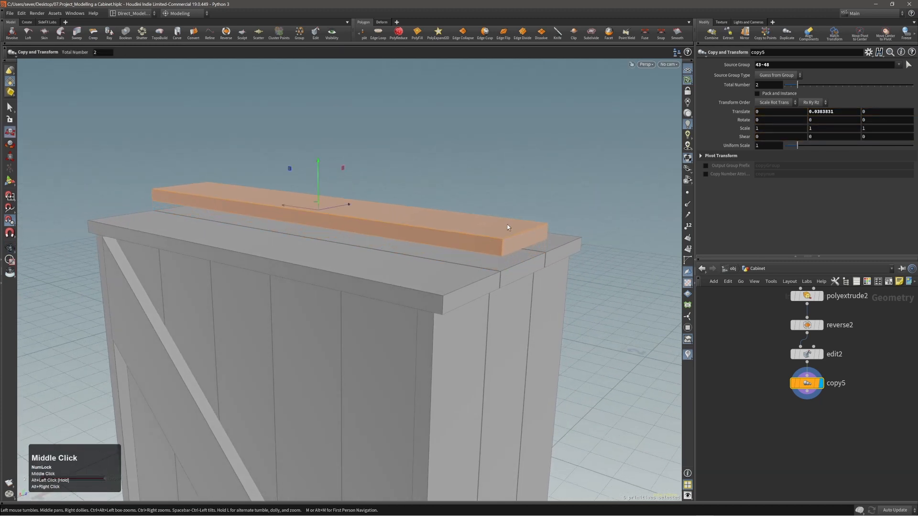
Step: Reposition the transform handle to the copied plank's lower corner and lower the plank onto the top, at about 0.0287 in Y
{"action": "left_click", "coordinate": [320, 212]}
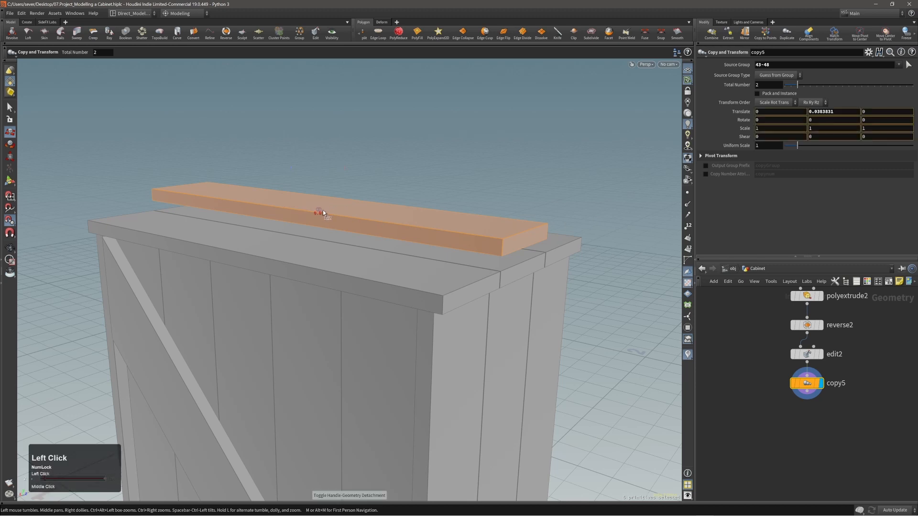
{"action": "key", "text": "apostrophe"}
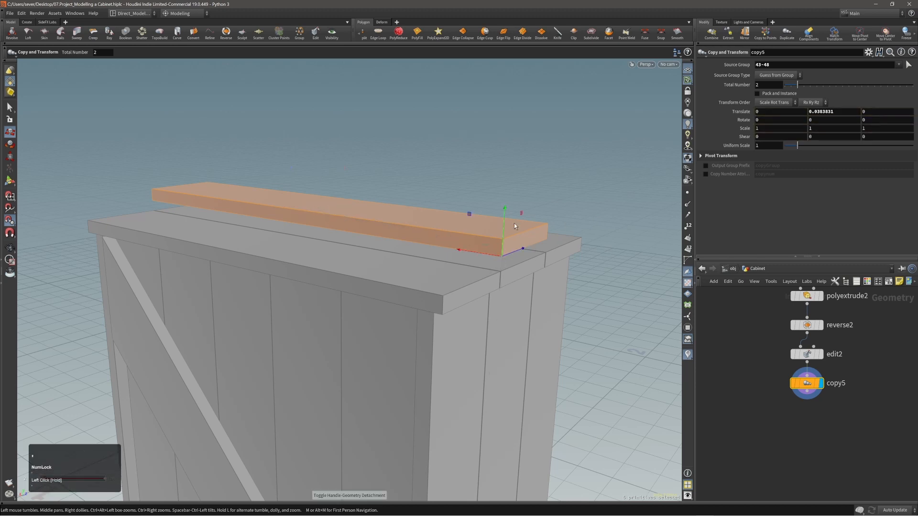
{"action": "left_click_drag", "start_coordinate": [505, 211], "coordinate": [356, 235]}
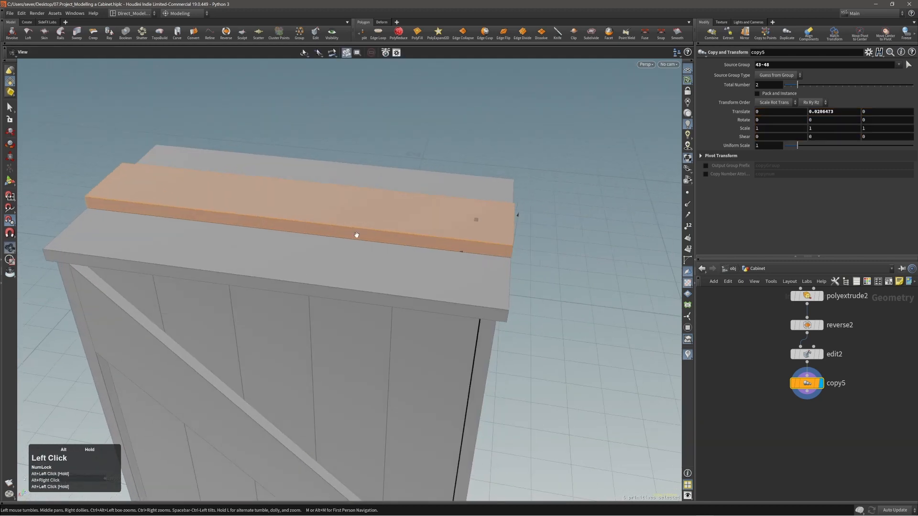
Step: Insert one edge loop across the copied plank near the middle of its length
{"action": "middle_click_drag", "start_coordinate": [356, 235], "coordinate": [404, 256]}
{"action": "key", "text": "2"}
{"action": "key", "text": "c"}
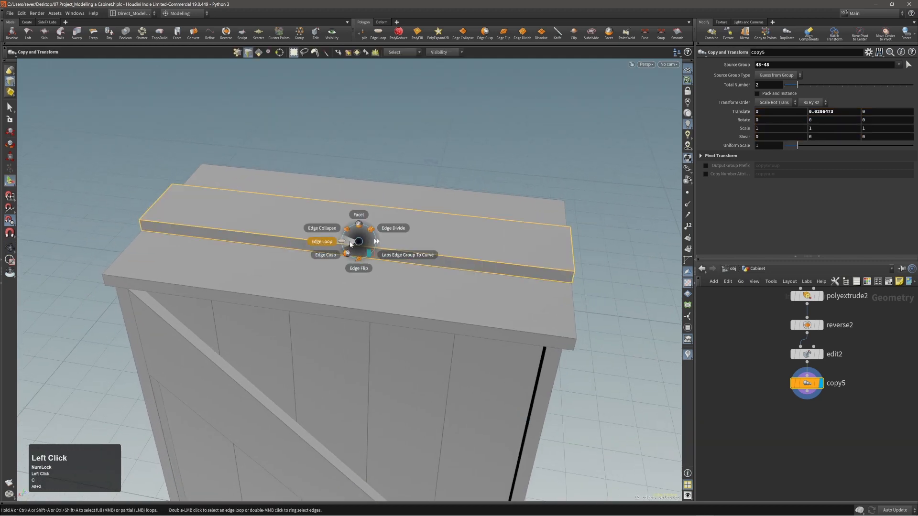
{"action": "left_click", "coordinate": [350, 245]}
{"action": "left_click", "coordinate": [350, 245]}
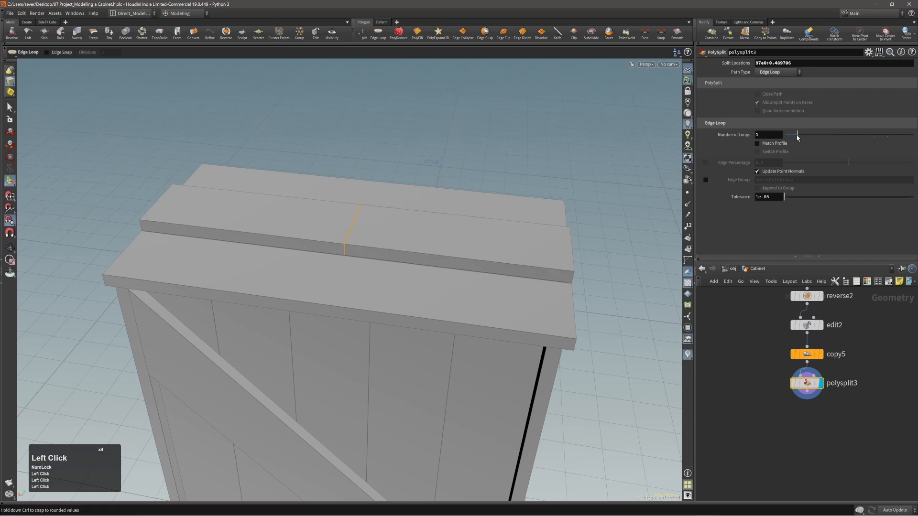
Step: PolyBevel the new edge loop by about 0.319 and set the fillet shape to None, leaving only two end blocks
{"action": "middle_click_drag", "start_coordinate": [410, 232], "coordinate": [433, 252], "text": "alt"}
{"action": "mouse_move", "coordinate": [367, 253]}
{"action": "left_mouse_down", "text": "alt"}
{"action": "mouse_move", "coordinate": [396, 250]}
{"action": "mouse_move", "coordinate": [373, 248]}
{"action": "left_mouse_up", "text": "alt"}
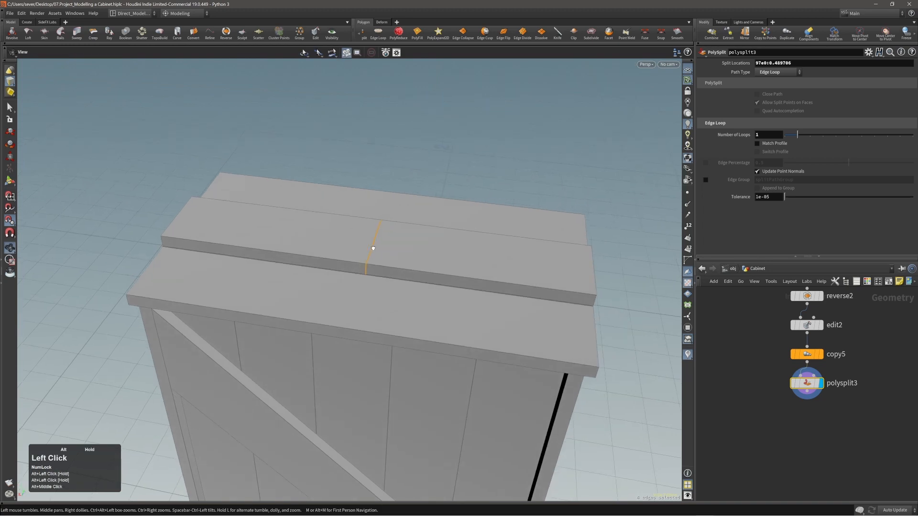
{"action": "key", "text": "c"}
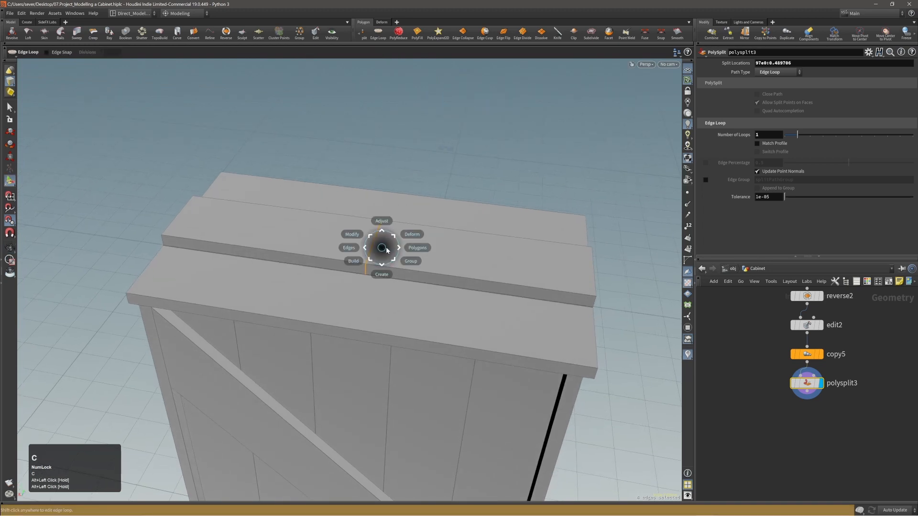
{"action": "left_click", "coordinate": [373, 244]}
{"action": "left_click", "coordinate": [374, 242]}
{"action": "left_click_drag", "start_coordinate": [374, 242], "coordinate": [488, 258]}
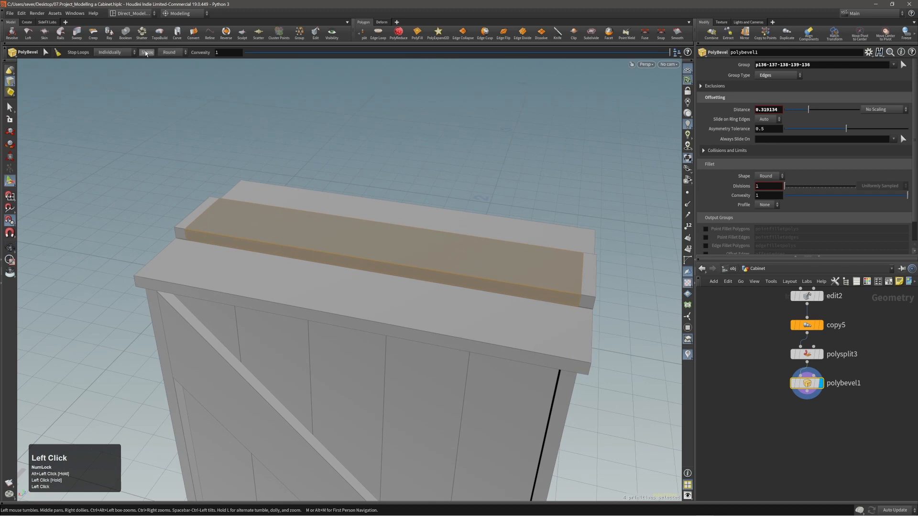
{"action": "left_click", "coordinate": [168, 53]}
{"action": "left_click", "coordinate": [169, 60]}
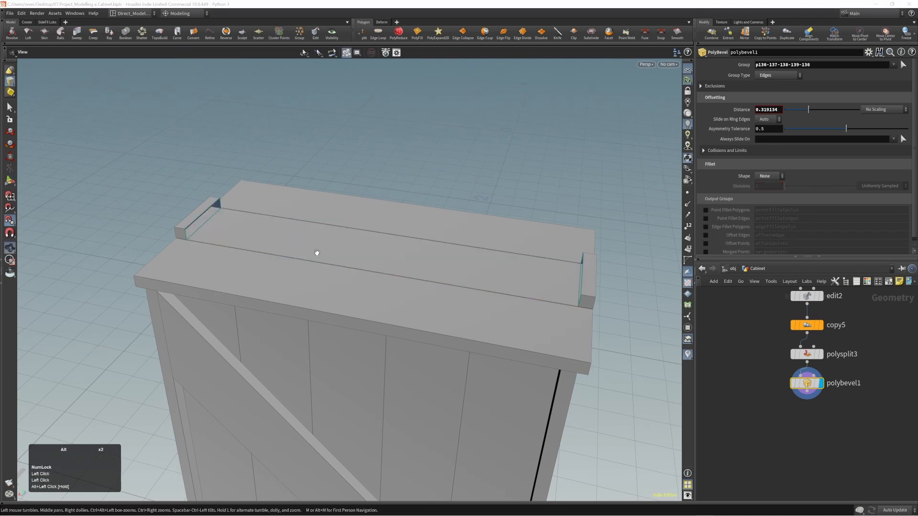
Step: Select an open boundary edge on each of the two end blocks and cap both holes with PolyFill
{"action": "left_click_drag", "start_coordinate": [316, 253], "coordinate": [287, 248], "text": "alt"}
{"action": "key", "text": "2"}
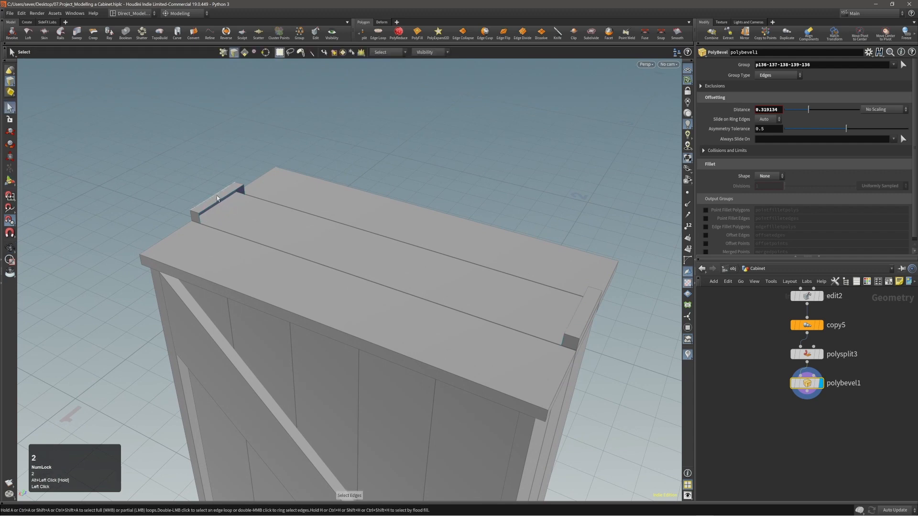
{"action": "left_click", "coordinate": [219, 202]}
{"action": "left_click_drag", "start_coordinate": [220, 201], "coordinate": [568, 223], "text": "alt"}
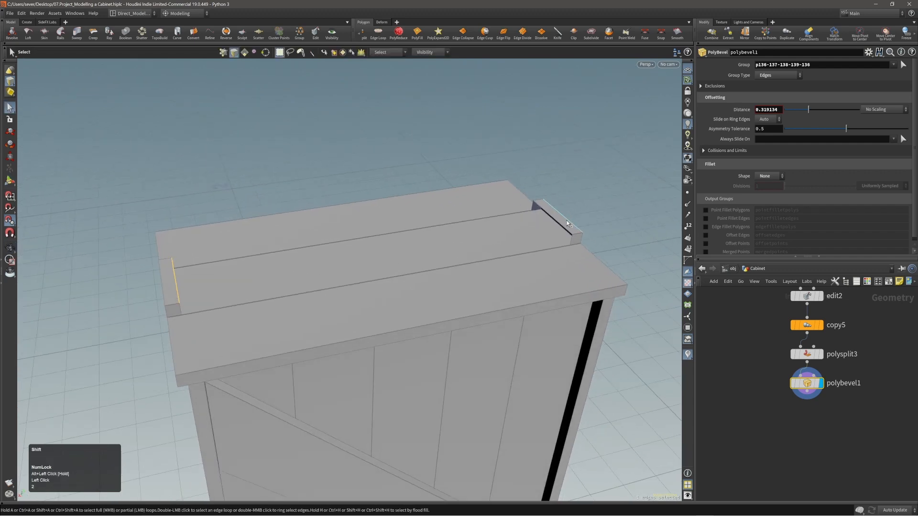
{"action": "key", "text": "c"}
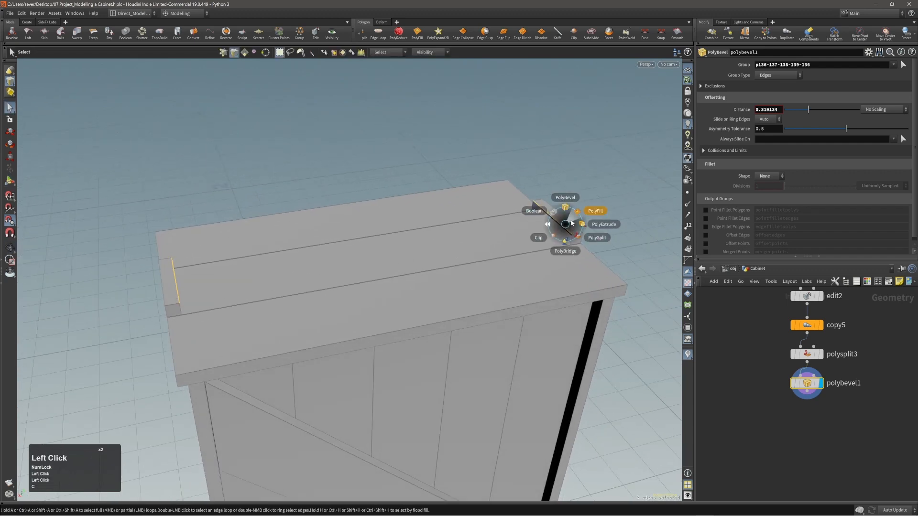
{"action": "left_click", "coordinate": [572, 223]}
{"action": "left_click_drag", "start_coordinate": [572, 223], "coordinate": [451, 226], "text": "alt"}
{"action": "left_click", "coordinate": [550, 225]}
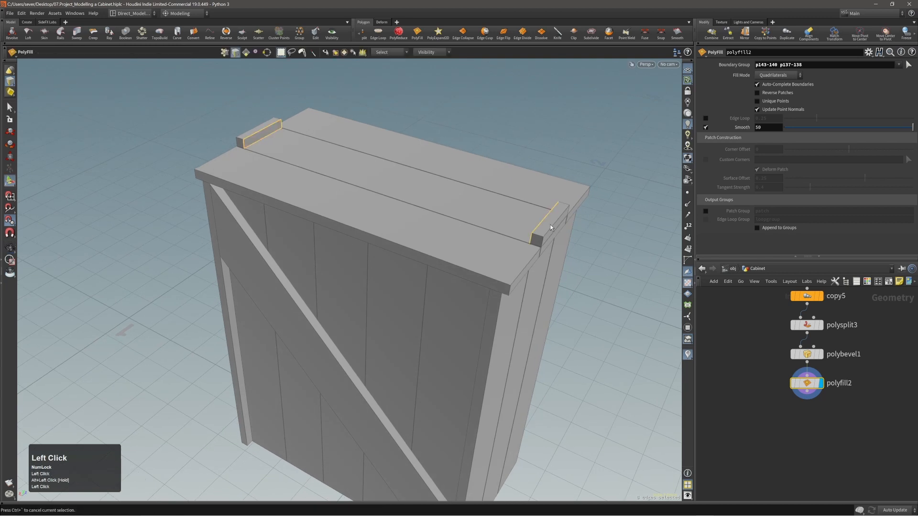
Step: Select both end blocks completely and scale them to about 3.01 in Z so they span the cabinet's depth
{"action": "key", "text": "3"}
{"action": "key", "text": "s"}
{"action": "double_click", "coordinate": [550, 225]}
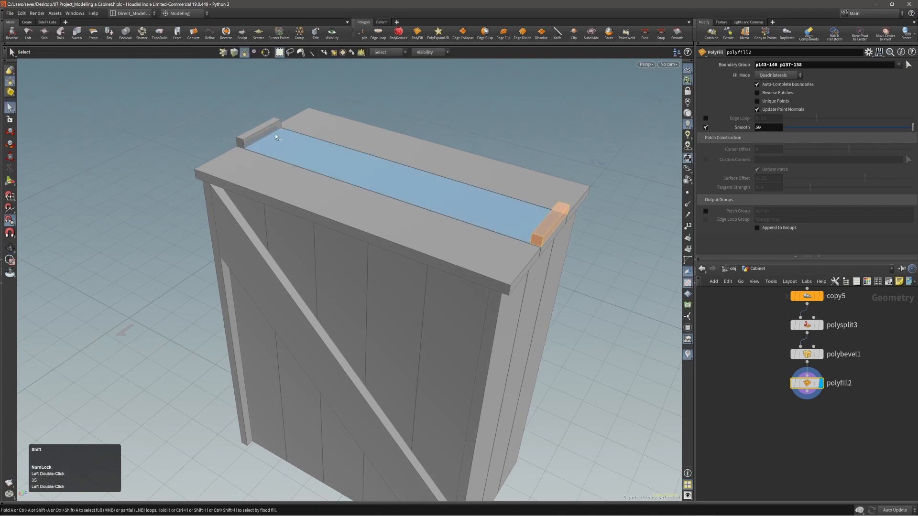
{"action": "left_click", "coordinate": [262, 132], "text": "shift"}
{"action": "key", "text": "e"}
{"action": "left_click_drag", "start_coordinate": [392, 187], "coordinate": [360, 192], "text": "alt"}
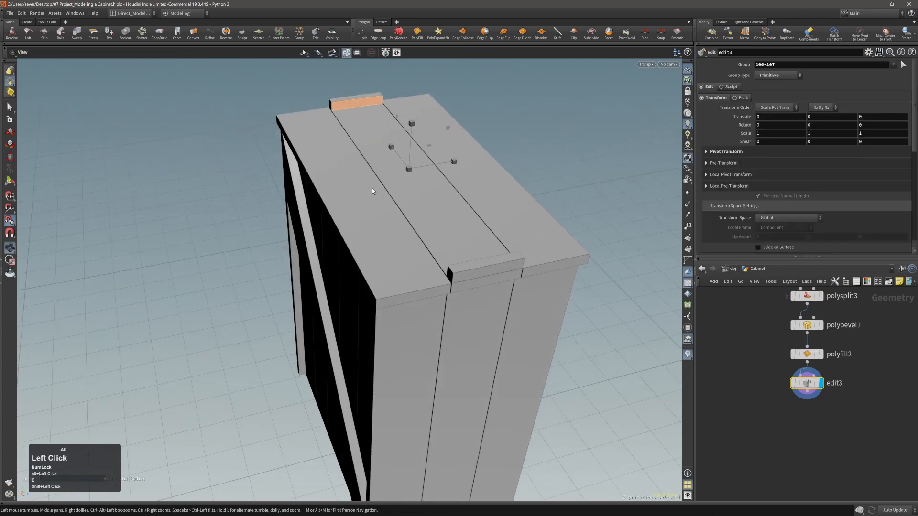
{"action": "double_click", "coordinate": [388, 154]}
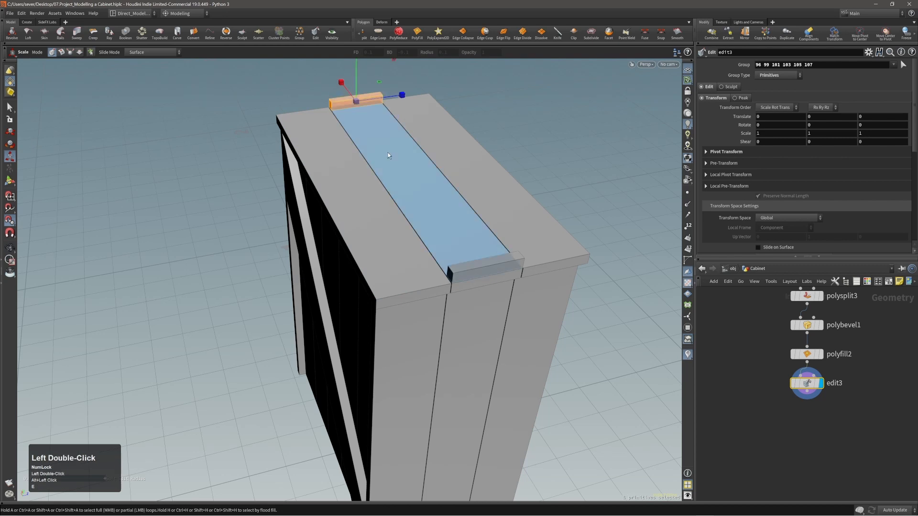
{"action": "left_click", "coordinate": [474, 266], "text": "shift"}
{"action": "left_click_drag", "start_coordinate": [453, 165], "coordinate": [538, 149]}
{"action": "left_click_drag", "start_coordinate": [504, 183], "coordinate": [530, 201], "text": "alt"}
Step: Select the upper faces of both end rails and move them up in Y to make the rails taller
{"action": "key", "text": "e"}
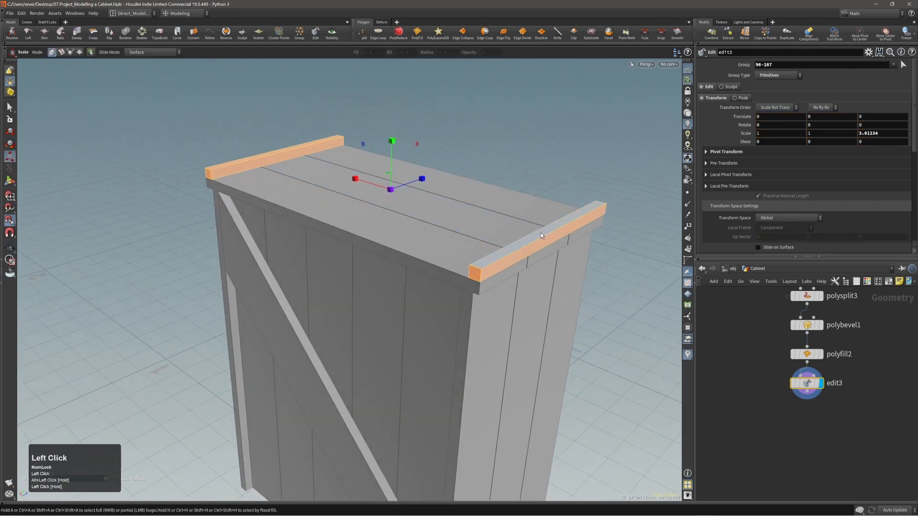
{"action": "left_click", "coordinate": [541, 233]}
{"action": "left_click", "coordinate": [292, 152], "text": "shift"}
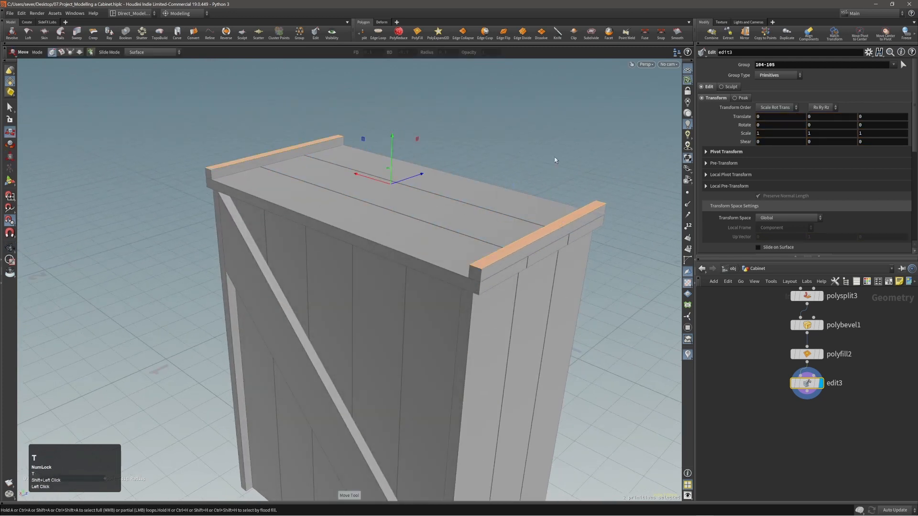
{"action": "key", "text": "w"}
{"action": "middle_click_drag", "start_coordinate": [553, 158], "coordinate": [553, 142]}
Step: Select one whole end rail and duplicate it with Copy and Transform
{"action": "left_click_drag", "start_coordinate": [509, 191], "coordinate": [521, 238], "text": "alt"}
{"action": "double_click", "coordinate": [544, 242]}
{"action": "key", "text": "c"}
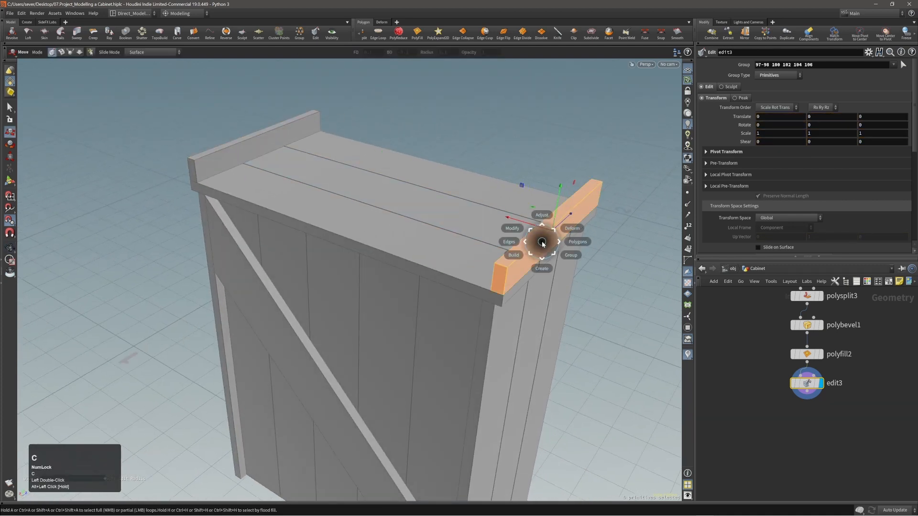
{"action": "left_click", "coordinate": [535, 236]}
{"action": "left_click", "coordinate": [528, 231]}
{"action": "right_click_drag", "start_coordinate": [522, 232], "coordinate": [534, 231], "text": "alt"}
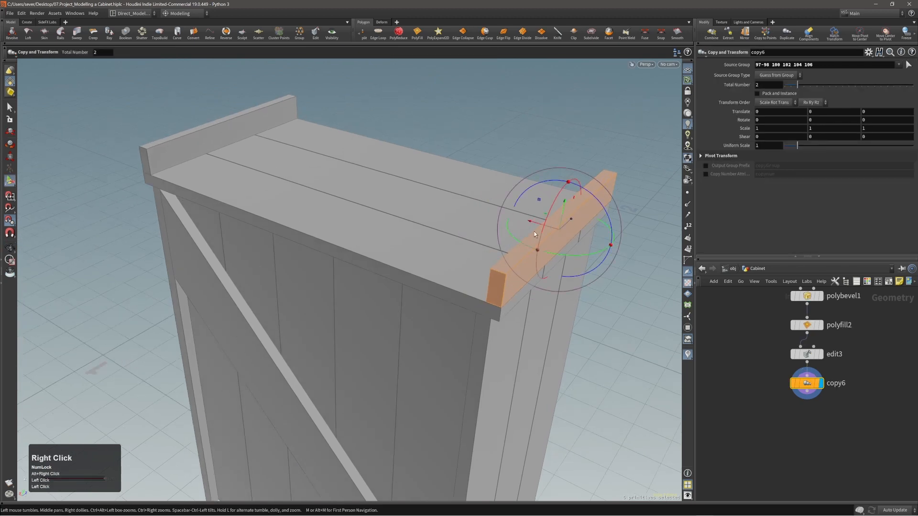
Step: Rotate the rail copy 90° in Y, move it about 0.325 in X and -0.179 in Z along the braced side, and scale it to about 1.662 in Z
{"action": "key", "text": "apostrophe"}
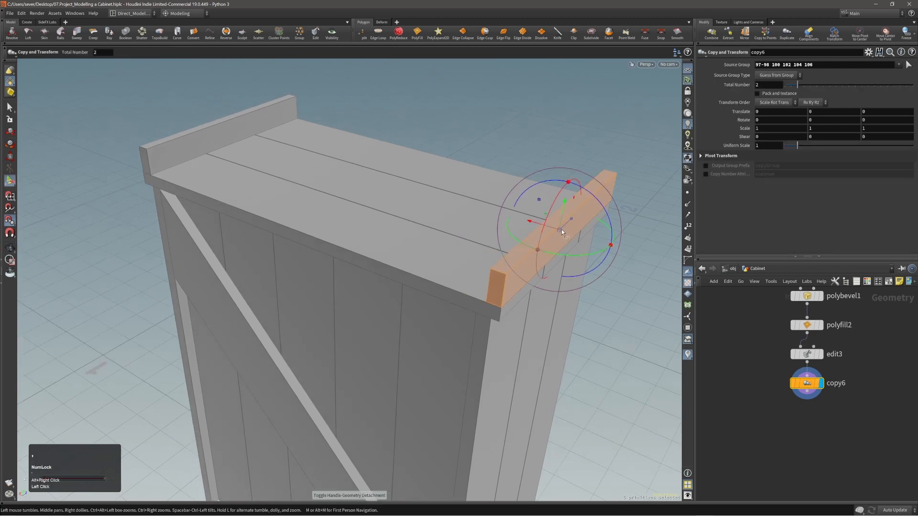
{"action": "left_click_drag", "start_coordinate": [560, 230], "coordinate": [422, 233]}
{"action": "key", "text": "alt+e"}
{"action": "middle_click_drag", "start_coordinate": [513, 256], "coordinate": [491, 244]}
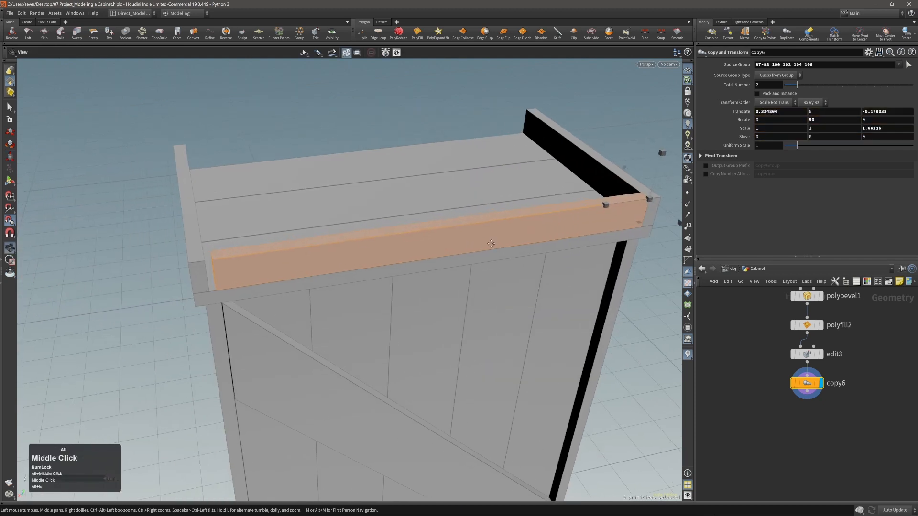
Step: Select the end face of the long rail copy and move it about 0.009 in X to meet the adjoining end rail
{"action": "right_click_drag", "start_coordinate": [214, 244], "coordinate": [281, 238], "text": "alt"}
{"action": "left_click_drag", "start_coordinate": [229, 253], "coordinate": [270, 263], "text": "alt"}
{"action": "left_click", "coordinate": [223, 279]}
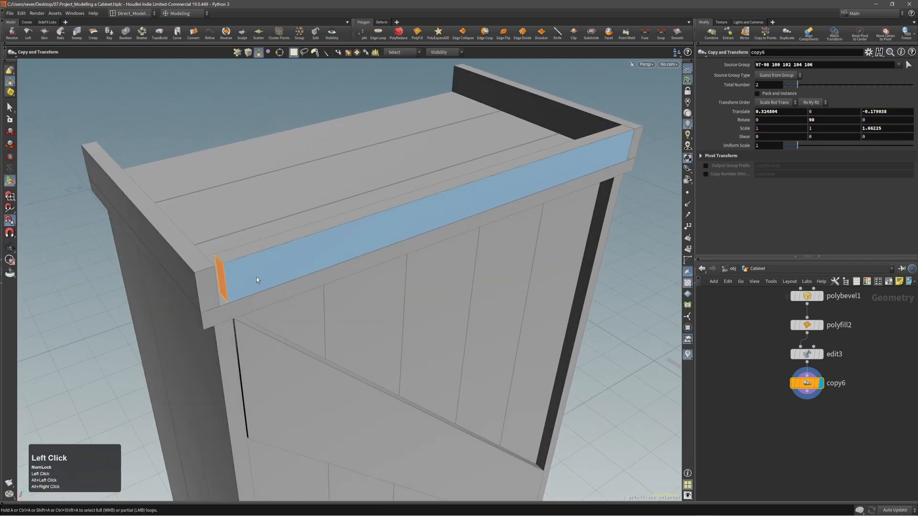
{"action": "key", "text": "t"}
{"action": "middle_click_drag", "start_coordinate": [262, 271], "coordinate": [285, 263], "text": "alt"}
{"action": "left_click_drag", "start_coordinate": [270, 264], "coordinate": [284, 242]}
{"action": "right_click_drag", "start_coordinate": [284, 243], "coordinate": [274, 246], "text": "alt"}
{"action": "left_click_drag", "start_coordinate": [274, 246], "coordinate": [457, 250], "text": "alt"}
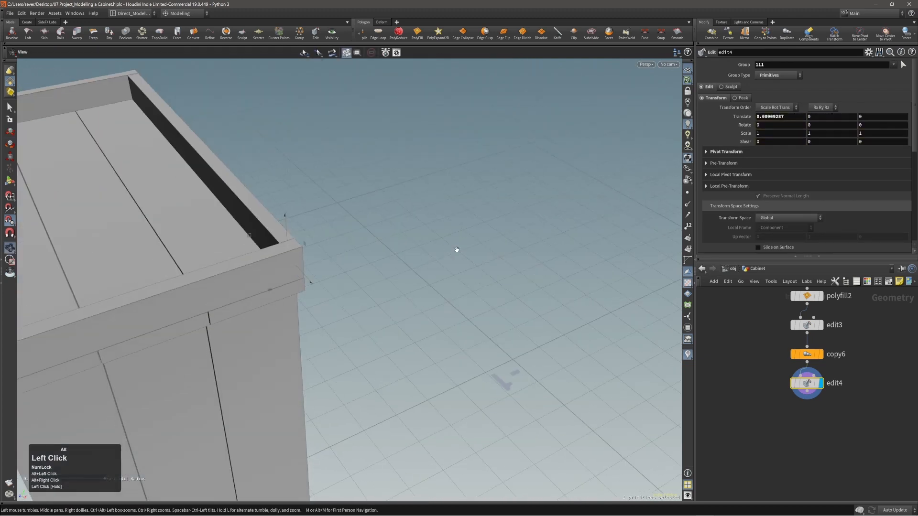
{"action": "right_click_drag", "start_coordinate": [458, 250], "coordinate": [333, 230], "text": "alt"}
{"action": "middle_click_drag", "start_coordinate": [332, 230], "coordinate": [386, 220], "text": "alt"}
{"action": "left_click_drag", "start_coordinate": [386, 220], "coordinate": [334, 160], "text": "alt"}
{"action": "middle_click_drag", "start_coordinate": [396, 188], "coordinate": [430, 184], "text": "alt"}
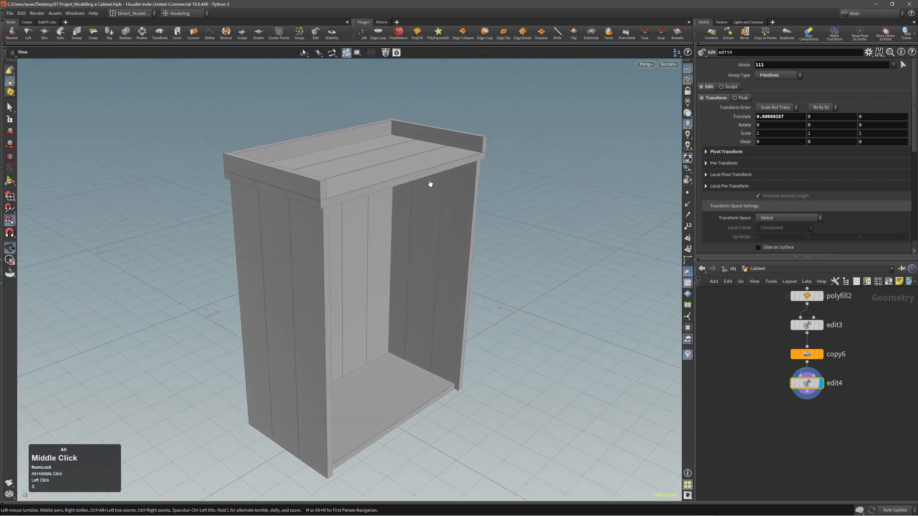
{"action": "left_click_drag", "start_coordinate": [411, 186], "coordinate": [363, 186], "text": "alt"}
{"action": "right_click_drag", "start_coordinate": [363, 186], "coordinate": [389, 184], "text": "alt"}
{"action": "middle_click_drag", "start_coordinate": [389, 184], "coordinate": [404, 220], "text": "alt"}
{"action": "key", "text": "s"}
{"action": "left_click", "coordinate": [403, 381]}
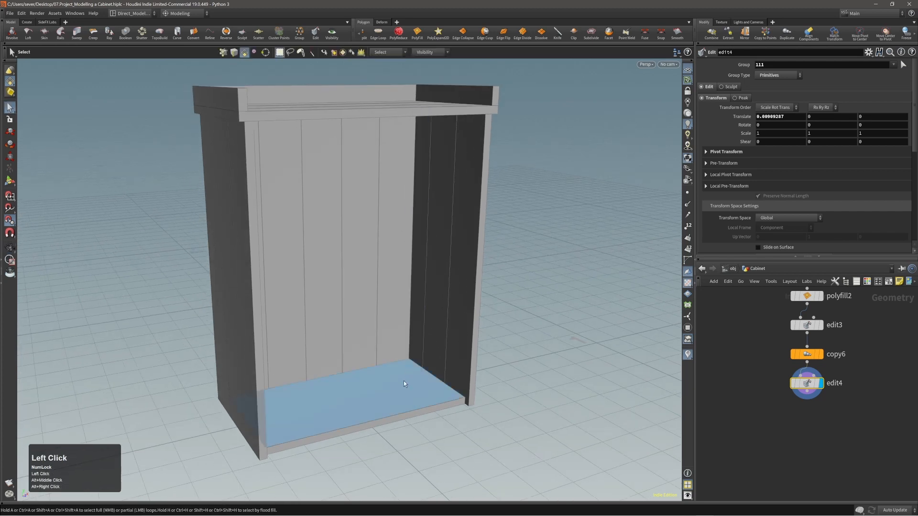
{"action": "key", "text": "c"}
{"action": "left_click", "coordinate": [413, 381]}
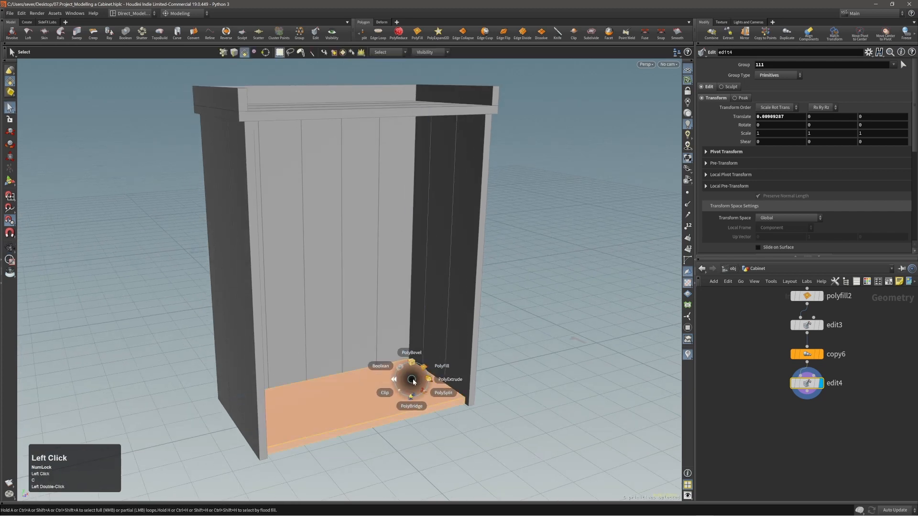
{"action": "left_click", "coordinate": [414, 380]}
{"action": "middle_click_drag", "start_coordinate": [466, 317], "coordinate": [467, 328], "text": "alt"}
{"action": "left_click", "coordinate": [493, 282]}
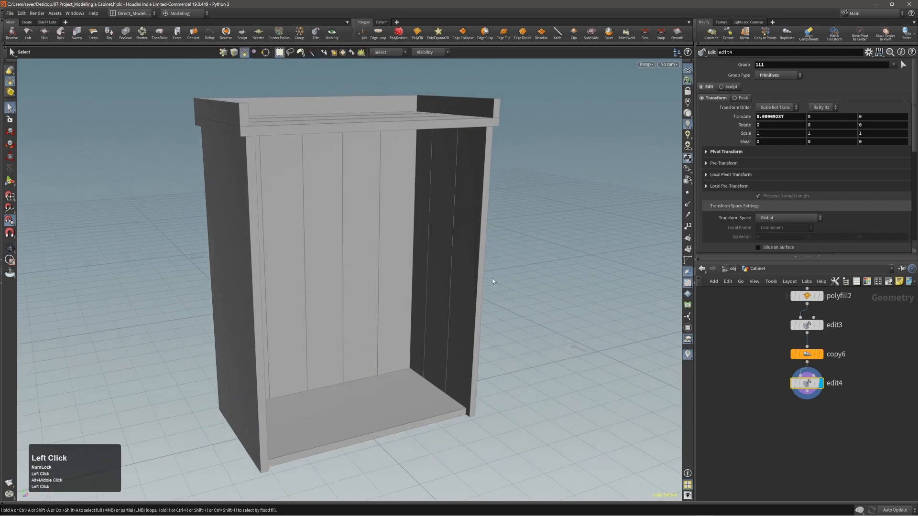
Step: Save the cabinet scene file
{"action": "middle_click_drag", "start_coordinate": [474, 260], "coordinate": [467, 277], "text": "alt"}
{"action": "key", "text": "ctrl+s"}
{"action": "left_click_drag", "start_coordinate": [453, 269], "coordinate": [457, 242], "text": "alt"}
{"action": "right_click_drag", "start_coordinate": [457, 241], "coordinate": [443, 249], "text": "alt"}
{"action": "middle_click_drag", "start_coordinate": [444, 250], "coordinate": [433, 235], "text": "alt"}
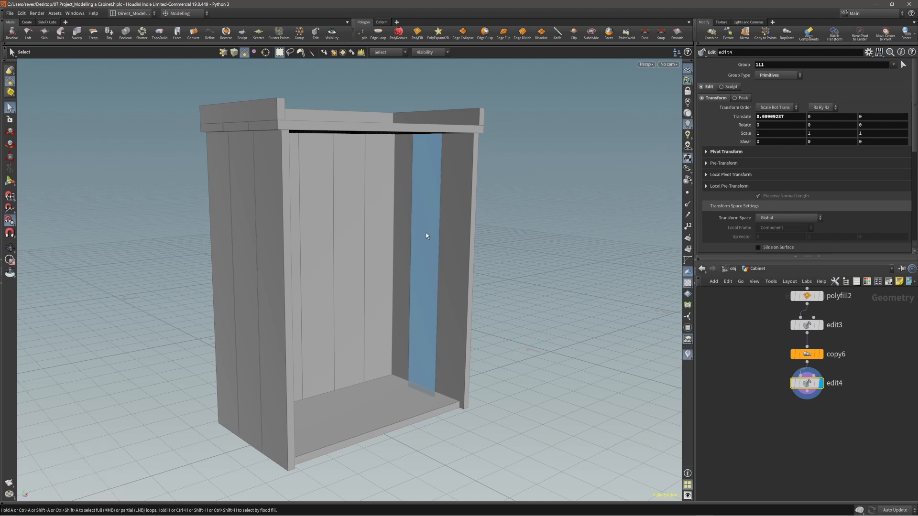
{"action": "left_click_drag", "start_coordinate": [425, 301], "coordinate": [363, 304], "text": "alt"}
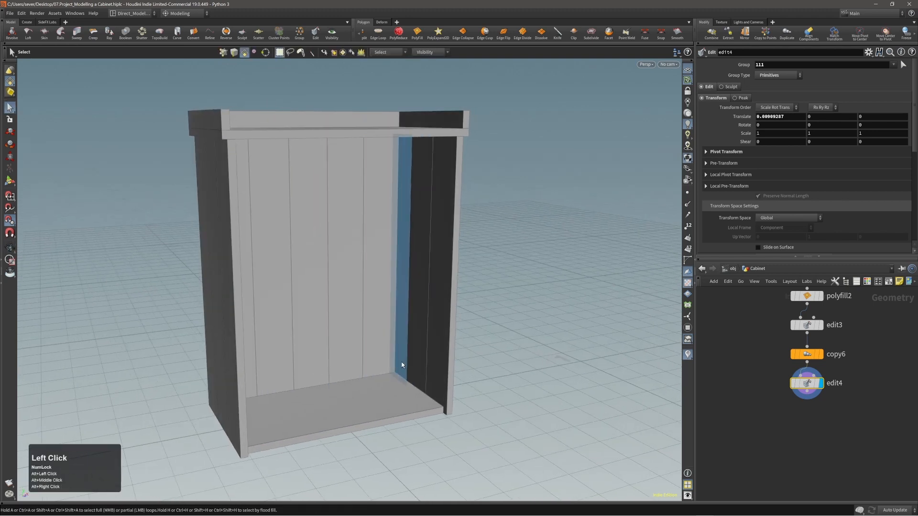
{"action": "left_click_drag", "start_coordinate": [424, 296], "coordinate": [447, 303], "text": "alt"}
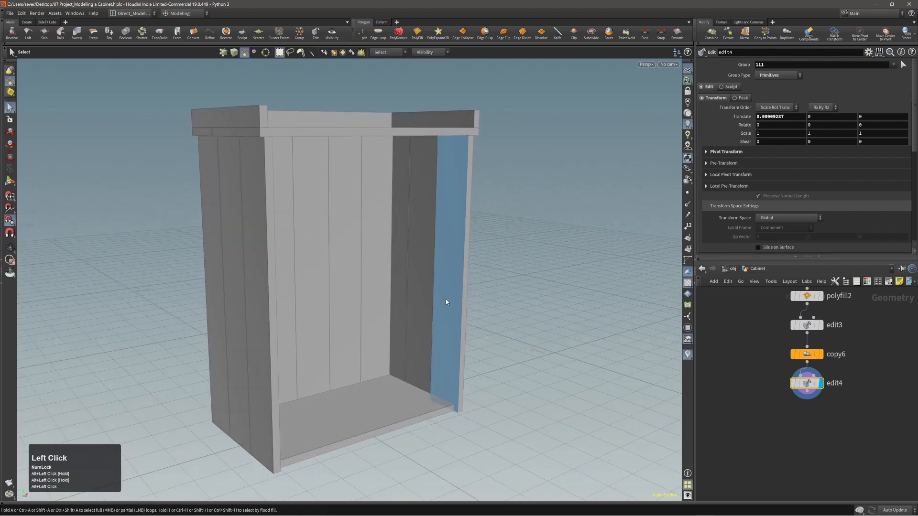
{"action": "left_click_drag", "start_coordinate": [431, 225], "coordinate": [418, 254], "text": "alt"}
Step: Try to duplicate the inner face of the side panel's middle board with Copy and Transform
{"action": "key", "text": "s"}
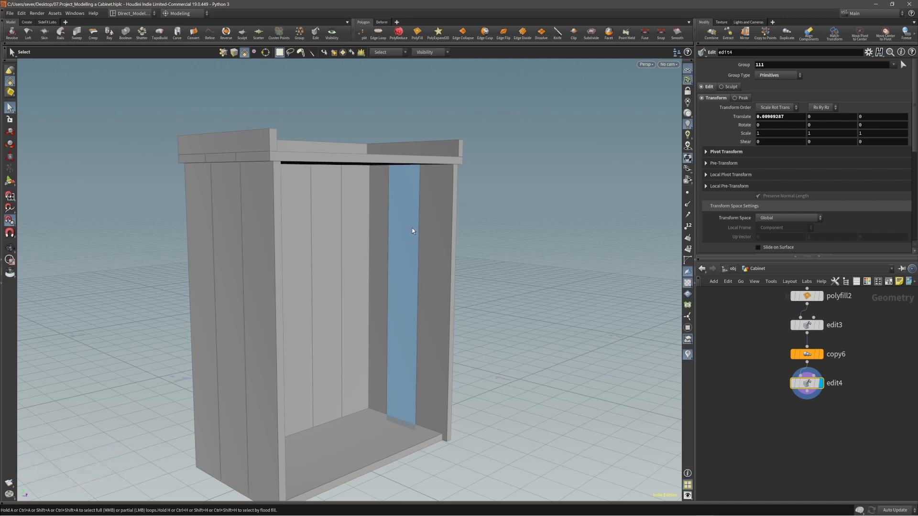
{"action": "left_click", "coordinate": [411, 229]}
{"action": "right_click_drag", "start_coordinate": [411, 230], "coordinate": [486, 206], "text": "alt"}
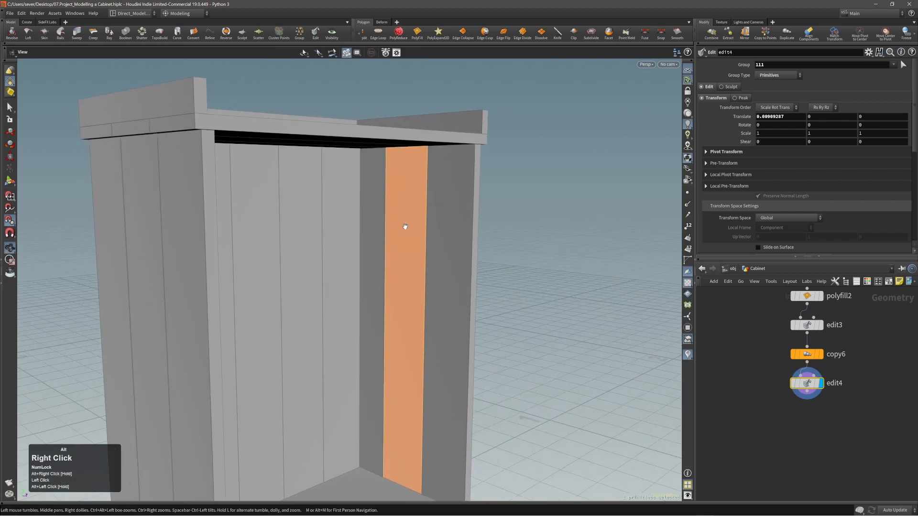
{"action": "middle_click_drag", "start_coordinate": [405, 227], "coordinate": [383, 207], "text": "alt"}
{"action": "left_click_drag", "start_coordinate": [383, 207], "coordinate": [395, 210], "text": "alt"}
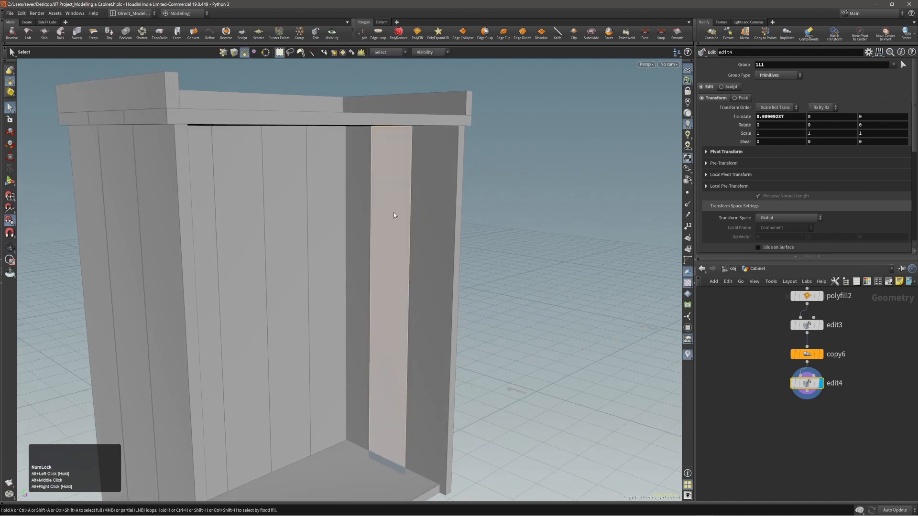
{"action": "right_click_drag", "start_coordinate": [390, 195], "coordinate": [404, 176], "text": "alt"}
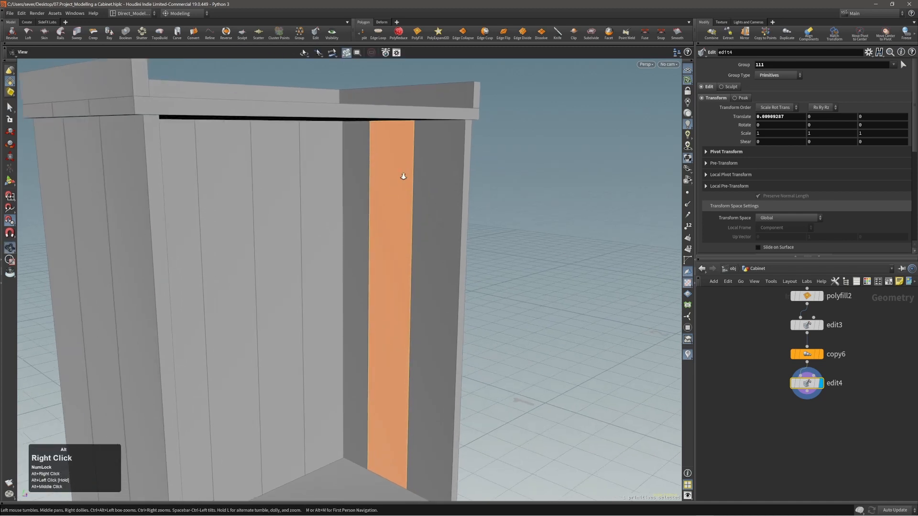
{"action": "left_click_drag", "start_coordinate": [403, 177], "coordinate": [397, 182], "text": "alt"}
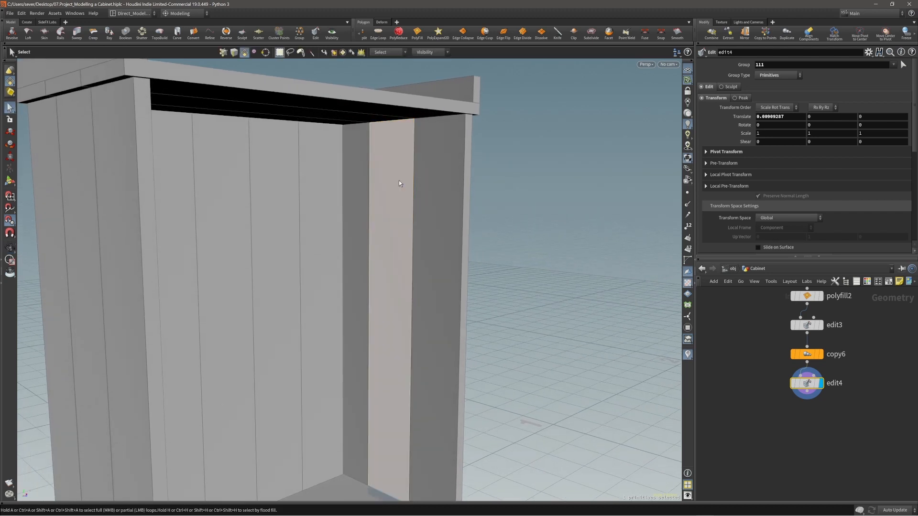
{"action": "right_click_drag", "start_coordinate": [398, 198], "coordinate": [387, 195], "text": "alt"}
{"action": "left_click_drag", "start_coordinate": [388, 195], "coordinate": [387, 200], "text": "alt"}
{"action": "left_click", "coordinate": [387, 200]}
{"action": "key", "text": "c"}
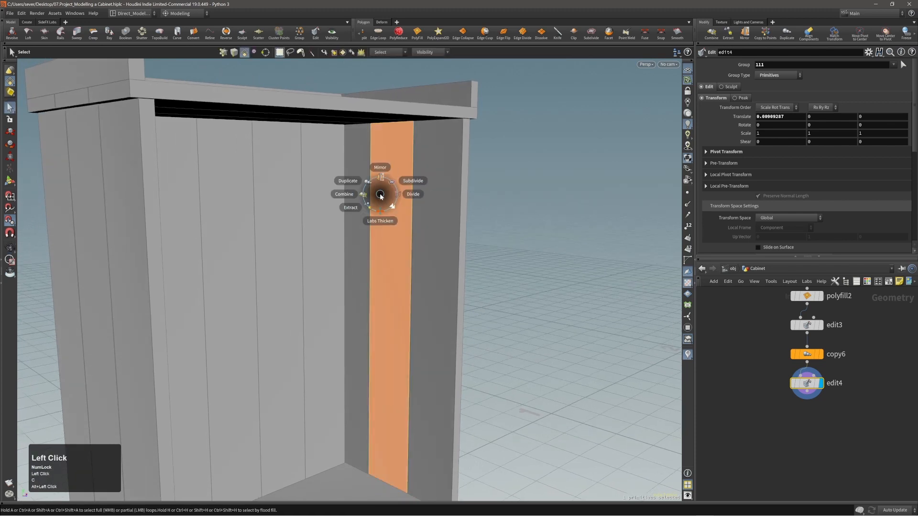
{"action": "left_click", "coordinate": [377, 191]}
{"action": "mouse_move", "coordinate": [385, 201]}
{"action": "left_mouse_down", "text": "alt"}
{"action": "mouse_move", "coordinate": [402, 216]}
{"action": "mouse_move", "coordinate": [389, 222]}
{"action": "mouse_move", "coordinate": [399, 220]}
{"action": "mouse_move", "coordinate": [283, 209]}
{"action": "mouse_move", "coordinate": [375, 214]}
{"action": "mouse_move", "coordinate": [388, 202]}
{"action": "left_mouse_up", "text": "alt"}
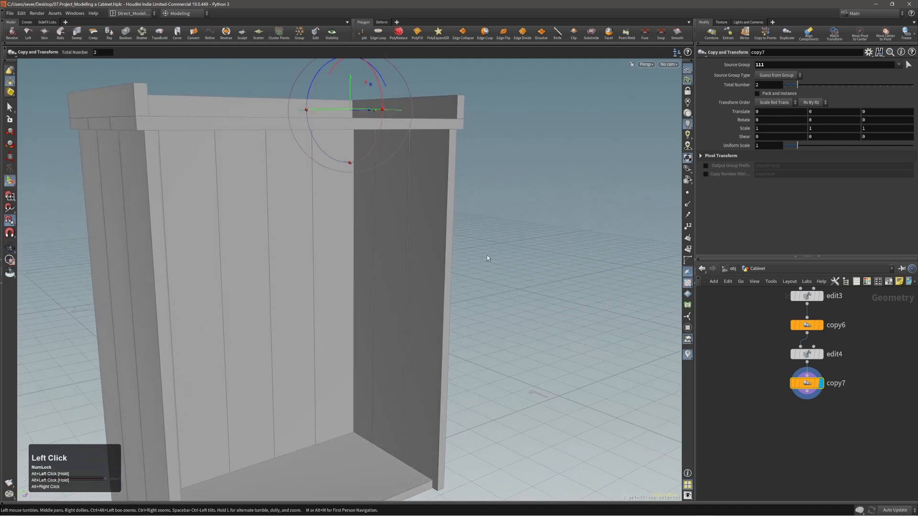
{"action": "middle_click_drag", "start_coordinate": [486, 256], "coordinate": [472, 191]}
{"action": "right_click_drag", "start_coordinate": [472, 192], "coordinate": [378, 115], "text": "alt"}
{"action": "middle_click_drag", "start_coordinate": [378, 115], "coordinate": [388, 139], "text": "alt"}
{"action": "left_click_drag", "start_coordinate": [387, 138], "coordinate": [370, 168], "text": "alt"}
Step: Delete the new Copy and Transform node and return to the edit node before it
{"action": "key", "text": "ctrl+z"}
{"action": "middle_click_drag", "start_coordinate": [470, 261], "coordinate": [465, 207], "text": "alt"}
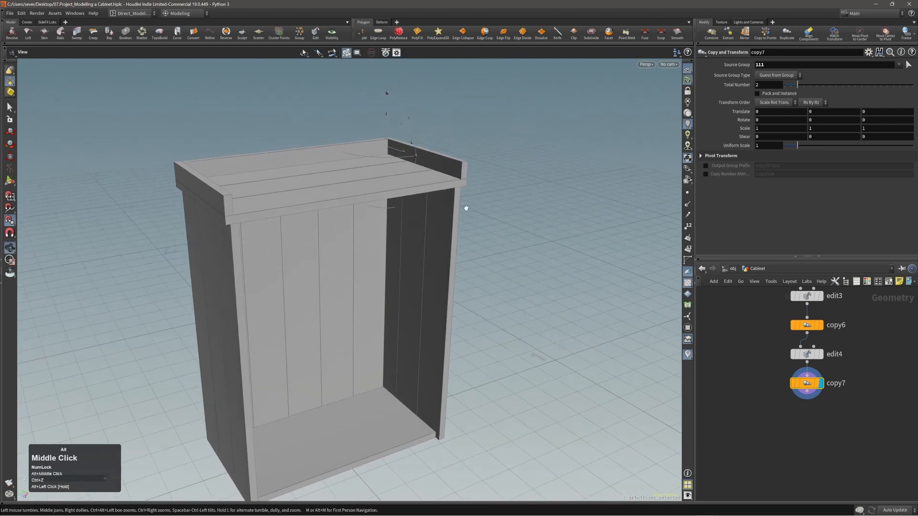
{"action": "left_click_drag", "start_coordinate": [746, 367], "coordinate": [836, 420]}
{"action": "key", "text": "Delete"}
{"action": "left_click", "coordinate": [816, 358]}
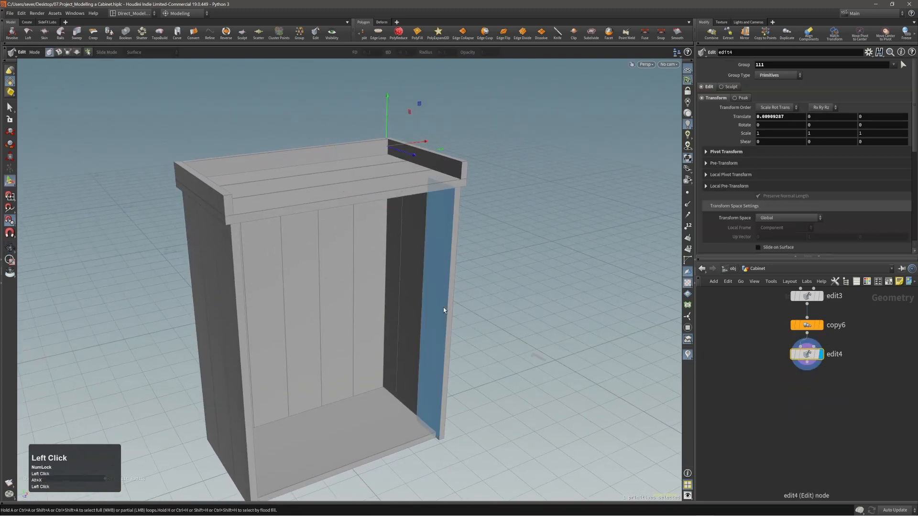
Step: Reselect the middle side board's inner face and retry Copy and Transform on it
{"action": "key", "text": "s"}
{"action": "left_click", "coordinate": [415, 282]}
{"action": "right_click_drag", "start_coordinate": [440, 282], "coordinate": [483, 304], "text": "alt"}
{"action": "left_click_drag", "start_coordinate": [421, 311], "coordinate": [403, 283], "text": "alt"}
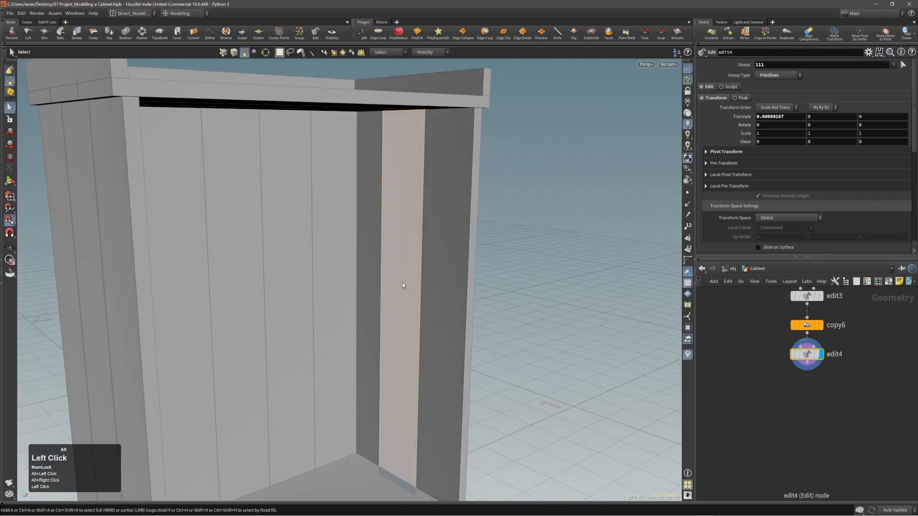
{"action": "key", "text": "c"}
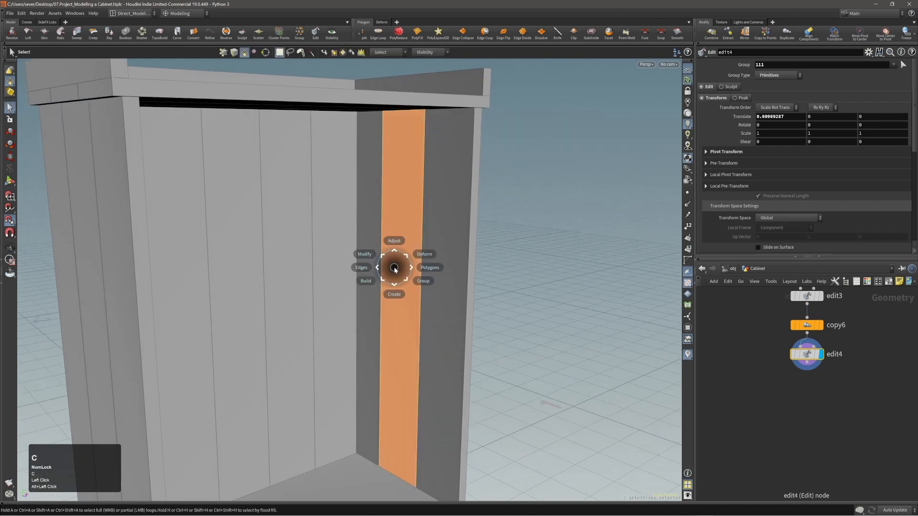
{"action": "left_click", "coordinate": [389, 260]}
{"action": "left_click", "coordinate": [377, 255]}
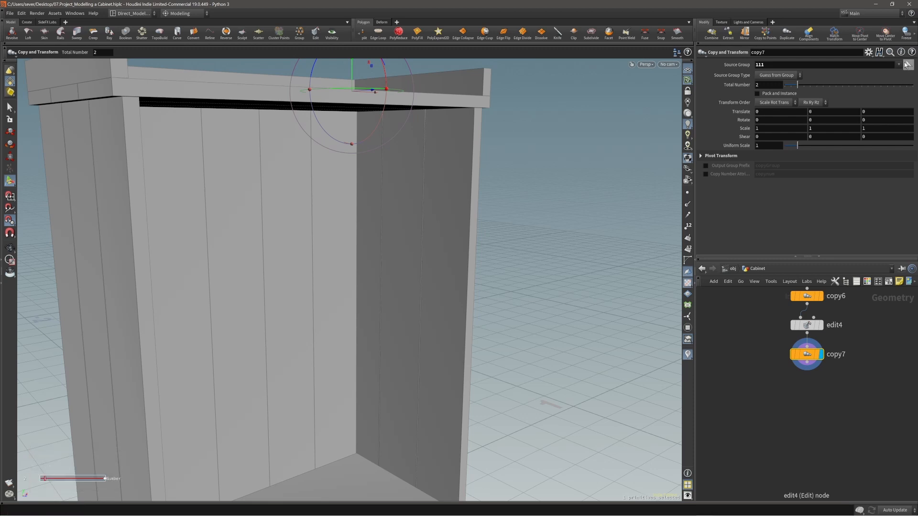
Step: Try to reassign the copy's source group to the middle side board's inner face, and remove the copy node
{"action": "left_click", "coordinate": [909, 65]}
{"action": "left_click", "coordinate": [407, 249]}
{"action": "key", "text": "Return"}
{"action": "left_click_drag", "start_coordinate": [478, 268], "coordinate": [211, 244], "text": "alt"}
{"action": "middle_click_drag", "start_coordinate": [479, 168], "coordinate": [461, 251], "text": "alt"}
{"action": "left_click_drag", "start_coordinate": [461, 250], "coordinate": [521, 168], "text": "alt"}
{"action": "key", "text": "alt+x"}
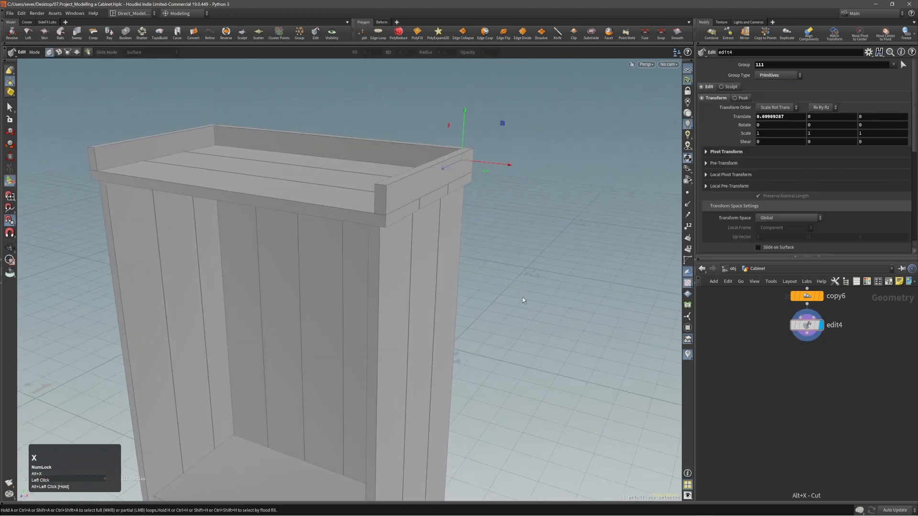
{"action": "mouse_move", "coordinate": [433, 189]}
{"action": "left_mouse_down", "text": "alt"}
{"action": "mouse_move", "coordinate": [516, 197]}
{"action": "mouse_move", "coordinate": [421, 186]}
{"action": "left_mouse_up", "text": "alt"}
{"action": "right_click_drag", "start_coordinate": [421, 187], "coordinate": [415, 185], "text": "alt"}
{"action": "middle_click_drag", "start_coordinate": [415, 186], "coordinate": [416, 175], "text": "alt"}
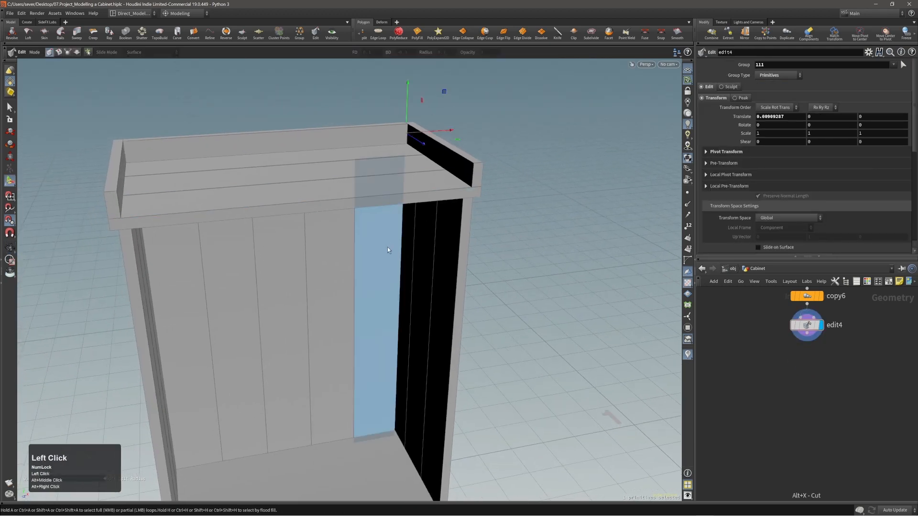
{"action": "double_click", "coordinate": [387, 247]}
{"action": "left_click_drag", "start_coordinate": [414, 231], "coordinate": [432, 228], "text": "alt"}
{"action": "right_click_drag", "start_coordinate": [433, 229], "coordinate": [377, 225], "text": "alt"}
{"action": "middle_click_drag", "start_coordinate": [377, 225], "coordinate": [369, 211], "text": "alt"}
{"action": "key", "text": "s"}
{"action": "left_click", "coordinate": [519, 276]}
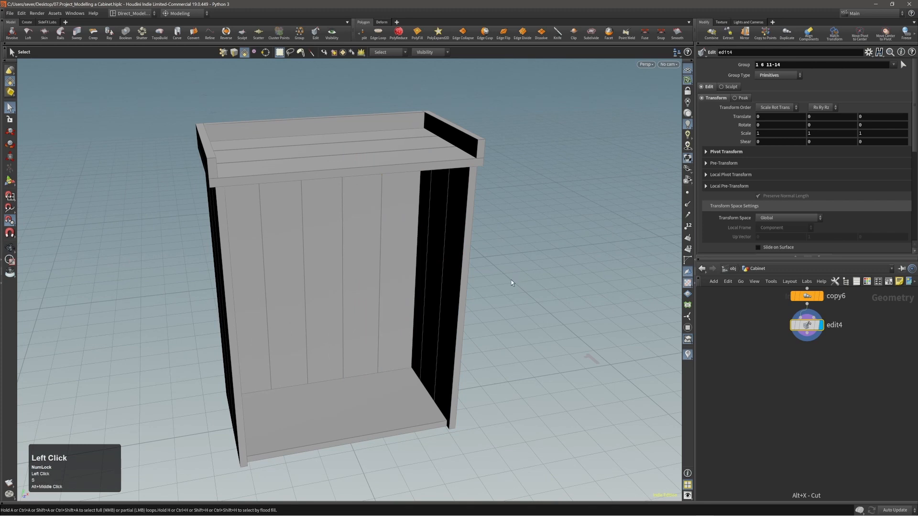
Step: Select the inner face of the side panel's front board and duplicate it with Copy and Transform
{"action": "left_click_drag", "start_coordinate": [454, 283], "coordinate": [501, 273], "text": "alt"}
{"action": "left_click", "coordinate": [412, 250]}
{"action": "middle_click_drag", "start_coordinate": [431, 263], "coordinate": [397, 242], "text": "alt"}
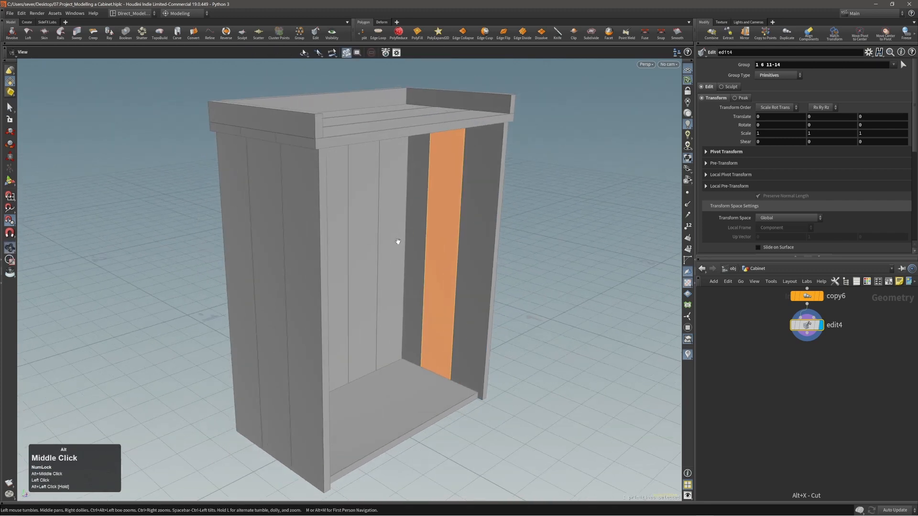
{"action": "left_click_drag", "start_coordinate": [397, 242], "coordinate": [348, 244], "text": "alt"}
{"action": "left_click_drag", "start_coordinate": [462, 274], "coordinate": [478, 244], "text": "alt"}
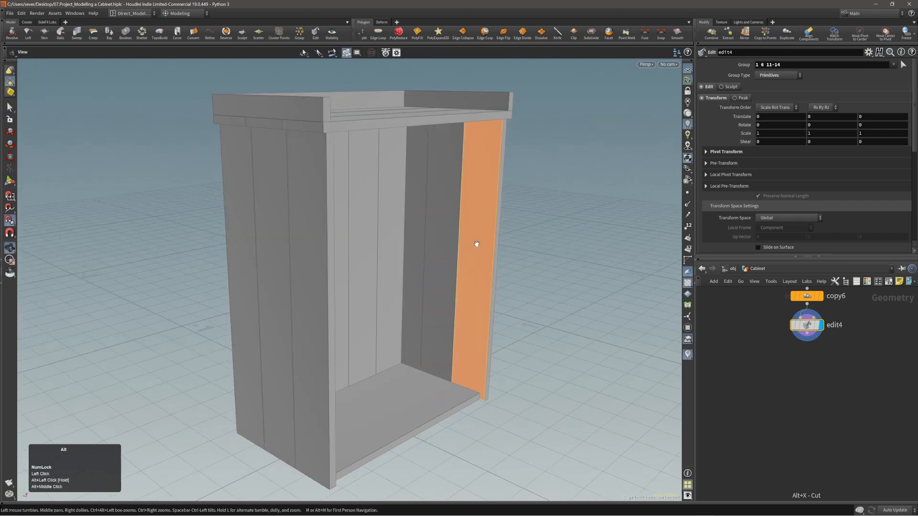
{"action": "middle_click_drag", "start_coordinate": [478, 244], "coordinate": [432, 267], "text": "alt"}
{"action": "right_click_drag", "start_coordinate": [432, 267], "coordinate": [478, 240], "text": "alt"}
{"action": "key", "text": "c"}
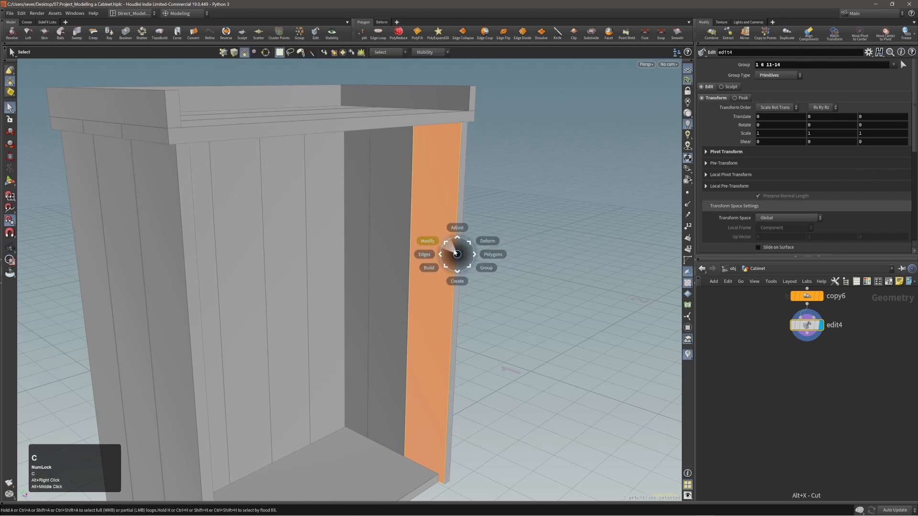
{"action": "left_click", "coordinate": [454, 246]}
{"action": "left_click", "coordinate": [450, 244]}
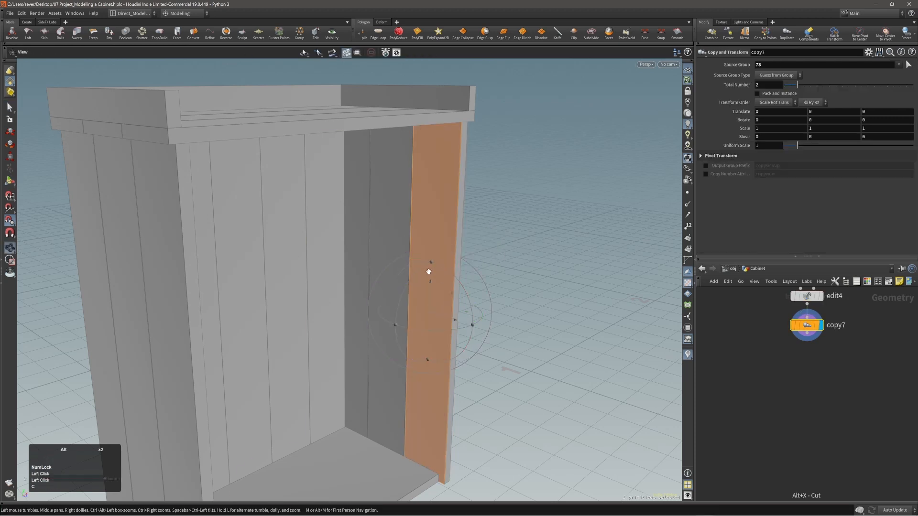
Step: Scale the face copy down to a small upright rectangle, about 0.071 in Y and 0.232 in Z
{"action": "right_click_drag", "start_coordinate": [429, 271], "coordinate": [433, 268], "text": "alt"}
{"action": "middle_click_drag", "start_coordinate": [433, 268], "coordinate": [409, 243], "text": "alt"}
{"action": "right_click_drag", "start_coordinate": [409, 243], "coordinate": [412, 242], "text": "alt"}
{"action": "middle_click_drag", "start_coordinate": [413, 243], "coordinate": [429, 274], "text": "alt"}
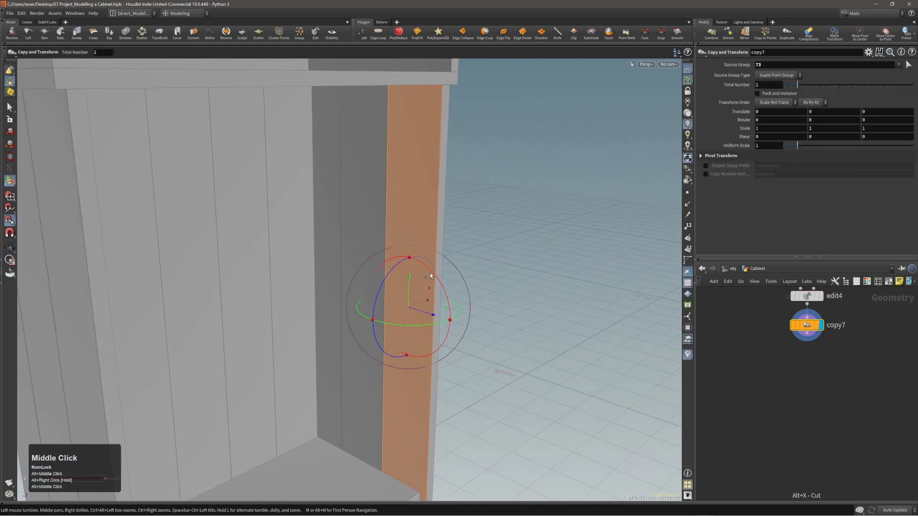
{"action": "key", "text": "e"}
{"action": "left_click_drag", "start_coordinate": [407, 261], "coordinate": [421, 310]}
{"action": "right_click_drag", "start_coordinate": [423, 277], "coordinate": [434, 267], "text": "alt"}
{"action": "left_click_drag", "start_coordinate": [413, 268], "coordinate": [412, 274]}
{"action": "right_click_drag", "start_coordinate": [410, 288], "coordinate": [423, 298], "text": "alt"}
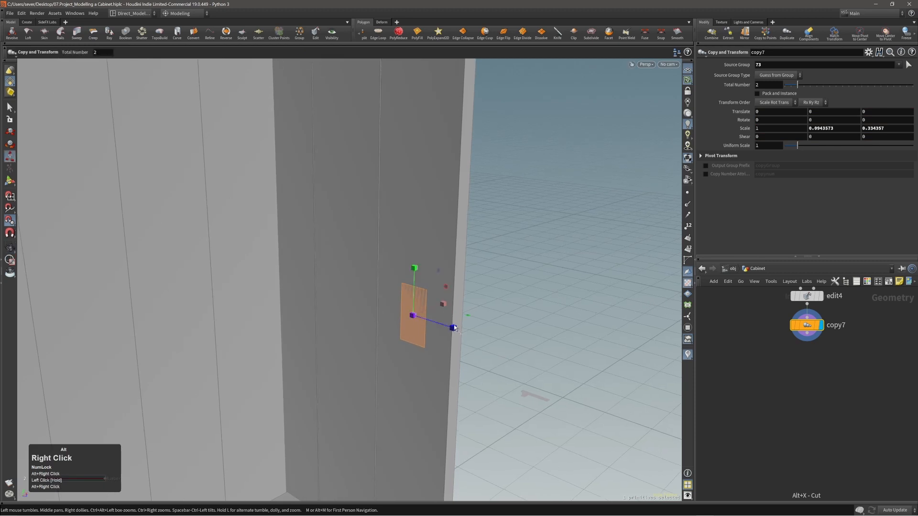
{"action": "left_click_drag", "start_coordinate": [454, 329], "coordinate": [448, 327]}
{"action": "left_click_drag", "start_coordinate": [415, 272], "coordinate": [415, 281]}
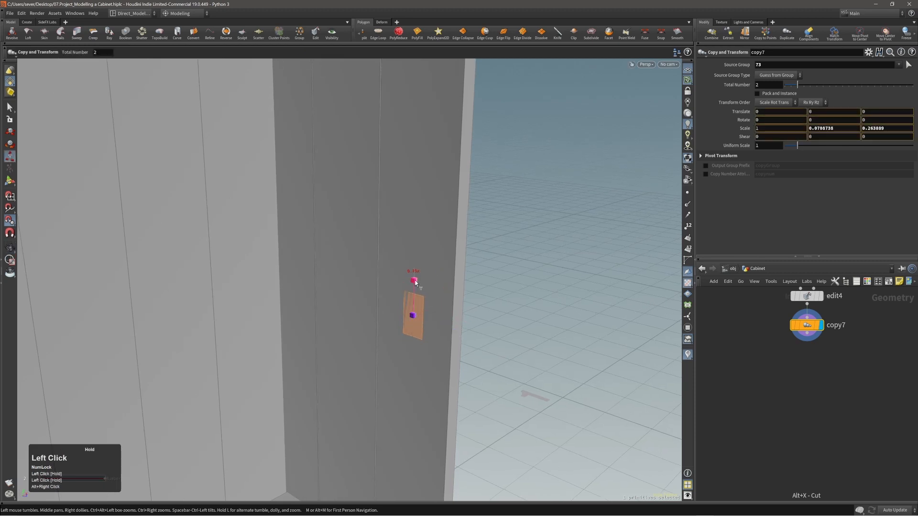
{"action": "left_click_drag", "start_coordinate": [454, 329], "coordinate": [449, 326]}
{"action": "right_click_drag", "start_coordinate": [433, 299], "coordinate": [424, 273], "text": "alt"}
{"action": "middle_click_drag", "start_coordinate": [424, 274], "coordinate": [437, 301], "text": "alt"}
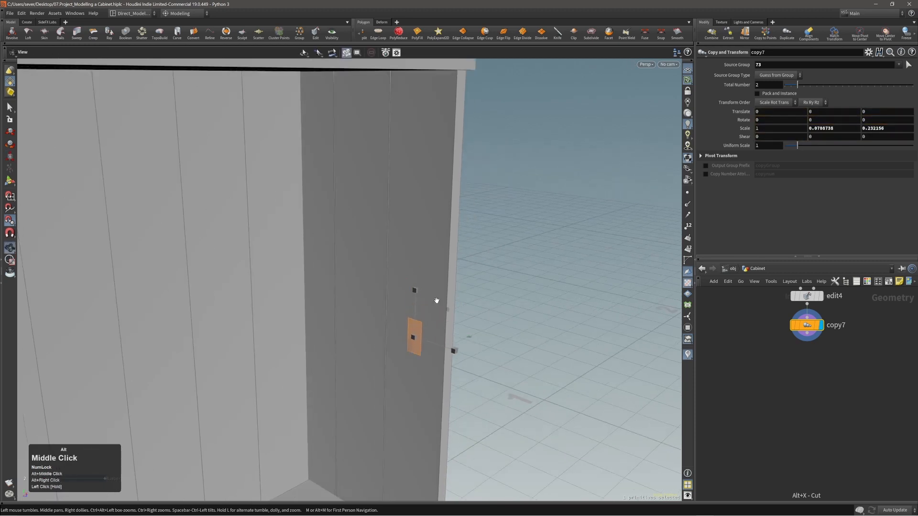
Step: Move the small face copy up about 0.38 in Y, snapping its upper edge to the underside of the cabinet top
{"action": "middle_click_drag", "start_coordinate": [510, 326], "coordinate": [442, 286]}
{"action": "right_click_drag", "start_coordinate": [443, 287], "coordinate": [496, 207], "text": "alt"}
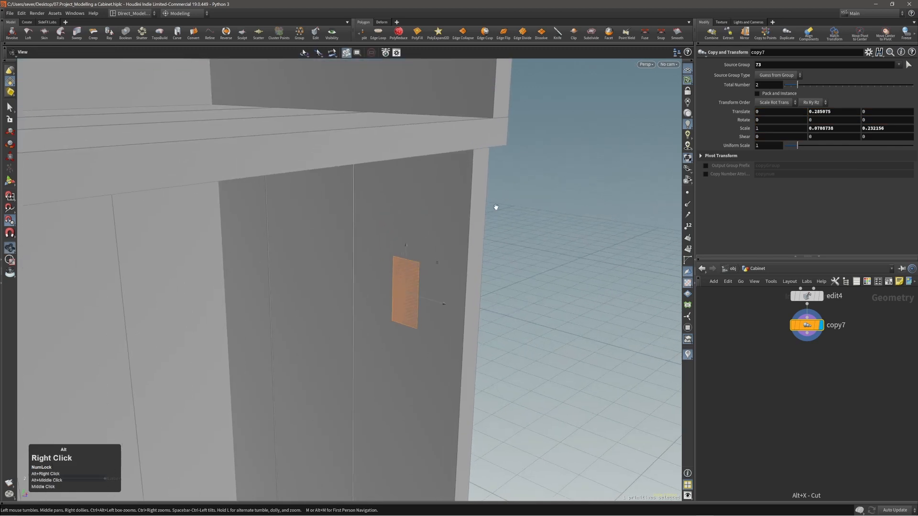
{"action": "left_click_drag", "start_coordinate": [496, 207], "coordinate": [412, 226], "text": "alt"}
{"action": "middle_click_drag", "start_coordinate": [449, 252], "coordinate": [446, 141]}
{"action": "right_click_drag", "start_coordinate": [433, 136], "coordinate": [439, 157], "text": "alt"}
{"action": "middle_click_drag", "start_coordinate": [439, 157], "coordinate": [456, 203], "text": "alt"}
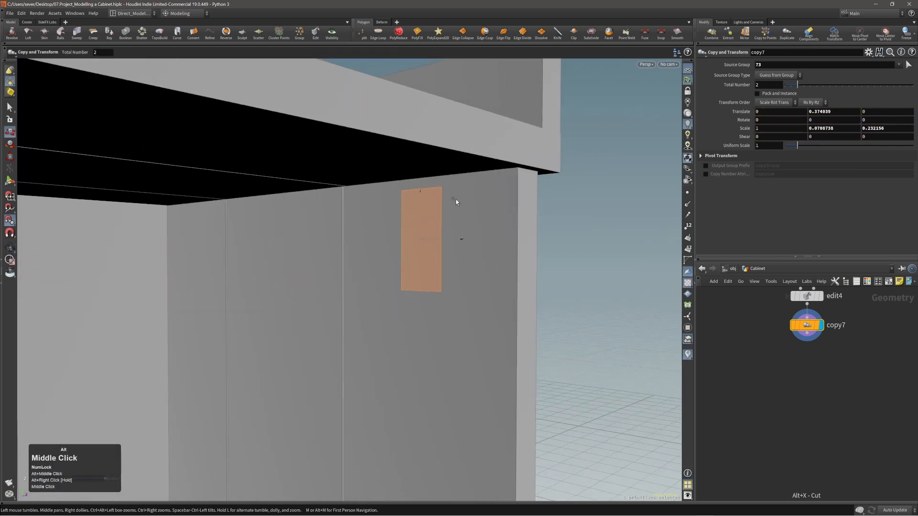
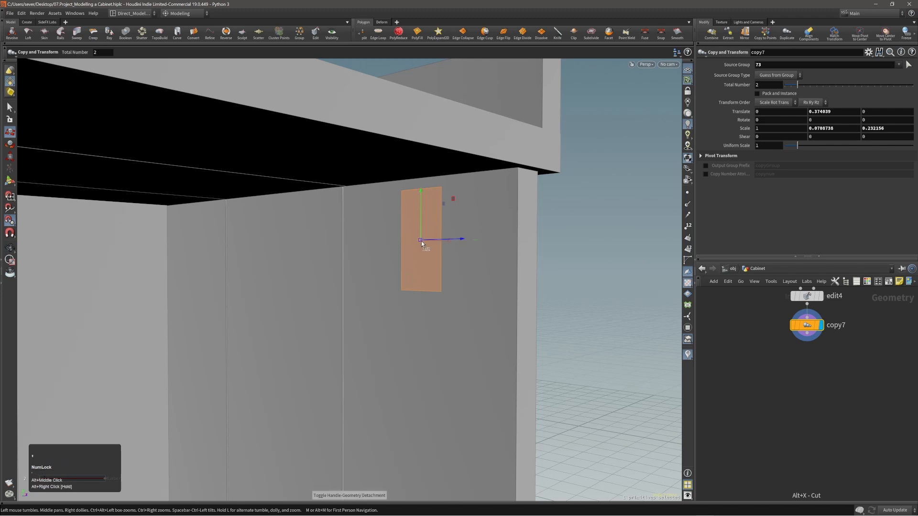
{"action": "left_click_drag", "start_coordinate": [420, 241], "coordinate": [518, 168]}
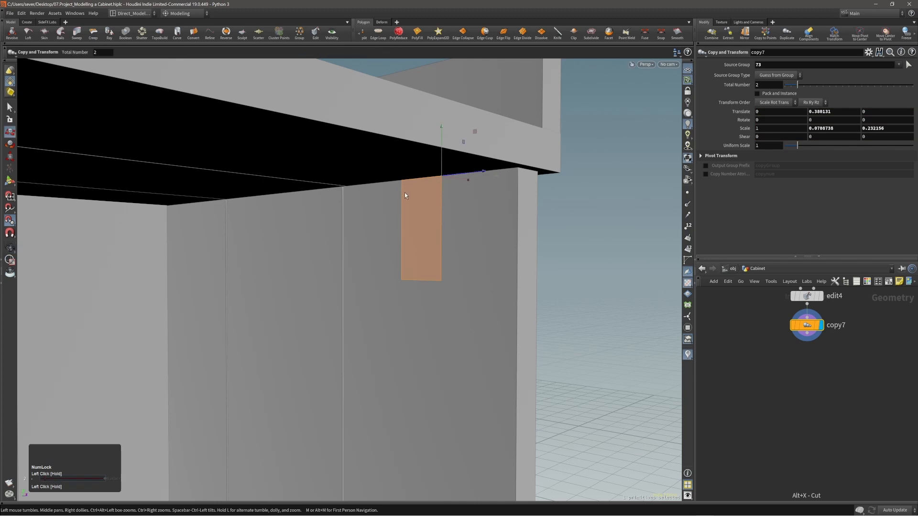
{"action": "right_click_drag", "start_coordinate": [404, 194], "coordinate": [445, 193]}
{"action": "middle_click_drag", "start_coordinate": [445, 192], "coordinate": [451, 208]}
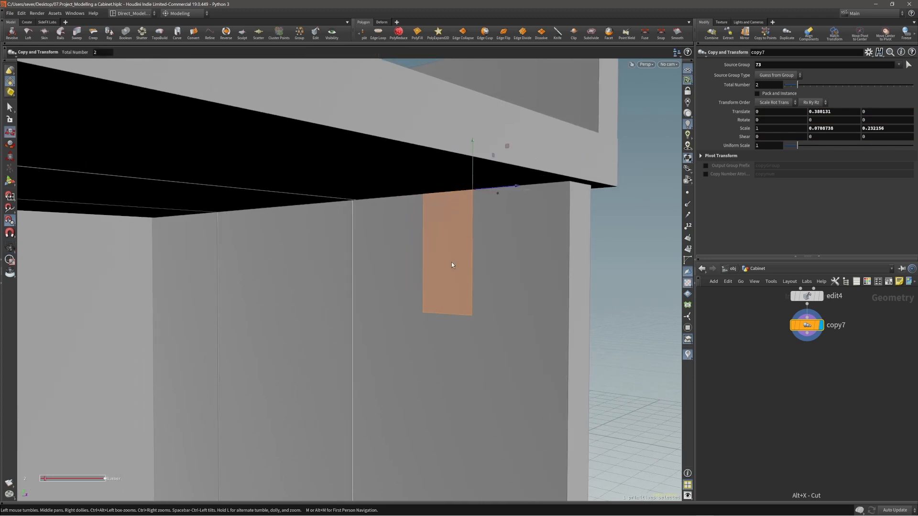
Step: Isolate the selected small upright face by showing only the selected primitives, and save the scene
{"action": "key", "text": "s"}
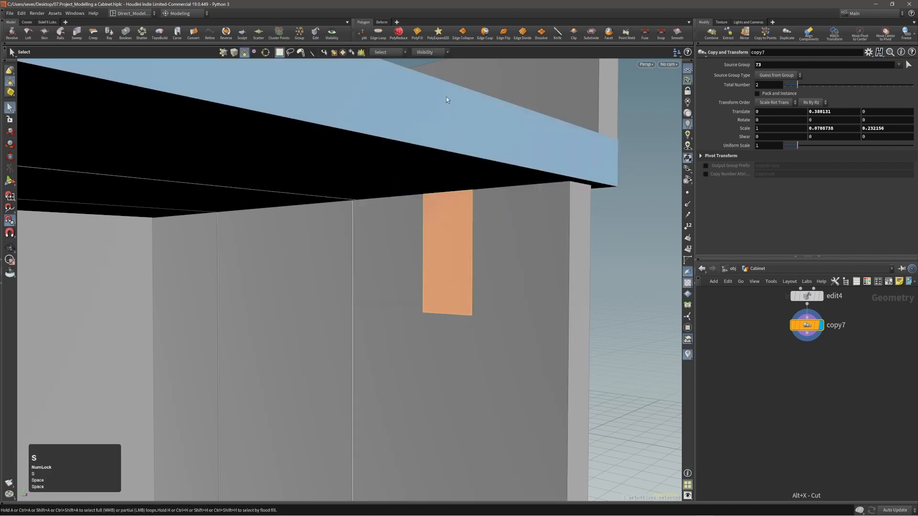
{"action": "left_click_drag", "start_coordinate": [430, 54], "coordinate": [427, 69]}
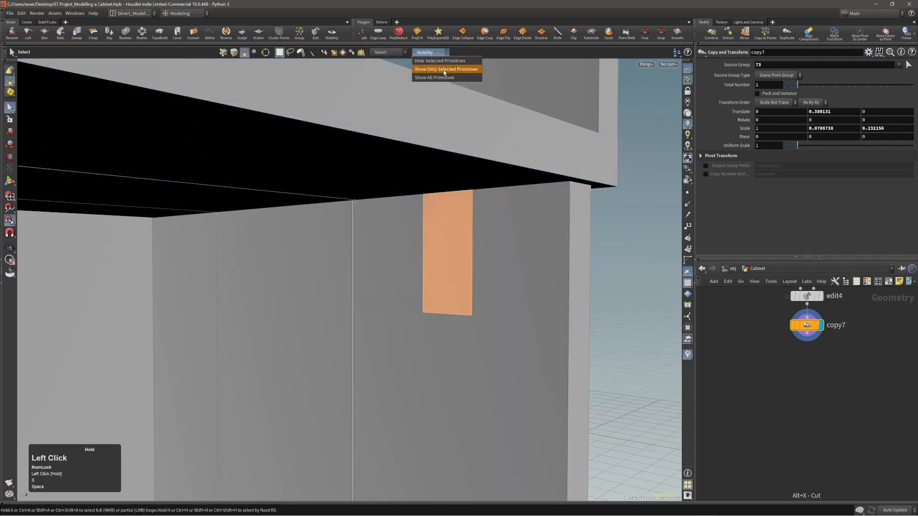
{"action": "left_click", "coordinate": [443, 70]}
{"action": "left_click_drag", "start_coordinate": [449, 227], "coordinate": [517, 230], "text": "alt"}
{"action": "right_click_drag", "start_coordinate": [516, 230], "coordinate": [483, 207], "text": "alt"}
{"action": "middle_click_drag", "start_coordinate": [483, 207], "coordinate": [437, 212], "text": "alt"}
{"action": "left_click_drag", "start_coordinate": [438, 213], "coordinate": [388, 224], "text": "alt"}
{"action": "middle_click_drag", "start_coordinate": [388, 224], "coordinate": [404, 225], "text": "alt"}
{"action": "left_click_drag", "start_coordinate": [404, 225], "coordinate": [420, 226], "text": "alt"}
{"action": "key", "text": "ctrl+s"}
{"action": "key", "text": "s"}
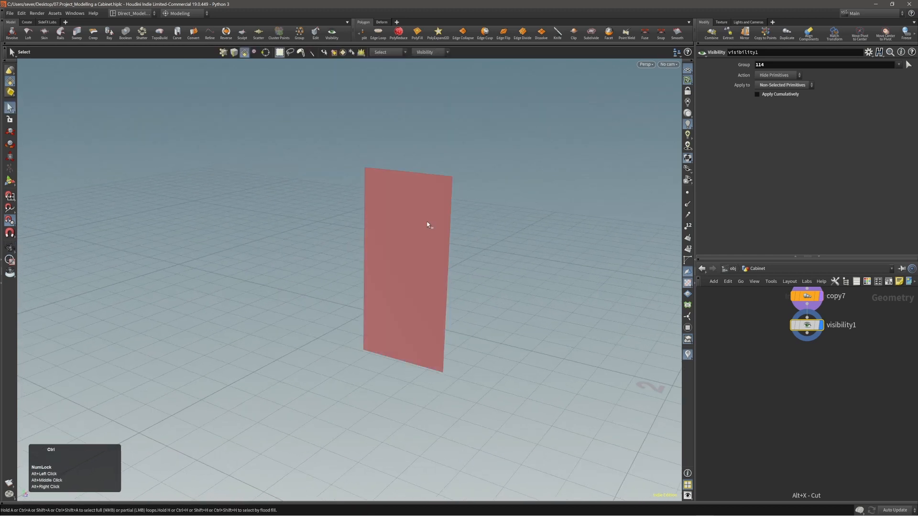
{"action": "key", "text": "Escape"}
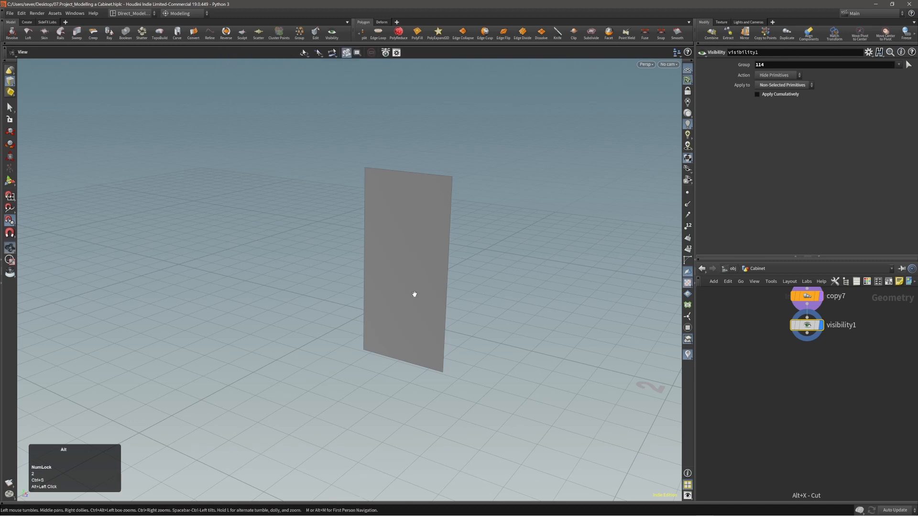
Step: Bevel the two lower corner points of the small face with PolyBevel at a distance of about 0.0082
{"action": "left_click_drag", "start_coordinate": [416, 293], "coordinate": [424, 305], "text": "alt"}
{"action": "right_click_drag", "start_coordinate": [424, 306], "coordinate": [441, 302], "text": "alt"}
{"action": "key", "text": "s"}
{"action": "left_click_drag", "start_coordinate": [325, 344], "coordinate": [466, 395]}
{"action": "key", "text": "c"}
{"action": "left_click", "coordinate": [495, 389]}
{"action": "left_click", "coordinate": [491, 357]}
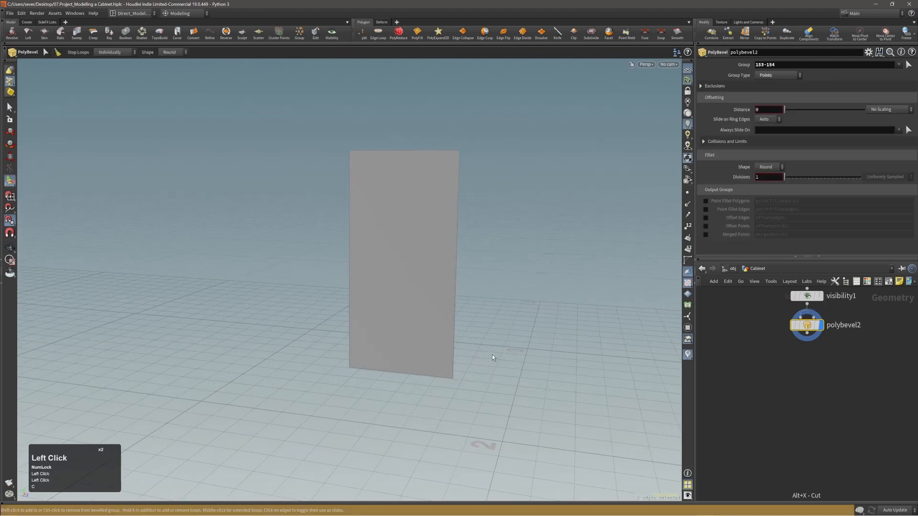
{"action": "left_click_drag", "start_coordinate": [492, 355], "coordinate": [532, 352]}
{"action": "key", "text": "Escape"}
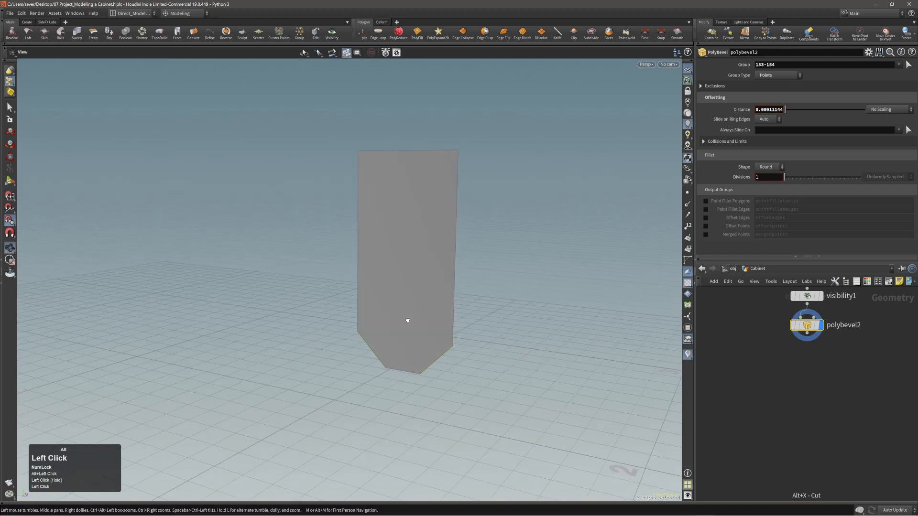
{"action": "left_click_drag", "start_coordinate": [406, 320], "coordinate": [437, 315], "text": "alt"}
{"action": "left_click_drag", "start_coordinate": [504, 327], "coordinate": [484, 331]}
{"action": "right_click_drag", "start_coordinate": [413, 306], "coordinate": [415, 314], "text": "alt"}
{"action": "left_click_drag", "start_coordinate": [415, 314], "coordinate": [414, 317], "text": "alt"}
{"action": "key", "text": "c"}
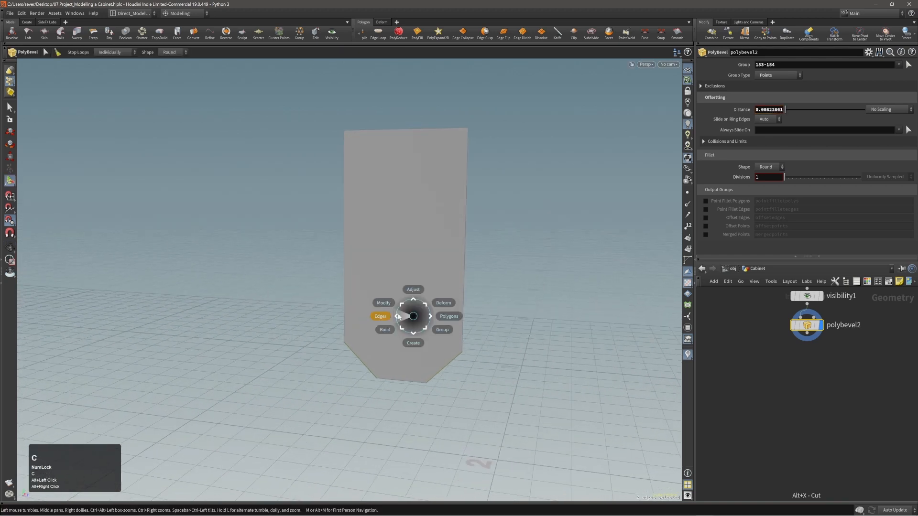
{"action": "left_click", "coordinate": [400, 315]}
{"action": "left_click", "coordinate": [382, 314]}
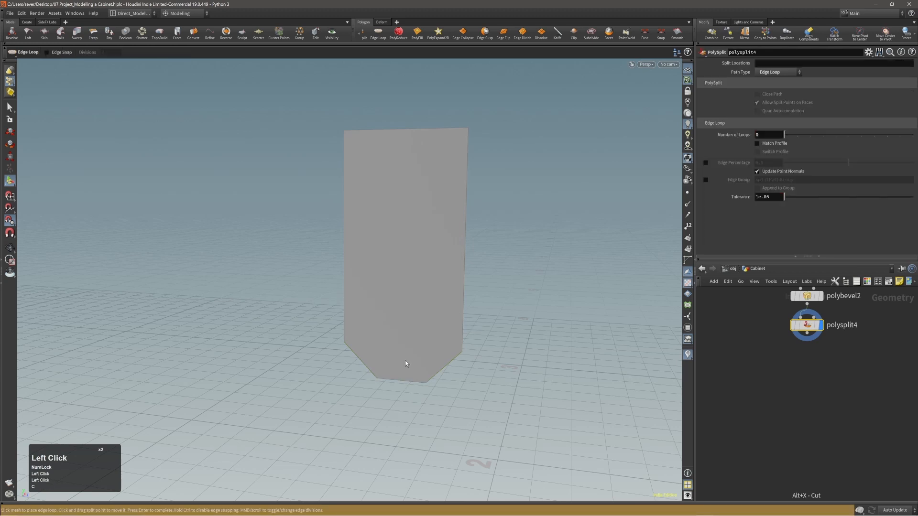
Step: Split the face straight across between the upper points of its two chamfered corners using PolySplit
{"action": "key", "text": "c"}
{"action": "left_click", "coordinate": [415, 362]}
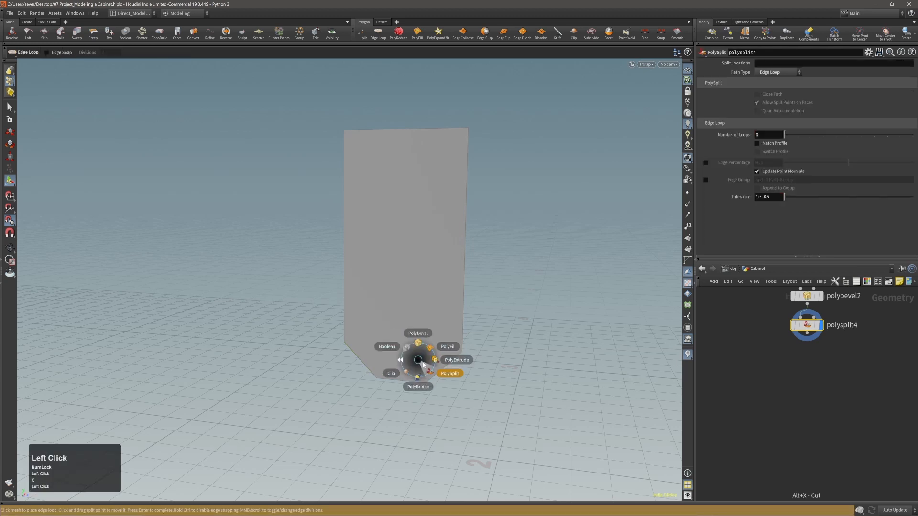
{"action": "left_click", "coordinate": [425, 363]}
{"action": "left_click", "coordinate": [343, 342]}
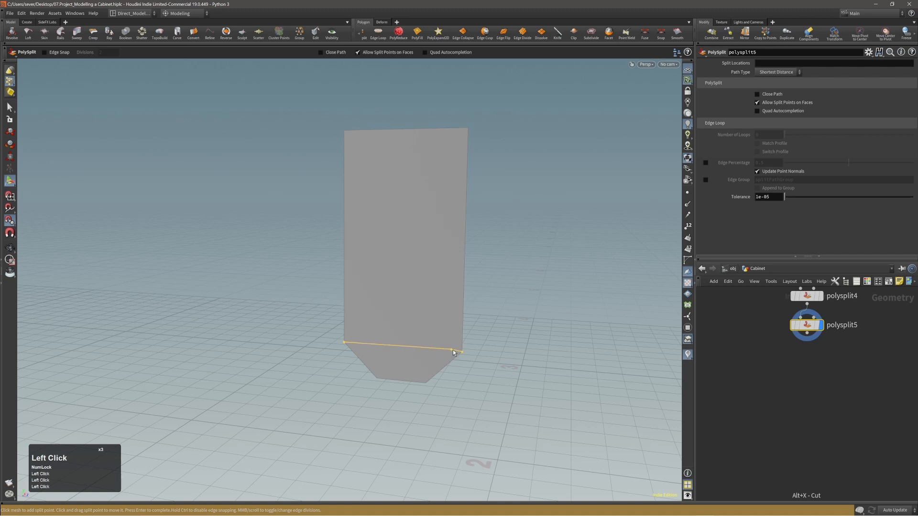
{"action": "key", "text": "ctrl+z"}
{"action": "left_click", "coordinate": [464, 353]}
{"action": "right_click", "coordinate": [475, 337], "text": "shift"}
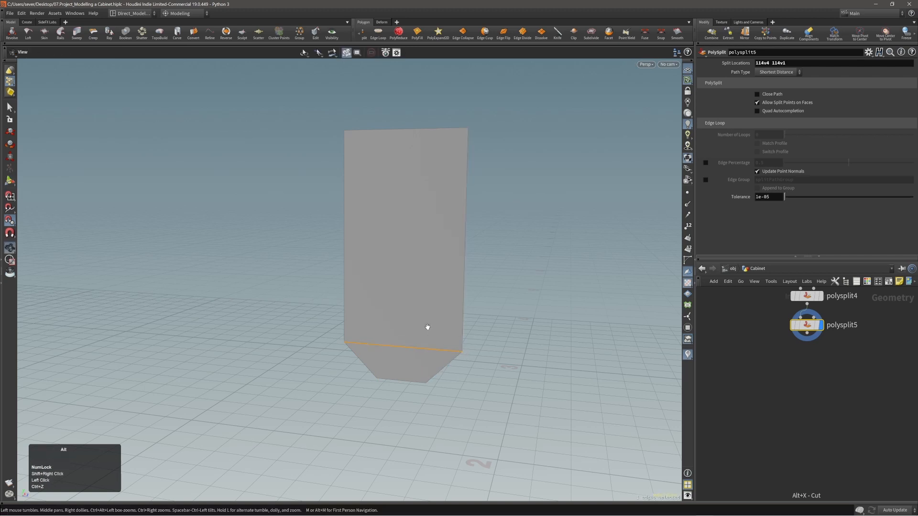
Step: Insert one vertical edge loop down the middle of the face with the Edge Loop tool
{"action": "mouse_move", "coordinate": [428, 328]}
{"action": "left_mouse_down", "text": "alt"}
{"action": "mouse_move", "coordinate": [405, 329]}
{"action": "mouse_move", "coordinate": [419, 332]}
{"action": "left_mouse_up", "text": "alt"}
{"action": "middle_click_drag", "start_coordinate": [420, 332], "coordinate": [379, 334], "text": "alt"}
{"action": "right_click_drag", "start_coordinate": [379, 335], "coordinate": [378, 334], "text": "alt"}
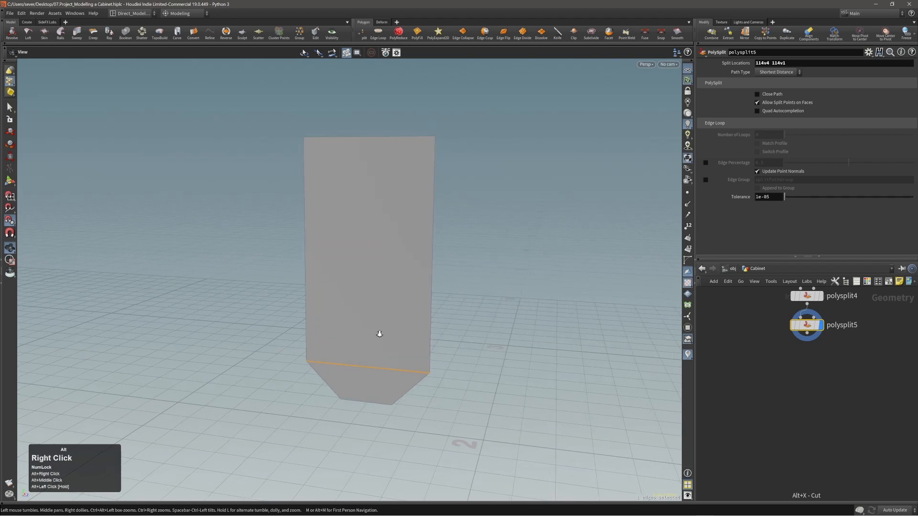
{"action": "key", "text": "c"}
{"action": "left_click", "coordinate": [369, 332]}
{"action": "left_click", "coordinate": [368, 359]}
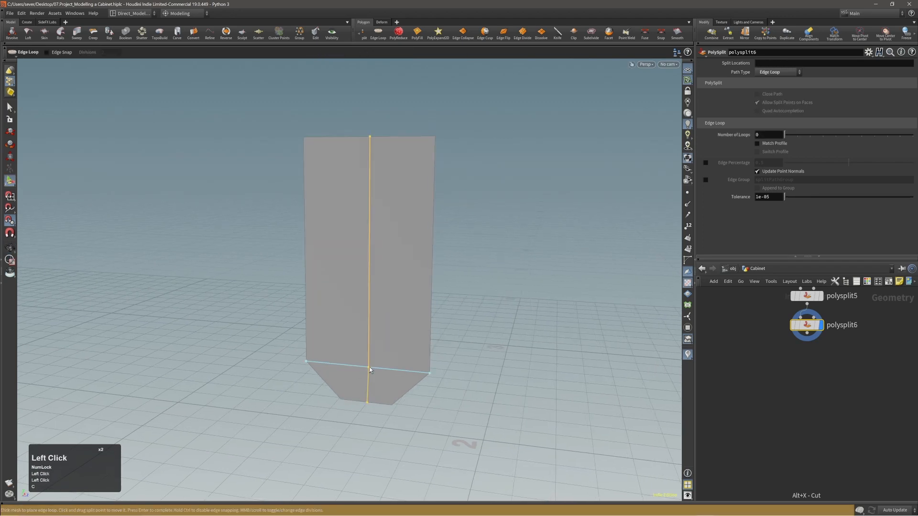
{"action": "left_click", "coordinate": [369, 367]}
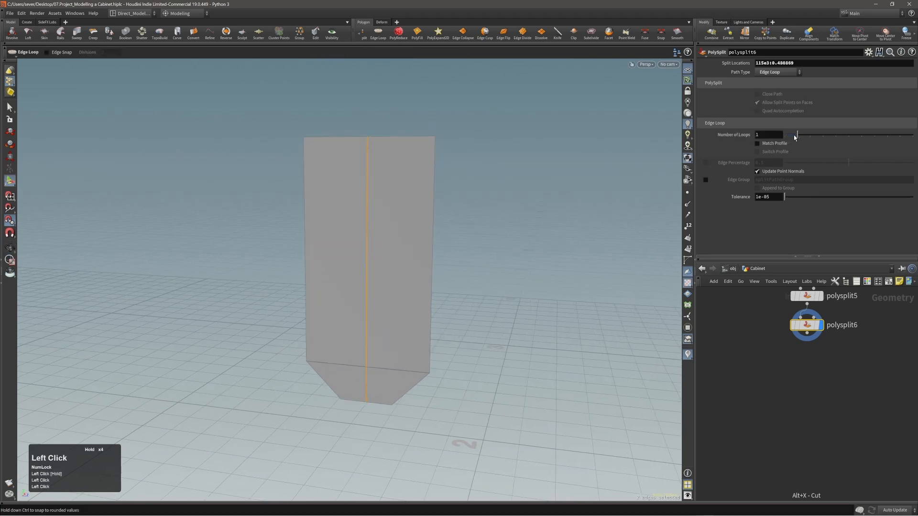
Step: Turn off point snapping and insert a horizontal edge loop across the upper section, about 0.62 along the vertical centre edge
{"action": "left_click_drag", "start_coordinate": [366, 291], "coordinate": [342, 303], "text": "alt"}
{"action": "right_click_drag", "start_coordinate": [342, 303], "coordinate": [385, 283], "text": "alt"}
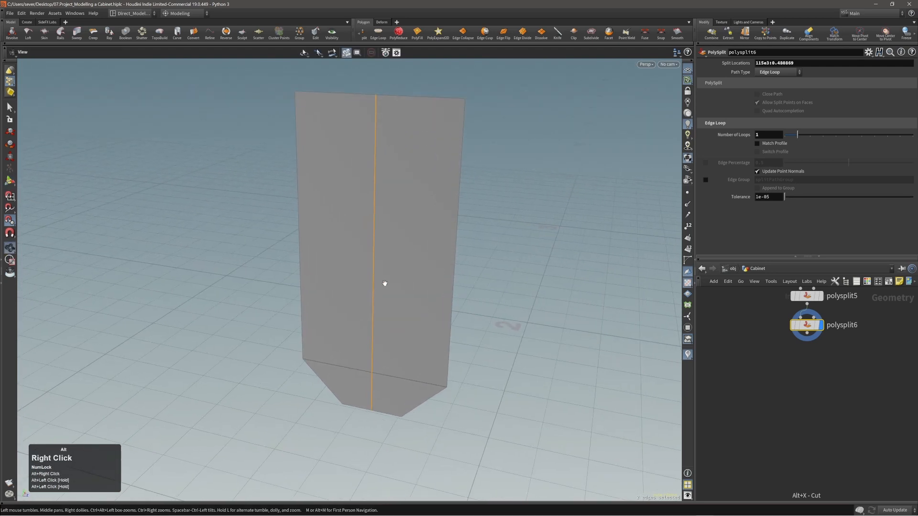
{"action": "middle_click_drag", "start_coordinate": [385, 284], "coordinate": [382, 274], "text": "alt"}
{"action": "left_click_drag", "start_coordinate": [374, 292], "coordinate": [369, 279], "text": "alt"}
{"action": "key", "text": "x"}
{"action": "left_click", "coordinate": [363, 280]}
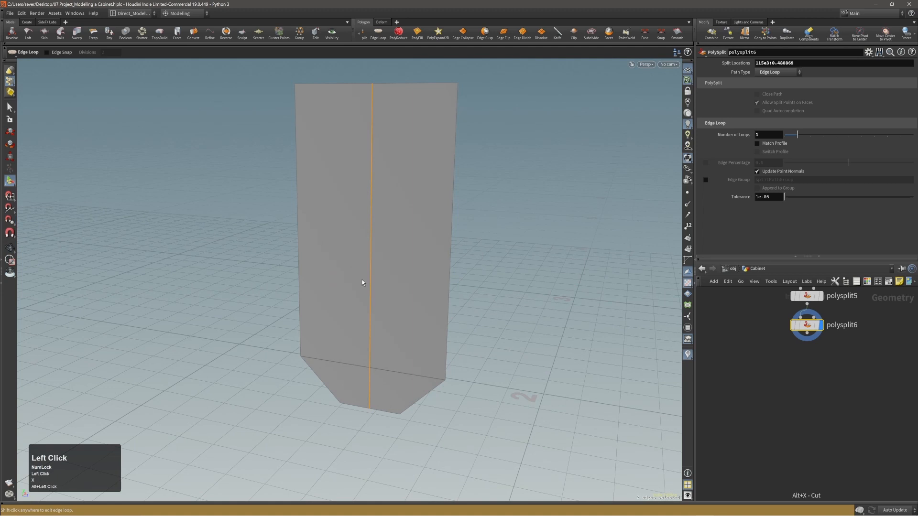
{"action": "key", "text": "c"}
{"action": "left_click", "coordinate": [353, 279]}
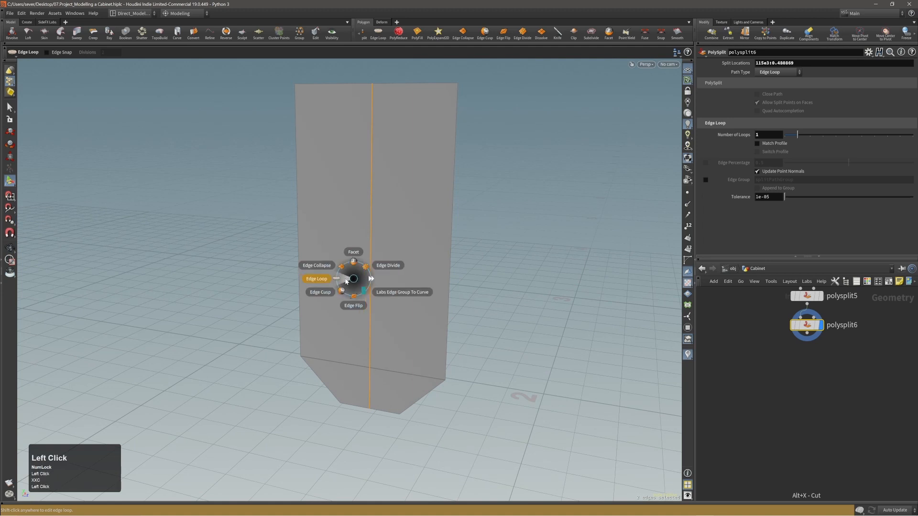
{"action": "left_click", "coordinate": [345, 279]}
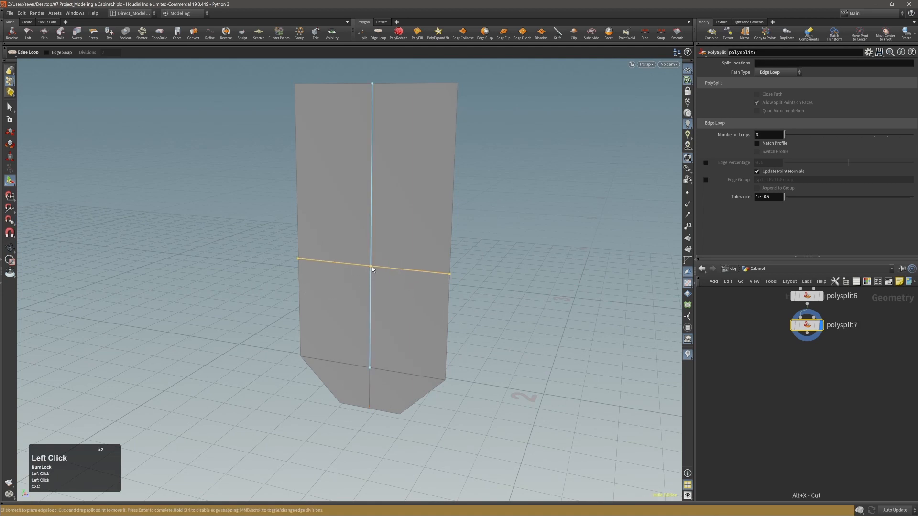
{"action": "left_click", "coordinate": [372, 269]}
Step: Bevel the point where the vertical and new horizontal loops cross, at a distance of about 0.0042
{"action": "key", "text": "1"}
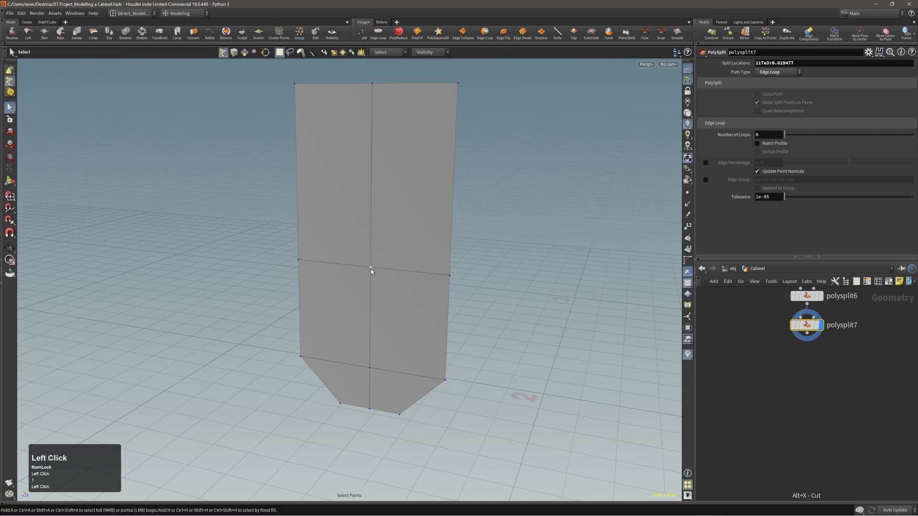
{"action": "key", "text": "c"}
{"action": "left_click", "coordinate": [388, 294]}
{"action": "left_click", "coordinate": [384, 280]}
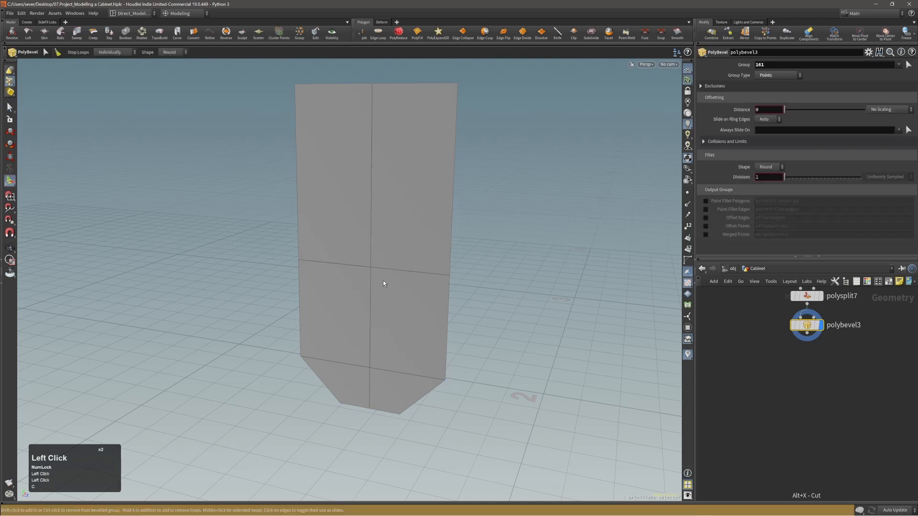
{"action": "right_click_drag", "start_coordinate": [383, 280], "coordinate": [376, 273], "text": "alt"}
{"action": "left_click_drag", "start_coordinate": [376, 273], "coordinate": [555, 266], "text": "alt"}
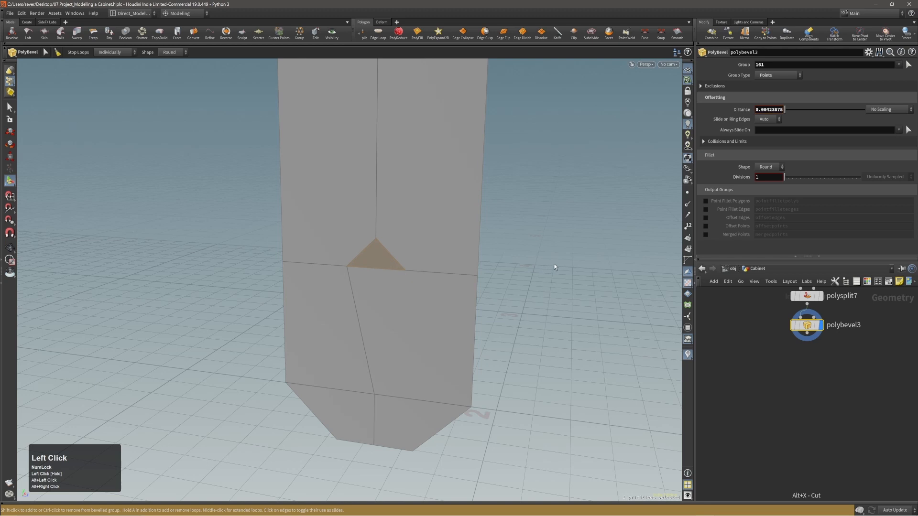
Step: Set the centre point bevel to Always slide on ring edges and give its fillet 5 divisions
{"action": "left_click", "coordinate": [774, 119]}
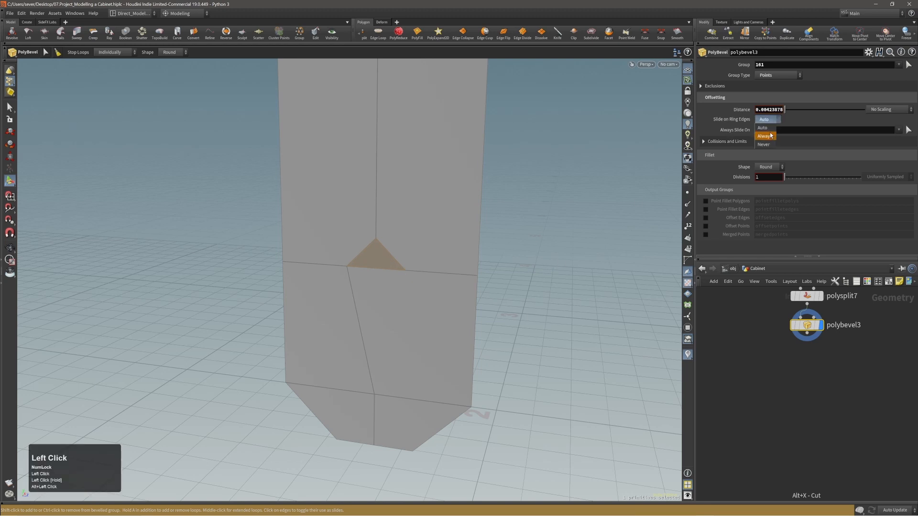
{"action": "left_click", "coordinate": [766, 136]}
{"action": "left_click_drag", "start_coordinate": [789, 180], "coordinate": [796, 179]}
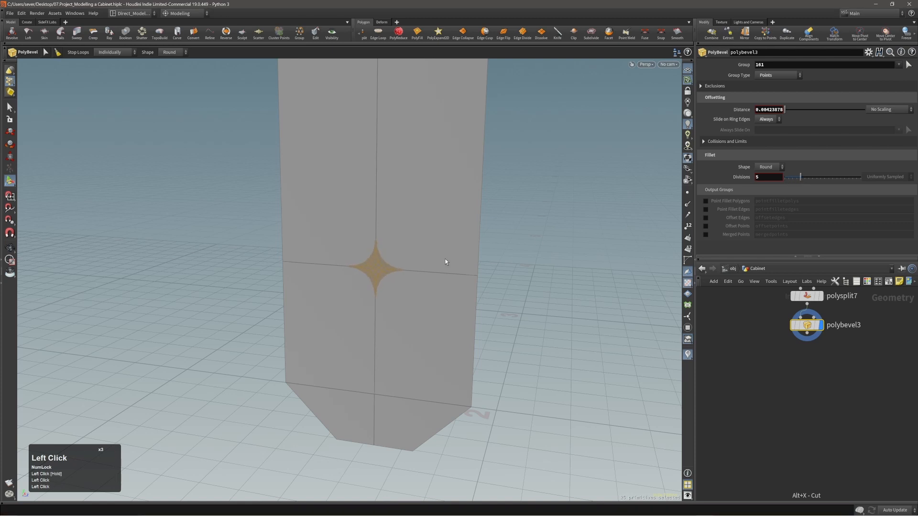
Step: Select all the small faces of the star-shaped bevel patch and reshape them with Edit's Make Circle
{"action": "right_click_drag", "start_coordinate": [367, 273], "coordinate": [396, 269], "text": "alt"}
{"action": "middle_click_drag", "start_coordinate": [397, 269], "coordinate": [388, 239], "text": "alt"}
{"action": "key", "text": "3"}
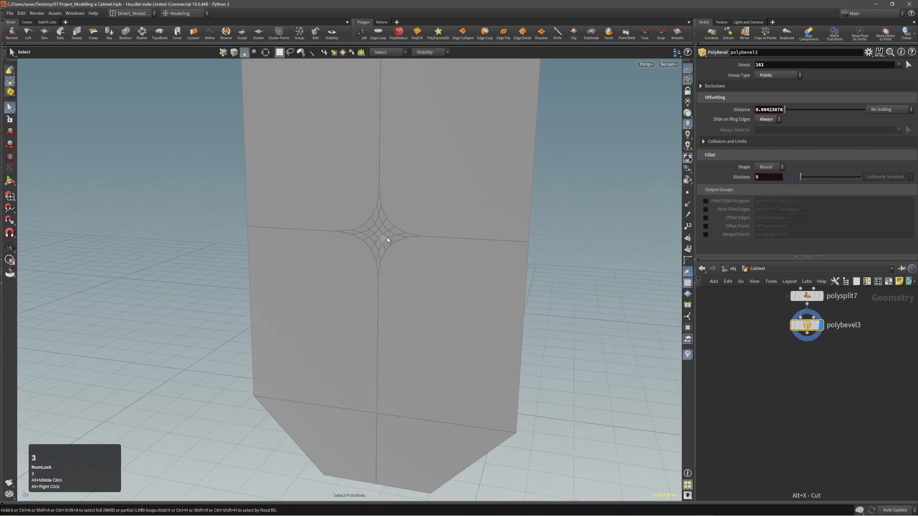
{"action": "left_click", "coordinate": [381, 233]}
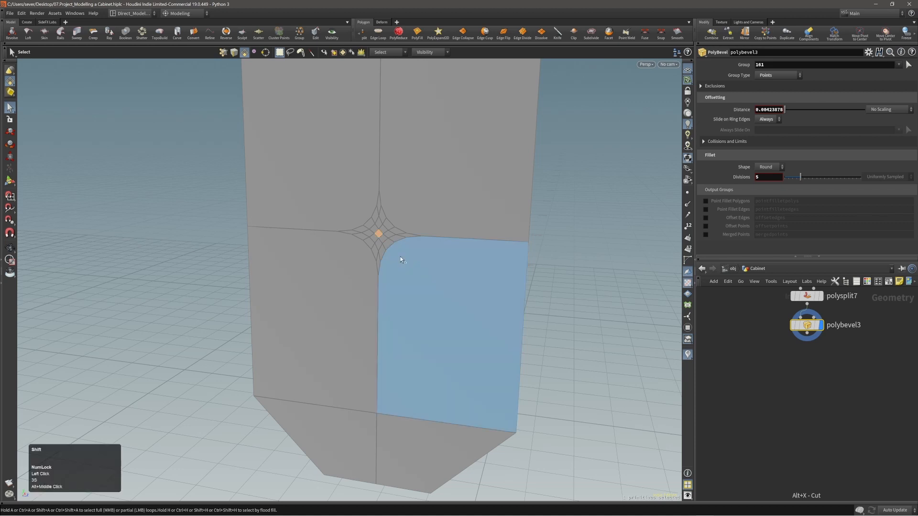
{"action": "key", "text": "shift+g"}
{"action": "key", "text": "shift+g"}
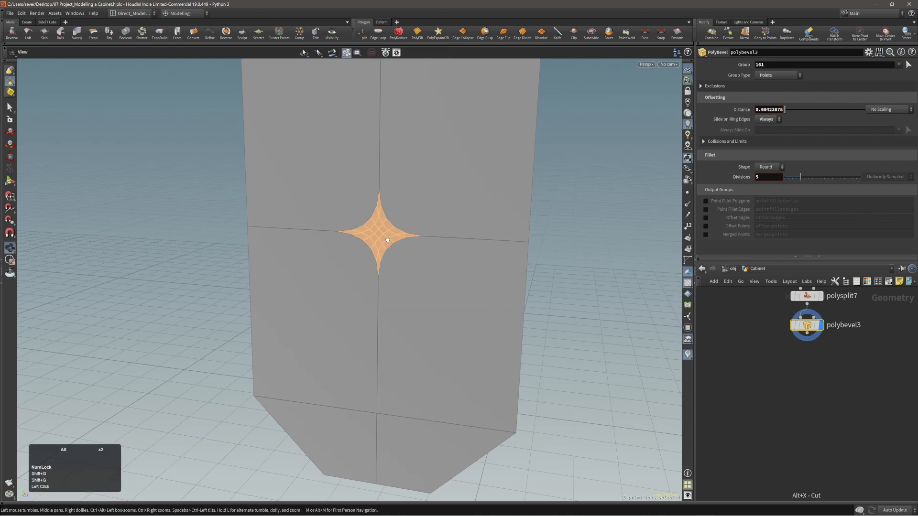
{"action": "left_click_drag", "start_coordinate": [401, 257], "coordinate": [393, 241], "text": "alt"}
{"action": "scroll", "coordinate": [393, 240], "scroll_direction": "down", "scroll_amount": 3}
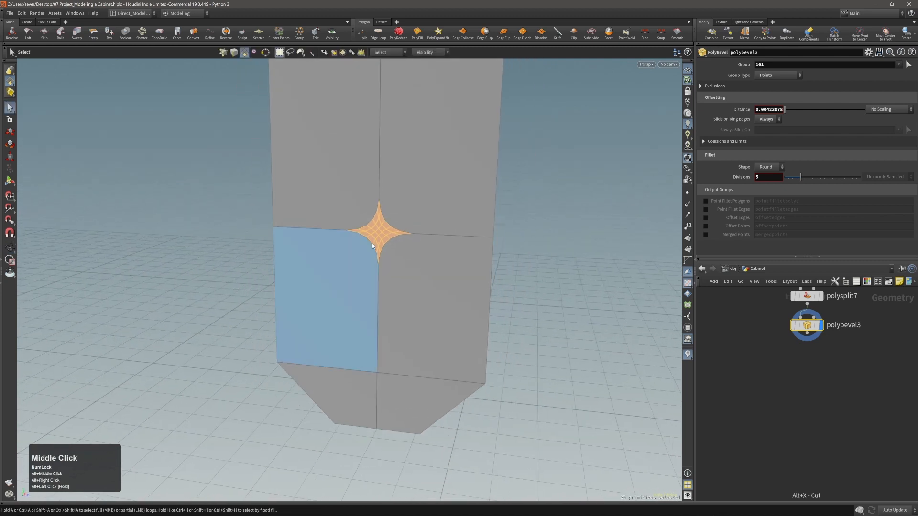
{"action": "key", "text": "t"}
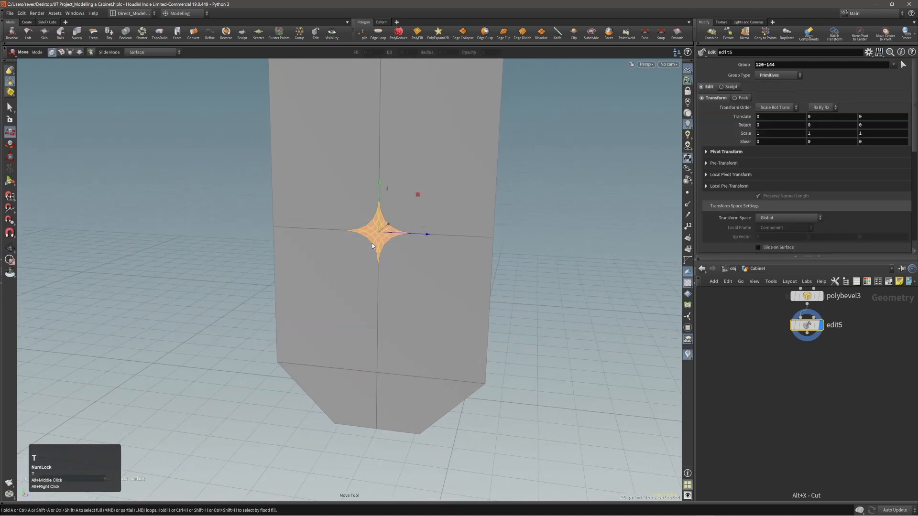
{"action": "left_click_drag", "start_coordinate": [416, 234], "coordinate": [452, 232], "text": "alt"}
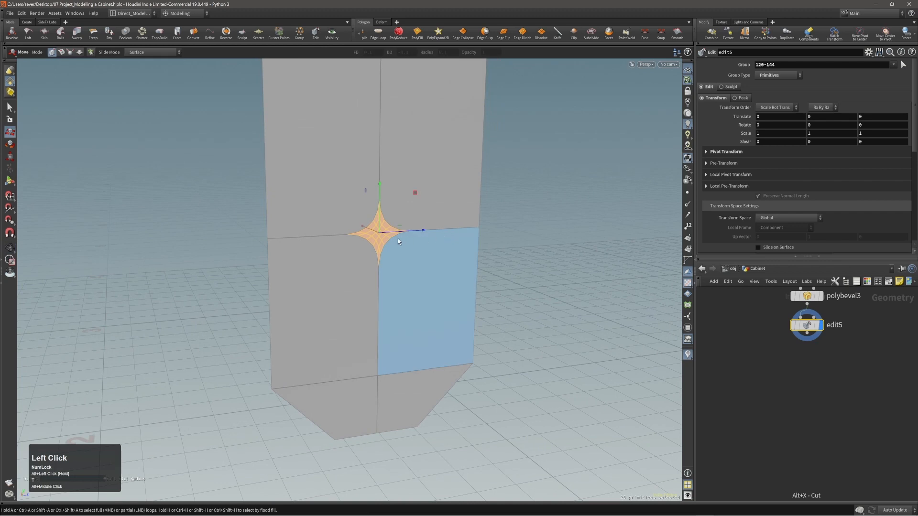
{"action": "key", "text": "shift+c"}
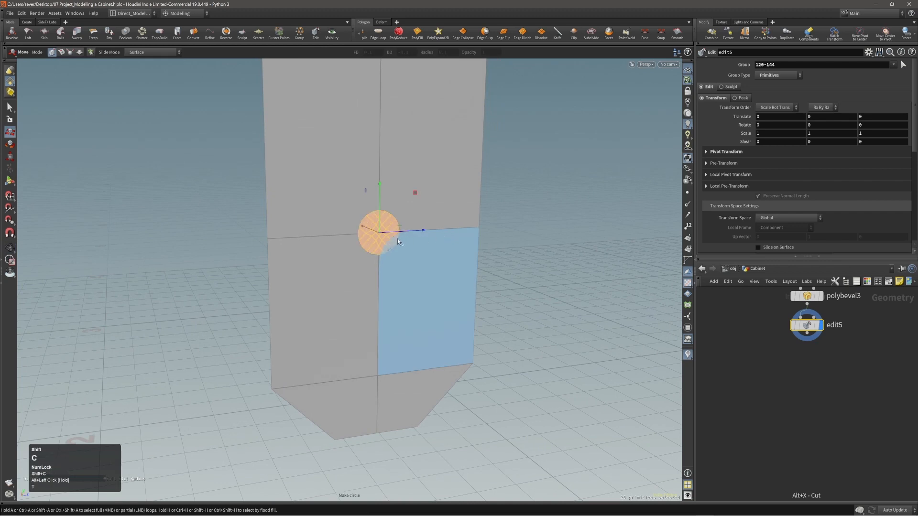
Step: Delete the circular patch of faces to leave a round hole in the board face
{"action": "right_click_drag", "start_coordinate": [384, 238], "coordinate": [365, 240], "text": "alt"}
{"action": "left_click_drag", "start_coordinate": [365, 240], "coordinate": [340, 251], "text": "alt"}
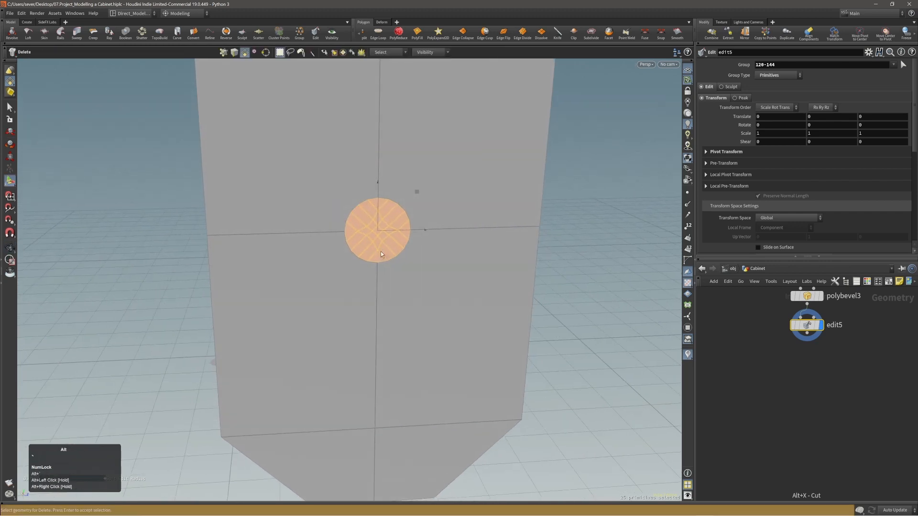
{"action": "key", "text": "Delete"}
{"action": "right_click_drag", "start_coordinate": [402, 222], "coordinate": [397, 236], "text": "alt"}
{"action": "left_click_drag", "start_coordinate": [397, 235], "coordinate": [389, 224], "text": "alt"}
{"action": "right_click_drag", "start_coordinate": [389, 225], "coordinate": [403, 216], "text": "alt"}
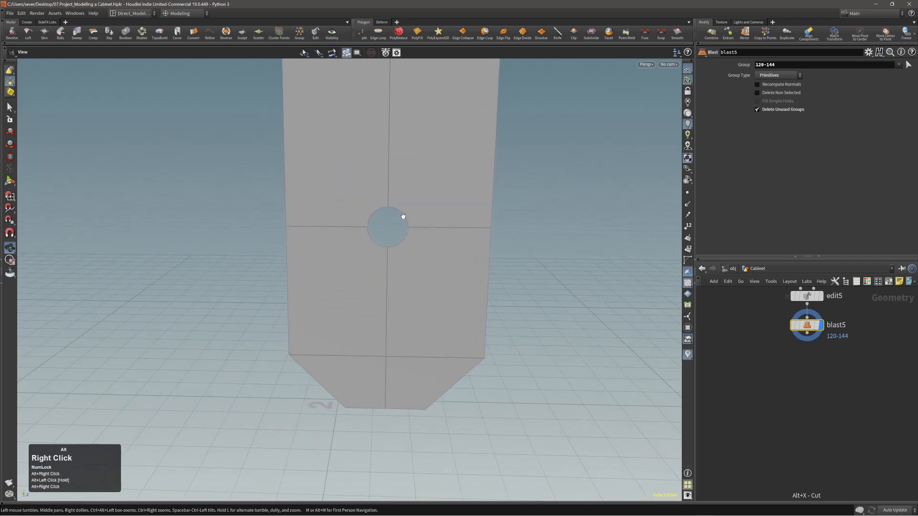
Step: Frame the whole board face in all four views and show the Right view full size
{"action": "middle_click_drag", "start_coordinate": [404, 216], "coordinate": [402, 229], "text": "alt"}
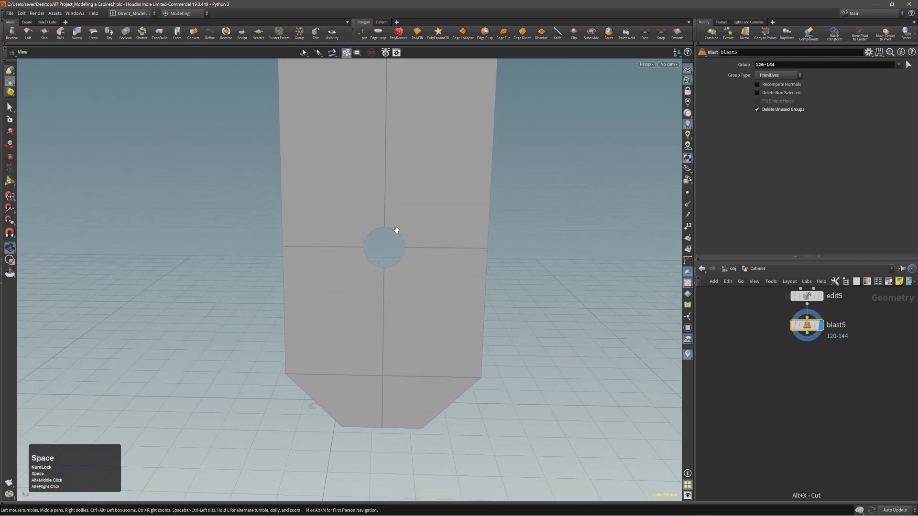
{"action": "key", "text": "space+b"}
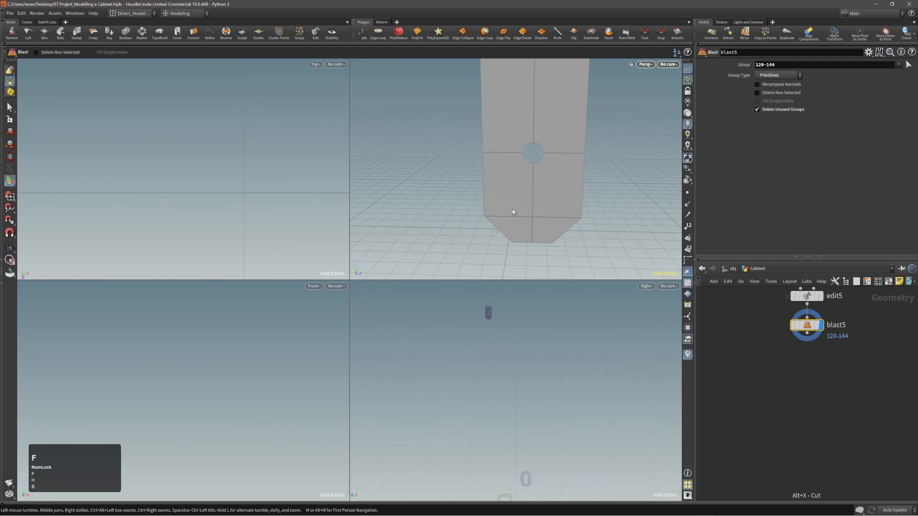
{"action": "mouse_move", "coordinate": [349, 229]}
{"action": "left_mouse_down"}
{"action": "mouse_move", "coordinate": [532, 230]}
{"action": "mouse_move", "coordinate": [365, 235]}
{"action": "left_mouse_up"}
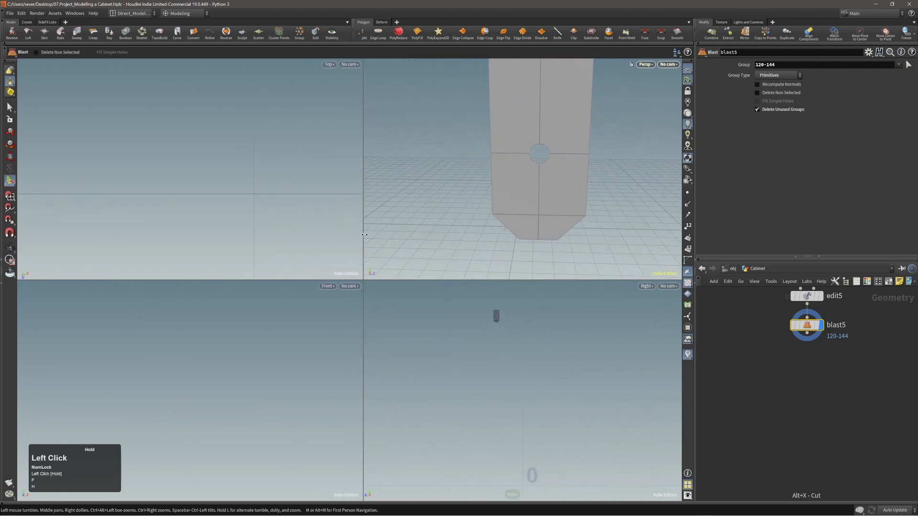
{"action": "double_click", "coordinate": [517, 204]}
{"action": "key", "text": "space+f"}
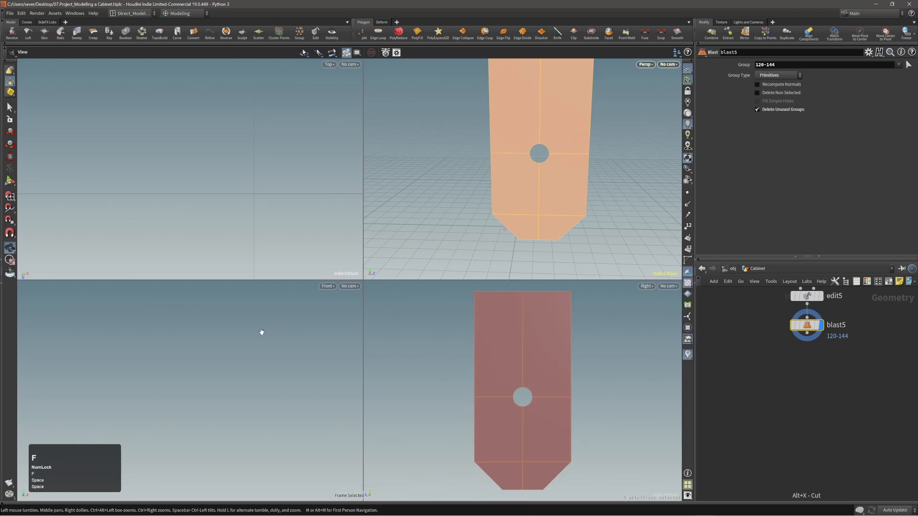
{"action": "key", "text": "space+f"}
{"action": "key", "text": "space+f"}
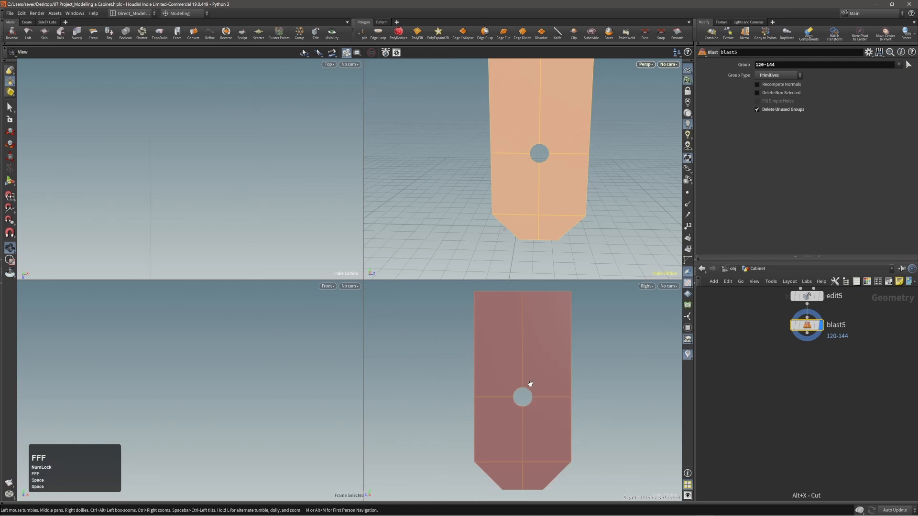
{"action": "key", "text": "space+b"}
{"action": "middle_click_drag", "start_coordinate": [365, 322], "coordinate": [371, 318]}
{"action": "right_click_drag", "start_coordinate": [371, 317], "coordinate": [380, 286]}
{"action": "left_click", "coordinate": [380, 284]}
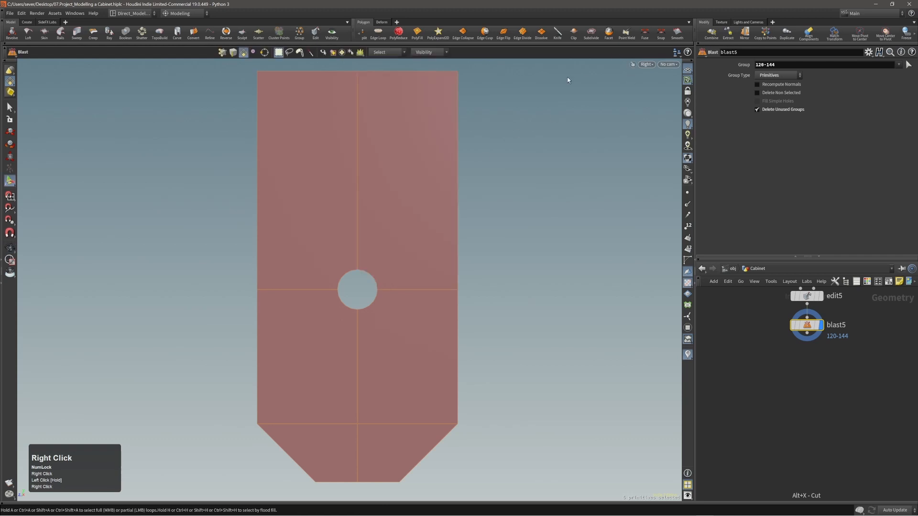
Step: Knife all the board's faces horizontally through the vertices on the upper half of the hole's rim, using point snapping
{"action": "left_click", "coordinate": [415, 163]}
{"action": "double_click", "coordinate": [414, 162]}
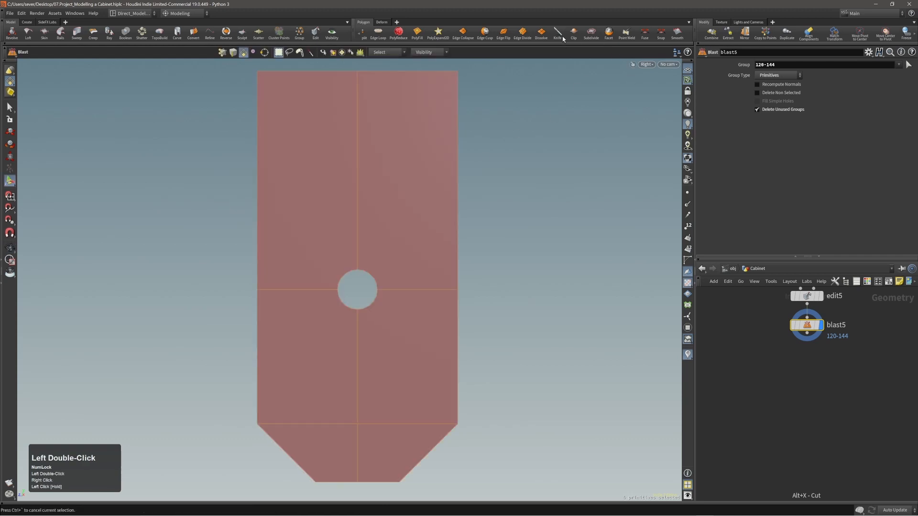
{"action": "left_click", "coordinate": [400, 184]}
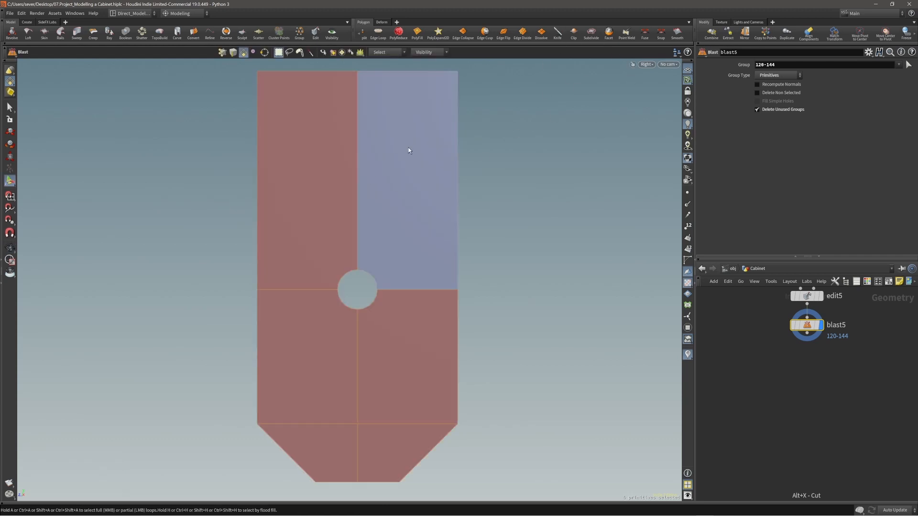
{"action": "left_click", "coordinate": [557, 34]}
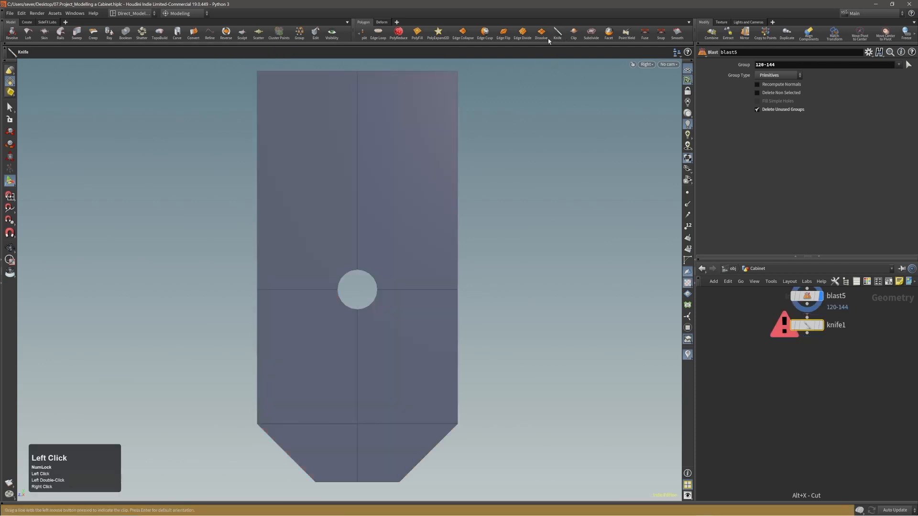
{"action": "key", "text": "x"}
{"action": "left_click", "coordinate": [339, 272]}
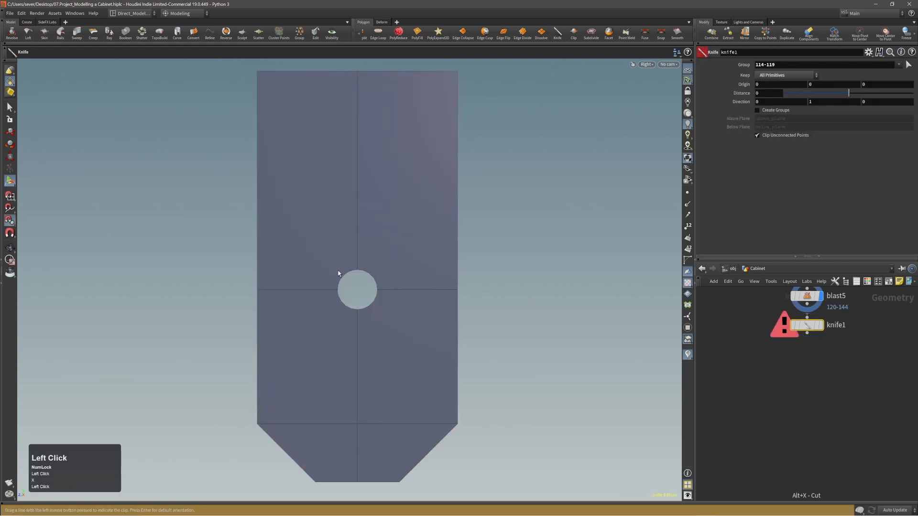
{"action": "middle_click_drag", "start_coordinate": [340, 271], "coordinate": [355, 267], "text": "alt"}
{"action": "right_click_drag", "start_coordinate": [355, 268], "coordinate": [639, 252], "text": "alt"}
{"action": "middle_click_drag", "start_coordinate": [398, 261], "coordinate": [436, 268], "text": "alt"}
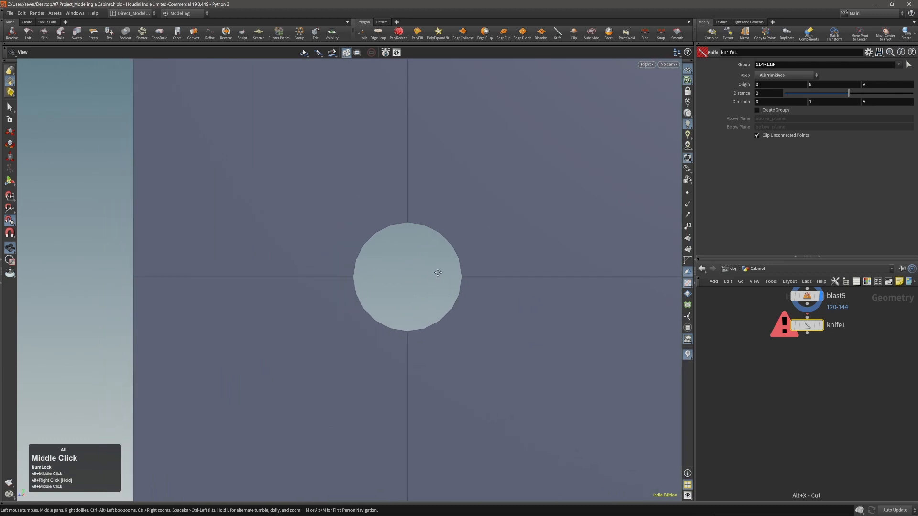
{"action": "mouse_move", "coordinate": [392, 225]}
{"action": "left_mouse_down"}
{"action": "mouse_move", "coordinate": [425, 224]}
{"action": "mouse_move", "coordinate": [450, 244]}
{"action": "left_mouse_up"}
{"action": "key", "text": "q"}
{"action": "key", "text": "q"}
{"action": "left_click", "coordinate": [362, 243]}
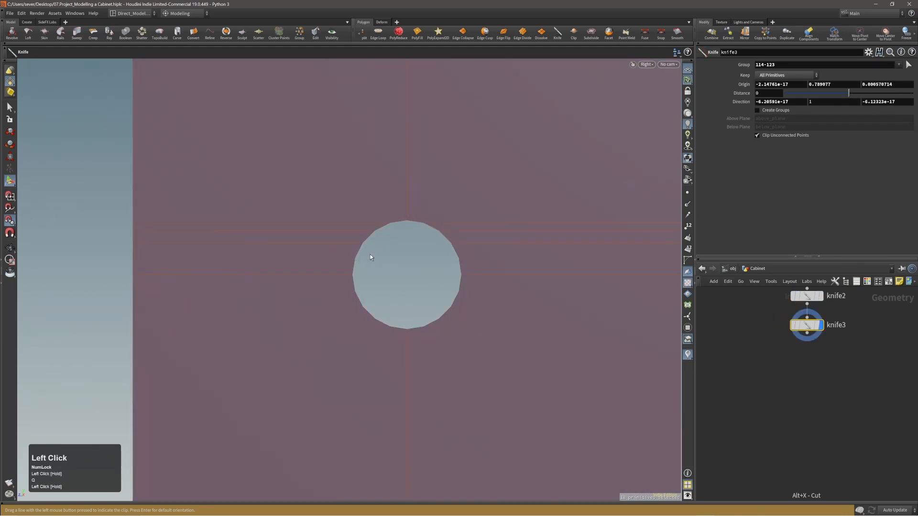
{"action": "key", "text": "q"}
{"action": "left_click", "coordinate": [356, 259]}
{"action": "key", "text": "q"}
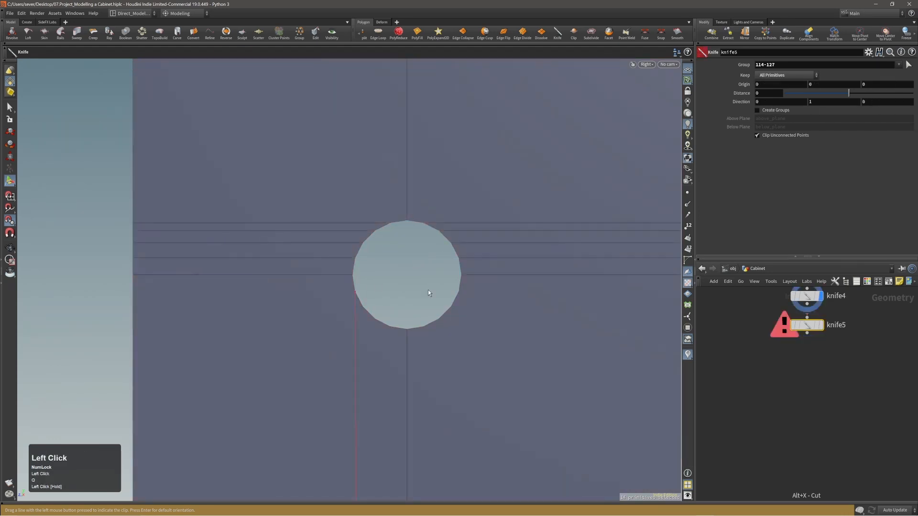
Step: Knife the board's faces horizontally through the hole's lower rim vertices and vertically through the vertices beside its centre line
{"action": "left_click_drag", "start_coordinate": [356, 292], "coordinate": [460, 292]}
{"action": "key", "text": "q"}
{"action": "left_click_drag", "start_coordinate": [363, 307], "coordinate": [423, 328]}
{"action": "key", "text": "q"}
{"action": "key", "text": "q"}
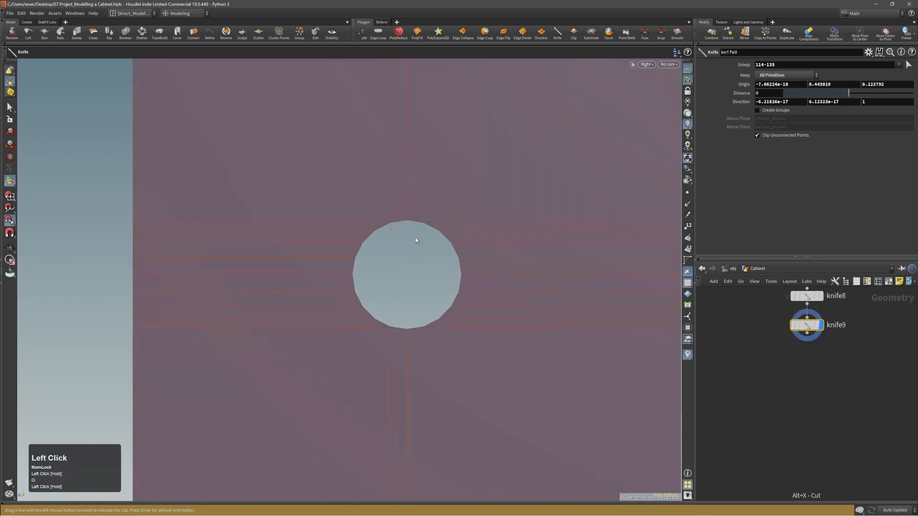
{"action": "right_click_drag", "start_coordinate": [415, 237], "coordinate": [338, 304]}
{"action": "left_click_drag", "start_coordinate": [338, 304], "coordinate": [416, 242]}
{"action": "right_click_drag", "start_coordinate": [416, 242], "coordinate": [450, 233]}
{"action": "middle_click_drag", "start_coordinate": [450, 233], "coordinate": [443, 248]}
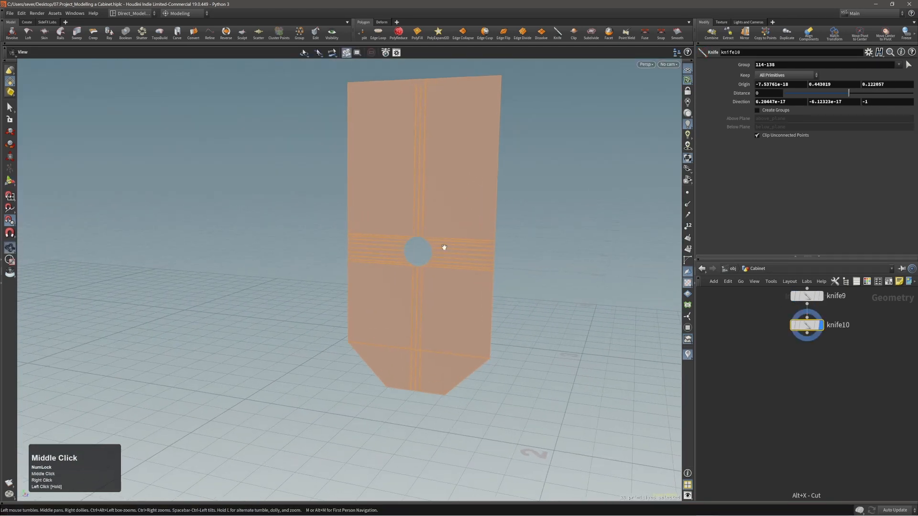
Step: Convert the selection to points and fuse them with a snap distance of 0.0001
{"action": "mouse_move", "coordinate": [443, 248]}
{"action": "right_mouse_down"}
{"action": "mouse_move", "coordinate": [502, 220]}
{"action": "mouse_move", "coordinate": [432, 238]}
{"action": "right_mouse_up"}
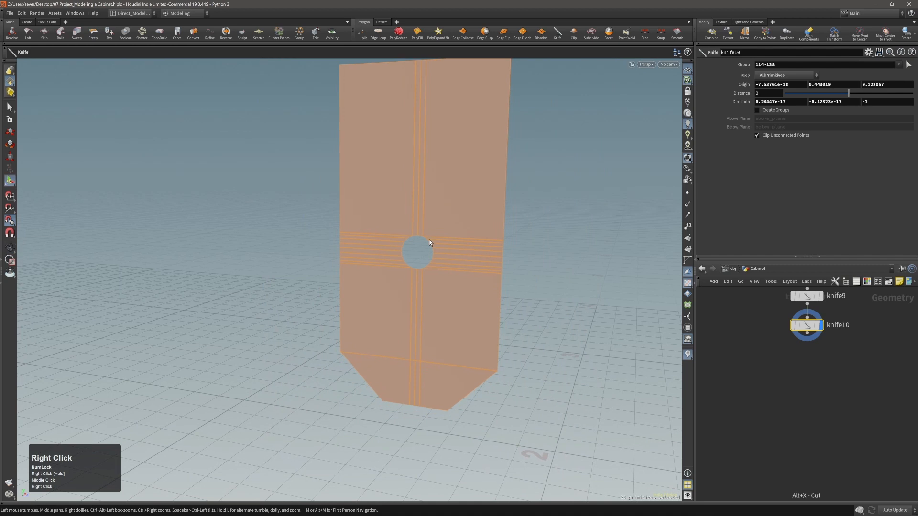
{"action": "key", "text": "3"}
{"action": "key", "text": "1"}
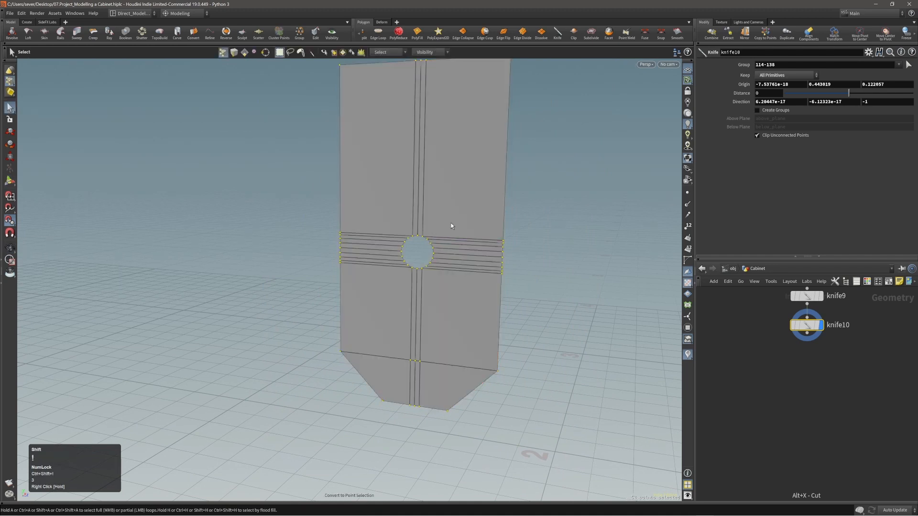
{"action": "right_click_drag", "start_coordinate": [451, 225], "coordinate": [443, 220]}
{"action": "middle_click_drag", "start_coordinate": [443, 220], "coordinate": [417, 263]}
{"action": "right_click_drag", "start_coordinate": [418, 263], "coordinate": [415, 268]}
{"action": "key", "text": "space"}
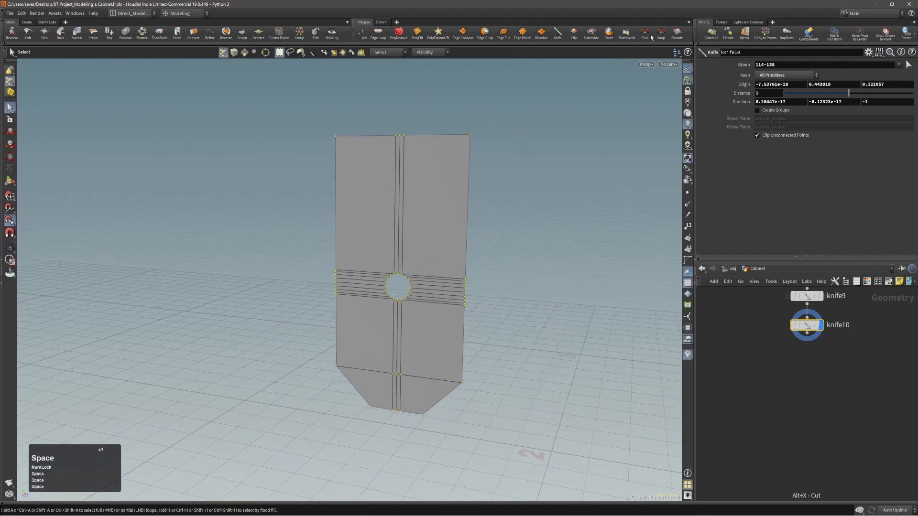
{"action": "left_click", "coordinate": [644, 34]}
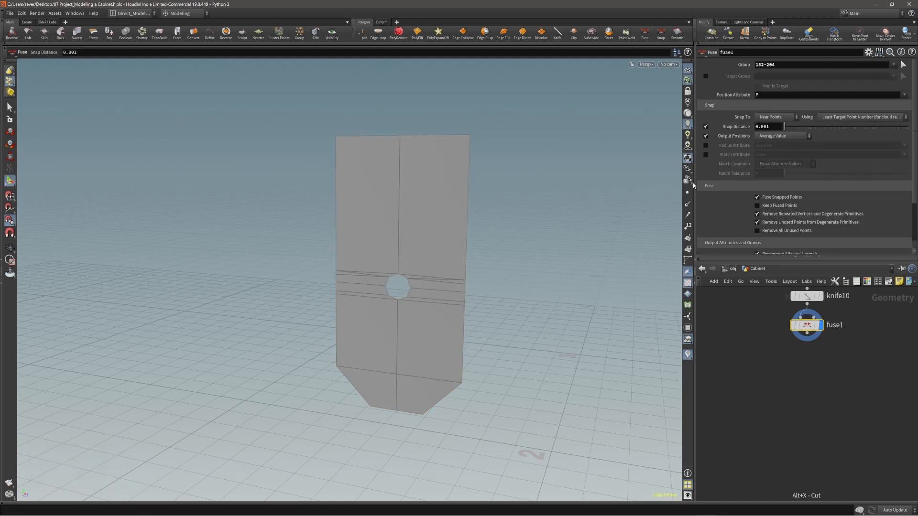
{"action": "double_click", "coordinate": [764, 126]}
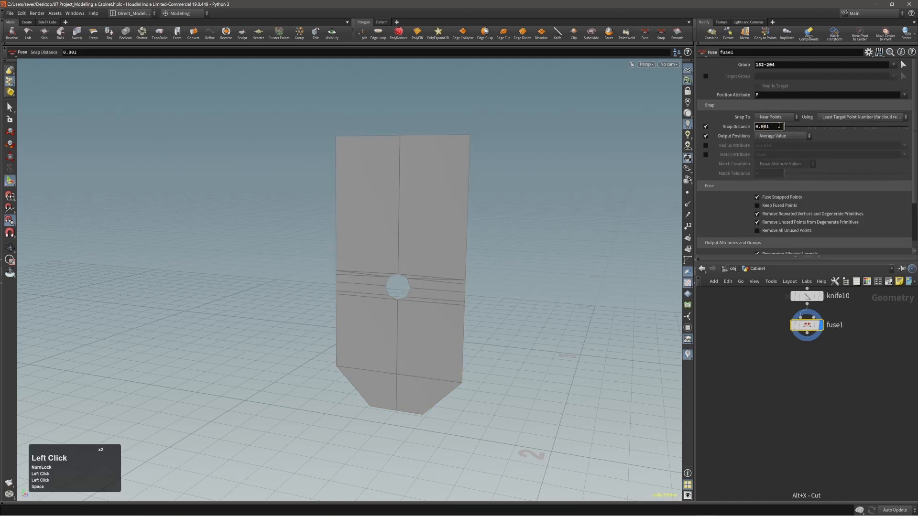
{"action": "type", "text": "0"}
{"action": "key", "text": "Return"}
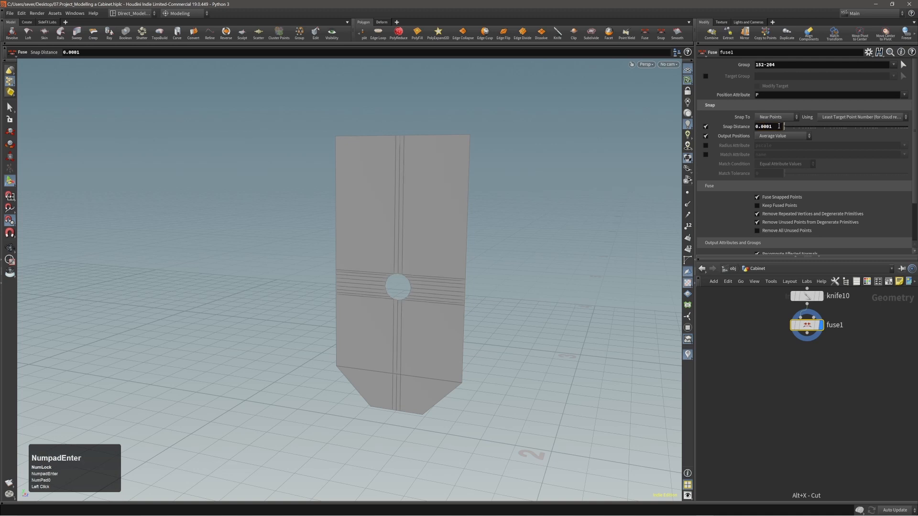
Step: Examine how the knife cuts meet the hole's rim and select the hole's edge loop
{"action": "key", "text": "space"}
{"action": "right_click_drag", "start_coordinate": [429, 307], "coordinate": [440, 291]}
{"action": "left_click_drag", "start_coordinate": [441, 291], "coordinate": [402, 301]}
{"action": "key", "text": "space"}
{"action": "key", "text": "space"}
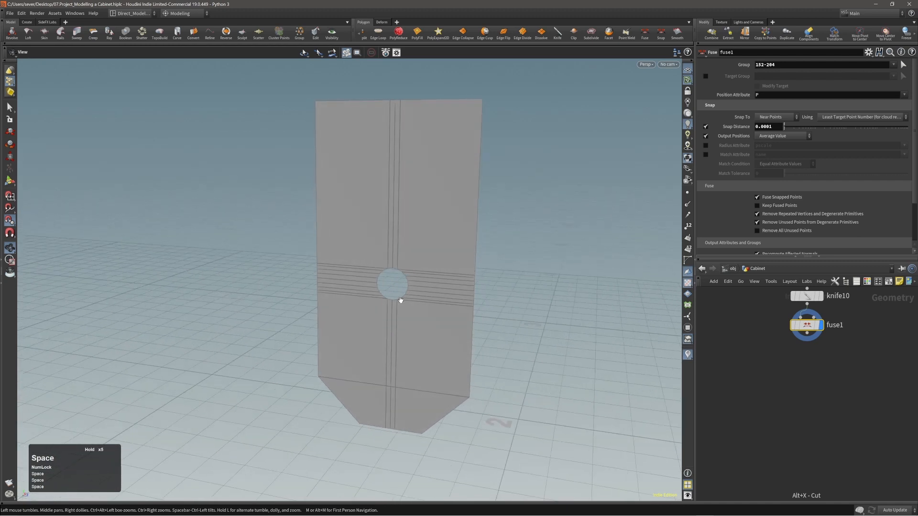
{"action": "right_click_drag", "start_coordinate": [418, 289], "coordinate": [432, 288]}
{"action": "key", "text": "space"}
{"action": "left_click_drag", "start_coordinate": [431, 288], "coordinate": [403, 270]}
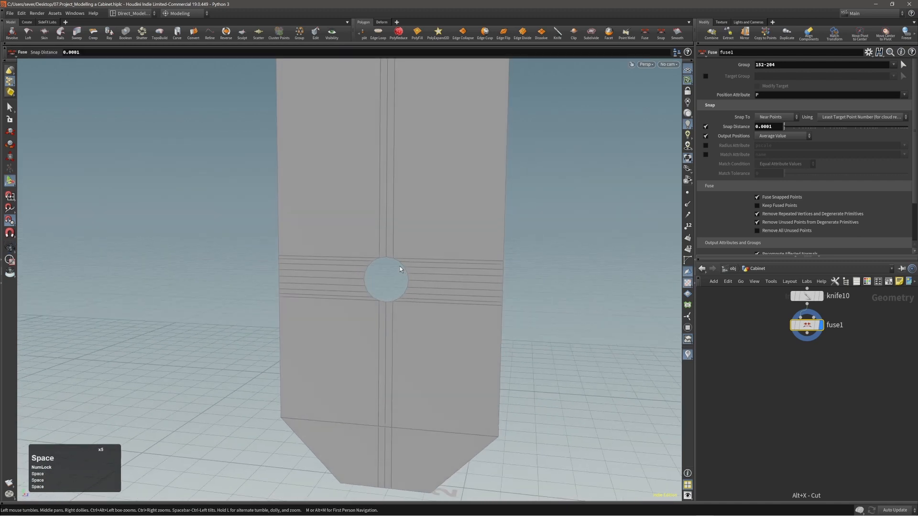
{"action": "right_click_drag", "start_coordinate": [430, 270], "coordinate": [368, 283]}
{"action": "left_click_drag", "start_coordinate": [368, 282], "coordinate": [389, 282]}
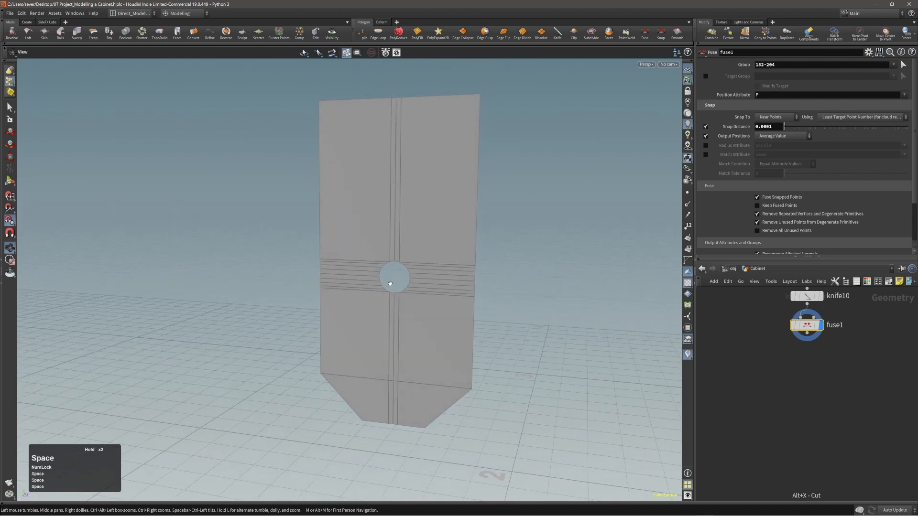
{"action": "key", "text": "2"}
{"action": "key", "text": "space"}
{"action": "right_click_drag", "start_coordinate": [403, 265], "coordinate": [450, 272]}
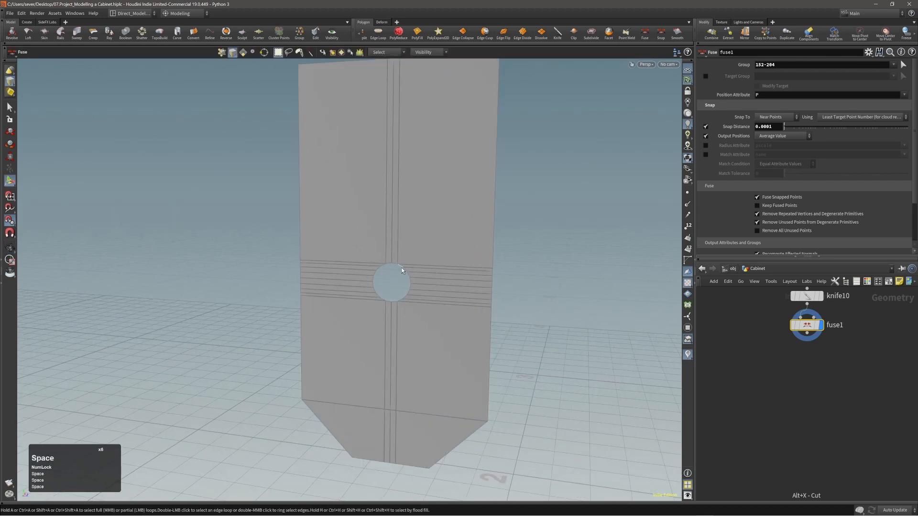
{"action": "double_click", "coordinate": [402, 270]}
{"action": "key", "text": "space"}
{"action": "left_click_drag", "start_coordinate": [401, 270], "coordinate": [435, 305]}
Step: Increase the distance of the bevel on the hole's centre point to about 0.0078
{"action": "middle_click_drag", "start_coordinate": [805, 359], "coordinate": [801, 434]}
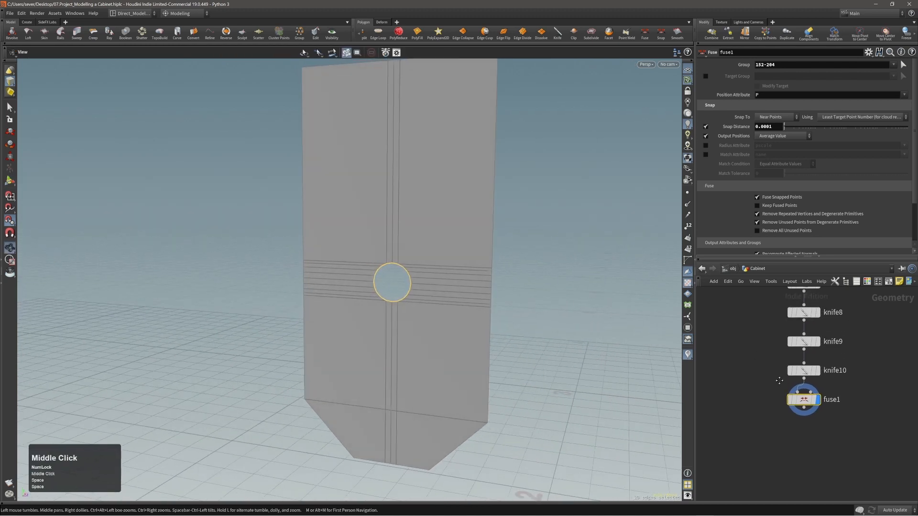
{"action": "middle_click_drag", "start_coordinate": [773, 347], "coordinate": [780, 406]}
{"action": "middle_click_drag", "start_coordinate": [778, 370], "coordinate": [782, 405]}
{"action": "middle_click_drag", "start_coordinate": [779, 372], "coordinate": [790, 411]}
{"action": "middle_click_drag", "start_coordinate": [788, 373], "coordinate": [790, 414]}
{"action": "mouse_move", "coordinate": [792, 345]}
{"action": "middle_mouse_down"}
{"action": "mouse_move", "coordinate": [797, 430]}
{"action": "mouse_move", "coordinate": [795, 404]}
{"action": "middle_mouse_up"}
{"action": "left_click", "coordinate": [827, 342]}
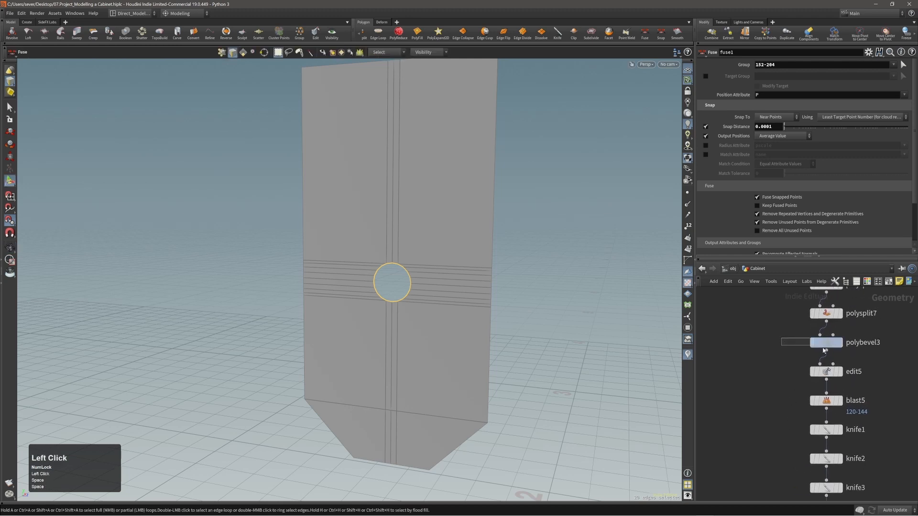
{"action": "middle_click_drag", "start_coordinate": [766, 110], "coordinate": [891, 164]}
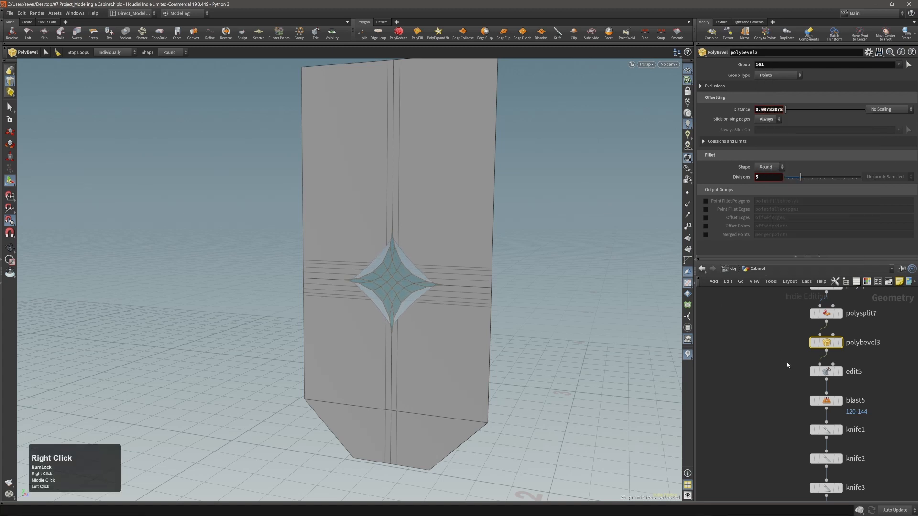
Step: Reapply Make Circle to the enlarged bevel patch in its existing Edit node and return to the fused result
{"action": "left_click_drag", "start_coordinate": [787, 362], "coordinate": [847, 378]}
{"action": "right_click_drag", "start_coordinate": [476, 279], "coordinate": [445, 262]}
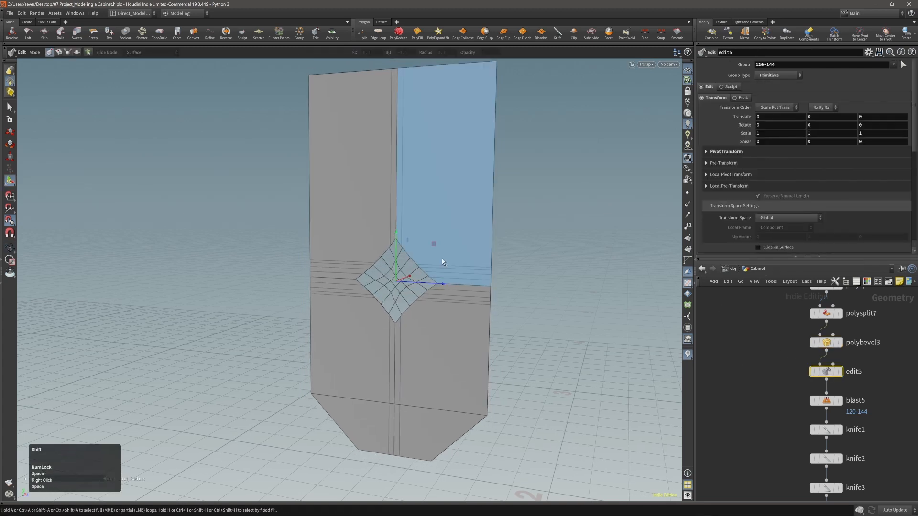
{"action": "left_click_drag", "start_coordinate": [443, 260], "coordinate": [414, 275], "text": "alt"}
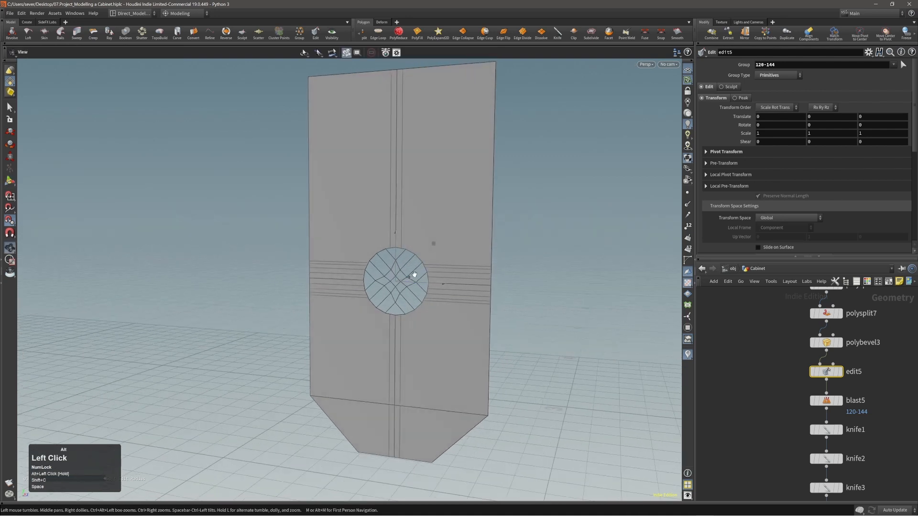
{"action": "key", "text": "comma"}
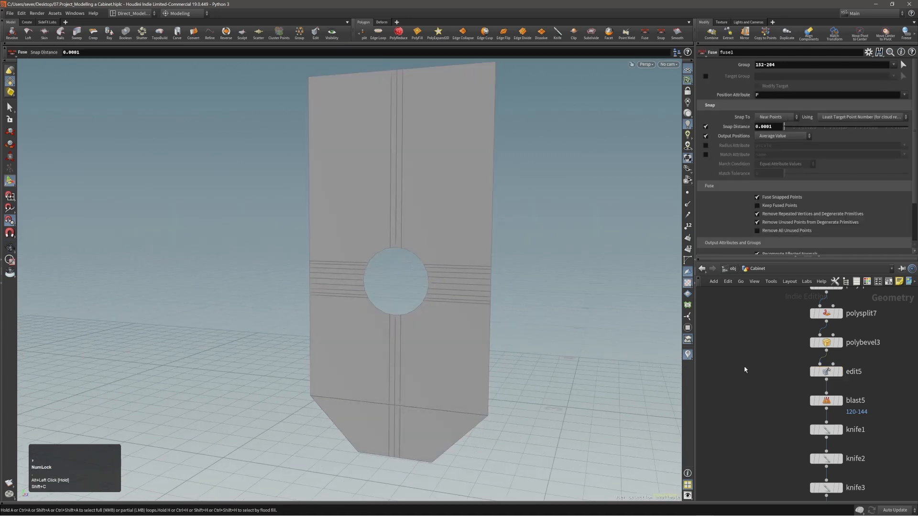
{"action": "key", "text": "space"}
{"action": "key", "text": "f"}
{"action": "right_click_drag", "start_coordinate": [388, 309], "coordinate": [424, 269], "text": "alt"}
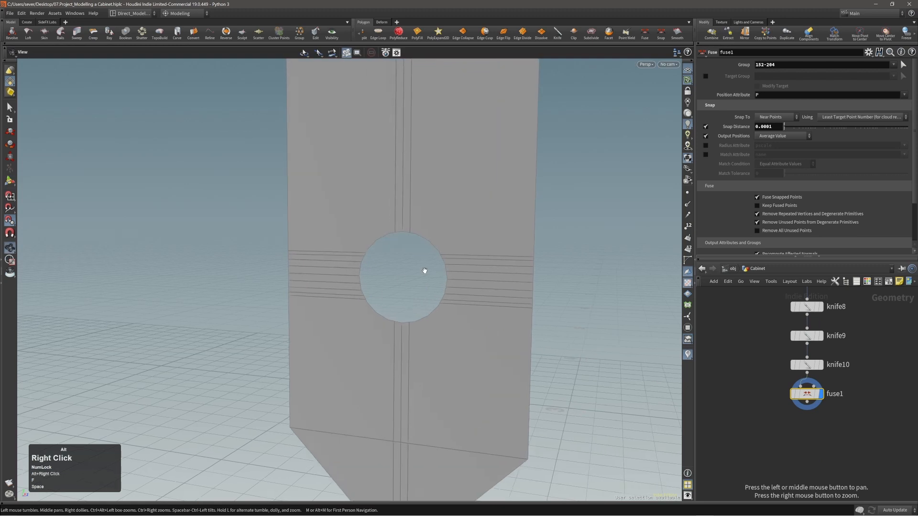
{"action": "left_click_drag", "start_coordinate": [424, 268], "coordinate": [467, 260], "text": "alt"}
{"action": "left_click", "coordinate": [10, 181]}
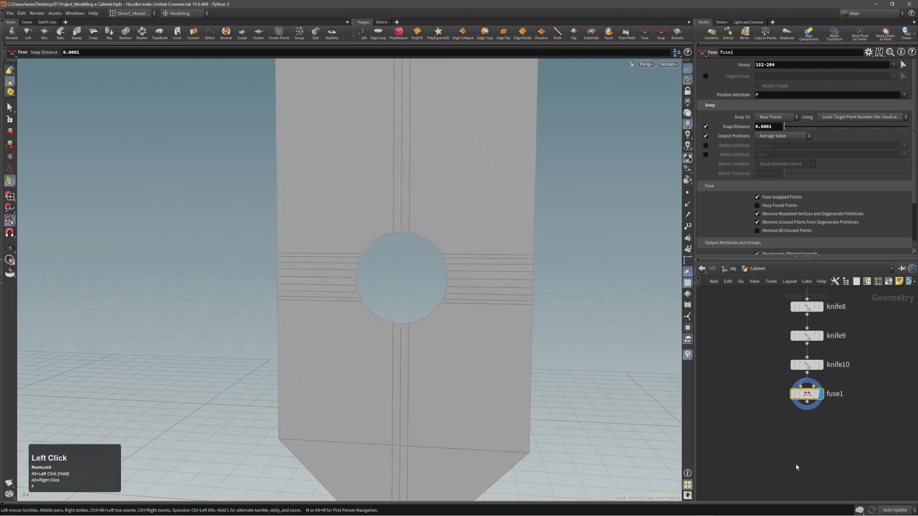
Step: Delete all the Knife nodes and the Fuse node after the Blast that makes the hole
{"action": "scroll", "coordinate": [796, 463], "scroll_direction": "down", "scroll_amount": 2}
{"action": "left_click_drag", "start_coordinate": [783, 464], "coordinate": [842, 316]}
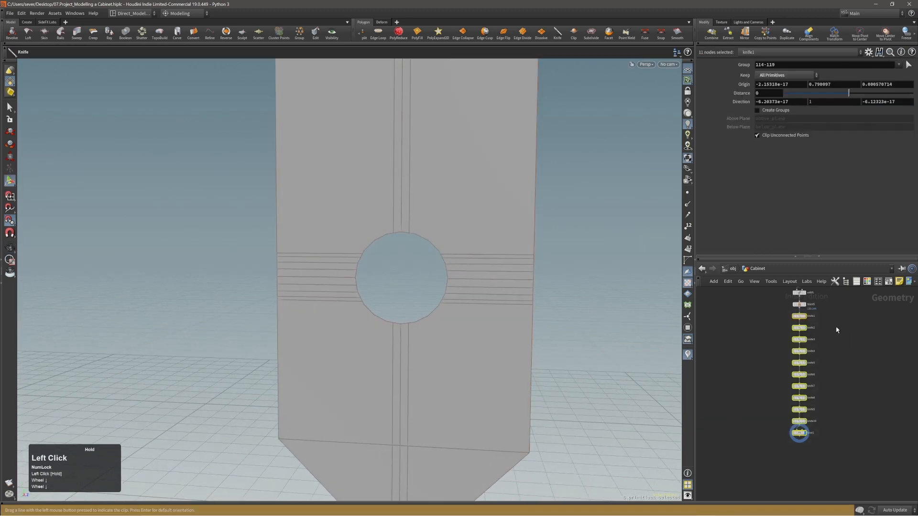
{"action": "key", "text": "alt+x"}
{"action": "middle_click_drag", "start_coordinate": [834, 335], "coordinate": [829, 392], "text": "alt"}
{"action": "right_click_drag", "start_coordinate": [808, 367], "coordinate": [819, 348], "text": "alt"}
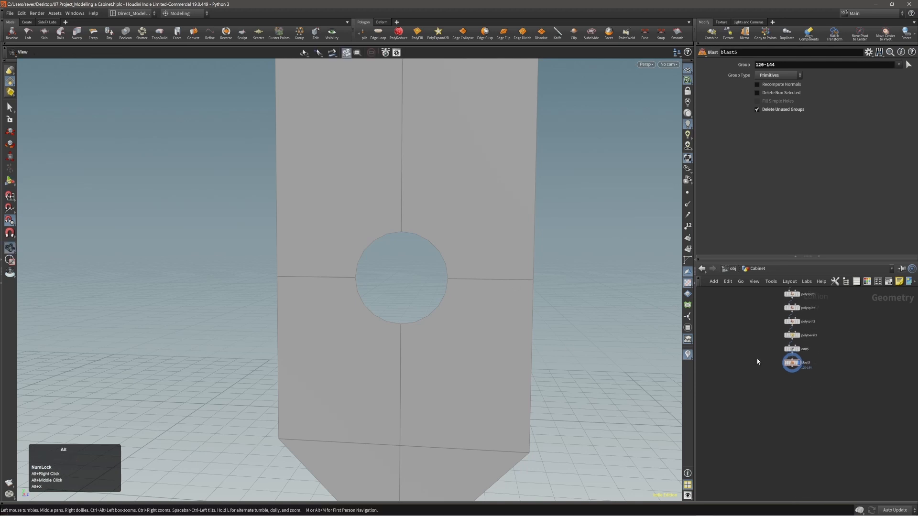
Step: In the right view, cut the board faces around the hole with Knife lines running horizontally and vertically through the hole's rim points
{"action": "right_click_drag", "start_coordinate": [757, 359], "coordinate": [775, 378], "text": "alt"}
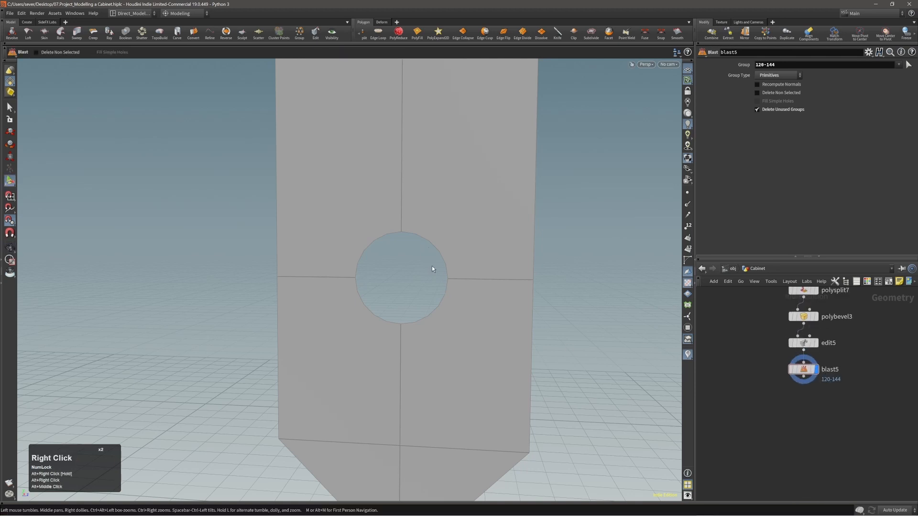
{"action": "key", "text": "space+b"}
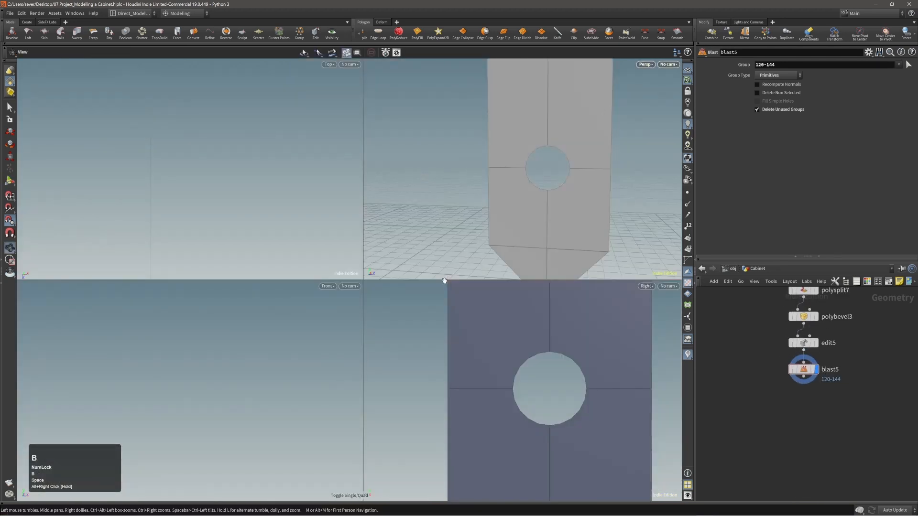
{"action": "key", "text": "space+b"}
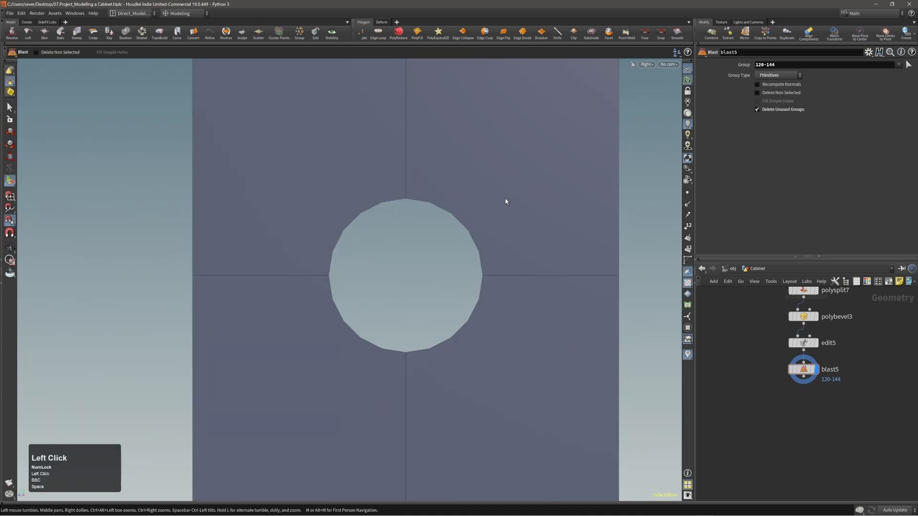
{"action": "key", "text": "3"}
{"action": "double_click", "coordinate": [495, 207]}
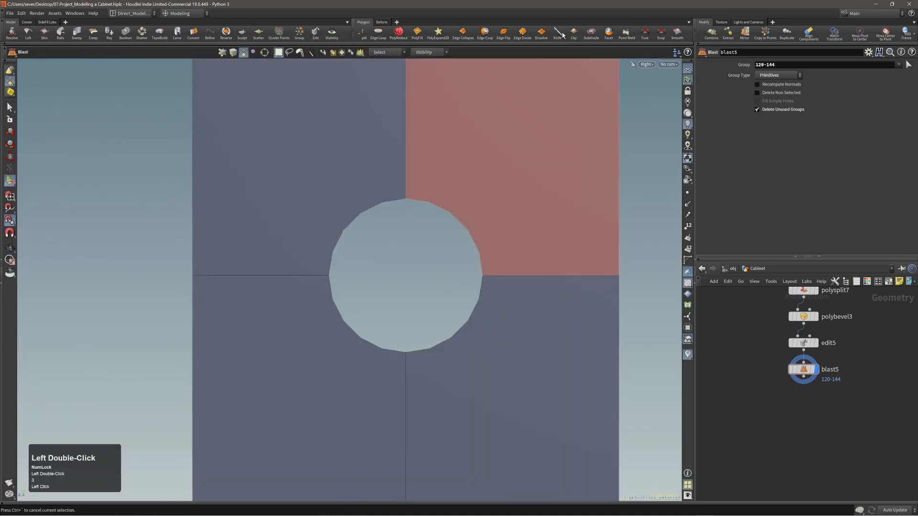
{"action": "left_click", "coordinate": [559, 33]}
{"action": "key", "text": "Delete"}
{"action": "left_click", "coordinate": [558, 34]}
{"action": "left_click_drag", "start_coordinate": [382, 202], "coordinate": [430, 202]}
{"action": "key", "text": "q"}
{"action": "left_click_drag", "start_coordinate": [361, 213], "coordinate": [440, 216]}
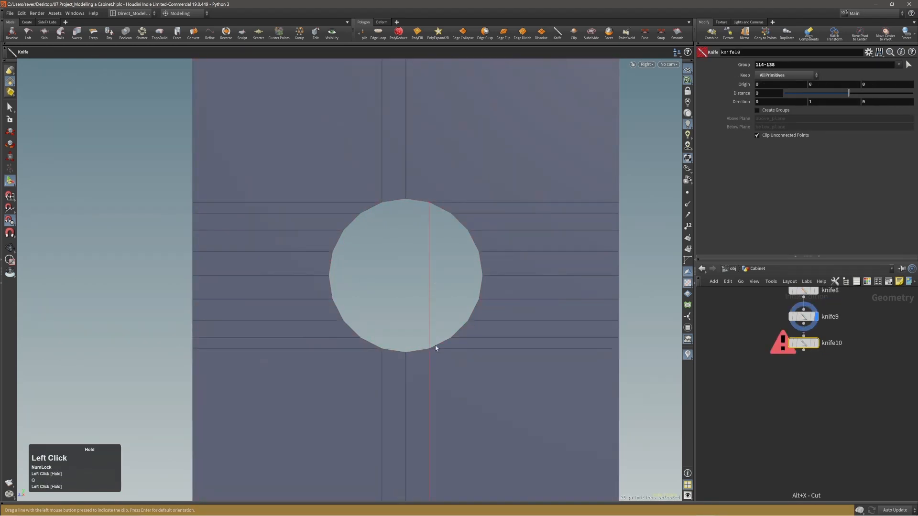
{"action": "left_click_drag", "start_coordinate": [435, 345], "coordinate": [430, 348]}
Step: Return to the perspective view and select the edge loop around the hole's rim
{"action": "key", "text": "space+1"}
{"action": "left_click_drag", "start_coordinate": [418, 237], "coordinate": [426, 242]}
{"action": "key", "text": "s"}
{"action": "left_click", "coordinate": [534, 255]}
{"action": "key", "text": "space"}
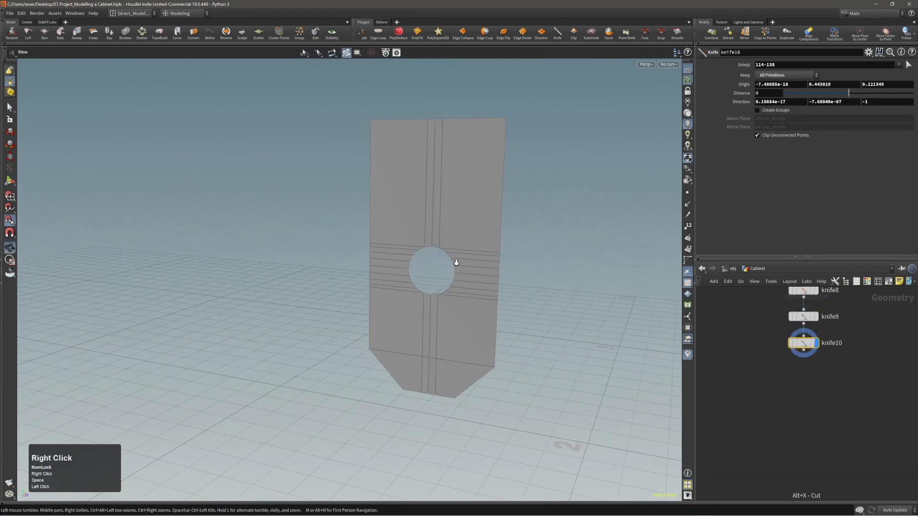
{"action": "right_click_drag", "start_coordinate": [457, 263], "coordinate": [419, 243]}
{"action": "key", "text": "2"}
{"action": "left_click", "coordinate": [423, 223]}
{"action": "double_click", "coordinate": [424, 223]}
{"action": "key", "text": "space"}
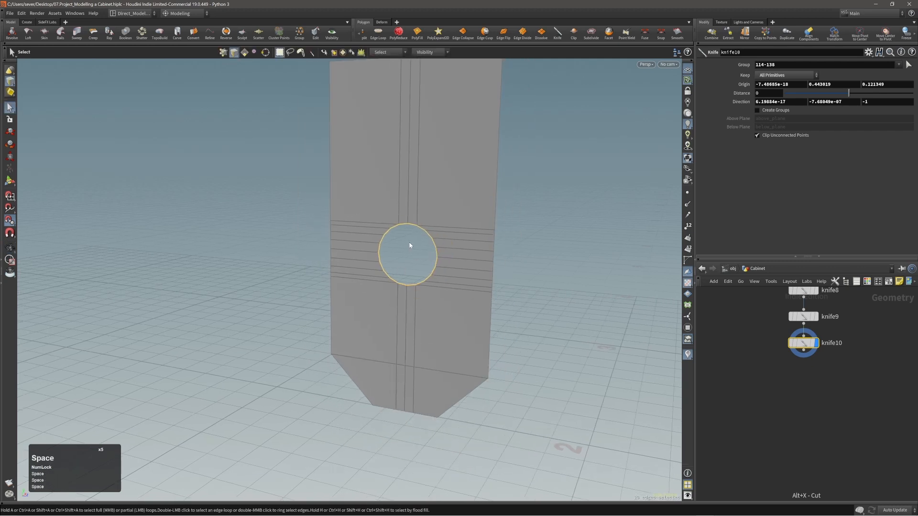
Step: Fill the hole with PolyFill using the Triangle Fan mode and turn off Deform Patch
{"action": "key", "text": "c"}
{"action": "left_click", "coordinate": [417, 244]}
{"action": "left_click", "coordinate": [420, 238]}
{"action": "key", "text": "space"}
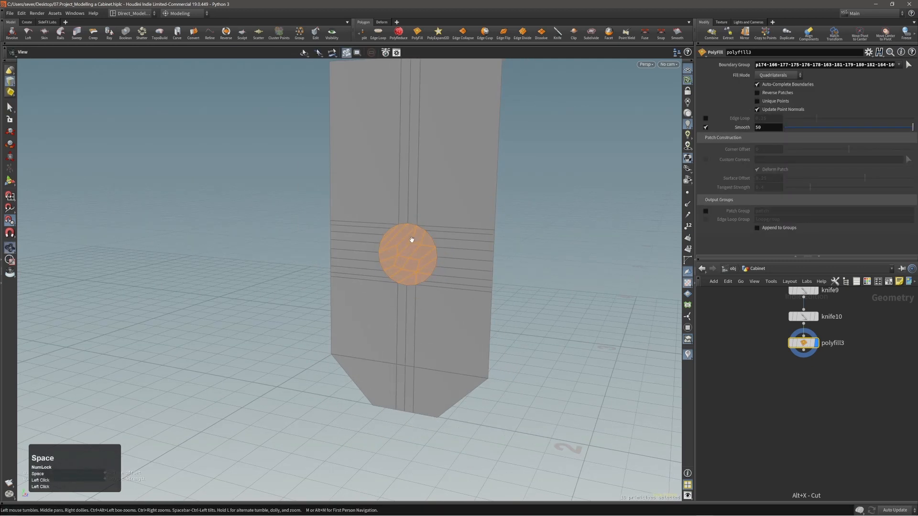
{"action": "right_click_drag", "start_coordinate": [410, 239], "coordinate": [469, 226]}
{"action": "left_click", "coordinate": [773, 76]}
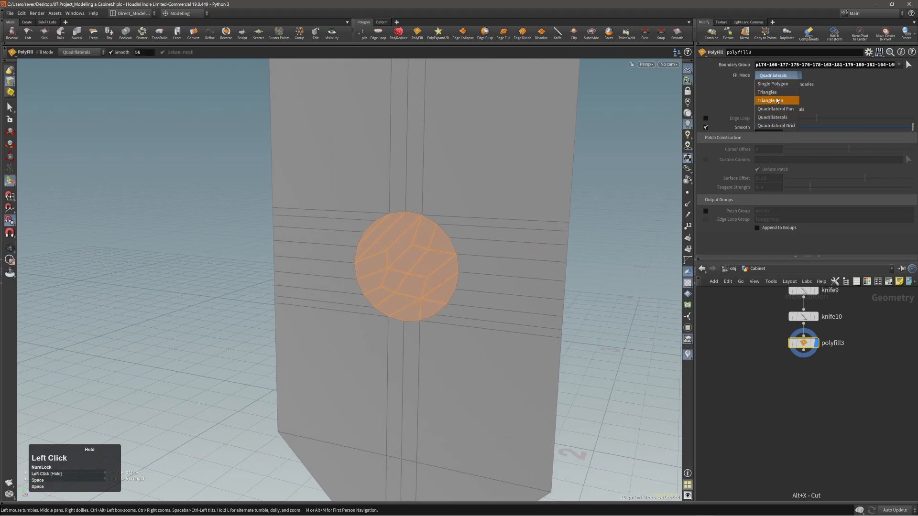
{"action": "left_click", "coordinate": [777, 101]}
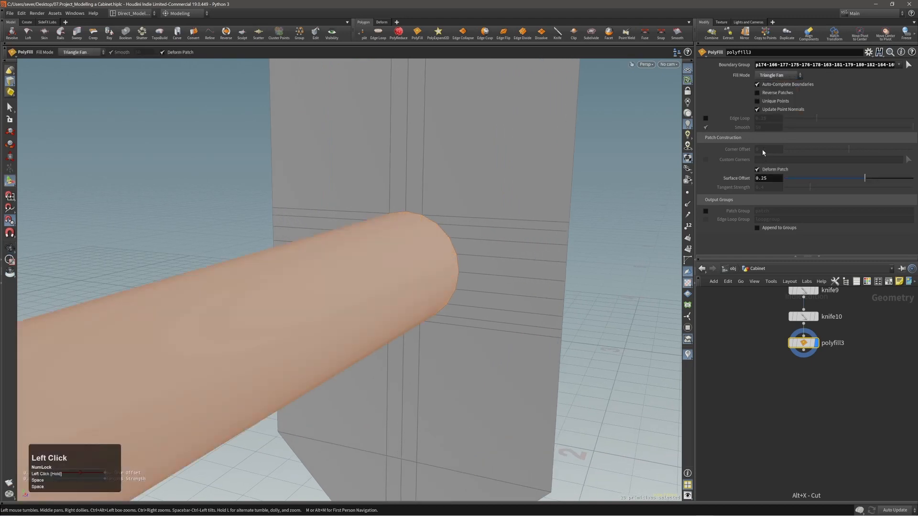
{"action": "left_click", "coordinate": [758, 170]}
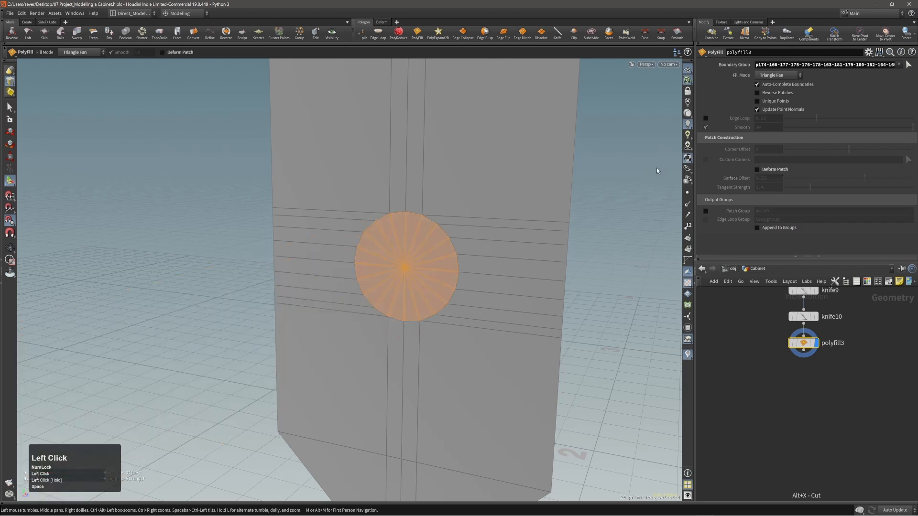
Step: Try moving the triangle-fan patch out of the board along X, then undo the move
{"action": "left_click_drag", "start_coordinate": [656, 168], "coordinate": [433, 249]}
{"action": "key", "text": "t"}
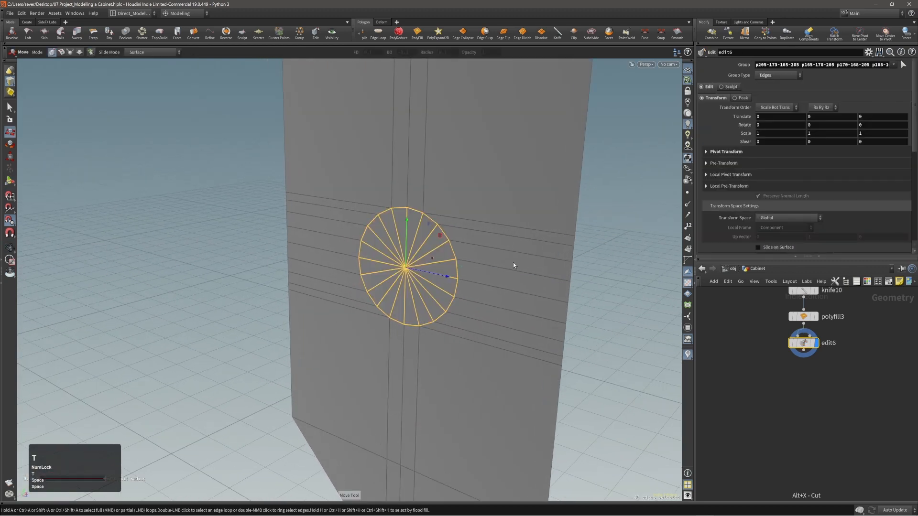
{"action": "middle_click_drag", "start_coordinate": [513, 265], "coordinate": [475, 270]}
{"action": "key", "text": "ctrl+z"}
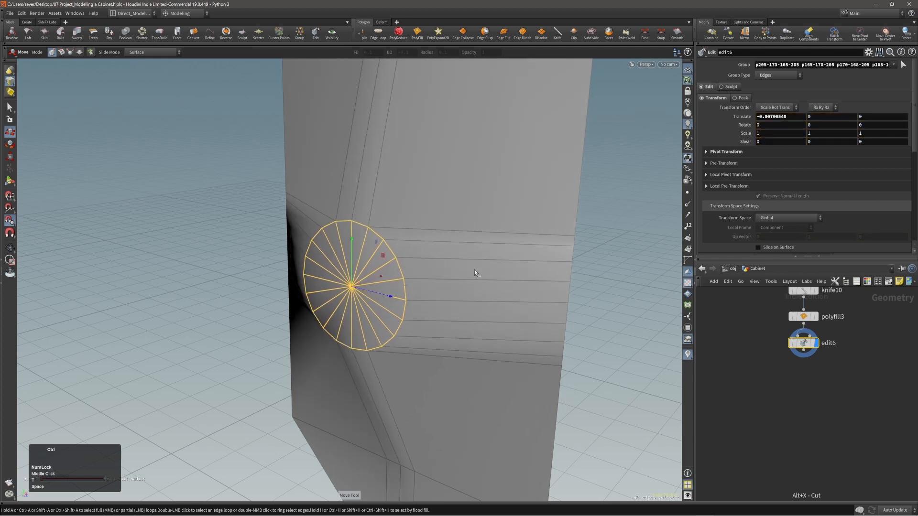
Step: Deselect the inner spokes of the triangle-fan patch with laser selection, leaving only its rim edges selected
{"action": "key", "text": "alt"}
{"action": "right_click_drag", "start_coordinate": [424, 276], "coordinate": [429, 276], "text": "alt"}
{"action": "mouse_move", "coordinate": [429, 276]}
{"action": "left_mouse_down", "text": "alt"}
{"action": "mouse_move", "coordinate": [416, 274]}
{"action": "mouse_move", "coordinate": [423, 272]}
{"action": "left_mouse_up", "text": "alt"}
{"action": "right_click_drag", "start_coordinate": [424, 272], "coordinate": [404, 273], "text": "alt"}
{"action": "left_click_drag", "start_coordinate": [404, 274], "coordinate": [412, 281], "text": "alt"}
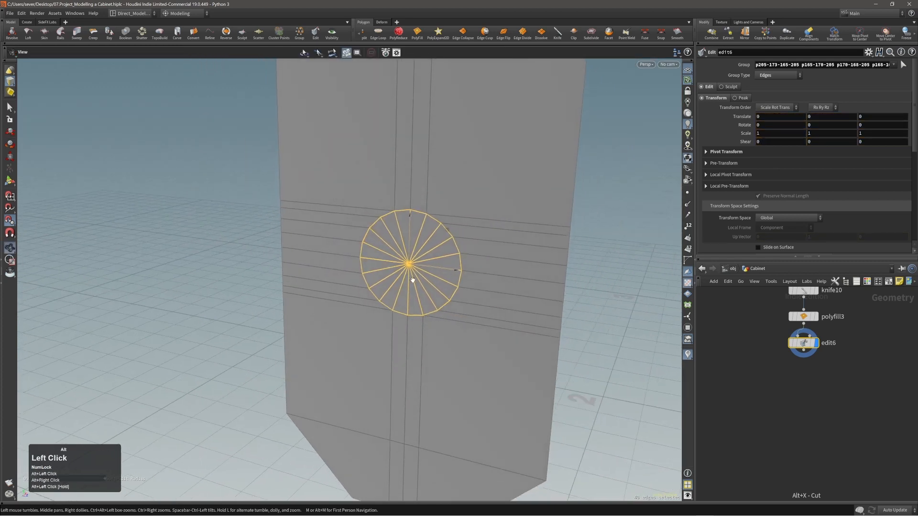
{"action": "key", "text": "s"}
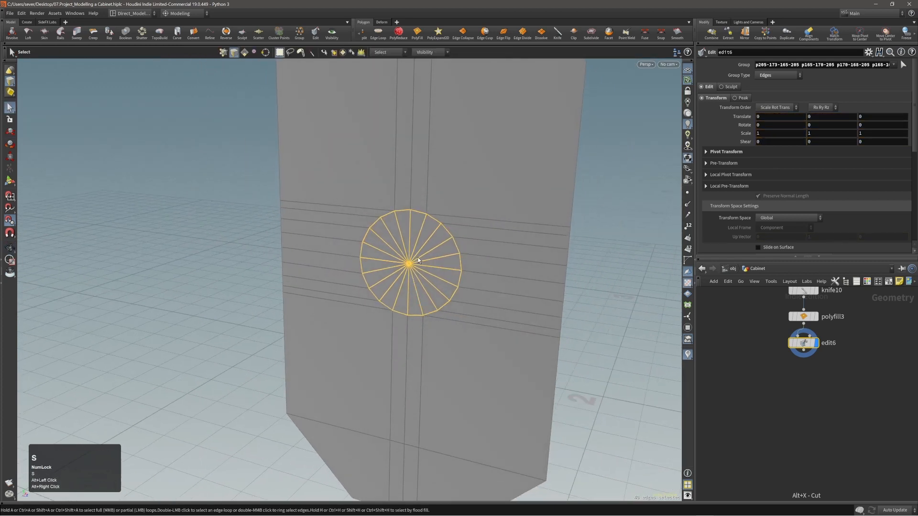
{"action": "key", "text": "F5"}
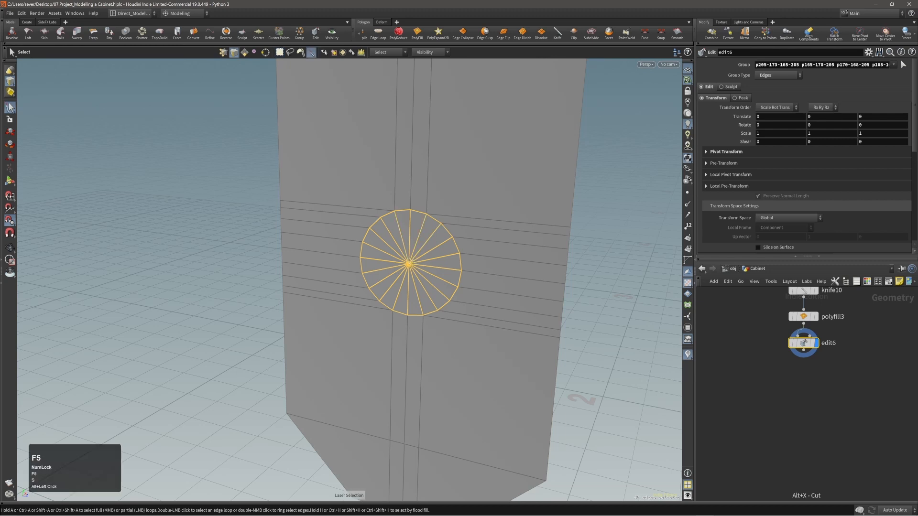
{"action": "left_click", "coordinate": [414, 250]}
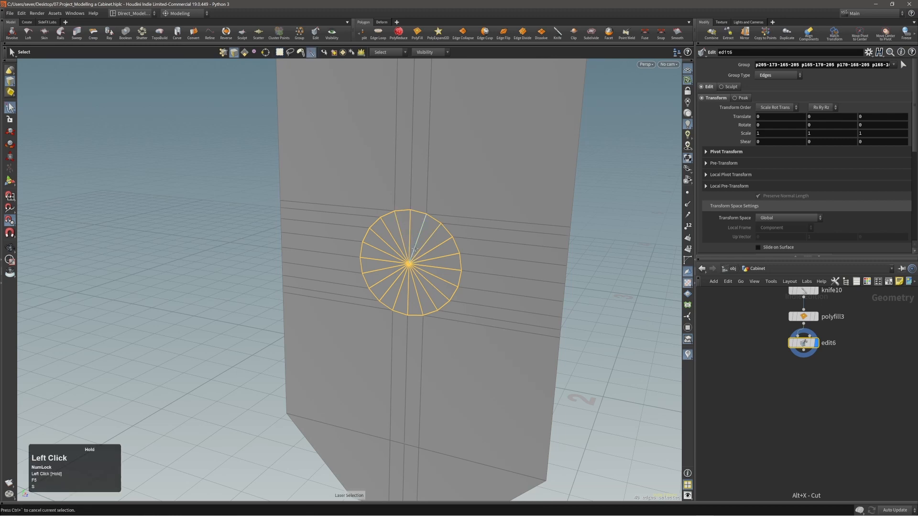
{"action": "key", "text": "ctrl+z"}
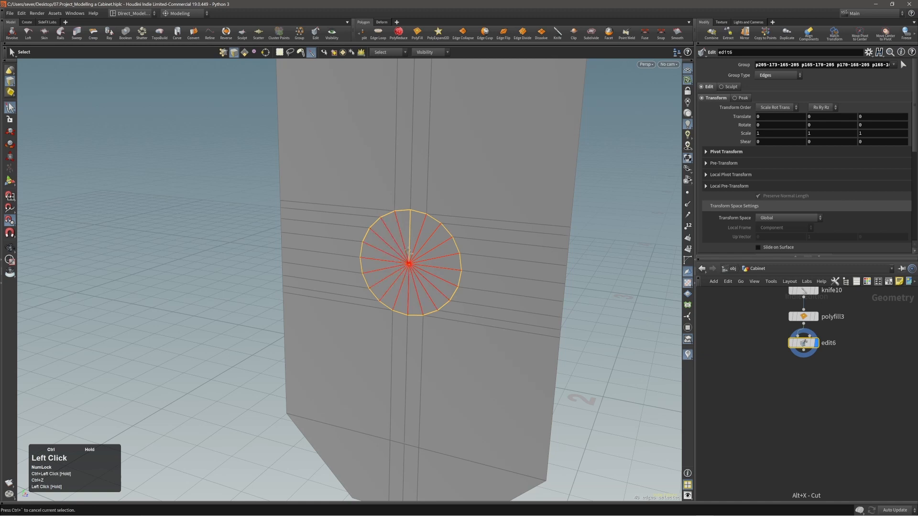
{"action": "left_click_drag", "start_coordinate": [406, 256], "coordinate": [399, 258], "text": "alt"}
{"action": "middle_click_drag", "start_coordinate": [420, 268], "coordinate": [411, 258], "text": "alt"}
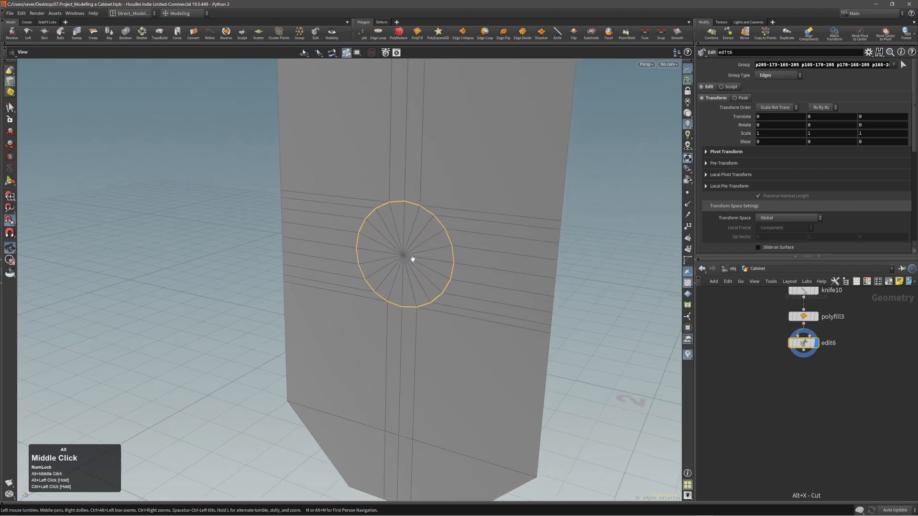
Step: Try an Edge Cusp around the patch and select its primitives to check whether it separates from the board
{"action": "key", "text": "c"}
{"action": "left_click", "coordinate": [406, 255]}
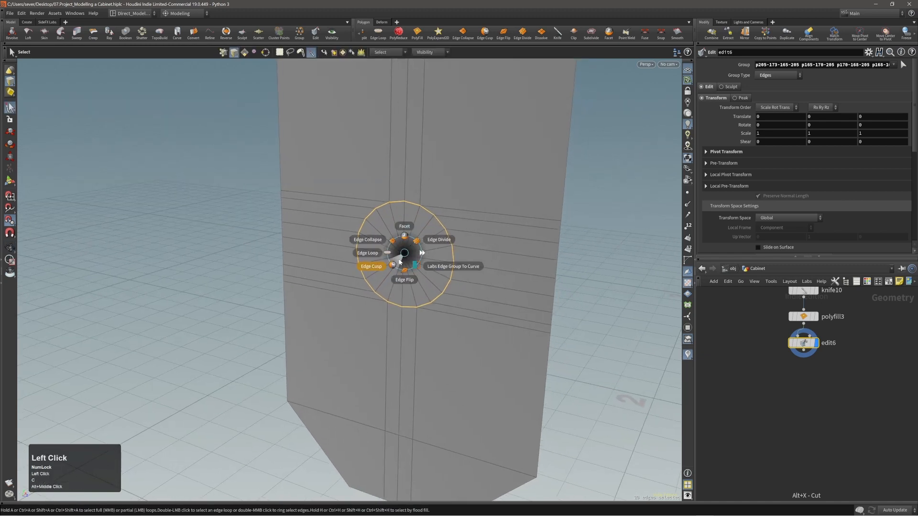
{"action": "left_click", "coordinate": [399, 261]}
{"action": "key", "text": "3"}
{"action": "double_click", "coordinate": [398, 260]}
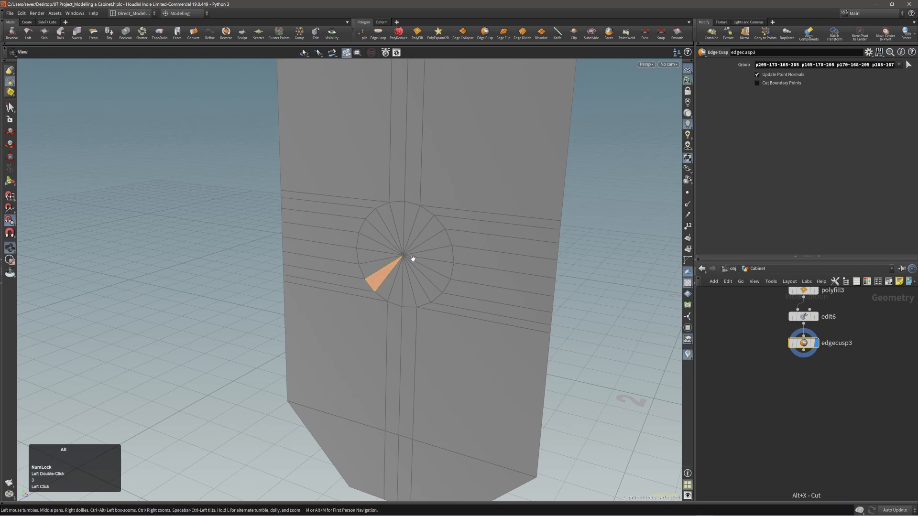
{"action": "double_click", "coordinate": [412, 259]}
{"action": "left_click_drag", "start_coordinate": [412, 259], "coordinate": [404, 256], "text": "alt"}
{"action": "double_click", "coordinate": [404, 255]}
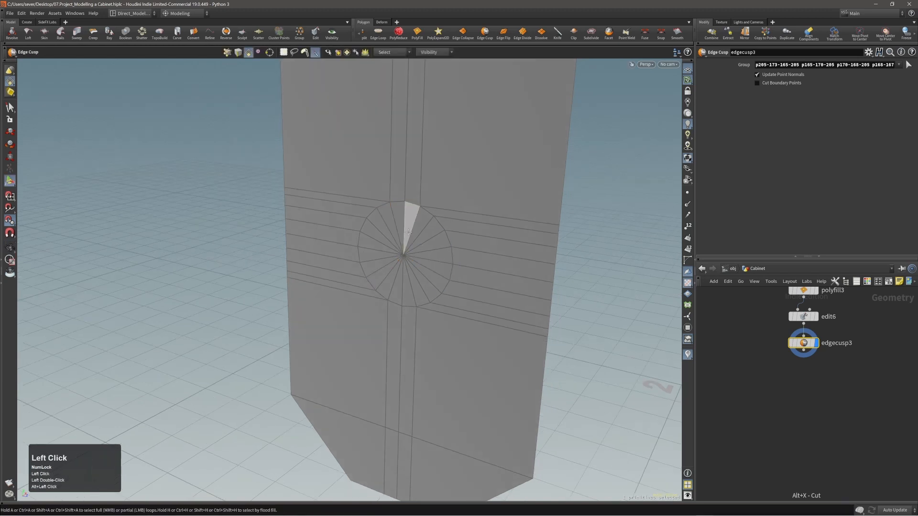
{"action": "left_click", "coordinate": [441, 245]}
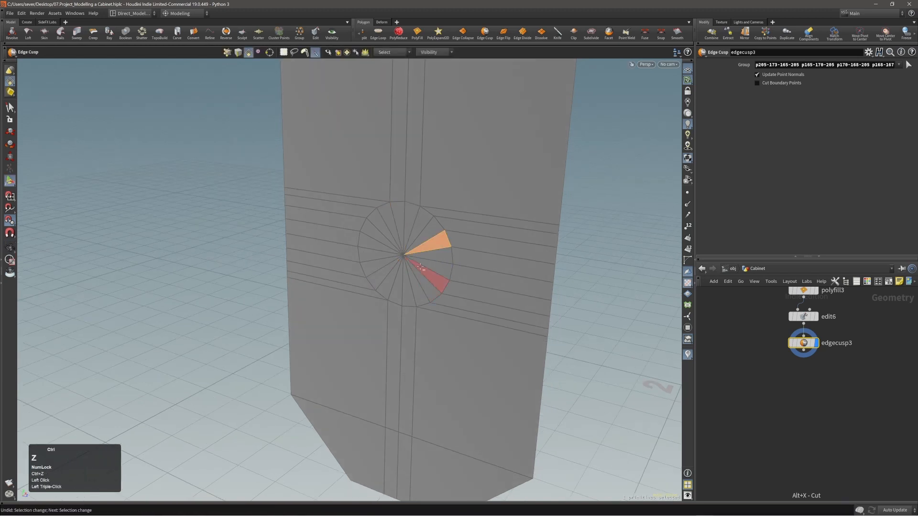
Step: Undo the cusp, remove the inner spokes from the edge selection, and apply Edge Cusp to the patch's rim only
{"action": "key", "text": "alt+x"}
{"action": "left_click", "coordinate": [426, 253], "text": "ctrl"}
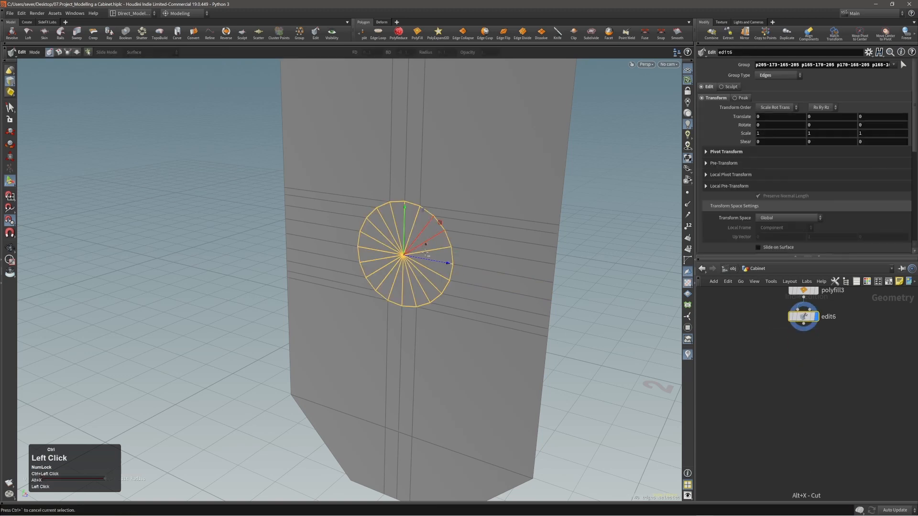
{"action": "key", "text": "x"}
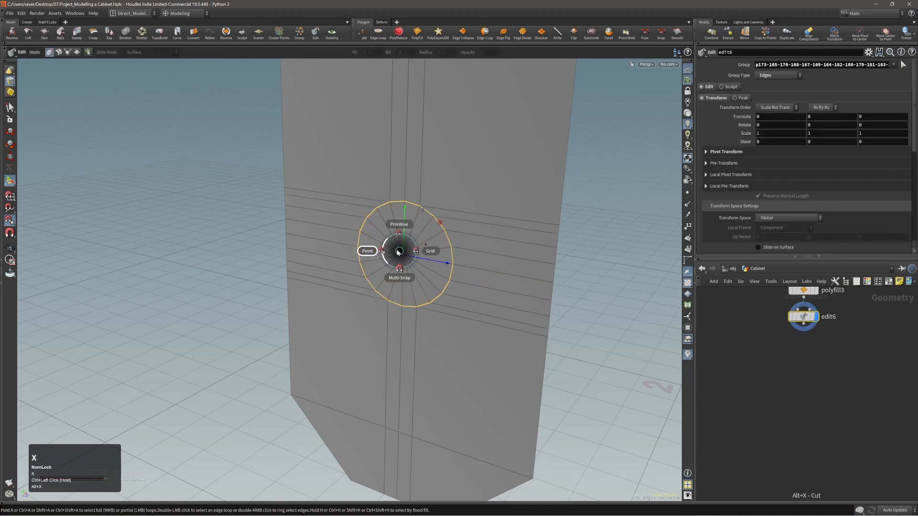
{"action": "key", "text": "c"}
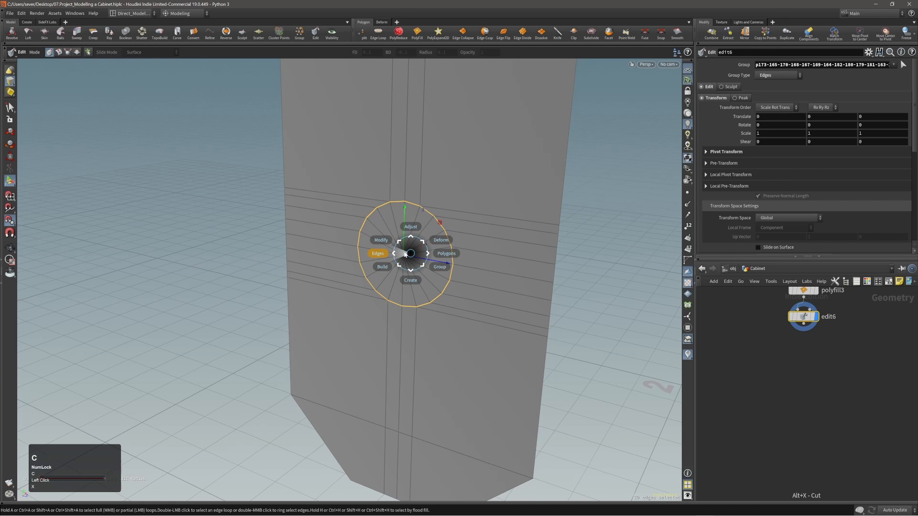
{"action": "left_click", "coordinate": [405, 254]}
{"action": "left_click", "coordinate": [397, 260]}
Step: Select the round patch's primitives, test-move the patch away from the board along X, and undo the move
{"action": "key", "text": "3"}
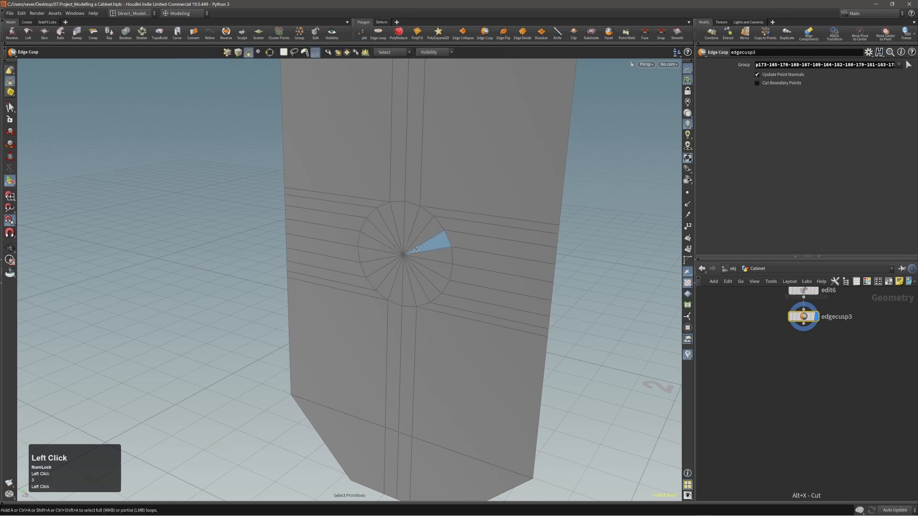
{"action": "double_click", "coordinate": [416, 250]}
{"action": "middle_click_drag", "start_coordinate": [422, 253], "coordinate": [455, 280]}
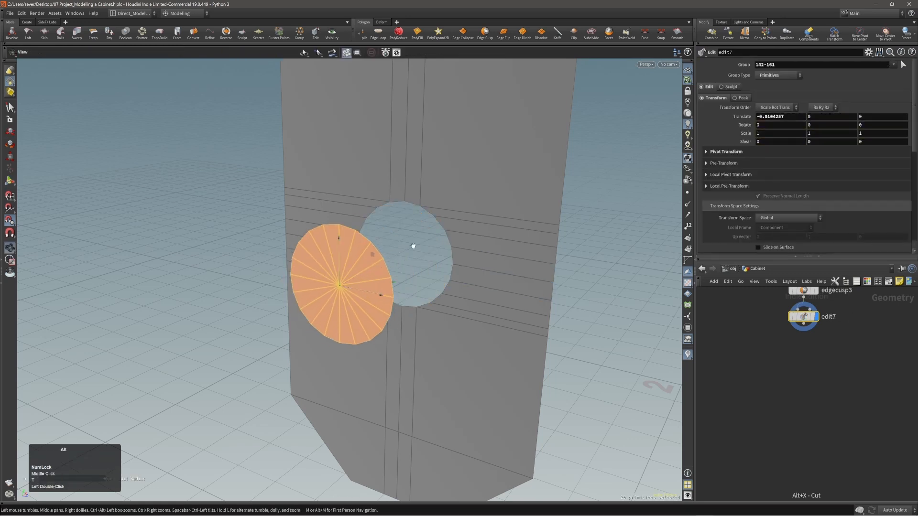
{"action": "left_click_drag", "start_coordinate": [415, 246], "coordinate": [427, 215], "text": "alt"}
{"action": "key", "text": "ctrl+z"}
Step: Select all faces of the board together with the round patch and duplicate them
{"action": "right_click_drag", "start_coordinate": [427, 215], "coordinate": [425, 233], "text": "alt"}
{"action": "middle_click_drag", "start_coordinate": [425, 233], "coordinate": [419, 262], "text": "alt"}
{"action": "left_click_drag", "start_coordinate": [420, 262], "coordinate": [442, 260], "text": "alt"}
{"action": "double_click", "coordinate": [457, 245], "text": "shift"}
{"action": "left_click", "coordinate": [456, 245]}
{"action": "key", "text": "c"}
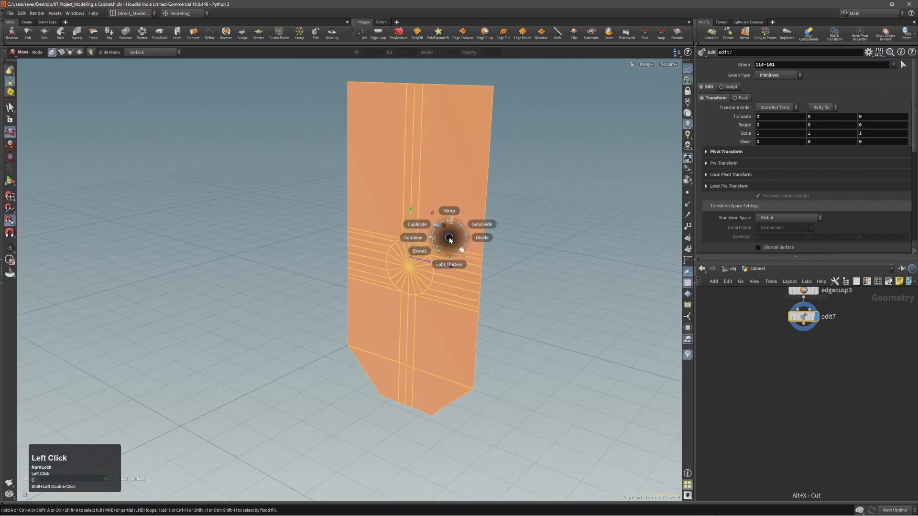
{"action": "left_click", "coordinate": [448, 235]}
{"action": "middle_click_drag", "start_coordinate": [444, 199], "coordinate": [431, 250], "text": "alt"}
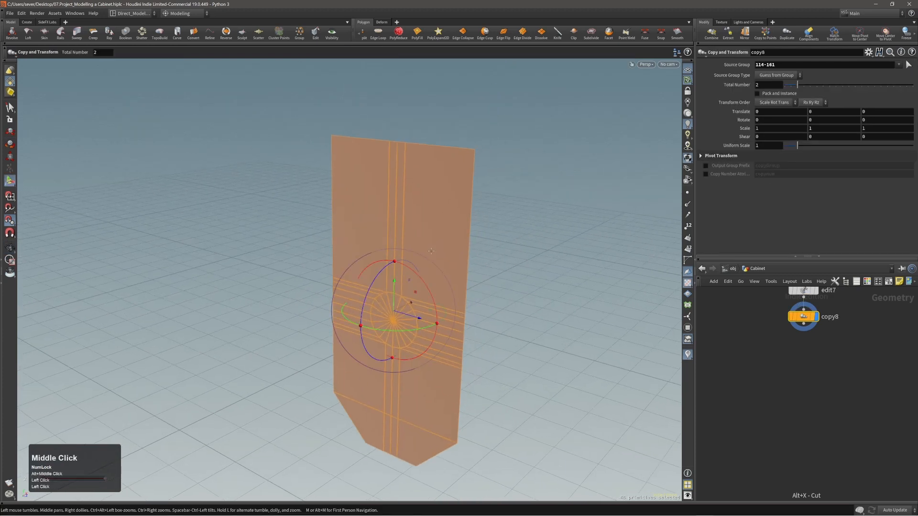
Step: Snap the copy's pivot handle to the board's upper corner and rotate the copy -90 degrees about Z
{"action": "left_click", "coordinate": [397, 311]}
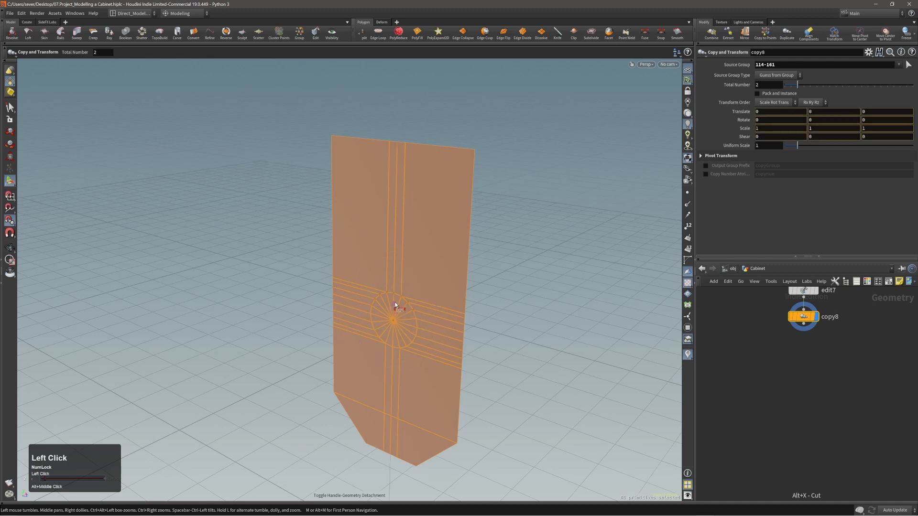
{"action": "left_click", "coordinate": [475, 152]}
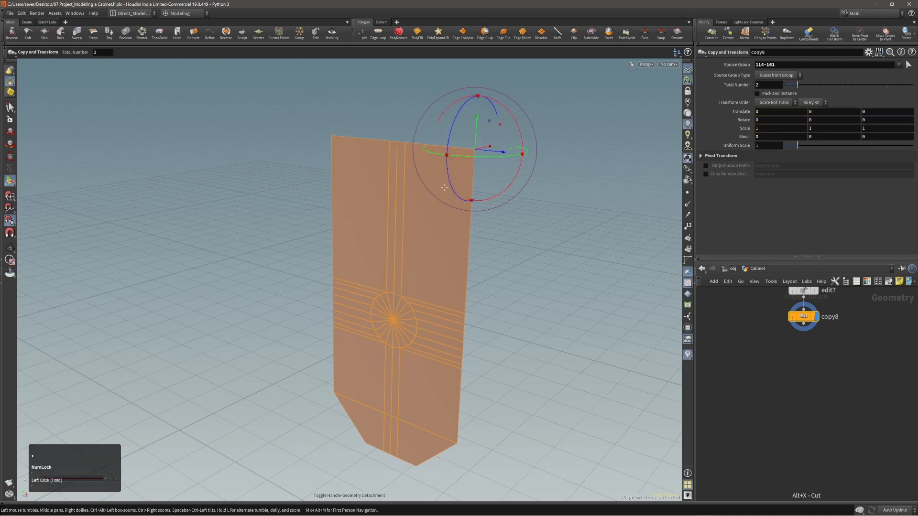
{"action": "middle_click", "coordinate": [447, 191]}
{"action": "left_click_drag", "start_coordinate": [458, 173], "coordinate": [503, 132]}
{"action": "right_click_drag", "start_coordinate": [431, 184], "coordinate": [373, 209]}
{"action": "middle_click_drag", "start_coordinate": [373, 209], "coordinate": [398, 201]}
{"action": "left_click_drag", "start_coordinate": [398, 201], "coordinate": [368, 167]}
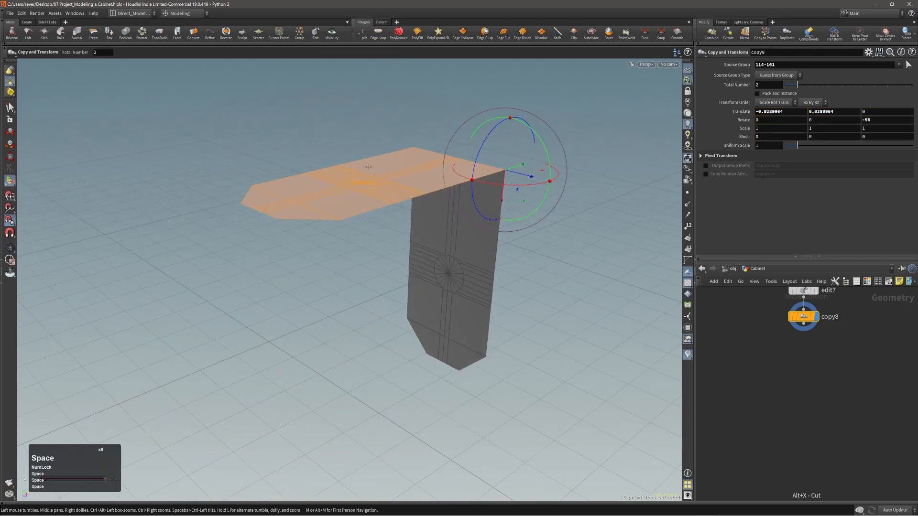
{"action": "middle_click_drag", "start_coordinate": [284, 83], "coordinate": [280, 100]}
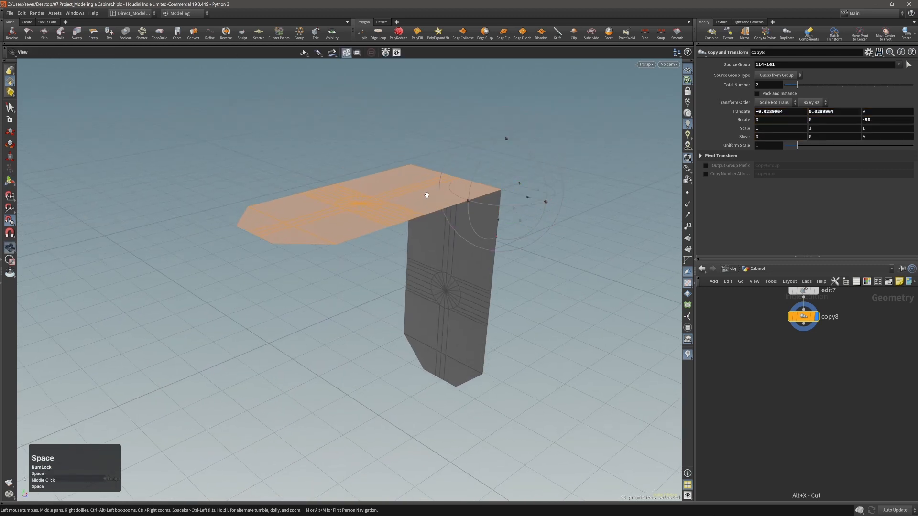
{"action": "left_click_drag", "start_coordinate": [426, 195], "coordinate": [402, 205]}
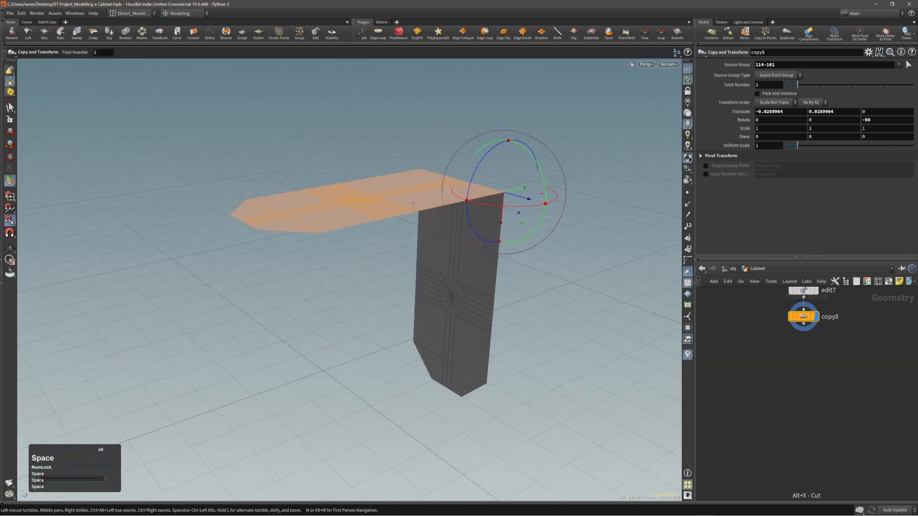
Step: Reverse the face orientation of the rotated board copy, and select the original board's faces to check the two pieces
{"action": "left_click", "coordinate": [227, 33]}
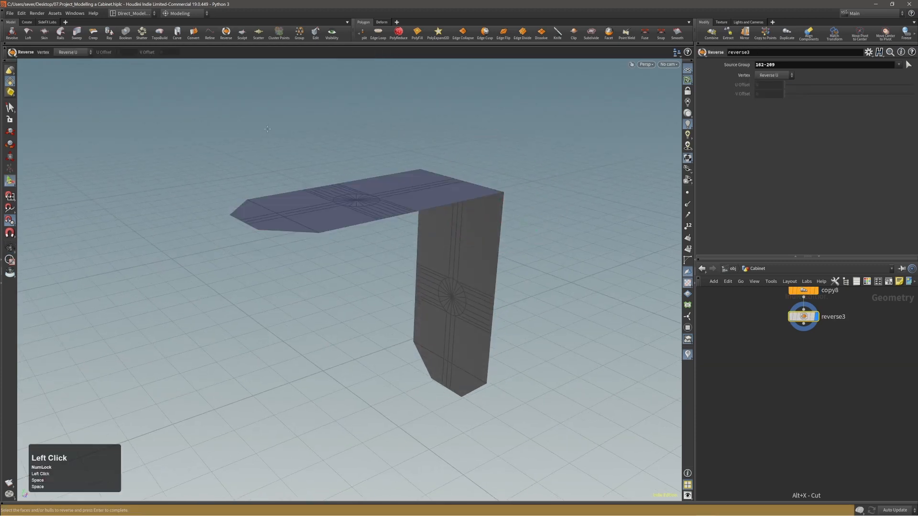
{"action": "right_click_drag", "start_coordinate": [444, 217], "coordinate": [483, 208]}
{"action": "left_click_drag", "start_coordinate": [473, 256], "coordinate": [499, 202]}
{"action": "key", "text": "3"}
{"action": "left_click", "coordinate": [467, 227]}
{"action": "left_click_drag", "start_coordinate": [379, 150], "coordinate": [386, 256]}
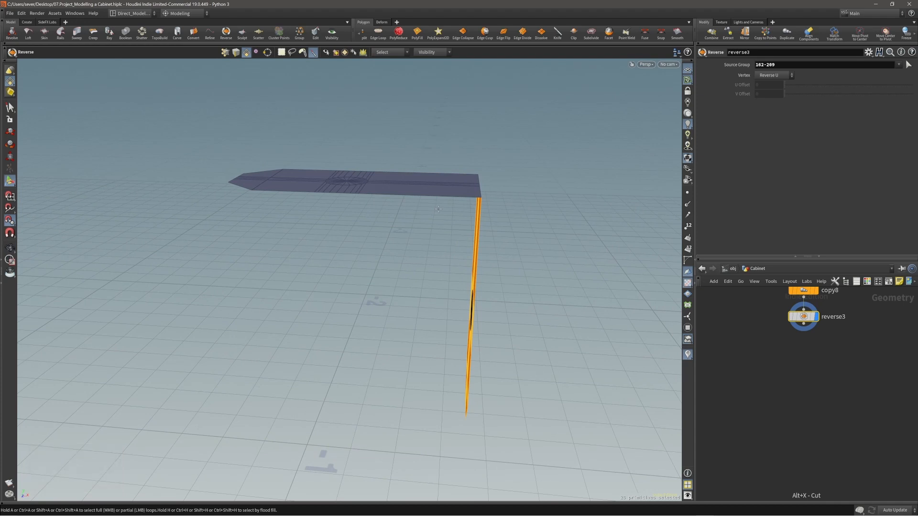
{"action": "left_click_drag", "start_coordinate": [488, 191], "coordinate": [396, 235]}
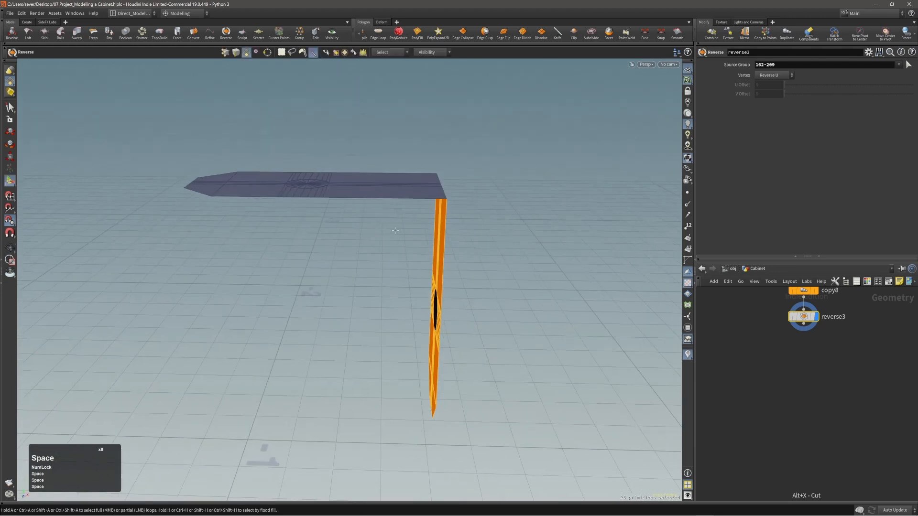
Step: Select the coincident points along the corner shared by the two boards and fuse them
{"action": "key", "text": "1"}
{"action": "left_click_drag", "start_coordinate": [428, 184], "coordinate": [423, 165], "text": "alt"}
{"action": "left_click_drag", "start_coordinate": [473, 220], "coordinate": [399, 199], "text": "alt"}
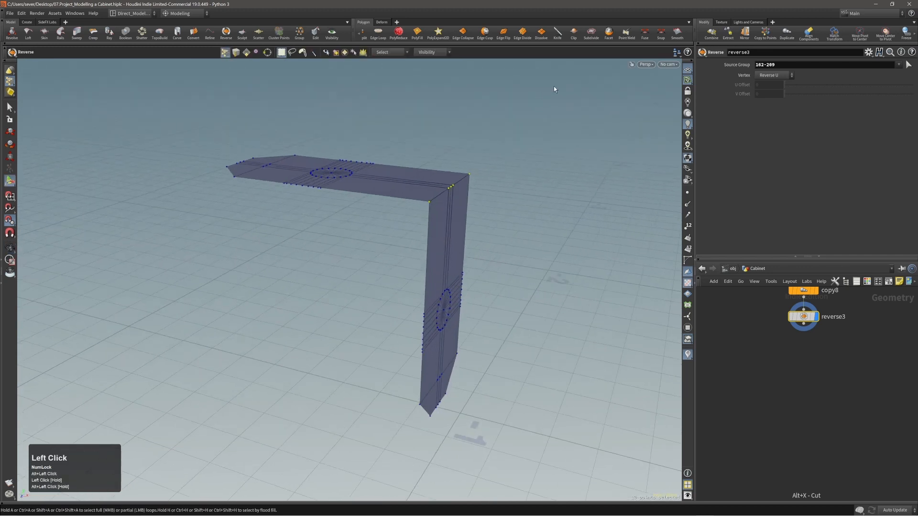
{"action": "left_click", "coordinate": [645, 32]}
Step: Select the connected faces of the fused boards and their round patches to examine which parts are joined
{"action": "left_click_drag", "start_coordinate": [483, 168], "coordinate": [429, 236], "text": "alt"}
{"action": "key", "text": "3"}
{"action": "left_click", "coordinate": [429, 241]}
{"action": "key", "text": "s"}
{"action": "double_click", "coordinate": [432, 245]}
{"action": "middle_click_drag", "start_coordinate": [433, 245], "coordinate": [436, 230], "text": "alt"}
{"action": "left_click_drag", "start_coordinate": [437, 230], "coordinate": [425, 289], "text": "alt"}
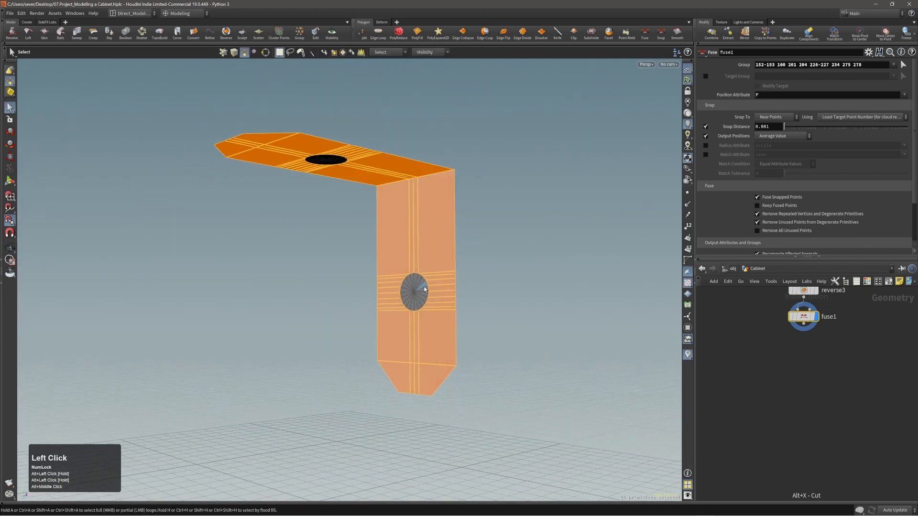
{"action": "middle_click", "coordinate": [443, 176]}
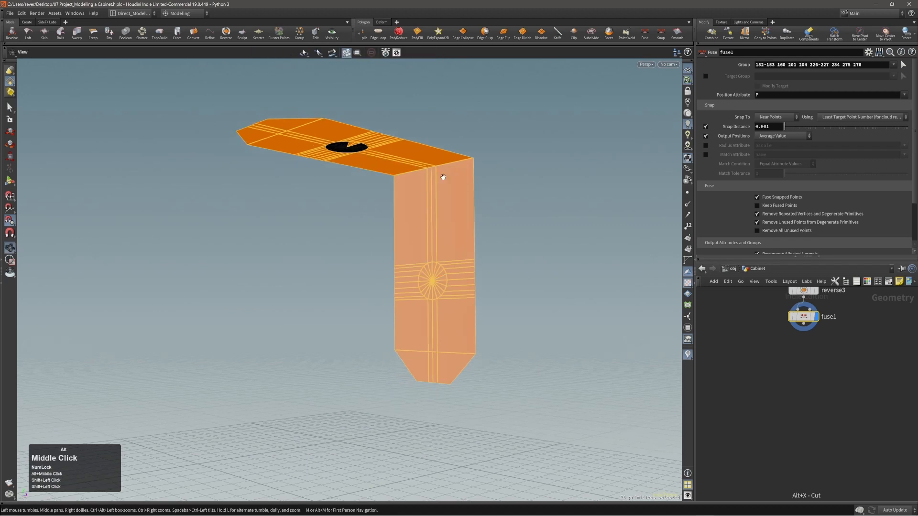
Step: PolyExtrude all faces of both boards and their round patches by about 0.0016, with Output Back enabled
{"action": "key", "text": "n"}
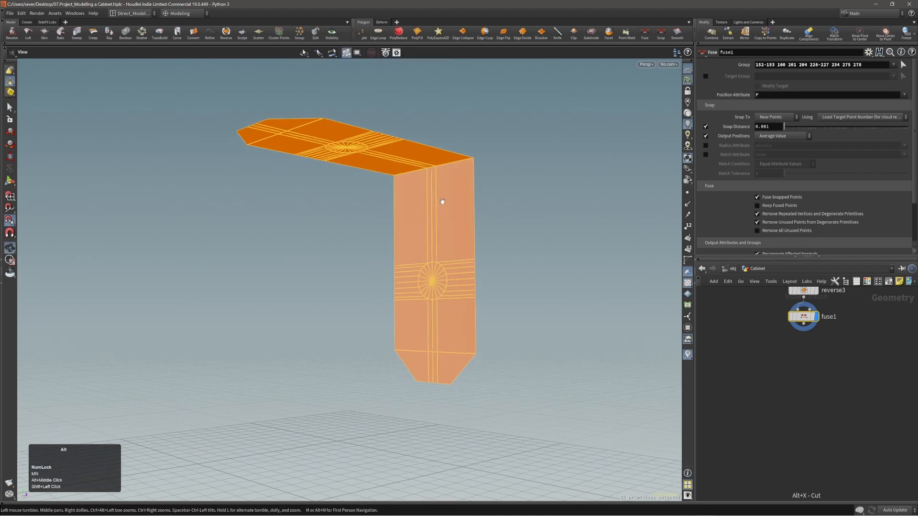
{"action": "key", "text": "c"}
{"action": "left_click", "coordinate": [450, 199]}
{"action": "left_click", "coordinate": [453, 200]}
{"action": "left_click", "coordinate": [455, 202]}
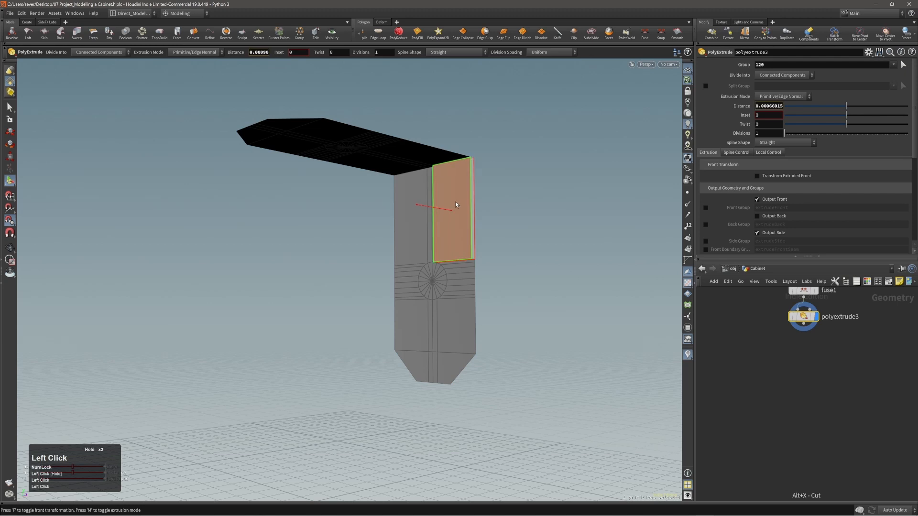
{"action": "left_click", "coordinate": [903, 64]}
{"action": "left_click_drag", "start_coordinate": [183, 89], "coordinate": [502, 378]}
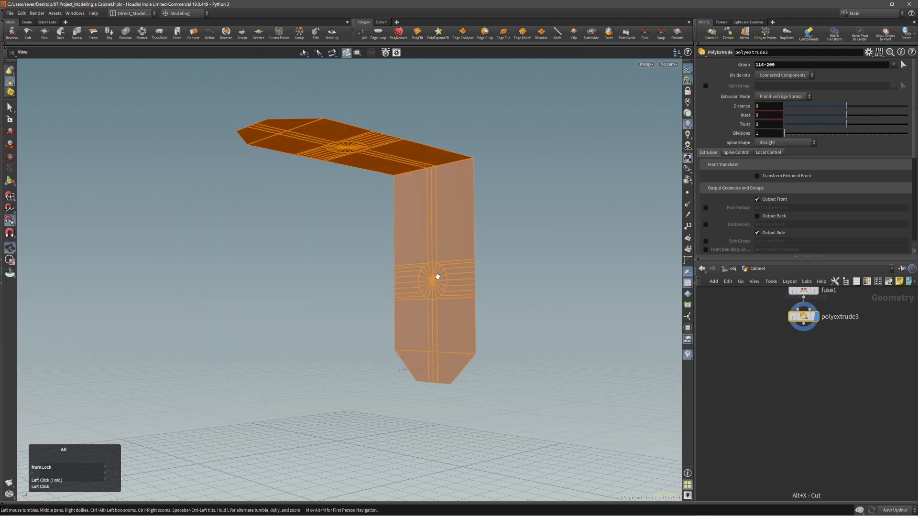
{"action": "left_click_drag", "start_coordinate": [437, 277], "coordinate": [457, 271]}
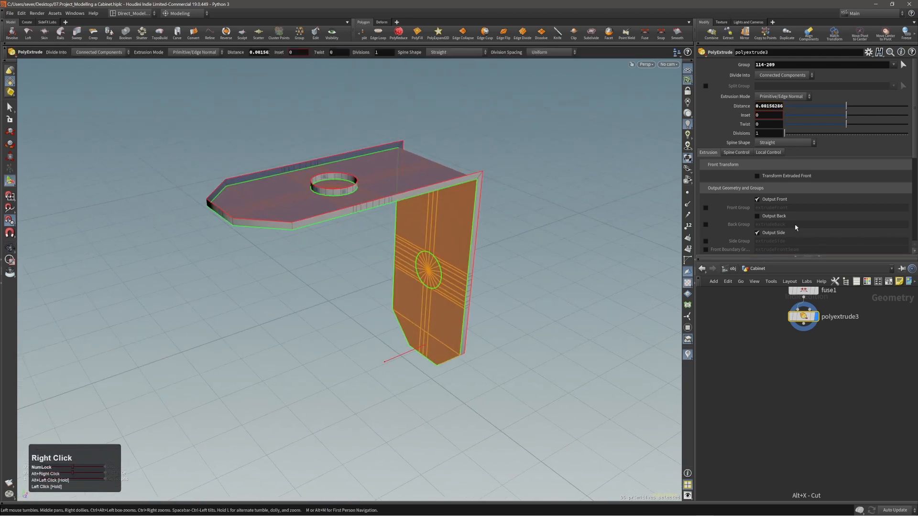
{"action": "mouse_move", "coordinate": [371, 203]}
{"action": "left_mouse_down", "text": "alt"}
{"action": "mouse_move", "coordinate": [332, 224]}
{"action": "mouse_move", "coordinate": [364, 191]}
{"action": "left_mouse_up", "text": "alt"}
{"action": "right_click_drag", "start_coordinate": [363, 192], "coordinate": [385, 143], "text": "alt"}
Step: Select the outer faces of the round patches on both boards and delete them
{"action": "key", "text": "s"}
{"action": "key", "text": "4"}
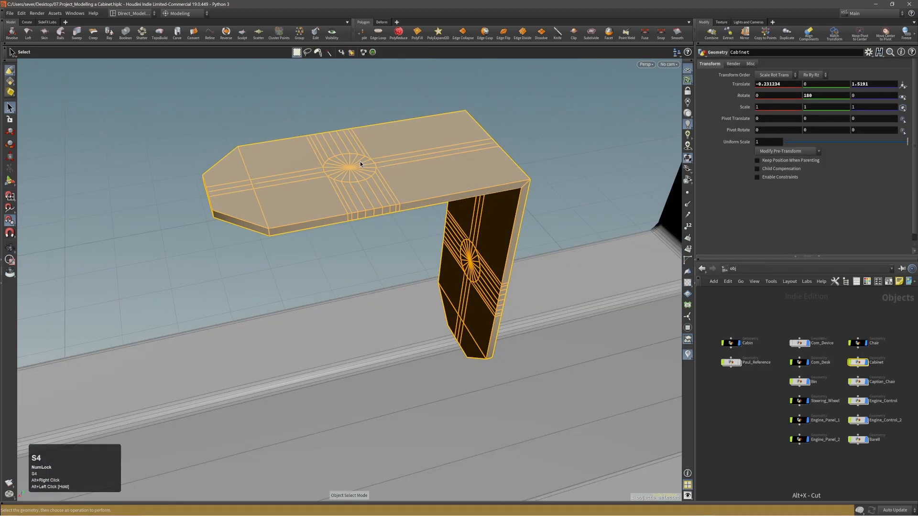
{"action": "key", "text": "3"}
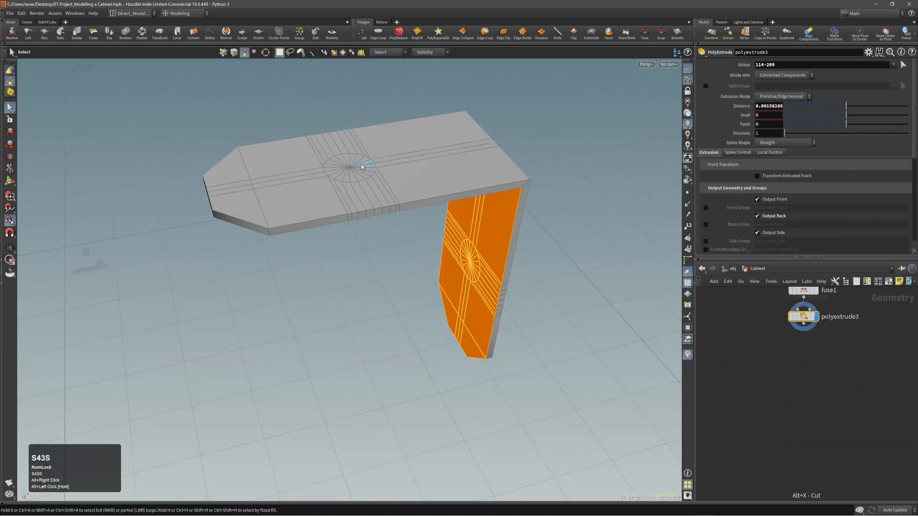
{"action": "key", "text": "F5"}
{"action": "left_click_drag", "start_coordinate": [349, 171], "coordinate": [279, 147]}
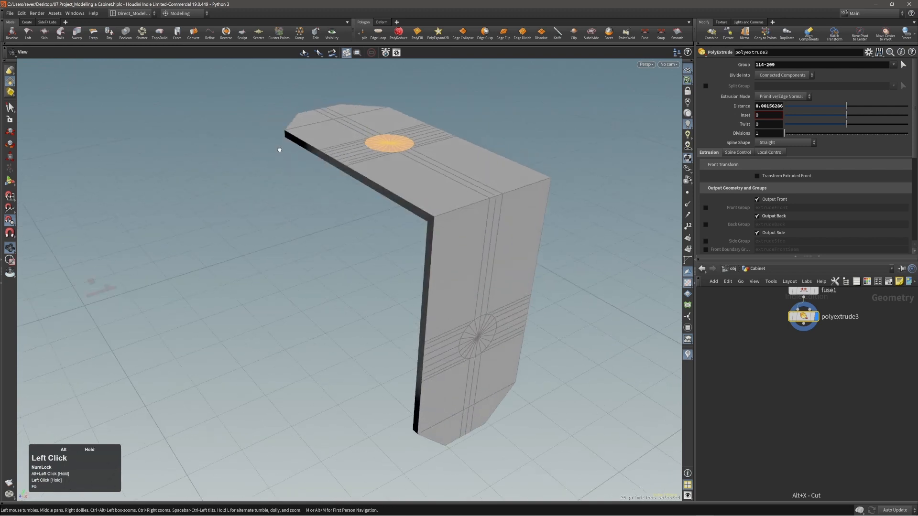
{"action": "left_click_drag", "start_coordinate": [488, 327], "coordinate": [487, 338], "text": "shift"}
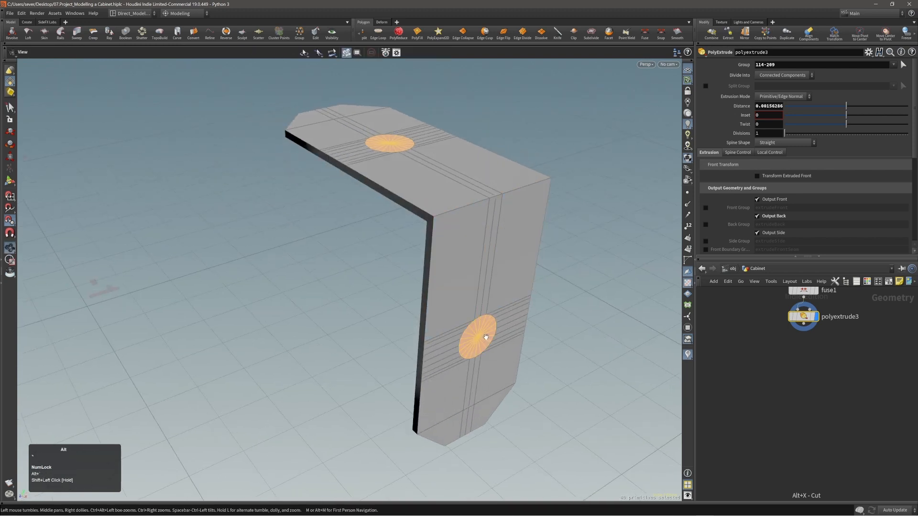
{"action": "key", "text": "Delete"}
Step: Go back to the extrusion operation, increase its distance to thicken the boards, and return to the deletion operation
{"action": "left_click_drag", "start_coordinate": [550, 191], "coordinate": [369, 323], "text": "alt"}
{"action": "middle_click_drag", "start_coordinate": [368, 323], "coordinate": [395, 253], "text": "alt"}
{"action": "left_click_drag", "start_coordinate": [395, 253], "coordinate": [412, 264], "text": "alt"}
{"action": "middle_click_drag", "start_coordinate": [412, 264], "coordinate": [413, 290], "text": "alt"}
{"action": "left_click_drag", "start_coordinate": [414, 290], "coordinate": [429, 352], "text": "alt"}
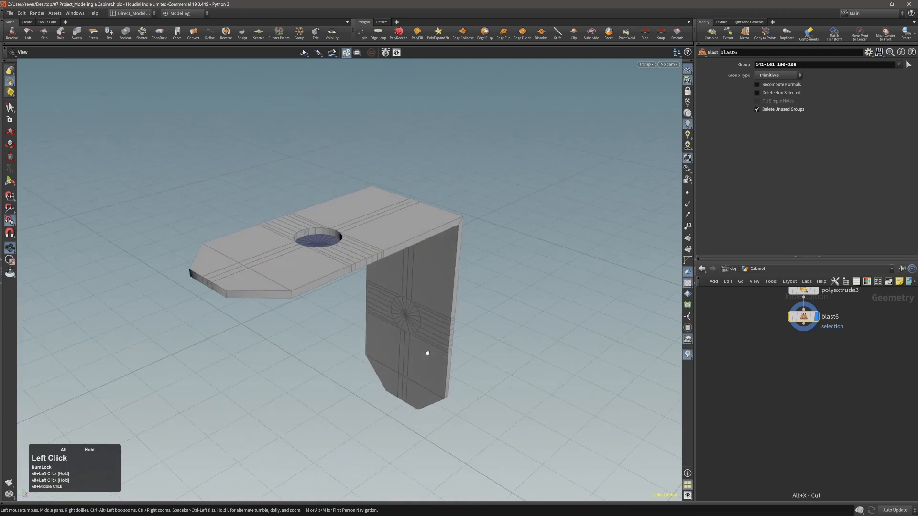
{"action": "right_click_drag", "start_coordinate": [428, 353], "coordinate": [385, 241], "text": "alt"}
{"action": "left_click_drag", "start_coordinate": [370, 263], "coordinate": [430, 292], "text": "alt"}
{"action": "key", "text": "Page_Up"}
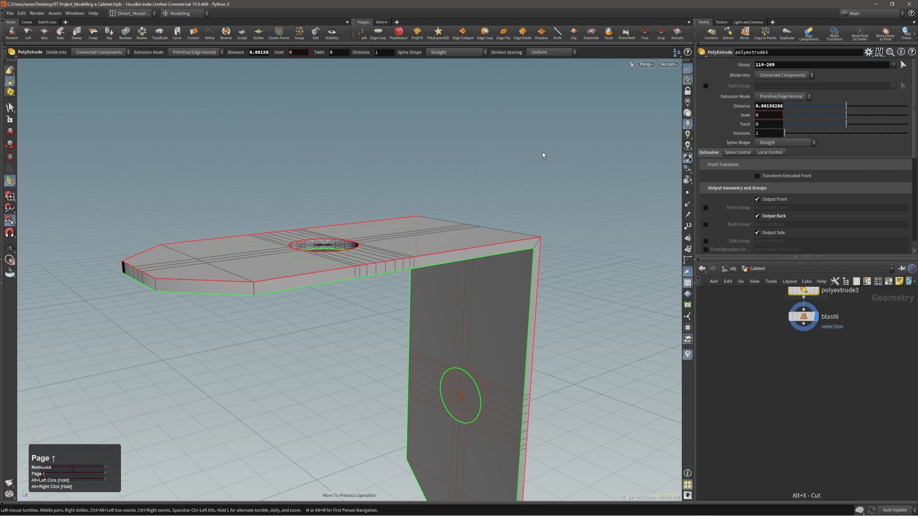
{"action": "middle_click", "coordinate": [778, 105]}
{"action": "middle_click_drag", "start_coordinate": [786, 137], "coordinate": [799, 137]}
{"action": "left_click_drag", "start_coordinate": [439, 214], "coordinate": [460, 206], "text": "alt"}
{"action": "key", "text": "period"}
Step: Select the outer border edge loops on both sides of the boards together with the round patches' rims
{"action": "key", "text": "2"}
{"action": "middle_click_drag", "start_coordinate": [460, 206], "coordinate": [456, 189], "text": "alt"}
{"action": "left_click", "coordinate": [456, 190]}
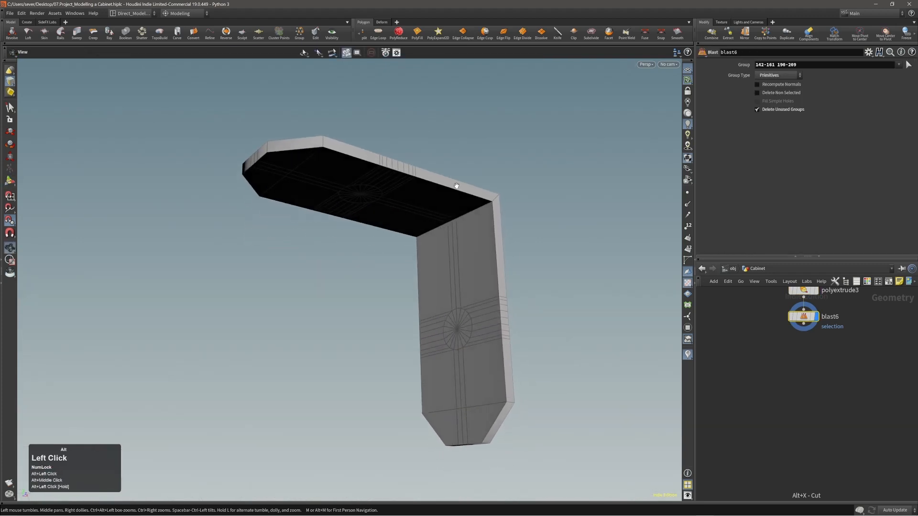
{"action": "left_click_drag", "start_coordinate": [342, 176], "coordinate": [369, 158], "text": "alt"}
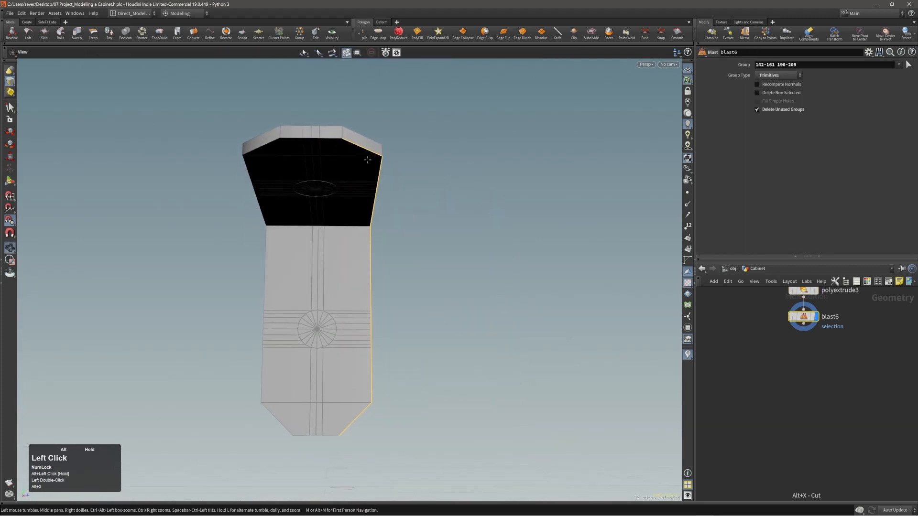
{"action": "double_click", "coordinate": [334, 141], "text": "shift"}
{"action": "left_click_drag", "start_coordinate": [292, 352], "coordinate": [273, 211], "text": "alt"}
{"action": "double_click", "coordinate": [312, 308], "text": "shift"}
{"action": "double_click", "coordinate": [291, 242], "text": "shift"}
{"action": "right_click_drag", "start_coordinate": [274, 210], "coordinate": [282, 239], "text": "alt"}
{"action": "left_click_drag", "start_coordinate": [353, 296], "coordinate": [373, 268], "text": "alt"}
{"action": "double_click", "coordinate": [469, 371], "text": "shift"}
{"action": "middle_click_drag", "start_coordinate": [467, 371], "coordinate": [455, 313], "text": "alt"}
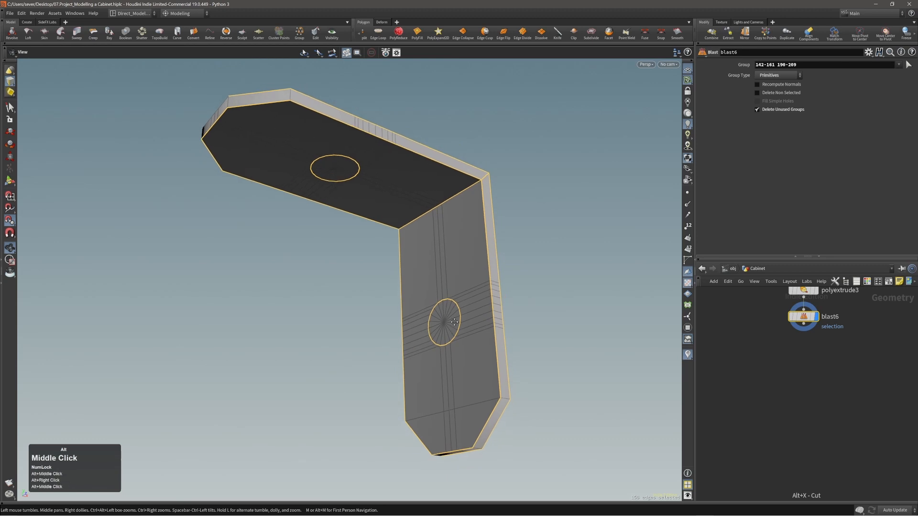
Step: Select all primitives of the extruded support and apply Exploded View to them
{"action": "key", "text": "3"}
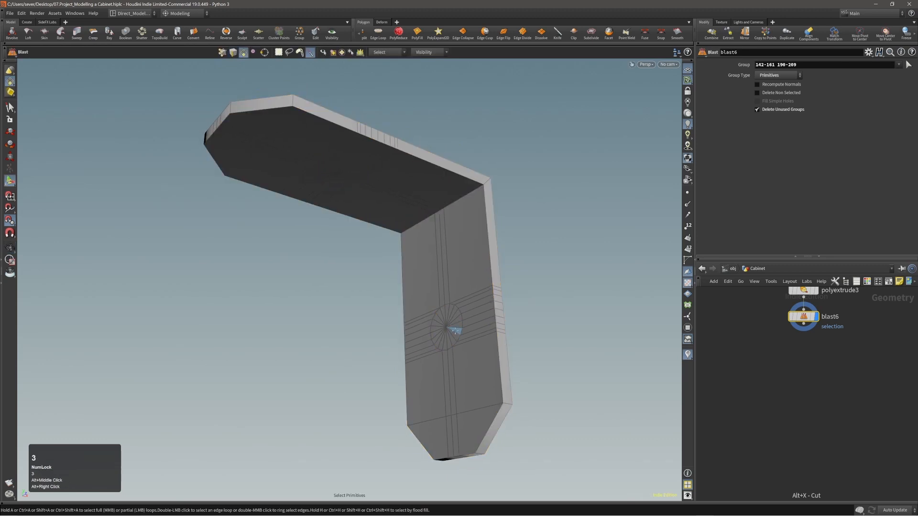
{"action": "key", "text": "n"}
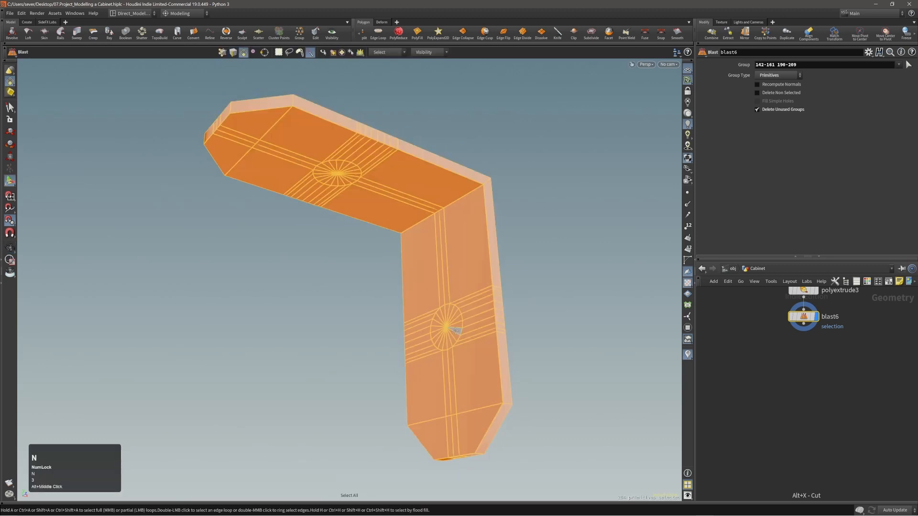
{"action": "key", "text": "c"}
{"action": "left_click", "coordinate": [448, 326]}
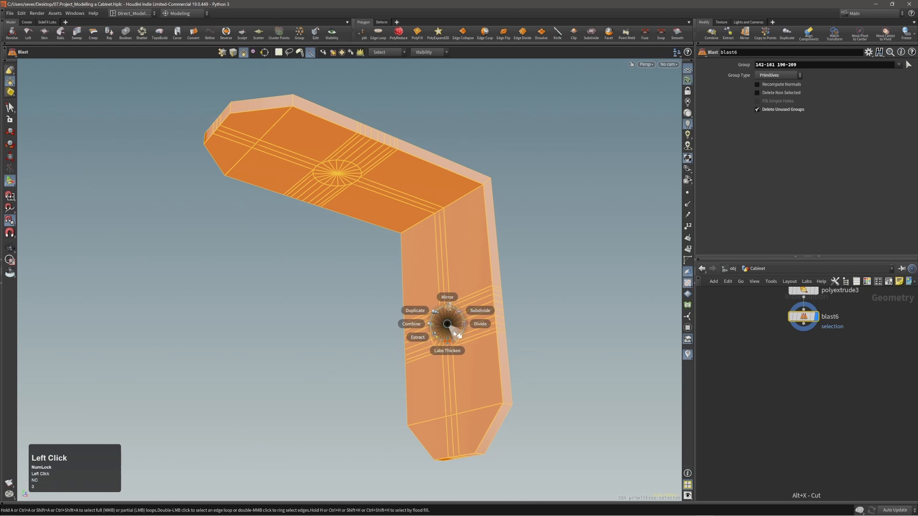
{"action": "left_click", "coordinate": [439, 326]}
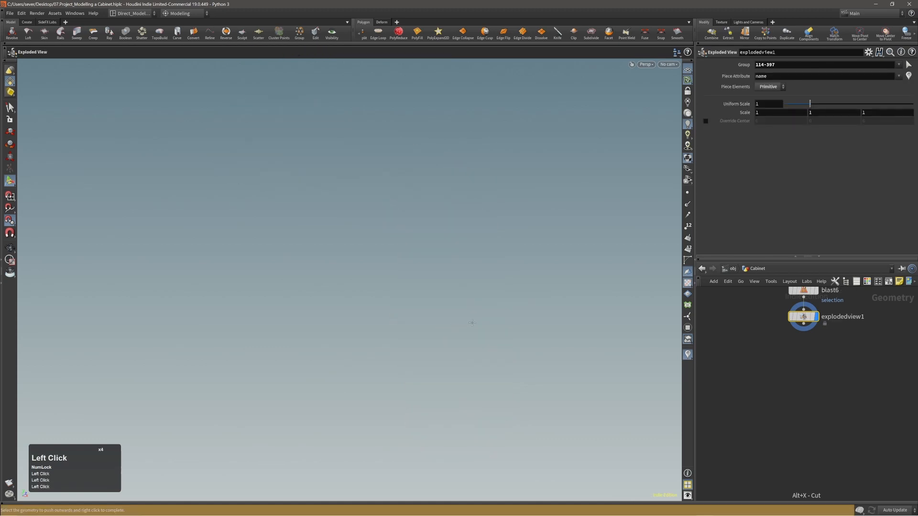
Step: Frame the exploded bracket and screw discs, and reduce the exploded view's uniform scale to 0.959
{"action": "key", "text": "space+b"}
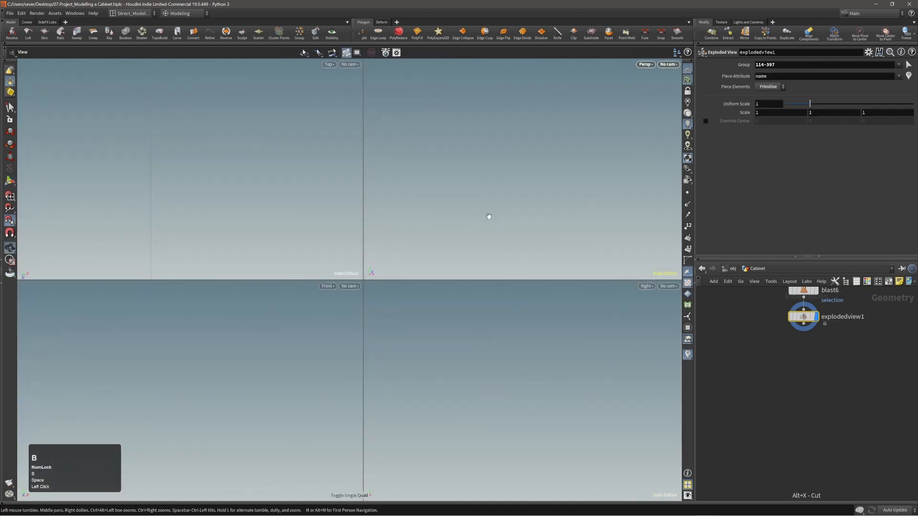
{"action": "key", "text": "space+b"}
{"action": "key", "text": "f"}
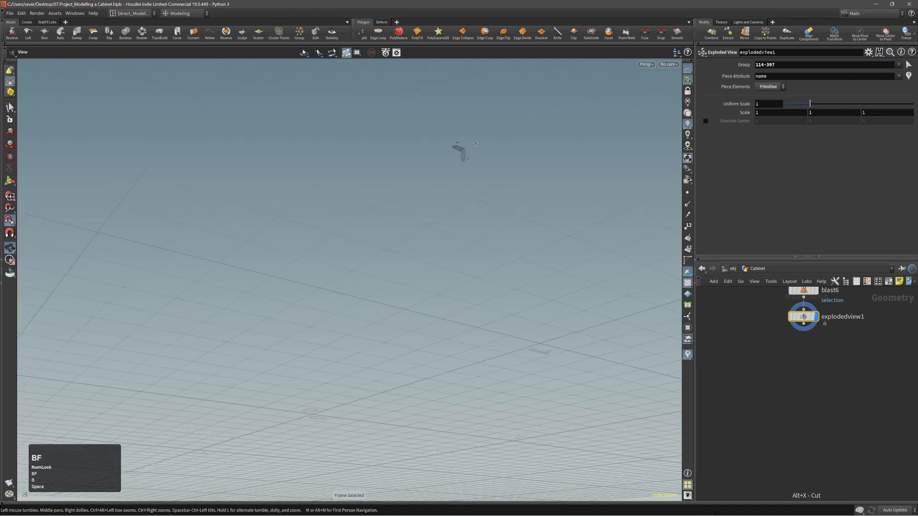
{"action": "key", "text": "space+g"}
{"action": "right_click_drag", "start_coordinate": [471, 148], "coordinate": [434, 191]}
{"action": "left_click_drag", "start_coordinate": [434, 191], "coordinate": [463, 186]}
{"action": "middle_click", "coordinate": [464, 186]}
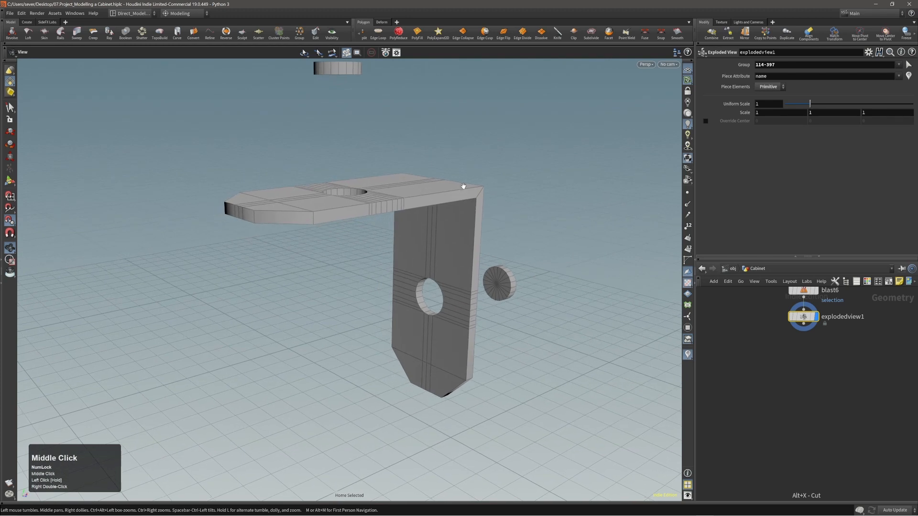
{"action": "mouse_move", "coordinate": [810, 104]}
{"action": "left_mouse_down"}
{"action": "mouse_move", "coordinate": [856, 104]}
{"action": "mouse_move", "coordinate": [811, 109]}
{"action": "left_mouse_up"}
{"action": "left_click_drag", "start_coordinate": [418, 242], "coordinate": [404, 225]}
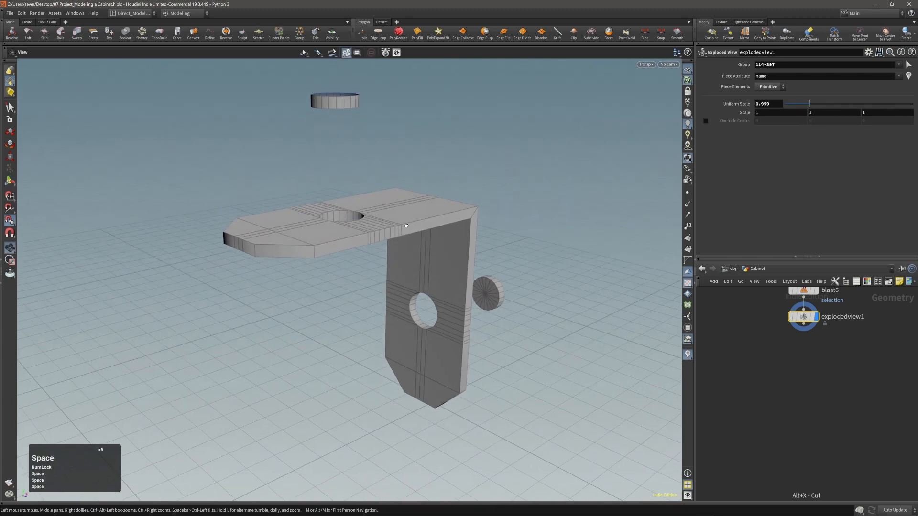
Step: Select the outline edge loops along both sides of the L-shaped bracket and the upper hole's outer rim
{"action": "key", "text": "2"}
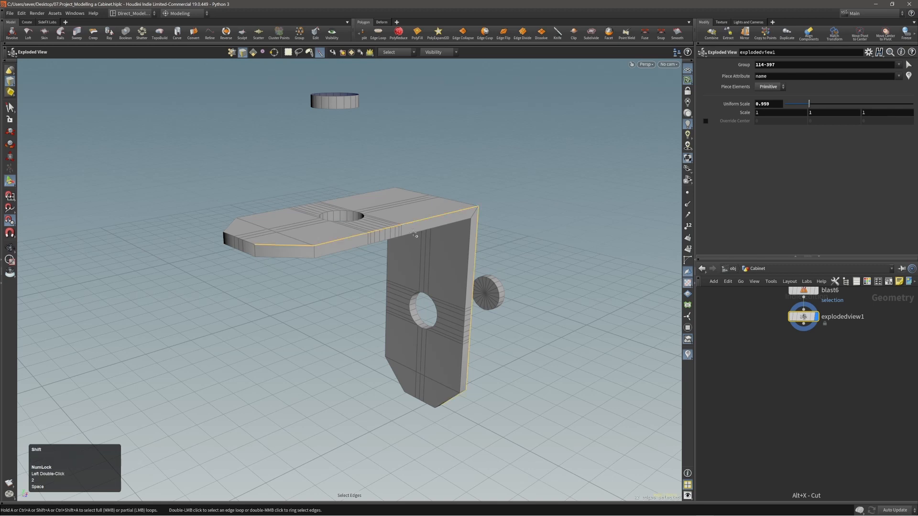
{"action": "left_click_drag", "start_coordinate": [415, 235], "coordinate": [506, 244], "text": "alt"}
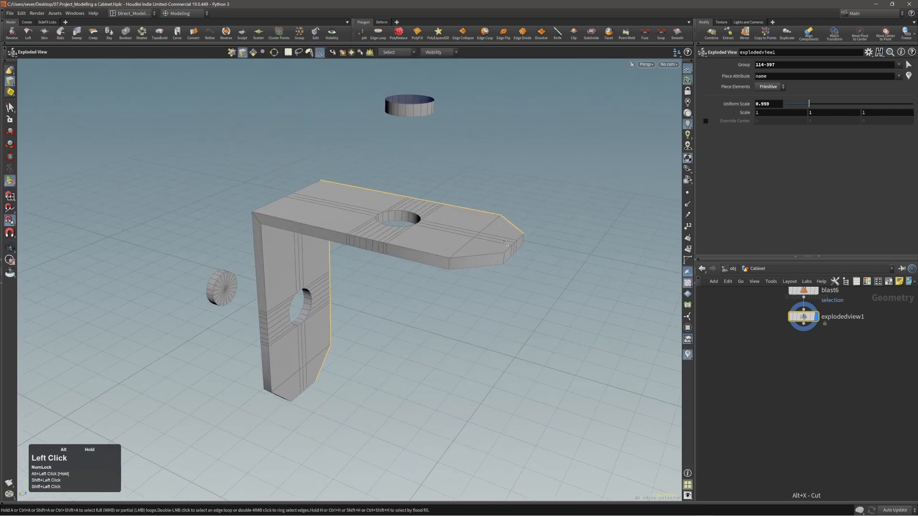
{"action": "left_click", "coordinate": [482, 259], "text": "shift"}
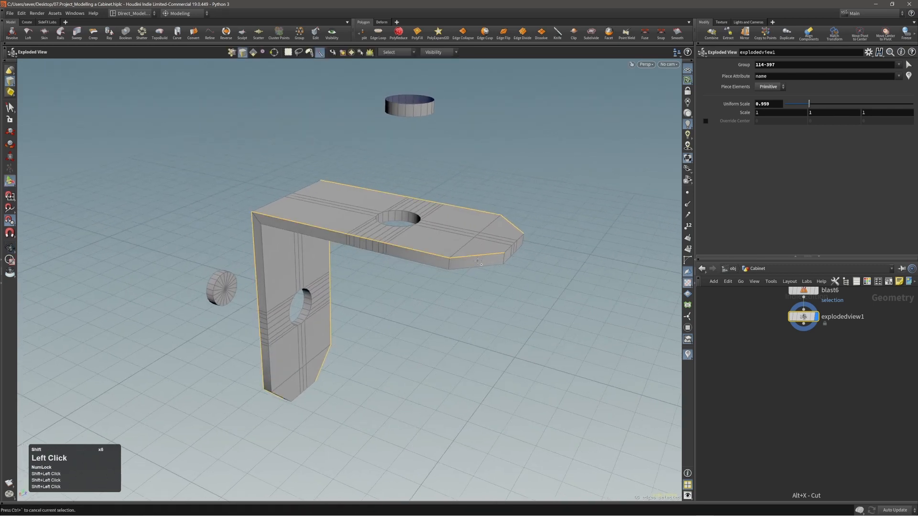
{"action": "middle_click_drag", "start_coordinate": [466, 276], "coordinate": [475, 257], "text": "alt"}
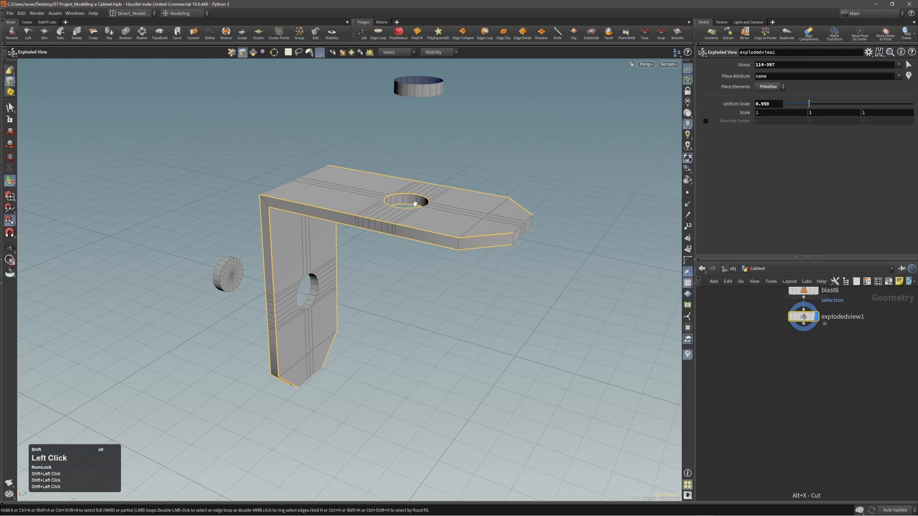
Step: Add the outline edges of the bracket's inner faces and the inner rims of both screw holes to the selection
{"action": "left_click_drag", "start_coordinate": [415, 203], "coordinate": [413, 232], "text": "alt"}
{"action": "right_click_drag", "start_coordinate": [413, 232], "coordinate": [466, 205], "text": "alt"}
{"action": "left_click_drag", "start_coordinate": [465, 205], "coordinate": [389, 145], "text": "alt"}
{"action": "middle_click_drag", "start_coordinate": [389, 146], "coordinate": [421, 186], "text": "alt"}
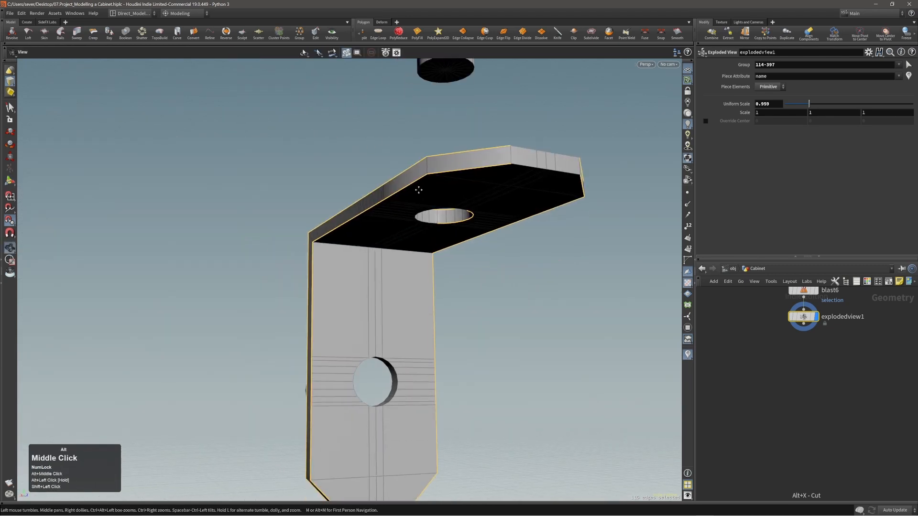
{"action": "left_click_drag", "start_coordinate": [421, 187], "coordinate": [438, 225], "text": "alt"}
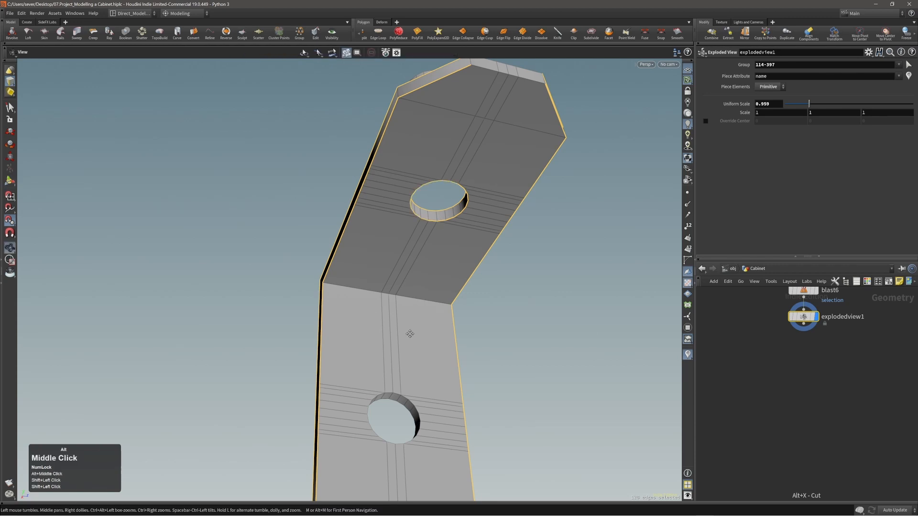
{"action": "middle_click_drag", "start_coordinate": [412, 322], "coordinate": [425, 302], "text": "alt"}
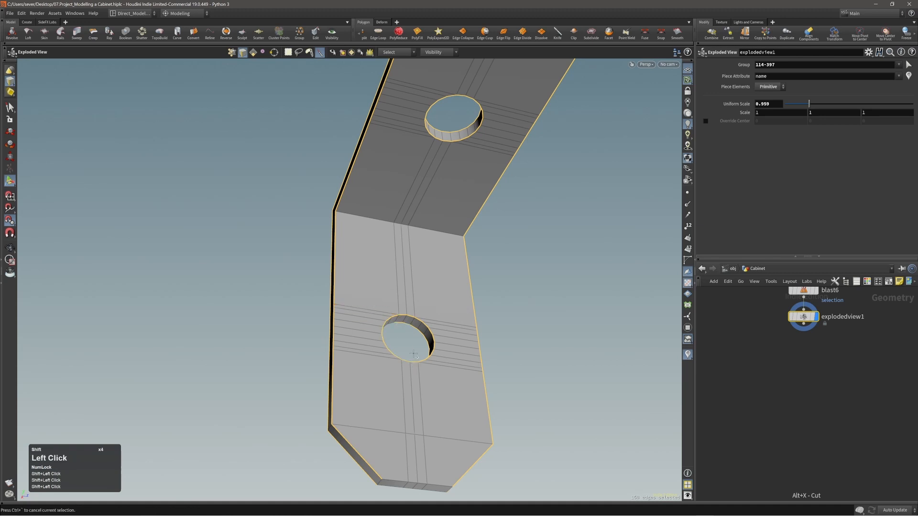
Step: Add the remaining outline edges at the bracket's ends and the lower hole's other rim to the edge selection
{"action": "left_click_drag", "start_coordinate": [414, 355], "coordinate": [485, 420], "text": "alt"}
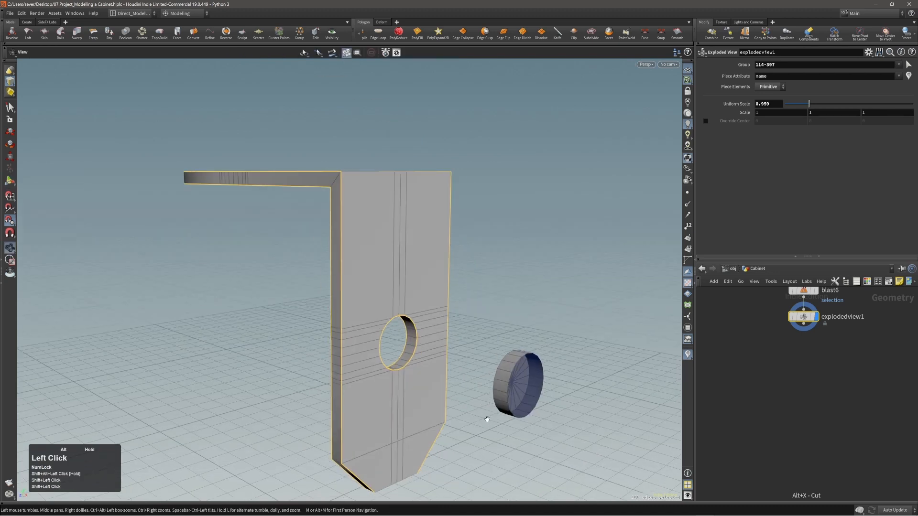
{"action": "middle_click_drag", "start_coordinate": [486, 420], "coordinate": [529, 366], "text": "alt"}
{"action": "left_click_drag", "start_coordinate": [440, 366], "coordinate": [619, 278], "text": "alt"}
{"action": "key", "text": "Return"}
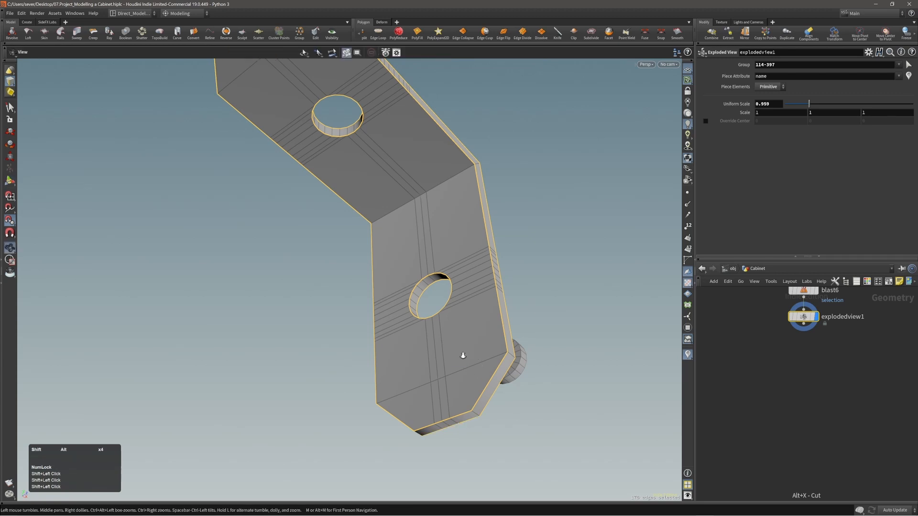
{"action": "right_click_drag", "start_coordinate": [464, 357], "coordinate": [404, 272], "text": "alt"}
{"action": "middle_click_drag", "start_coordinate": [404, 272], "coordinate": [436, 324], "text": "alt"}
{"action": "left_click_drag", "start_coordinate": [436, 324], "coordinate": [447, 267], "text": "alt"}
{"action": "right_click_drag", "start_coordinate": [447, 268], "coordinate": [438, 214], "text": "alt"}
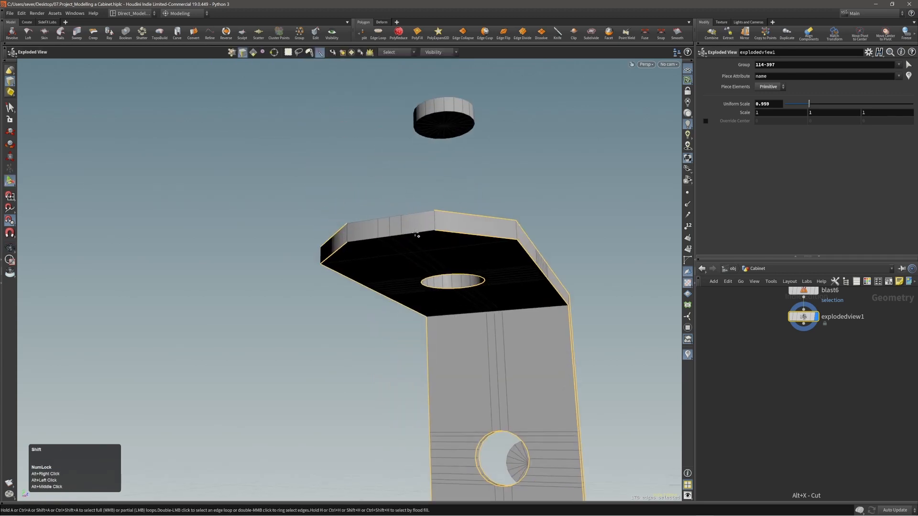
Step: Bevel the selected bracket edges with PolyBevel at a distance of about 0.00077728, including the inner corner edges
{"action": "left_click_drag", "start_coordinate": [413, 216], "coordinate": [455, 299], "text": "alt"}
{"action": "middle_click_drag", "start_coordinate": [538, 319], "coordinate": [457, 311], "text": "alt"}
{"action": "left_click_drag", "start_coordinate": [457, 311], "coordinate": [461, 256], "text": "alt"}
{"action": "key", "text": "c"}
{"action": "left_click", "coordinate": [500, 265]}
{"action": "left_click", "coordinate": [481, 242]}
{"action": "left_click", "coordinate": [472, 247], "text": "shift"}
{"action": "right_click_drag", "start_coordinate": [447, 257], "coordinate": [470, 252], "text": "alt"}
{"action": "left_click_drag", "start_coordinate": [470, 252], "coordinate": [485, 254], "text": "alt"}
{"action": "right_click_drag", "start_coordinate": [486, 254], "coordinate": [396, 268], "text": "alt"}
{"action": "left_click", "coordinate": [544, 241], "text": "shift"}
{"action": "left_click", "coordinate": [513, 249], "text": "shift"}
{"action": "left_click", "coordinate": [461, 262], "text": "shift"}
Step: Select the front rim loops of both screw discs and bevel them with a distance of 0.001
{"action": "left_click_drag", "start_coordinate": [395, 268], "coordinate": [462, 262], "text": "alt"}
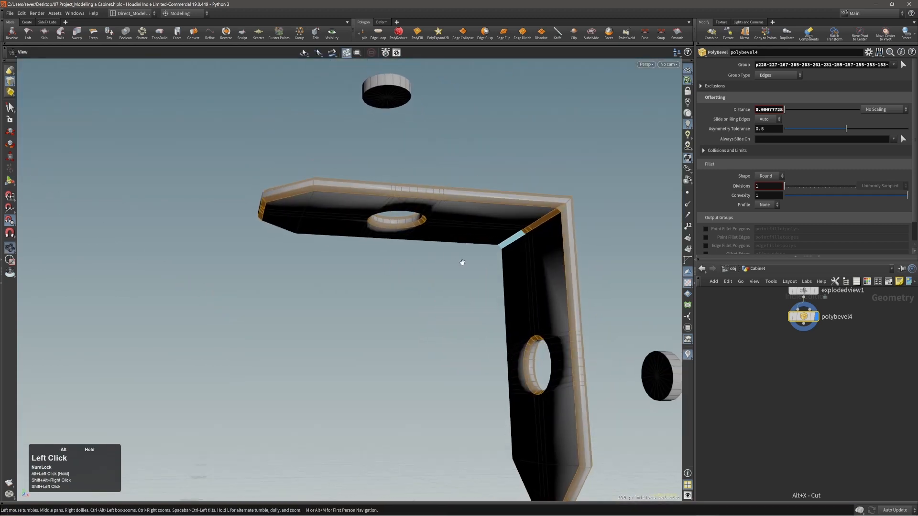
{"action": "right_click_drag", "start_coordinate": [462, 262], "coordinate": [502, 287], "text": "alt"}
{"action": "middle_click_drag", "start_coordinate": [502, 287], "coordinate": [515, 262], "text": "alt"}
{"action": "left_click_drag", "start_coordinate": [514, 262], "coordinate": [564, 258], "text": "alt"}
{"action": "middle_click_drag", "start_coordinate": [564, 258], "coordinate": [505, 277], "text": "alt"}
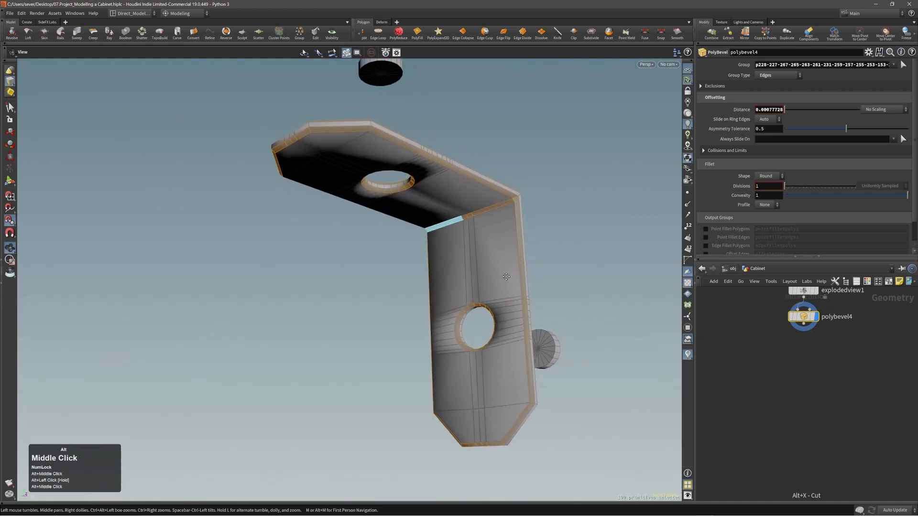
{"action": "left_click_drag", "start_coordinate": [501, 269], "coordinate": [525, 311], "text": "alt"}
{"action": "key", "text": "2"}
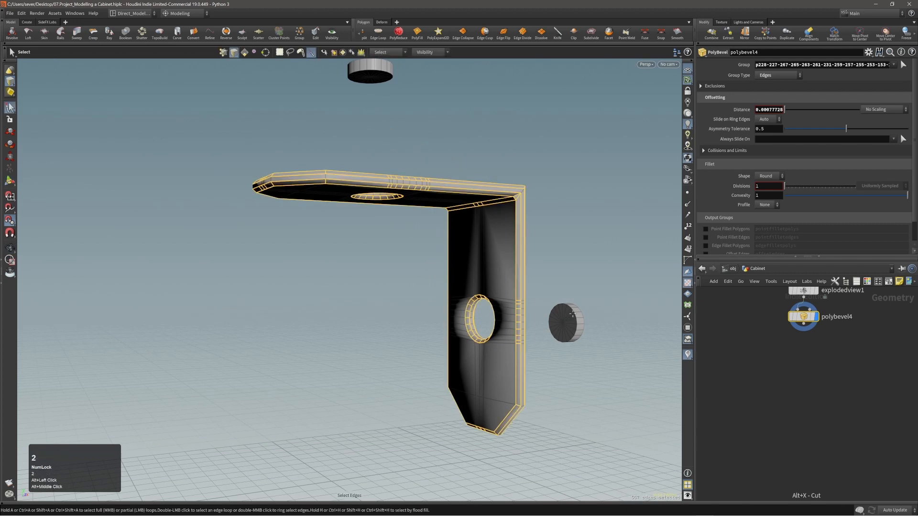
{"action": "left_click", "coordinate": [577, 315]}
{"action": "double_click", "coordinate": [577, 315]}
{"action": "middle_click_drag", "start_coordinate": [484, 269], "coordinate": [500, 316], "text": "alt"}
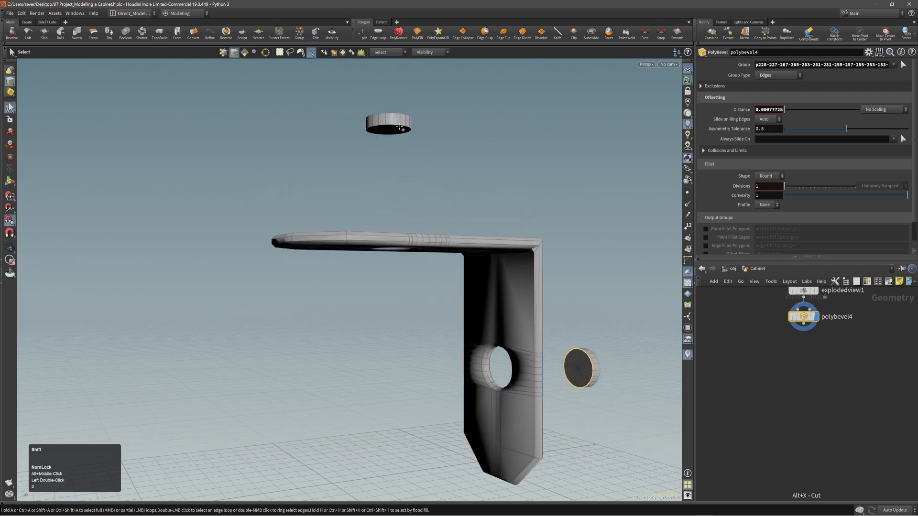
{"action": "key", "text": "b"}
{"action": "left_click_drag", "start_coordinate": [398, 126], "coordinate": [301, 150]}
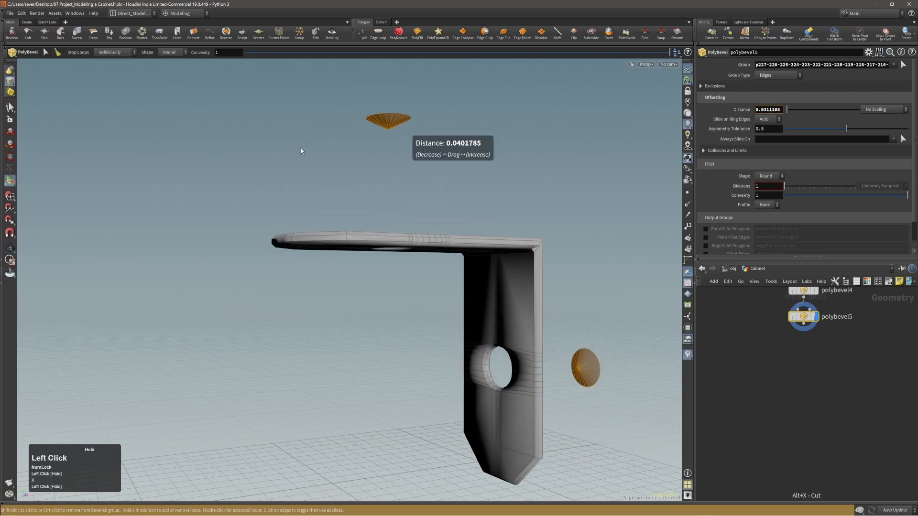
{"action": "middle_click", "coordinate": [769, 109], "text": "ctrl"}
{"action": "middle_click_drag", "start_coordinate": [769, 110], "coordinate": [777, 137]}
{"action": "left_click_drag", "start_coordinate": [483, 153], "coordinate": [470, 90], "text": "alt"}
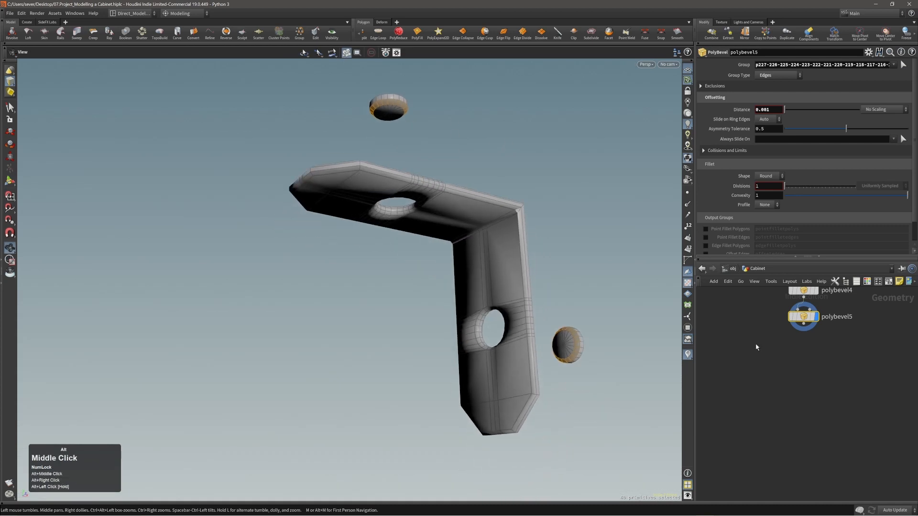
Step: Set the exploded view node's uniform scale to 0 to bring the bracket and discs back together
{"action": "middle_click_drag", "start_coordinate": [795, 364], "coordinate": [796, 434], "text": "alt"}
{"action": "left_click", "coordinate": [804, 333]}
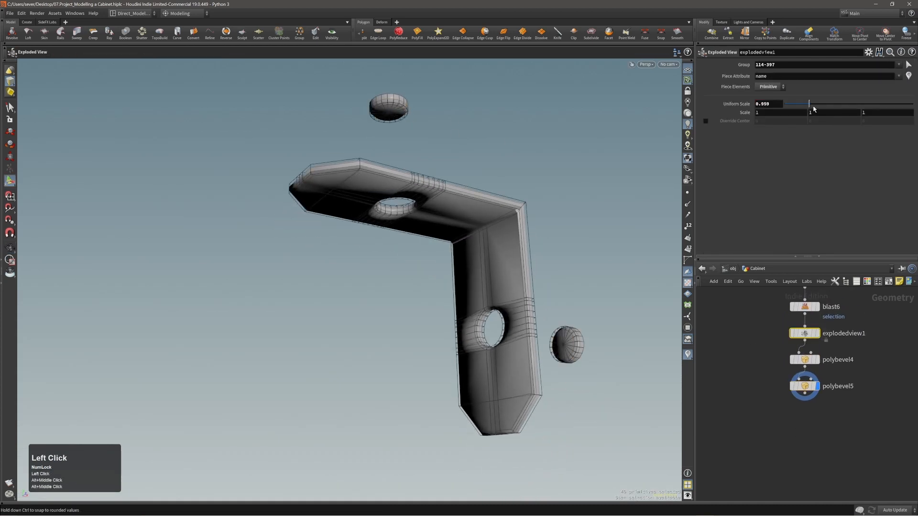
{"action": "left_click_drag", "start_coordinate": [806, 105], "coordinate": [783, 109]}
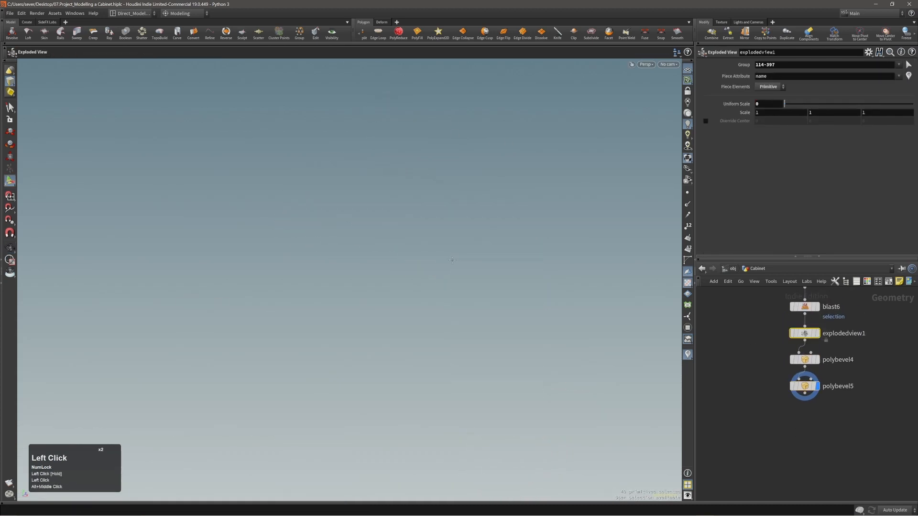
Step: Examine how the bevelled screw discs sit inside the holes of the reassembled bracket
{"action": "left_click_drag", "start_coordinate": [453, 260], "coordinate": [471, 220]}
{"action": "right_click_drag", "start_coordinate": [471, 220], "coordinate": [557, 232]}
{"action": "left_click_drag", "start_coordinate": [557, 233], "coordinate": [483, 244]}
{"action": "right_click_drag", "start_coordinate": [483, 244], "coordinate": [463, 241]}
{"action": "left_click_drag", "start_coordinate": [463, 242], "coordinate": [439, 246]}
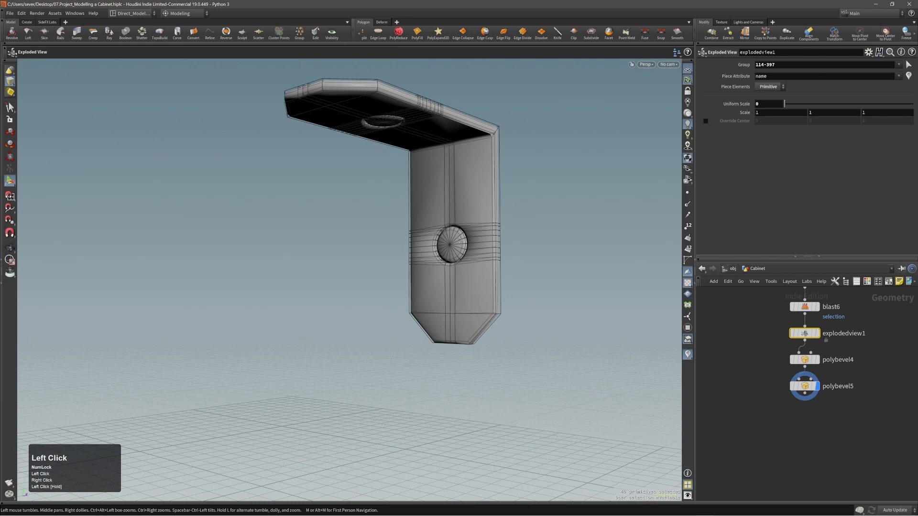
{"action": "right_click_drag", "start_coordinate": [461, 243], "coordinate": [465, 233]}
{"action": "left_click", "coordinate": [471, 259]}
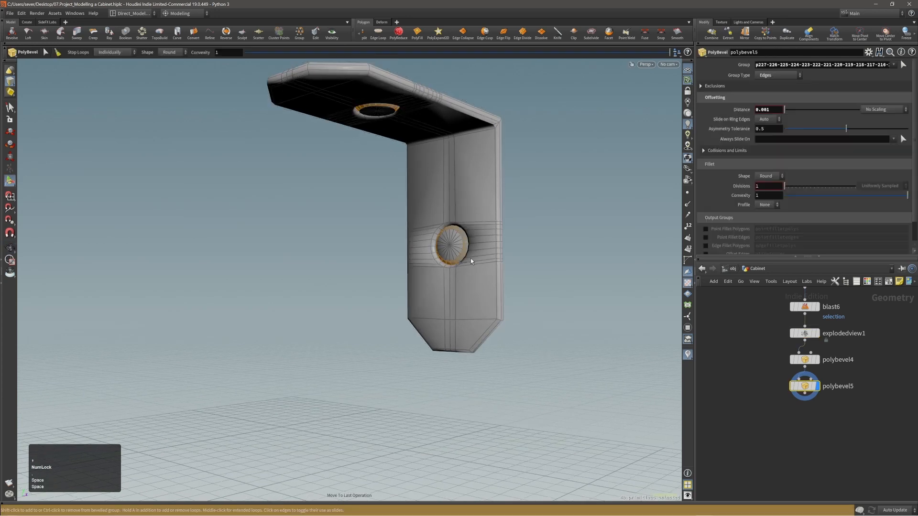
{"action": "mouse_move", "coordinate": [470, 257]}
{"action": "left_mouse_down"}
{"action": "mouse_move", "coordinate": [474, 248]}
{"action": "mouse_move", "coordinate": [504, 247]}
{"action": "mouse_move", "coordinate": [474, 245]}
{"action": "mouse_move", "coordinate": [484, 289]}
{"action": "mouse_move", "coordinate": [472, 244]}
{"action": "left_mouse_up"}
{"action": "right_click_drag", "start_coordinate": [472, 245], "coordinate": [482, 239]}
{"action": "left_click_drag", "start_coordinate": [483, 239], "coordinate": [421, 188]}
{"action": "right_click_drag", "start_coordinate": [457, 249], "coordinate": [457, 242]}
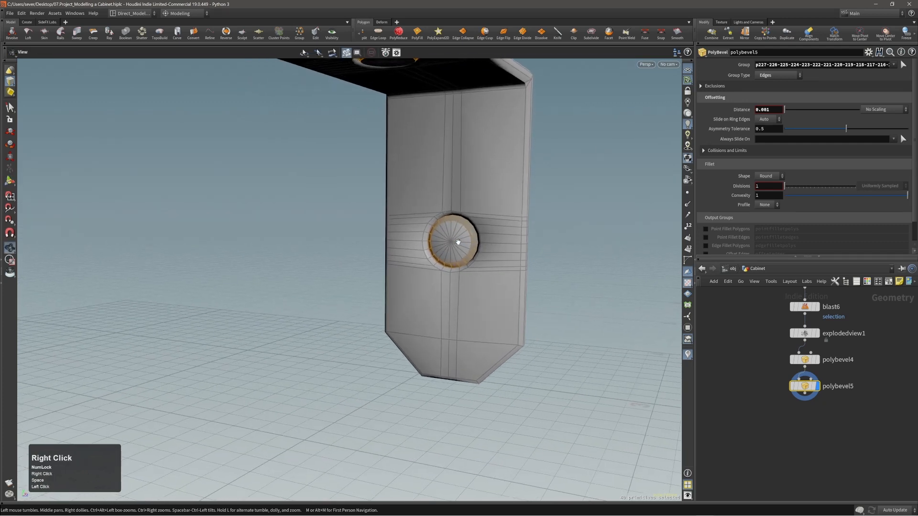
{"action": "left_click_drag", "start_coordinate": [458, 242], "coordinate": [480, 194]}
Step: Select the front faces of both screw discs and grow the selection to include their bevel rings
{"action": "key", "text": "s"}
{"action": "left_click", "coordinate": [477, 252]}
{"action": "right_click", "coordinate": [469, 232], "text": "alt"}
{"action": "middle_click_drag", "start_coordinate": [432, 149], "coordinate": [458, 211], "text": "alt"}
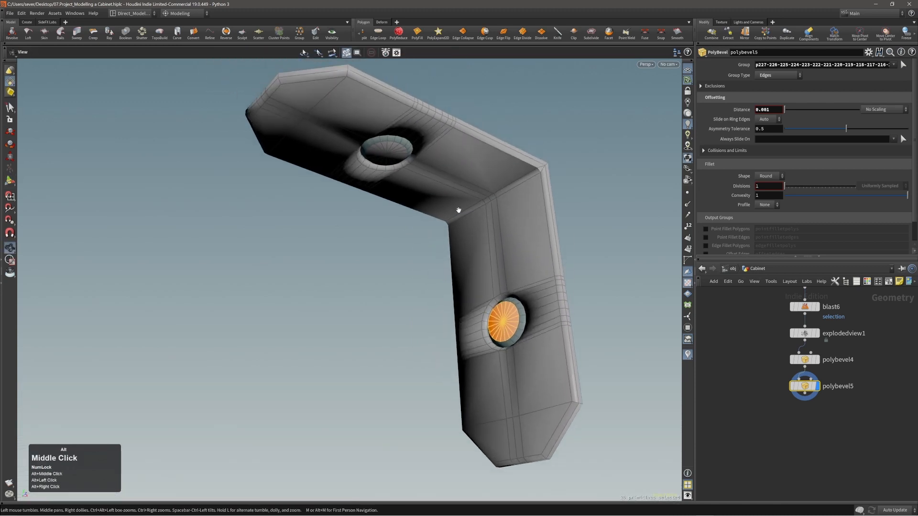
{"action": "left_click_drag", "start_coordinate": [459, 211], "coordinate": [388, 158], "text": "alt"}
{"action": "right_click_drag", "start_coordinate": [416, 142], "coordinate": [442, 172], "text": "alt"}
{"action": "middle_click_drag", "start_coordinate": [443, 172], "coordinate": [433, 171], "text": "alt"}
{"action": "key", "text": "shift+g"}
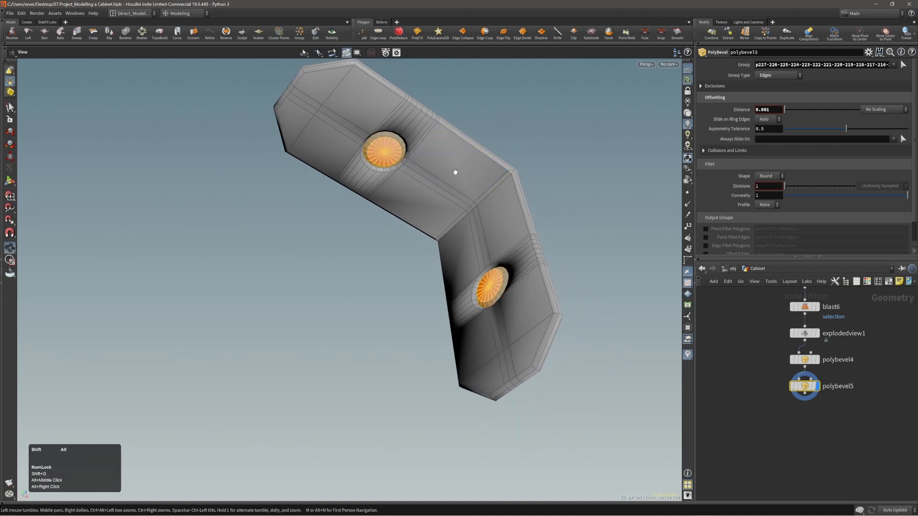
{"action": "left_click_drag", "start_coordinate": [455, 172], "coordinate": [450, 191], "text": "alt+shift"}
Step: Try to push the selected disc faces outward with Peak at a distance of about 0.00152
{"action": "key", "text": "c"}
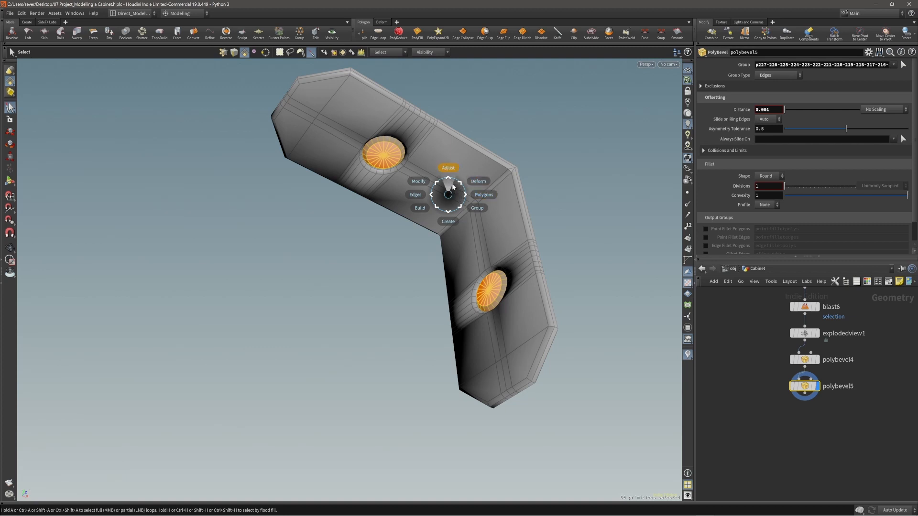
{"action": "left_click", "coordinate": [453, 186]}
{"action": "left_click", "coordinate": [459, 184]}
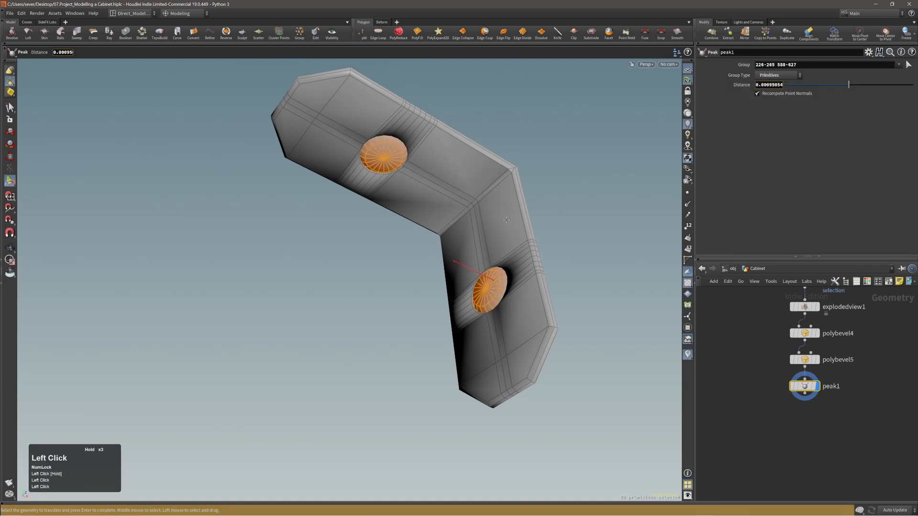
{"action": "left_click_drag", "start_coordinate": [504, 220], "coordinate": [421, 214], "text": "alt"}
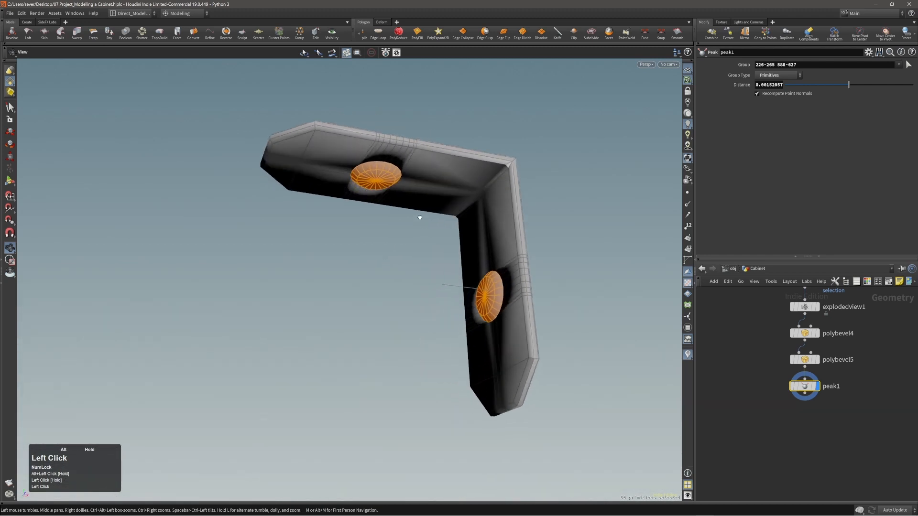
Step: Start an Edit move on the selected disc faces and set its transform space to Local Frame by Connectivity
{"action": "key", "text": "e"}
{"action": "key", "text": "t"}
{"action": "right_click_drag", "start_coordinate": [466, 281], "coordinate": [481, 258], "text": "alt"}
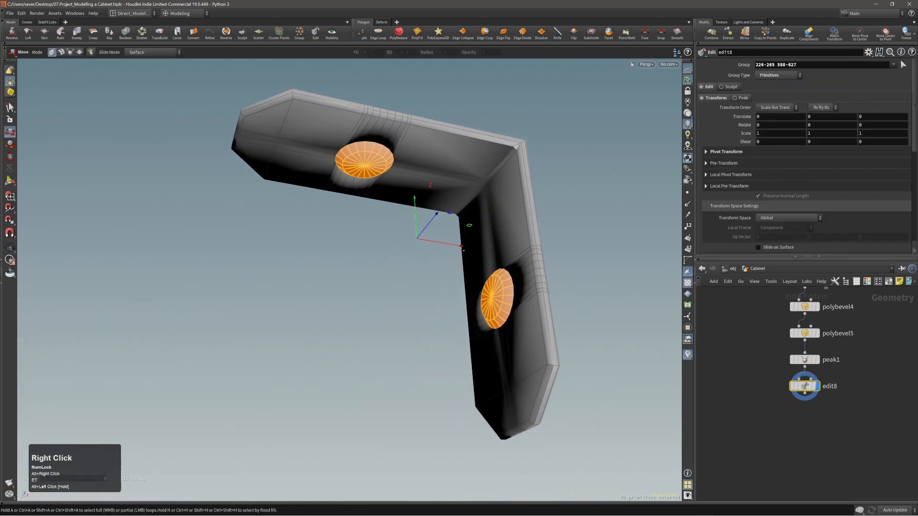
{"action": "right_click", "coordinate": [458, 247]}
{"action": "right_click", "coordinate": [459, 248]}
{"action": "right_click", "coordinate": [458, 248]}
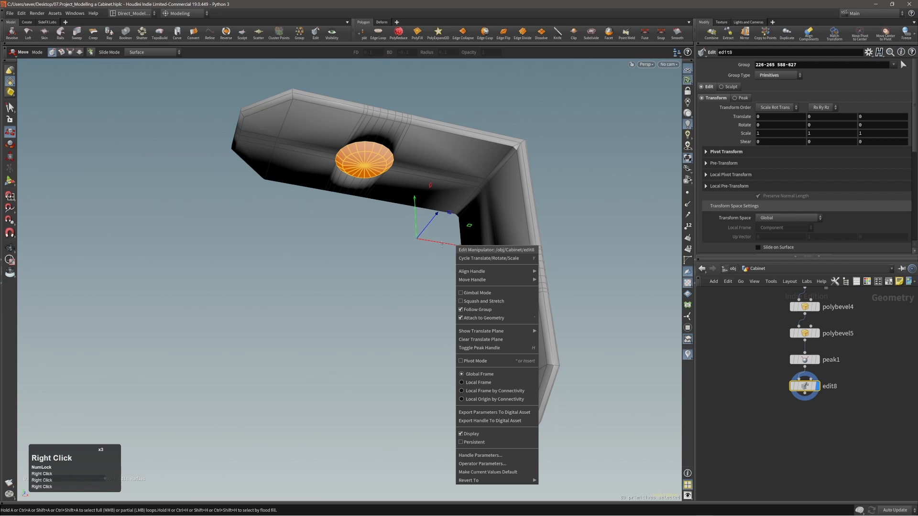
{"action": "left_click", "coordinate": [480, 392]}
{"action": "left_click_drag", "start_coordinate": [376, 192], "coordinate": [353, 187], "text": "alt"}
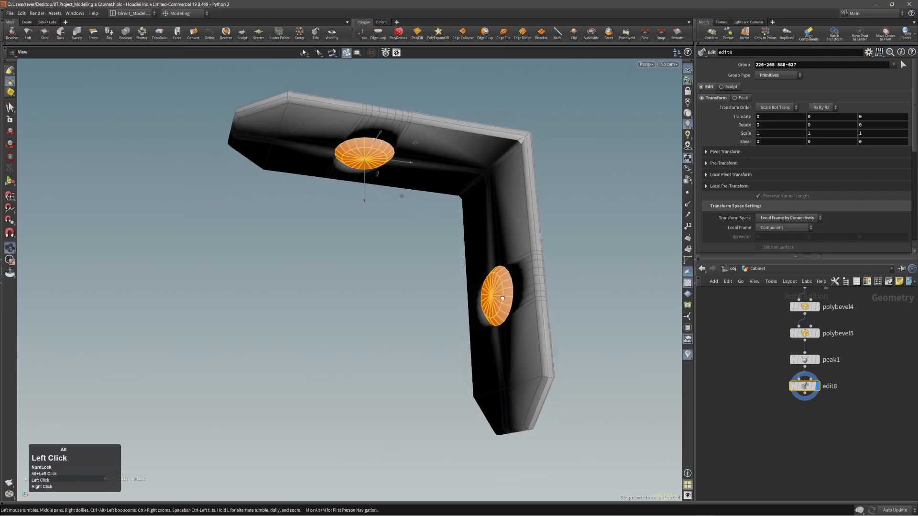
Step: Translate the faces of both discs outward about 0.00243 along local Z and remove the Peak node from the network
{"action": "left_click", "coordinate": [364, 205]}
{"action": "key", "text": "ctrl+z"}
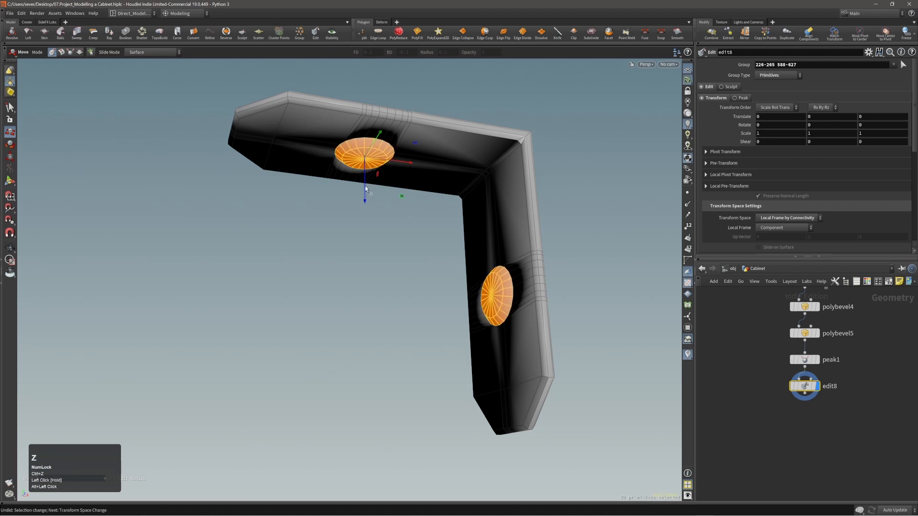
{"action": "left_click_drag", "start_coordinate": [366, 189], "coordinate": [366, 206]}
{"action": "key", "text": "alt+x"}
{"action": "right_click_drag", "start_coordinate": [363, 206], "coordinate": [397, 192], "text": "alt"}
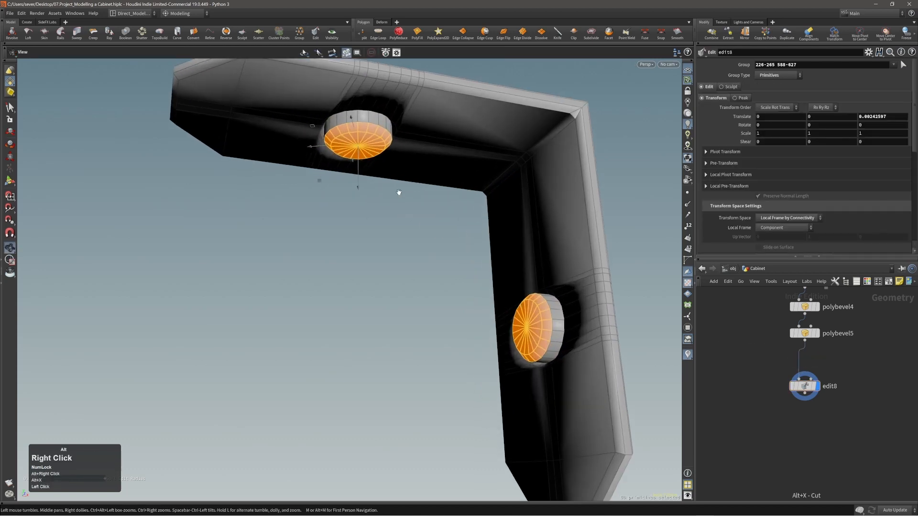
Step: Reduce the disc faces' outward translation to about 0.000727 along local Z and extrude them by a distance of about 0.00039
{"action": "left_click_drag", "start_coordinate": [359, 189], "coordinate": [358, 176]}
{"action": "left_click", "coordinate": [357, 176]}
{"action": "key", "text": "c"}
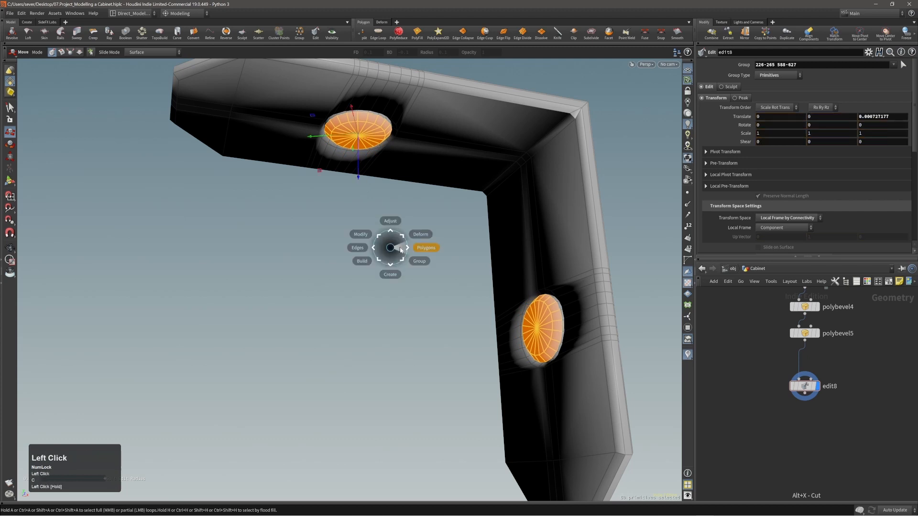
{"action": "left_click", "coordinate": [409, 248]}
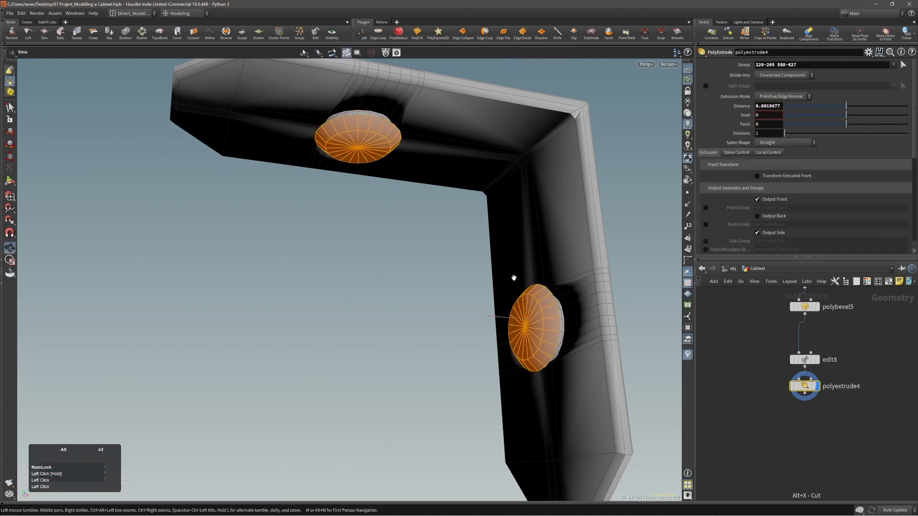
{"action": "left_click_drag", "start_coordinate": [512, 277], "coordinate": [466, 285], "text": "alt"}
{"action": "middle_click_drag", "start_coordinate": [465, 285], "coordinate": [461, 248], "text": "alt"}
{"action": "left_click_drag", "start_coordinate": [488, 275], "coordinate": [520, 285], "text": "alt"}
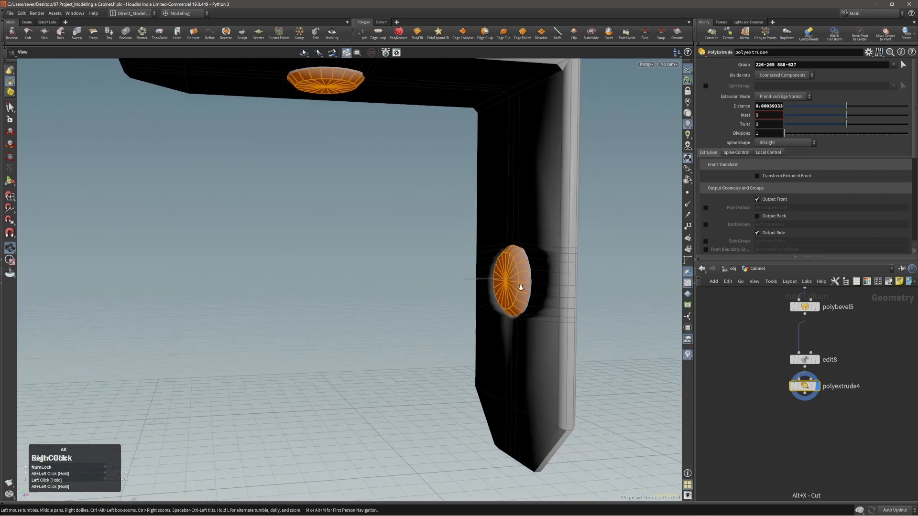
{"action": "right_click_drag", "start_coordinate": [520, 285], "coordinate": [531, 286], "text": "alt"}
{"action": "left_click_drag", "start_coordinate": [531, 286], "coordinate": [599, 306], "text": "alt"}
Step: Scale the extruded disc heads to about 1.106 in X and Y using Local Frame by Connectivity, then clear the selection
{"action": "key", "text": "e"}
{"action": "right_click_drag", "start_coordinate": [536, 288], "coordinate": [443, 283], "text": "alt"}
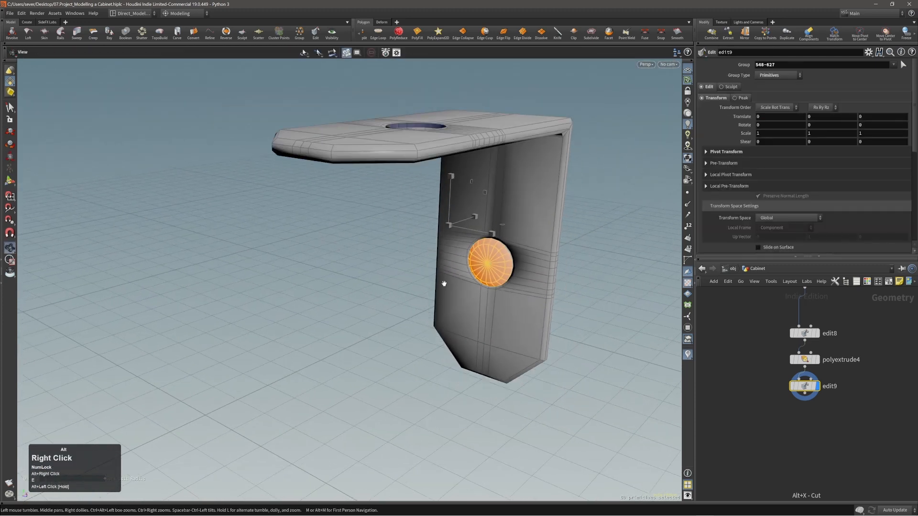
{"action": "left_click_drag", "start_coordinate": [443, 283], "coordinate": [453, 265], "text": "alt"}
{"action": "right_click", "coordinate": [464, 216]}
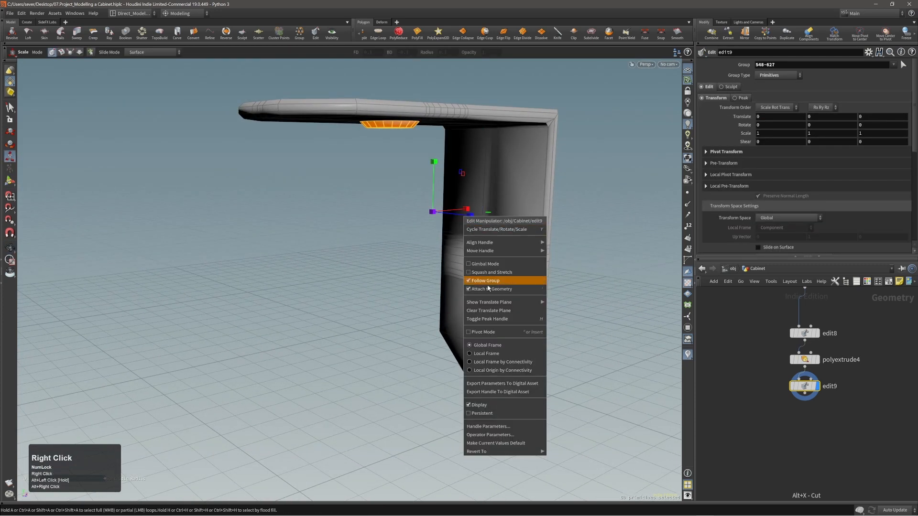
{"action": "left_click", "coordinate": [491, 362]}
{"action": "right_click_drag", "start_coordinate": [474, 268], "coordinate": [483, 191], "text": "alt"}
{"action": "middle_click_drag", "start_coordinate": [454, 177], "coordinate": [450, 258], "text": "alt"}
{"action": "left_click_drag", "start_coordinate": [450, 258], "coordinate": [445, 160], "text": "alt"}
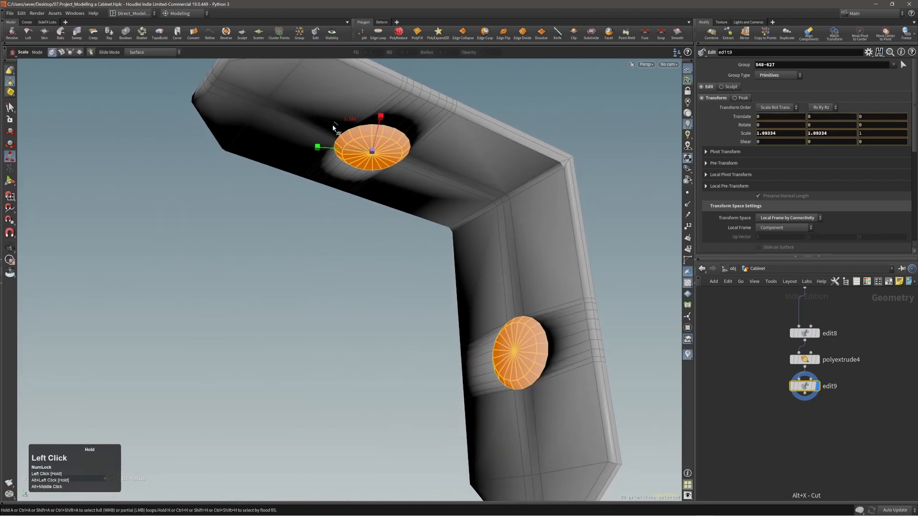
{"action": "left_click_drag", "start_coordinate": [333, 128], "coordinate": [431, 230]}
{"action": "right_click_drag", "start_coordinate": [469, 273], "coordinate": [446, 290], "text": "alt"}
{"action": "key", "text": "s"}
{"action": "left_click", "coordinate": [447, 290]}
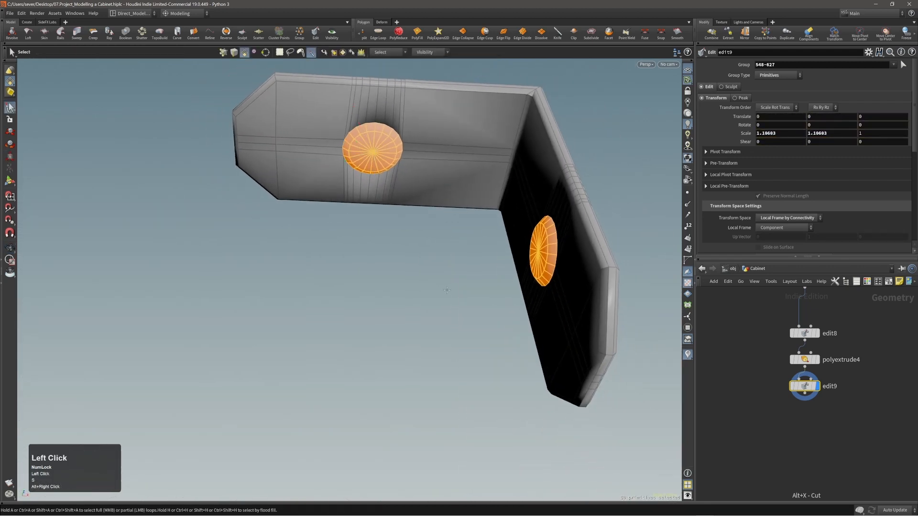
Step: Select the rows of loop points on both side edges of the bracket level with the screw discs
{"action": "right_click_drag", "start_coordinate": [445, 234], "coordinate": [416, 205], "text": "alt"}
{"action": "left_click_drag", "start_coordinate": [416, 205], "coordinate": [498, 235], "text": "alt"}
{"action": "middle_click_drag", "start_coordinate": [498, 234], "coordinate": [458, 232], "text": "alt"}
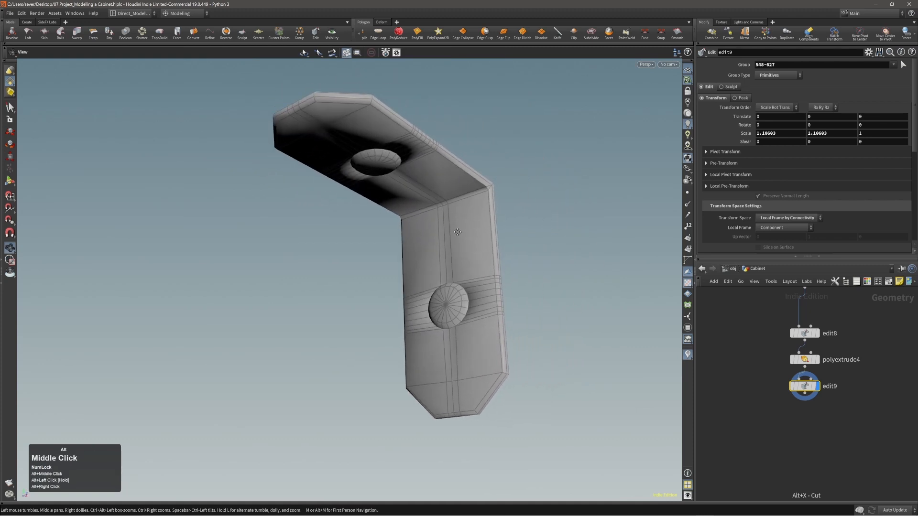
{"action": "right_click_drag", "start_coordinate": [458, 231], "coordinate": [447, 213], "text": "alt"}
{"action": "left_click_drag", "start_coordinate": [447, 213], "coordinate": [510, 223], "text": "alt"}
{"action": "key", "text": "alt+1"}
{"action": "key", "text": "F2"}
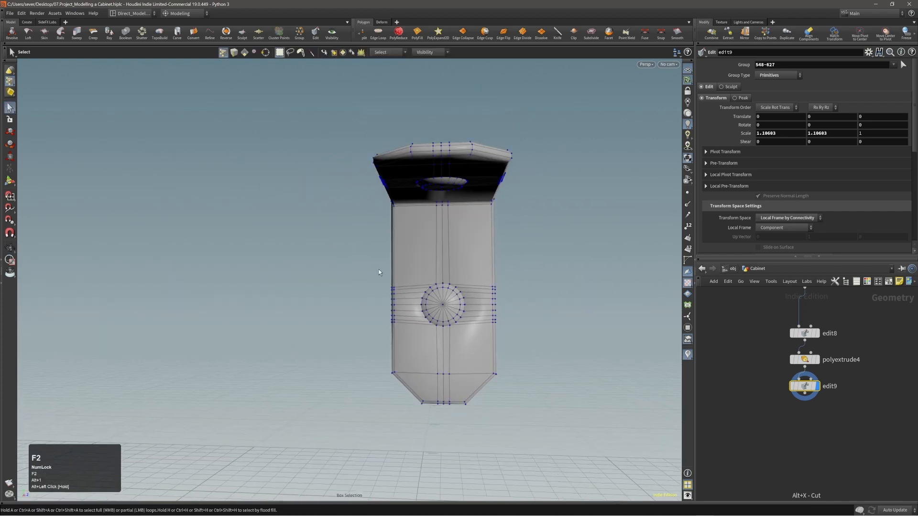
{"action": "left_click_drag", "start_coordinate": [379, 271], "coordinate": [404, 335]}
{"action": "left_click_drag", "start_coordinate": [522, 263], "coordinate": [483, 334], "text": "shift"}
{"action": "key", "text": "e"}
{"action": "left_click_drag", "start_coordinate": [533, 283], "coordinate": [478, 382], "text": "alt"}
{"action": "left_click_drag", "start_coordinate": [480, 262], "coordinate": [445, 242]}
{"action": "right_click_drag", "start_coordinate": [446, 242], "coordinate": [440, 258], "text": "alt"}
{"action": "left_click_drag", "start_coordinate": [440, 258], "coordinate": [419, 363], "text": "alt"}
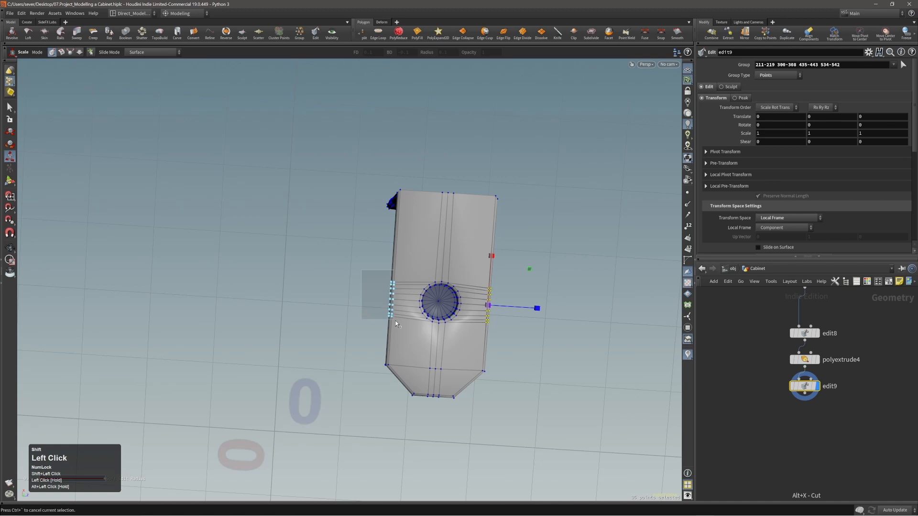
{"action": "left_click_drag", "start_coordinate": [395, 320], "coordinate": [395, 320], "text": "shift"}
Step: Spread the selected edge points apart along the plate's length by scaling them about 1.15, then drop the selection
{"action": "middle_click_drag", "start_coordinate": [477, 280], "coordinate": [424, 275], "text": "alt"}
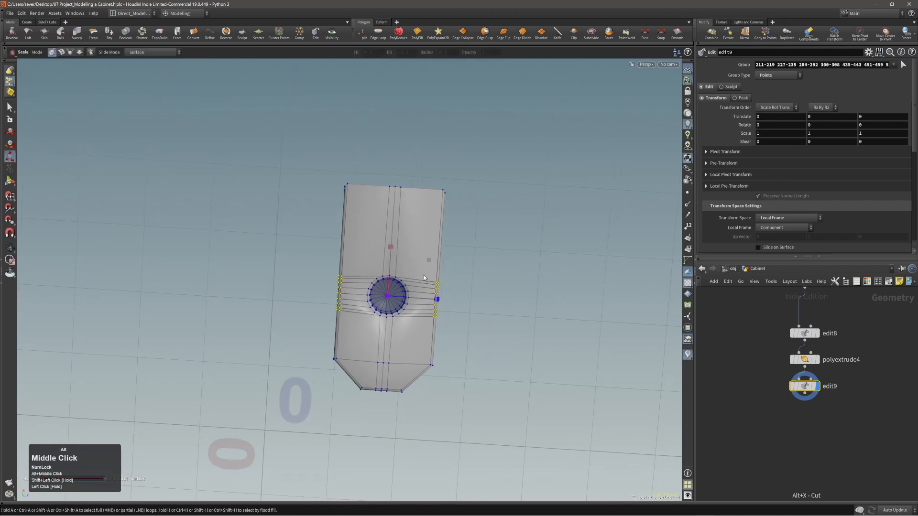
{"action": "mouse_move", "coordinate": [394, 248]}
{"action": "left_mouse_down"}
{"action": "mouse_move", "coordinate": [389, 240]}
{"action": "mouse_move", "coordinate": [408, 244]}
{"action": "mouse_move", "coordinate": [390, 239]}
{"action": "left_mouse_up"}
{"action": "left_click_drag", "start_coordinate": [423, 342], "coordinate": [404, 335], "text": "alt"}
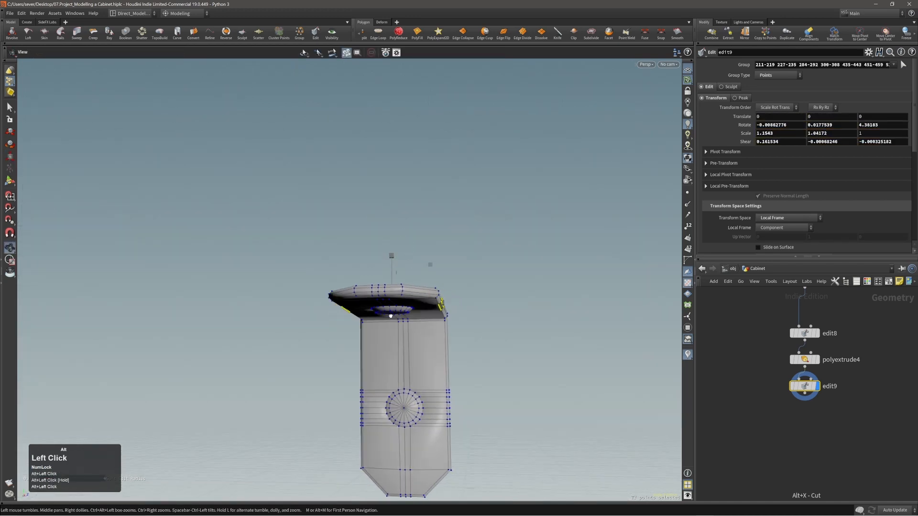
{"action": "middle_click_drag", "start_coordinate": [404, 335], "coordinate": [431, 310], "text": "alt"}
{"action": "middle_click_drag", "start_coordinate": [444, 349], "coordinate": [422, 297], "text": "alt"}
{"action": "left_click_drag", "start_coordinate": [421, 304], "coordinate": [397, 310], "text": "alt"}
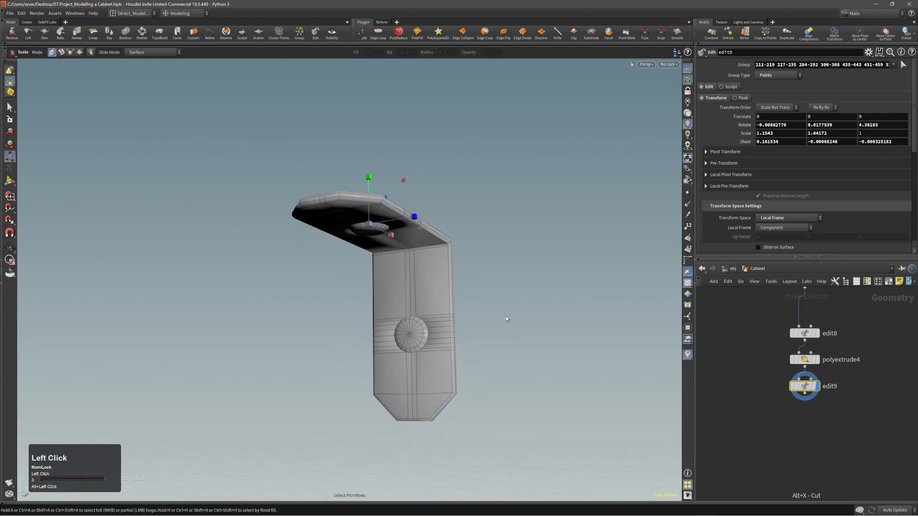
{"action": "right_click_drag", "start_coordinate": [504, 317], "coordinate": [389, 305], "text": "alt"}
{"action": "left_click_drag", "start_coordinate": [389, 306], "coordinate": [417, 306], "text": "alt"}
{"action": "key", "text": "e"}
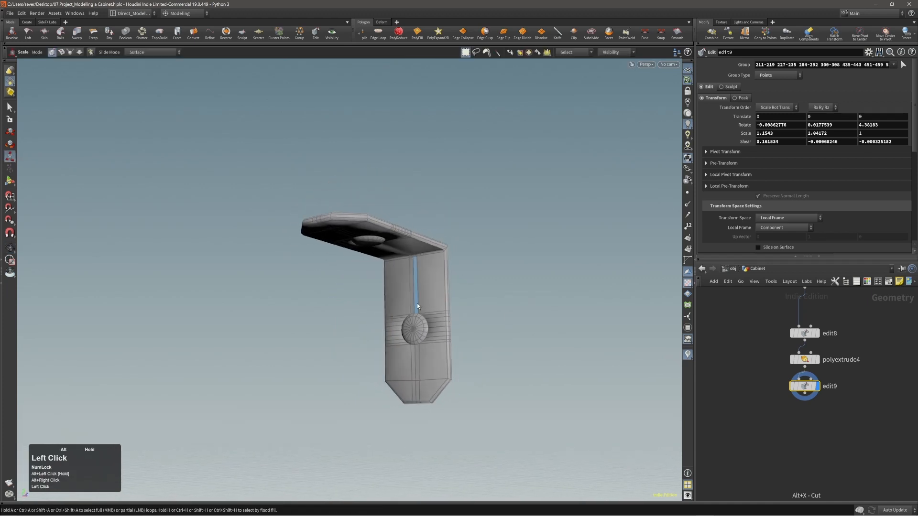
{"action": "key", "text": "s"}
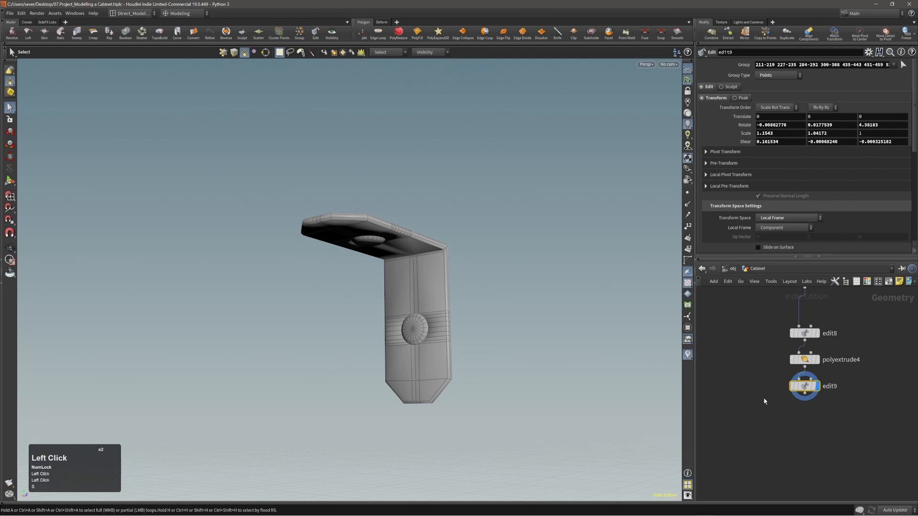
Step: Label the bracket's thickness PolyExtrude node ctrl_thickness and colour it yellow in the network
{"action": "middle_click_drag", "start_coordinate": [764, 402], "coordinate": [763, 401], "text": "alt"}
{"action": "middle_click_drag", "start_coordinate": [757, 358], "coordinate": [785, 406], "text": "alt"}
{"action": "left_click", "coordinate": [840, 354]}
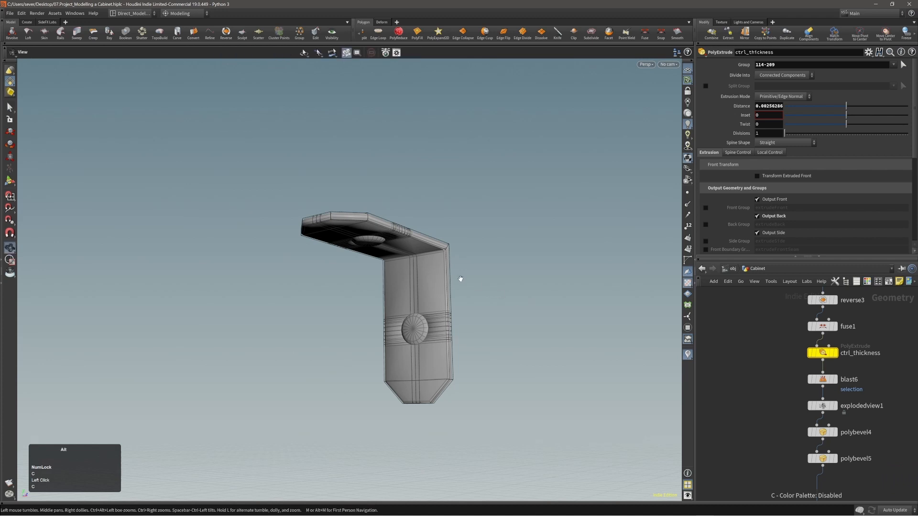
{"action": "middle_click_drag", "start_coordinate": [459, 279], "coordinate": [465, 269], "text": "alt"}
{"action": "left_click_drag", "start_coordinate": [466, 268], "coordinate": [394, 267], "text": "alt"}
{"action": "right_click_drag", "start_coordinate": [394, 266], "coordinate": [416, 287], "text": "alt"}
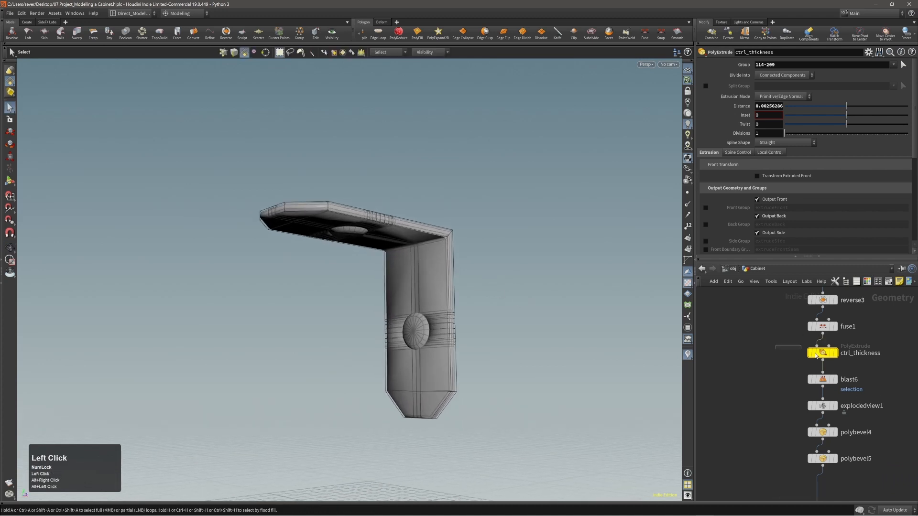
Step: Adjust the bracket's thickness through the extrusion distance of ctrl_thickness, and return to the edit9 node
{"action": "left_click", "coordinate": [816, 355]}
{"action": "middle_click_drag", "start_coordinate": [777, 119], "coordinate": [788, 149]}
{"action": "left_click_drag", "start_coordinate": [368, 334], "coordinate": [414, 234], "text": "alt"}
{"action": "key", "text": "comma"}
{"action": "right_click_drag", "start_coordinate": [414, 234], "coordinate": [432, 264], "text": "alt"}
{"action": "middle_click_drag", "start_coordinate": [432, 263], "coordinate": [427, 226], "text": "alt"}
{"action": "right_click_drag", "start_coordinate": [427, 226], "coordinate": [410, 231], "text": "alt"}
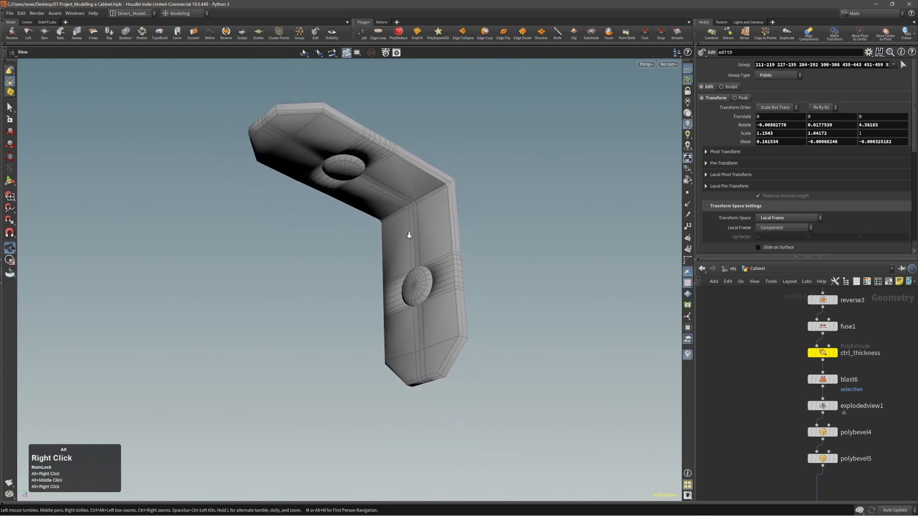
{"action": "left_click_drag", "start_coordinate": [409, 231], "coordinate": [381, 205], "text": "alt"}
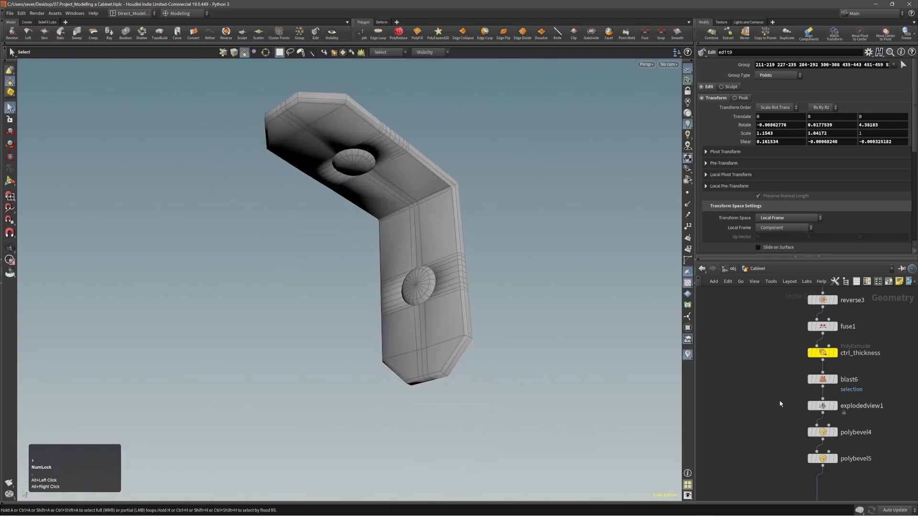
{"action": "key", "text": "f"}
{"action": "middle_click_drag", "start_coordinate": [453, 311], "coordinate": [486, 313], "text": "alt"}
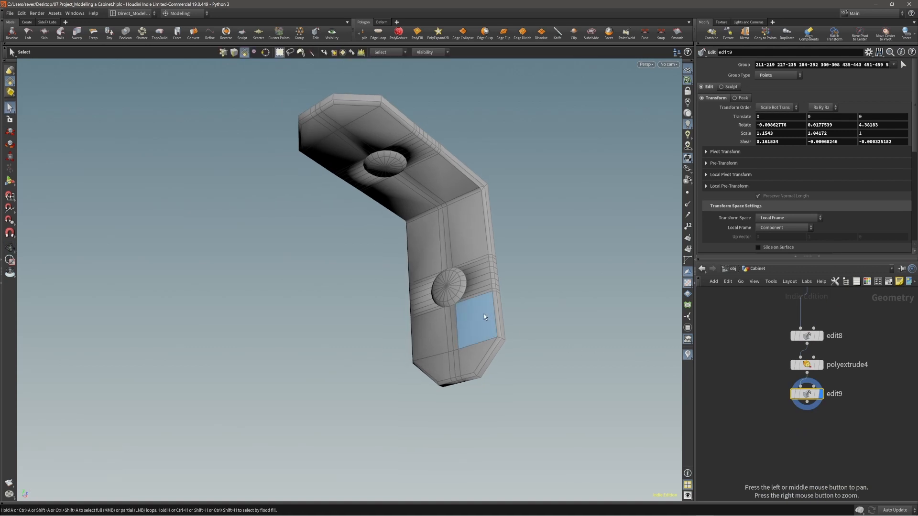
Step: Expose all hidden primitives to bring back the whole cabinet around the bracket
{"action": "left_click", "coordinate": [469, 111]}
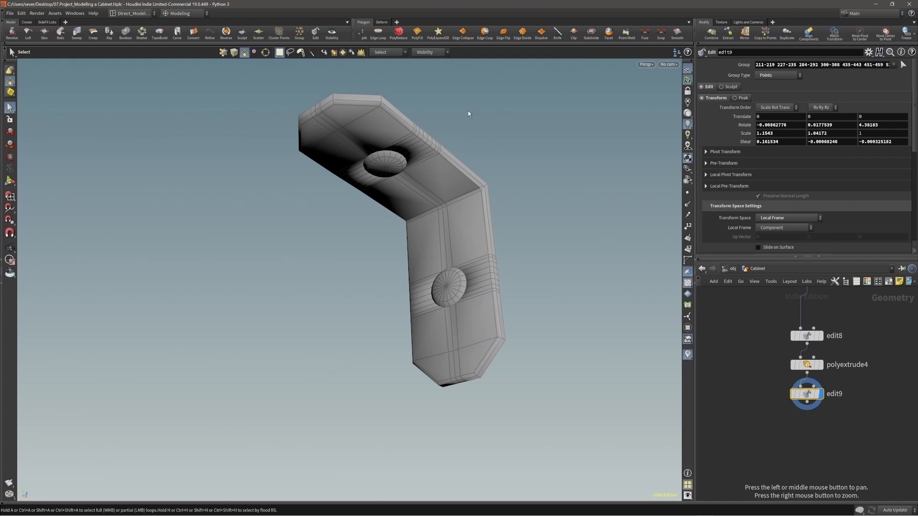
{"action": "left_click", "coordinate": [432, 79]}
{"action": "right_click_drag", "start_coordinate": [460, 234], "coordinate": [400, 269], "text": "alt"}
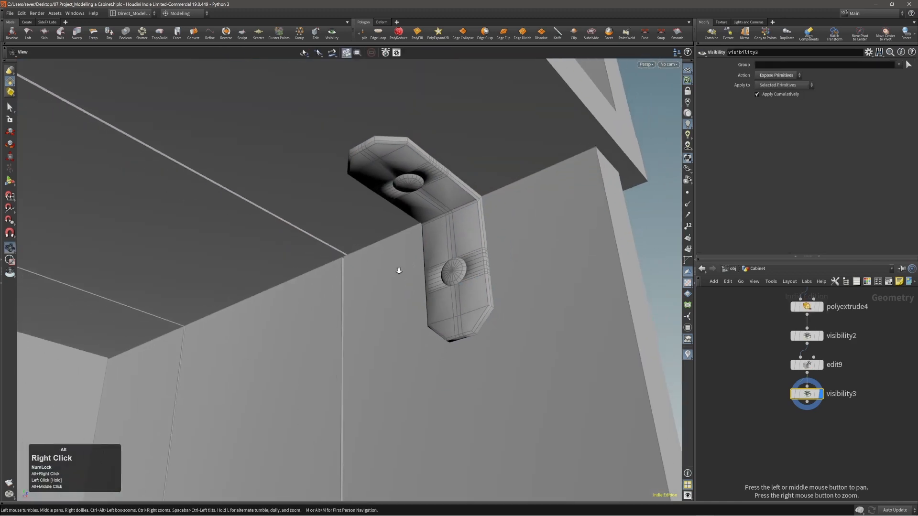
{"action": "left_click_drag", "start_coordinate": [400, 268], "coordinate": [467, 263], "text": "alt"}
{"action": "right_click_drag", "start_coordinate": [467, 262], "coordinate": [486, 271], "text": "alt"}
{"action": "left_click_drag", "start_coordinate": [487, 271], "coordinate": [518, 281], "text": "alt"}
{"action": "right_click_drag", "start_coordinate": [518, 281], "coordinate": [297, 291], "text": "alt"}
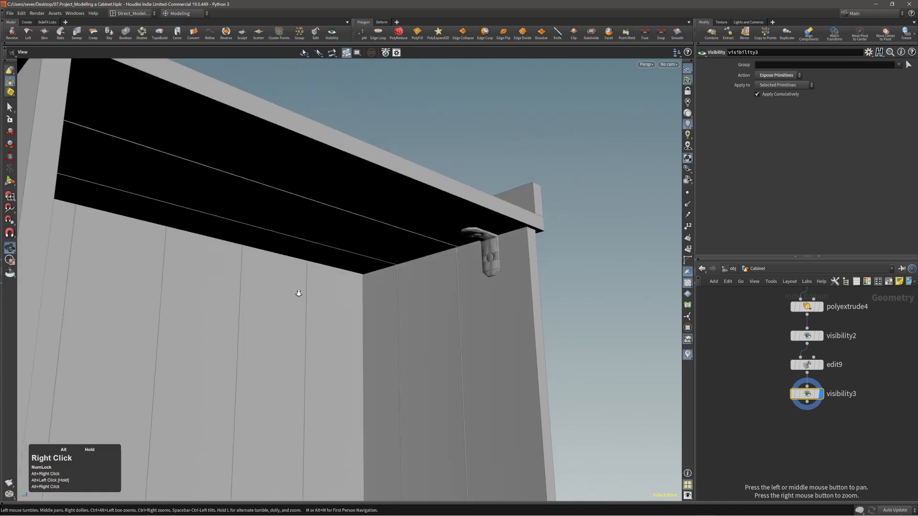
Step: Select all of the cabinet's wooden board faces, leaving out the metal bracket
{"action": "right_click_drag", "start_coordinate": [550, 311], "coordinate": [396, 328], "text": "alt"}
{"action": "middle_click_drag", "start_coordinate": [510, 335], "coordinate": [526, 253], "text": "alt"}
{"action": "right_click_drag", "start_coordinate": [526, 253], "coordinate": [496, 308], "text": "alt"}
{"action": "left_click_drag", "start_coordinate": [496, 308], "coordinate": [460, 335], "text": "alt"}
{"action": "key", "text": "3"}
{"action": "left_click_drag", "start_coordinate": [290, 300], "coordinate": [426, 355]}
{"action": "left_click_drag", "start_coordinate": [280, 376], "coordinate": [484, 440], "text": "shift"}
{"action": "left_click_drag", "start_coordinate": [484, 440], "coordinate": [422, 374], "text": "alt"}
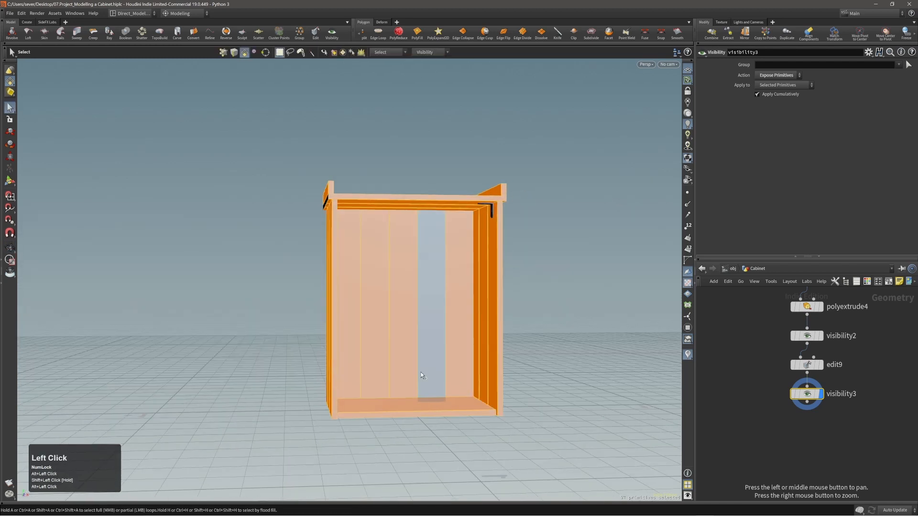
{"action": "key", "text": "shift+g"}
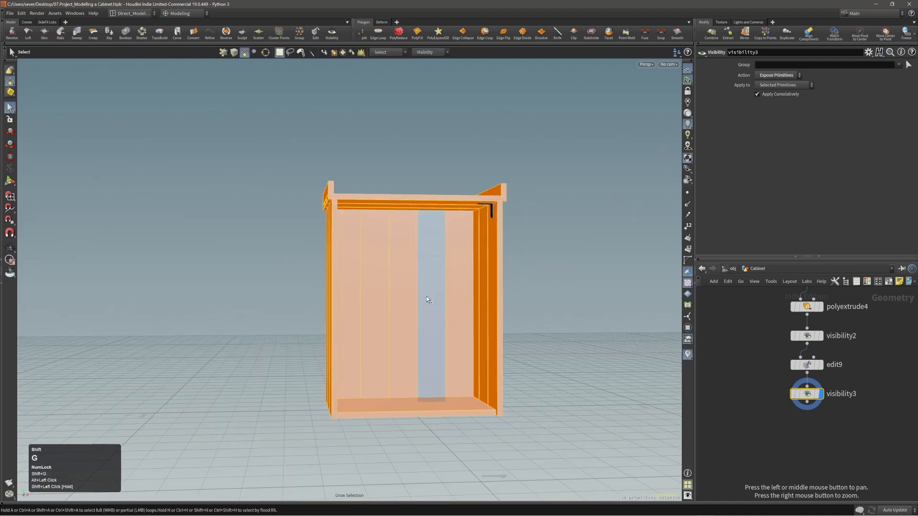
{"action": "left_click_drag", "start_coordinate": [426, 276], "coordinate": [418, 278], "text": "alt"}
{"action": "right_click_drag", "start_coordinate": [418, 278], "coordinate": [424, 288], "text": "alt"}
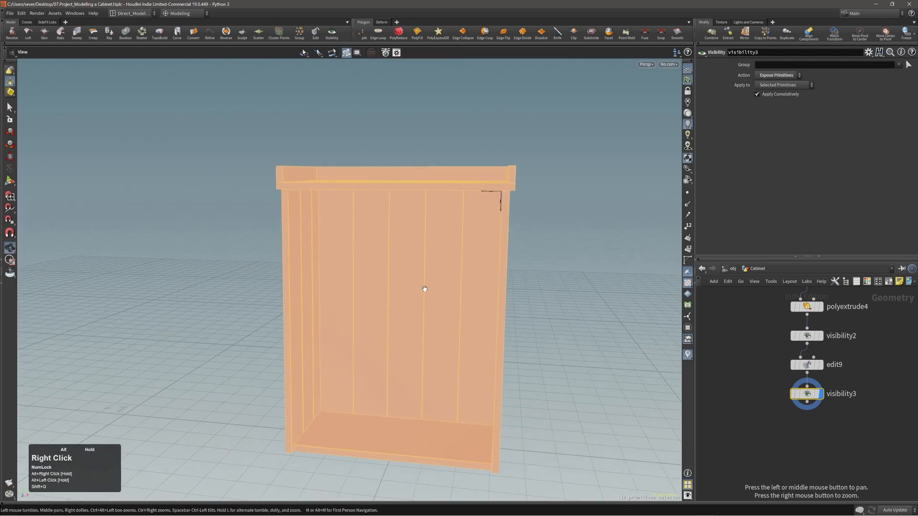
Step: Bevel the selected cabinet boards with PolyBevel at a distance of about 0.00305
{"action": "key", "text": "c"}
{"action": "left_click", "coordinate": [434, 289]}
{"action": "left_click", "coordinate": [434, 275]}
{"action": "left_click_drag", "start_coordinate": [407, 288], "coordinate": [450, 297], "text": "alt"}
{"action": "right_click_drag", "start_coordinate": [447, 131], "coordinate": [469, 199], "text": "alt"}
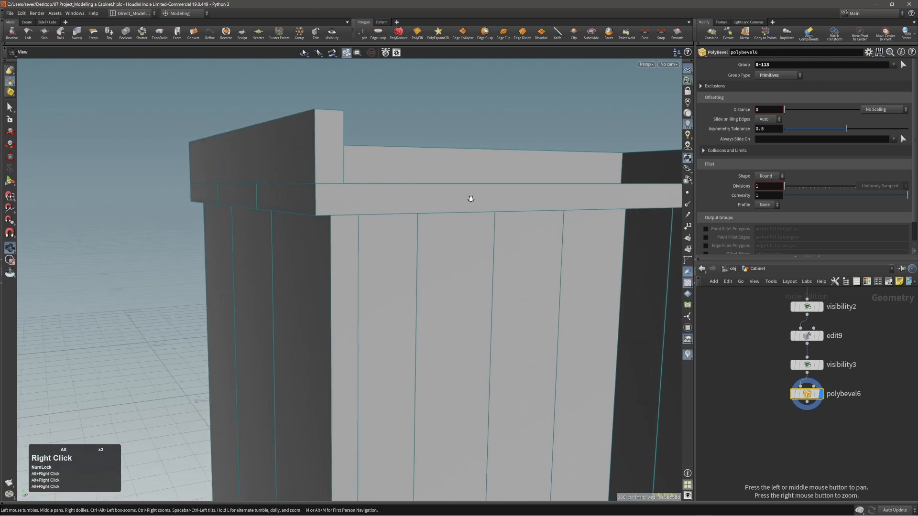
{"action": "left_click_drag", "start_coordinate": [362, 206], "coordinate": [401, 215]}
{"action": "left_click_drag", "start_coordinate": [384, 199], "coordinate": [383, 202]}
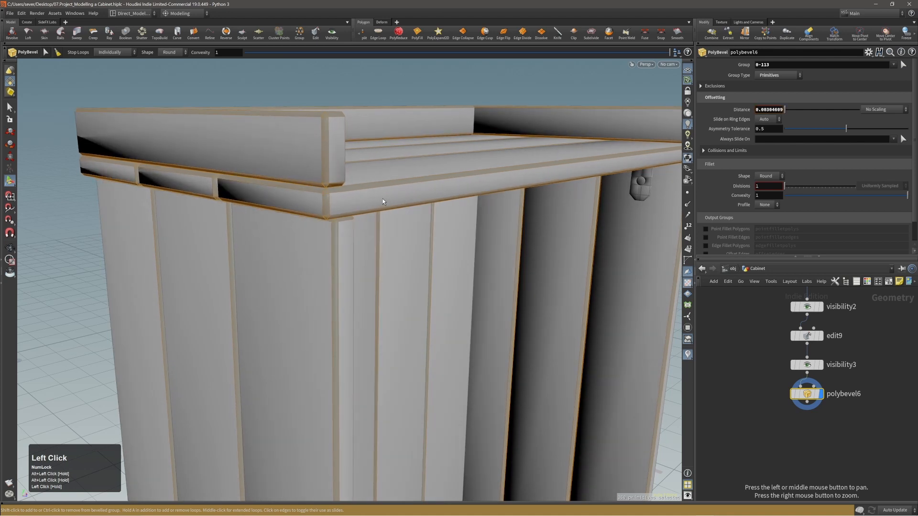
Step: Inspect the bevelled board edges and shading across the whole cabinet
{"action": "right_click_drag", "start_coordinate": [383, 202], "coordinate": [434, 262], "text": "alt"}
{"action": "left_click_drag", "start_coordinate": [434, 262], "coordinate": [342, 227], "text": "alt"}
{"action": "right_click_drag", "start_coordinate": [342, 227], "coordinate": [372, 267], "text": "alt"}
{"action": "left_click_drag", "start_coordinate": [372, 267], "coordinate": [373, 276], "text": "alt"}
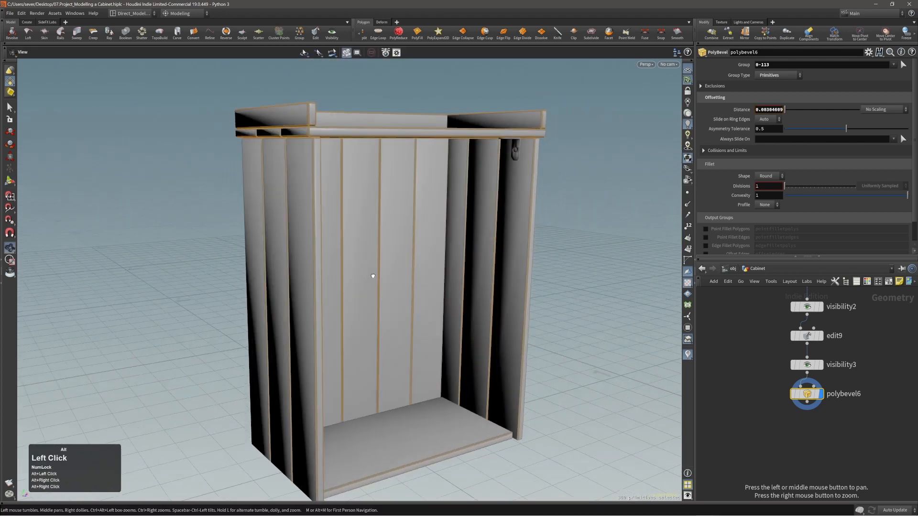
{"action": "right_click_drag", "start_coordinate": [373, 276], "coordinate": [334, 274], "text": "alt"}
{"action": "middle_click_drag", "start_coordinate": [334, 274], "coordinate": [401, 275], "text": "alt"}
{"action": "right_click_drag", "start_coordinate": [401, 274], "coordinate": [358, 292], "text": "alt"}
{"action": "left_click_drag", "start_coordinate": [359, 291], "coordinate": [412, 282], "text": "alt"}
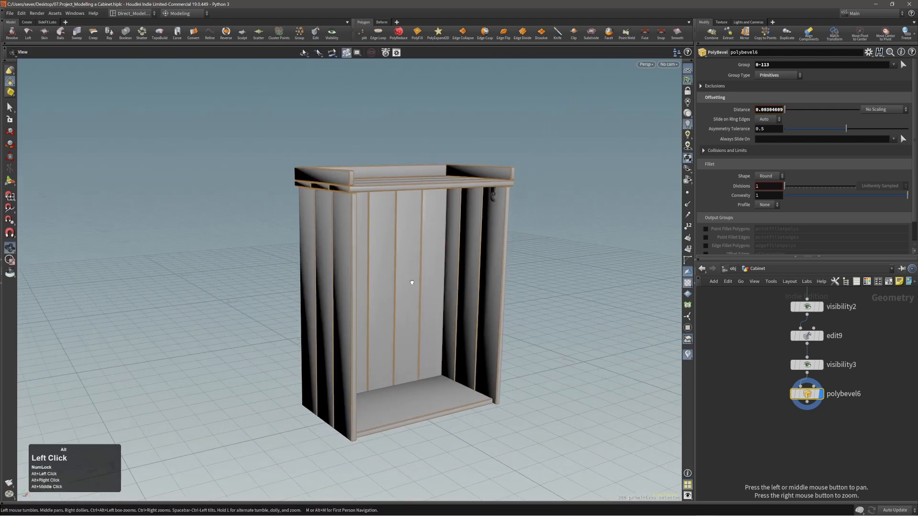
Step: Select the whole cabinet and add a Normal node with a cusp angle of 39.2
{"action": "key", "text": "3"}
{"action": "left_click", "coordinate": [411, 282]}
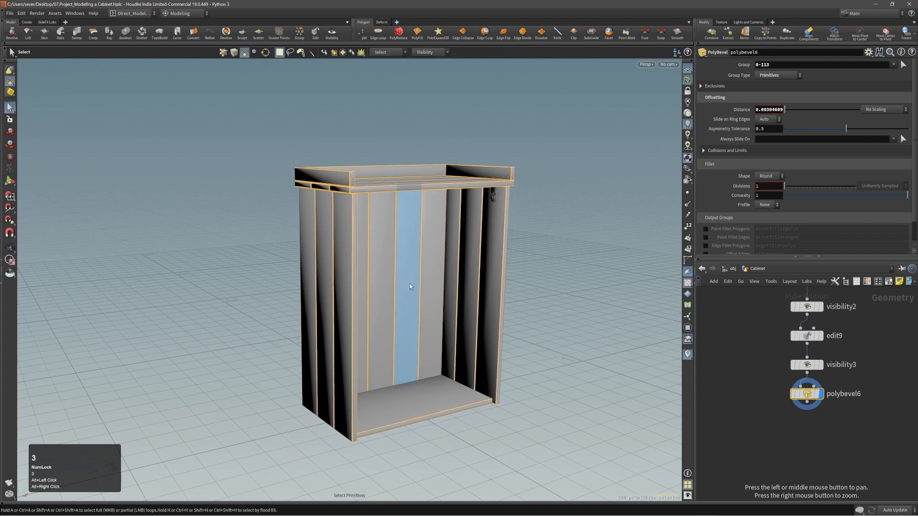
{"action": "key", "text": "n"}
{"action": "key", "text": "Tab"}
{"action": "mouse_move", "coordinate": [541, 293]}
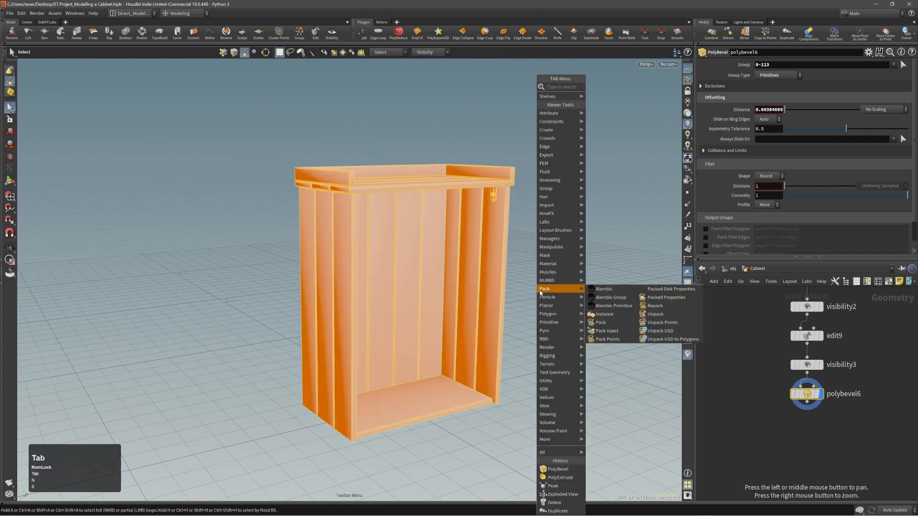
{"action": "type", "text": "nor"}
{"action": "key", "text": "shift+Return"}
{"action": "key", "text": "Return"}
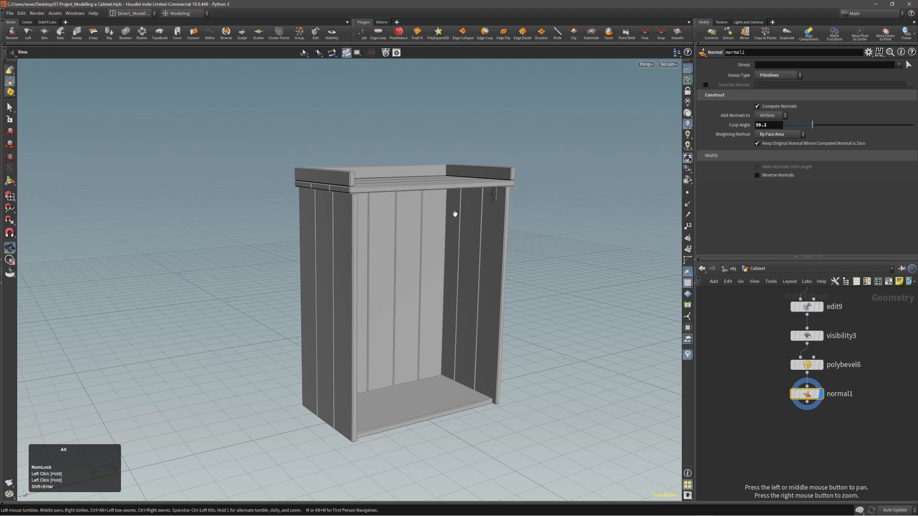
Step: Examine the shading of the bracket and cabinet boards up close and from a distance
{"action": "right_click_drag", "start_coordinate": [455, 214], "coordinate": [561, 162], "text": "alt"}
{"action": "left_click_drag", "start_coordinate": [538, 205], "coordinate": [523, 179], "text": "alt"}
{"action": "right_click_drag", "start_coordinate": [523, 179], "coordinate": [619, 194], "text": "alt"}
{"action": "left_click_drag", "start_coordinate": [608, 196], "coordinate": [597, 170], "text": "alt"}
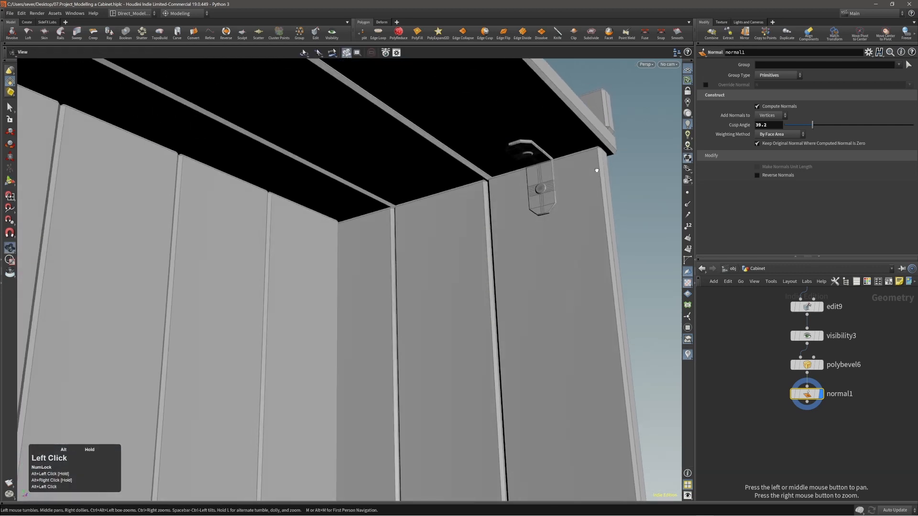
{"action": "right_click_drag", "start_coordinate": [596, 170], "coordinate": [501, 196], "text": "alt"}
{"action": "left_click_drag", "start_coordinate": [500, 197], "coordinate": [342, 229], "text": "alt"}
{"action": "middle_click_drag", "start_coordinate": [342, 229], "coordinate": [456, 234], "text": "alt"}
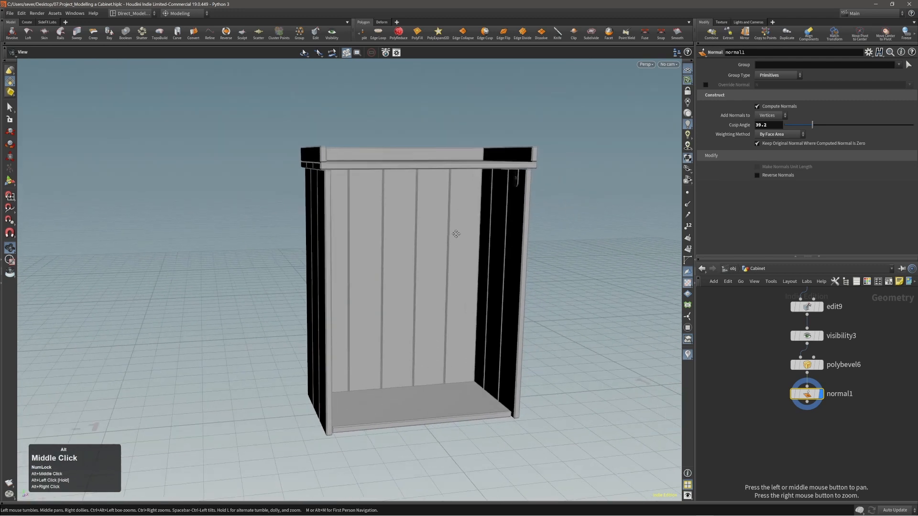
Step: Select the metal corner bracket beneath the cabinet's top board together with its screw discs
{"action": "right_click_drag", "start_coordinate": [455, 234], "coordinate": [473, 222], "text": "alt"}
{"action": "middle_click_drag", "start_coordinate": [473, 222], "coordinate": [475, 217], "text": "alt"}
{"action": "right_click_drag", "start_coordinate": [475, 217], "coordinate": [500, 143], "text": "alt"}
{"action": "middle_click_drag", "start_coordinate": [500, 144], "coordinate": [504, 170], "text": "alt"}
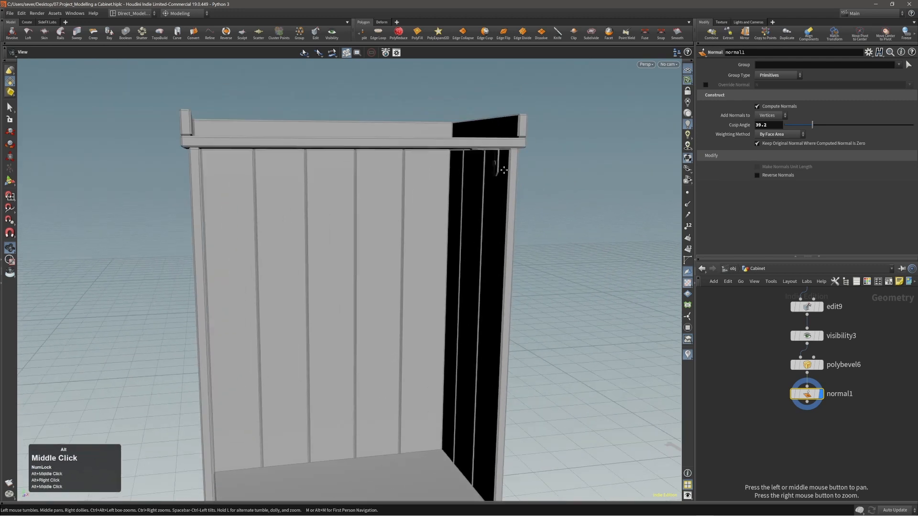
{"action": "right_click_drag", "start_coordinate": [504, 170], "coordinate": [613, 148], "text": "alt"}
{"action": "left_click_drag", "start_coordinate": [613, 148], "coordinate": [496, 185], "text": "alt"}
{"action": "right_click_drag", "start_coordinate": [495, 185], "coordinate": [551, 166], "text": "alt"}
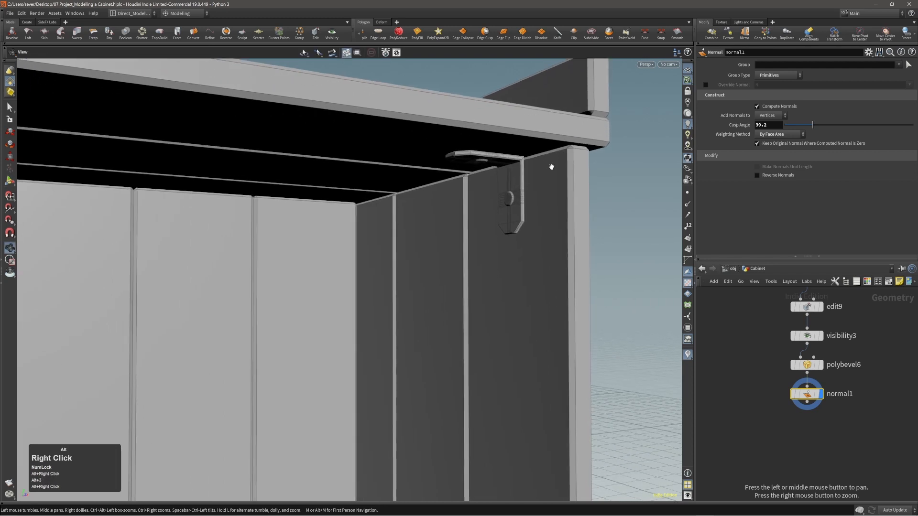
{"action": "left_click_drag", "start_coordinate": [551, 167], "coordinate": [521, 198], "text": "alt"}
{"action": "key", "text": "s"}
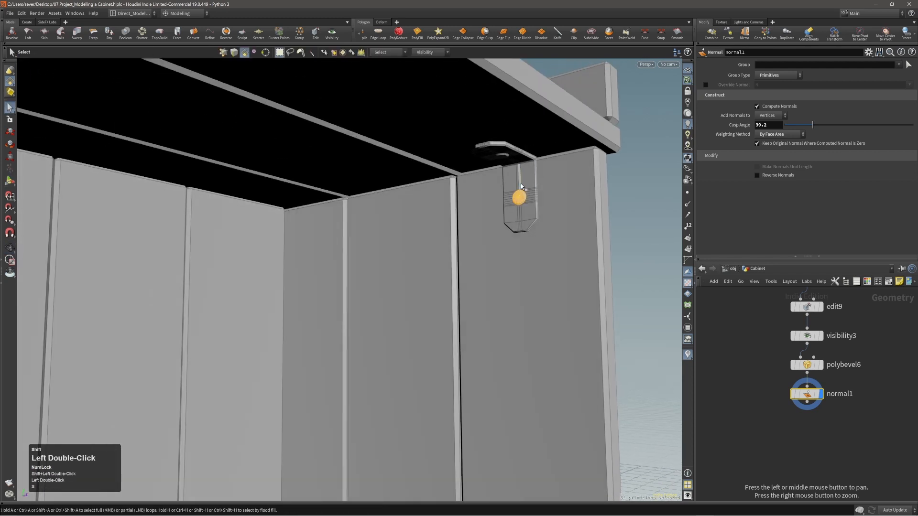
{"action": "double_click", "coordinate": [521, 186], "text": "shift"}
{"action": "right_click_drag", "start_coordinate": [522, 185], "coordinate": [555, 141], "text": "alt+shift"}
{"action": "left_click_drag", "start_coordinate": [555, 141], "coordinate": [518, 147], "text": "alt"}
{"action": "double_click", "coordinate": [502, 153], "text": "shift"}
Step: Duplicate the bracket with Copy and Transform, using a total number of 3 and a Z translation of -0.117899
{"action": "right_click_drag", "start_coordinate": [528, 186], "coordinate": [508, 199], "text": "alt"}
{"action": "key", "text": "c"}
{"action": "left_click", "coordinate": [504, 195]}
{"action": "left_click", "coordinate": [498, 190]}
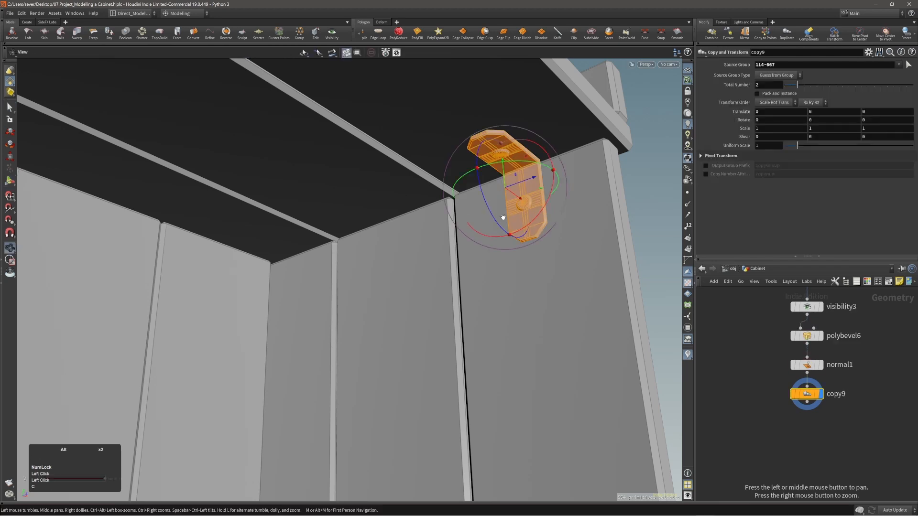
{"action": "left_click_drag", "start_coordinate": [502, 216], "coordinate": [581, 247], "text": "alt"}
{"action": "middle_click_drag", "start_coordinate": [580, 247], "coordinate": [417, 257]}
{"action": "left_click_drag", "start_coordinate": [417, 257], "coordinate": [443, 243], "text": "alt"}
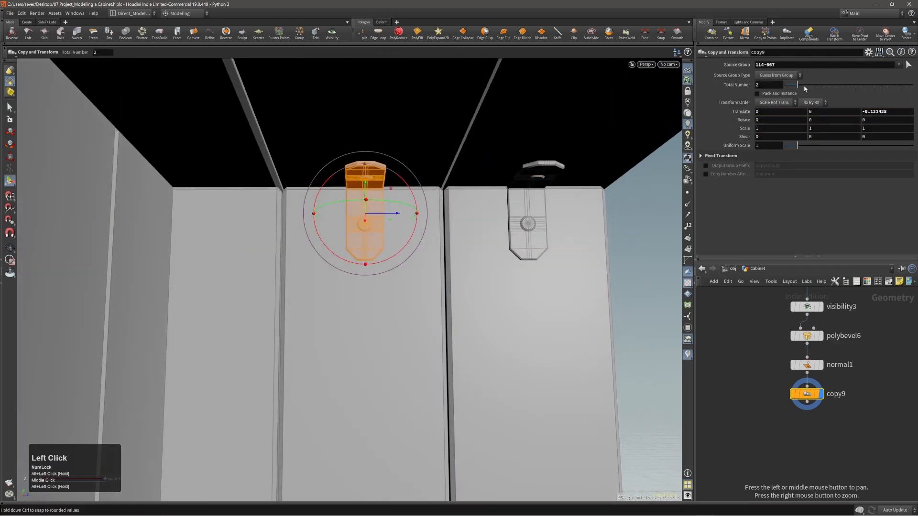
{"action": "middle_click_drag", "start_coordinate": [483, 302], "coordinate": [488, 303]}
Step: Shift the middle bracket about -0.0051 along Z to center it on its board
{"action": "double_click", "coordinate": [377, 237]}
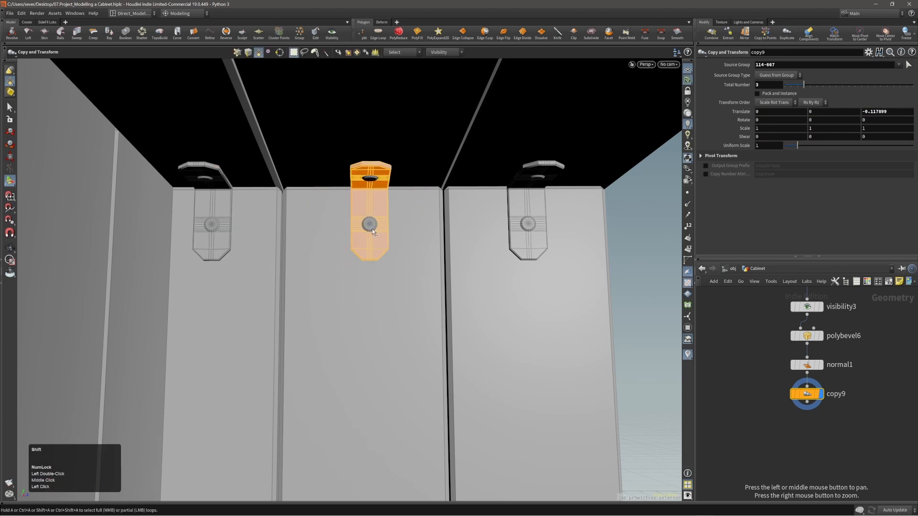
{"action": "key", "text": "t"}
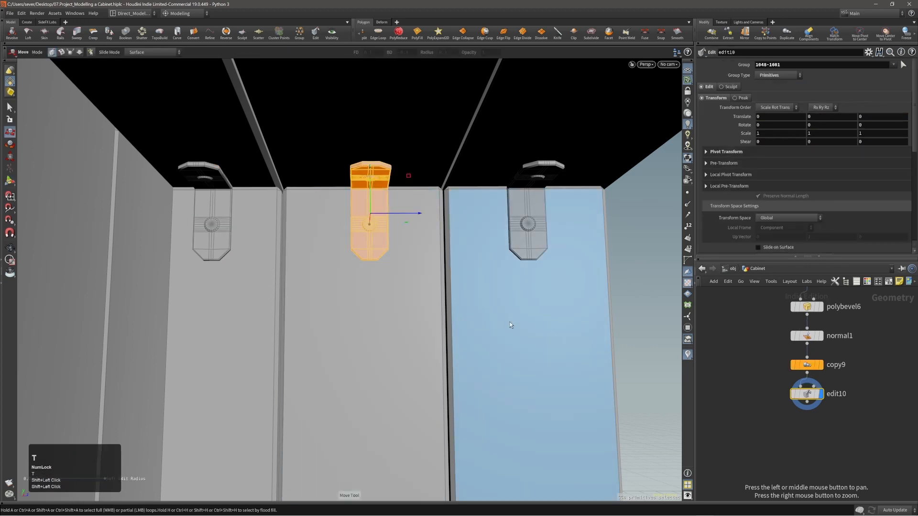
{"action": "middle_click_drag", "start_coordinate": [510, 322], "coordinate": [503, 323]}
{"action": "left_click_drag", "start_coordinate": [502, 320], "coordinate": [526, 242], "text": "alt"}
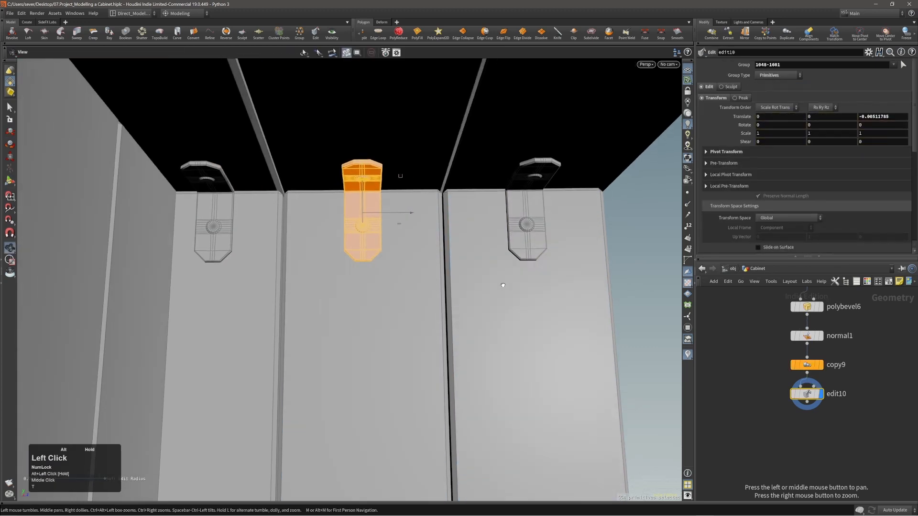
Step: Select all three brackets with their screw discs and mirror them along X onto the opposite side wall
{"action": "double_click", "coordinate": [212, 237], "text": "shift"}
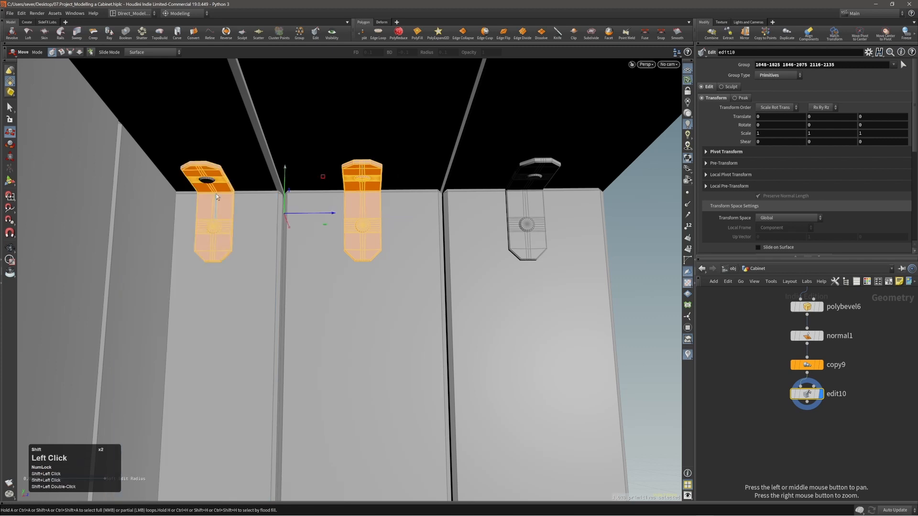
{"action": "left_click", "coordinate": [209, 184], "text": "shift"}
{"action": "double_click", "coordinate": [528, 226], "text": "shift"}
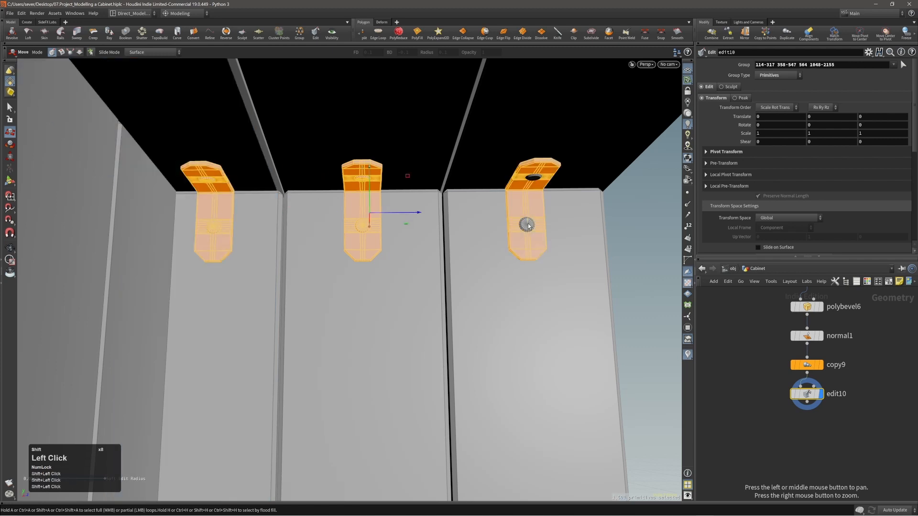
{"action": "left_click_drag", "start_coordinate": [540, 195], "coordinate": [337, 225], "text": "alt"}
{"action": "right_click_drag", "start_coordinate": [336, 225], "coordinate": [328, 287], "text": "alt"}
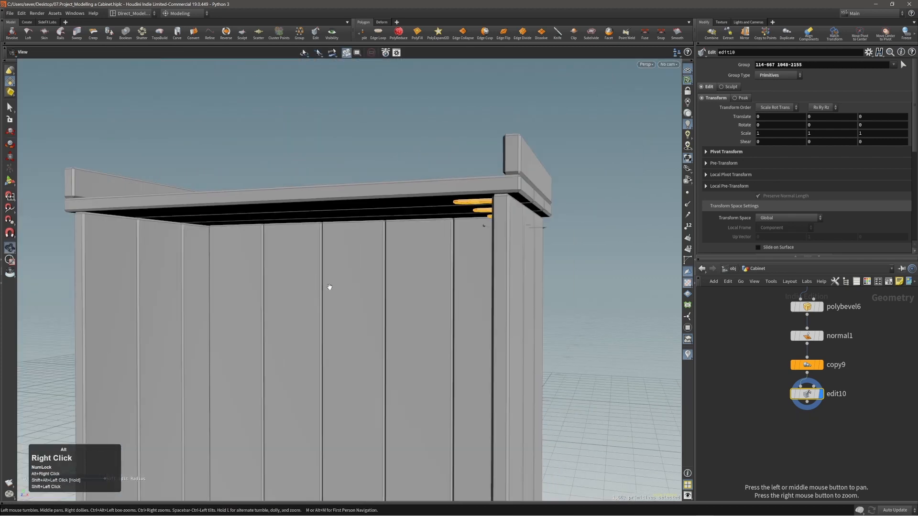
{"action": "left_click_drag", "start_coordinate": [329, 287], "coordinate": [457, 238], "text": "alt"}
{"action": "key", "text": "c"}
{"action": "left_click", "coordinate": [451, 232]}
{"action": "left_click", "coordinate": [452, 222]}
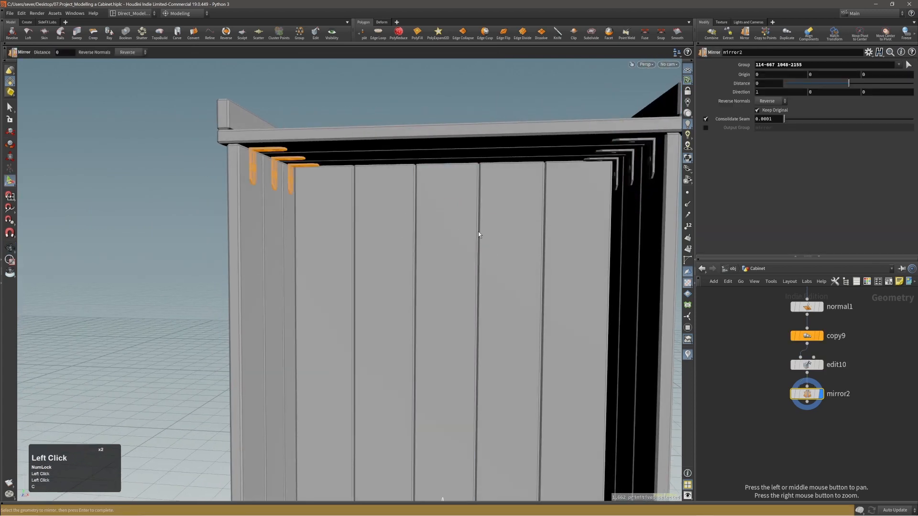
Step: Add the three brackets and screw discs on the other side wall to the selection of mirrored brackets
{"action": "middle_click_drag", "start_coordinate": [479, 232], "coordinate": [454, 217], "text": "alt"}
{"action": "left_click_drag", "start_coordinate": [453, 216], "coordinate": [604, 181], "text": "alt"}
{"action": "middle_click_drag", "start_coordinate": [604, 180], "coordinate": [482, 268], "text": "alt"}
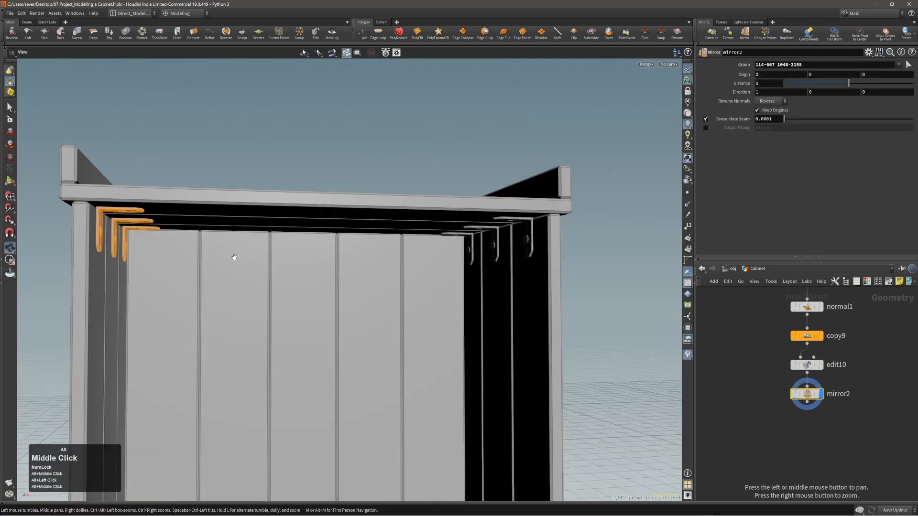
{"action": "left_click_drag", "start_coordinate": [234, 257], "coordinate": [274, 258], "text": "alt"}
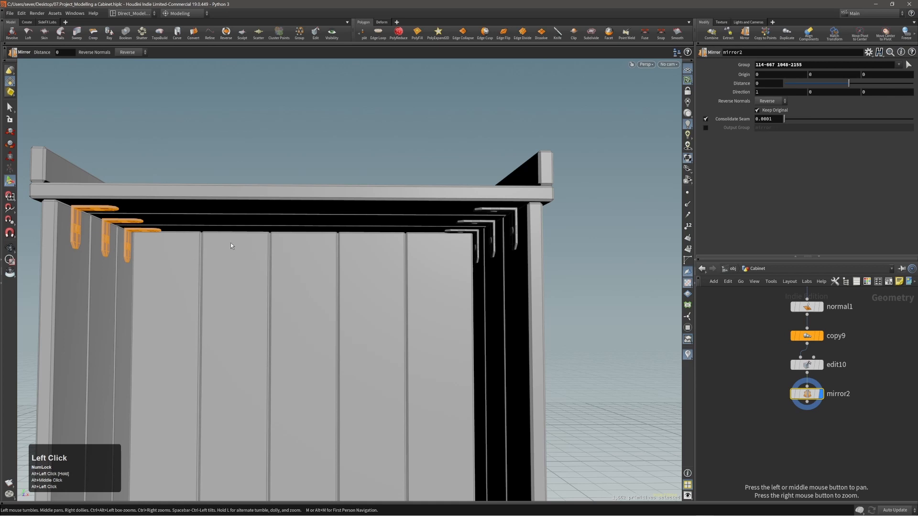
{"action": "right_click_drag", "start_coordinate": [470, 245], "coordinate": [485, 234], "text": "alt"}
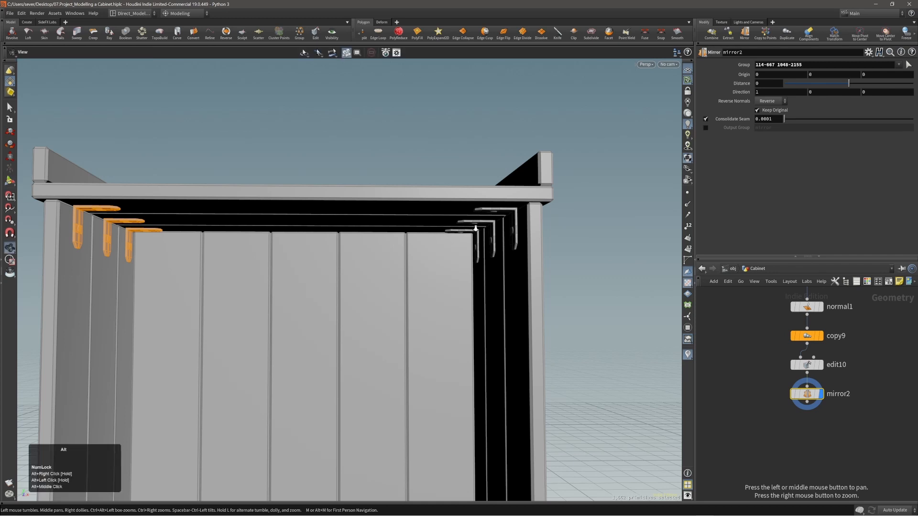
{"action": "right_click_drag", "start_coordinate": [476, 227], "coordinate": [537, 232], "text": "alt"}
{"action": "left_click_drag", "start_coordinate": [537, 231], "coordinate": [584, 214], "text": "alt"}
{"action": "right_click_drag", "start_coordinate": [505, 239], "coordinate": [522, 233], "text": "alt"}
{"action": "middle_click_drag", "start_coordinate": [522, 234], "coordinate": [561, 231], "text": "alt"}
{"action": "double_click", "coordinate": [541, 245], "text": "shift"}
{"action": "double_click", "coordinate": [547, 223], "text": "shift"}
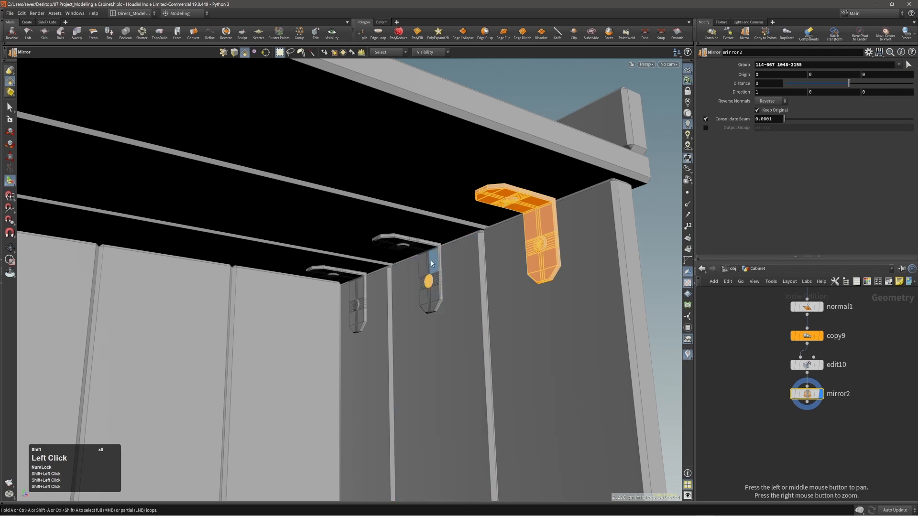
{"action": "double_click", "coordinate": [403, 248], "text": "shift"}
{"action": "double_click", "coordinate": [359, 295], "text": "shift"}
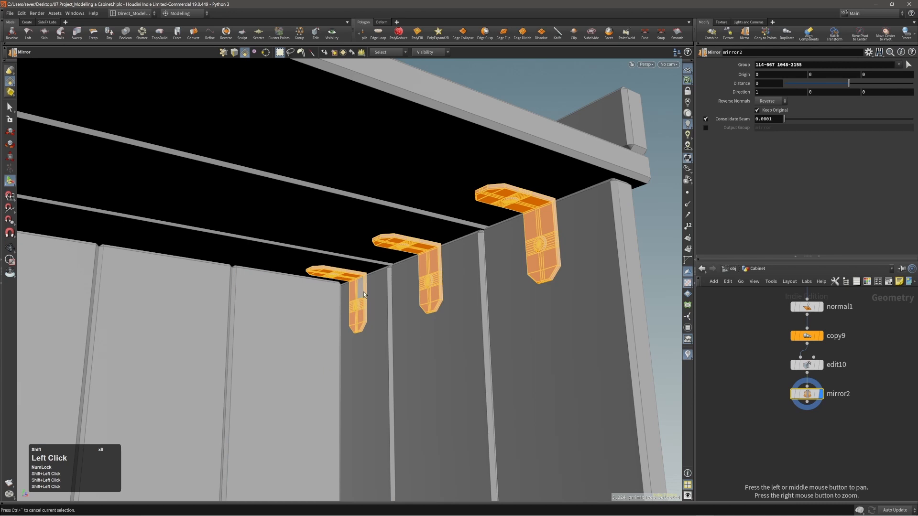
Step: Mirror all six brackets vertically, with the mirror direction set to -1 in Y
{"action": "right_click_drag", "start_coordinate": [363, 295], "coordinate": [221, 248], "text": "alt"}
{"action": "left_click_drag", "start_coordinate": [222, 248], "coordinate": [325, 258], "text": "alt"}
{"action": "middle_click_drag", "start_coordinate": [325, 259], "coordinate": [334, 209], "text": "alt"}
{"action": "right_click_drag", "start_coordinate": [334, 209], "coordinate": [287, 235], "text": "alt"}
{"action": "left_click_drag", "start_coordinate": [287, 235], "coordinate": [308, 278], "text": "alt"}
{"action": "middle_click_drag", "start_coordinate": [308, 278], "coordinate": [327, 280], "text": "alt"}
{"action": "key", "text": "q"}
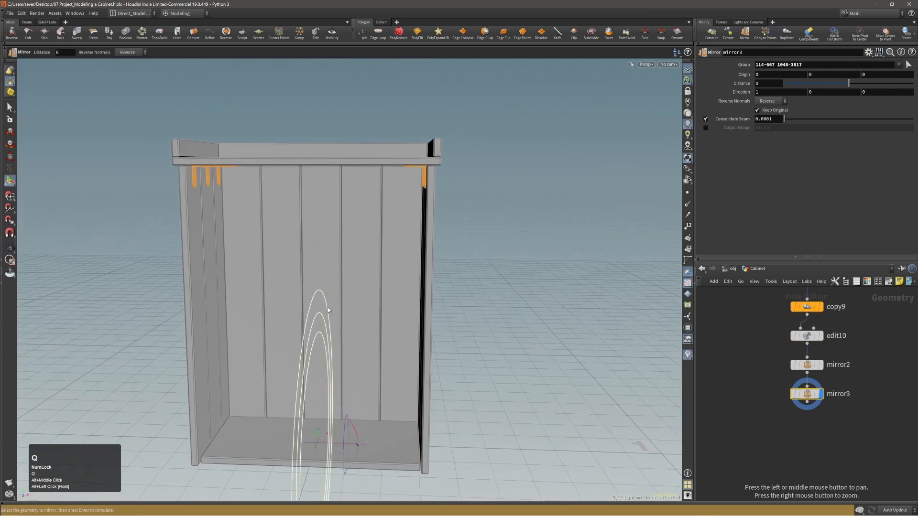
{"action": "right_click_drag", "start_coordinate": [328, 307], "coordinate": [307, 322], "text": "alt"}
{"action": "left_click_drag", "start_coordinate": [308, 322], "coordinate": [371, 475], "text": "alt"}
{"action": "middle_click_drag", "start_coordinate": [372, 475], "coordinate": [424, 293], "text": "alt"}
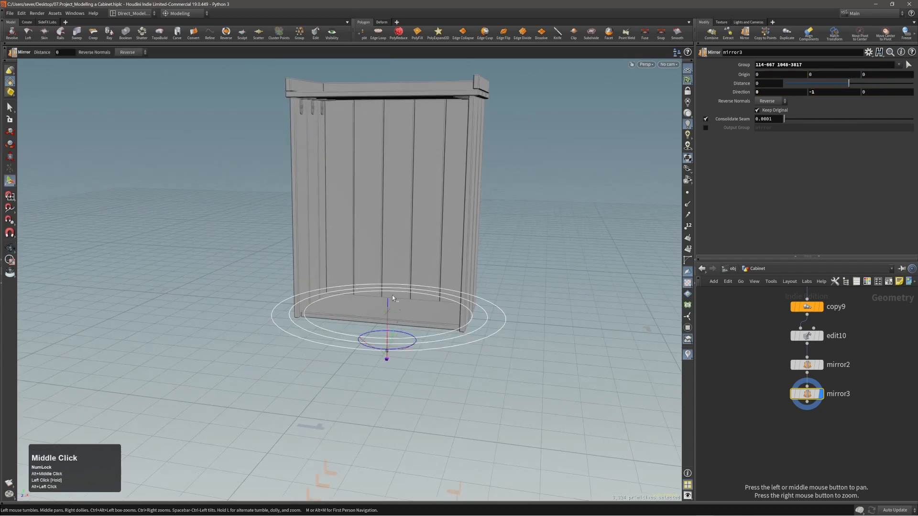
Step: Raise the mirror origin to about 0.4198 in Y so the mirrored brackets rest on the bottom board
{"action": "left_click_drag", "start_coordinate": [388, 303], "coordinate": [392, 196]}
{"action": "right_click_drag", "start_coordinate": [304, 287], "coordinate": [350, 345], "text": "alt"}
{"action": "left_click_drag", "start_coordinate": [351, 345], "coordinate": [363, 352], "text": "alt"}
{"action": "right_click_drag", "start_coordinate": [364, 352], "coordinate": [335, 350], "text": "alt"}
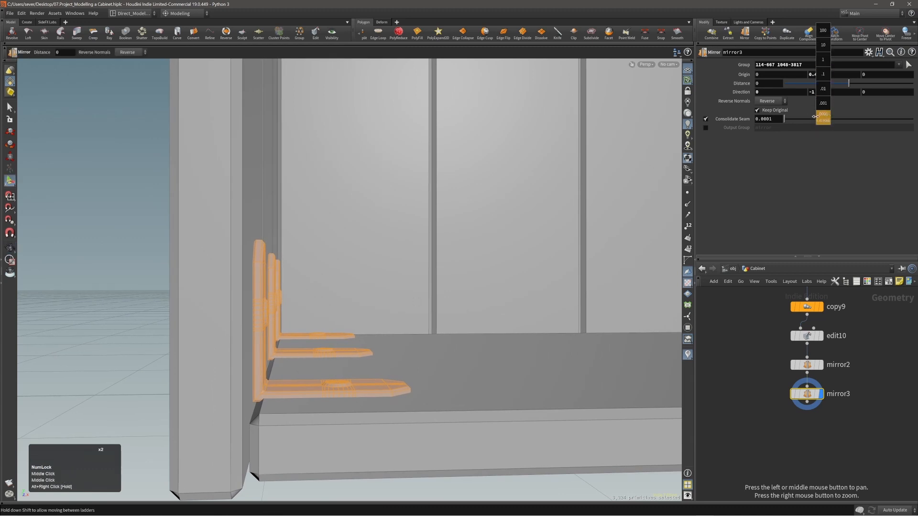
{"action": "middle_click_drag", "start_coordinate": [815, 116], "coordinate": [828, 117]}
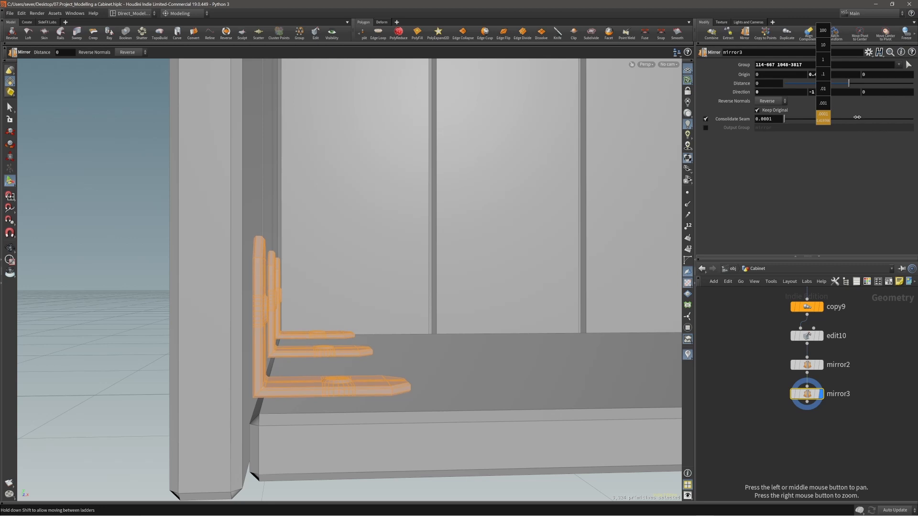
Step: Inspect how the mirrored brackets sit on the cabinet's bottom board
{"action": "right_click_drag", "start_coordinate": [649, 130], "coordinate": [402, 254], "text": "alt"}
{"action": "left_click_drag", "start_coordinate": [402, 254], "coordinate": [386, 269], "text": "alt"}
{"action": "right_click_drag", "start_coordinate": [386, 268], "coordinate": [321, 237], "text": "alt"}
{"action": "middle_click_drag", "start_coordinate": [355, 210], "coordinate": [312, 258], "text": "alt"}
{"action": "right_click_drag", "start_coordinate": [399, 234], "coordinate": [354, 231], "text": "alt"}
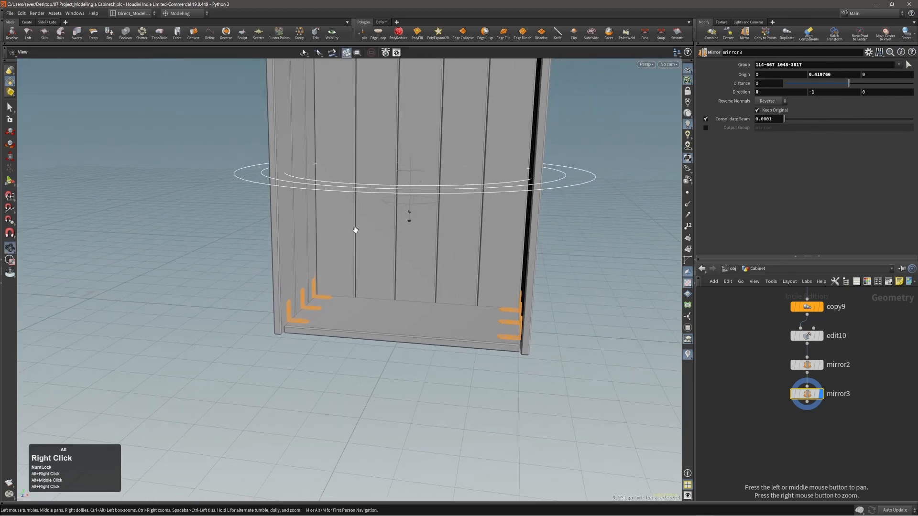
{"action": "middle_click_drag", "start_coordinate": [357, 226], "coordinate": [349, 252], "text": "alt"}
{"action": "right_click_drag", "start_coordinate": [371, 263], "coordinate": [421, 285], "text": "alt"}
{"action": "middle_click_drag", "start_coordinate": [408, 283], "coordinate": [397, 289], "text": "alt"}
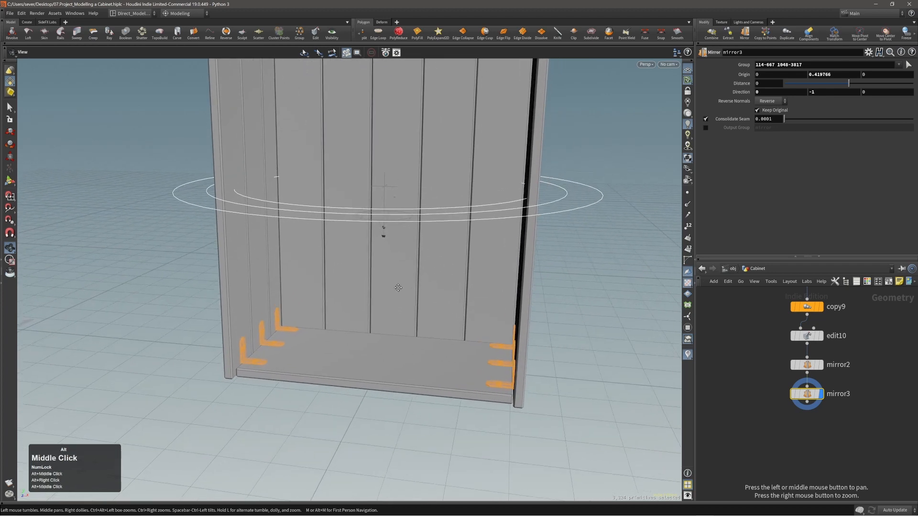
{"action": "right_click_drag", "start_coordinate": [356, 299], "coordinate": [389, 309], "text": "alt"}
{"action": "key", "text": "Return"}
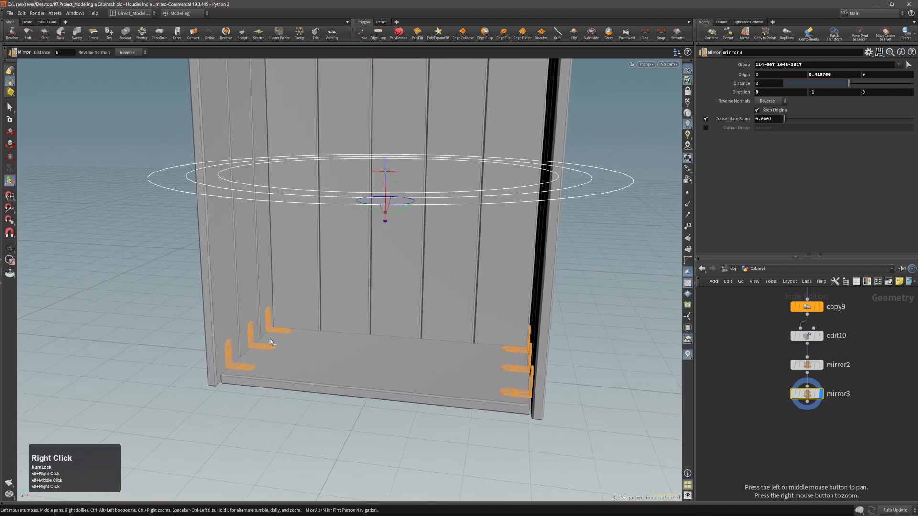
Step: Mirror the six lower brackets again, with the mirror direction set to 1 in Y
{"action": "key", "text": "q"}
{"action": "right_click_drag", "start_coordinate": [423, 290], "coordinate": [384, 293], "text": "alt"}
{"action": "left_click_drag", "start_coordinate": [426, 333], "coordinate": [365, 286]}
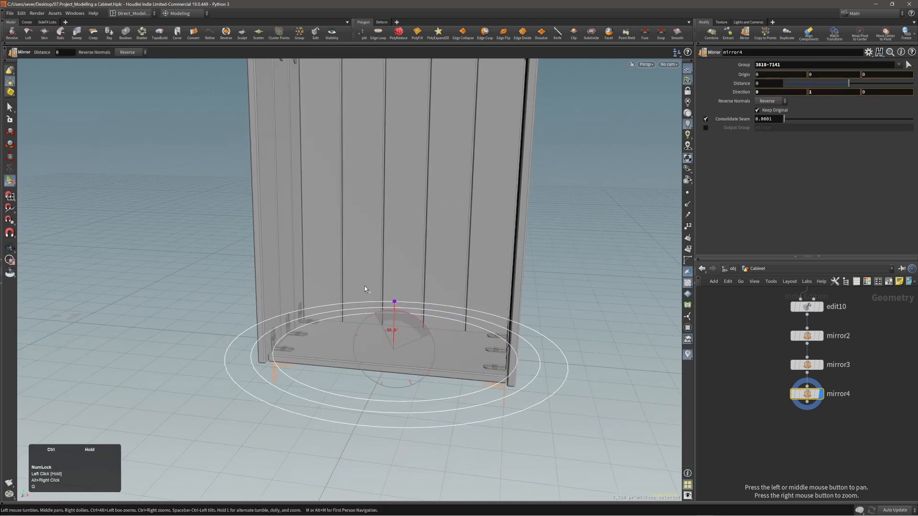
{"action": "mouse_move", "coordinate": [391, 326]}
{"action": "left_mouse_down", "text": "alt"}
{"action": "mouse_move", "coordinate": [396, 291]}
{"action": "mouse_move", "coordinate": [393, 317]}
{"action": "left_mouse_up", "text": "alt"}
Step: Raise the new mirror's origin to about 0.1848 in Y to place the brackets at shelf height
{"action": "left_click_drag", "start_coordinate": [395, 351], "coordinate": [400, 268]}
{"action": "right_click_drag", "start_coordinate": [401, 266], "coordinate": [383, 281], "text": "alt"}
{"action": "left_click_drag", "start_coordinate": [383, 281], "coordinate": [377, 301], "text": "alt"}
{"action": "left_click_drag", "start_coordinate": [383, 347], "coordinate": [338, 307]}
Step: Copy the cabinet's bottom board about 0.3513 upward in Y as a shelf above the middle brackets
{"action": "right_click_drag", "start_coordinate": [339, 307], "coordinate": [348, 271], "text": "alt"}
{"action": "middle_click_drag", "start_coordinate": [349, 270], "coordinate": [401, 257], "text": "alt"}
{"action": "left_click_drag", "start_coordinate": [402, 257], "coordinate": [434, 259], "text": "alt"}
{"action": "right_click_drag", "start_coordinate": [433, 260], "coordinate": [404, 262], "text": "alt"}
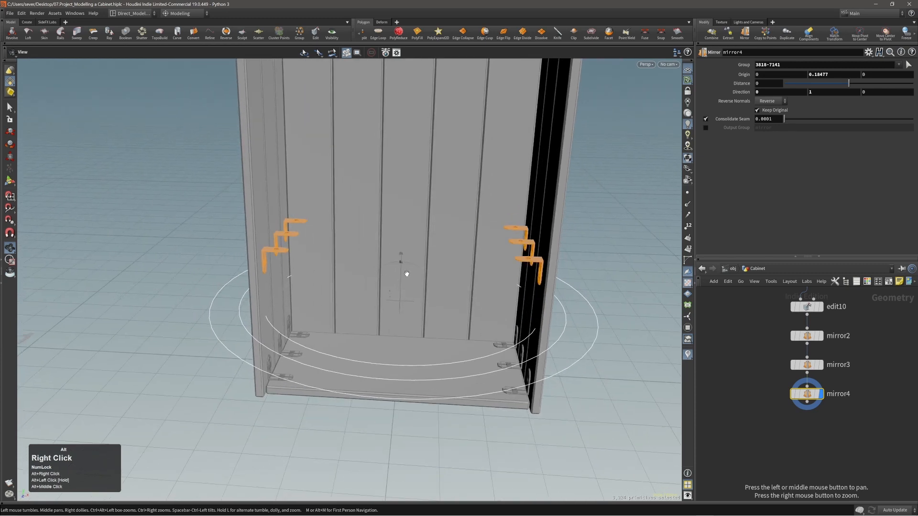
{"action": "middle_click_drag", "start_coordinate": [403, 263], "coordinate": [405, 297], "text": "alt"}
{"action": "double_click", "coordinate": [401, 381]}
{"action": "key", "text": "c"}
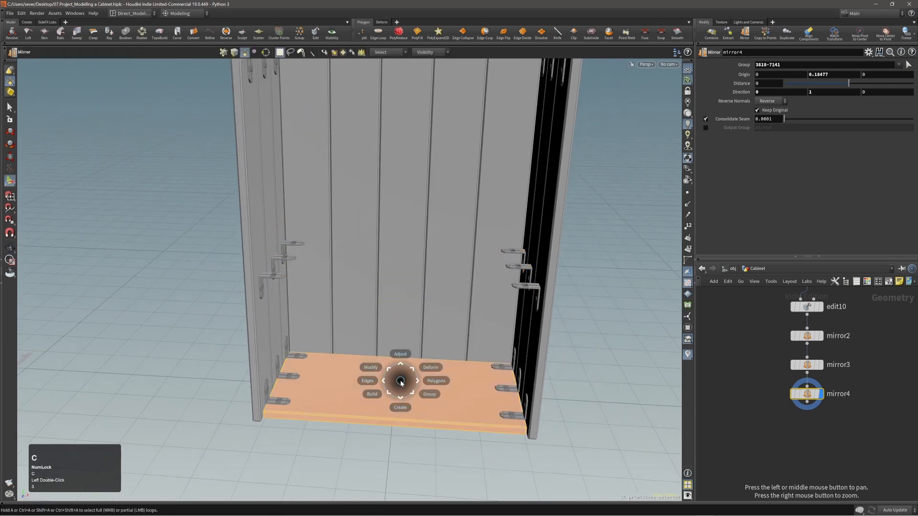
{"action": "left_click", "coordinate": [391, 371]}
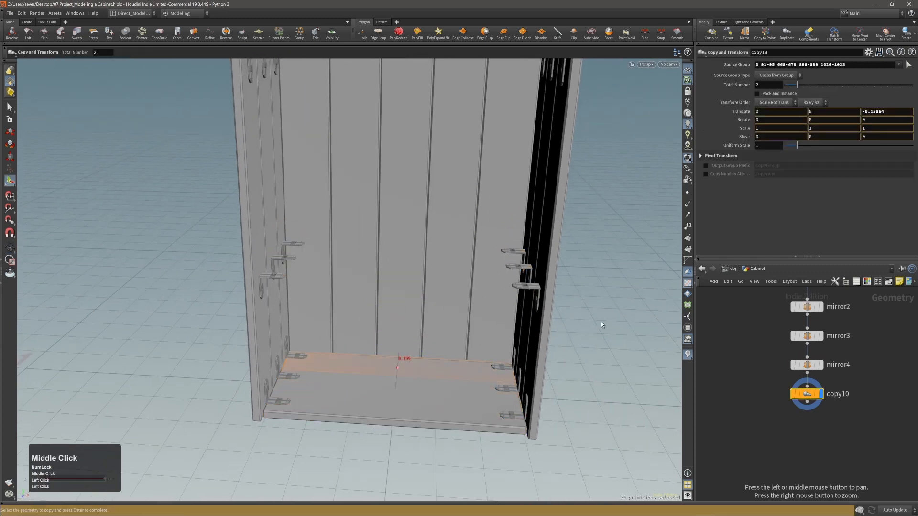
{"action": "key", "text": "ctrl+z"}
{"action": "left_click_drag", "start_coordinate": [596, 313], "coordinate": [564, 436], "text": "alt"}
{"action": "middle_click_drag", "start_coordinate": [564, 435], "coordinate": [572, 285]}
{"action": "right_click_drag", "start_coordinate": [572, 286], "coordinate": [670, 238], "text": "alt"}
{"action": "left_click_drag", "start_coordinate": [670, 237], "coordinate": [613, 253], "text": "alt"}
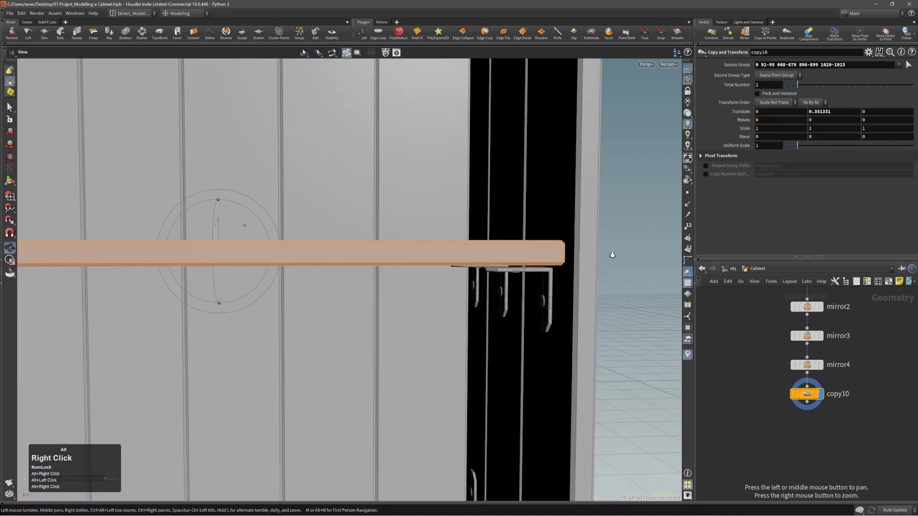
Step: Lower the copied shelf onto the brackets by setting its Y translation to 0.348131
{"action": "right_click_drag", "start_coordinate": [613, 254], "coordinate": [665, 240], "text": "alt"}
{"action": "left_click_drag", "start_coordinate": [665, 240], "coordinate": [590, 245], "text": "alt"}
{"action": "right_click_drag", "start_coordinate": [590, 245], "coordinate": [468, 250], "text": "alt"}
{"action": "left_click_drag", "start_coordinate": [467, 250], "coordinate": [573, 323], "text": "alt"}
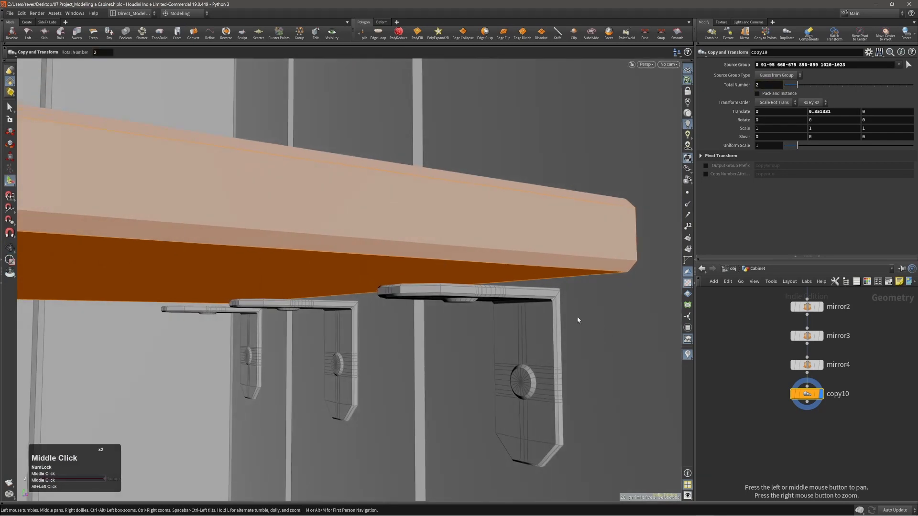
{"action": "middle_click_drag", "start_coordinate": [819, 120], "coordinate": [706, 173]}
Step: Examine the shelf's contact with the brackets and its fit within the whole cabinet
{"action": "right_click_drag", "start_coordinate": [335, 224], "coordinate": [311, 221], "text": "alt"}
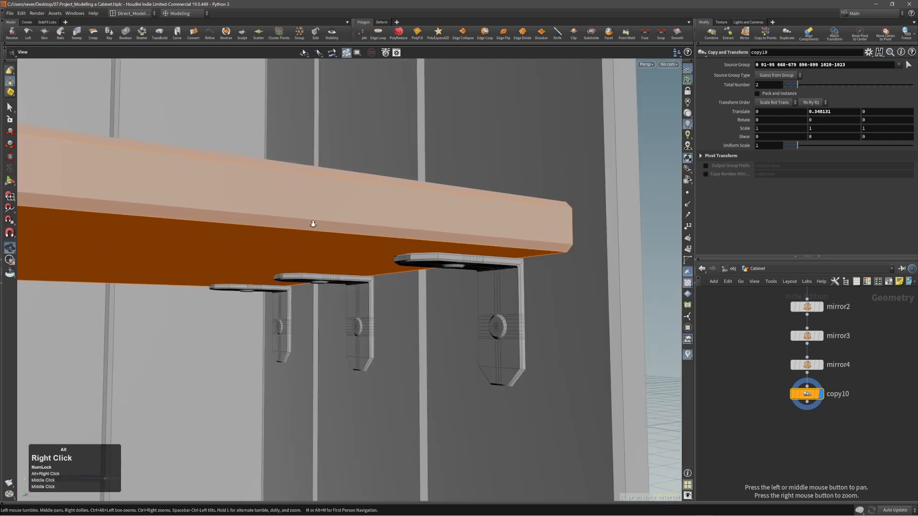
{"action": "left_click_drag", "start_coordinate": [312, 222], "coordinate": [381, 214], "text": "alt"}
{"action": "middle_click_drag", "start_coordinate": [381, 214], "coordinate": [201, 256], "text": "alt"}
{"action": "right_click_drag", "start_coordinate": [201, 256], "coordinate": [206, 224], "text": "alt"}
{"action": "middle_click_drag", "start_coordinate": [206, 224], "coordinate": [324, 206], "text": "alt"}
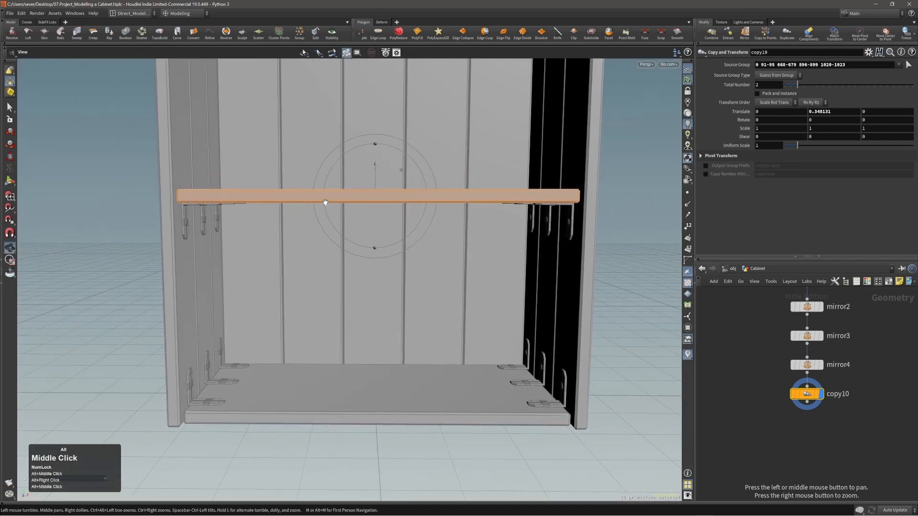
{"action": "right_click_drag", "start_coordinate": [325, 205], "coordinate": [334, 205], "text": "alt"}
{"action": "left_click_drag", "start_coordinate": [334, 205], "coordinate": [414, 269], "text": "alt"}
{"action": "right_click_drag", "start_coordinate": [414, 269], "coordinate": [435, 228], "text": "alt"}
{"action": "middle_click_drag", "start_coordinate": [436, 228], "coordinate": [401, 242], "text": "alt"}
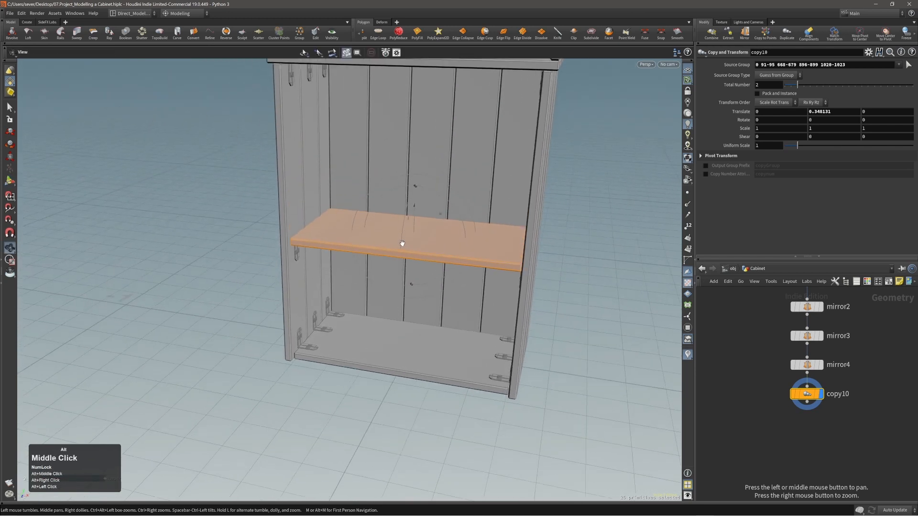
{"action": "left_click_drag", "start_coordinate": [402, 242], "coordinate": [353, 235], "text": "alt"}
Step: Copy the whole middle shelf and rotate the copy 90 degrees about X so it stands upright
{"action": "key", "text": "Escape"}
{"action": "double_click", "coordinate": [433, 236]}
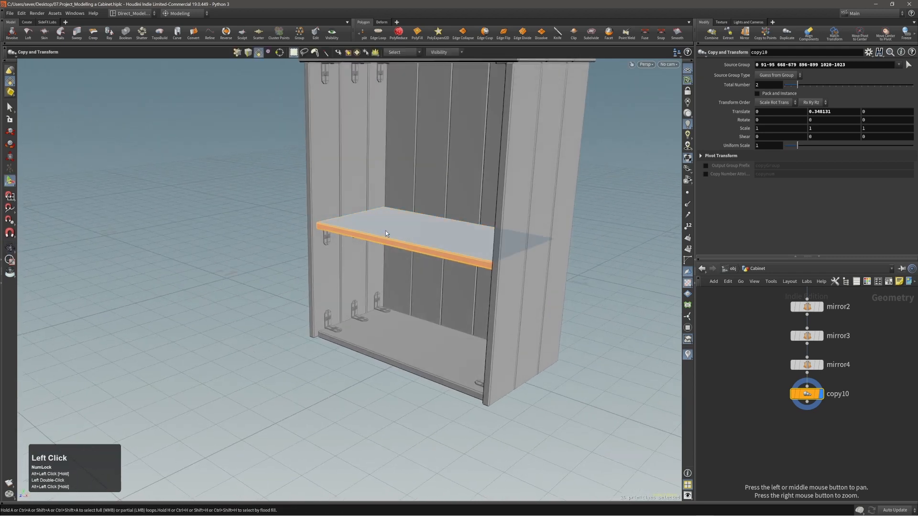
{"action": "key", "text": "c"}
{"action": "left_click", "coordinate": [378, 227]}
{"action": "left_click", "coordinate": [374, 223]}
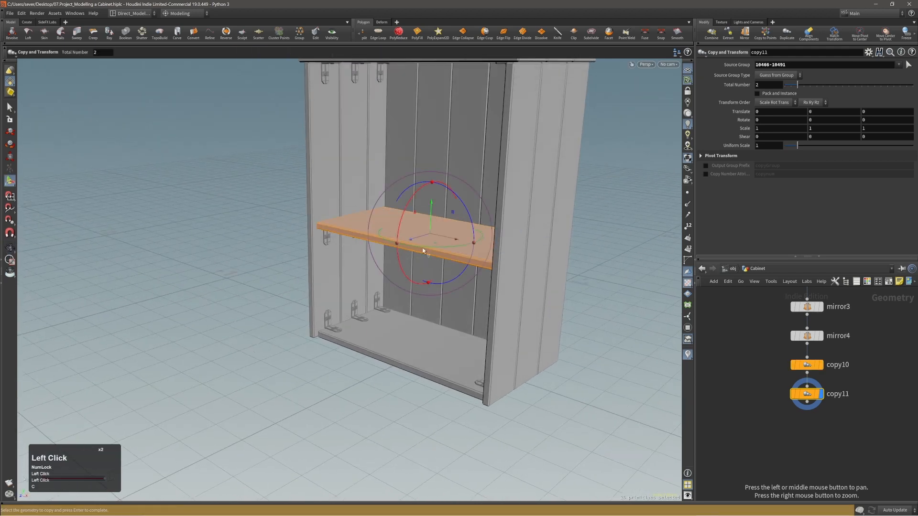
{"action": "left_click_drag", "start_coordinate": [414, 200], "coordinate": [410, 266]}
Step: Move the upright copy to the cabinet's front opening below the shelf, with translation 0.1613 in Z and about -0.2022 in Y
{"action": "left_click_drag", "start_coordinate": [374, 230], "coordinate": [546, 239], "text": "alt"}
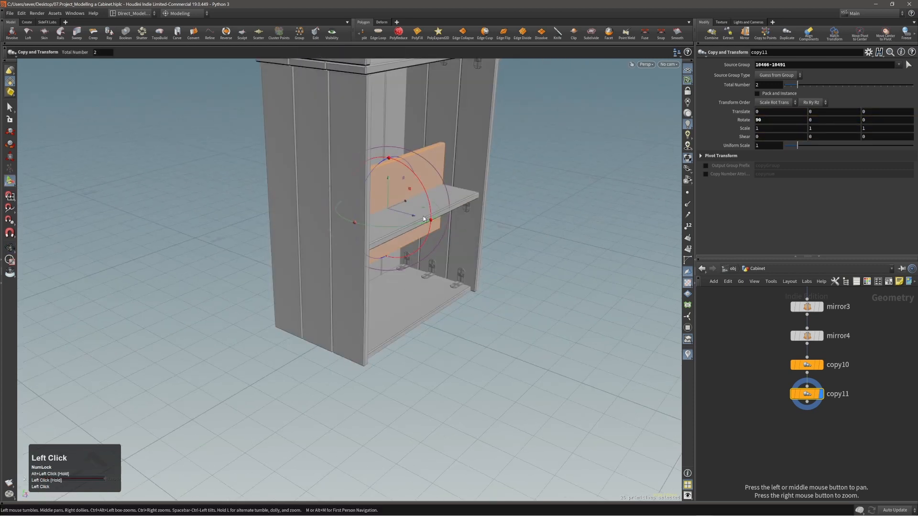
{"action": "left_click_drag", "start_coordinate": [414, 217], "coordinate": [459, 233]}
{"action": "right_click_drag", "start_coordinate": [459, 233], "coordinate": [489, 228], "text": "alt"}
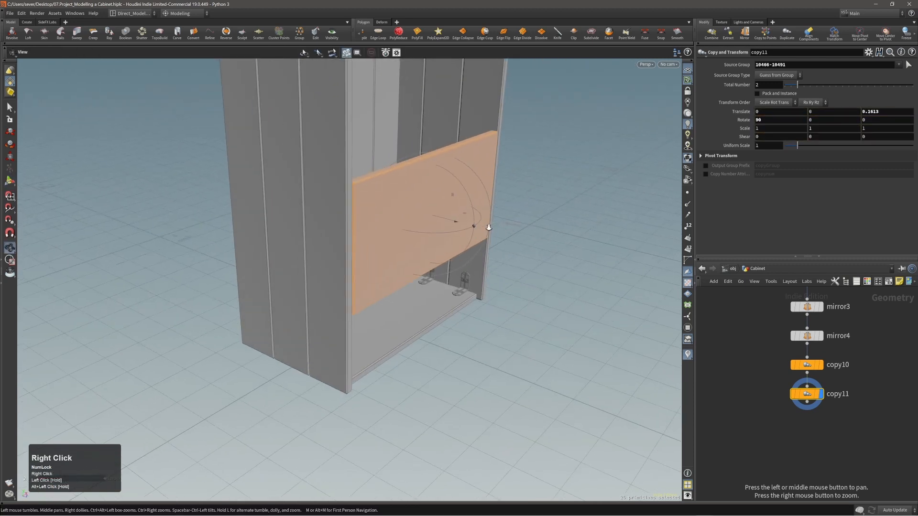
{"action": "left_click_drag", "start_coordinate": [430, 187], "coordinate": [419, 209]}
{"action": "right_click_drag", "start_coordinate": [431, 225], "coordinate": [490, 262], "text": "alt"}
{"action": "left_click_drag", "start_coordinate": [490, 262], "coordinate": [421, 254], "text": "alt"}
{"action": "left_click_drag", "start_coordinate": [407, 266], "coordinate": [404, 282], "text": "alt"}
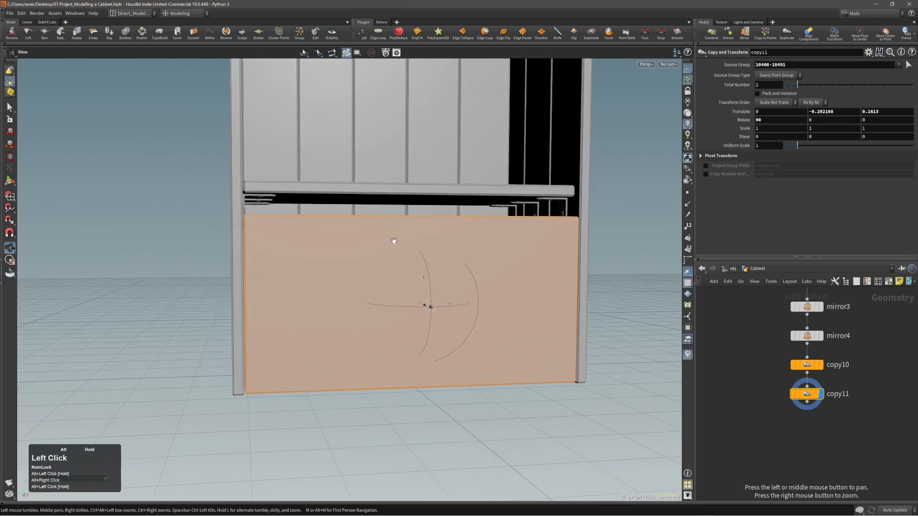
Step: Raise the front board's top edge faces about 0.0572 in Y to close the gap up to the shelf
{"action": "middle_click_drag", "start_coordinate": [385, 216], "coordinate": [392, 262], "text": "alt"}
{"action": "left_click_drag", "start_coordinate": [392, 264], "coordinate": [354, 278], "text": "alt"}
{"action": "right_click_drag", "start_coordinate": [354, 279], "coordinate": [435, 275], "text": "alt"}
{"action": "key", "text": "3"}
{"action": "left_click", "coordinate": [430, 284]}
{"action": "left_click_drag", "start_coordinate": [430, 286], "coordinate": [604, 295], "text": "alt"}
{"action": "key", "text": "t"}
{"action": "middle_click_drag", "start_coordinate": [604, 294], "coordinate": [601, 242]}
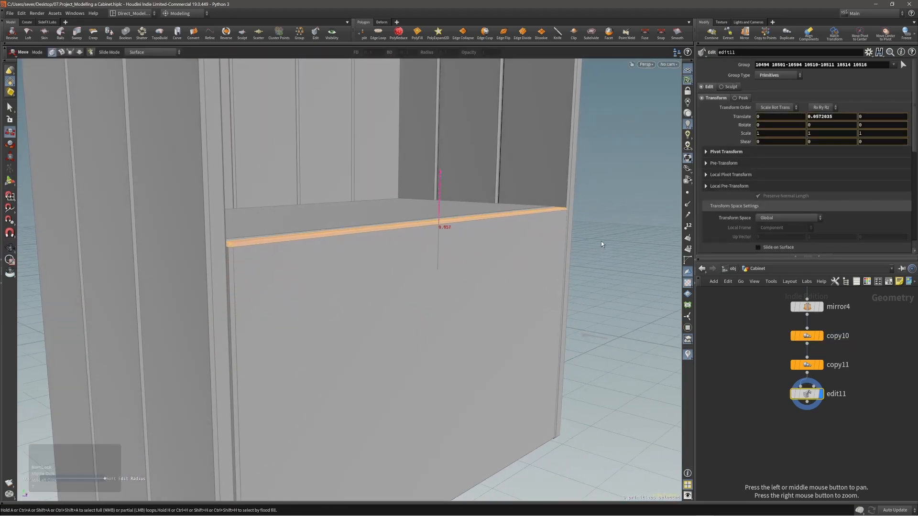
Step: Add a vertical edge loop near the front board's left edge and a horizontal loop about a third up from its bottom
{"action": "left_click_drag", "start_coordinate": [601, 241], "coordinate": [343, 248], "text": "alt"}
{"action": "right_click_drag", "start_coordinate": [342, 248], "coordinate": [268, 248], "text": "alt"}
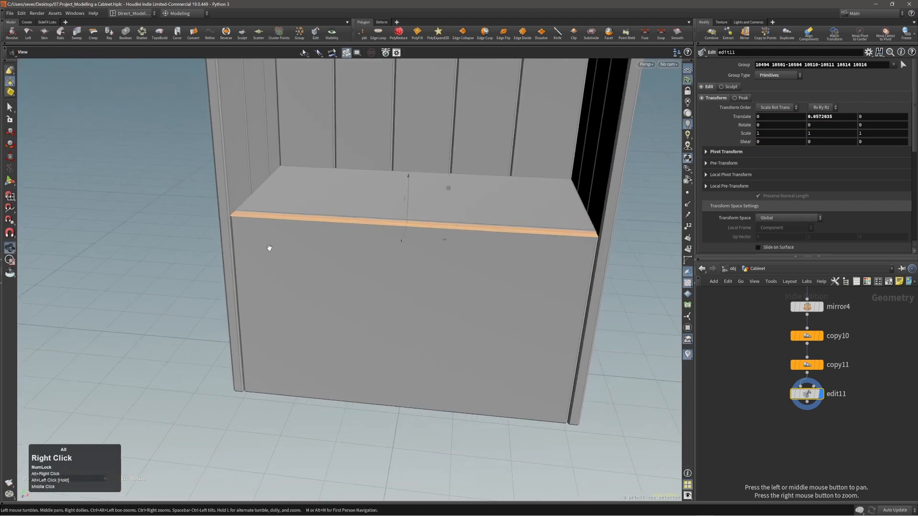
{"action": "left_click_drag", "start_coordinate": [269, 248], "coordinate": [334, 234], "text": "alt"}
{"action": "middle_click_drag", "start_coordinate": [334, 234], "coordinate": [352, 268], "text": "alt"}
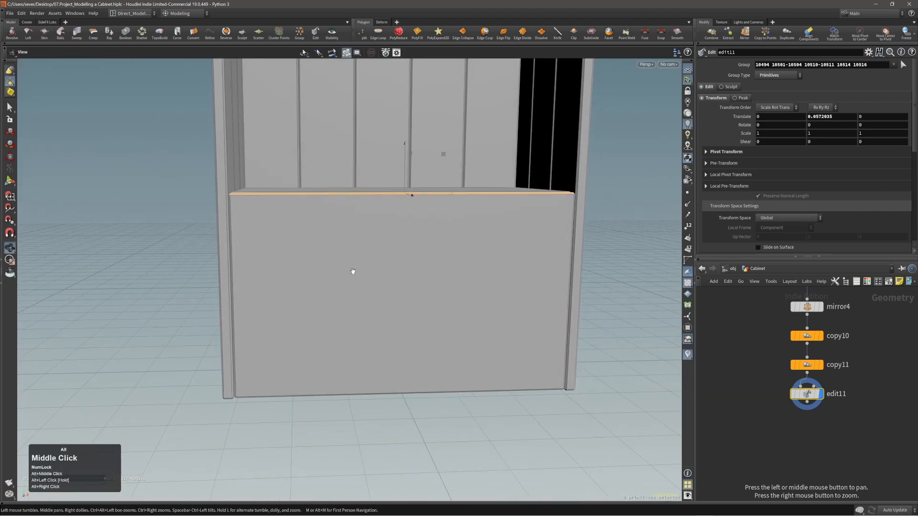
{"action": "right_click_drag", "start_coordinate": [352, 268], "coordinate": [318, 281], "text": "alt"}
{"action": "mouse_move", "coordinate": [317, 281]}
{"action": "left_mouse_down", "text": "alt"}
{"action": "mouse_move", "coordinate": [377, 284]}
{"action": "mouse_move", "coordinate": [328, 283]}
{"action": "left_mouse_up", "text": "alt"}
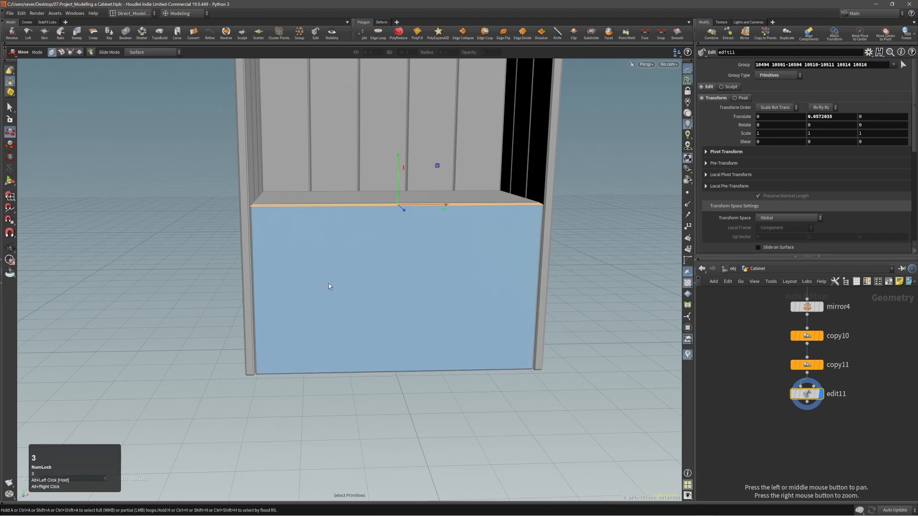
{"action": "double_click", "coordinate": [329, 283]}
{"action": "middle_click_drag", "start_coordinate": [318, 277], "coordinate": [369, 277], "text": "alt"}
{"action": "key", "text": "t"}
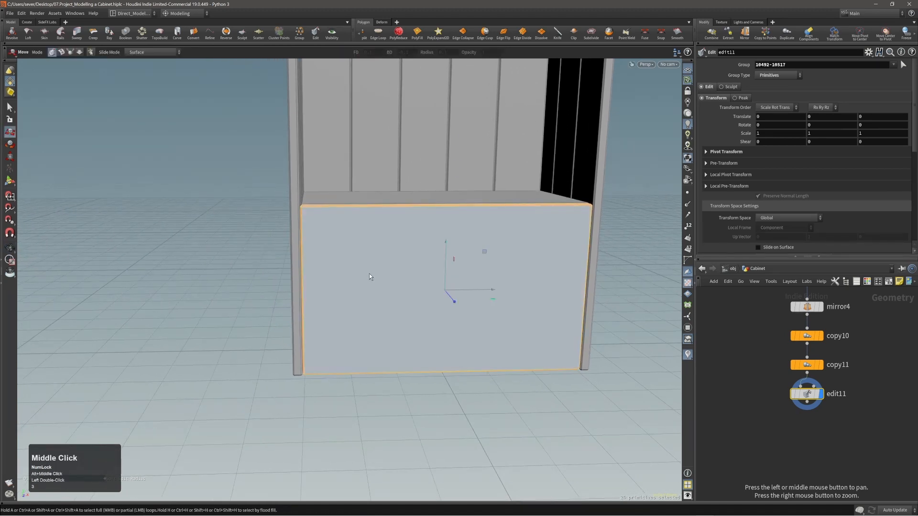
{"action": "key", "text": "c"}
{"action": "left_click", "coordinate": [333, 272]}
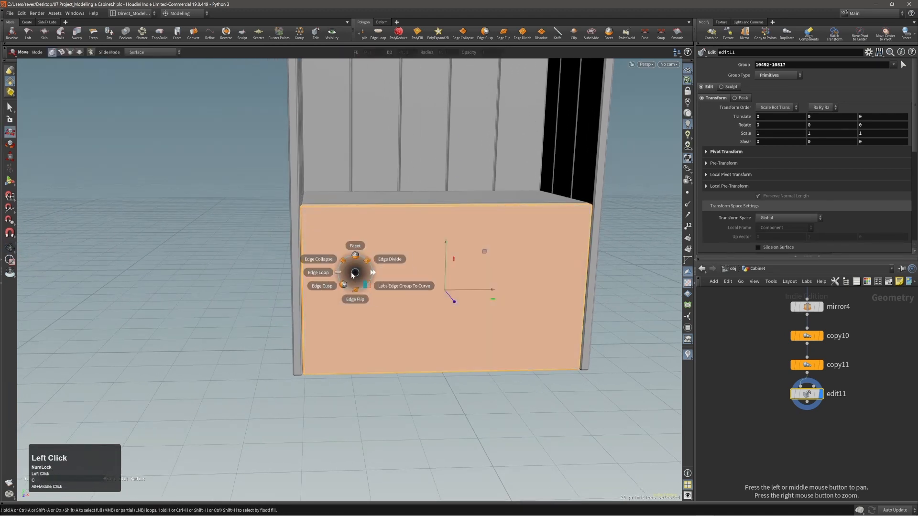
{"action": "left_click", "coordinate": [319, 273]}
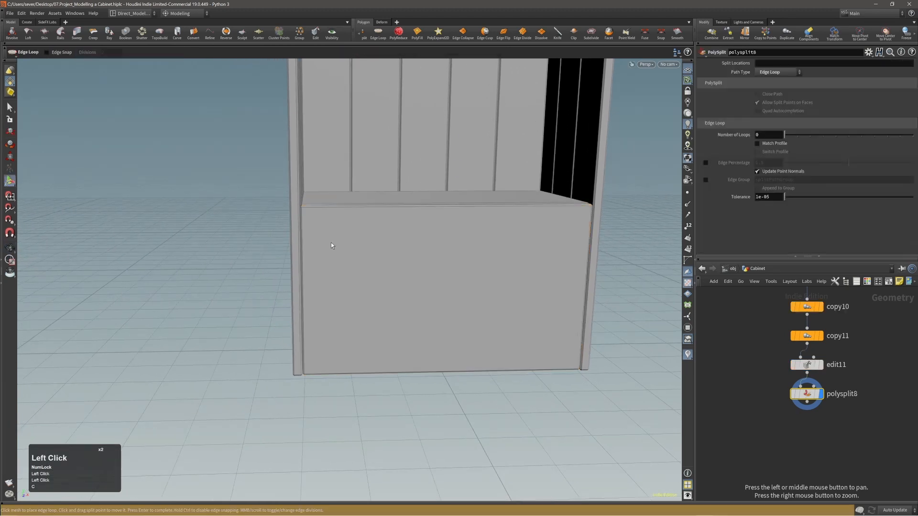
{"action": "left_click", "coordinate": [321, 209]}
{"action": "key", "text": "q"}
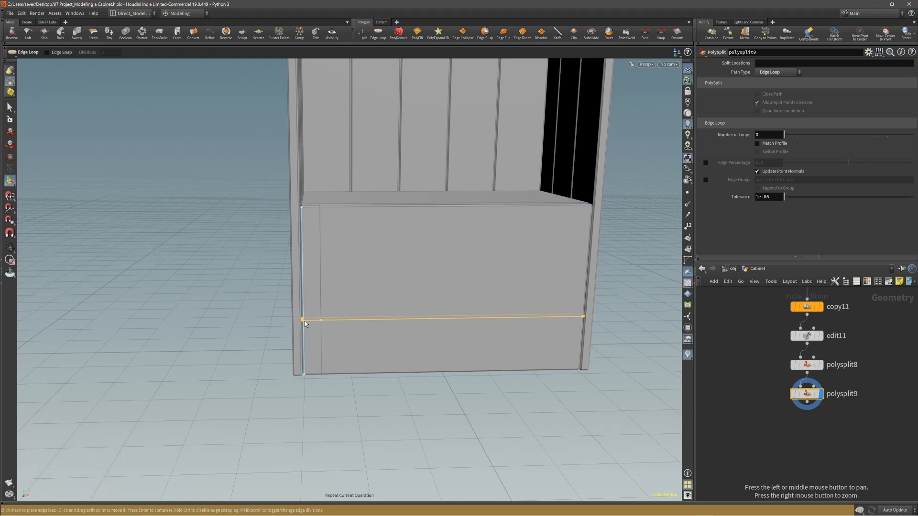
{"action": "left_click", "coordinate": [305, 321]}
Step: Examine the face enclosed by the new loops at the front board's lower-left corner and its proportions against the cabinet
{"action": "right_click_drag", "start_coordinate": [326, 347], "coordinate": [455, 303], "text": "alt"}
{"action": "key", "text": "3"}
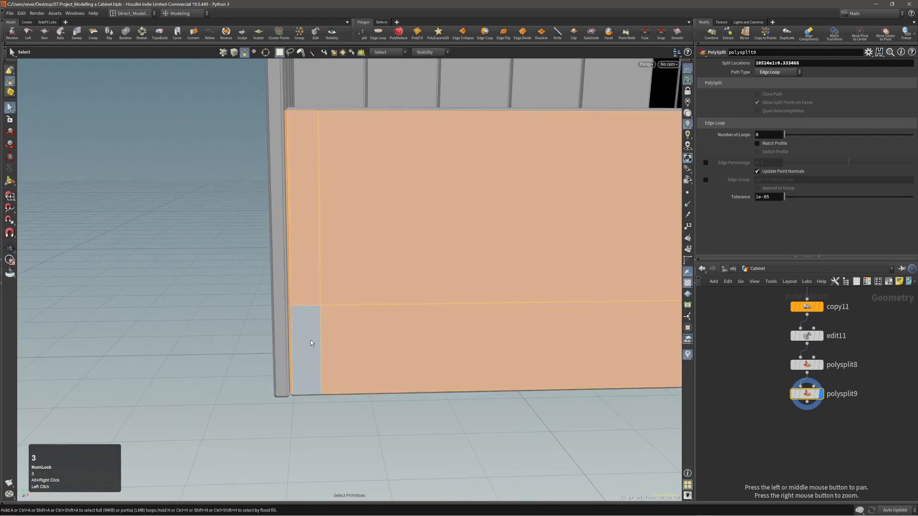
{"action": "left_click", "coordinate": [311, 341]}
{"action": "right_click_drag", "start_coordinate": [308, 345], "coordinate": [371, 317], "text": "alt"}
{"action": "left_click_drag", "start_coordinate": [371, 318], "coordinate": [354, 324], "text": "alt"}
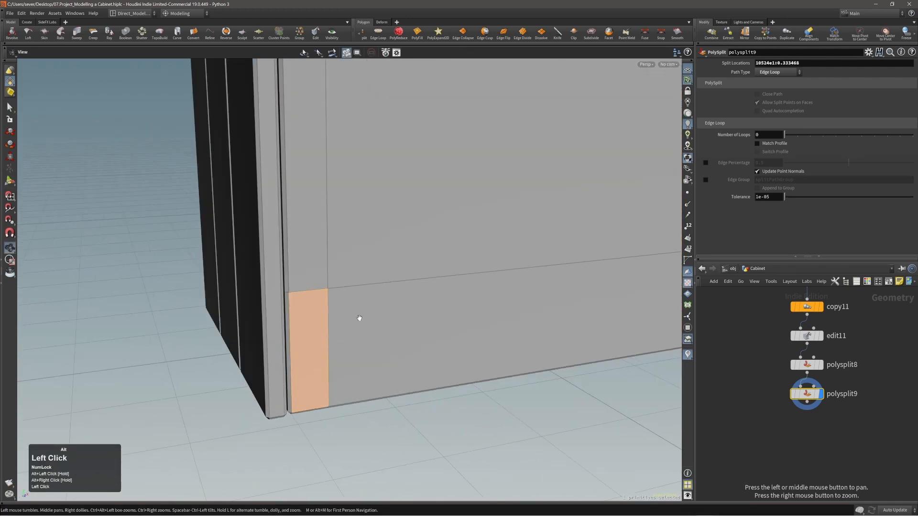
{"action": "right_click_drag", "start_coordinate": [359, 318], "coordinate": [313, 308], "text": "alt"}
{"action": "right_click_drag", "start_coordinate": [354, 276], "coordinate": [314, 268], "text": "alt"}
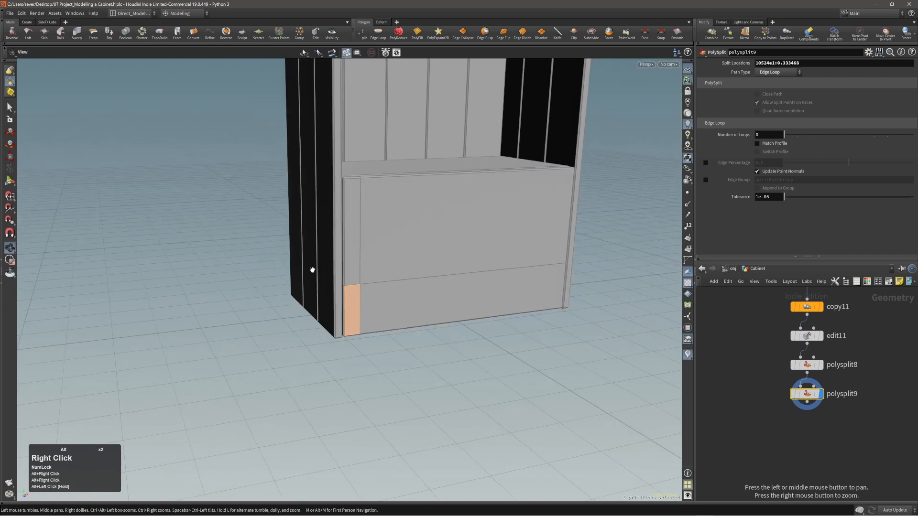
{"action": "middle_click_drag", "start_coordinate": [313, 269], "coordinate": [363, 308], "text": "alt"}
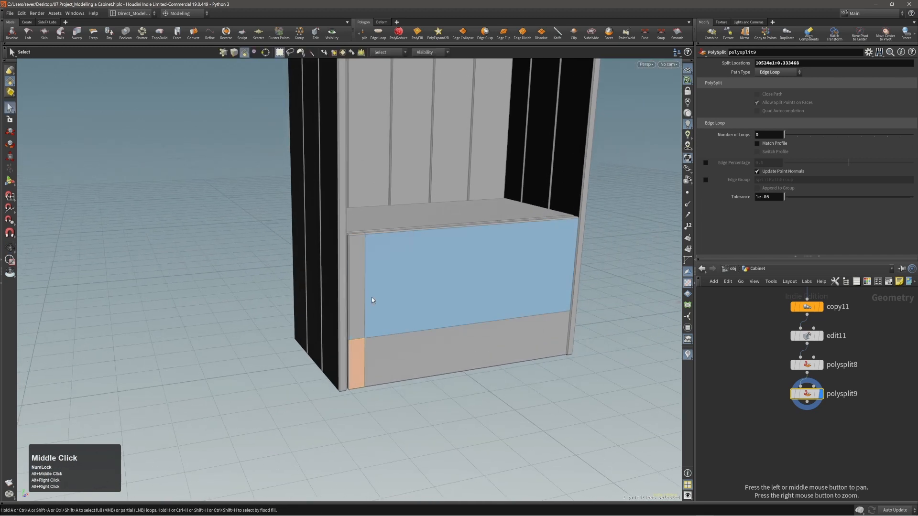
Step: Create an exploded view of the whole cabinet, separating all its pieces
{"action": "key", "text": "n"}
{"action": "right_click_drag", "start_coordinate": [386, 291], "coordinate": [285, 292], "text": "alt"}
{"action": "middle_click_drag", "start_coordinate": [396, 268], "coordinate": [393, 301], "text": "alt"}
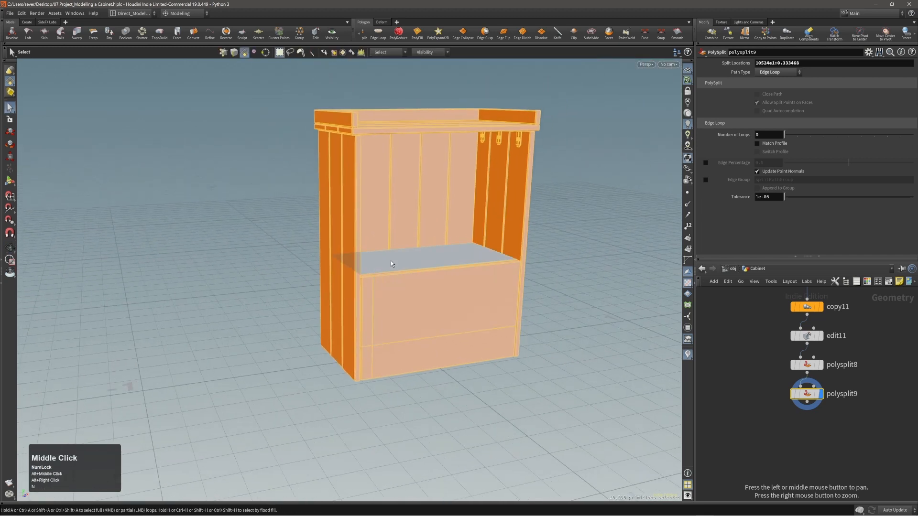
{"action": "left_click_drag", "start_coordinate": [391, 260], "coordinate": [400, 267], "text": "alt"}
{"action": "double_click", "coordinate": [415, 312]}
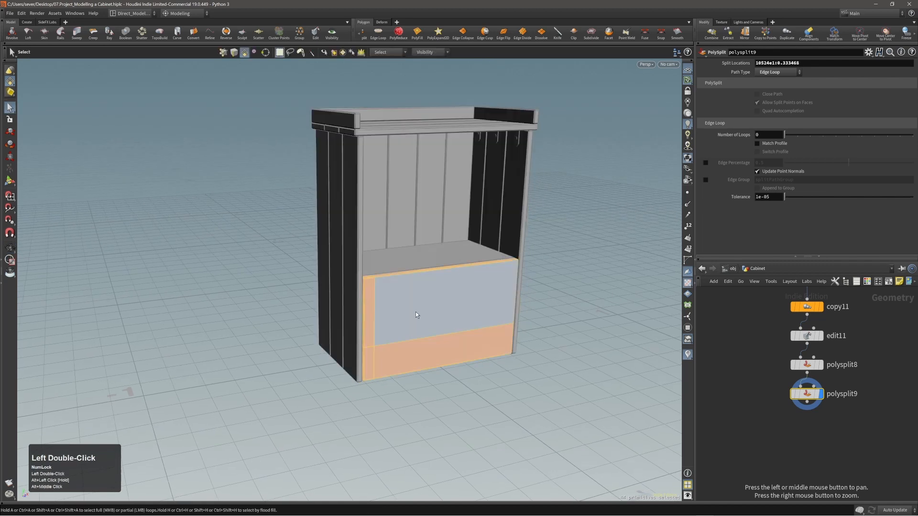
{"action": "right_click_drag", "start_coordinate": [386, 304], "coordinate": [404, 297], "text": "alt"}
{"action": "key", "text": "s"}
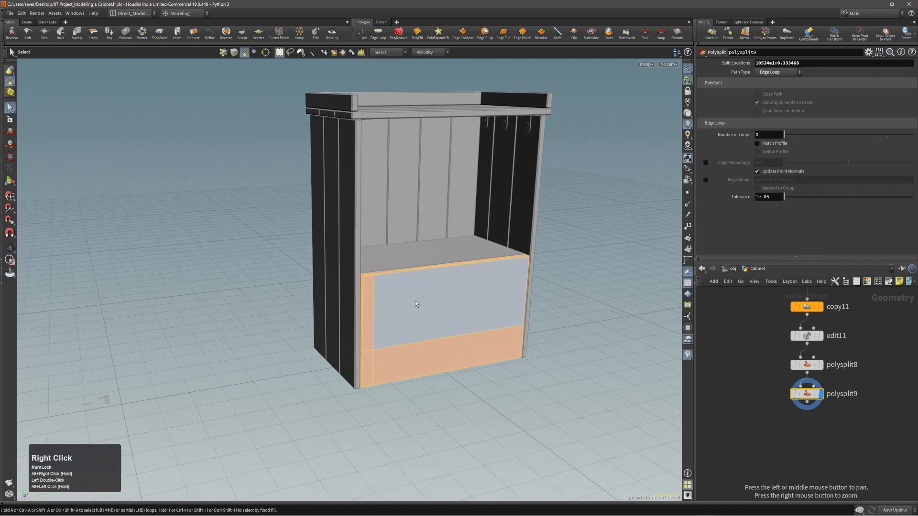
{"action": "key", "text": "n"}
{"action": "key", "text": "c"}
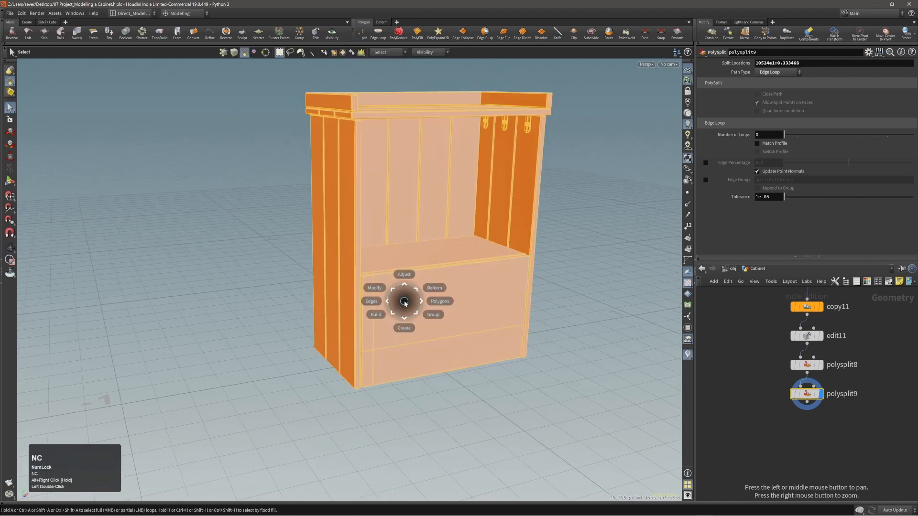
{"action": "left_click", "coordinate": [391, 296]}
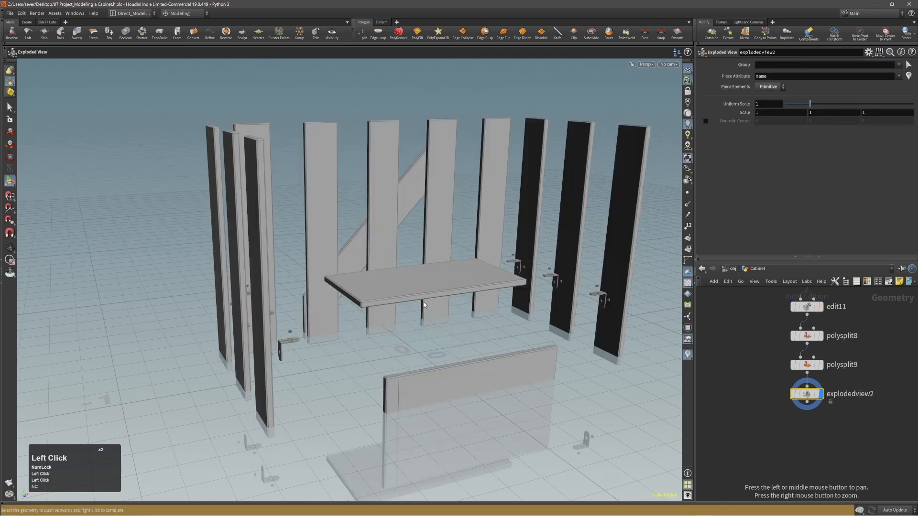
Step: Turn off the ground plane overlay covering the lower parts of the exploded cabinet
{"action": "middle_click_drag", "start_coordinate": [424, 302], "coordinate": [407, 227], "text": "alt"}
{"action": "right_click_drag", "start_coordinate": [377, 324], "coordinate": [418, 299], "text": "alt"}
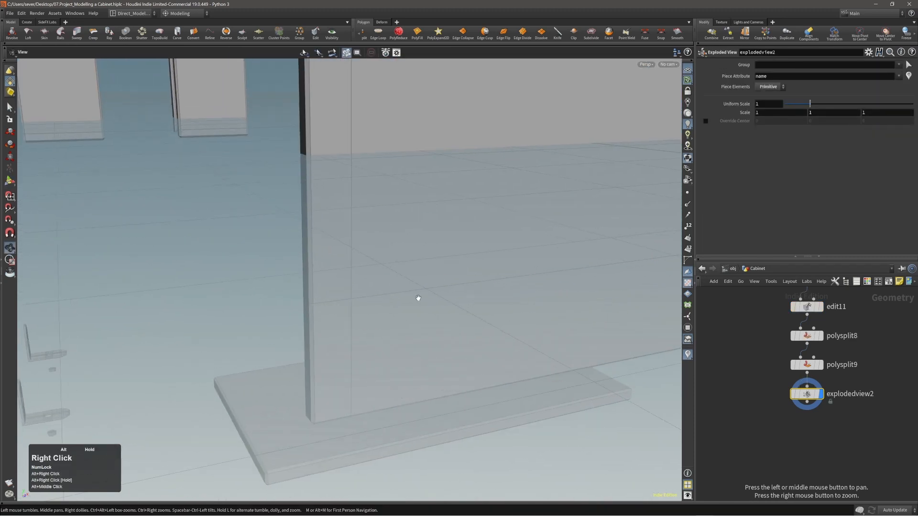
{"action": "middle_click_drag", "start_coordinate": [358, 310], "coordinate": [392, 239], "text": "alt"}
{"action": "left_click", "coordinate": [689, 79]}
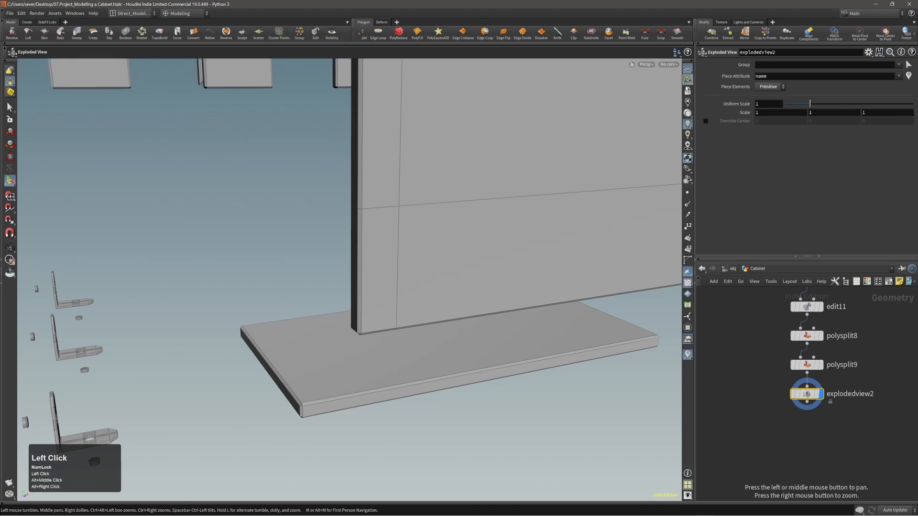
Step: Delete all faces of the front board's lower-left corner section to leave a notch
{"action": "right_click_drag", "start_coordinate": [356, 232], "coordinate": [375, 226], "text": "alt"}
{"action": "left_click_drag", "start_coordinate": [376, 227], "coordinate": [529, 277], "text": "alt"}
{"action": "key", "text": "alt+3"}
{"action": "left_click", "coordinate": [373, 287]}
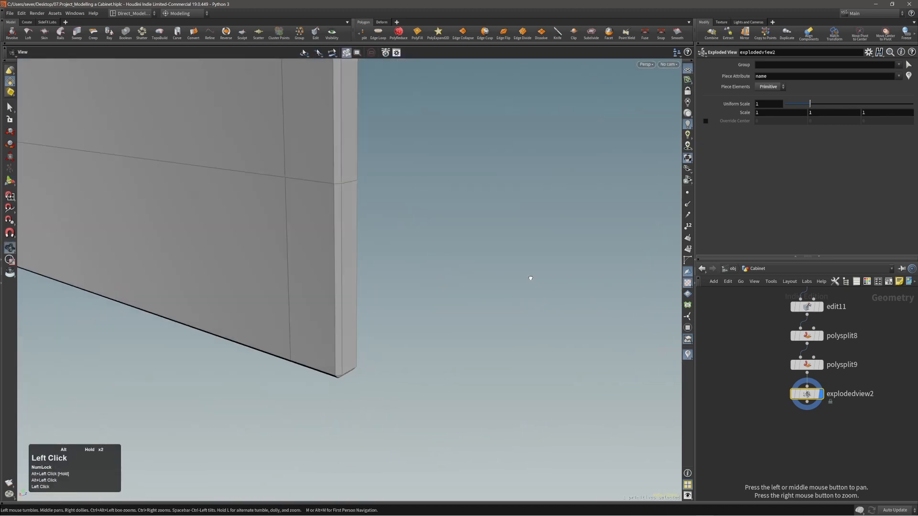
{"action": "left_click_drag", "start_coordinate": [371, 311], "coordinate": [188, 268]}
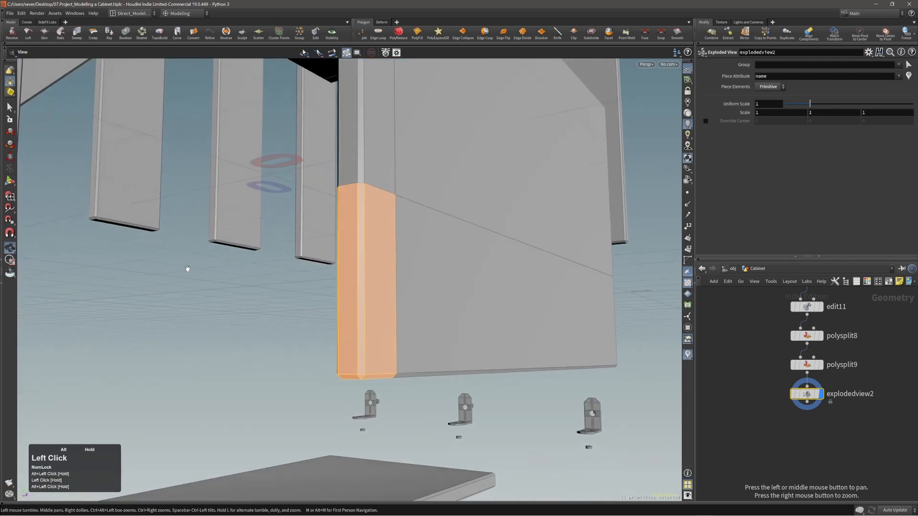
{"action": "key", "text": "Delete"}
Step: Fill the open boundary of the front board's notch with PolyFill in Single Polygon mode
{"action": "right_click_drag", "start_coordinate": [412, 265], "coordinate": [399, 219], "text": "alt"}
{"action": "key", "text": "2"}
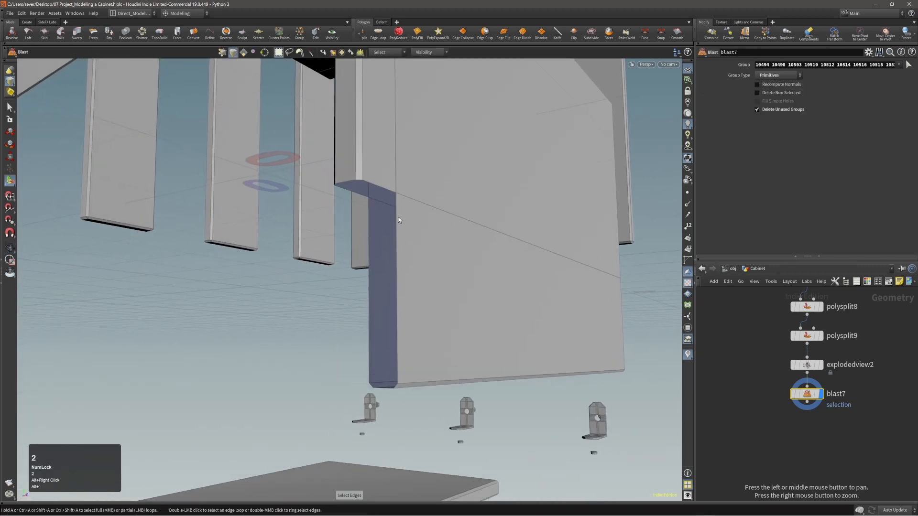
{"action": "left_click", "coordinate": [398, 218]}
{"action": "key", "text": "c"}
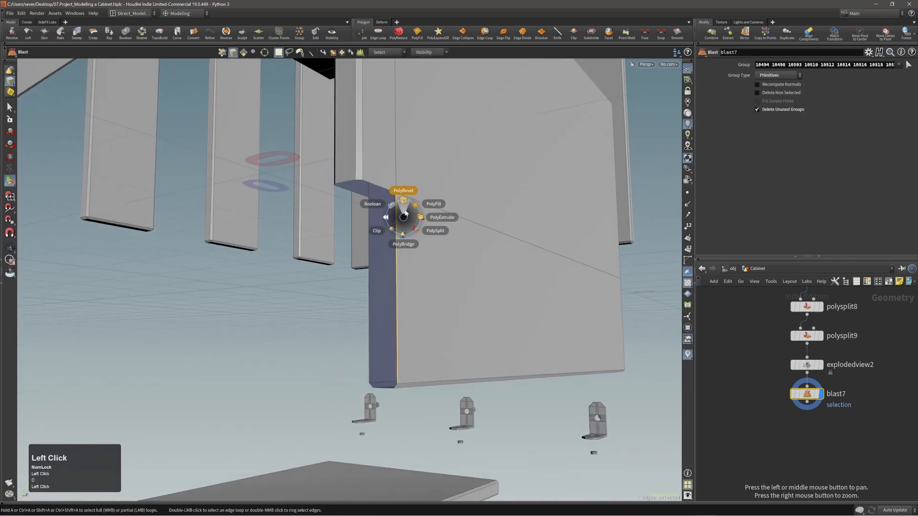
{"action": "left_click", "coordinate": [410, 209]}
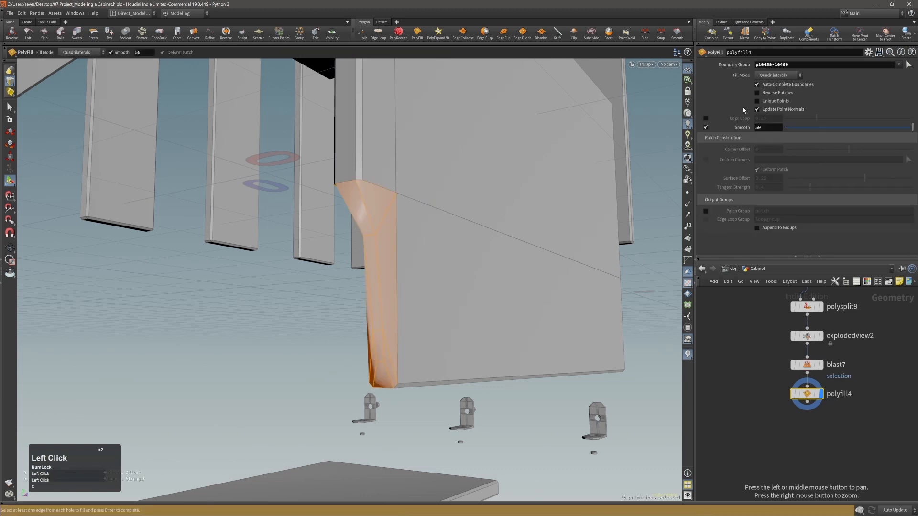
{"action": "mouse_move", "coordinate": [779, 75]}
{"action": "left_mouse_down"}
{"action": "mouse_move", "coordinate": [779, 116]}
{"action": "mouse_move", "coordinate": [775, 76]}
{"action": "left_mouse_up"}
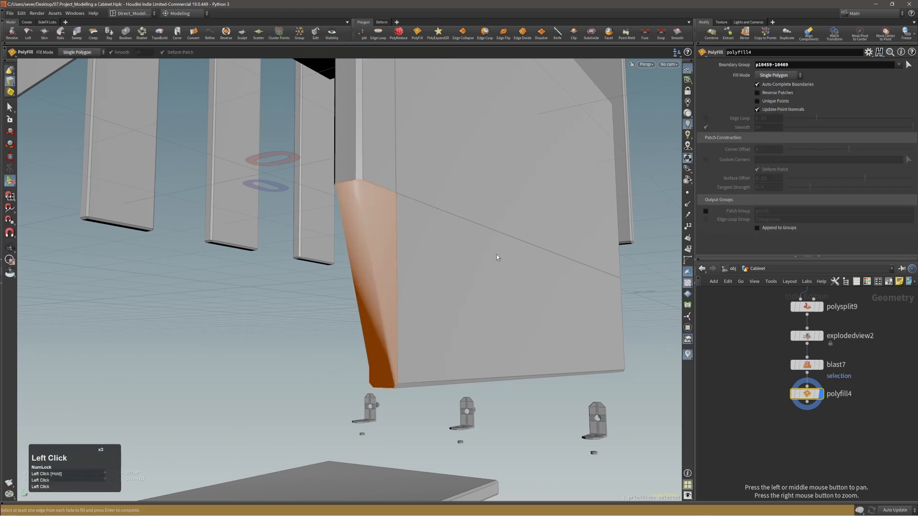
Step: Try the Triangles and Triangle Fan fill modes on the notch's PolyFill and turn off Deform Patch
{"action": "left_click", "coordinate": [765, 77]}
{"action": "scroll", "coordinate": [765, 77], "scroll_direction": "down", "scroll_amount": 1}
{"action": "middle_click", "coordinate": [766, 77]}
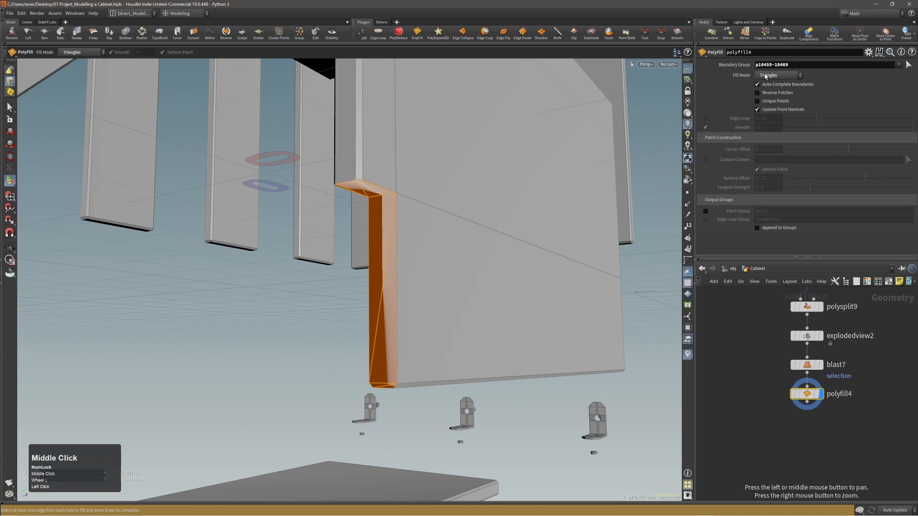
{"action": "left_click", "coordinate": [766, 77]}
{"action": "scroll", "coordinate": [765, 77], "scroll_direction": "down", "scroll_amount": 1}
{"action": "middle_click", "coordinate": [765, 76]}
{"action": "left_click", "coordinate": [765, 77]}
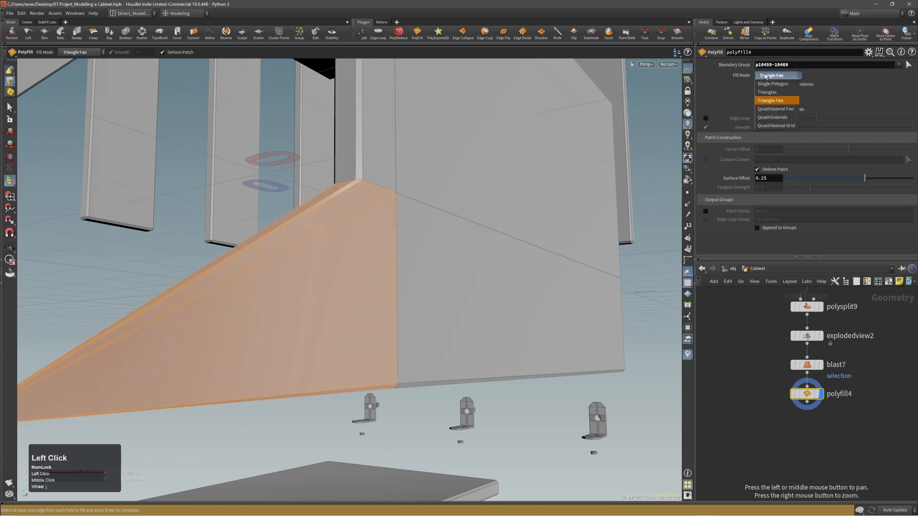
{"action": "double_click", "coordinate": [759, 170]}
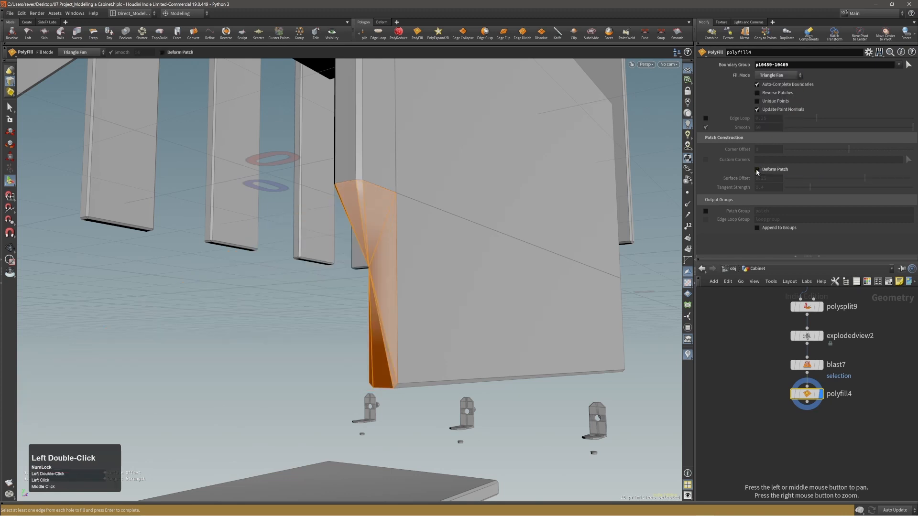
{"action": "left_click", "coordinate": [774, 77]}
{"action": "scroll", "coordinate": [773, 78], "scroll_direction": "down", "scroll_amount": 1}
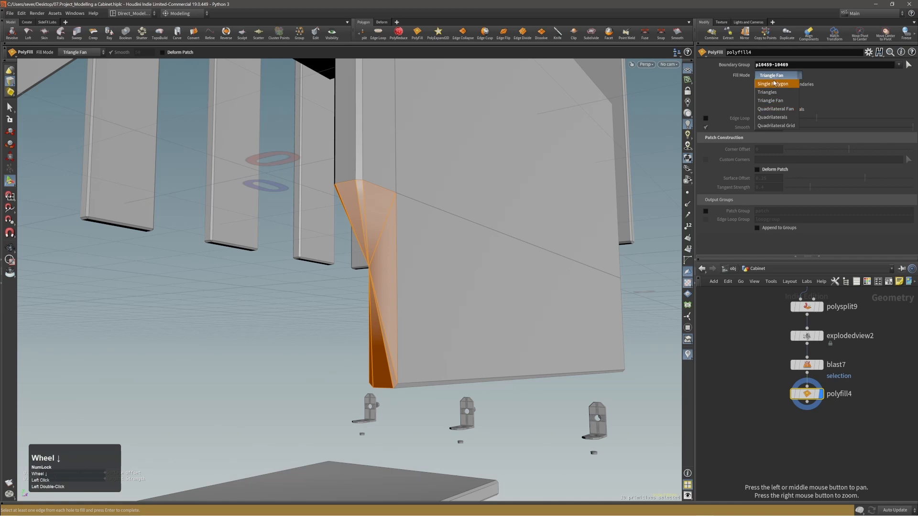
{"action": "scroll", "coordinate": [775, 81], "scroll_direction": "up", "scroll_amount": 1}
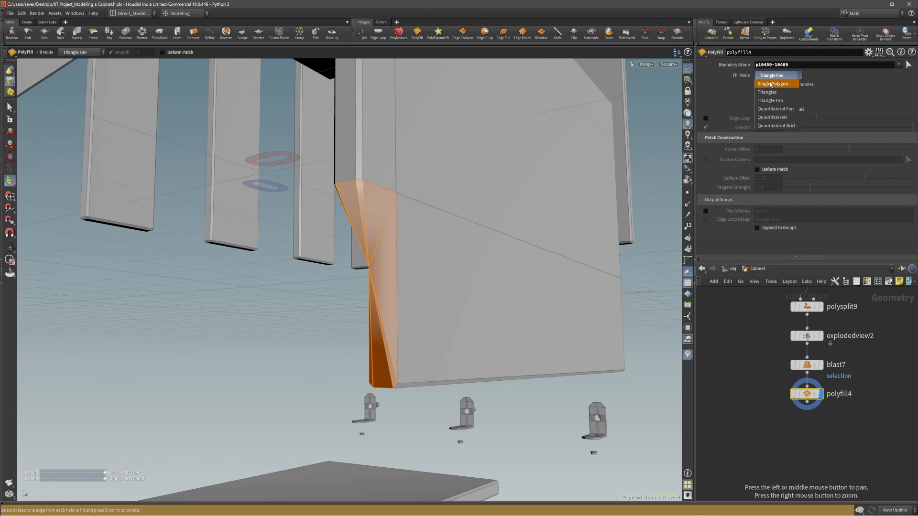
{"action": "left_click", "coordinate": [770, 79]}
{"action": "left_click", "coordinate": [772, 75]}
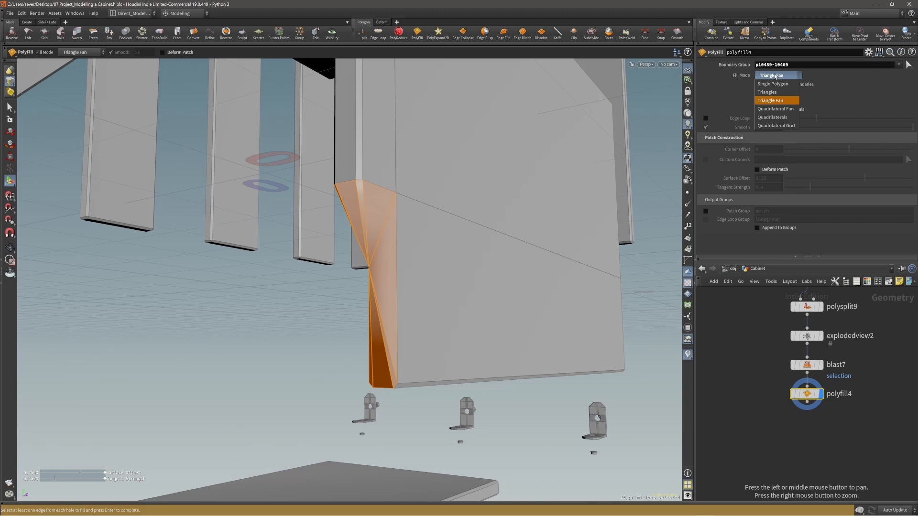
{"action": "scroll", "coordinate": [775, 76], "scroll_direction": "down", "scroll_amount": 1}
{"action": "scroll", "coordinate": [775, 74], "scroll_direction": "up", "scroll_amount": 3}
{"action": "scroll", "coordinate": [775, 72], "scroll_direction": "down", "scroll_amount": 1}
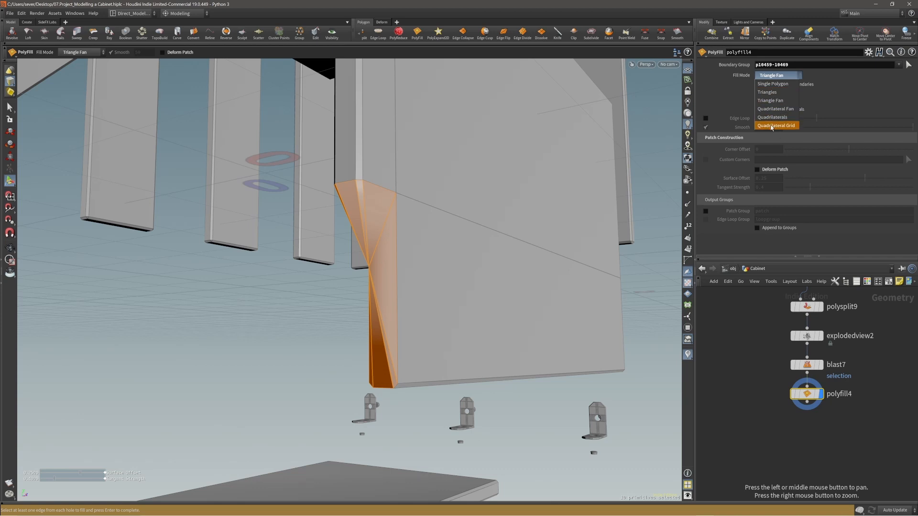
{"action": "scroll", "coordinate": [767, 77], "scroll_direction": "down", "scroll_amount": 7}
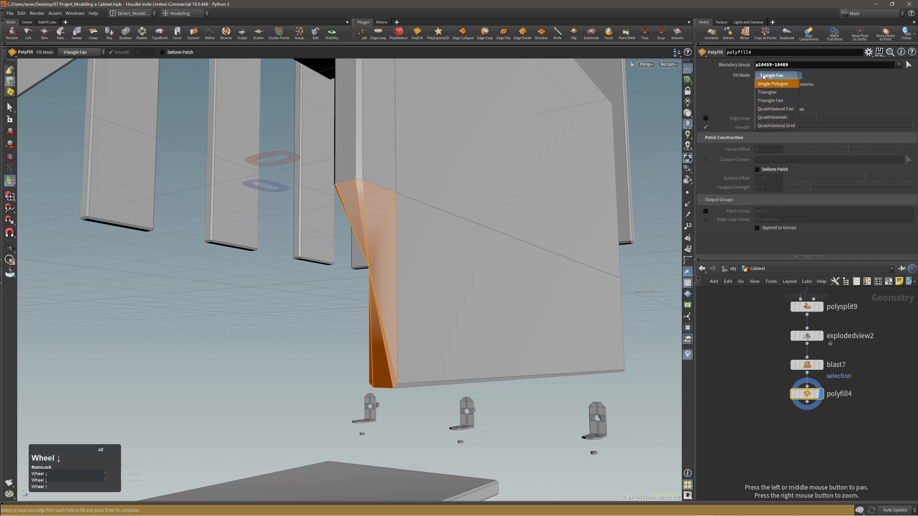
{"action": "scroll", "coordinate": [767, 78], "scroll_direction": "up", "scroll_amount": 5}
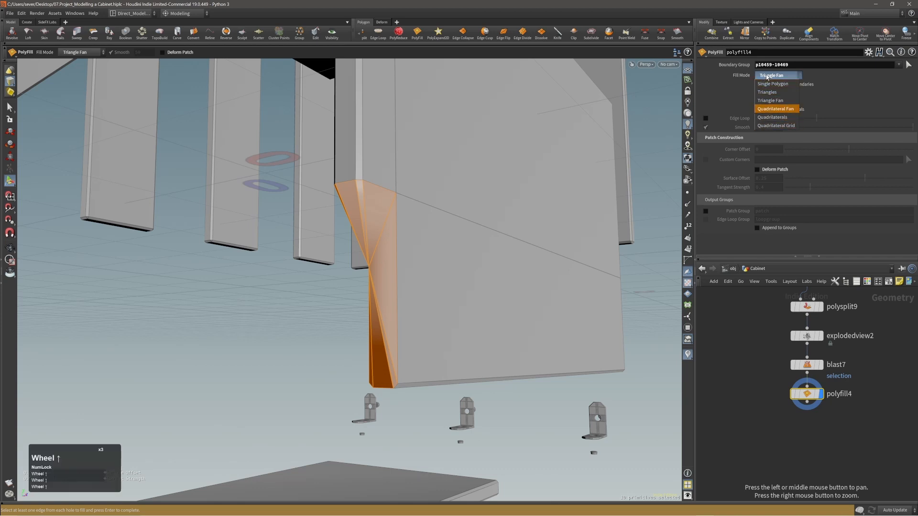
{"action": "scroll", "coordinate": [767, 77], "scroll_direction": "up", "scroll_amount": 1}
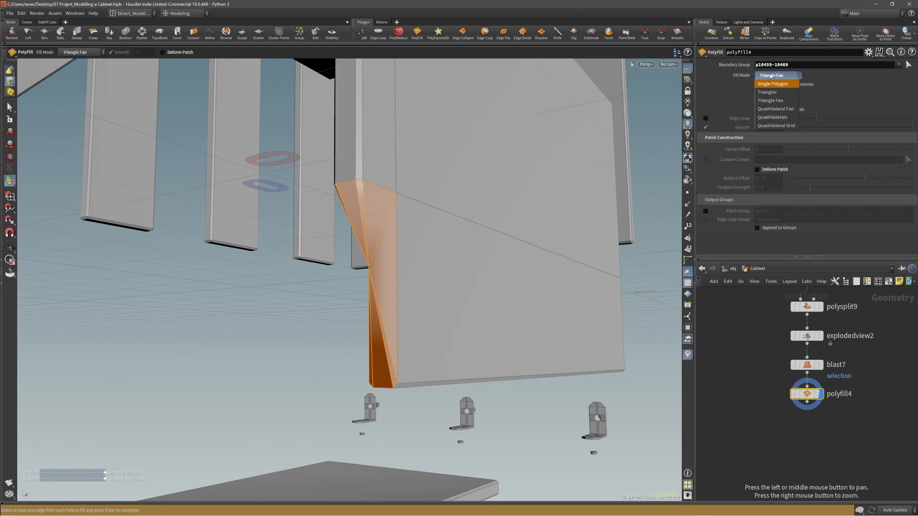
{"action": "left_click", "coordinate": [770, 76]}
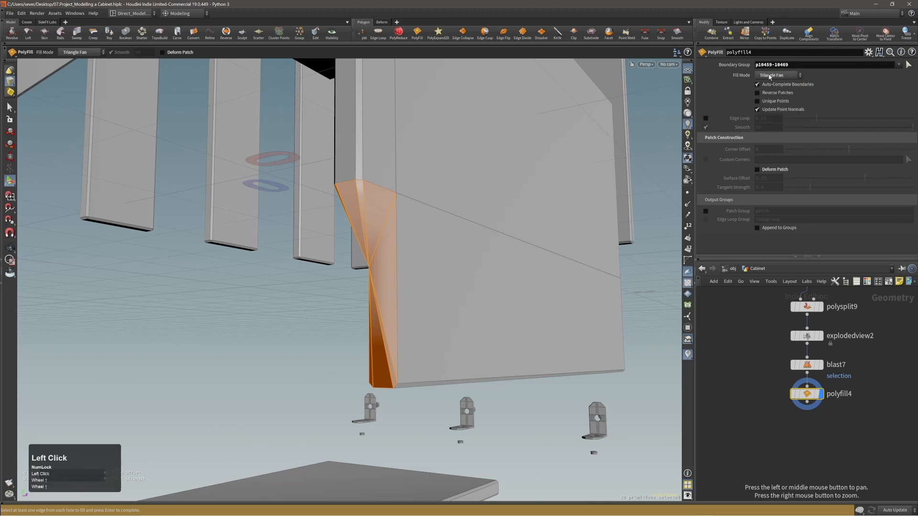
Step: Try the Quadrilateral Fan, Quadrilaterals and Quadrilateral Grid fill modes on the front board's notch
{"action": "left_click", "coordinate": [770, 77]}
{"action": "scroll", "coordinate": [770, 76], "scroll_direction": "down", "scroll_amount": 1}
{"action": "middle_click", "coordinate": [769, 76]}
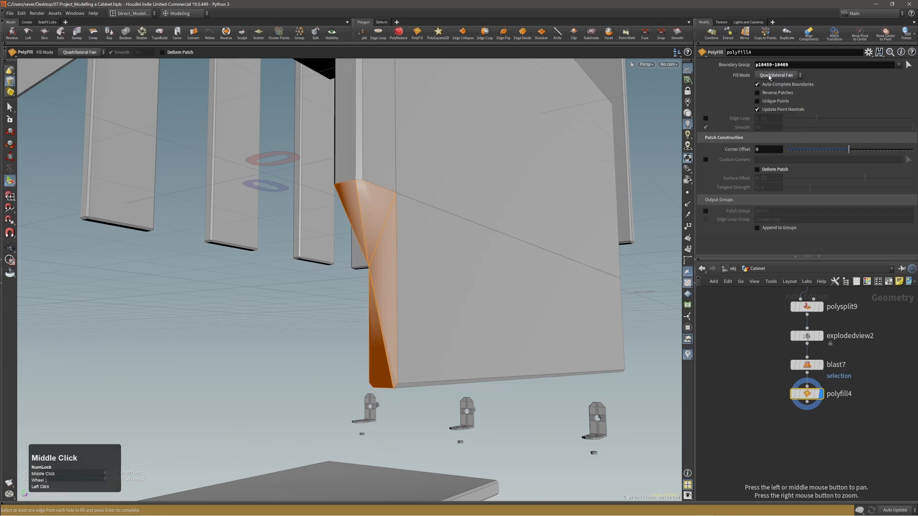
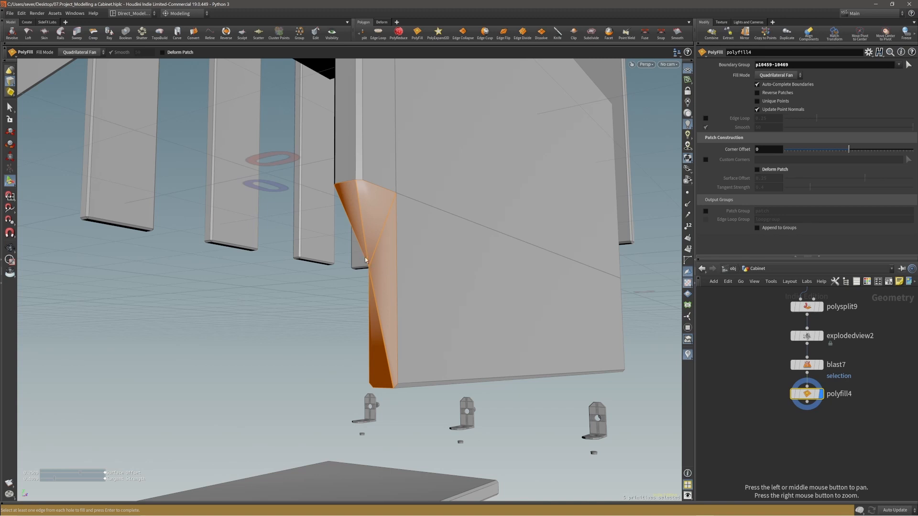
{"action": "left_click", "coordinate": [773, 75]}
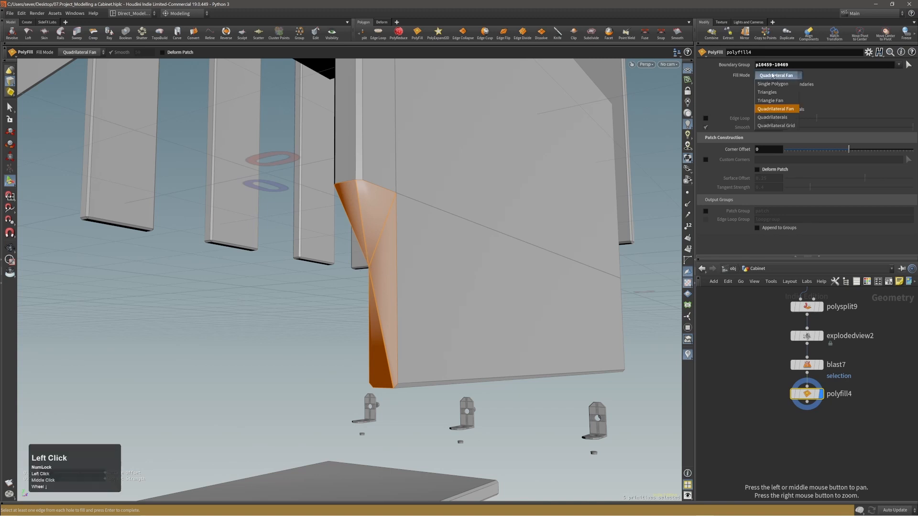
{"action": "scroll", "coordinate": [773, 76], "scroll_direction": "down", "scroll_amount": 1}
{"action": "scroll", "coordinate": [773, 76], "scroll_direction": "down", "scroll_amount": 1}
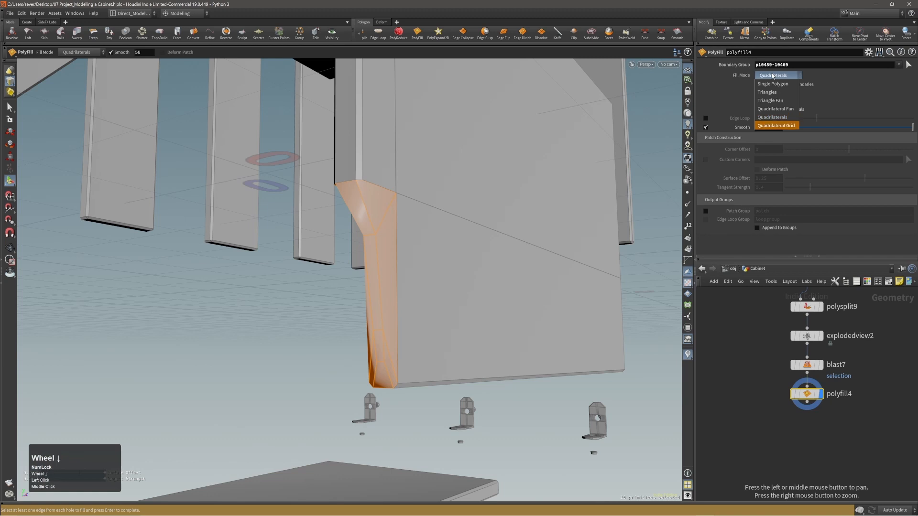
{"action": "scroll", "coordinate": [772, 75], "scroll_direction": "down", "scroll_amount": 1}
{"action": "middle_click", "coordinate": [772, 75]}
{"action": "left_click", "coordinate": [773, 75]}
{"action": "scroll", "coordinate": [773, 75], "scroll_direction": "down", "scroll_amount": 1}
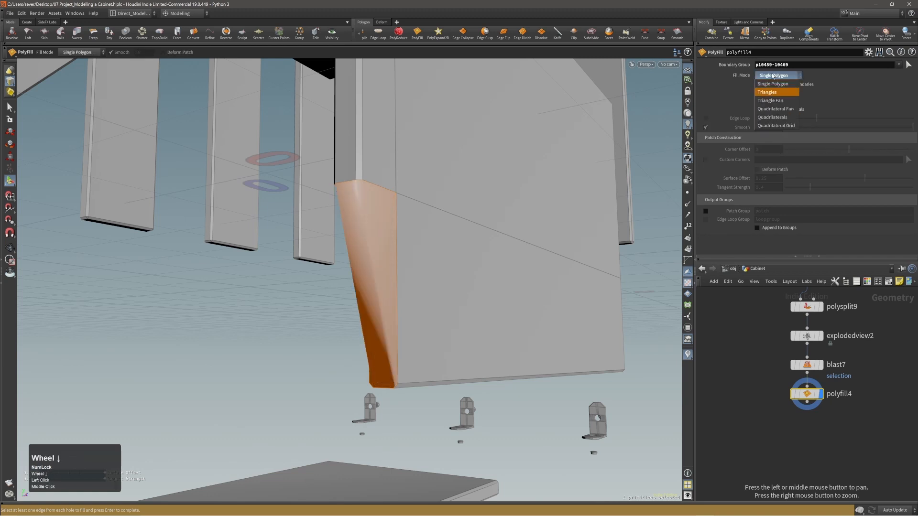
Step: Cycle the notch's PolyFill once more through the triangle and quadrilateral fill modes to compare their patches
{"action": "middle_click", "coordinate": [772, 75]}
{"action": "left_click", "coordinate": [773, 75]}
{"action": "scroll", "coordinate": [774, 75], "scroll_direction": "down", "scroll_amount": 1}
{"action": "middle_click", "coordinate": [773, 76]}
{"action": "left_click", "coordinate": [774, 76]}
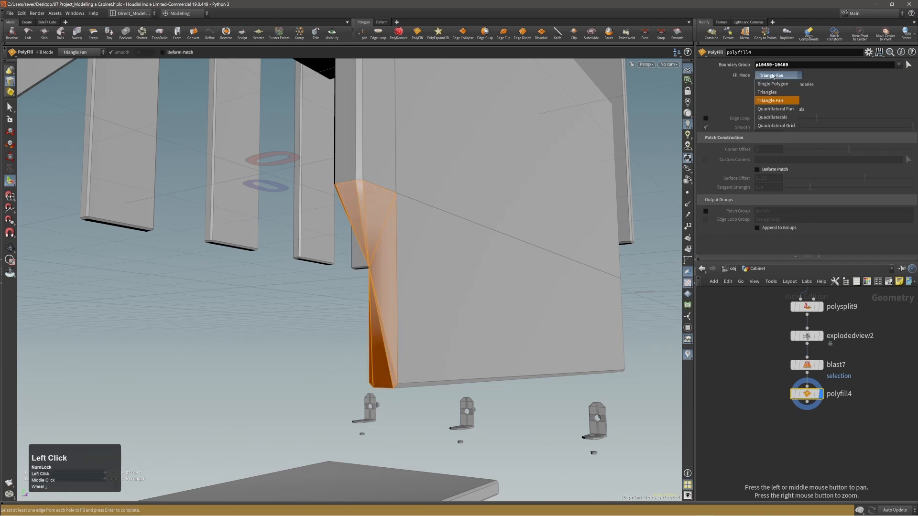
{"action": "scroll", "coordinate": [773, 76], "scroll_direction": "down", "scroll_amount": 1}
{"action": "middle_click", "coordinate": [773, 75]}
{"action": "left_click", "coordinate": [773, 76]}
{"action": "scroll", "coordinate": [773, 76], "scroll_direction": "down", "scroll_amount": 1}
{"action": "middle_click", "coordinate": [773, 75]}
{"action": "left_click", "coordinate": [773, 76]}
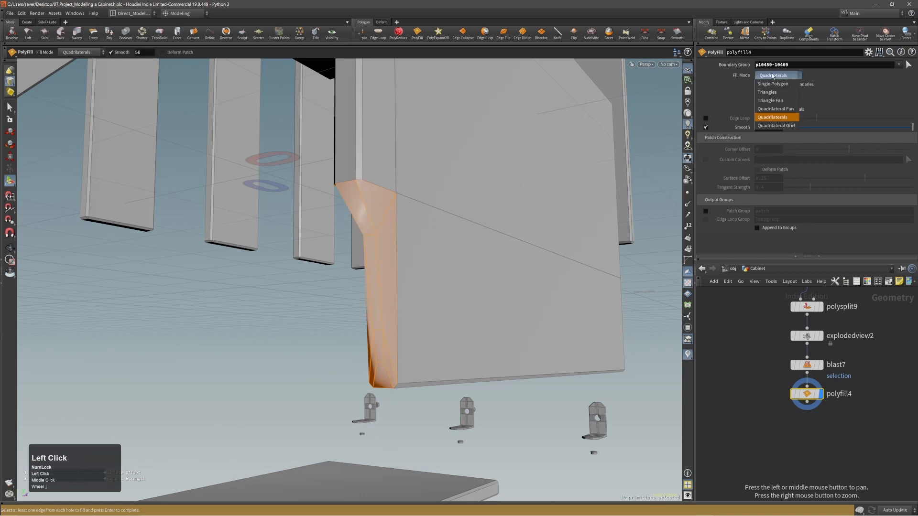
{"action": "scroll", "coordinate": [773, 75], "scroll_direction": "down", "scroll_amount": 1}
{"action": "middle_click", "coordinate": [773, 76]}
Step: Set the PolyFill's Fill Mode to Triangles for the front board's notch
{"action": "left_click", "coordinate": [773, 76]}
{"action": "middle_click", "coordinate": [773, 76]}
{"action": "scroll", "coordinate": [773, 75], "scroll_direction": "down", "scroll_amount": 1}
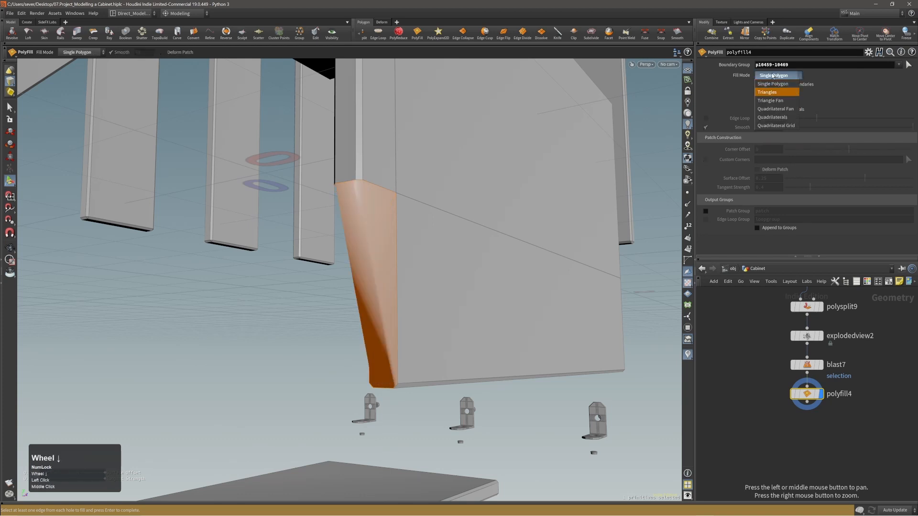
{"action": "middle_click", "coordinate": [773, 76]}
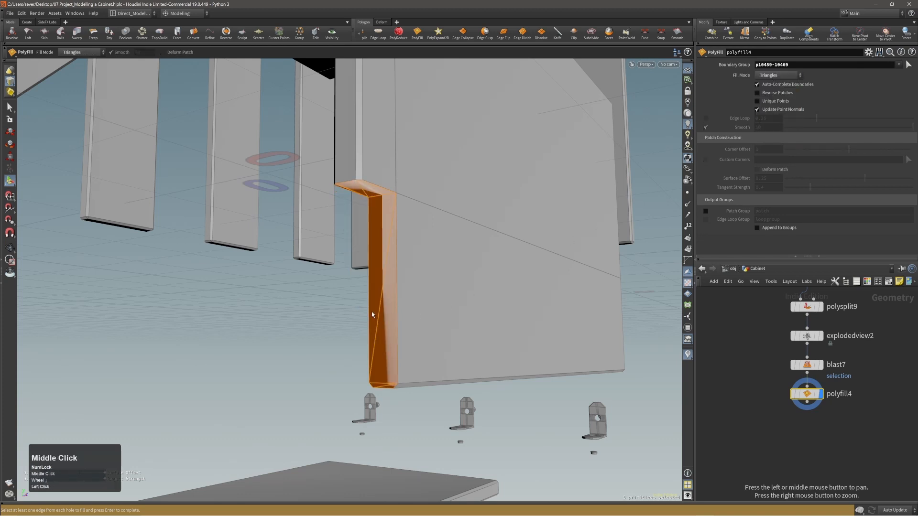
Step: Dissolve the diagonal edge on the notch's vertical face and the surplus edge at its lower end
{"action": "left_click_drag", "start_coordinate": [372, 315], "coordinate": [420, 297], "text": "alt"}
{"action": "right_click_drag", "start_coordinate": [420, 297], "coordinate": [438, 281], "text": "alt"}
{"action": "left_click_drag", "start_coordinate": [439, 281], "coordinate": [389, 246], "text": "alt"}
{"action": "right_click_drag", "start_coordinate": [389, 246], "coordinate": [402, 238], "text": "alt"}
{"action": "mouse_move", "coordinate": [401, 238]}
{"action": "left_mouse_down", "text": "alt"}
{"action": "mouse_move", "coordinate": [422, 256]}
{"action": "mouse_move", "coordinate": [391, 239]}
{"action": "left_mouse_up", "text": "alt"}
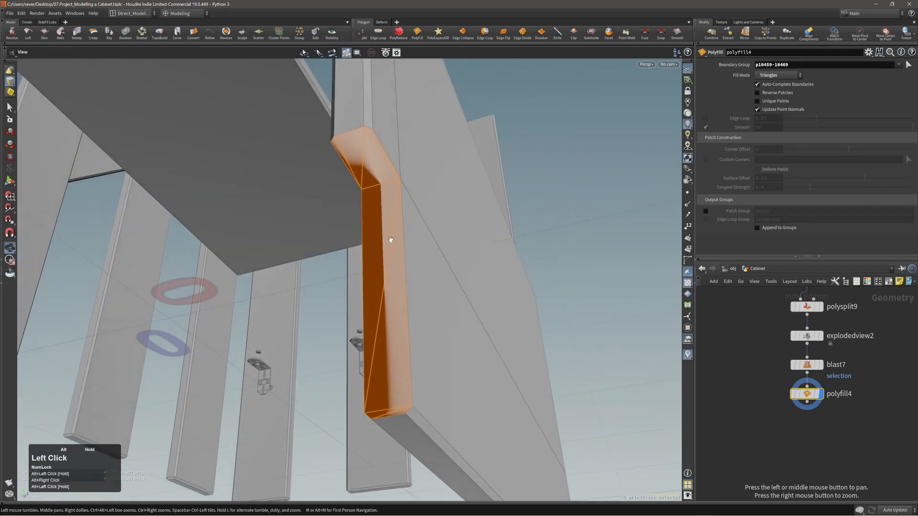
{"action": "right_click_drag", "start_coordinate": [391, 240], "coordinate": [389, 266], "text": "alt"}
{"action": "left_click", "coordinate": [389, 269]}
{"action": "left_click_drag", "start_coordinate": [393, 277], "coordinate": [400, 290], "text": "alt"}
{"action": "key", "text": "alt+grave"}
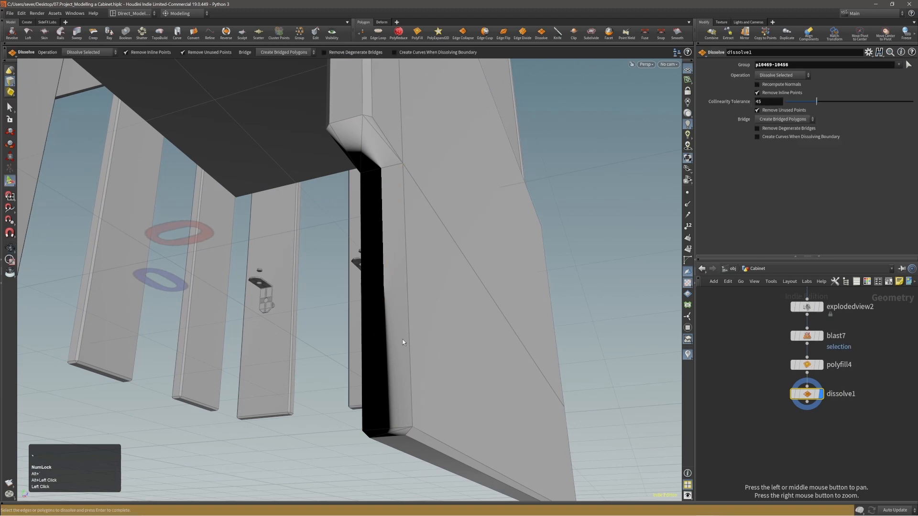
{"action": "left_click", "coordinate": [397, 430]}
{"action": "key", "text": "alt+grave"}
Step: Dissolve the two surplus triangulation edges at the upper end of the notch's fill
{"action": "left_click_drag", "start_coordinate": [403, 349], "coordinate": [363, 124], "text": "alt"}
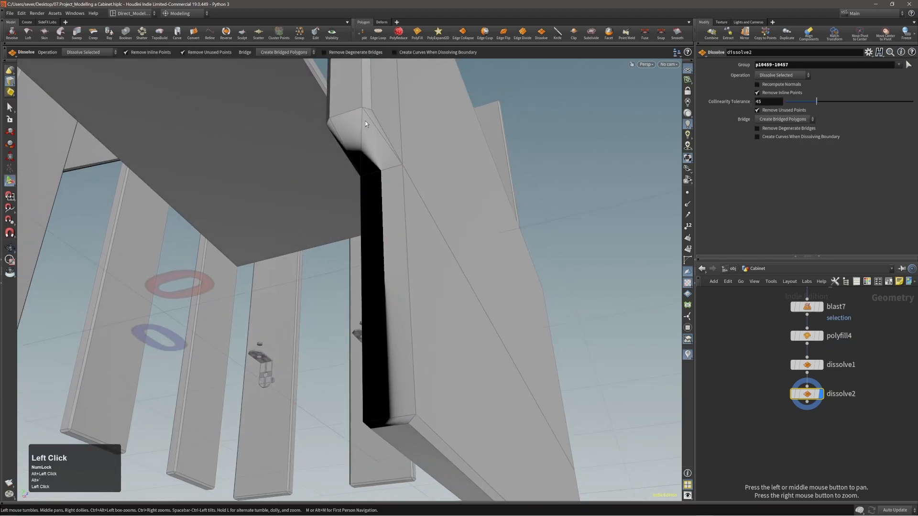
{"action": "right_click_drag", "start_coordinate": [370, 118], "coordinate": [372, 118], "text": "alt"}
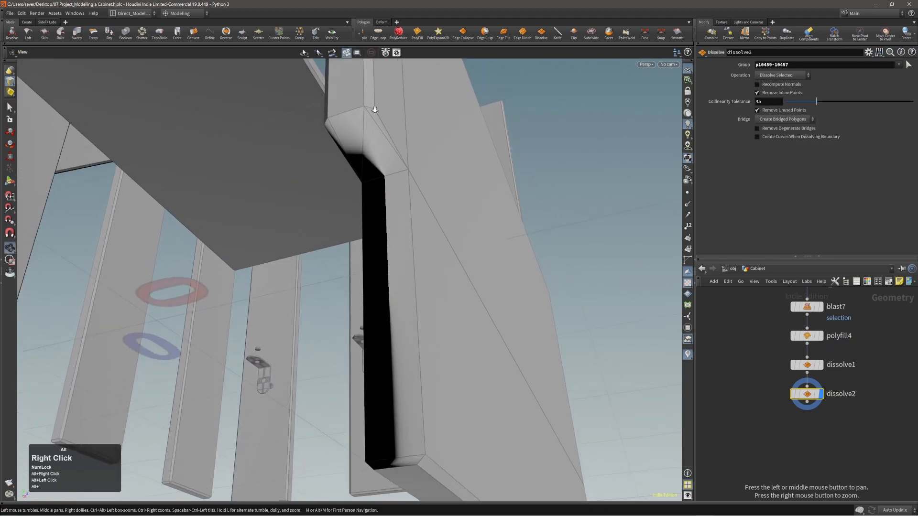
{"action": "left_click_drag", "start_coordinate": [372, 118], "coordinate": [374, 118], "text": "alt"}
{"action": "left_click", "coordinate": [373, 119]}
{"action": "key", "text": "alt+grave"}
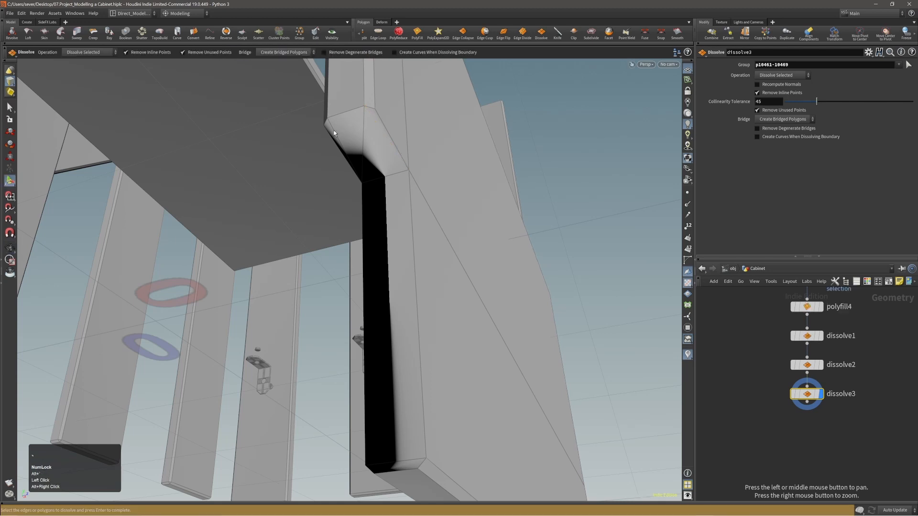
{"action": "left_click", "coordinate": [344, 133]}
{"action": "key", "text": "alt+grave"}
Step: Flip the remaining diagonal edge on the notch's upper face with Edge Flip
{"action": "left_click", "coordinate": [364, 132]}
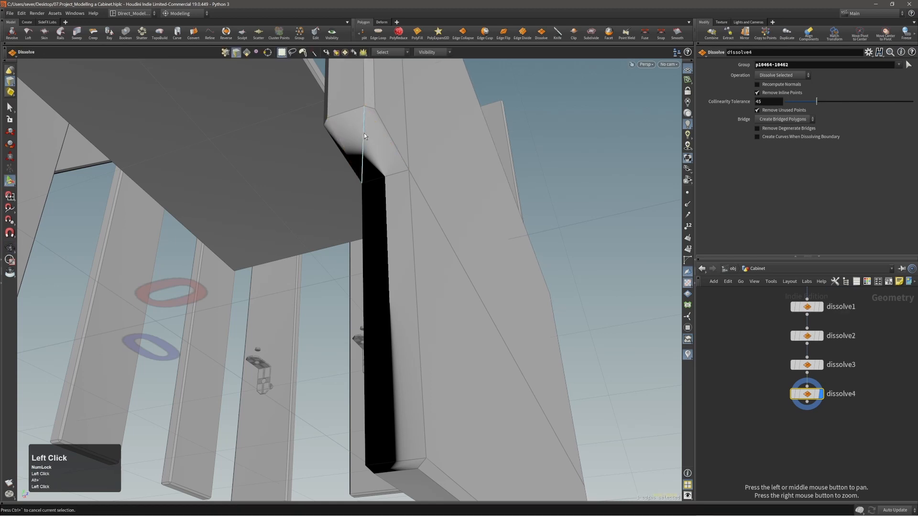
{"action": "key", "text": "c"}
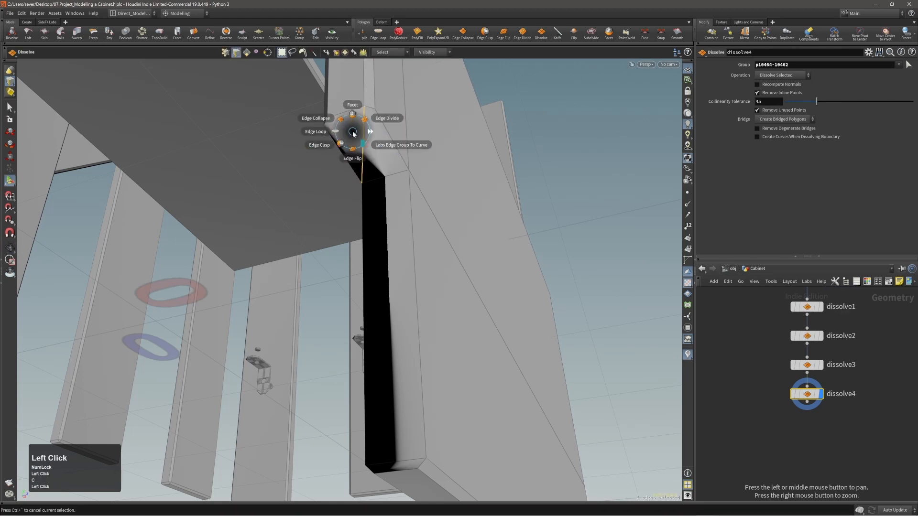
{"action": "left_click", "coordinate": [353, 142]}
Step: Add a Normal node that recomputes the normals of the whole cabinet geometry
{"action": "left_click_drag", "start_coordinate": [358, 144], "coordinate": [348, 133], "text": "alt"}
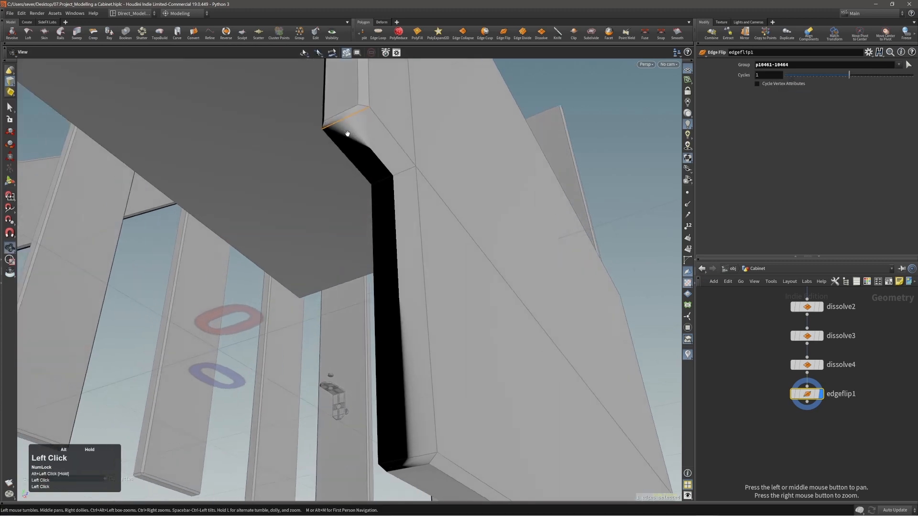
{"action": "right_click_drag", "start_coordinate": [348, 133], "coordinate": [375, 174], "text": "alt"}
{"action": "left_click_drag", "start_coordinate": [375, 174], "coordinate": [366, 178], "text": "alt"}
{"action": "right_click_drag", "start_coordinate": [366, 178], "coordinate": [342, 186], "text": "alt"}
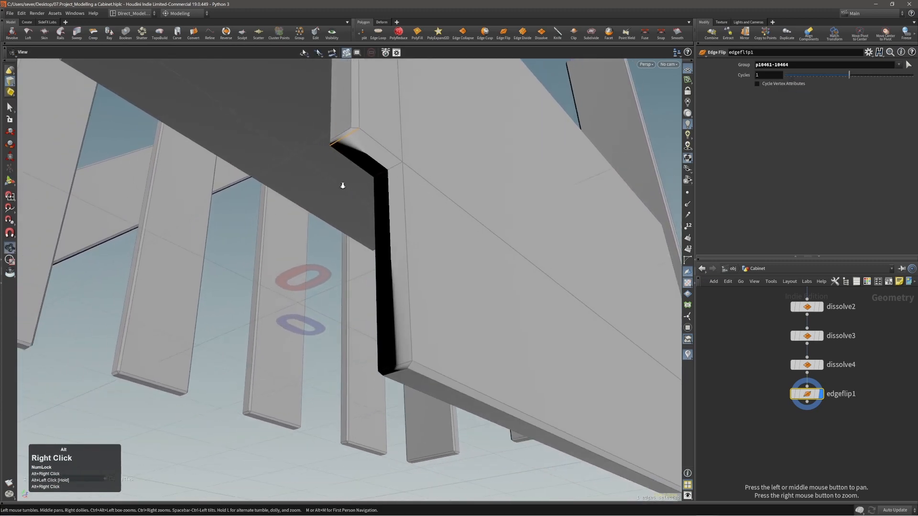
{"action": "left_click_drag", "start_coordinate": [342, 186], "coordinate": [404, 193], "text": "alt"}
{"action": "key", "text": "3"}
{"action": "double_click", "coordinate": [401, 193]}
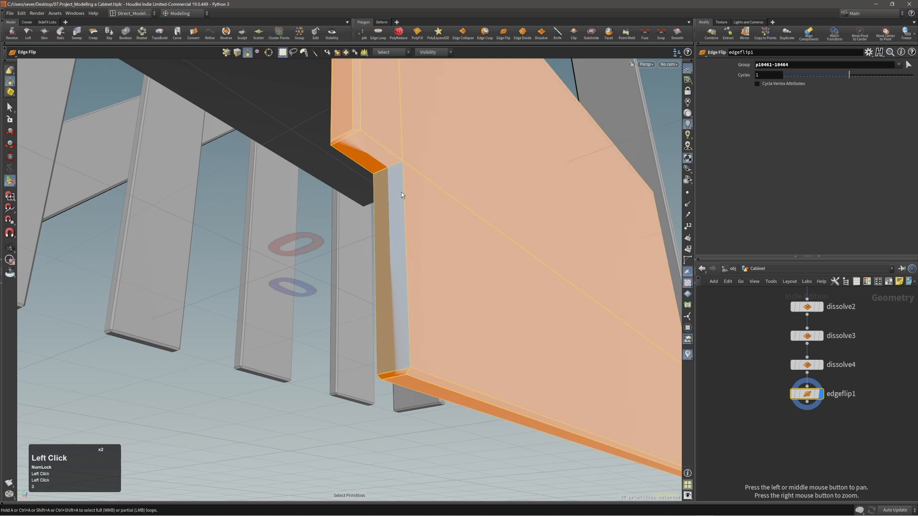
{"action": "key", "text": "n"}
{"action": "key", "text": "Tab"}
{"action": "type", "text": "n"}
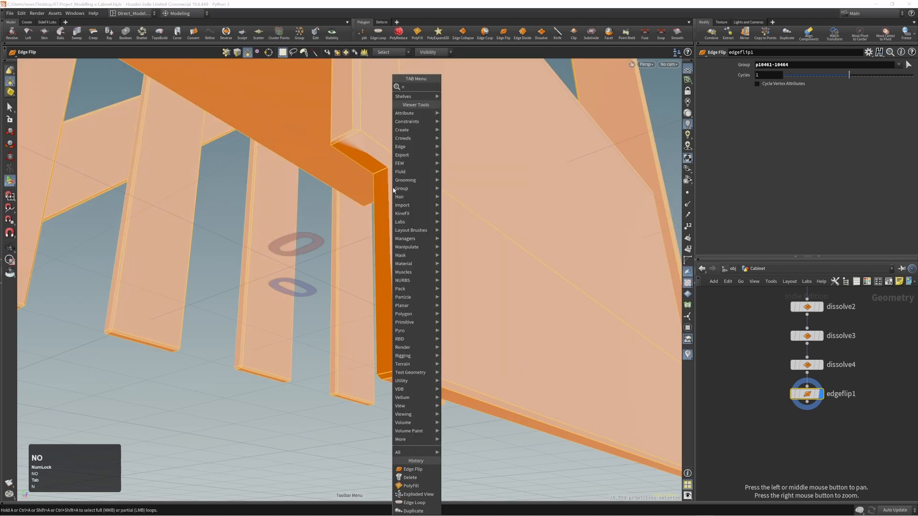
{"action": "type", "text": "or"}
{"action": "key", "text": "shift+Return"}
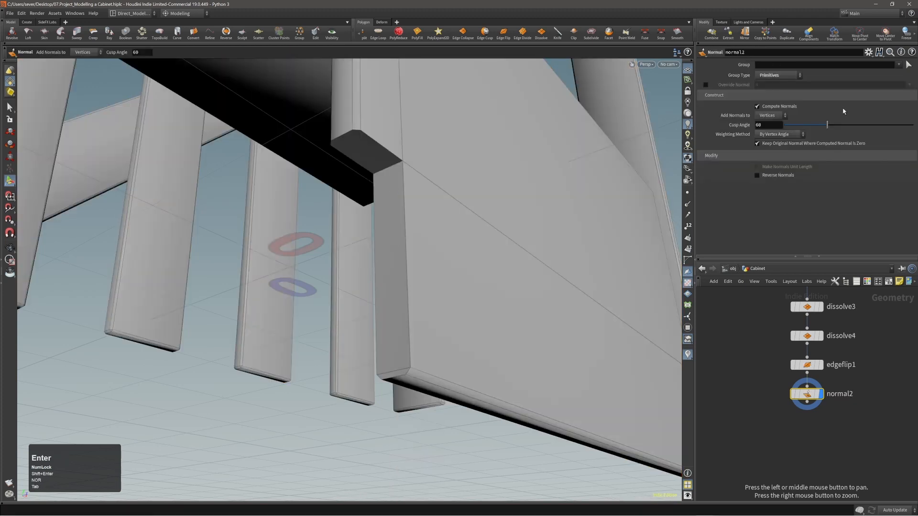
Step: Set the Normal node's weighting method to By Face Area and its cusp angle to 39.9
{"action": "left_click", "coordinate": [791, 134]}
{"action": "left_click", "coordinate": [777, 143]}
{"action": "left_click_drag", "start_coordinate": [827, 125], "coordinate": [811, 127]}
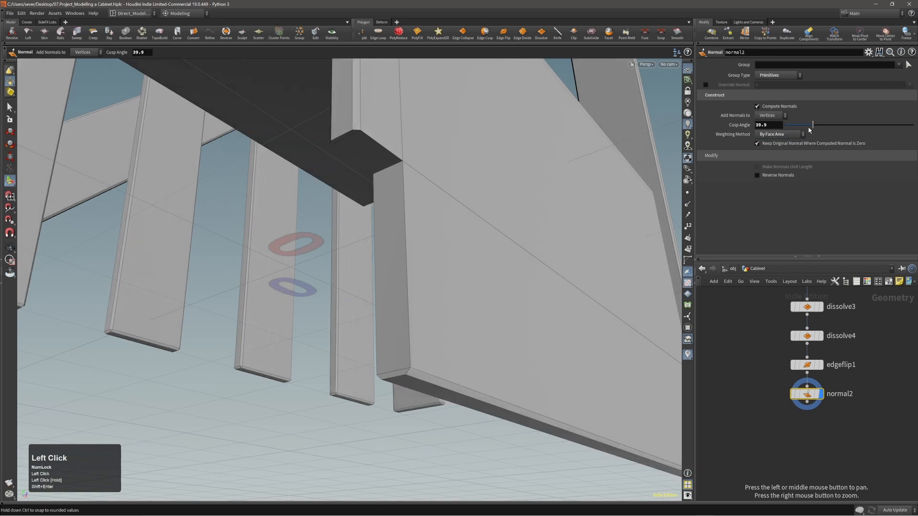
Step: Duplicate the notch's upper face with Copy and Transform and move the copy about 0.06 straight down
{"action": "left_click_drag", "start_coordinate": [526, 242], "coordinate": [373, 218], "text": "alt"}
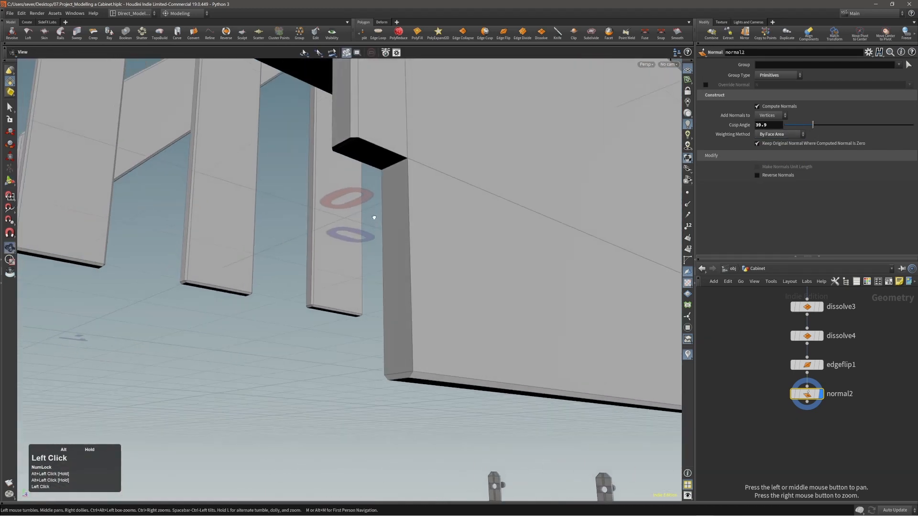
{"action": "right_click_drag", "start_coordinate": [373, 217], "coordinate": [434, 190], "text": "alt"}
{"action": "left_click_drag", "start_coordinate": [434, 190], "coordinate": [403, 168], "text": "alt"}
{"action": "key", "text": "alt+3"}
{"action": "left_click", "coordinate": [385, 164]}
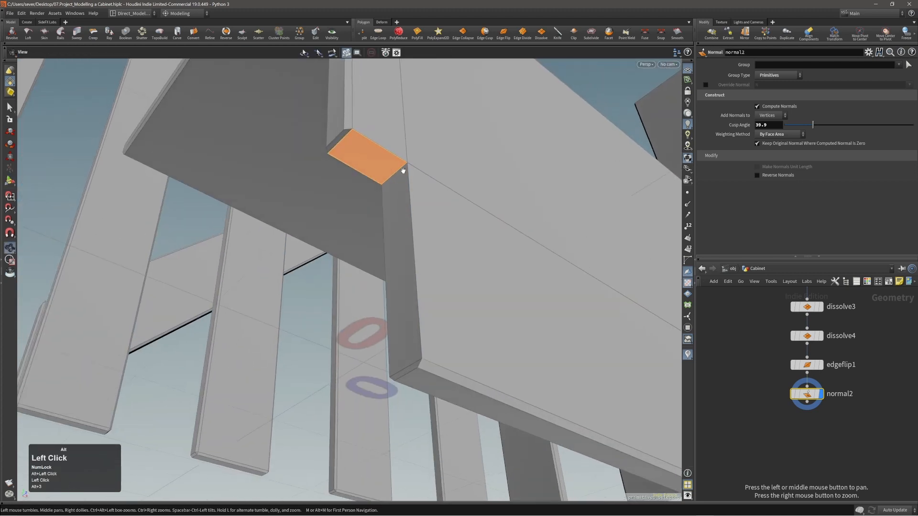
{"action": "key", "text": "c"}
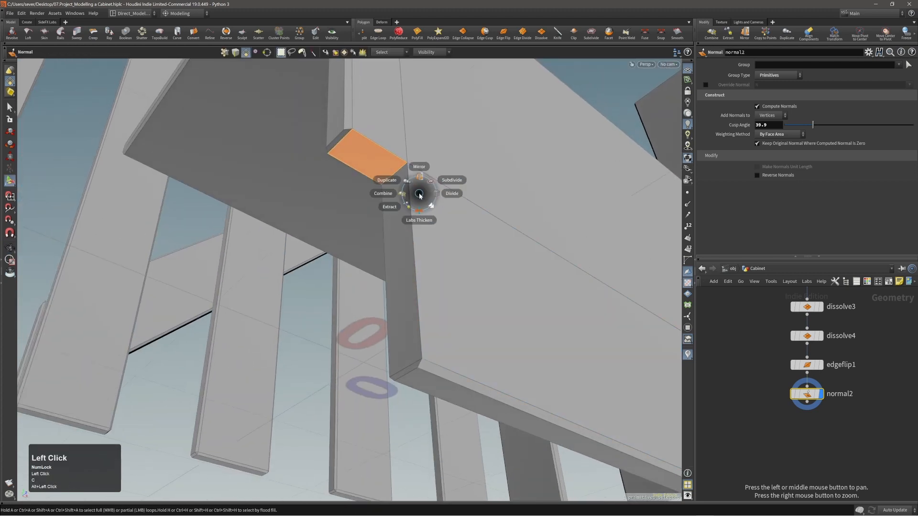
{"action": "left_click", "coordinate": [414, 191]}
{"action": "left_click_drag", "start_coordinate": [414, 190], "coordinate": [448, 158], "text": "alt"}
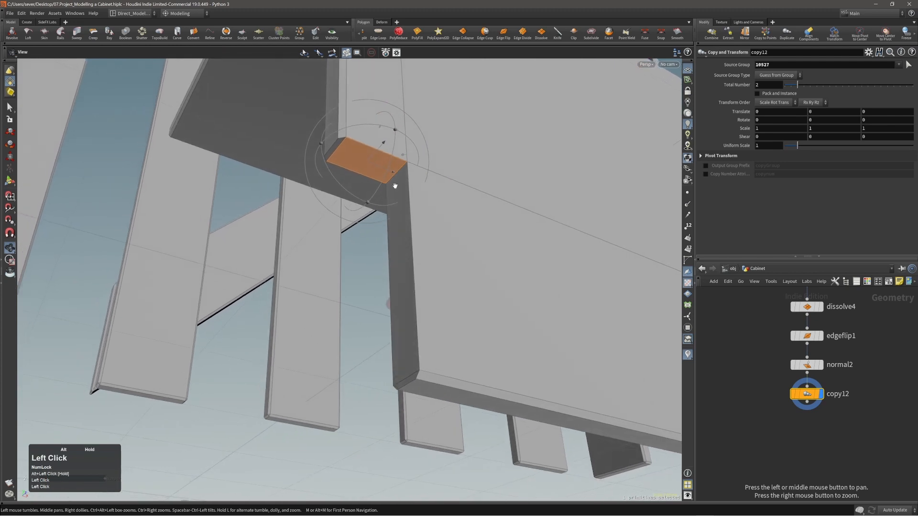
{"action": "middle_click", "coordinate": [449, 155]}
{"action": "middle_click_drag", "start_coordinate": [449, 155], "coordinate": [435, 256]}
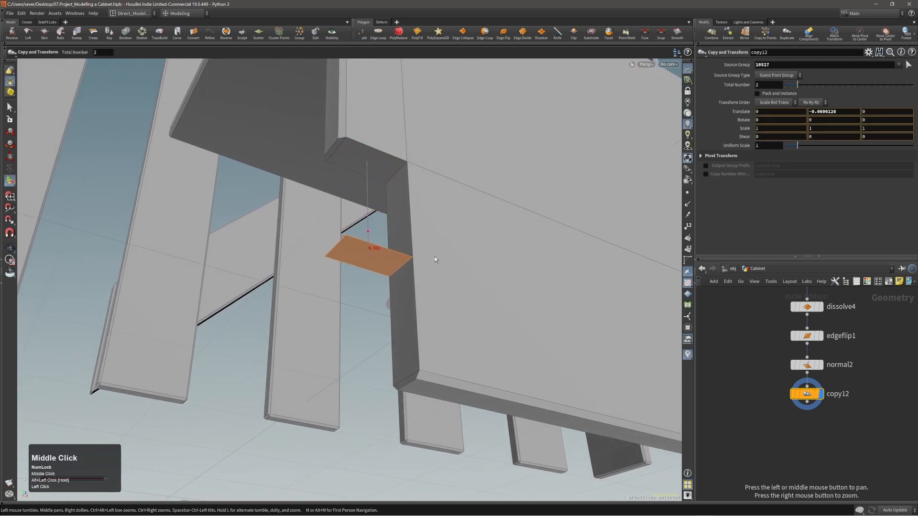
{"action": "left_click_drag", "start_coordinate": [434, 256], "coordinate": [461, 251], "text": "alt"}
{"action": "middle_click_drag", "start_coordinate": [461, 250], "coordinate": [461, 249]}
Step: Subdivide the copied face at depth 1 and set the Point Attributes option to Sharpen Edges Boundaries to round it into an octagon
{"action": "left_click_drag", "start_coordinate": [451, 252], "coordinate": [429, 304], "text": "alt"}
{"action": "key", "text": "3"}
{"action": "left_click", "coordinate": [366, 287]}
{"action": "right_click_drag", "start_coordinate": [366, 287], "coordinate": [394, 262], "text": "alt"}
{"action": "left_click_drag", "start_coordinate": [394, 262], "coordinate": [383, 271], "text": "alt"}
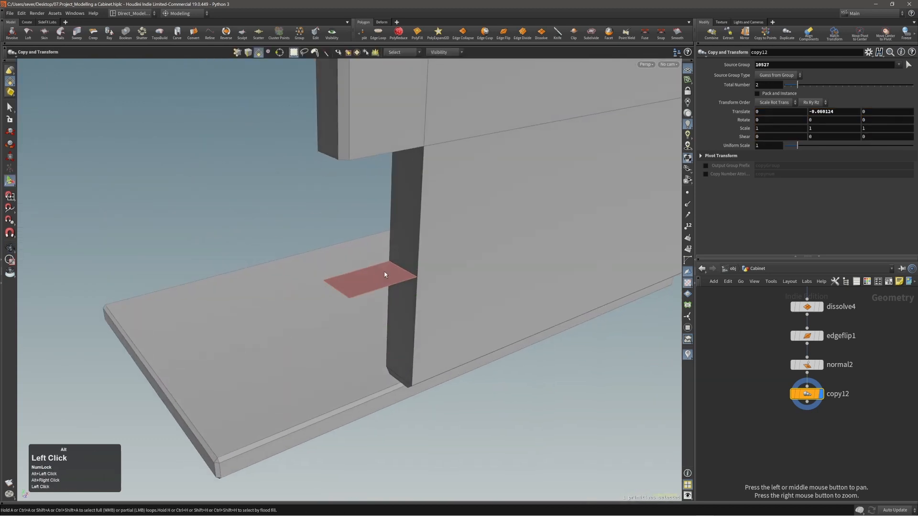
{"action": "key", "text": "c"}
{"action": "left_click", "coordinate": [380, 269]}
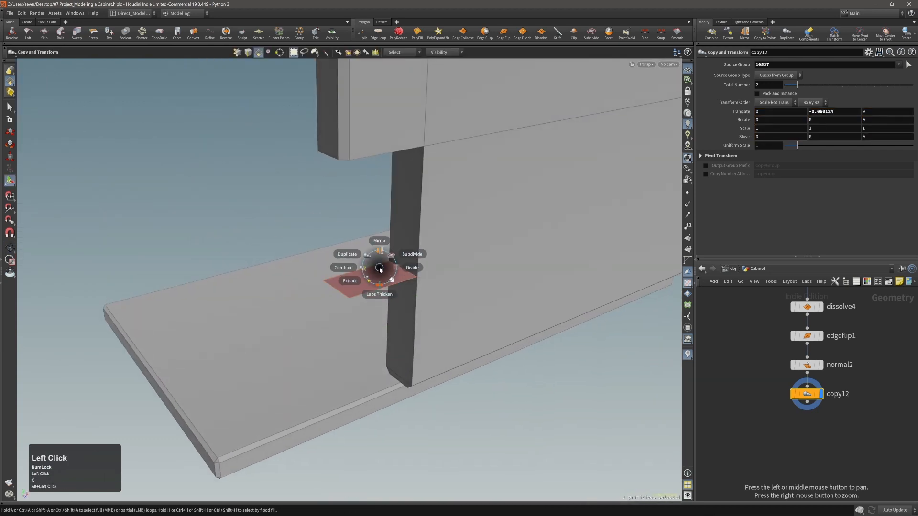
{"action": "left_click", "coordinate": [384, 265]}
{"action": "left_click_drag", "start_coordinate": [392, 282], "coordinate": [406, 287], "text": "alt"}
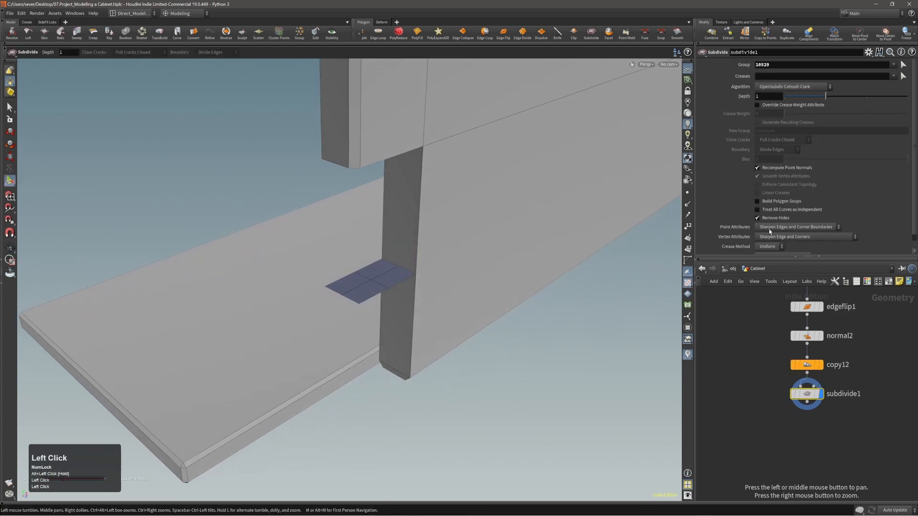
{"action": "left_click_drag", "start_coordinate": [770, 232], "coordinate": [782, 247]}
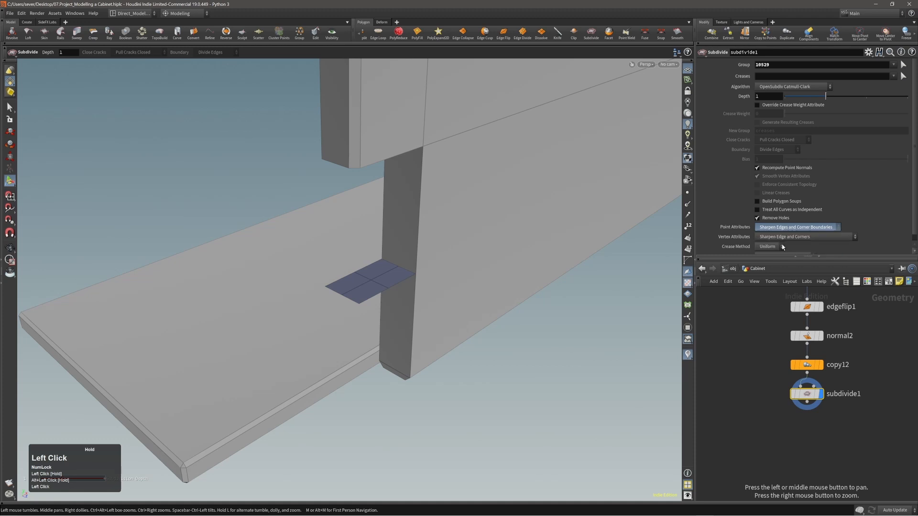
Step: Add an Edit node for the octagon's four faces and reset the Copy and Transform node's Y translation to 0
{"action": "key", "text": "3"}
{"action": "double_click", "coordinate": [375, 283]}
{"action": "right_click_drag", "start_coordinate": [376, 283], "coordinate": [386, 281], "text": "alt"}
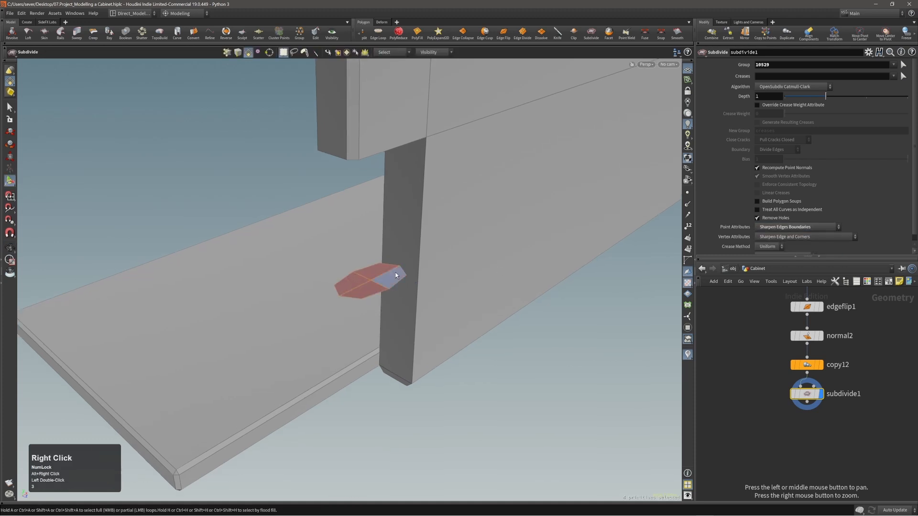
{"action": "key", "text": "t"}
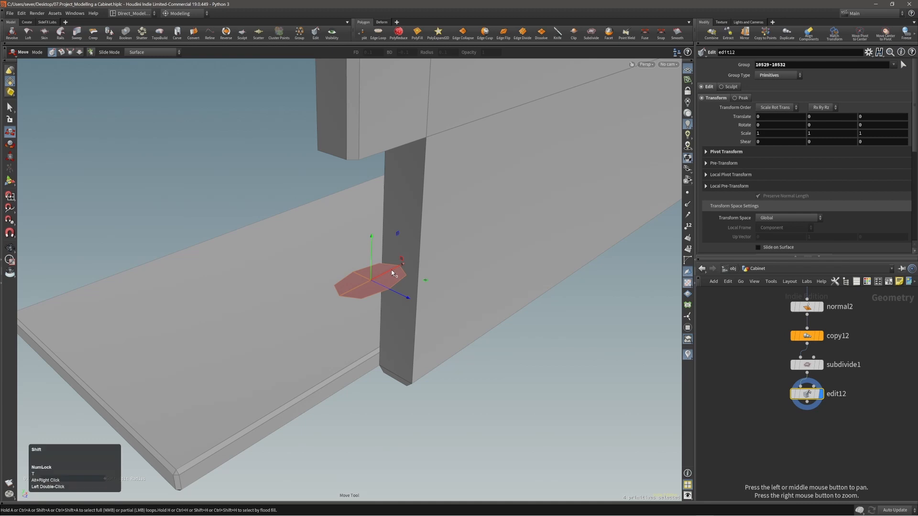
{"action": "left_click_drag", "start_coordinate": [392, 274], "coordinate": [375, 206], "text": "alt"}
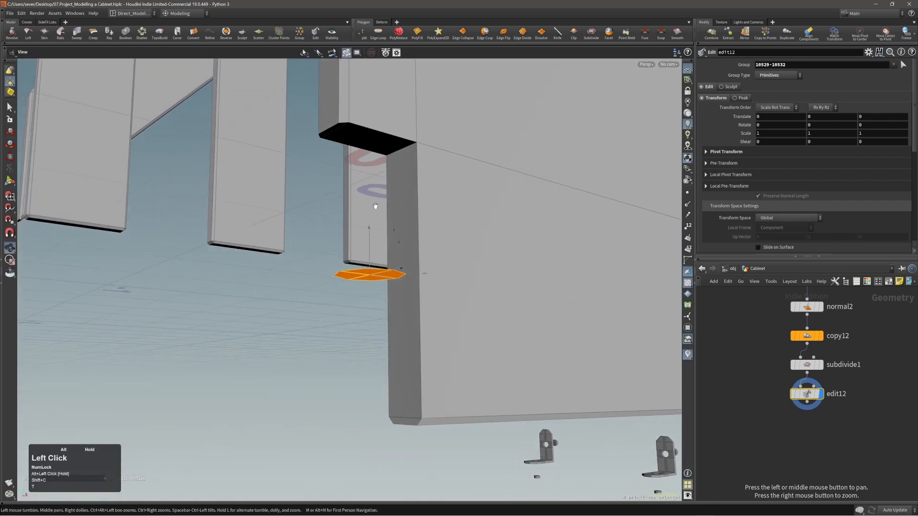
{"action": "key", "text": "Page_Up"}
{"action": "key", "text": "Page_Up"}
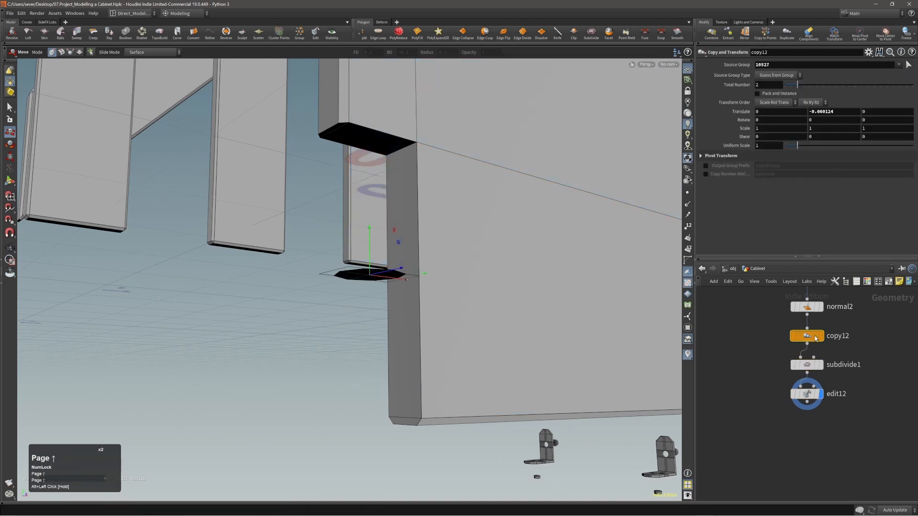
{"action": "middle_click", "coordinate": [830, 112], "text": "ctrl"}
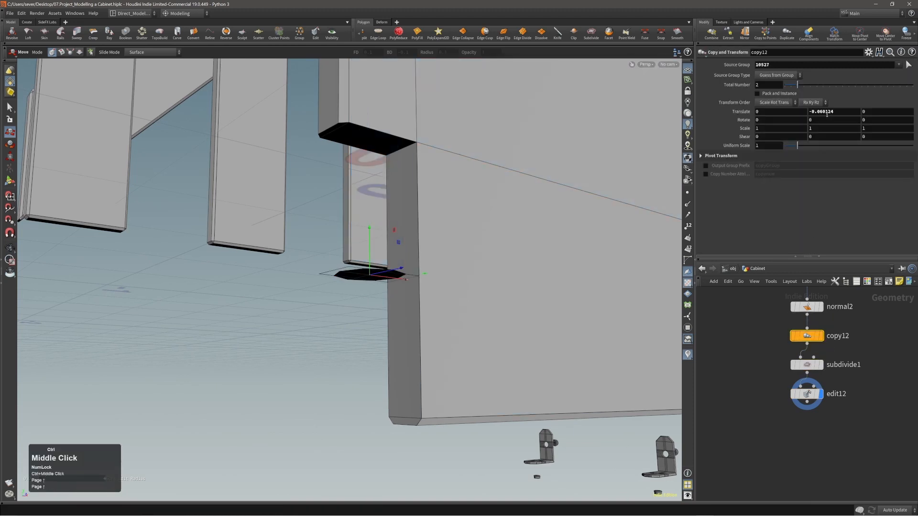
Step: Scale the octagon to about 0.93 in X and Z so it sits inside the notch
{"action": "left_click_drag", "start_coordinate": [416, 158], "coordinate": [456, 130], "text": "alt"}
{"action": "key", "text": "e"}
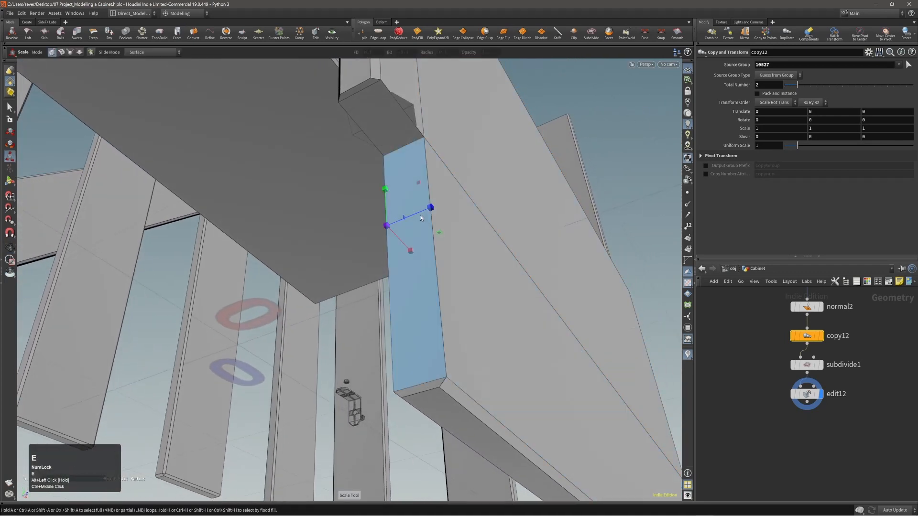
{"action": "left_click_drag", "start_coordinate": [406, 236], "coordinate": [437, 234]}
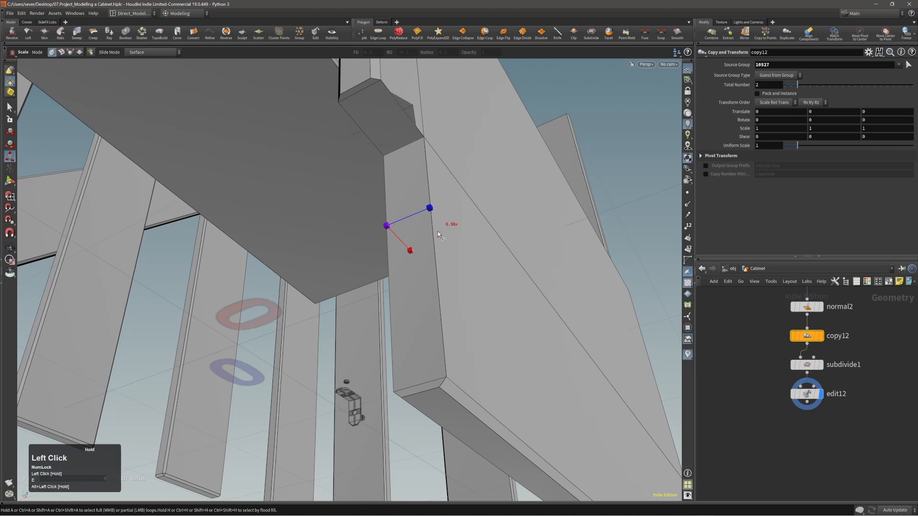
{"action": "left_click_drag", "start_coordinate": [438, 231], "coordinate": [435, 231]}
Step: Extrude the octagon about 0.123 down to the board's lower edge with PolyExtrude, using 2 divisions
{"action": "left_click_drag", "start_coordinate": [422, 138], "coordinate": [407, 177], "text": "alt"}
{"action": "key", "text": "3"}
{"action": "double_click", "coordinate": [408, 118]}
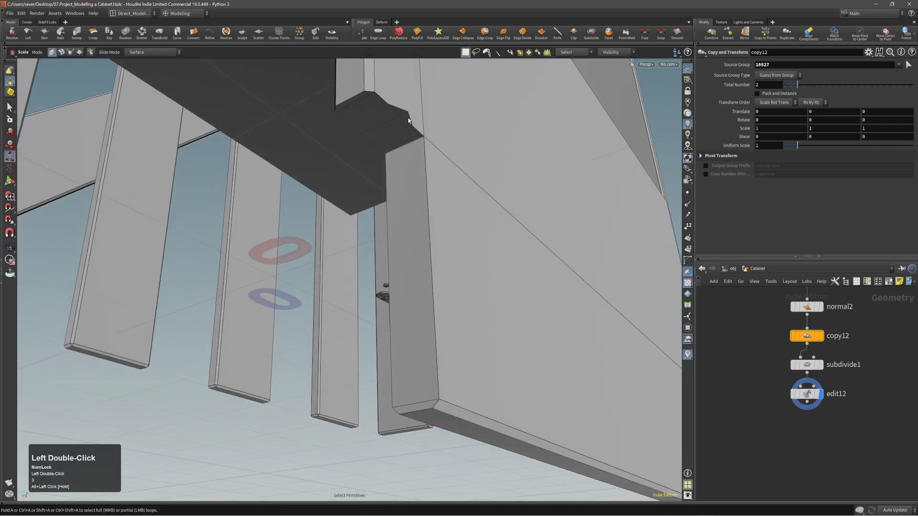
{"action": "key", "text": "comma"}
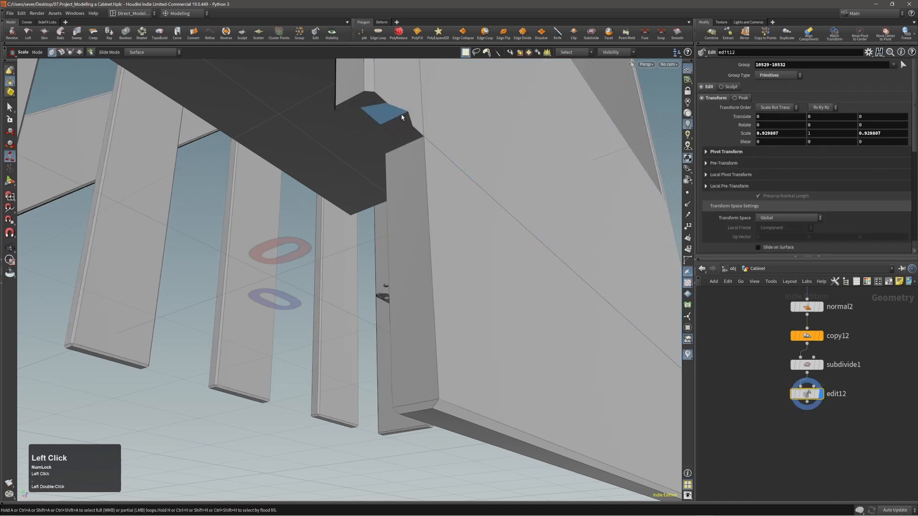
{"action": "left_click", "coordinate": [402, 117]}
{"action": "left_click_drag", "start_coordinate": [401, 120], "coordinate": [414, 158], "text": "alt"}
{"action": "key", "text": "c"}
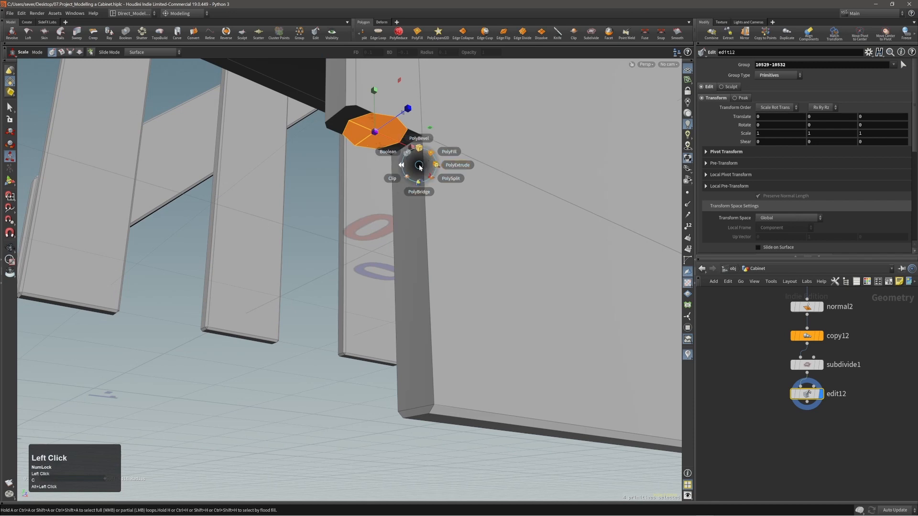
{"action": "left_click", "coordinate": [434, 167]}
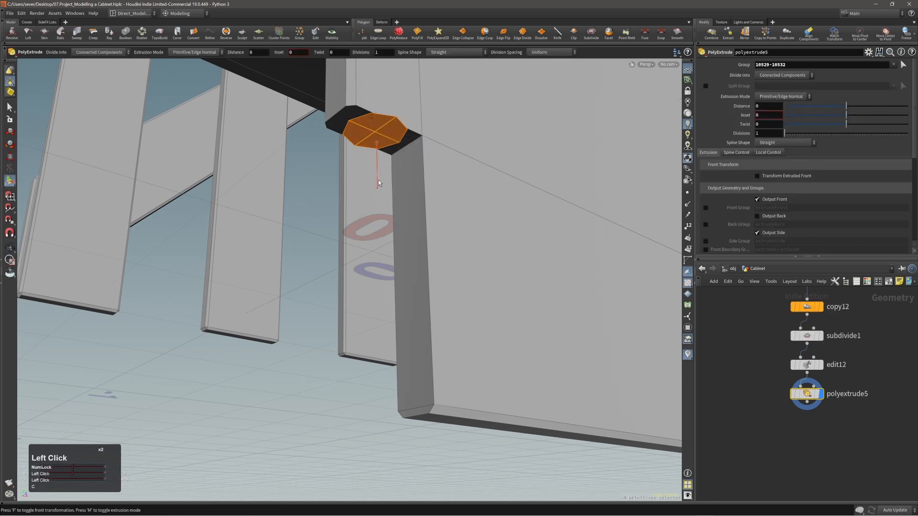
{"action": "left_click_drag", "start_coordinate": [378, 180], "coordinate": [429, 412]}
{"action": "key", "text": "x"}
{"action": "left_click_drag", "start_coordinate": [419, 296], "coordinate": [425, 262], "text": "alt"}
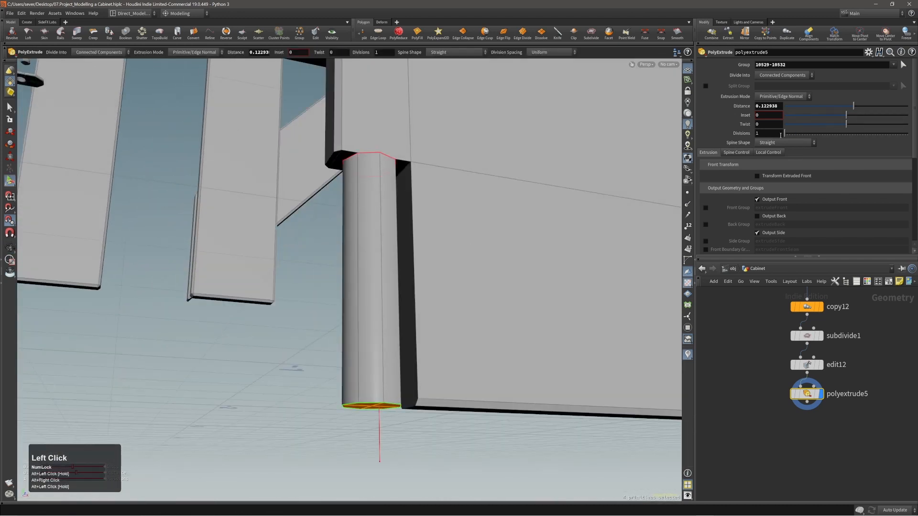
{"action": "left_click", "coordinate": [381, 271]}
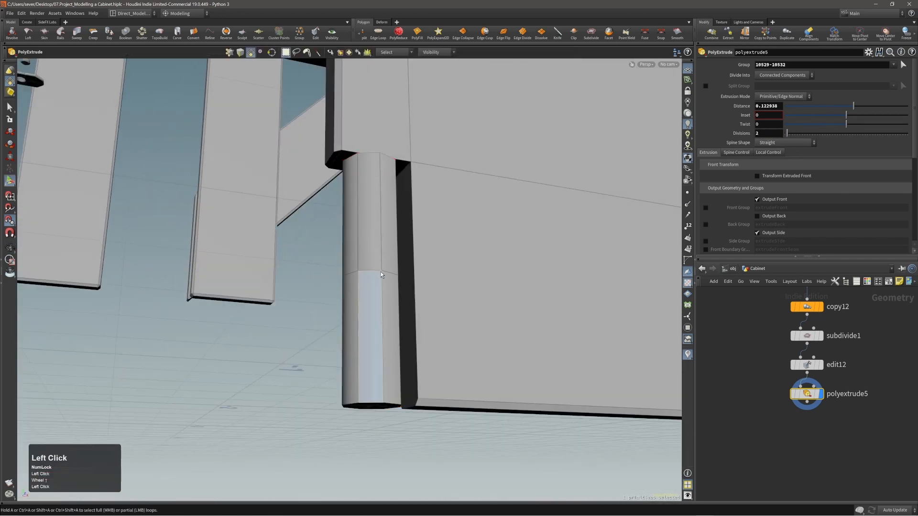
Step: Apply Edge Cusp to the horizontal edge loop around the middle of the octagonal post
{"action": "key", "text": "2"}
{"action": "double_click", "coordinate": [378, 271]}
{"action": "left_click_drag", "start_coordinate": [383, 251], "coordinate": [376, 292], "text": "alt"}
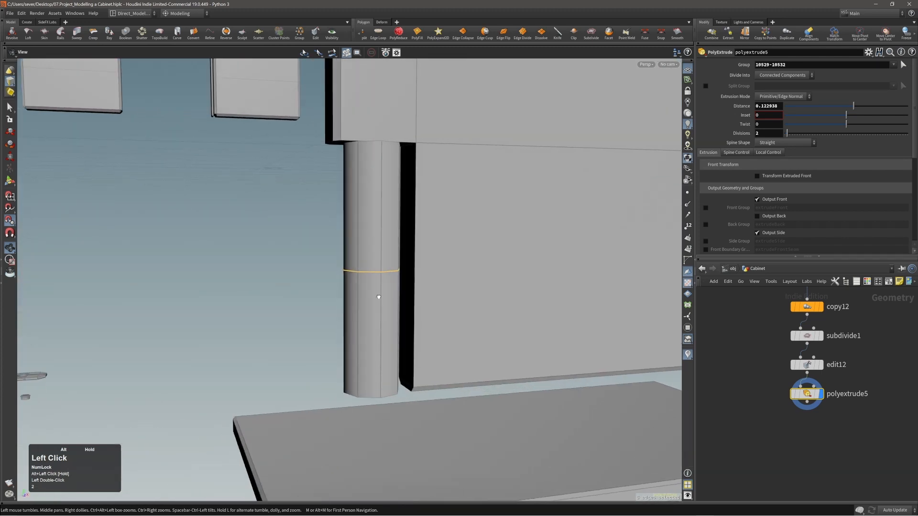
{"action": "key", "text": "c"}
{"action": "left_click", "coordinate": [369, 288]}
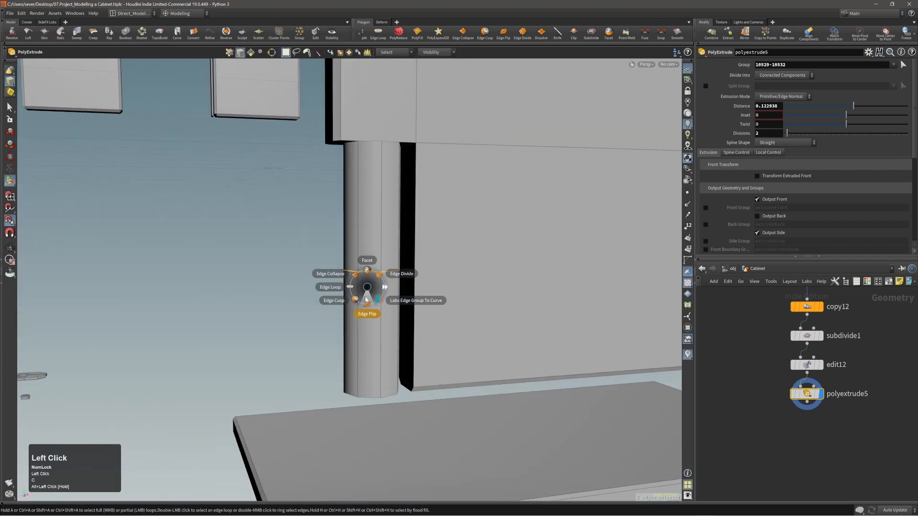
{"action": "left_click", "coordinate": [360, 296]}
{"action": "key", "text": "3"}
{"action": "double_click", "coordinate": [380, 246]}
{"action": "left_click", "coordinate": [385, 297]}
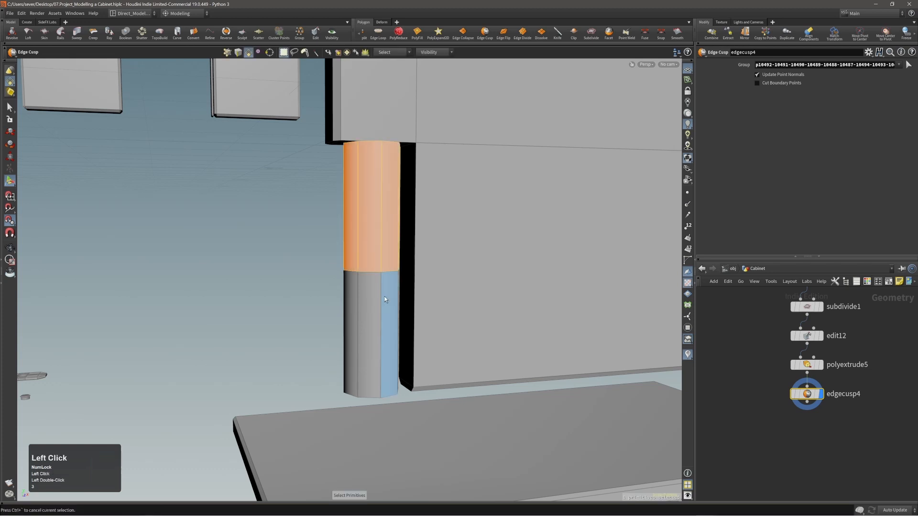
Step: Try to select the edge loops around the octagonal post's upper and lower ends
{"action": "left_click_drag", "start_coordinate": [385, 296], "coordinate": [381, 163], "text": "alt"}
{"action": "key", "text": "2"}
{"action": "double_click", "coordinate": [376, 141]}
{"action": "middle_click_drag", "start_coordinate": [375, 340], "coordinate": [373, 297], "text": "alt"}
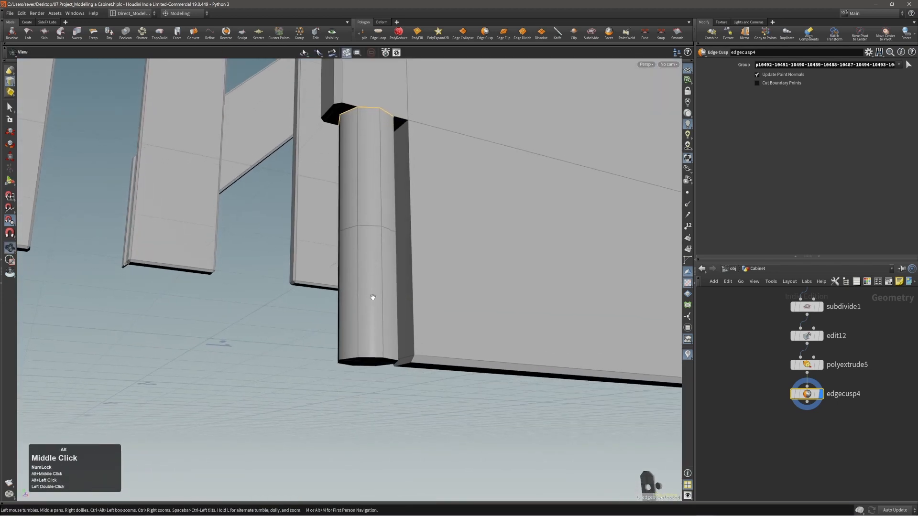
{"action": "left_click_drag", "start_coordinate": [373, 297], "coordinate": [365, 323], "text": "alt"}
{"action": "key", "text": "3"}
{"action": "key", "text": "2"}
{"action": "left_click", "coordinate": [354, 356]}
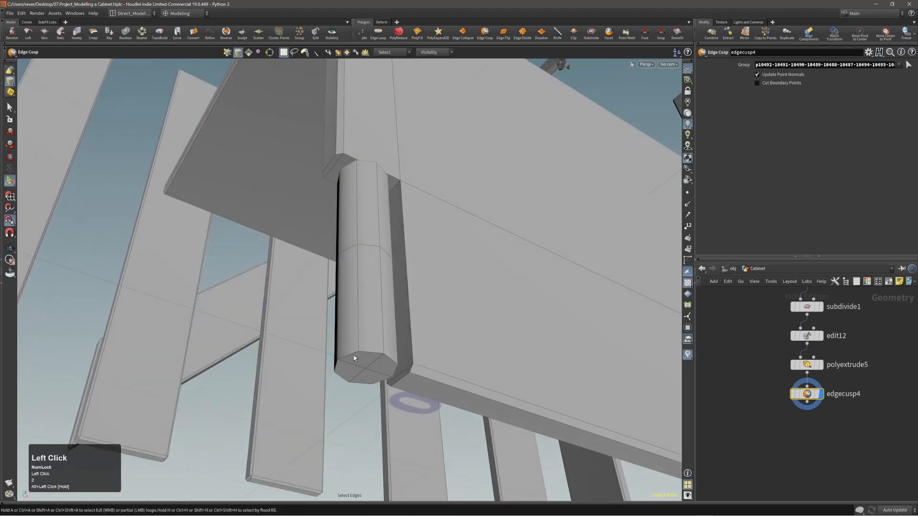
{"action": "double_click", "coordinate": [353, 356]}
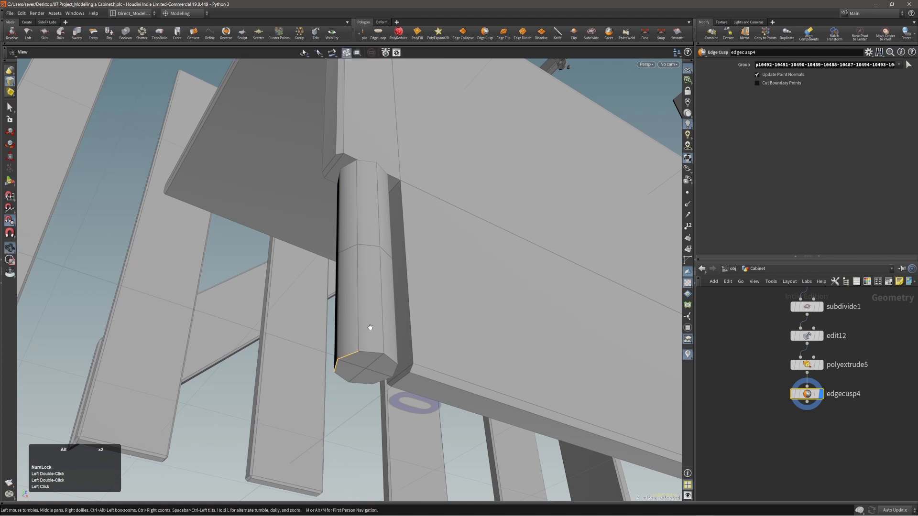
{"action": "left_click_drag", "start_coordinate": [368, 328], "coordinate": [374, 334], "text": "alt"}
Step: Select the faces of the octagonal post's bottom cap
{"action": "key", "text": "3"}
{"action": "left_click", "coordinate": [366, 361]}
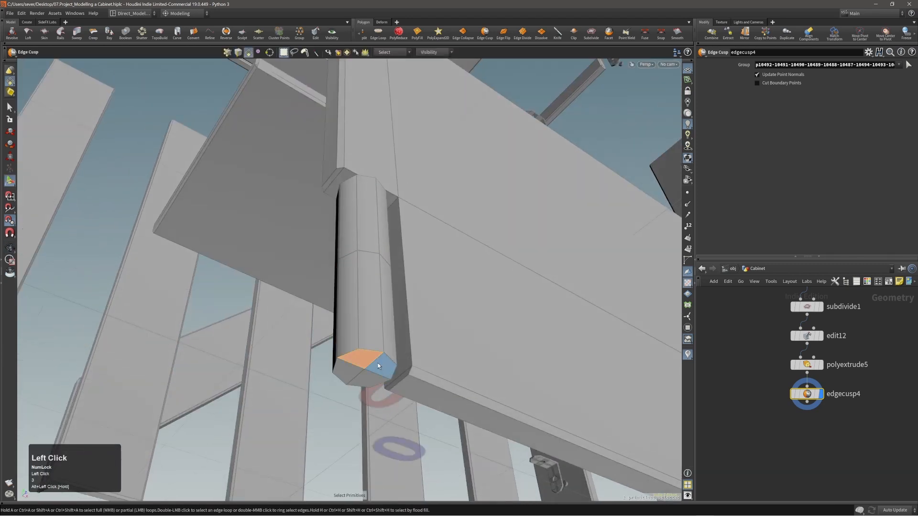
{"action": "left_click", "coordinate": [378, 379], "text": "shift"}
{"action": "left_click", "coordinate": [348, 374], "text": "shift"}
Step: Delete the Edge Cusp node and enable Output Back on the post's PolyExtrude node
{"action": "left_click_drag", "start_coordinate": [371, 264], "coordinate": [375, 370], "text": "alt"}
{"action": "right_click_drag", "start_coordinate": [375, 210], "coordinate": [396, 169], "text": "alt"}
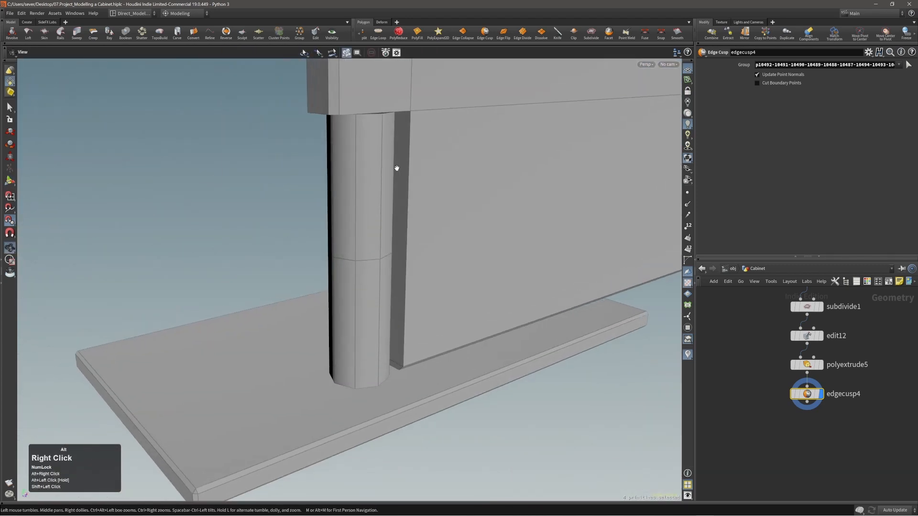
{"action": "middle_click_drag", "start_coordinate": [389, 178], "coordinate": [382, 277], "text": "alt"}
{"action": "left_click_drag", "start_coordinate": [381, 277], "coordinate": [440, 265], "text": "alt"}
{"action": "key", "text": "alt+x"}
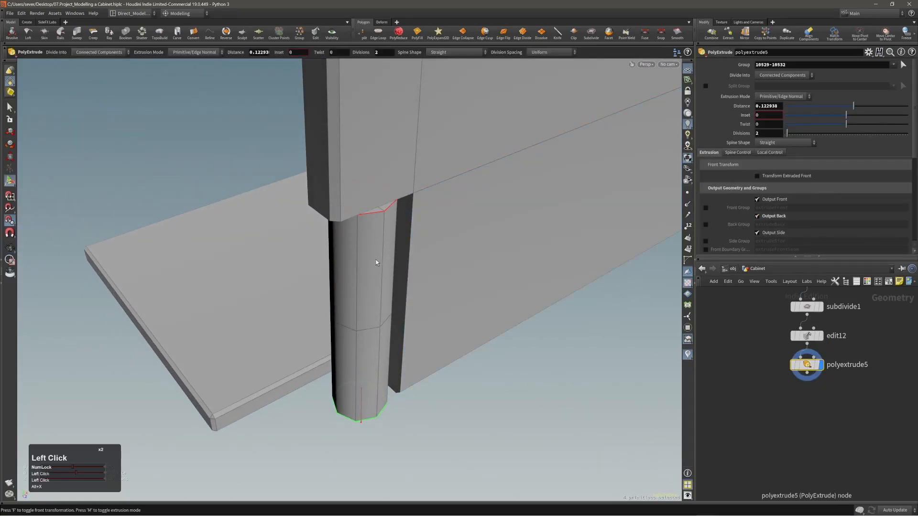
Step: Select the whole octagonal post and isolate it with a Visibility node that hides the non-selected primitives
{"action": "mouse_move", "coordinate": [376, 263]}
{"action": "left_mouse_down", "text": "alt"}
{"action": "mouse_move", "coordinate": [349, 236]}
{"action": "mouse_move", "coordinate": [360, 256]}
{"action": "left_mouse_up", "text": "alt"}
{"action": "key", "text": "alt+3"}
{"action": "double_click", "coordinate": [362, 268]}
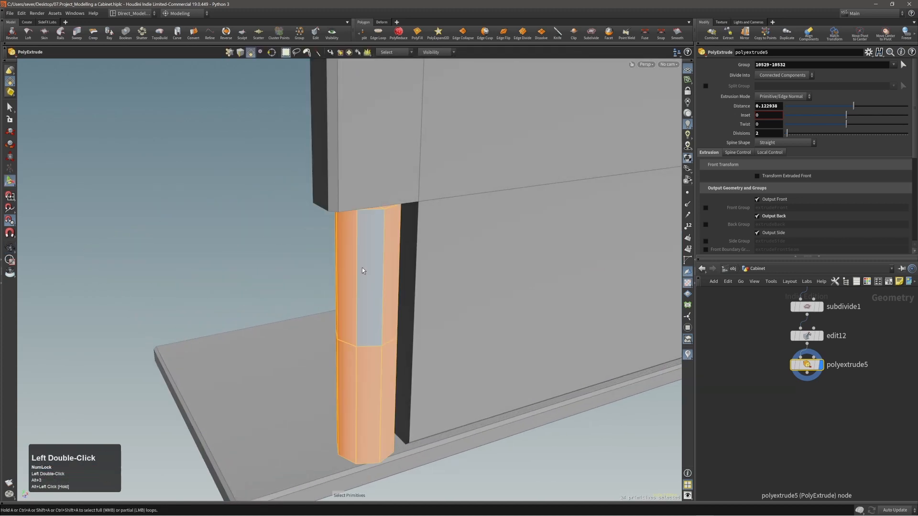
{"action": "key", "text": "s"}
{"action": "double_click", "coordinate": [377, 234]}
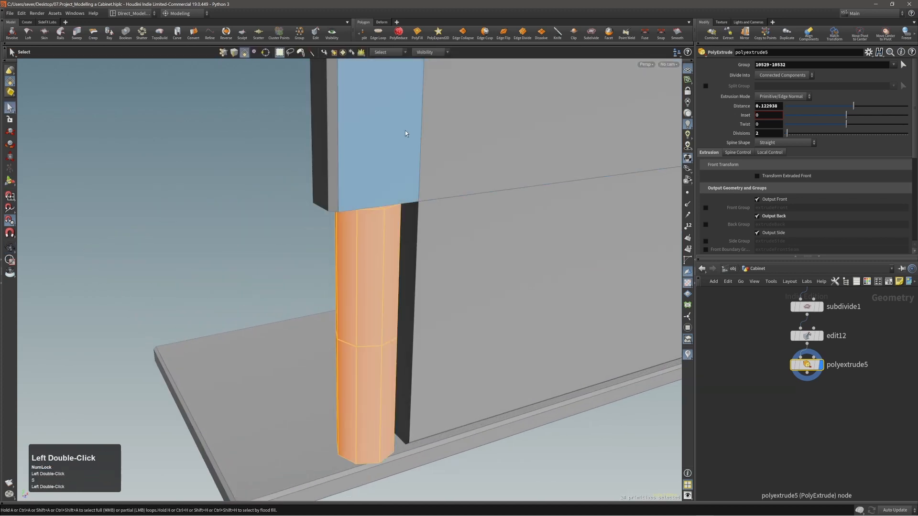
{"action": "left_click", "coordinate": [429, 52]}
{"action": "left_click", "coordinate": [430, 70]}
Step: Select the edges of the octagonal post's top and bottom caps, leaving out the vertical side edges
{"action": "left_click_drag", "start_coordinate": [429, 177], "coordinate": [428, 282], "text": "alt"}
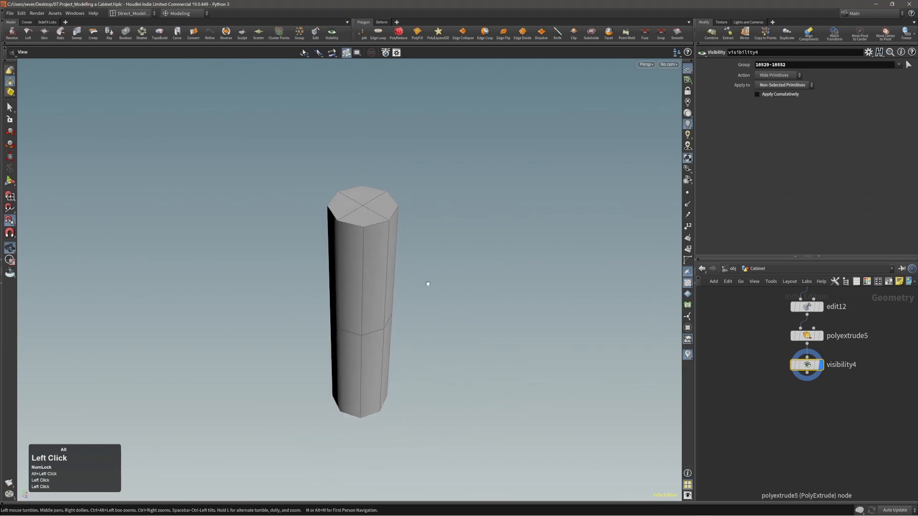
{"action": "right_click_drag", "start_coordinate": [429, 283], "coordinate": [377, 217], "text": "alt"}
{"action": "mouse_move", "coordinate": [377, 217]}
{"action": "left_mouse_down", "text": "alt"}
{"action": "mouse_move", "coordinate": [321, 163]}
{"action": "mouse_move", "coordinate": [410, 235]}
{"action": "mouse_move", "coordinate": [376, 214]}
{"action": "left_mouse_up", "text": "alt"}
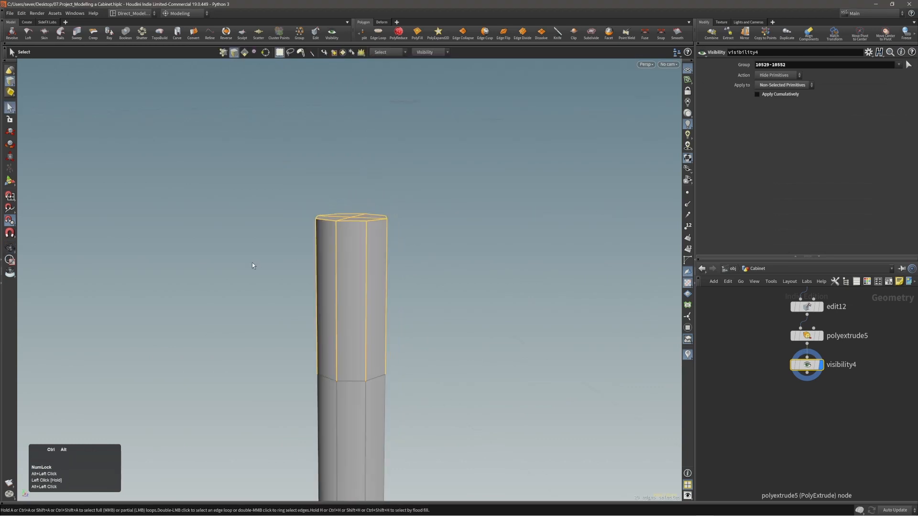
{"action": "left_click_drag", "start_coordinate": [252, 263], "coordinate": [415, 302], "text": "ctrl"}
{"action": "left_click_drag", "start_coordinate": [361, 233], "coordinate": [365, 280], "text": "alt"}
{"action": "middle_click_drag", "start_coordinate": [365, 376], "coordinate": [366, 291], "text": "alt"}
{"action": "left_click_drag", "start_coordinate": [367, 291], "coordinate": [364, 210], "text": "alt"}
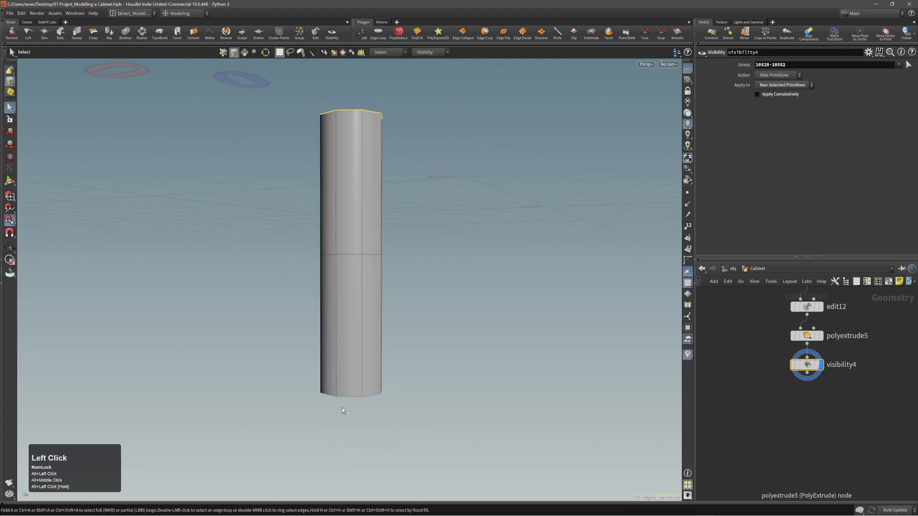
{"action": "left_click_drag", "start_coordinate": [290, 370], "coordinate": [381, 359], "text": "shift"}
{"action": "left_click_drag", "start_coordinate": [260, 293], "coordinate": [477, 330], "text": "ctrl"}
{"action": "left_click_drag", "start_coordinate": [373, 249], "coordinate": [372, 344], "text": "alt"}
{"action": "middle_click_drag", "start_coordinate": [373, 344], "coordinate": [375, 293], "text": "alt"}
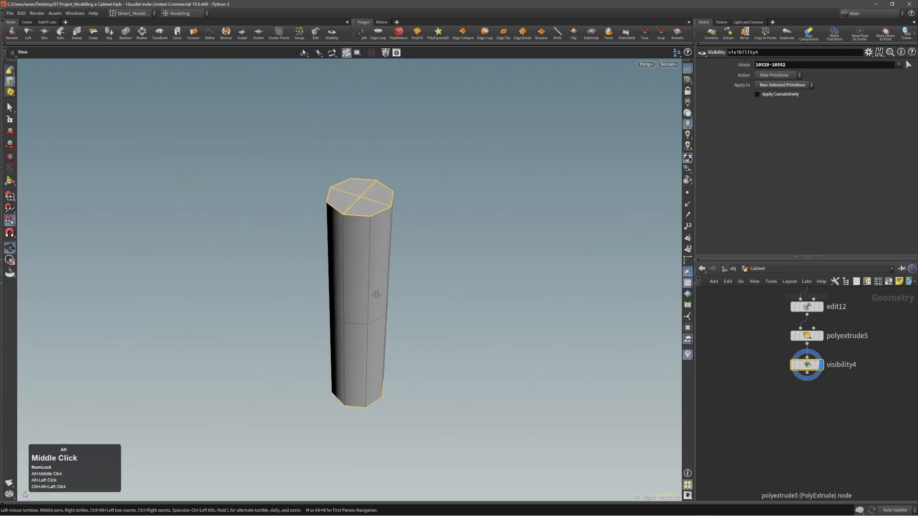
Step: Bevel the selected cap edges by about 0.0026 with PolyBevel and exclude the top cap's crossing inner edges
{"action": "key", "text": "c"}
{"action": "left_click", "coordinate": [382, 269]}
{"action": "left_click", "coordinate": [369, 247]}
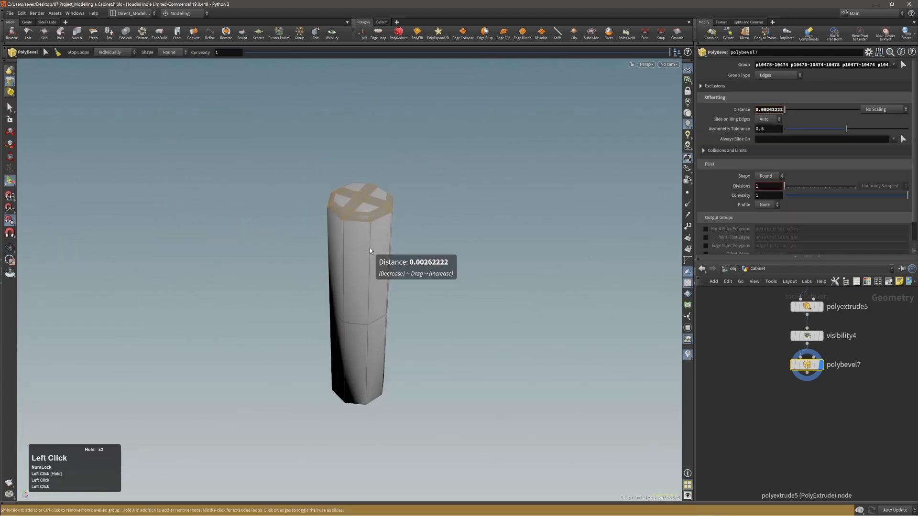
{"action": "right_click_drag", "start_coordinate": [369, 248], "coordinate": [405, 197], "text": "alt"}
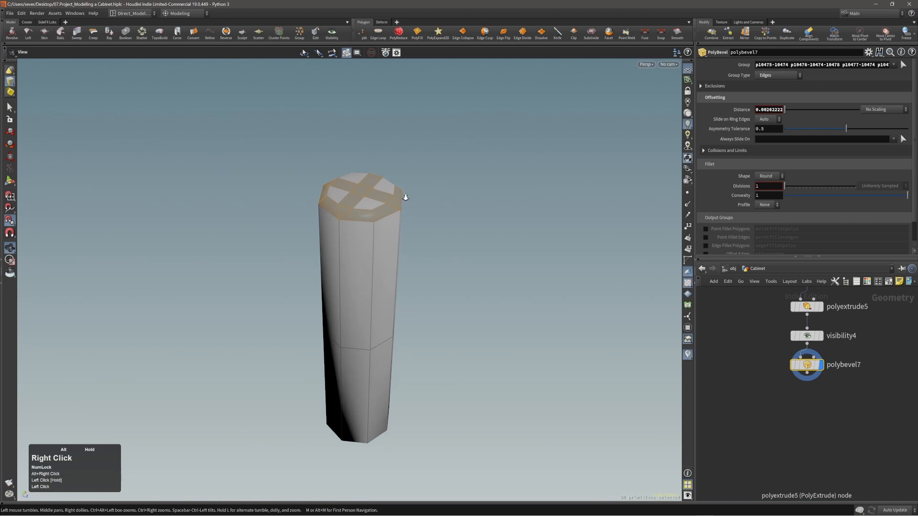
{"action": "left_click", "coordinate": [376, 196], "text": "ctrl"}
{"action": "left_click", "coordinate": [369, 187], "text": "ctrl"}
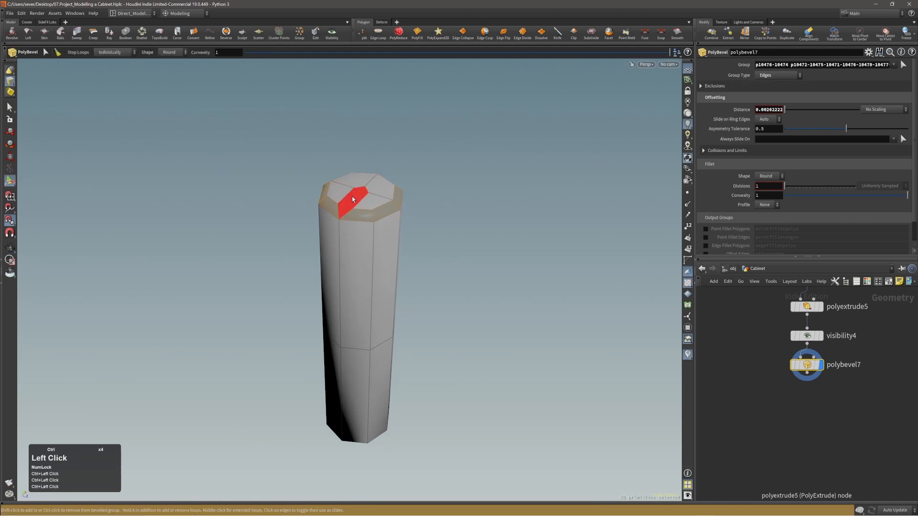
{"action": "left_click", "coordinate": [353, 199], "text": "ctrl"}
Step: Make the bevel ignore flat edges so the bottom cap's inner cross edges are excluded
{"action": "left_click_drag", "start_coordinate": [365, 275], "coordinate": [385, 213], "text": "alt"}
{"action": "middle_click_drag", "start_coordinate": [387, 216], "coordinate": [383, 131], "text": "alt"}
{"action": "left_click_drag", "start_coordinate": [372, 278], "coordinate": [371, 210], "text": "alt"}
{"action": "middle_click_drag", "start_coordinate": [373, 287], "coordinate": [376, 203], "text": "alt"}
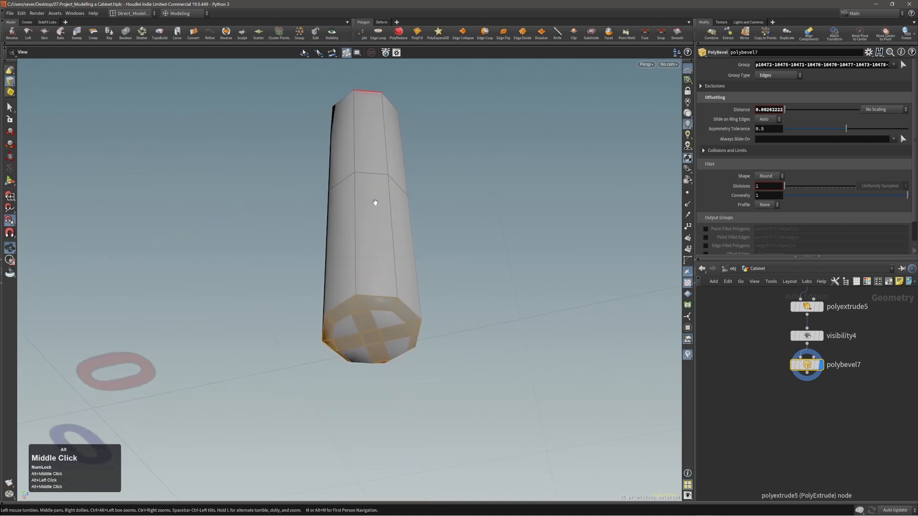
{"action": "left_click", "coordinate": [715, 86]}
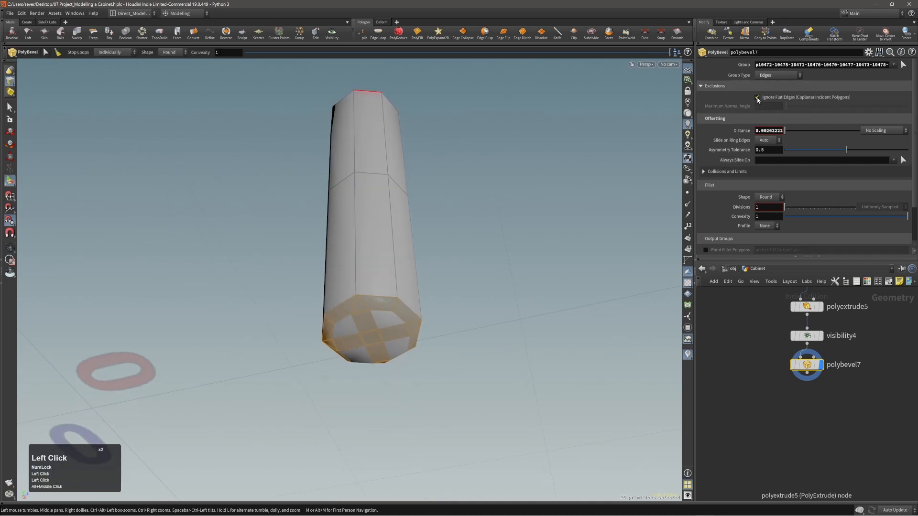
{"action": "left_click", "coordinate": [758, 99]}
{"action": "left_click_drag", "start_coordinate": [375, 143], "coordinate": [368, 239], "text": "alt"}
{"action": "middle_click_drag", "start_coordinate": [376, 133], "coordinate": [372, 192], "text": "alt"}
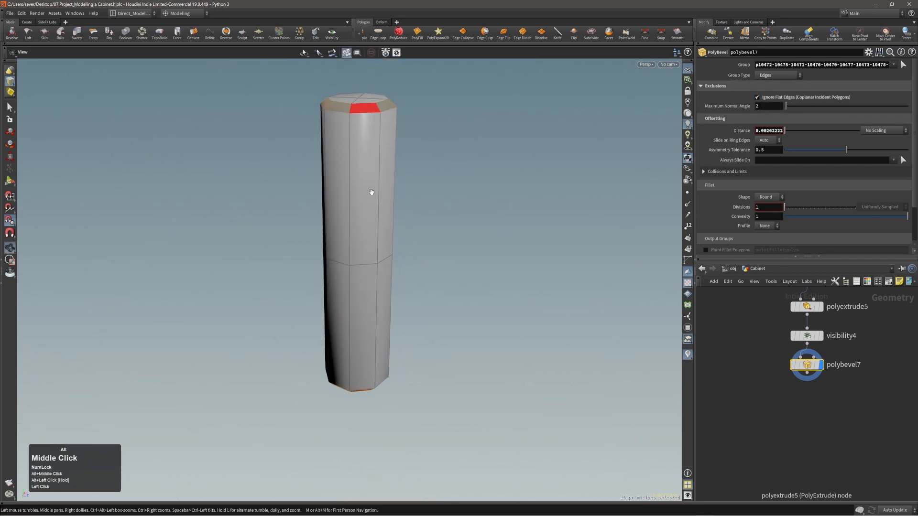
Step: Widen the end bevels to a distance of about 0.0074 and raise them to 3 divisions
{"action": "left_click_drag", "start_coordinate": [371, 192], "coordinate": [332, 230], "text": "alt"}
{"action": "middle_click_drag", "start_coordinate": [332, 230], "coordinate": [367, 240], "text": "alt"}
{"action": "left_click_drag", "start_coordinate": [367, 239], "coordinate": [349, 178], "text": "alt"}
{"action": "scroll", "coordinate": [356, 211], "scroll_direction": "up", "scroll_amount": 1}
{"action": "scroll", "coordinate": [372, 203], "scroll_direction": "up", "scroll_amount": 2}
{"action": "scroll", "coordinate": [386, 190], "scroll_direction": "up", "scroll_amount": 2}
{"action": "scroll", "coordinate": [385, 189], "scroll_direction": "down", "scroll_amount": 2}
{"action": "right_click_drag", "start_coordinate": [349, 178], "coordinate": [316, 185], "text": "alt"}
{"action": "middle_click_drag", "start_coordinate": [367, 246], "coordinate": [371, 227], "text": "alt"}
{"action": "right_click_drag", "start_coordinate": [368, 227], "coordinate": [385, 234], "text": "alt"}
{"action": "left_click_drag", "start_coordinate": [386, 233], "coordinate": [432, 273], "text": "alt"}
{"action": "right_click_drag", "start_coordinate": [432, 272], "coordinate": [369, 224], "text": "alt"}
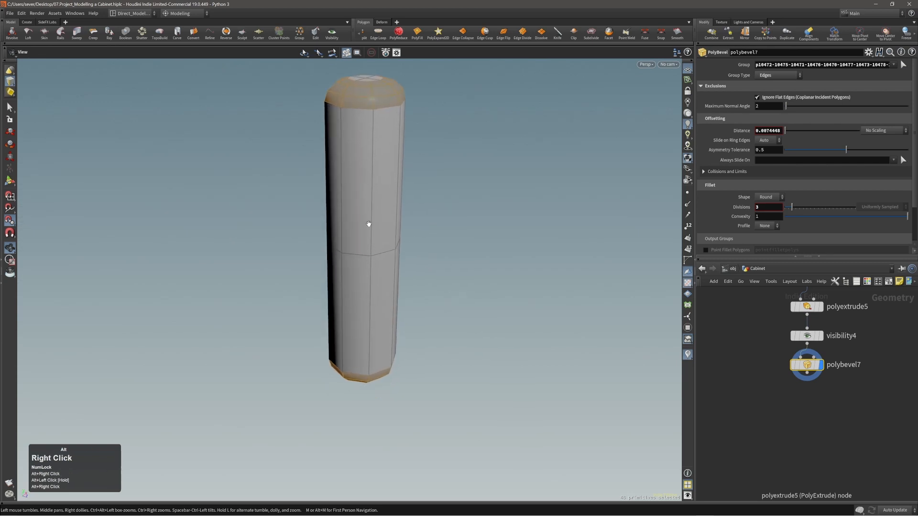
{"action": "middle_click_drag", "start_coordinate": [369, 224], "coordinate": [351, 237], "text": "alt"}
{"action": "left_click_drag", "start_coordinate": [363, 235], "coordinate": [366, 228], "text": "alt"}
Step: Try to insert an edge loop around the middle of the post
{"action": "key", "text": "c"}
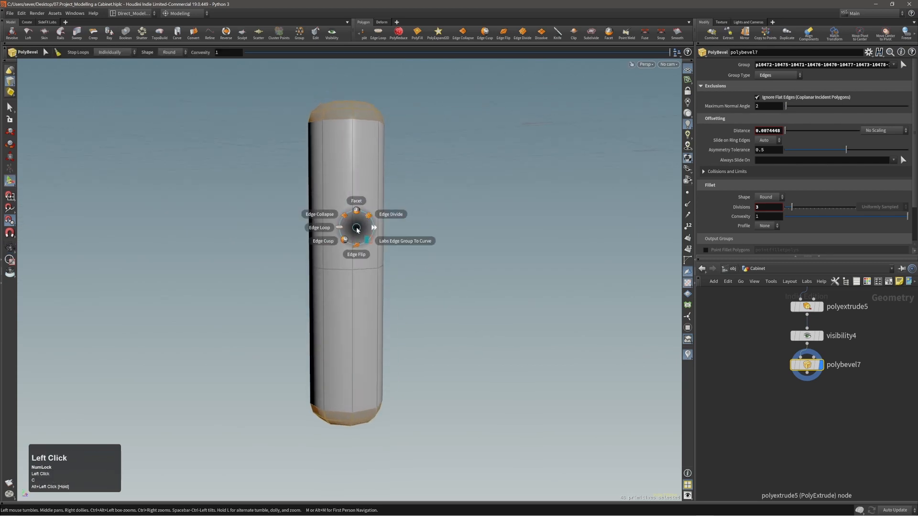
{"action": "left_click", "coordinate": [354, 269]}
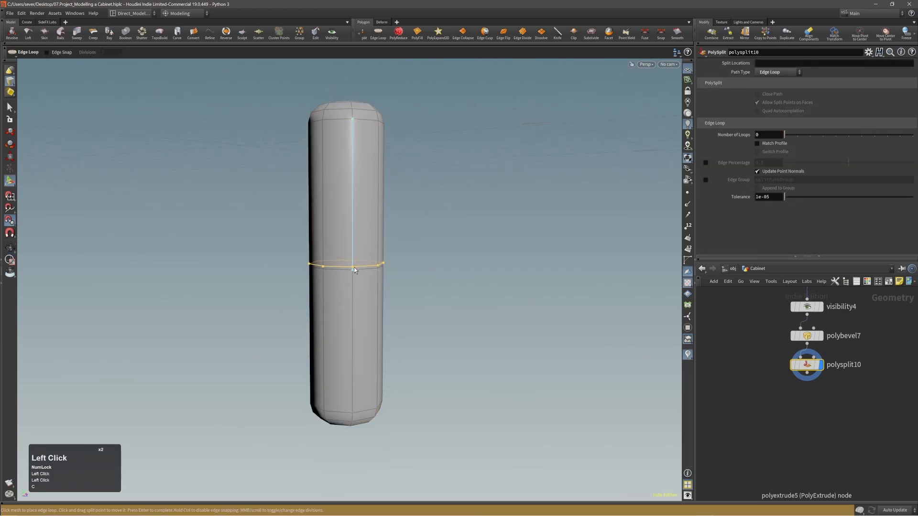
{"action": "key", "text": "alt+3"}
{"action": "left_click_drag", "start_coordinate": [360, 224], "coordinate": [363, 273], "text": "alt"}
{"action": "left_click", "coordinate": [353, 223]}
{"action": "double_click", "coordinate": [358, 262]}
{"action": "key", "text": "2"}
{"action": "double_click", "coordinate": [360, 232]}
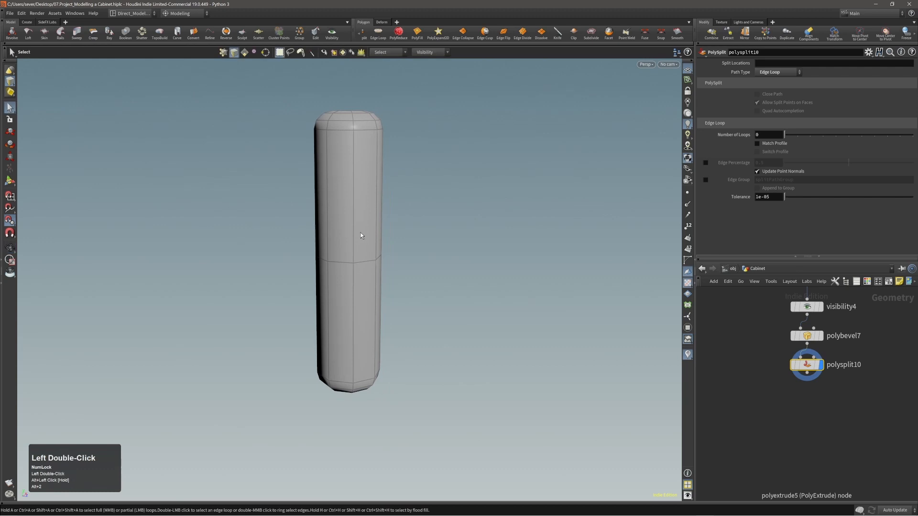
Step: Select the whole rounded post and subdivide it with a depth of 1
{"action": "key", "text": "3"}
{"action": "double_click", "coordinate": [359, 232]}
{"action": "key", "text": "c"}
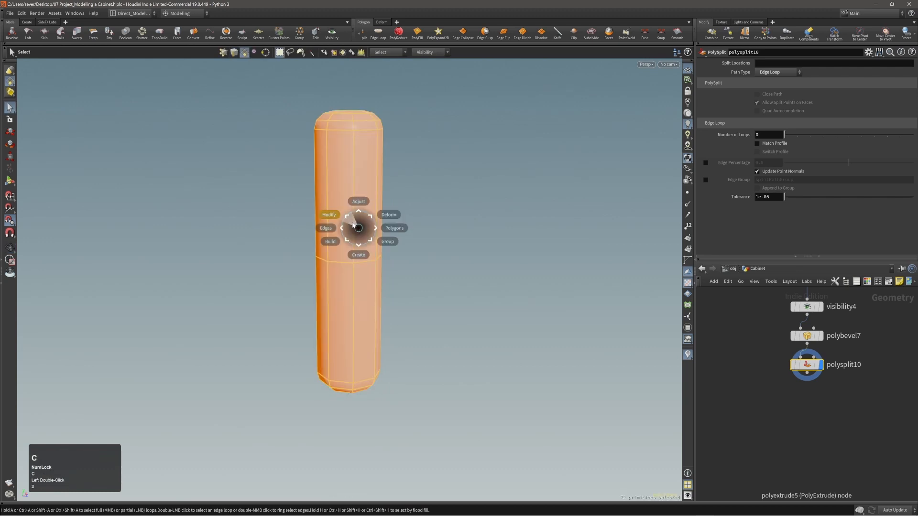
{"action": "left_click", "coordinate": [353, 225]}
{"action": "left_click", "coordinate": [358, 218]}
{"action": "left_click_drag", "start_coordinate": [363, 225], "coordinate": [349, 213], "text": "alt"}
Step: Dissolve the two horizontal edge loops halfway along the post's upper and lower halves
{"action": "key", "text": "2"}
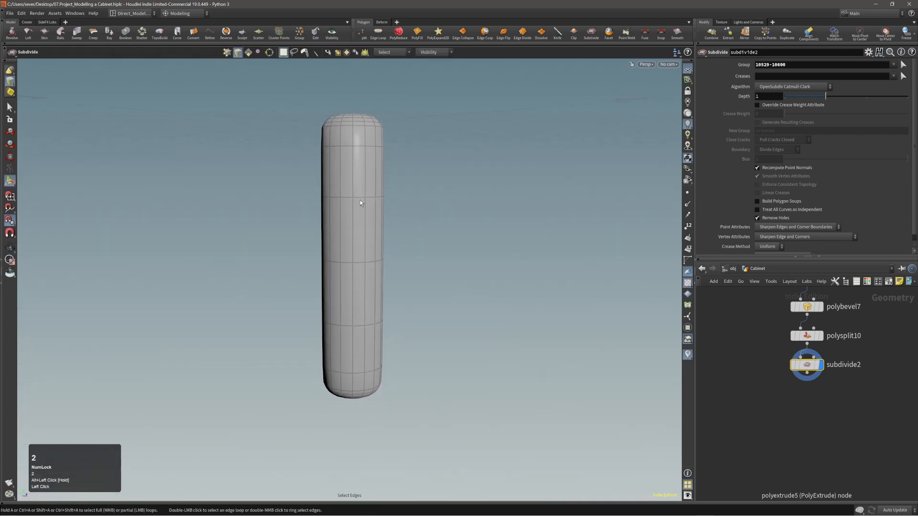
{"action": "double_click", "coordinate": [360, 326], "text": "shift"}
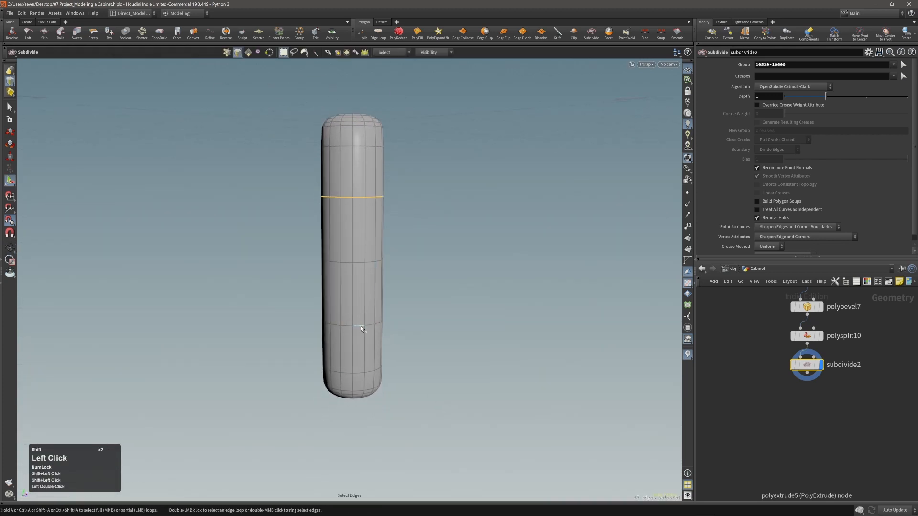
{"action": "key", "text": "Delete"}
Step: Dissolve the horizontal edge loops nearest the post's rounded ends and the loop around its middle
{"action": "left_click_drag", "start_coordinate": [360, 326], "coordinate": [361, 259], "text": "alt"}
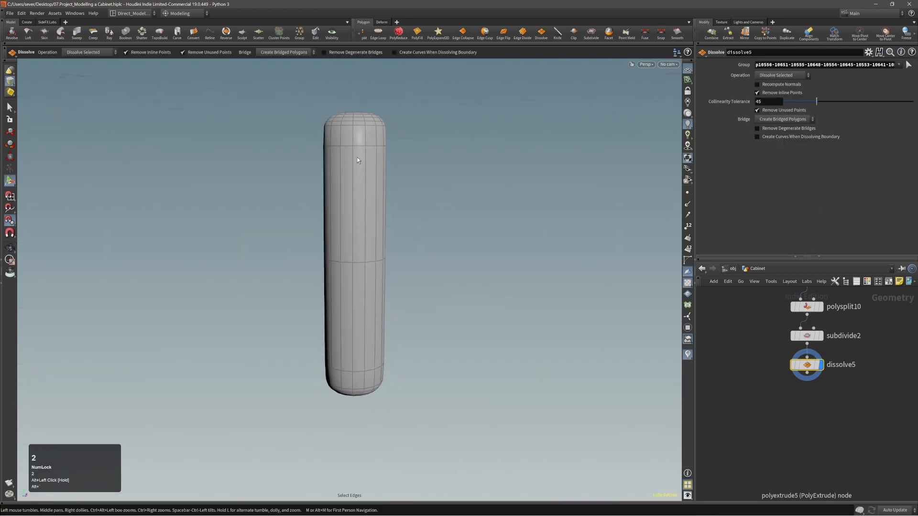
{"action": "double_click", "coordinate": [359, 145]}
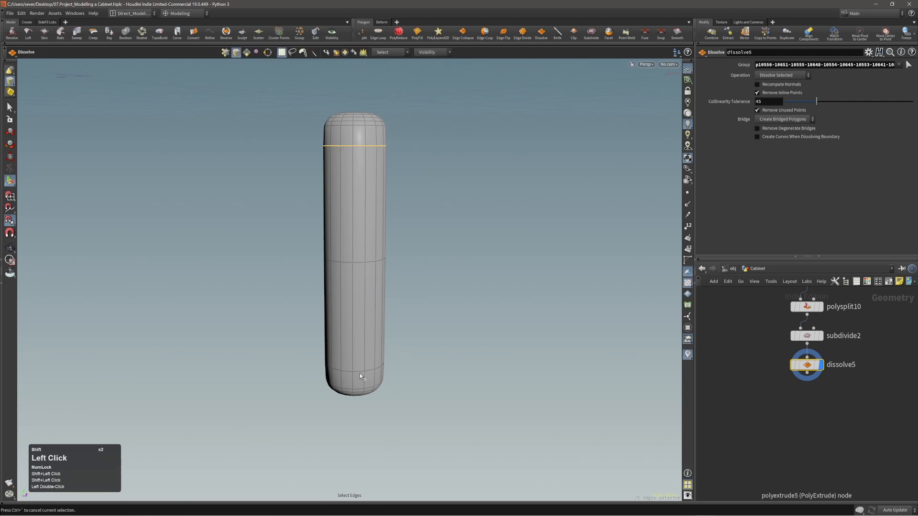
{"action": "double_click", "coordinate": [359, 372], "text": "shift"}
{"action": "key", "text": "Delete"}
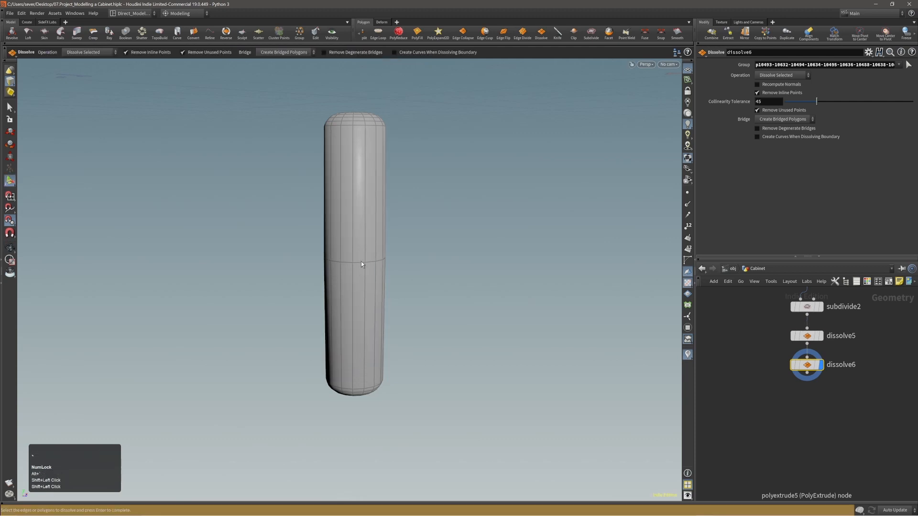
{"action": "left_click", "coordinate": [361, 263]}
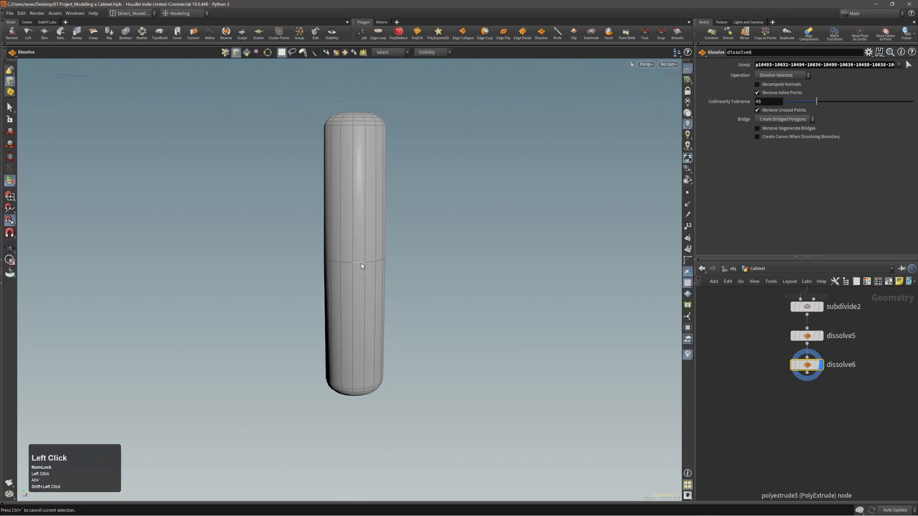
{"action": "key", "text": "Delete"}
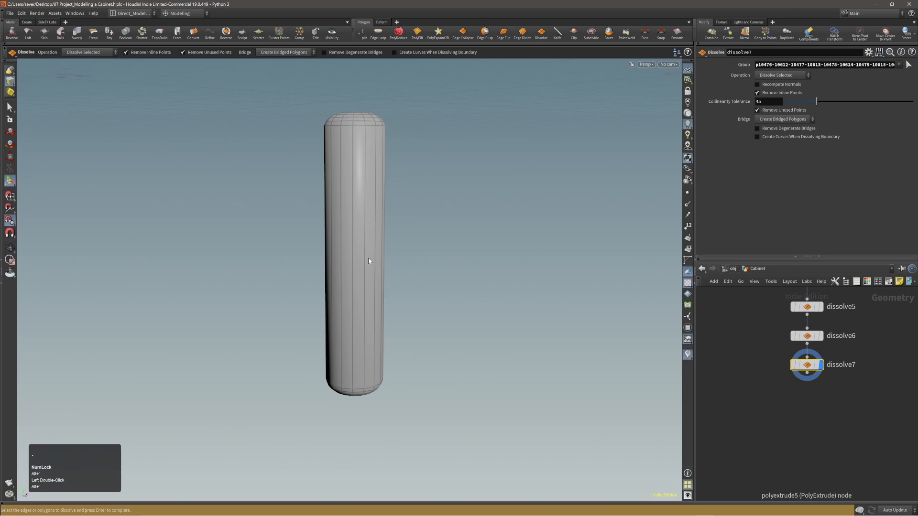
Step: Insert a single edge loop around the post at about mid-height
{"action": "key", "text": "c"}
{"action": "left_click", "coordinate": [355, 259]}
{"action": "left_click", "coordinate": [354, 261]}
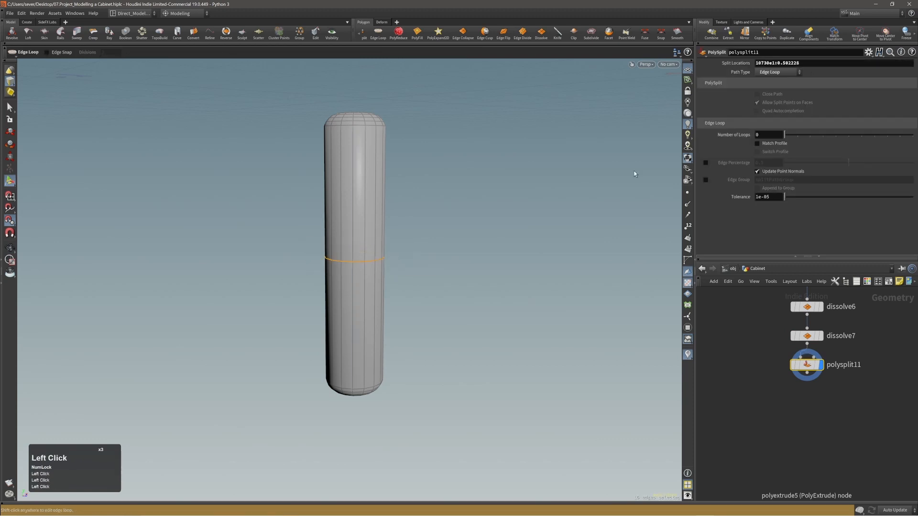
{"action": "right_click_drag", "start_coordinate": [362, 259], "coordinate": [388, 260], "text": "alt"}
{"action": "left_click_drag", "start_coordinate": [388, 260], "coordinate": [356, 281], "text": "alt"}
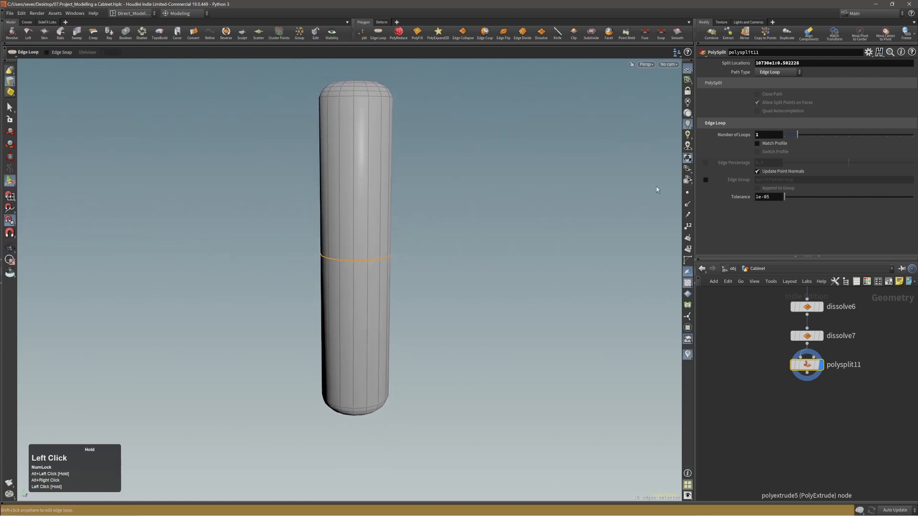
Step: Apply Edge Cusp to the post's middle edge loop to split it into two halves
{"action": "middle_click_drag", "start_coordinate": [362, 256], "coordinate": [362, 246], "text": "alt"}
{"action": "left_click_drag", "start_coordinate": [362, 247], "coordinate": [363, 232], "text": "alt"}
{"action": "key", "text": "c"}
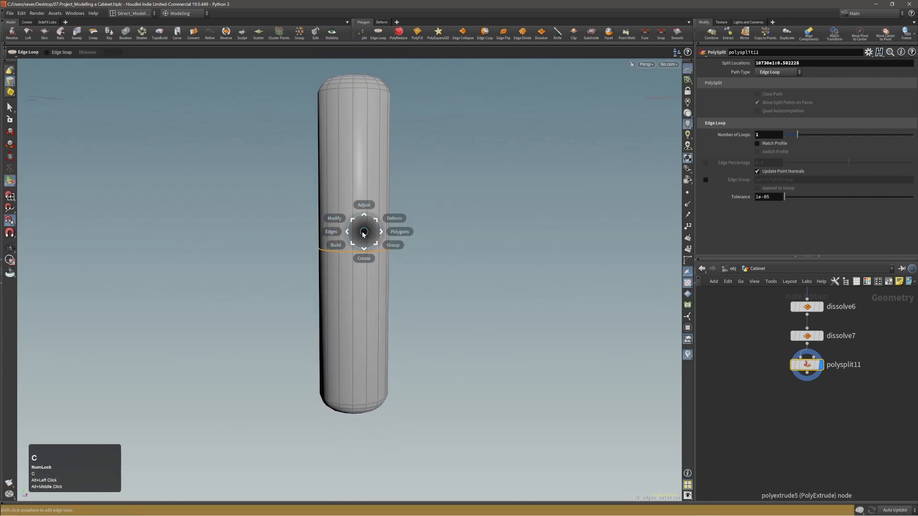
{"action": "left_click", "coordinate": [355, 236]}
{"action": "left_click", "coordinate": [348, 243]}
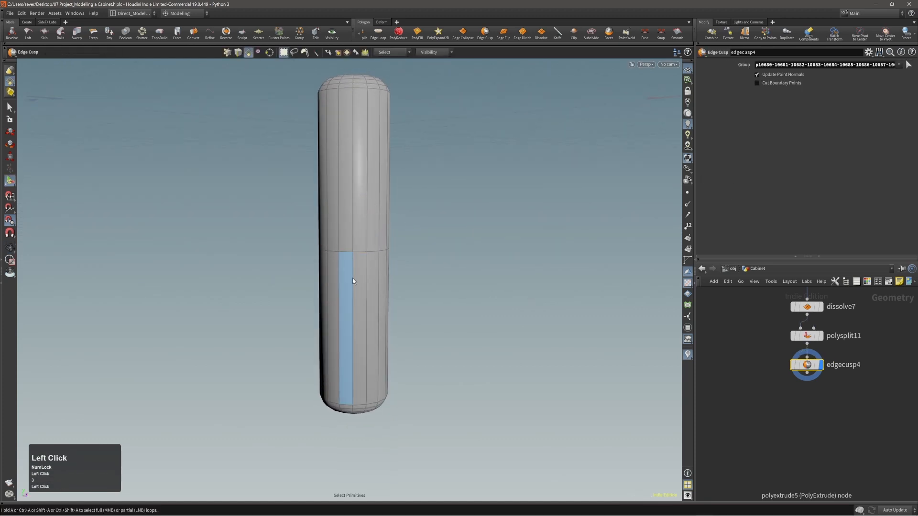
Step: Select both halves of the post and separate them with an Exploded View node
{"action": "double_click", "coordinate": [352, 277]}
{"action": "double_click", "coordinate": [363, 223]}
{"action": "left_click_drag", "start_coordinate": [363, 223], "coordinate": [352, 230], "text": "alt"}
{"action": "double_click", "coordinate": [363, 271]}
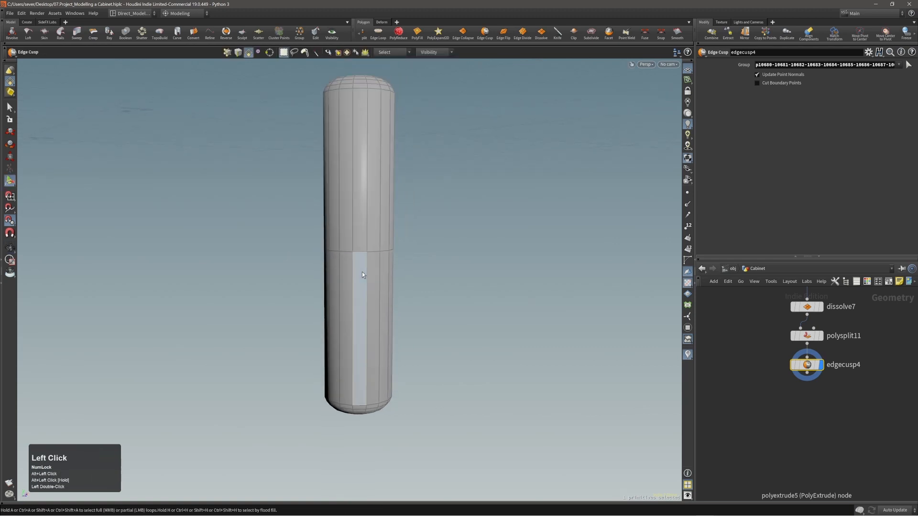
{"action": "left_click_drag", "start_coordinate": [364, 273], "coordinate": [328, 238], "text": "alt"}
{"action": "double_click", "coordinate": [366, 227]}
{"action": "middle_click_drag", "start_coordinate": [377, 240], "coordinate": [370, 227], "text": "alt"}
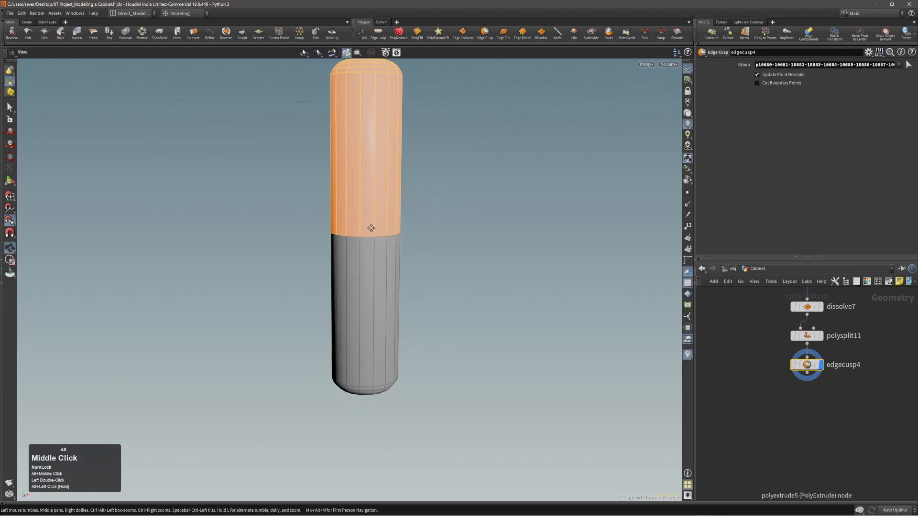
{"action": "double_click", "coordinate": [375, 261], "text": "shift"}
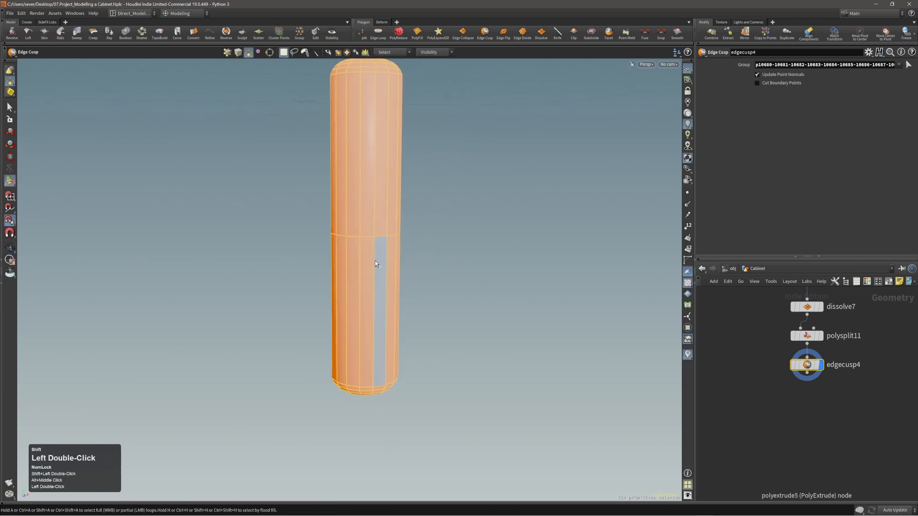
{"action": "key", "text": "c"}
{"action": "left_click", "coordinate": [374, 250]}
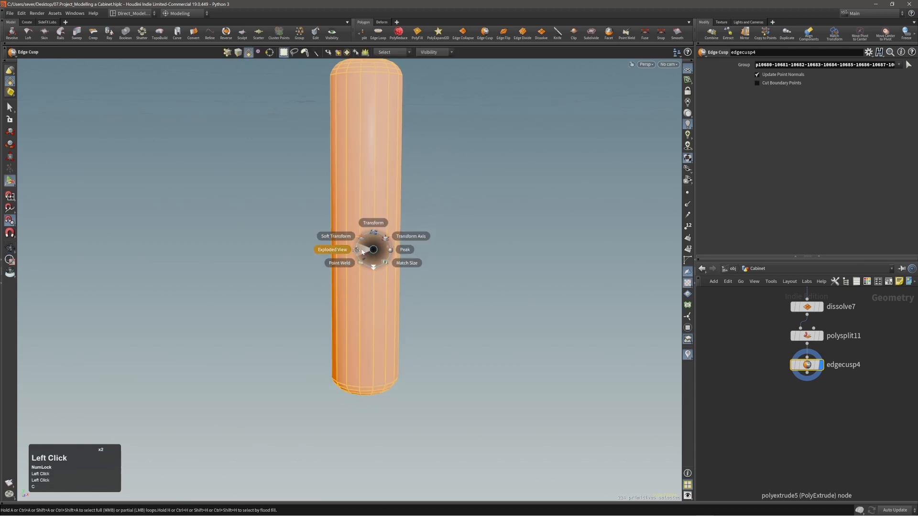
{"action": "left_click", "coordinate": [362, 252]}
Step: Examine the gap and the open ends of the two separated post halves
{"action": "right_click_drag", "start_coordinate": [362, 252], "coordinate": [375, 246], "text": "alt"}
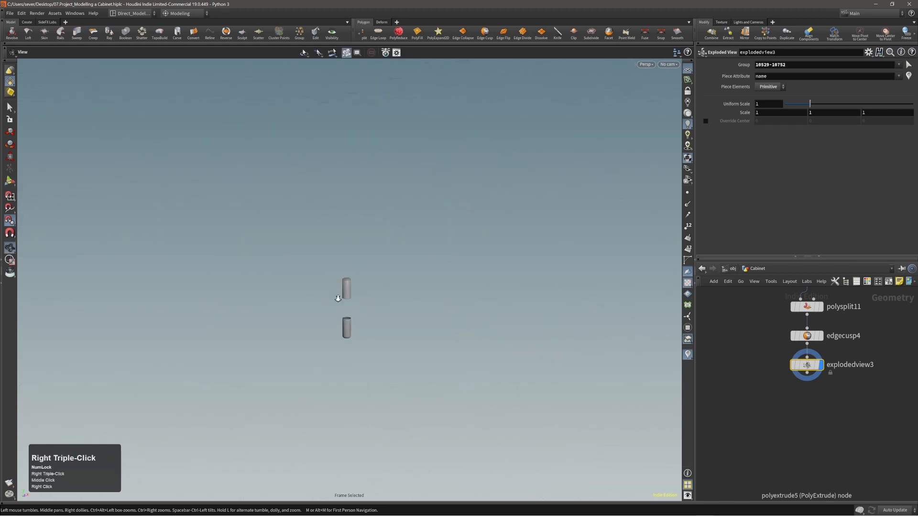
{"action": "right_click_drag", "start_coordinate": [338, 298], "coordinate": [379, 280]}
{"action": "middle_click_drag", "start_coordinate": [379, 280], "coordinate": [384, 243]}
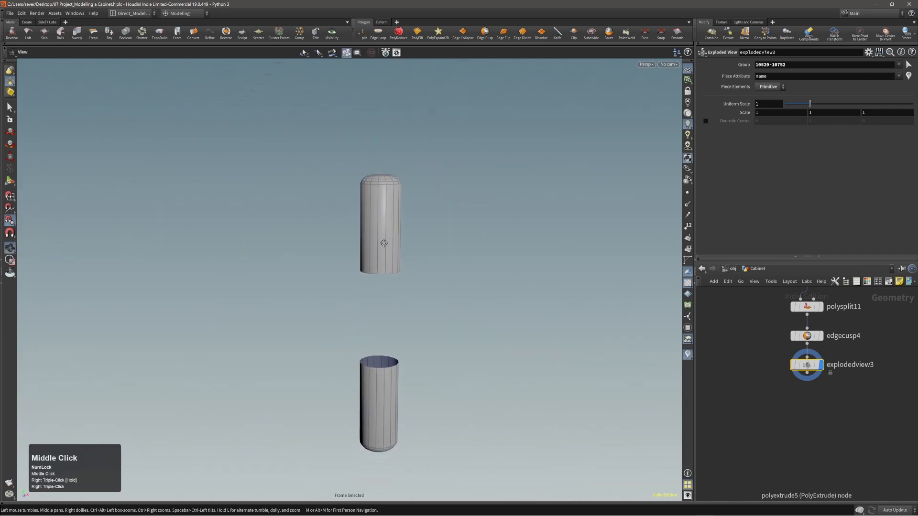
{"action": "right_click_drag", "start_coordinate": [384, 244], "coordinate": [375, 242]}
{"action": "middle_click_drag", "start_coordinate": [376, 242], "coordinate": [373, 205]}
{"action": "right_click_drag", "start_coordinate": [373, 205], "coordinate": [371, 321]}
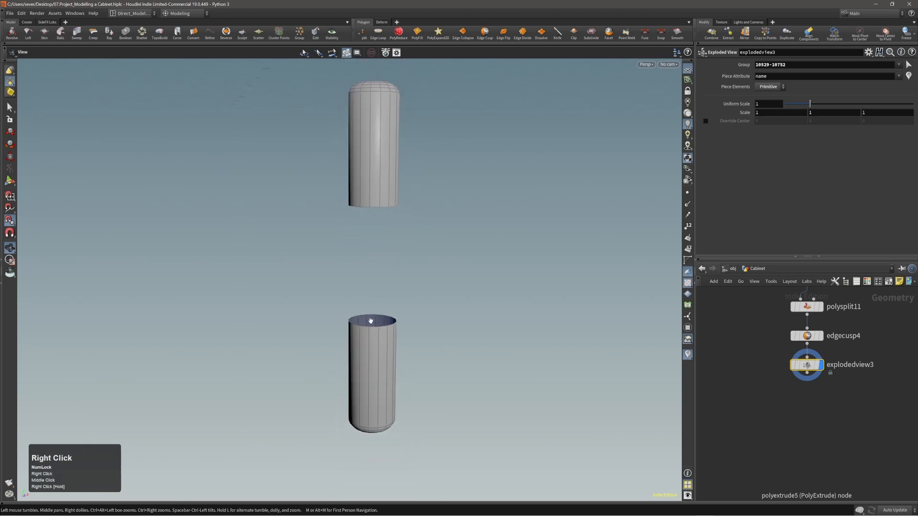
{"action": "mouse_move", "coordinate": [371, 321]}
{"action": "left_mouse_down"}
{"action": "mouse_move", "coordinate": [347, 330]}
{"action": "mouse_move", "coordinate": [368, 324]}
{"action": "left_mouse_up"}
{"action": "right_click_drag", "start_coordinate": [367, 325], "coordinate": [377, 321]}
{"action": "left_click_drag", "start_coordinate": [377, 321], "coordinate": [379, 319]}
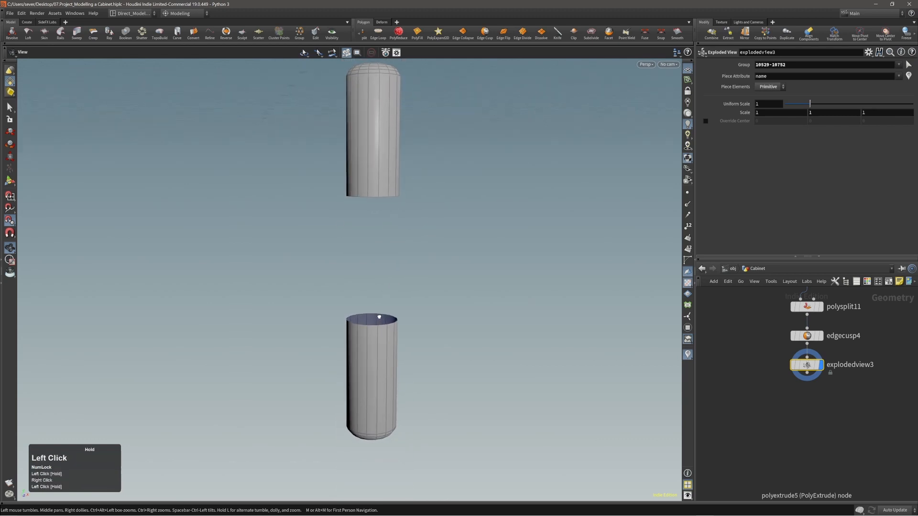
Step: Fill the open boundary ends of both post halves with PolyFill
{"action": "key", "text": "2"}
{"action": "left_click_drag", "start_coordinate": [380, 182], "coordinate": [384, 166]}
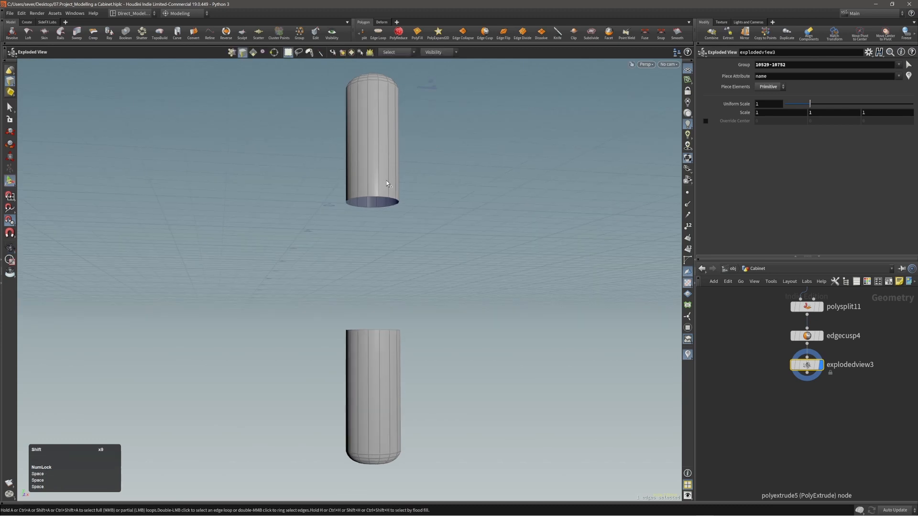
{"action": "key", "text": "c"}
{"action": "left_click", "coordinate": [398, 197]}
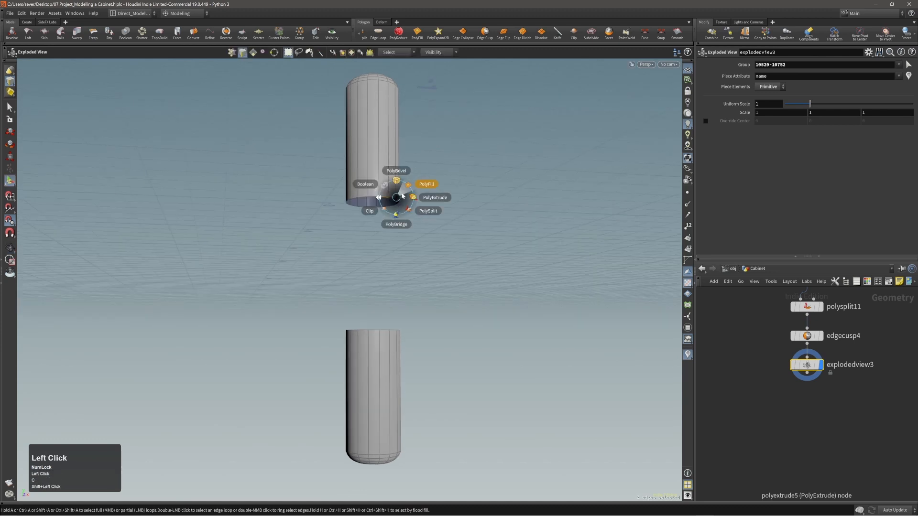
{"action": "left_click", "coordinate": [406, 191]}
{"action": "right_click_drag", "start_coordinate": [394, 190], "coordinate": [402, 174]}
{"action": "left_click_drag", "start_coordinate": [402, 174], "coordinate": [380, 212]}
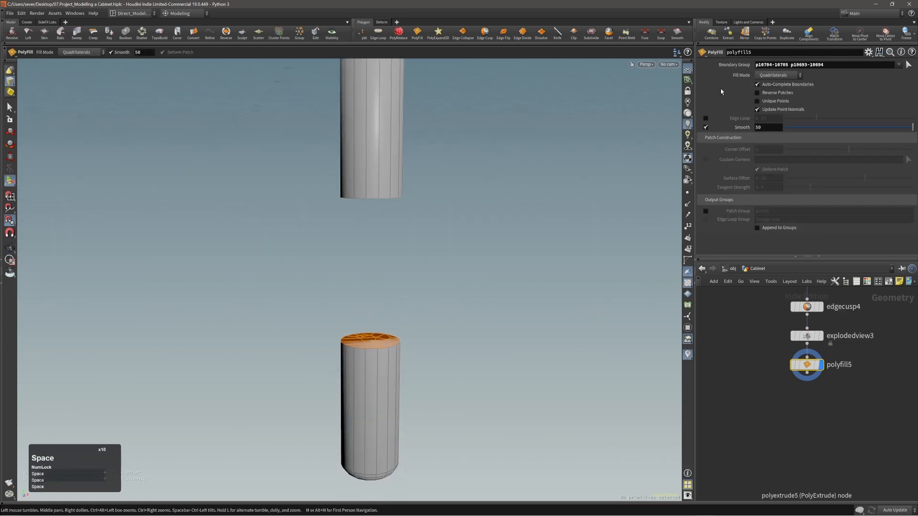
Step: Set the PolyFill caps' fill mode to Triangle Fan and disable Deform Patch
{"action": "left_click_drag", "start_coordinate": [772, 74], "coordinate": [769, 84]}
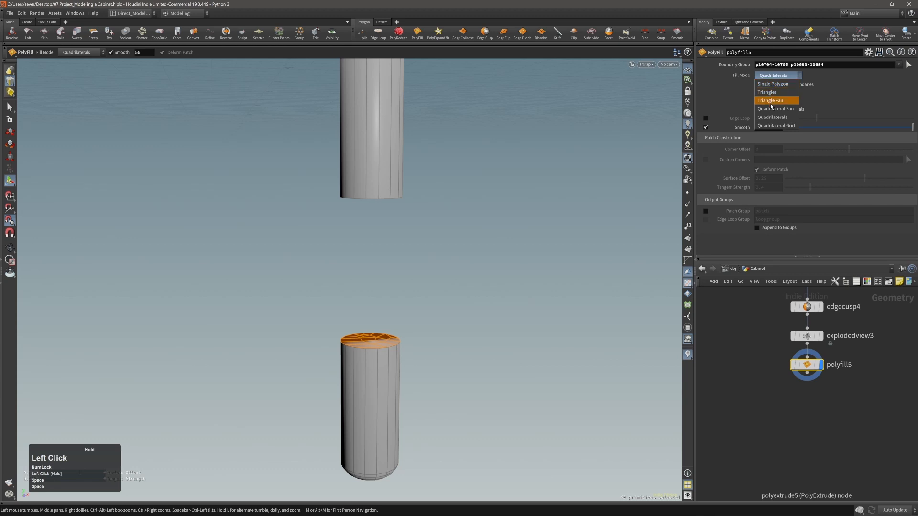
{"action": "left_click_drag", "start_coordinate": [771, 107], "coordinate": [770, 102]}
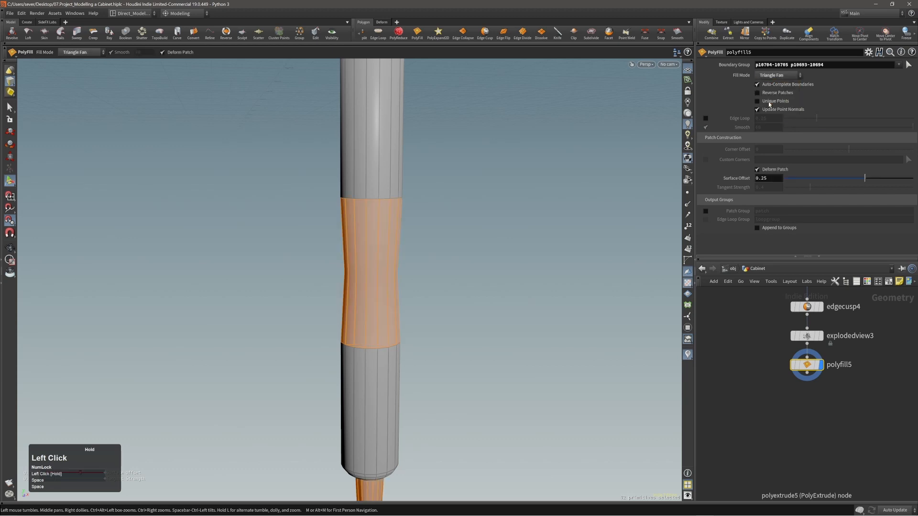
{"action": "left_click", "coordinate": [757, 171]}
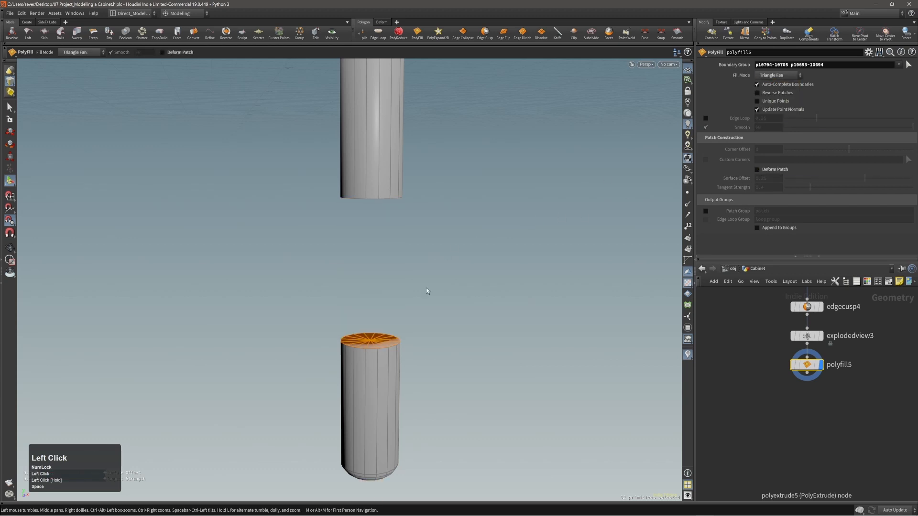
{"action": "right_click_drag", "start_coordinate": [428, 290], "coordinate": [397, 336], "text": "alt"}
{"action": "left_click_drag", "start_coordinate": [396, 336], "coordinate": [382, 345], "text": "alt"}
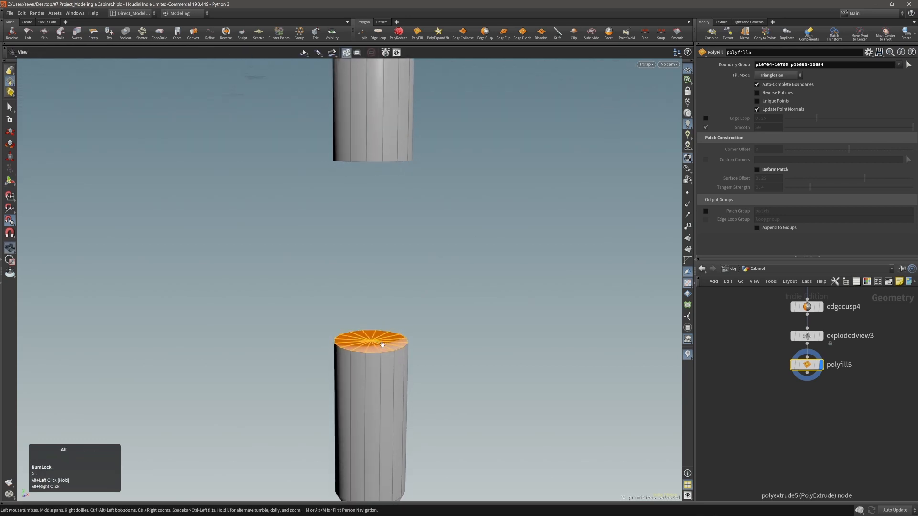
{"action": "mouse_move", "coordinate": [381, 344]}
{"action": "left_mouse_down", "text": "alt"}
{"action": "mouse_move", "coordinate": [369, 376]}
{"action": "mouse_move", "coordinate": [383, 255]}
{"action": "mouse_move", "coordinate": [383, 345]}
{"action": "left_mouse_up", "text": "alt"}
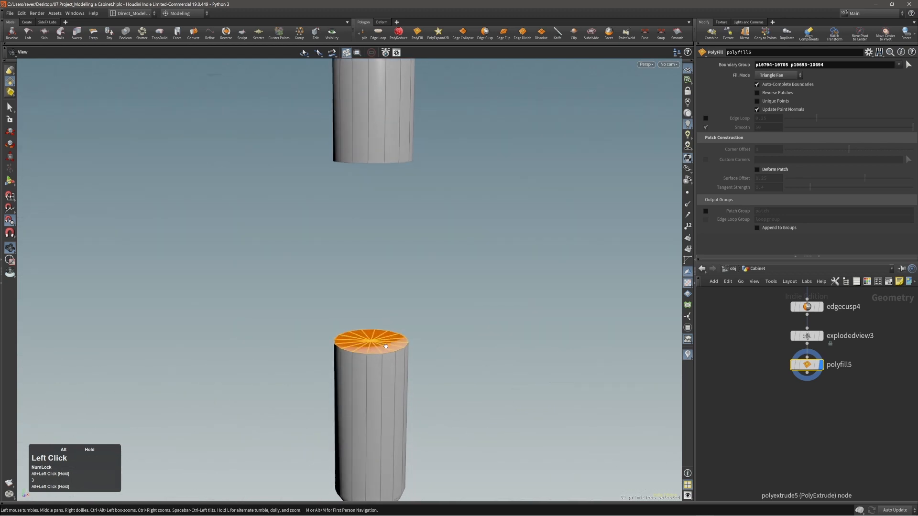
Step: Apply PolyExtrude to the cap faces of both halves with an inset of 0.003
{"action": "key", "text": "c"}
{"action": "left_click", "coordinate": [392, 342]}
{"action": "left_click", "coordinate": [402, 344]}
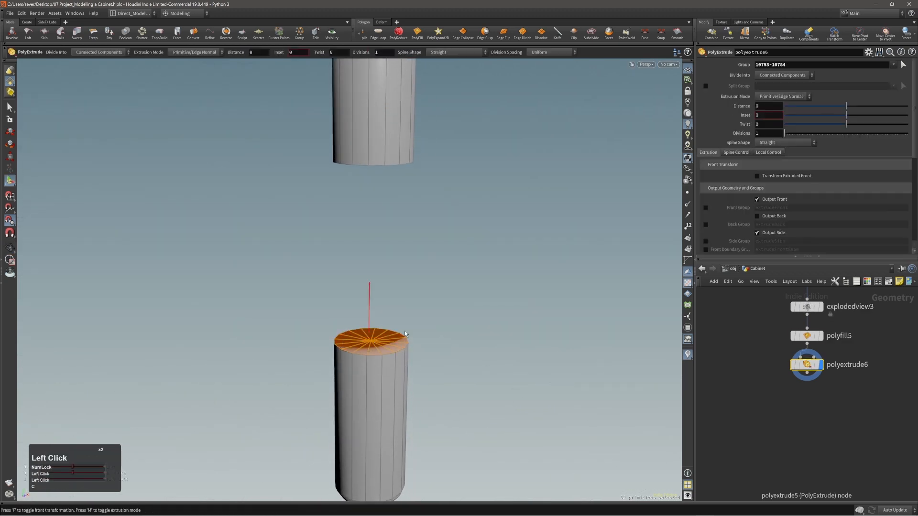
{"action": "left_click_drag", "start_coordinate": [406, 320], "coordinate": [441, 280], "text": "alt"}
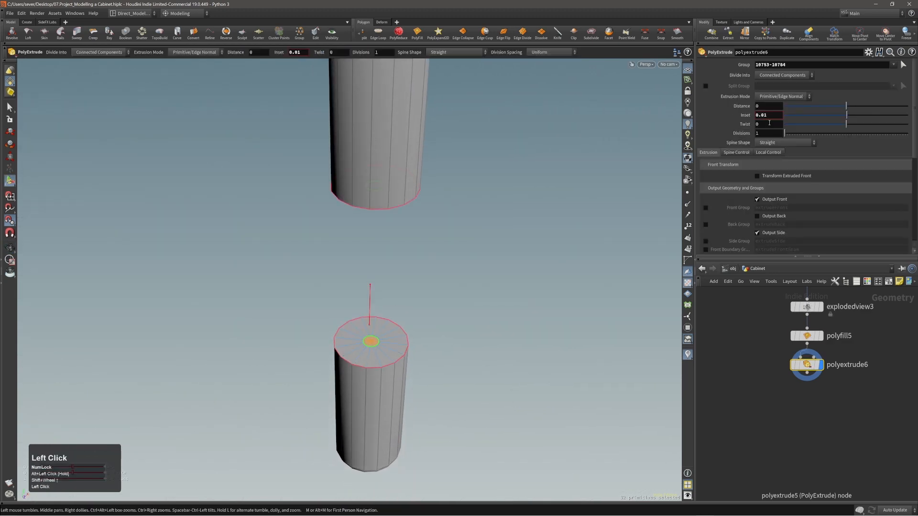
{"action": "middle_click_drag", "start_coordinate": [769, 123], "coordinate": [741, 148]}
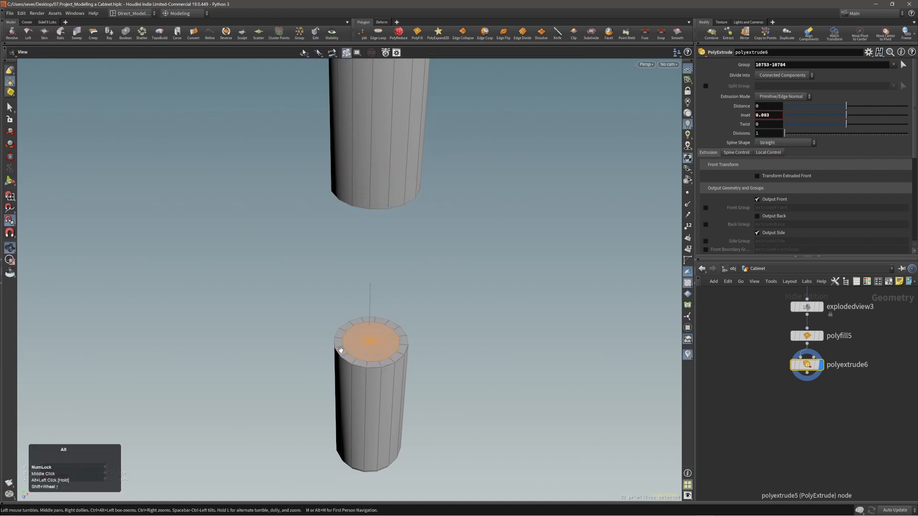
{"action": "right_click_drag", "start_coordinate": [340, 349], "coordinate": [391, 339], "text": "alt"}
{"action": "left_click_drag", "start_coordinate": [391, 339], "coordinate": [395, 313], "text": "alt"}
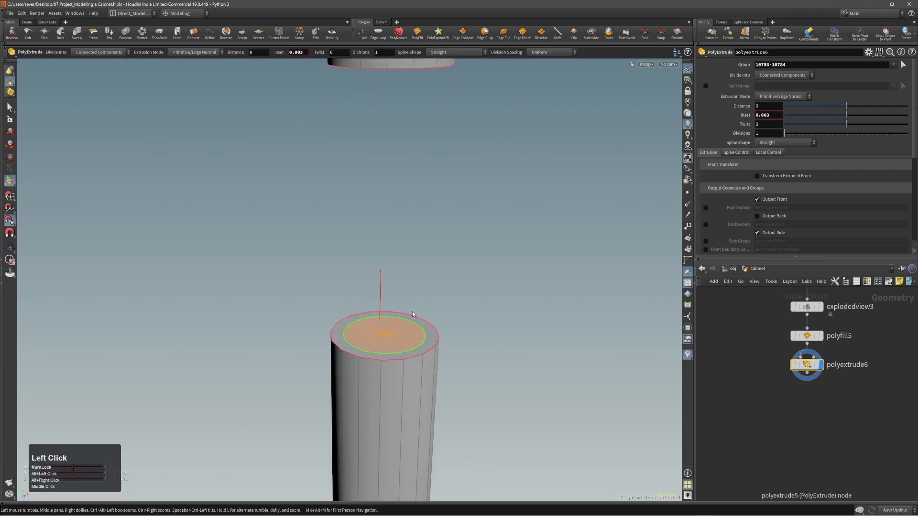
Step: Extrude the inset cap faces of both halves outward by about 0.0185 to form pins
{"action": "key", "text": "q"}
{"action": "right_click_drag", "start_coordinate": [461, 287], "coordinate": [425, 275], "text": "alt"}
{"action": "middle_click_drag", "start_coordinate": [424, 275], "coordinate": [425, 301], "text": "alt"}
{"action": "left_click_drag", "start_coordinate": [461, 291], "coordinate": [472, 237]}
{"action": "left_click_drag", "start_coordinate": [454, 239], "coordinate": [418, 215], "text": "alt"}
{"action": "mouse_move", "coordinate": [394, 206]}
{"action": "right_mouse_down", "text": "alt"}
{"action": "mouse_move", "coordinate": [409, 169]}
{"action": "mouse_move", "coordinate": [405, 192]}
{"action": "right_mouse_up", "text": "alt"}
{"action": "middle_click_drag", "start_coordinate": [406, 192], "coordinate": [379, 209], "text": "alt"}
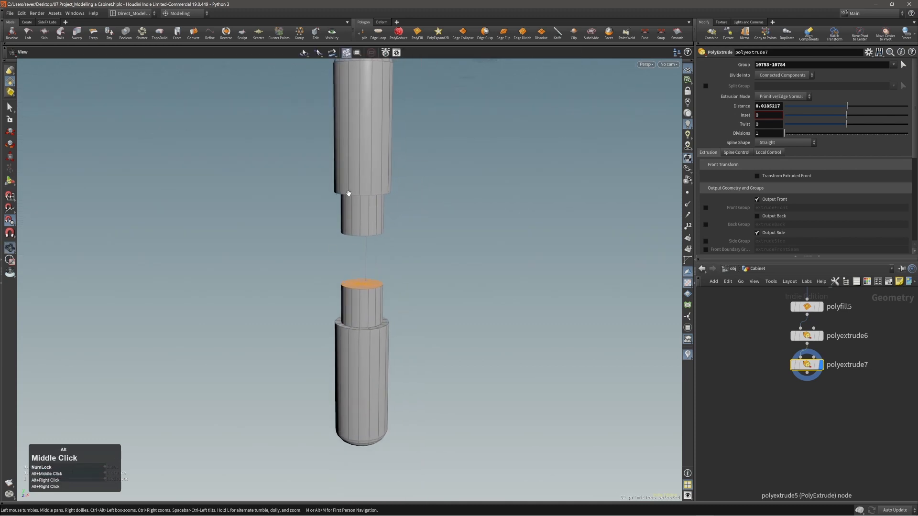
Step: Step back to the inset PolyExtrude node and display its result at the upper half's cap
{"action": "left_click_drag", "start_coordinate": [348, 195], "coordinate": [359, 211], "text": "alt"}
{"action": "right_click_drag", "start_coordinate": [353, 222], "coordinate": [394, 217], "text": "alt"}
{"action": "left_click_drag", "start_coordinate": [394, 216], "coordinate": [412, 195], "text": "alt"}
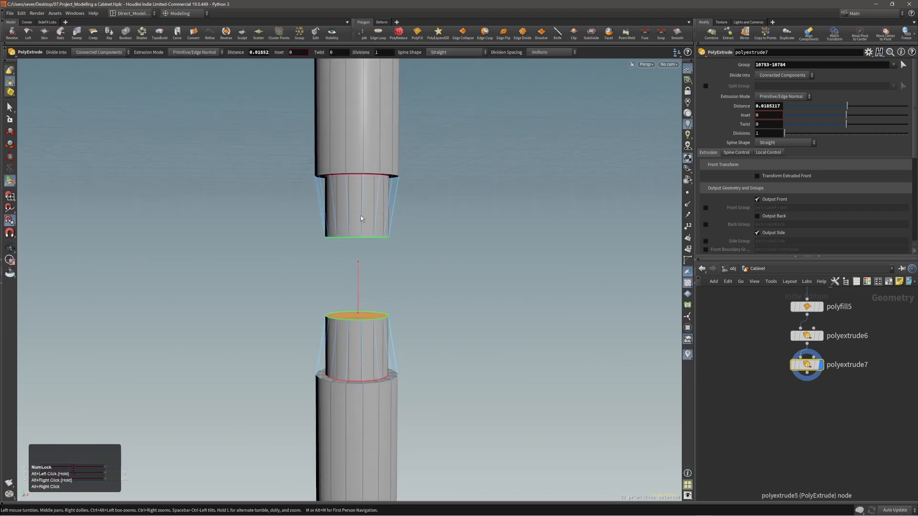
{"action": "key", "text": "Page_Up"}
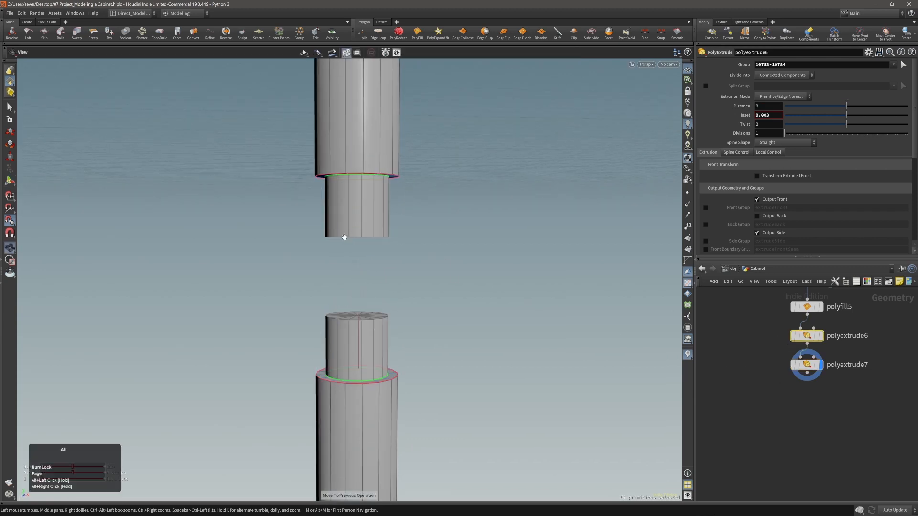
{"action": "right_click_drag", "start_coordinate": [344, 236], "coordinate": [363, 226], "text": "alt"}
{"action": "left_click_drag", "start_coordinate": [363, 227], "coordinate": [367, 199], "text": "alt"}
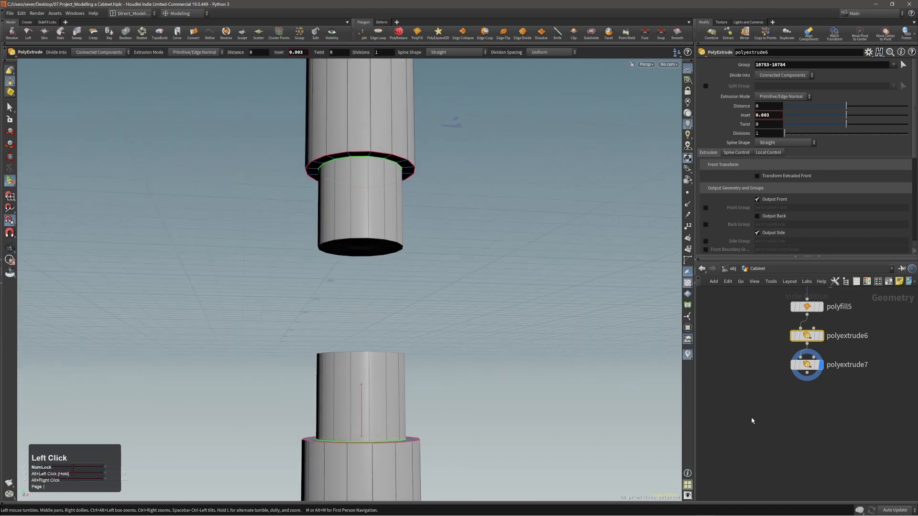
{"action": "key", "text": "r"}
{"action": "middle_click_drag", "start_coordinate": [587, 351], "coordinate": [447, 273], "text": "alt"}
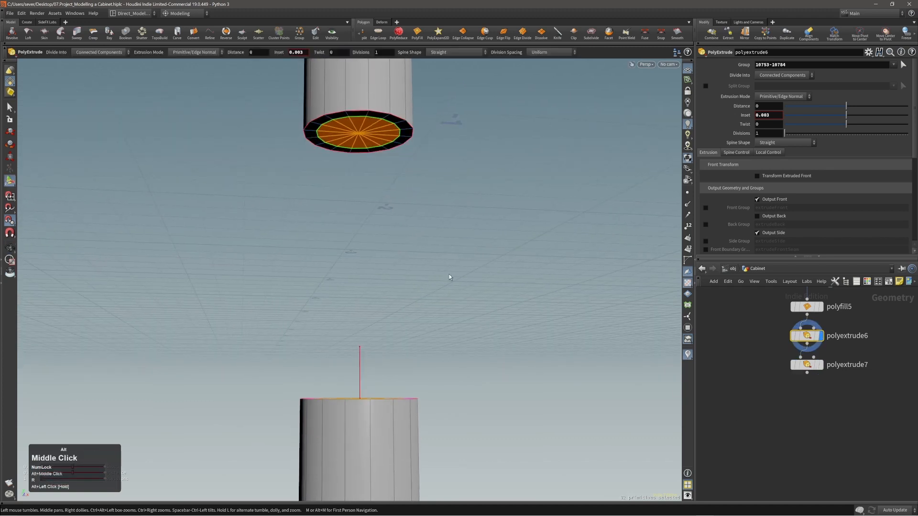
{"action": "key", "text": "Escape"}
{"action": "left_click_drag", "start_coordinate": [391, 195], "coordinate": [354, 113], "text": "alt"}
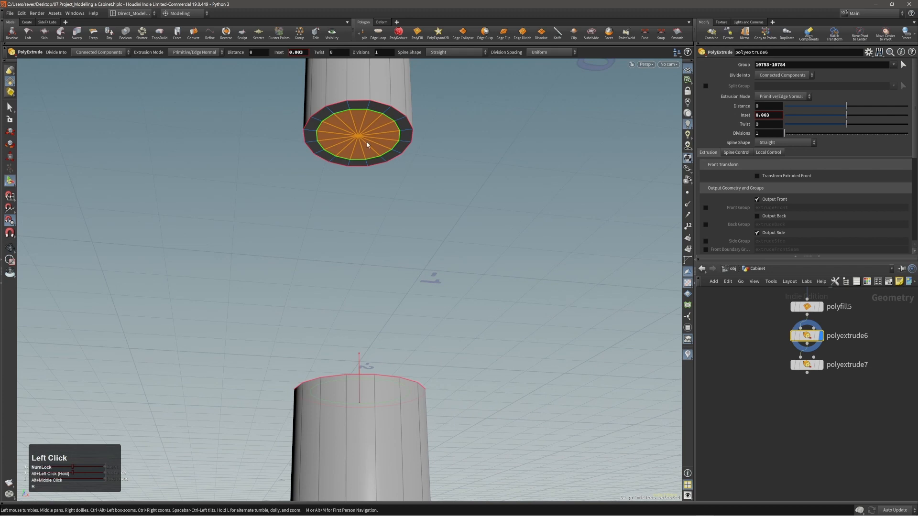
Step: Select only the upper half's inset cap faces and reverse them with a Reverse node
{"action": "key", "text": "s"}
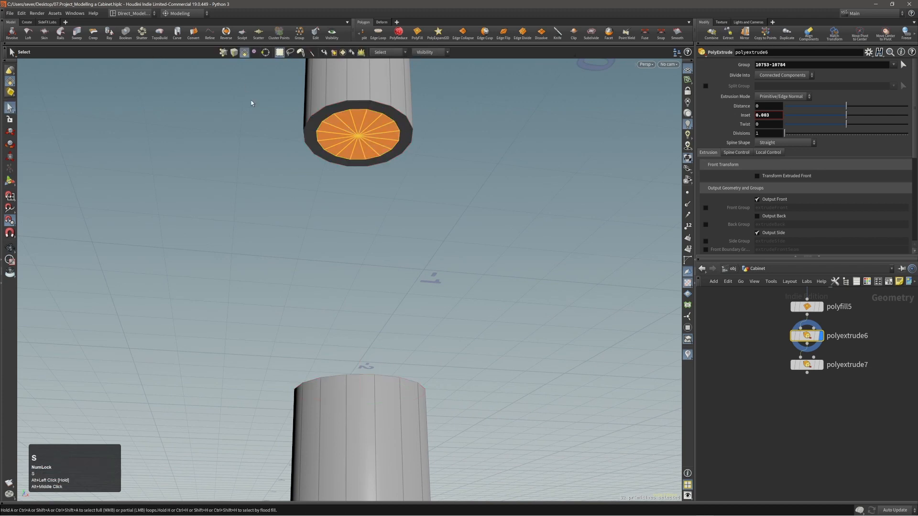
{"action": "left_click", "coordinate": [312, 53]}
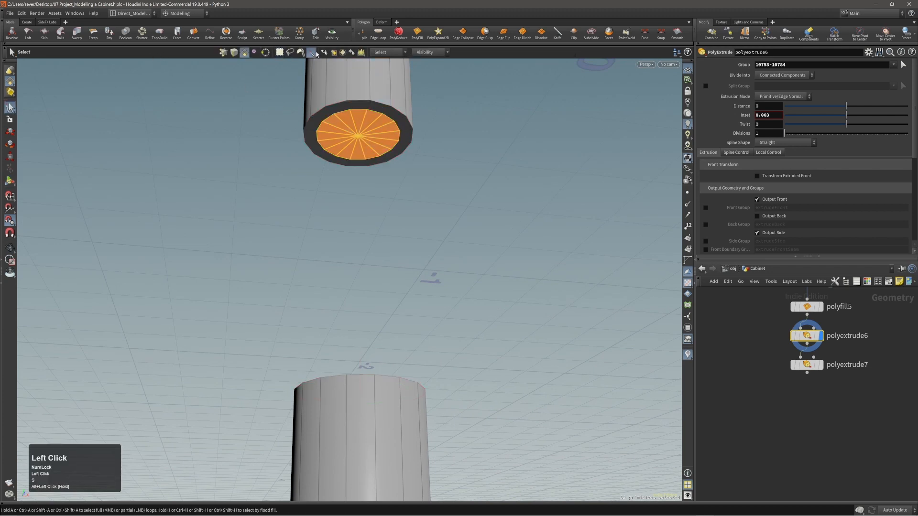
{"action": "left_click_drag", "start_coordinate": [375, 134], "coordinate": [374, 132]}
{"action": "left_click_drag", "start_coordinate": [375, 132], "coordinate": [361, 244], "text": "alt"}
{"action": "left_click_drag", "start_coordinate": [376, 361], "coordinate": [367, 359]}
{"action": "left_click_drag", "start_coordinate": [354, 146], "coordinate": [353, 79], "text": "alt"}
{"action": "middle_click_drag", "start_coordinate": [353, 158], "coordinate": [350, 131], "text": "alt"}
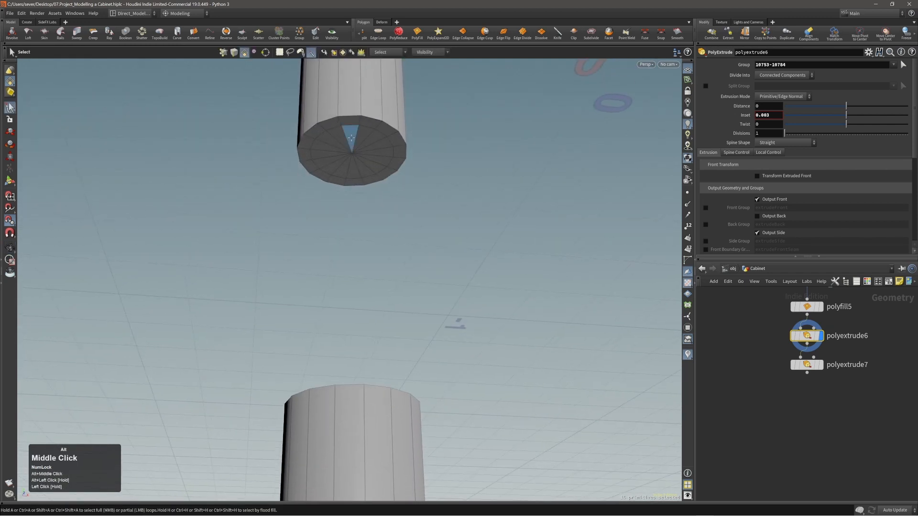
{"action": "mouse_move", "coordinate": [362, 138]}
{"action": "left_mouse_down"}
{"action": "mouse_move", "coordinate": [348, 158]}
{"action": "mouse_move", "coordinate": [362, 147]}
{"action": "left_mouse_up"}
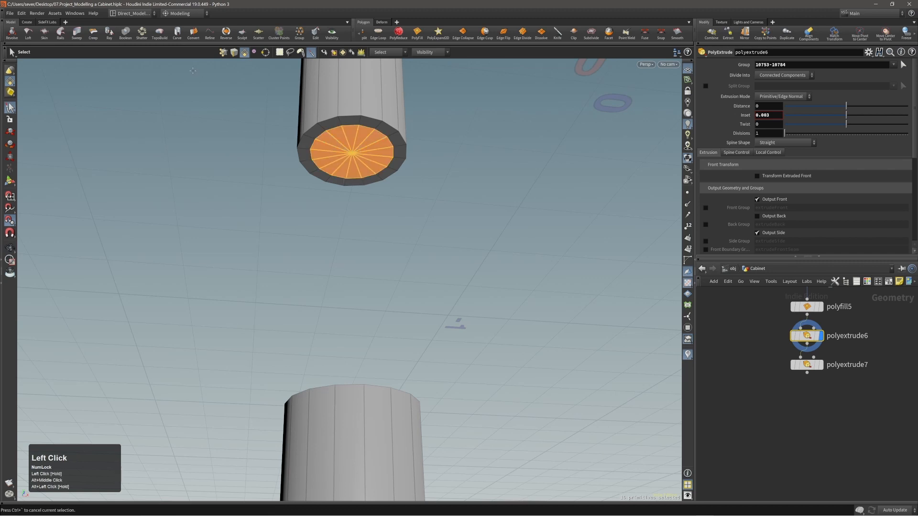
{"action": "left_click", "coordinate": [225, 33]}
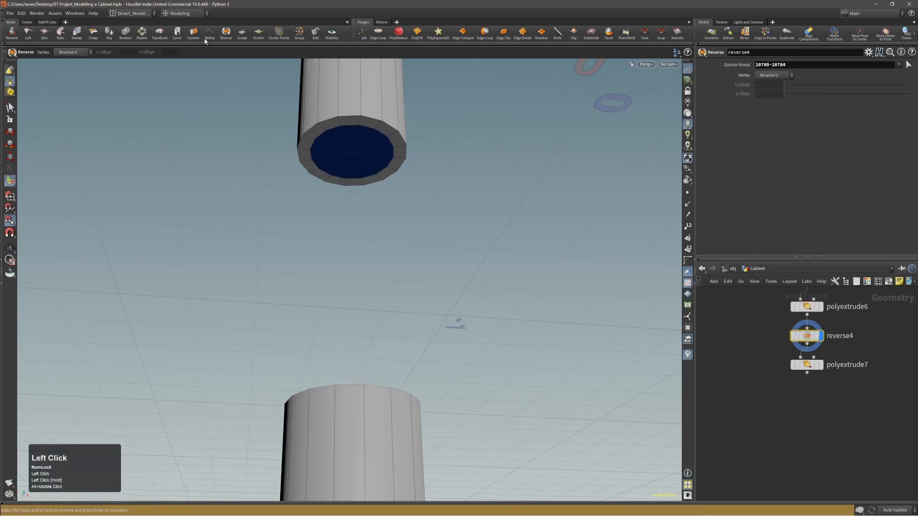
Step: Display the final PolyExtrude node again and inspect the upper half's recess and the lower half's pin
{"action": "left_click_drag", "start_coordinate": [335, 136], "coordinate": [342, 145], "text": "alt"}
{"action": "middle_click_drag", "start_coordinate": [342, 144], "coordinate": [338, 129], "text": "alt"}
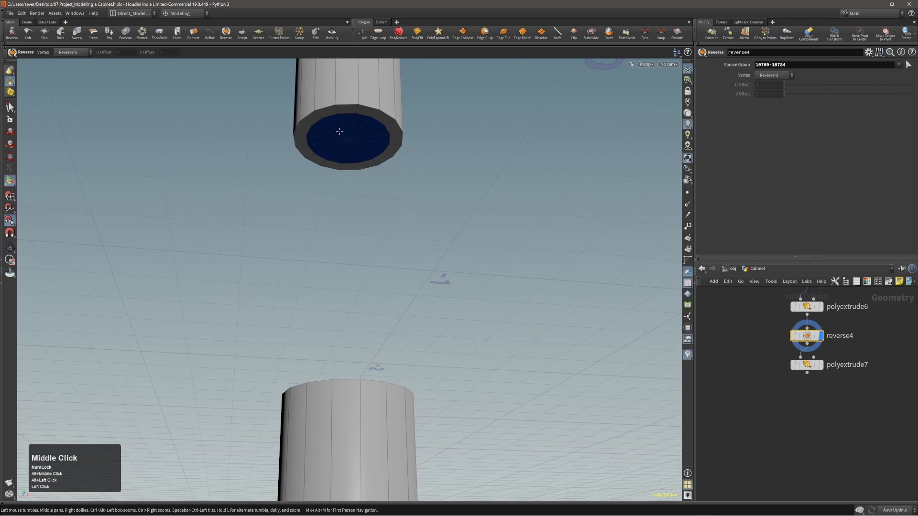
{"action": "key", "text": "Page_Down"}
{"action": "key", "text": "r"}
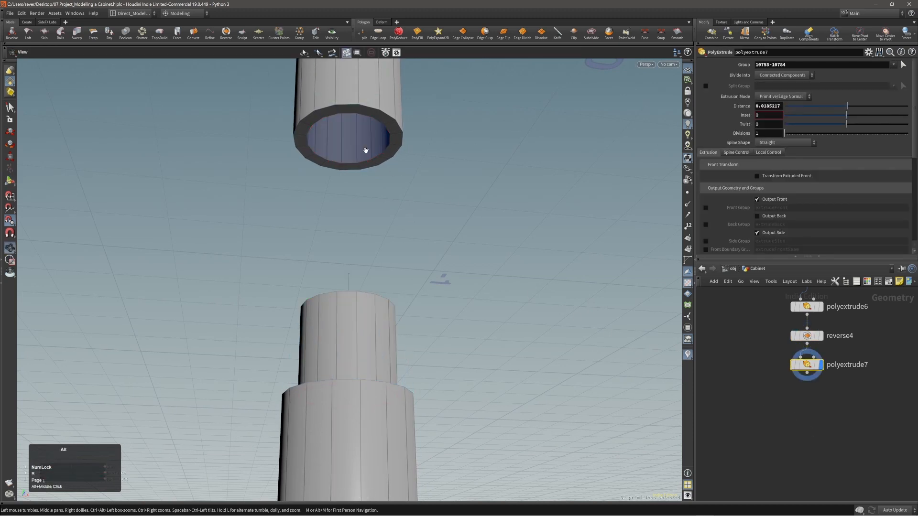
{"action": "left_click_drag", "start_coordinate": [368, 149], "coordinate": [371, 118], "text": "alt"}
{"action": "right_click_drag", "start_coordinate": [371, 117], "coordinate": [360, 120], "text": "alt"}
{"action": "middle_click_drag", "start_coordinate": [359, 120], "coordinate": [372, 171], "text": "alt"}
{"action": "left_click_drag", "start_coordinate": [372, 170], "coordinate": [359, 158], "text": "alt"}
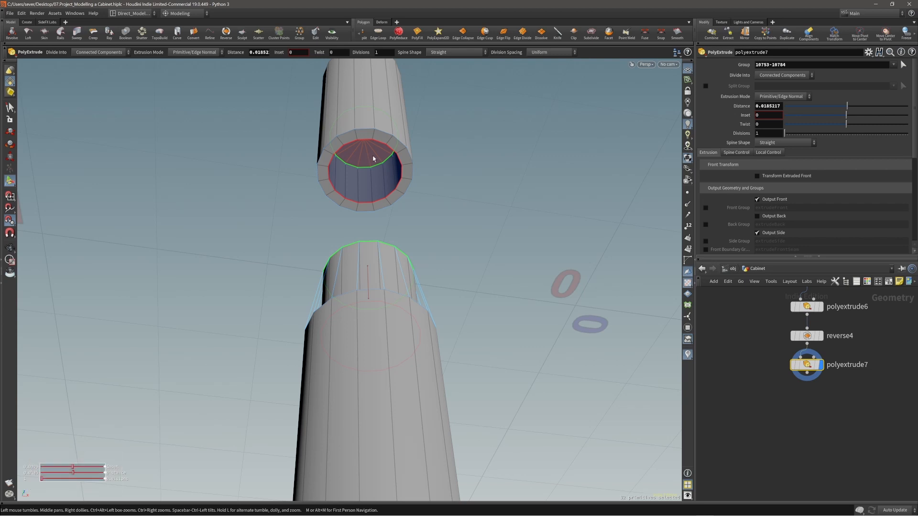
{"action": "right_click_drag", "start_coordinate": [368, 171], "coordinate": [382, 172], "text": "alt"}
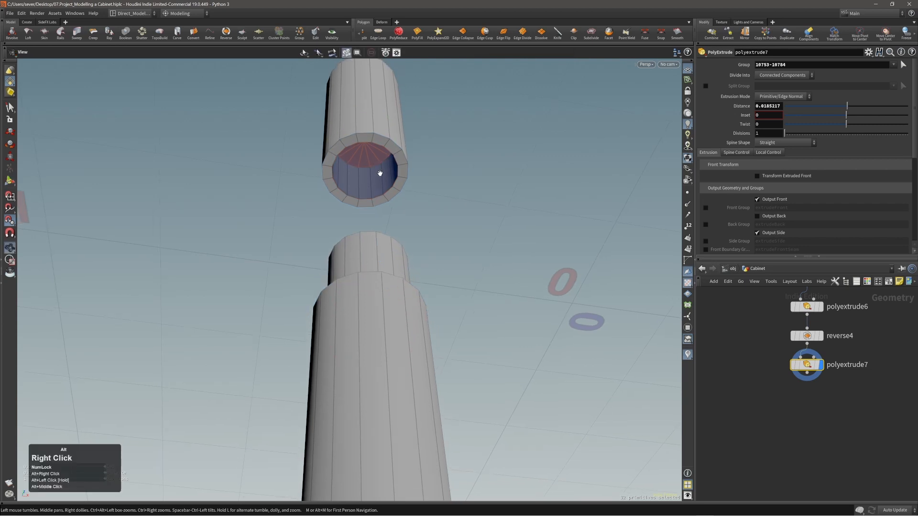
{"action": "left_click_drag", "start_coordinate": [381, 172], "coordinate": [385, 187], "text": "alt"}
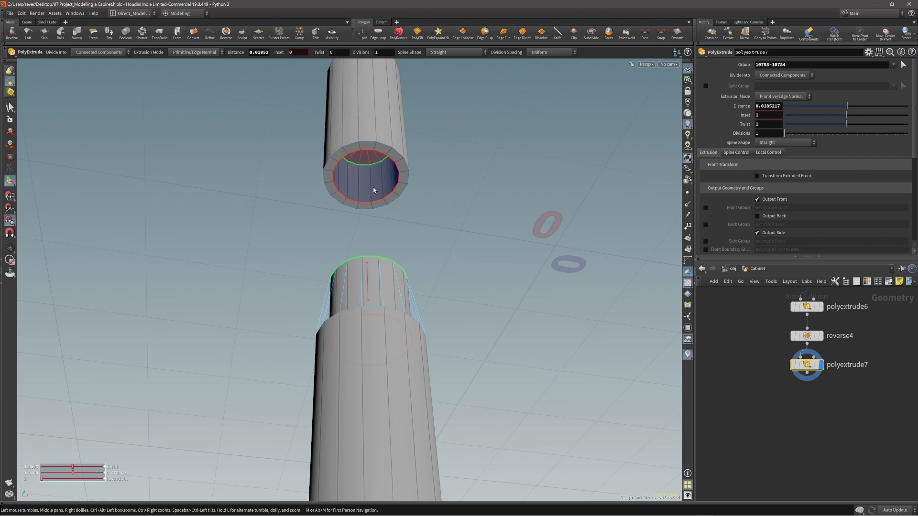
{"action": "right_click_drag", "start_coordinate": [374, 191], "coordinate": [371, 178], "text": "alt"}
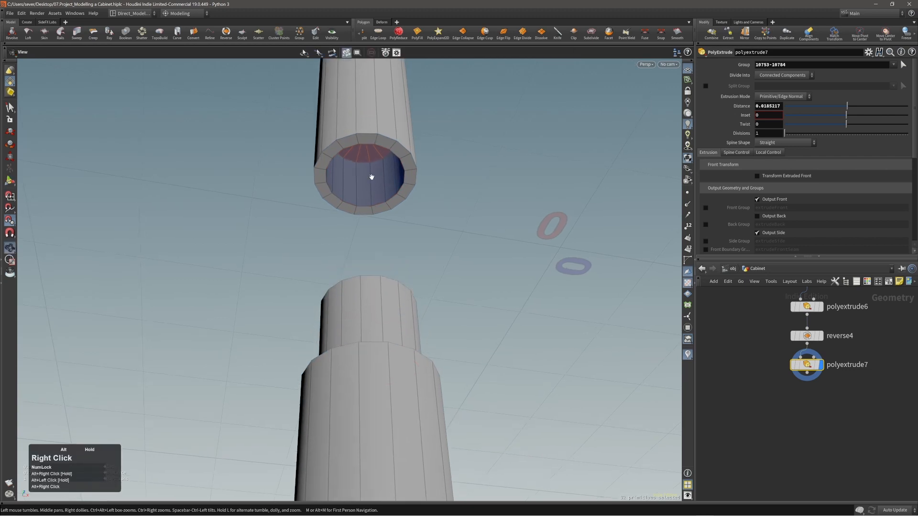
{"action": "left_click_drag", "start_coordinate": [371, 178], "coordinate": [380, 162], "text": "alt"}
Step: Select the inner faces of the upper half's socket, excluding the lower pin's faces, and reverse them with a Reverse node
{"action": "key", "text": "s"}
{"action": "right_click_drag", "start_coordinate": [379, 180], "coordinate": [381, 176], "text": "alt"}
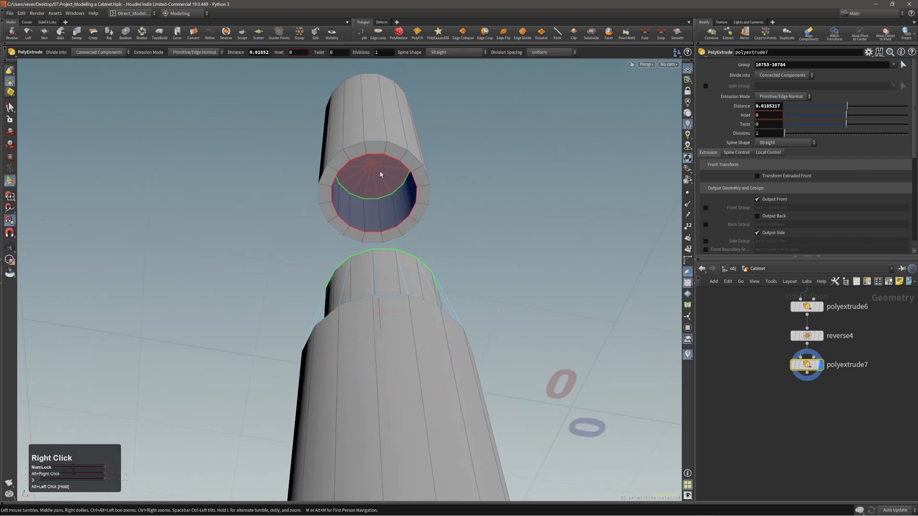
{"action": "key", "text": "s"}
{"action": "left_click_drag", "start_coordinate": [385, 174], "coordinate": [393, 287], "text": "alt"}
{"action": "key", "text": "shift+g"}
{"action": "middle_click_drag", "start_coordinate": [393, 287], "coordinate": [400, 205], "text": "alt"}
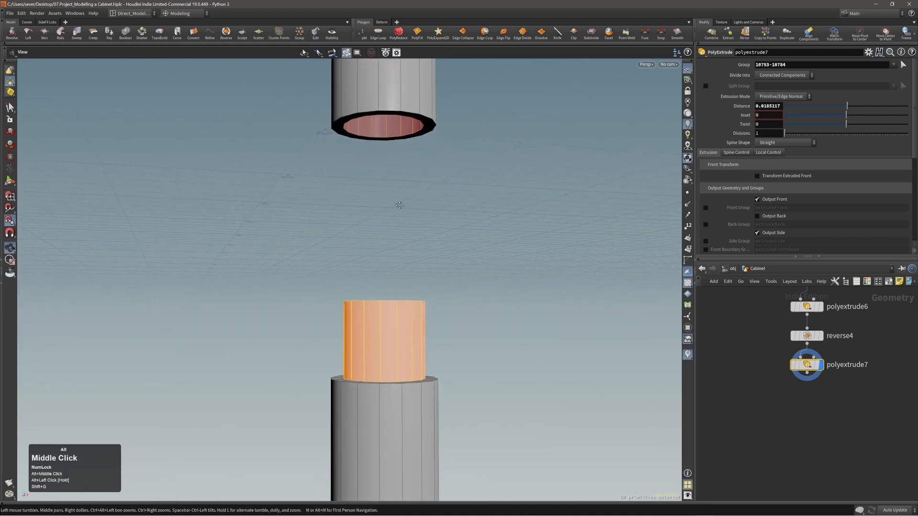
{"action": "key", "text": "2"}
{"action": "key", "text": "3"}
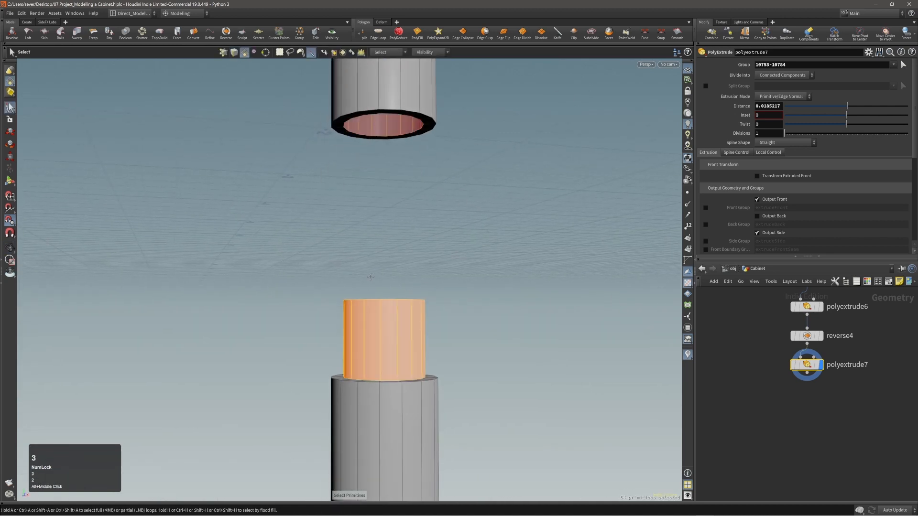
{"action": "left_click_drag", "start_coordinate": [301, 263], "coordinate": [449, 342], "text": "ctrl"}
{"action": "middle_click_drag", "start_coordinate": [385, 121], "coordinate": [395, 179], "text": "alt"}
{"action": "left_click_drag", "start_coordinate": [395, 178], "coordinate": [407, 130], "text": "alt"}
{"action": "middle_click_drag", "start_coordinate": [408, 130], "coordinate": [401, 166], "text": "alt"}
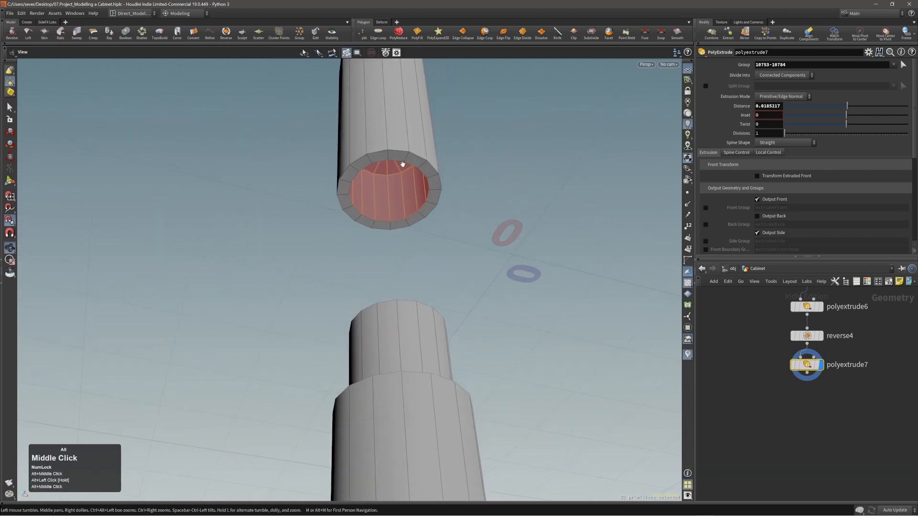
{"action": "left_click_drag", "start_coordinate": [402, 166], "coordinate": [397, 98], "text": "alt"}
{"action": "left_click", "coordinate": [231, 35]}
{"action": "left_click_drag", "start_coordinate": [404, 199], "coordinate": [467, 207], "text": "alt"}
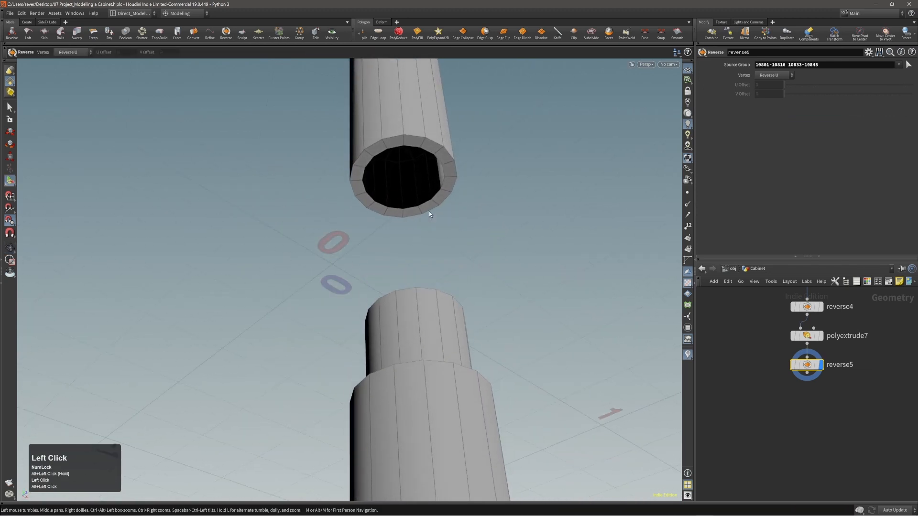
Step: Add a Normal node to all hinge faces, weighted by face area with a cusp angle of 43.6
{"action": "key", "text": "n"}
{"action": "key", "text": "Tab"}
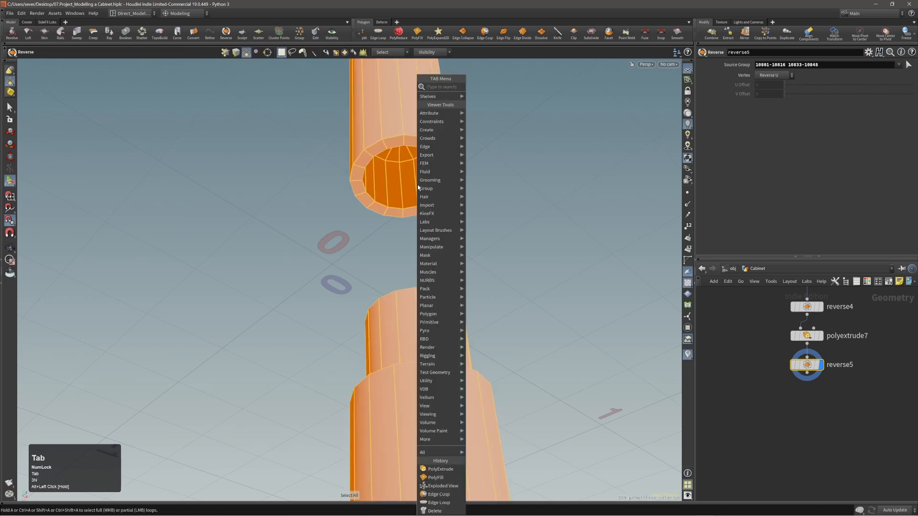
{"action": "type", "text": "nor"}
{"action": "key", "text": "shift+Return"}
{"action": "left_click_drag", "start_coordinate": [418, 184], "coordinate": [547, 219]}
{"action": "left_click", "coordinate": [782, 134]}
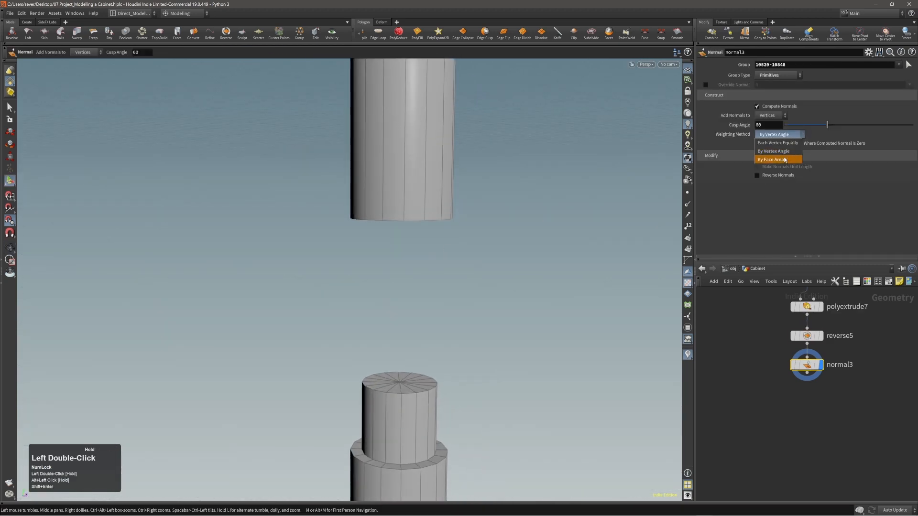
{"action": "left_click", "coordinate": [775, 154]}
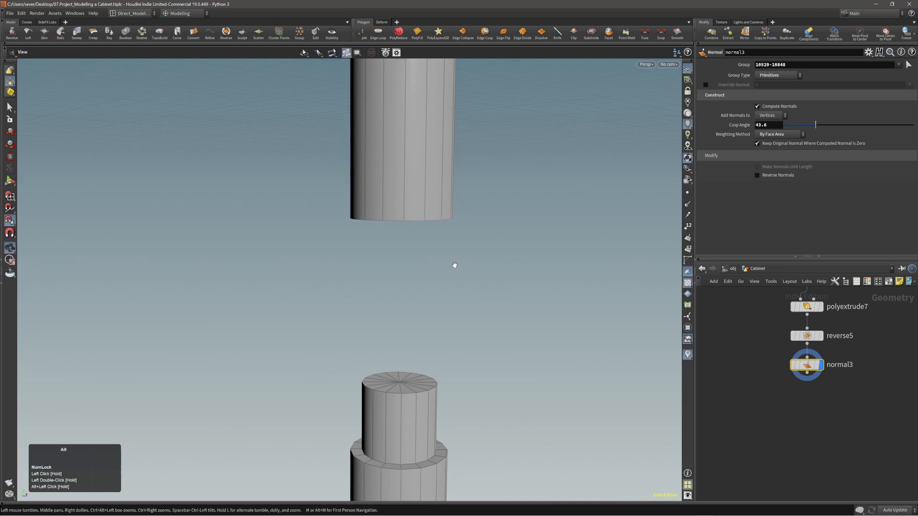
Step: Select the outer rim edge loops where the two hinge halves meet and bevel them with a distance of about 0.001
{"action": "middle_click_drag", "start_coordinate": [442, 373], "coordinate": [432, 268], "text": "alt"}
{"action": "left_click_drag", "start_coordinate": [433, 268], "coordinate": [383, 273], "text": "alt"}
{"action": "mouse_move", "coordinate": [383, 273]}
{"action": "right_mouse_down", "text": "alt"}
{"action": "mouse_move", "coordinate": [404, 262]}
{"action": "mouse_move", "coordinate": [378, 273]}
{"action": "right_mouse_up", "text": "alt"}
{"action": "left_click_drag", "start_coordinate": [378, 273], "coordinate": [381, 328], "text": "alt"}
{"action": "right_click_drag", "start_coordinate": [381, 328], "coordinate": [446, 326], "text": "alt"}
{"action": "right_click_drag", "start_coordinate": [429, 291], "coordinate": [410, 301], "text": "alt"}
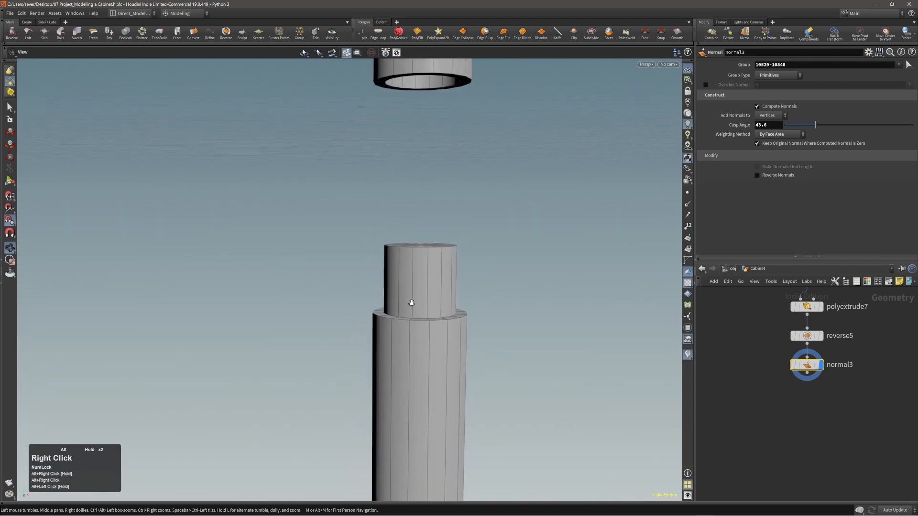
{"action": "key", "text": "2"}
{"action": "double_click", "coordinate": [435, 320]}
{"action": "middle_click_drag", "start_coordinate": [436, 285], "coordinate": [426, 364], "text": "alt"}
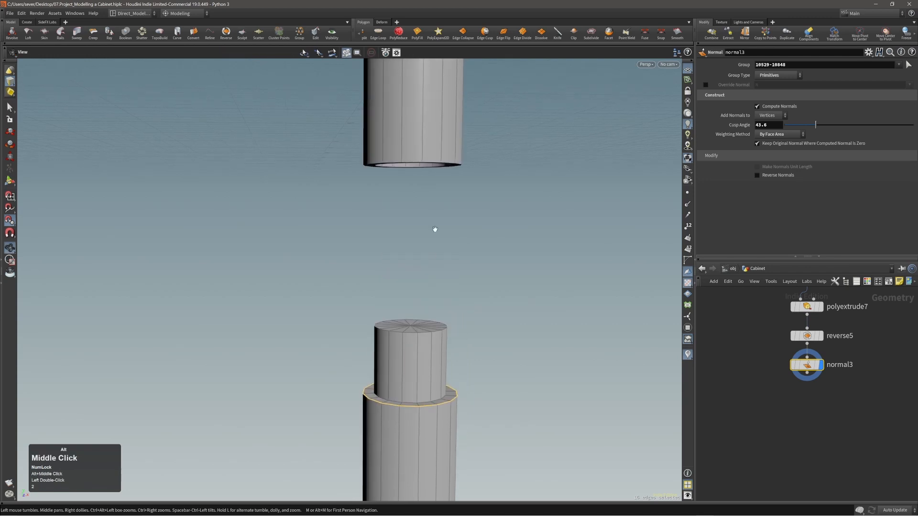
{"action": "left_click", "coordinate": [431, 163], "text": "shift"}
{"action": "left_click", "coordinate": [432, 163], "text": "shift"}
{"action": "left_click", "coordinate": [430, 157], "text": "alt+shift"}
{"action": "left_click_drag", "start_coordinate": [430, 157], "coordinate": [435, 162], "text": "alt"}
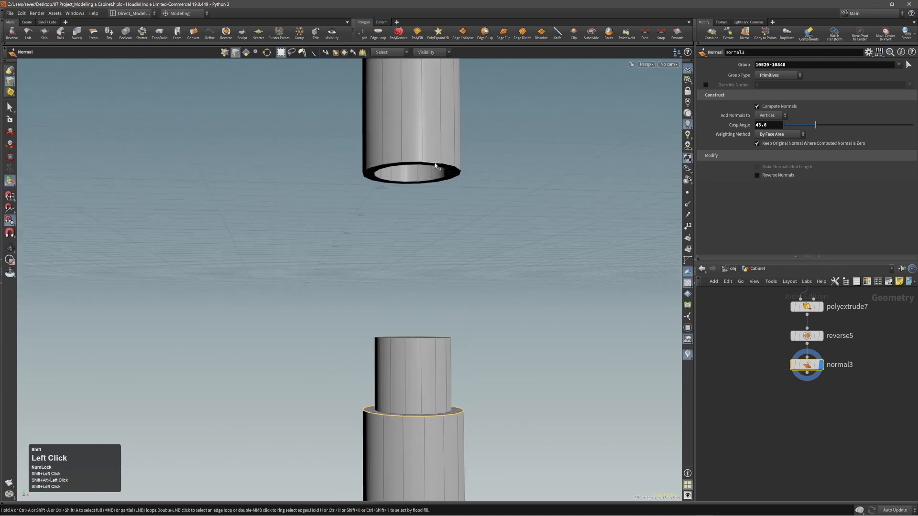
{"action": "double_click", "coordinate": [435, 166], "text": "shift"}
{"action": "key", "text": "c"}
{"action": "left_click", "coordinate": [441, 163]}
{"action": "left_click", "coordinate": [440, 147]}
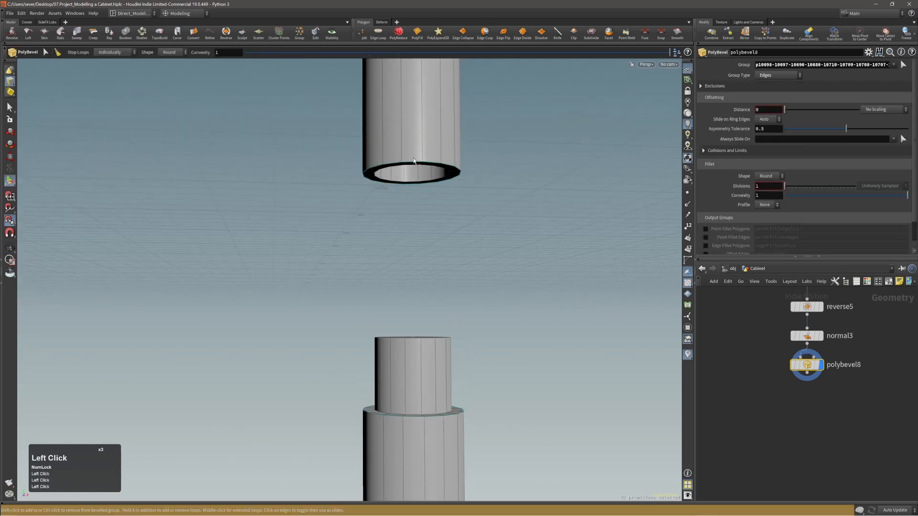
{"action": "left_click_drag", "start_coordinate": [412, 159], "coordinate": [416, 161]}
{"action": "key", "text": "x"}
Step: Examine the bevelled rims and overall shape of both hinge halves
{"action": "right_click_drag", "start_coordinate": [417, 165], "coordinate": [424, 266], "text": "alt"}
{"action": "left_click_drag", "start_coordinate": [424, 267], "coordinate": [387, 302], "text": "alt"}
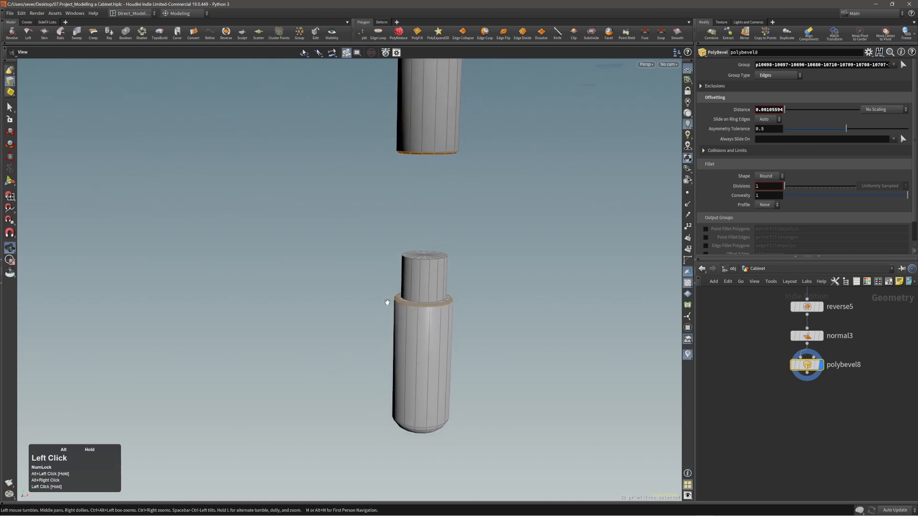
{"action": "left_click_drag", "start_coordinate": [428, 273], "coordinate": [428, 281], "text": "alt"}
{"action": "right_click_drag", "start_coordinate": [428, 281], "coordinate": [432, 258], "text": "alt"}
{"action": "middle_click_drag", "start_coordinate": [432, 258], "coordinate": [399, 280], "text": "alt"}
{"action": "left_click_drag", "start_coordinate": [399, 280], "coordinate": [378, 279], "text": "alt"}
{"action": "mouse_move", "coordinate": [394, 267]}
{"action": "right_mouse_down", "text": "alt"}
{"action": "mouse_move", "coordinate": [419, 272]}
{"action": "mouse_move", "coordinate": [389, 283]}
{"action": "right_mouse_up", "text": "alt"}
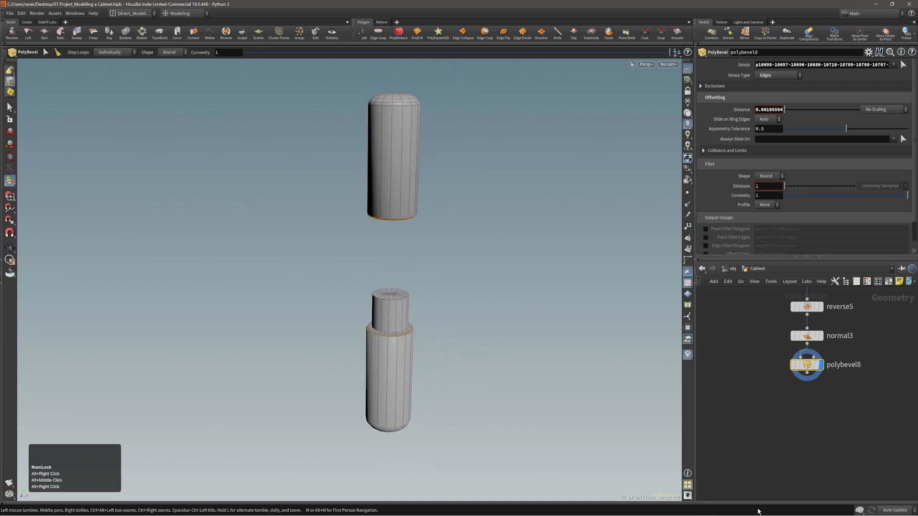
Step: List the network's nodes filtered by "expl" and bypass all three Exploded View nodes
{"action": "key", "text": "shift+t"}
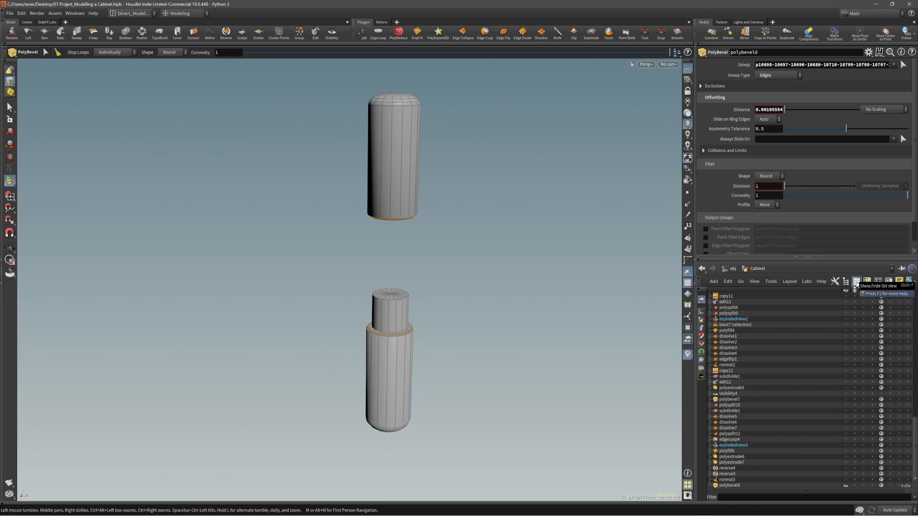
{"action": "left_click", "coordinate": [738, 497]}
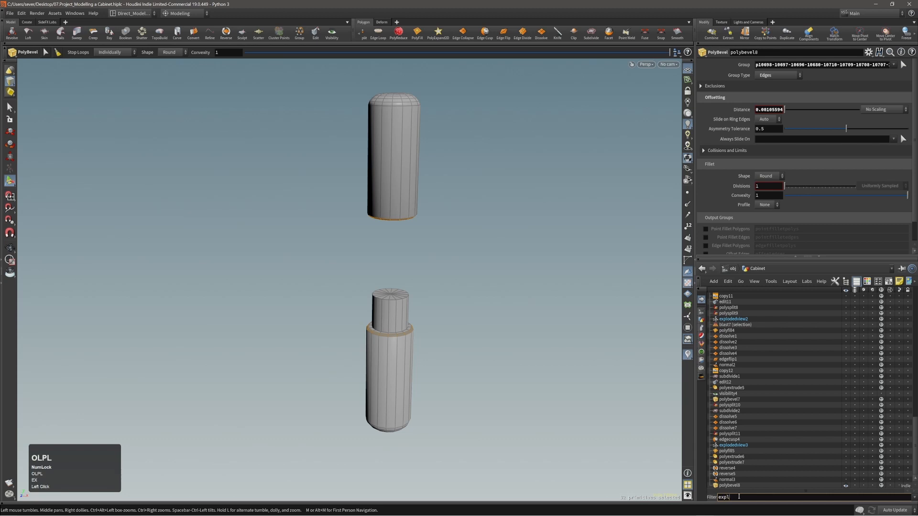
{"action": "key", "text": "Return"}
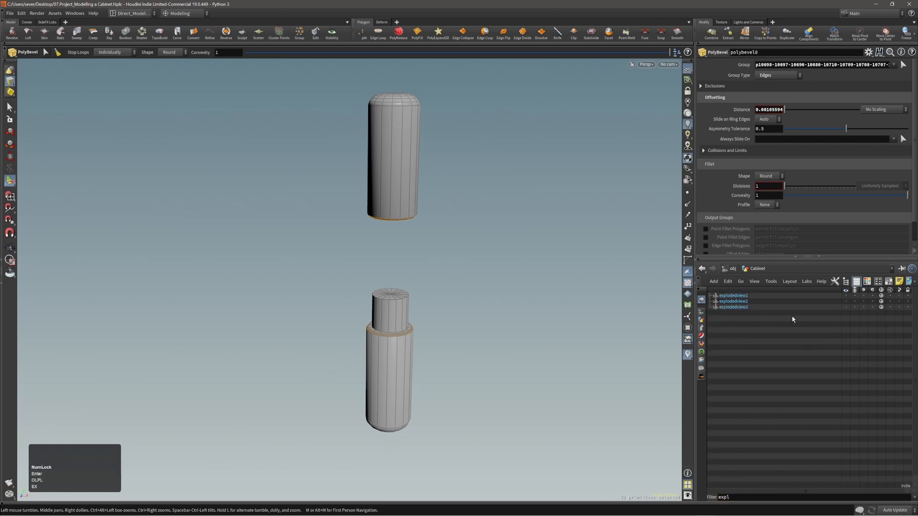
{"action": "left_click", "coordinate": [733, 307]}
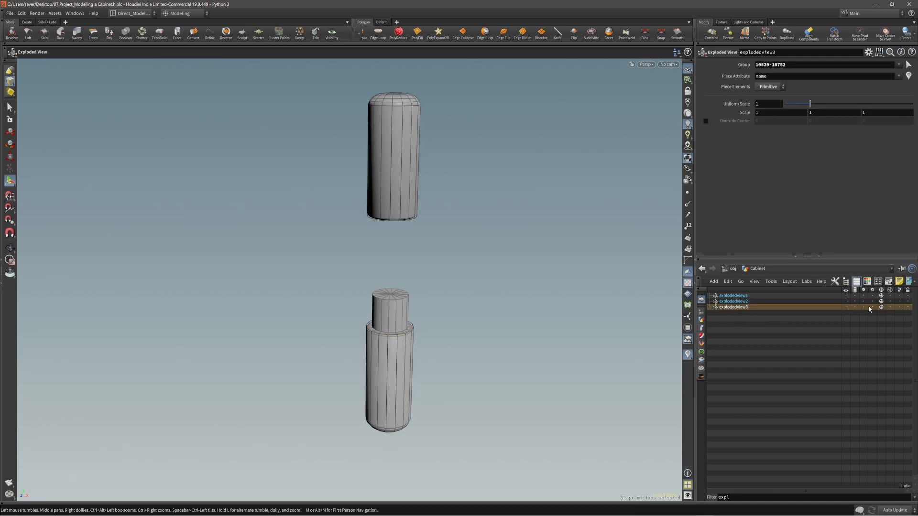
{"action": "double_click", "coordinate": [899, 308]}
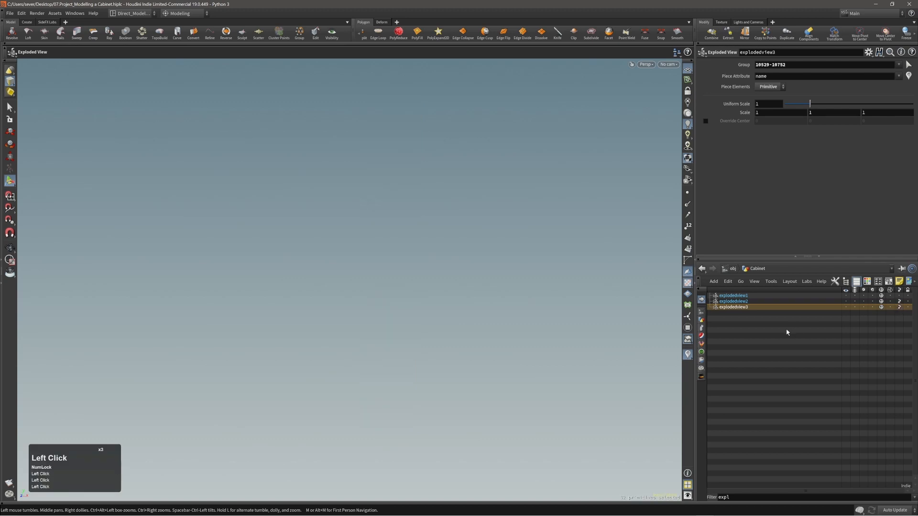
Step: Reset the view to the home plane and show all primitives of the cabinet again
{"action": "right_click_drag", "start_coordinate": [437, 264], "coordinate": [362, 289], "text": "alt"}
{"action": "key", "text": "space+h"}
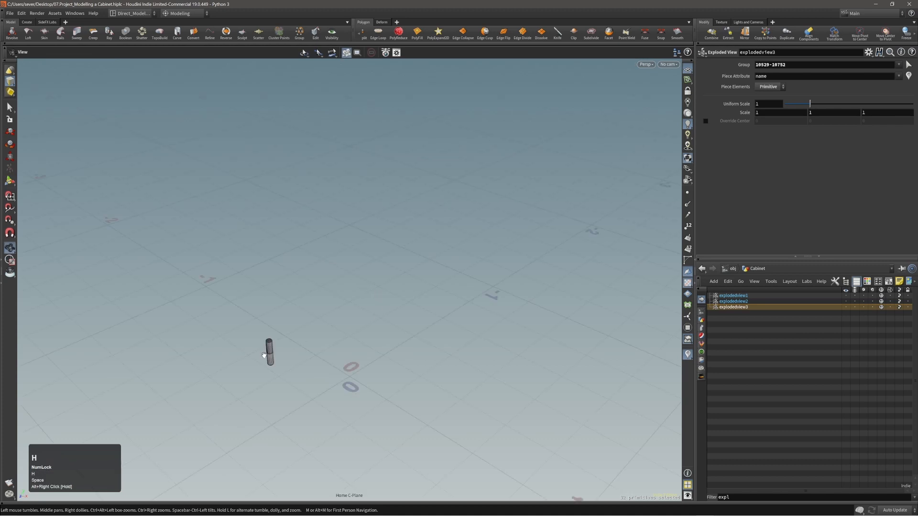
{"action": "key", "text": "s"}
{"action": "left_click", "coordinate": [431, 55]}
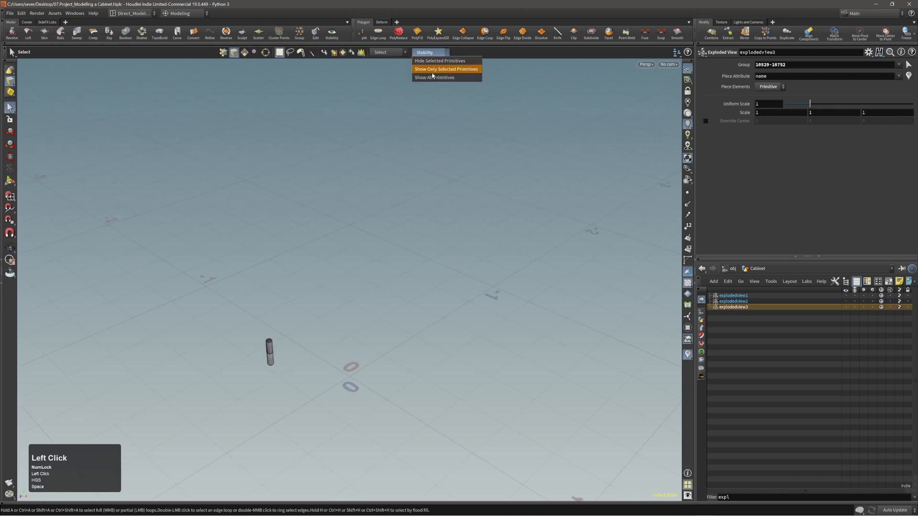
{"action": "left_click", "coordinate": [431, 79]}
Step: Examine how the reassembled hinge sits in the gap between the cabinet's side panel and the door's lower corner
{"action": "key", "text": "space"}
{"action": "left_click_drag", "start_coordinate": [239, 366], "coordinate": [277, 351]}
{"action": "right_click_drag", "start_coordinate": [277, 351], "coordinate": [330, 335]}
{"action": "middle_click_drag", "start_coordinate": [285, 358], "coordinate": [371, 320]}
{"action": "key", "text": "comma"}
{"action": "key", "text": "space"}
{"action": "right_click_drag", "start_coordinate": [346, 325], "coordinate": [492, 268]}
{"action": "left_click_drag", "start_coordinate": [359, 368], "coordinate": [406, 350]}
{"action": "right_click_drag", "start_coordinate": [406, 350], "coordinate": [365, 359]}
{"action": "middle_click_drag", "start_coordinate": [365, 359], "coordinate": [380, 350]}
{"action": "right_click_drag", "start_coordinate": [380, 350], "coordinate": [544, 320]}
{"action": "mouse_move", "coordinate": [414, 368]}
{"action": "left_mouse_down"}
{"action": "mouse_move", "coordinate": [375, 375]}
{"action": "mouse_move", "coordinate": [365, 367]}
{"action": "mouse_move", "coordinate": [399, 362]}
{"action": "left_mouse_up"}
{"action": "right_click_drag", "start_coordinate": [399, 362], "coordinate": [310, 396]}
{"action": "middle_click_drag", "start_coordinate": [421, 356], "coordinate": [312, 419]}
{"action": "right_click_drag", "start_coordinate": [312, 419], "coordinate": [348, 406]}
{"action": "middle_click_drag", "start_coordinate": [349, 406], "coordinate": [471, 351]}
{"action": "right_click_drag", "start_coordinate": [381, 379], "coordinate": [531, 326]}
{"action": "left_click_drag", "start_coordinate": [417, 352], "coordinate": [381, 360]}
{"action": "right_click_drag", "start_coordinate": [381, 360], "coordinate": [426, 346]}
{"action": "left_click_drag", "start_coordinate": [426, 346], "coordinate": [351, 369]}
{"action": "middle_click_drag", "start_coordinate": [390, 359], "coordinate": [415, 343]}
{"action": "left_click_drag", "start_coordinate": [414, 342], "coordinate": [355, 326]}
Step: Select both hinge halves, shift them about -0.008 along X against the side panel, and return to the node graph view
{"action": "key", "text": "3"}
{"action": "double_click", "coordinate": [345, 358]}
{"action": "left_click", "coordinate": [331, 335]}
{"action": "double_click", "coordinate": [332, 335]}
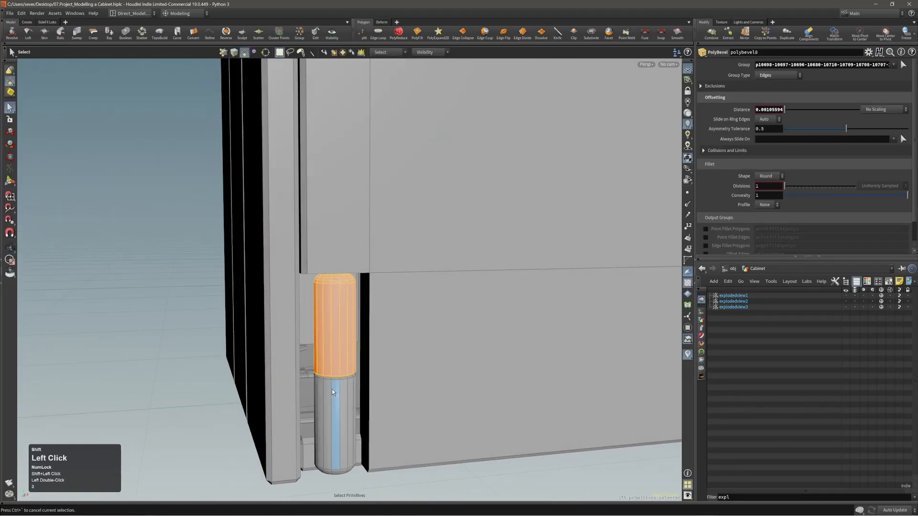
{"action": "double_click", "coordinate": [333, 391], "text": "shift"}
{"action": "key", "text": "e"}
{"action": "middle_click_drag", "start_coordinate": [445, 405], "coordinate": [432, 406]}
{"action": "key", "text": "shift+t"}
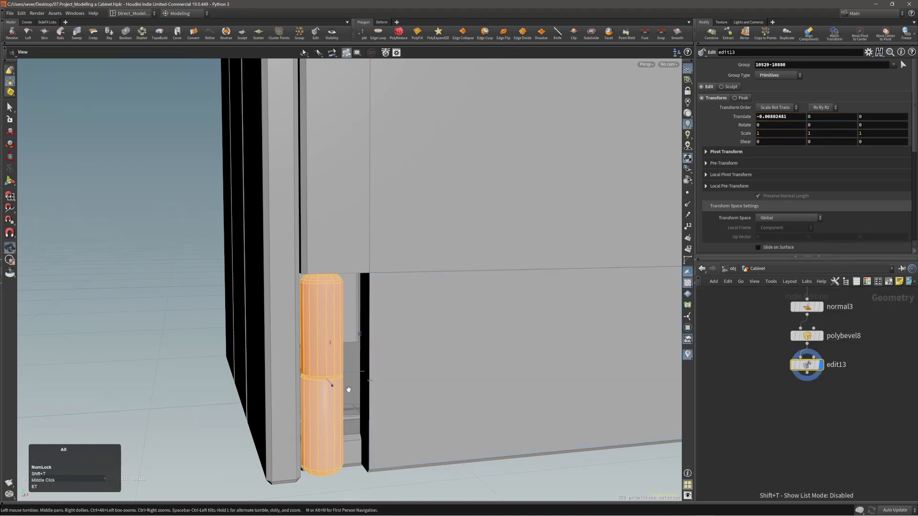
Step: Isolate the two hinge halves with a Visibility node that hides non-selected primitives, and display that node
{"action": "middle_click_drag", "start_coordinate": [349, 389], "coordinate": [371, 350], "text": "alt"}
{"action": "left_click_drag", "start_coordinate": [371, 350], "coordinate": [316, 353], "text": "alt"}
{"action": "mouse_move", "coordinate": [382, 372]}
{"action": "left_mouse_down", "text": "alt"}
{"action": "mouse_move", "coordinate": [358, 373]}
{"action": "mouse_move", "coordinate": [398, 381]}
{"action": "mouse_move", "coordinate": [389, 371]}
{"action": "left_mouse_up", "text": "alt"}
{"action": "key", "text": "s"}
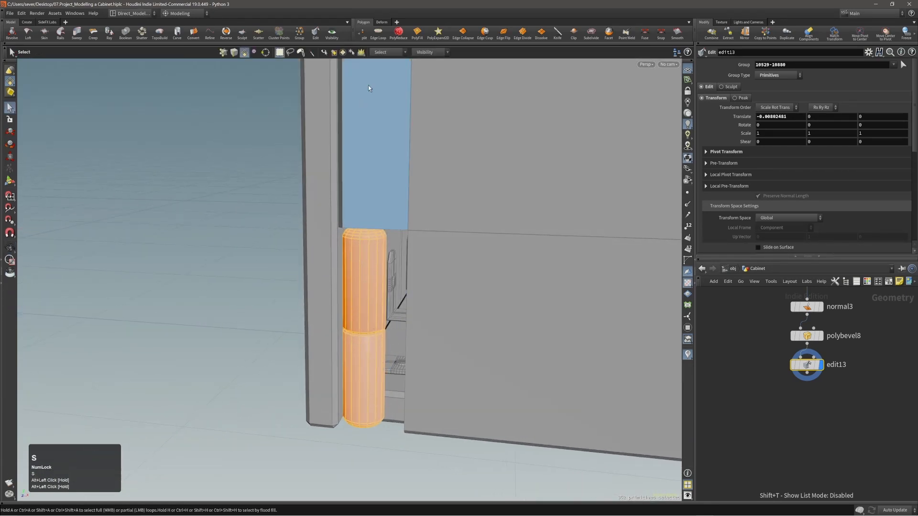
{"action": "left_click_drag", "start_coordinate": [423, 53], "coordinate": [432, 70]}
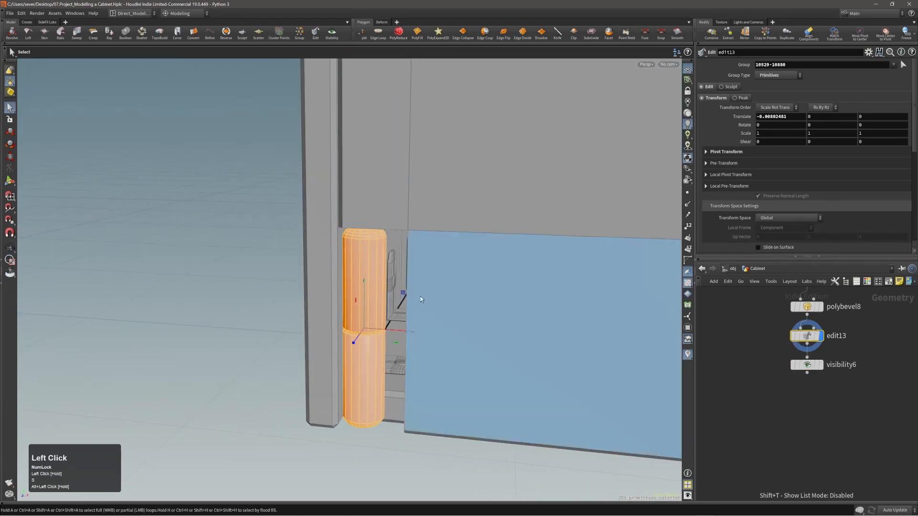
{"action": "left_click", "coordinate": [821, 365]}
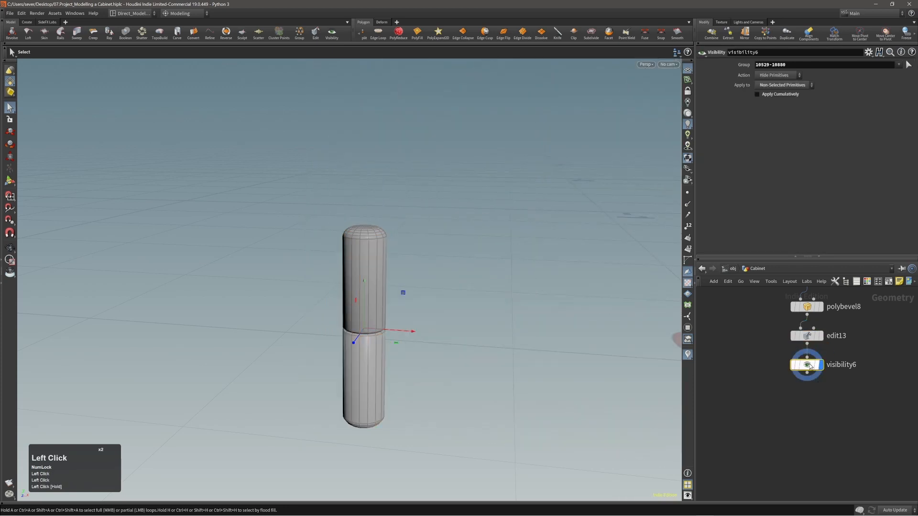
{"action": "left_click_drag", "start_coordinate": [354, 288], "coordinate": [293, 302], "text": "alt"}
{"action": "right_click_drag", "start_coordinate": [294, 301], "coordinate": [325, 300], "text": "alt"}
{"action": "key", "text": "alt+3"}
{"action": "left_click_drag", "start_coordinate": [386, 286], "coordinate": [389, 331], "text": "alt"}
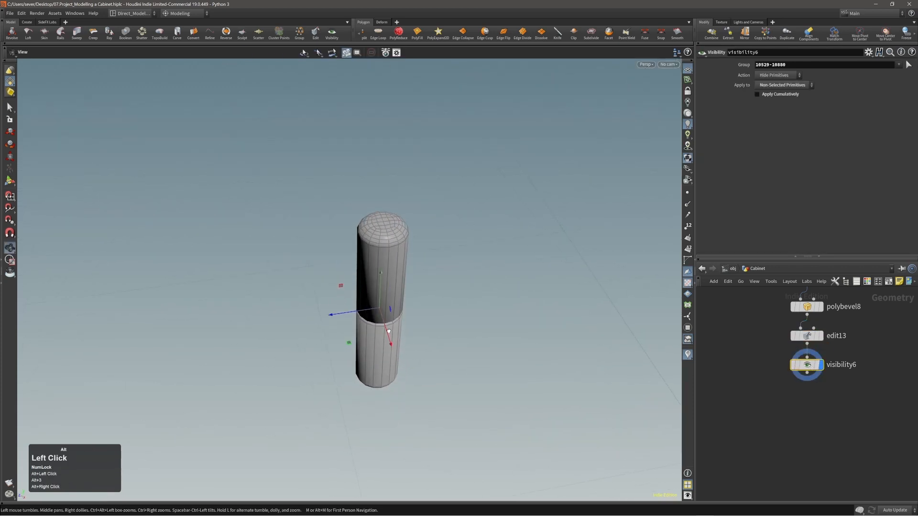
{"action": "key", "text": "s"}
{"action": "left_click", "coordinate": [390, 264]}
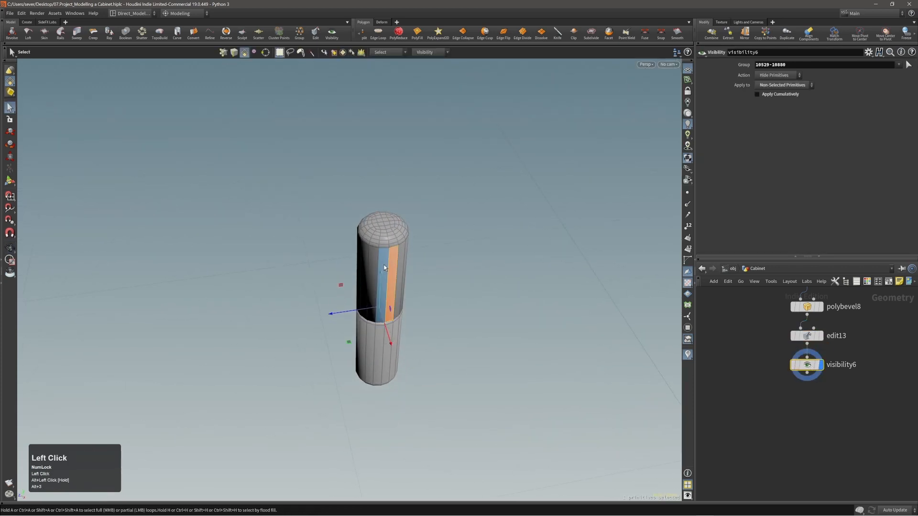
{"action": "key", "text": "Escape"}
{"action": "left_click_drag", "start_coordinate": [383, 274], "coordinate": [496, 250], "text": "alt"}
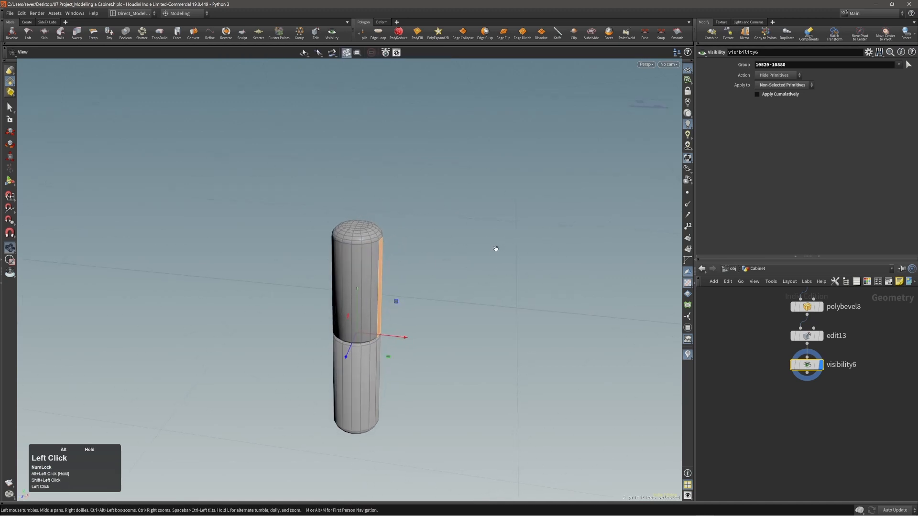
{"action": "key", "text": "s"}
{"action": "left_click_drag", "start_coordinate": [440, 270], "coordinate": [455, 293], "text": "alt"}
{"action": "middle_click_drag", "start_coordinate": [408, 287], "coordinate": [345, 294], "text": "alt"}
{"action": "left_click_drag", "start_coordinate": [345, 294], "coordinate": [314, 292], "text": "alt"}
{"action": "key", "text": "c"}
{"action": "left_click", "coordinate": [380, 269]}
{"action": "left_click", "coordinate": [388, 269]}
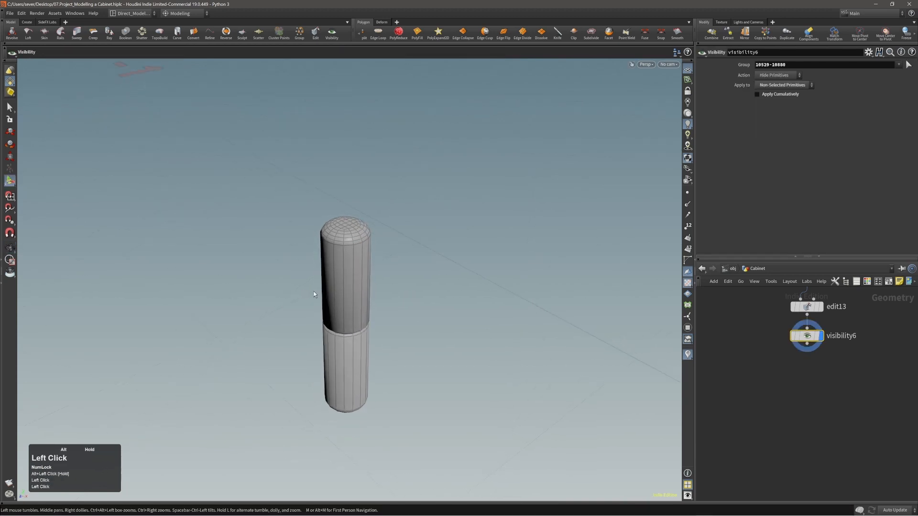
Step: Select two adjacent long side faces of the hinge's upper half and add a PolyExtrude to them
{"action": "left_click", "coordinate": [359, 285]}
{"action": "right_click_drag", "start_coordinate": [369, 282], "coordinate": [377, 271], "text": "alt"}
{"action": "key", "text": "s"}
{"action": "left_click", "coordinate": [366, 287]}
{"action": "left_click", "coordinate": [357, 291], "text": "shift"}
{"action": "key", "text": "c"}
{"action": "left_click", "coordinate": [352, 308]}
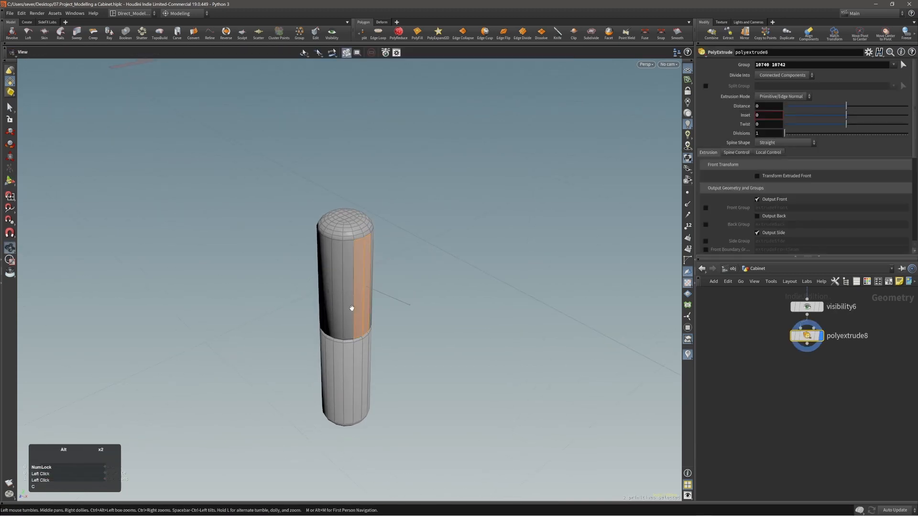
{"action": "left_click_drag", "start_coordinate": [351, 309], "coordinate": [374, 344], "text": "alt"}
{"action": "left_click_drag", "start_coordinate": [401, 291], "coordinate": [460, 335]}
{"action": "middle_click_drag", "start_coordinate": [435, 316], "coordinate": [384, 309], "text": "alt"}
{"action": "left_click_drag", "start_coordinate": [385, 309], "coordinate": [343, 301], "text": "alt"}
{"action": "key", "text": "ctrl+z"}
Step: Enable the extrusion's front transform and pull the two faces outward by about 0.0082 in local Z
{"action": "right_click_drag", "start_coordinate": [341, 300], "coordinate": [334, 298], "text": "ctrl+alt"}
{"action": "left_click_drag", "start_coordinate": [334, 299], "coordinate": [318, 254], "text": "alt"}
{"action": "right_click", "coordinate": [318, 254]}
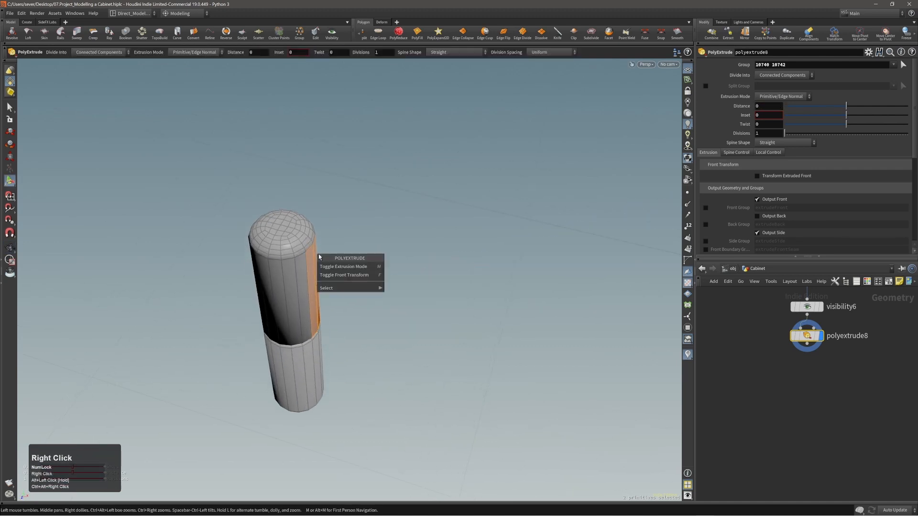
{"action": "left_click", "coordinate": [338, 276]}
{"action": "left_click_drag", "start_coordinate": [336, 292], "coordinate": [367, 288], "text": "alt"}
{"action": "left_click_drag", "start_coordinate": [367, 288], "coordinate": [336, 297], "text": "alt"}
Step: Flatten the extruded front by scaling it to about 0.0001 in Z, and reduce its outward translation to about 0.0032
{"action": "right_click_drag", "start_coordinate": [337, 296], "coordinate": [341, 243], "text": "alt"}
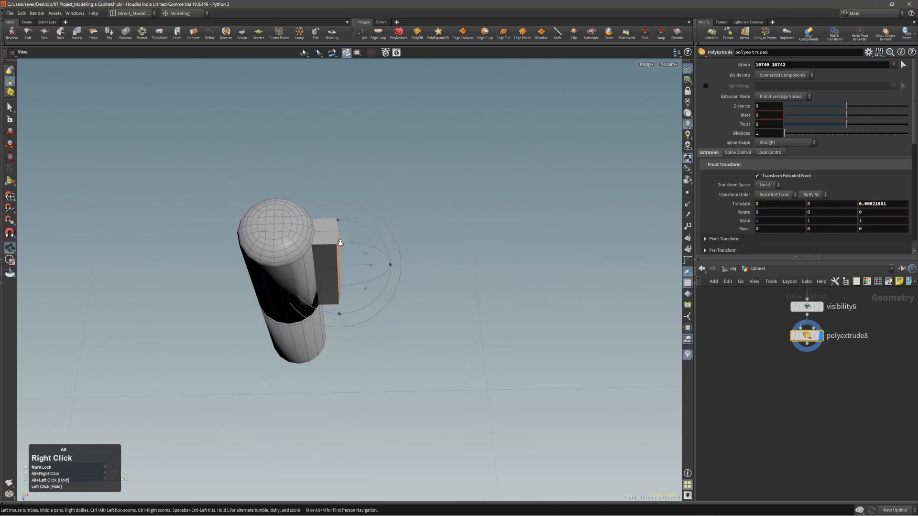
{"action": "left_click_drag", "start_coordinate": [340, 243], "coordinate": [334, 269], "text": "alt"}
{"action": "middle_click_drag", "start_coordinate": [334, 269], "coordinate": [344, 308], "text": "alt"}
{"action": "left_click_drag", "start_coordinate": [344, 307], "coordinate": [348, 325], "text": "alt"}
{"action": "key", "text": "e"}
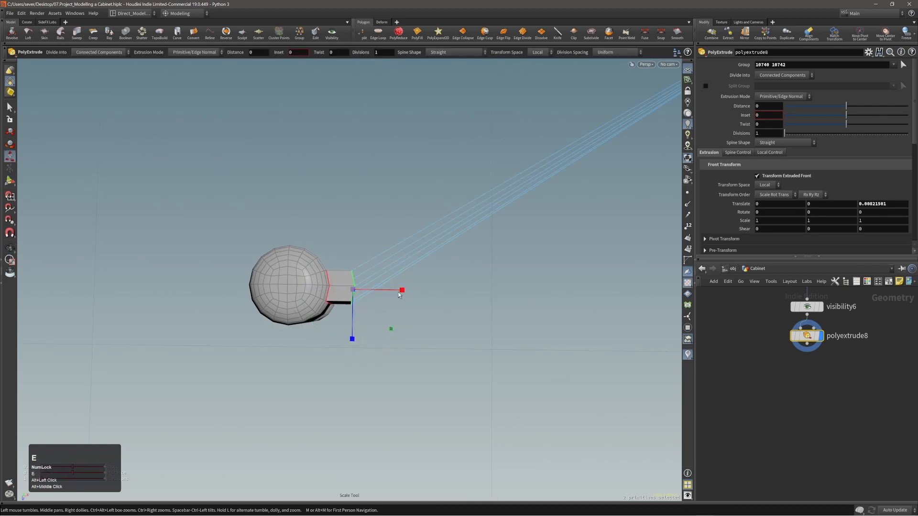
{"action": "left_click_drag", "start_coordinate": [400, 291], "coordinate": [390, 322]}
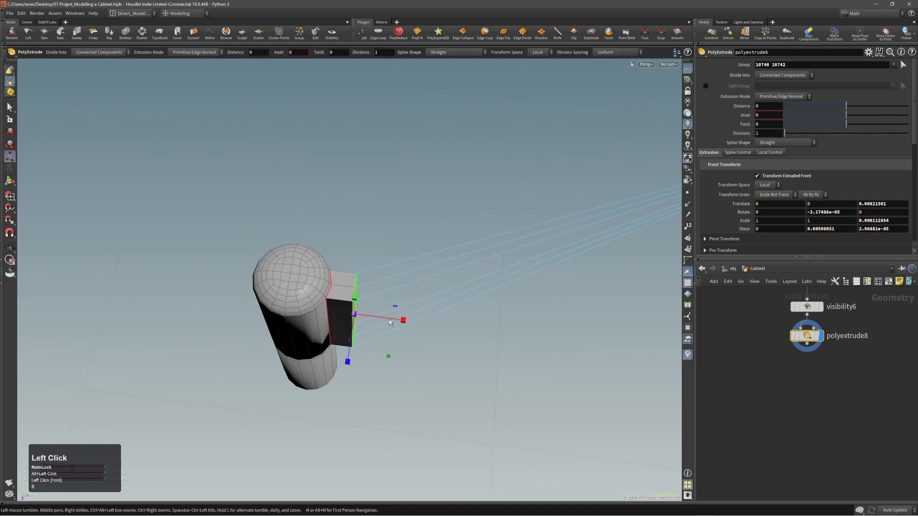
{"action": "key", "text": "t"}
{"action": "middle_click_drag", "start_coordinate": [460, 358], "coordinate": [449, 357]}
Step: Narrow the extruded front to a Y scale of about 0.54
{"action": "right_click_drag", "start_coordinate": [383, 316], "coordinate": [331, 286], "text": "alt"}
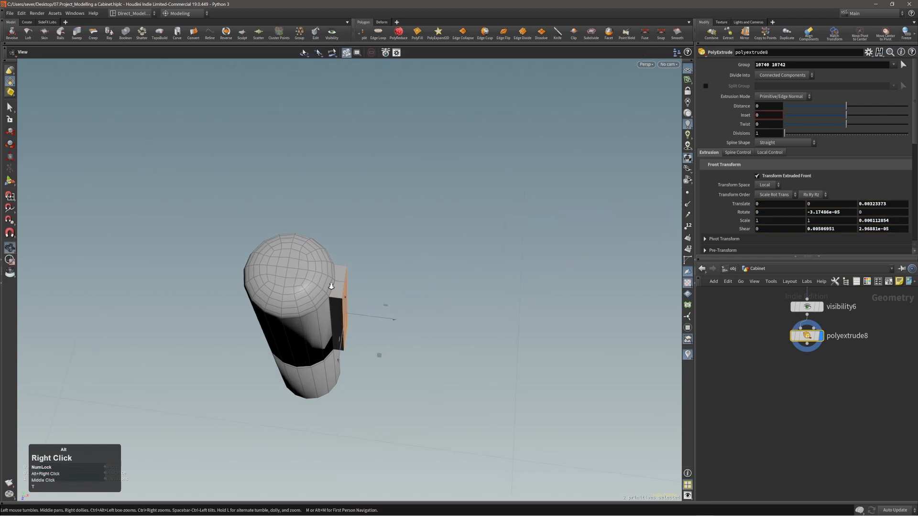
{"action": "left_click_drag", "start_coordinate": [330, 286], "coordinate": [271, 298], "text": "alt"}
{"action": "key", "text": "e"}
{"action": "left_click_drag", "start_coordinate": [319, 364], "coordinate": [338, 349]}
{"action": "left_click_drag", "start_coordinate": [337, 348], "coordinate": [341, 317], "text": "alt"}
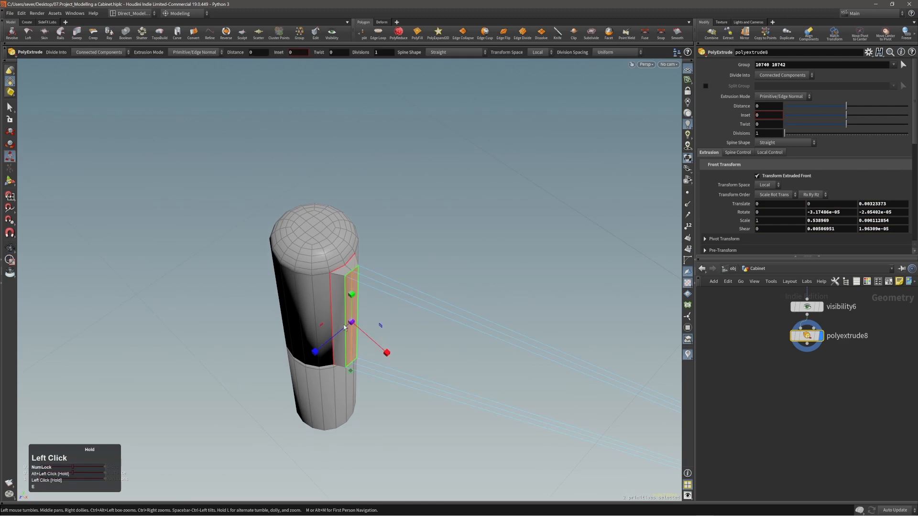
{"action": "middle_click_drag", "start_coordinate": [341, 318], "coordinate": [338, 297], "text": "alt"}
{"action": "left_click_drag", "start_coordinate": [339, 297], "coordinate": [345, 269], "text": "alt"}
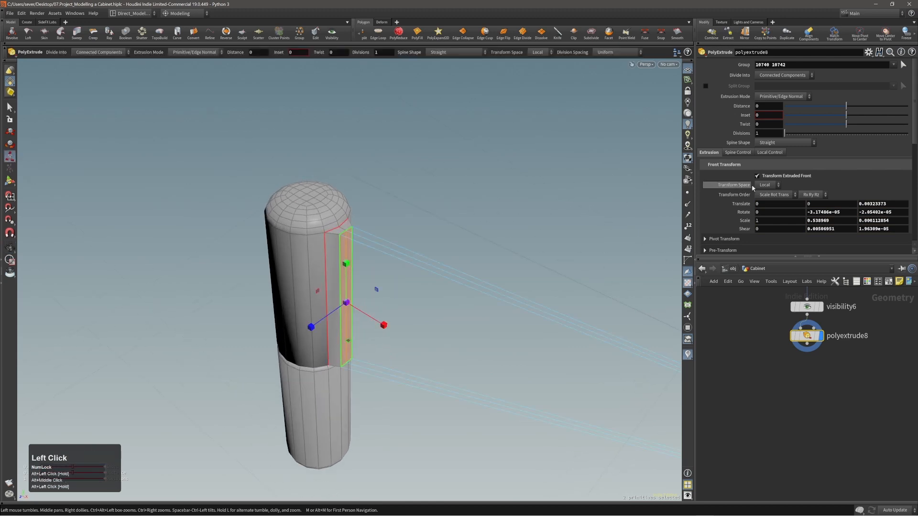
{"action": "middle_click_drag", "start_coordinate": [351, 305], "coordinate": [350, 288], "text": "alt"}
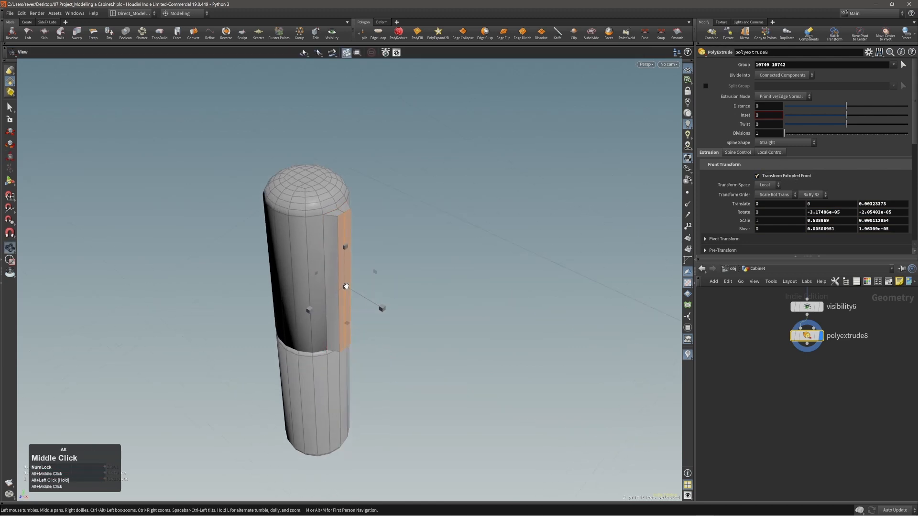
{"action": "left_click_drag", "start_coordinate": [350, 289], "coordinate": [397, 249], "text": "alt"}
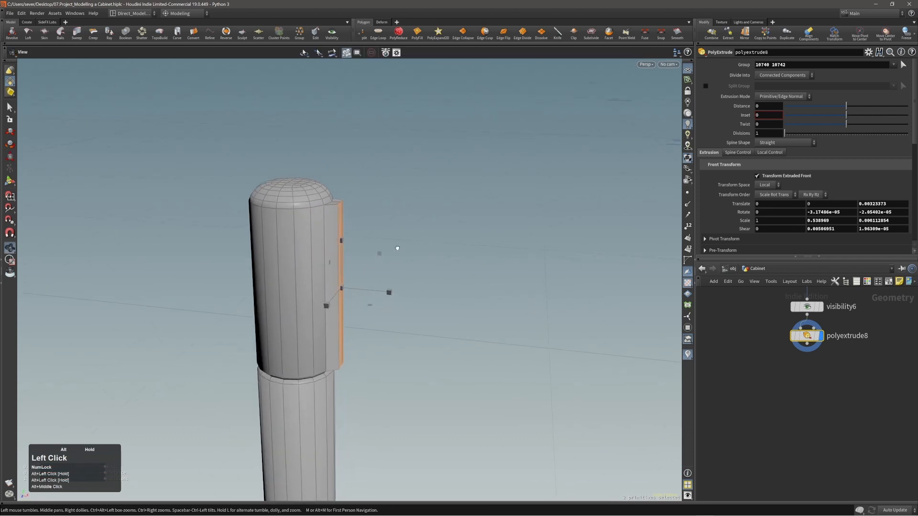
Step: Extrude the narrowed front again into a flat mounting plate on the upper hinge half and delete two of its faces
{"action": "middle_click_drag", "start_coordinate": [330, 290], "coordinate": [314, 255], "text": "alt"}
{"action": "left_click_drag", "start_coordinate": [313, 255], "coordinate": [313, 254], "text": "alt"}
{"action": "key", "text": "q"}
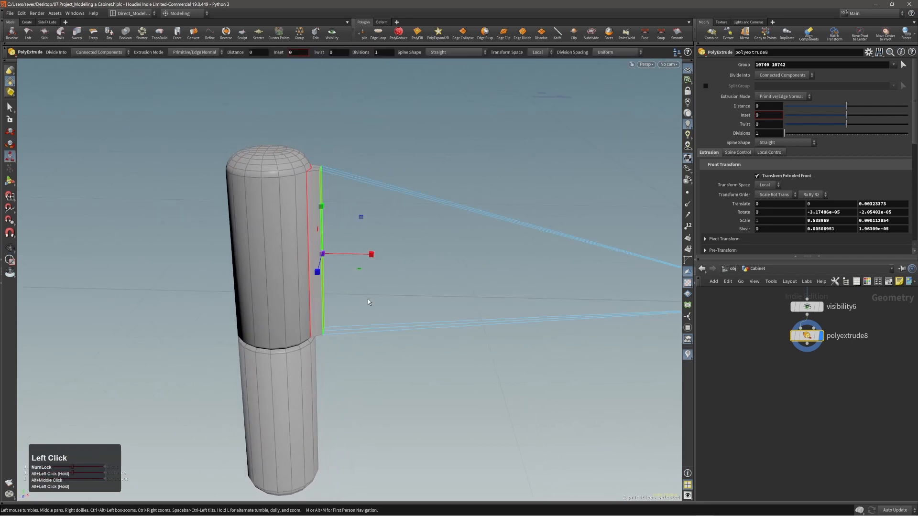
{"action": "left_click_drag", "start_coordinate": [361, 276], "coordinate": [501, 288]}
{"action": "key", "text": "alt+grave"}
{"action": "right_click_drag", "start_coordinate": [453, 291], "coordinate": [399, 260], "text": "alt"}
{"action": "left_click_drag", "start_coordinate": [399, 261], "coordinate": [148, 269], "text": "alt"}
{"action": "middle_click_drag", "start_coordinate": [392, 306], "coordinate": [231, 271], "text": "alt"}
{"action": "left_click_drag", "start_coordinate": [231, 272], "coordinate": [225, 291], "text": "alt"}
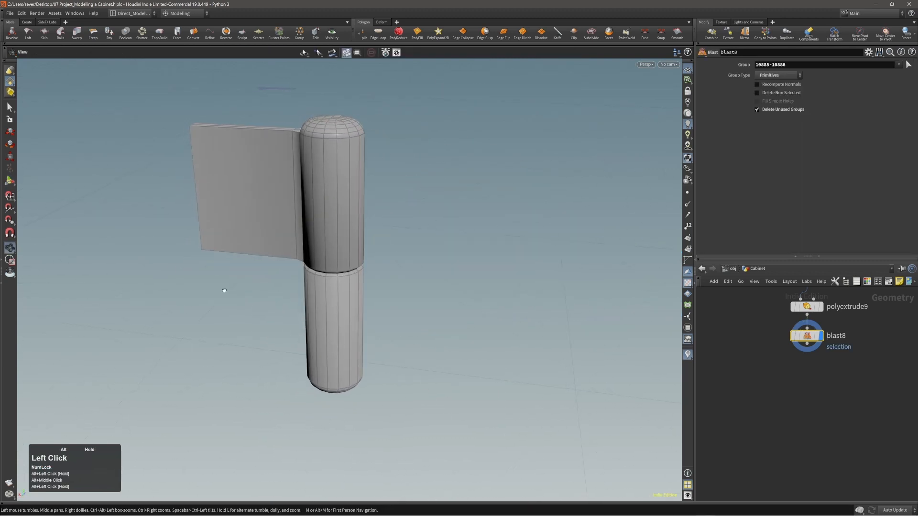
Step: Select two adjacent long side faces of the hinge's lower half and add a PolyExtrude to them
{"action": "left_click", "coordinate": [362, 290]}
{"action": "left_click_drag", "start_coordinate": [363, 289], "coordinate": [383, 328], "text": "alt"}
{"action": "middle_click_drag", "start_coordinate": [381, 328], "coordinate": [375, 304], "text": "alt"}
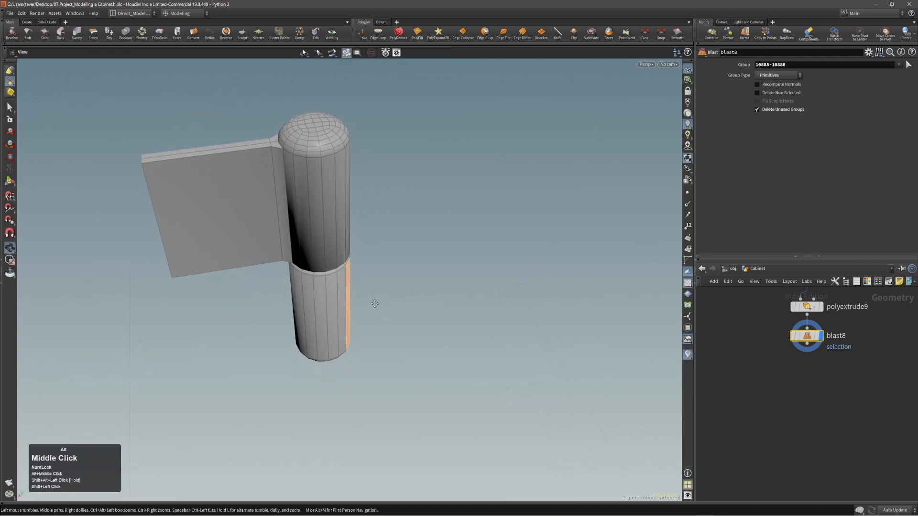
{"action": "left_click", "coordinate": [383, 302]}
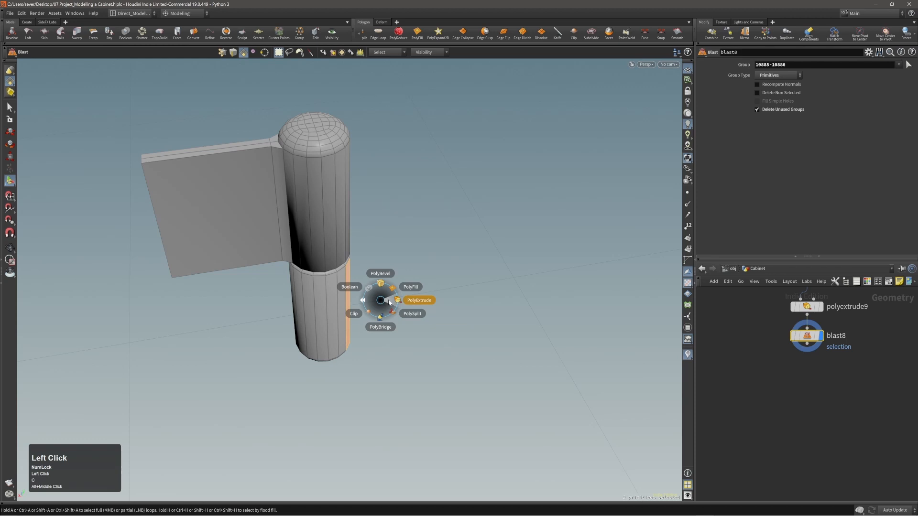
{"action": "left_click", "coordinate": [390, 303]}
{"action": "left_click_drag", "start_coordinate": [386, 308], "coordinate": [333, 320], "text": "alt"}
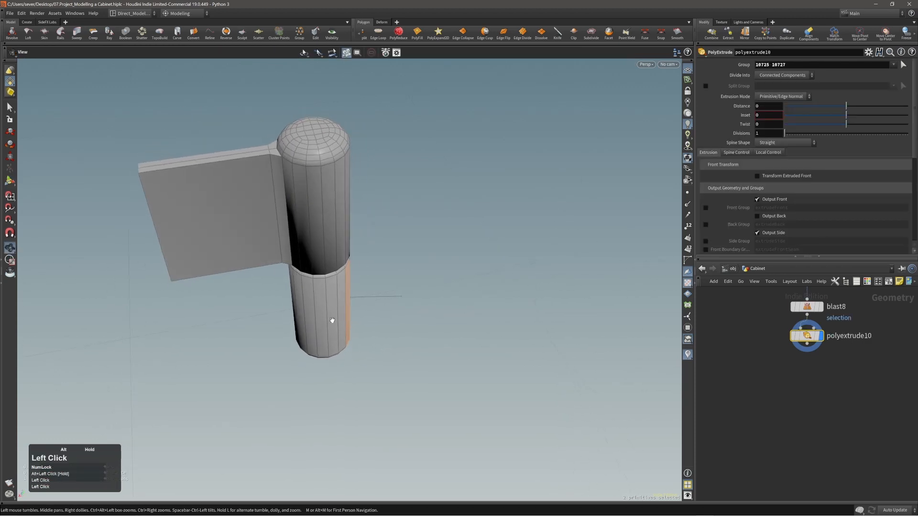
Step: Enable the extrusion's front transform and pull the two faces out by about 0.020 in local Y and 0.008 in Z
{"action": "left_click", "coordinate": [758, 176]}
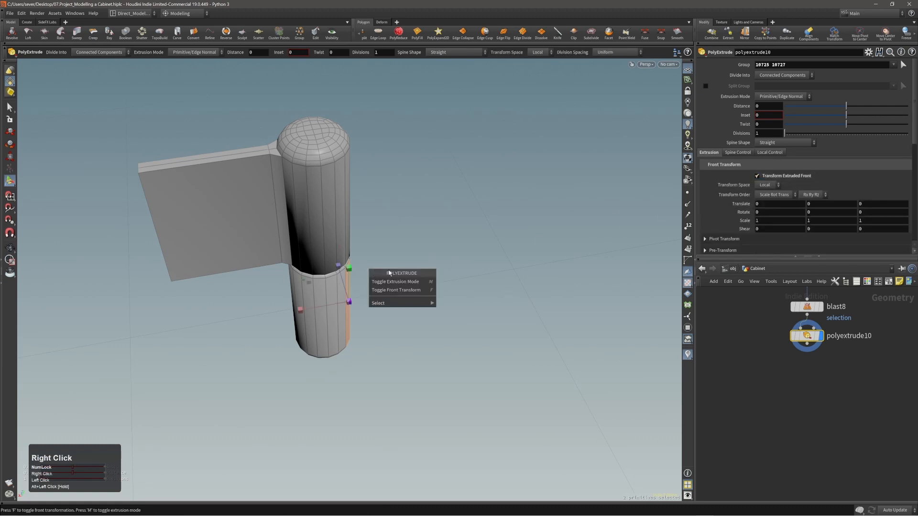
{"action": "left_click", "coordinate": [430, 342]}
{"action": "left_click_drag", "start_coordinate": [338, 281], "coordinate": [387, 308], "text": "alt"}
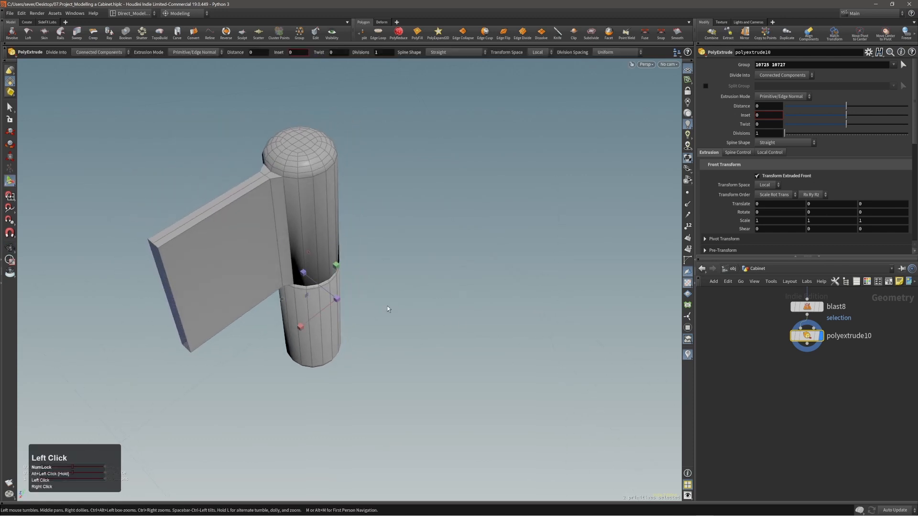
{"action": "middle_click_drag", "start_coordinate": [365, 320], "coordinate": [400, 343]}
{"action": "left_click_drag", "start_coordinate": [400, 343], "coordinate": [334, 349], "text": "alt"}
{"action": "left_click_drag", "start_coordinate": [362, 319], "coordinate": [356, 297], "text": "alt"}
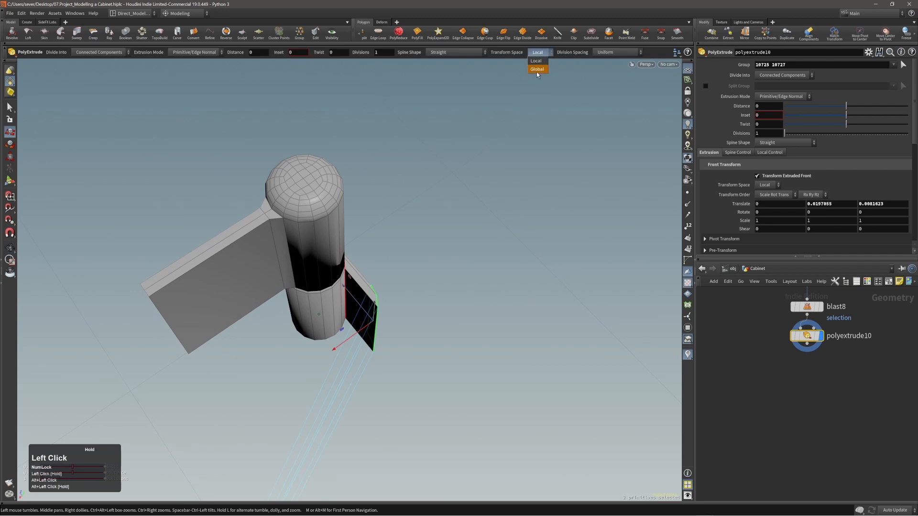
{"action": "left_click", "coordinate": [536, 69]}
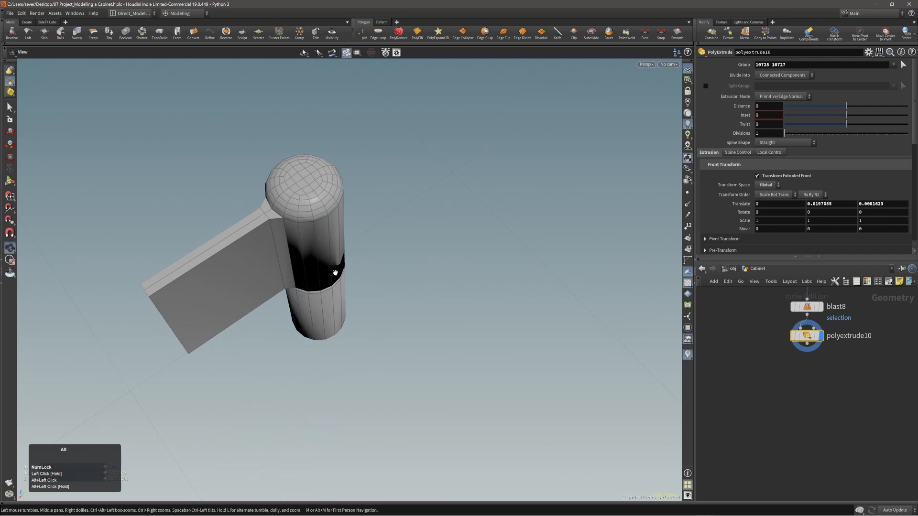
{"action": "left_click_drag", "start_coordinate": [521, 100], "coordinate": [228, 195], "text": "alt"}
{"action": "key", "text": "ctrl+z"}
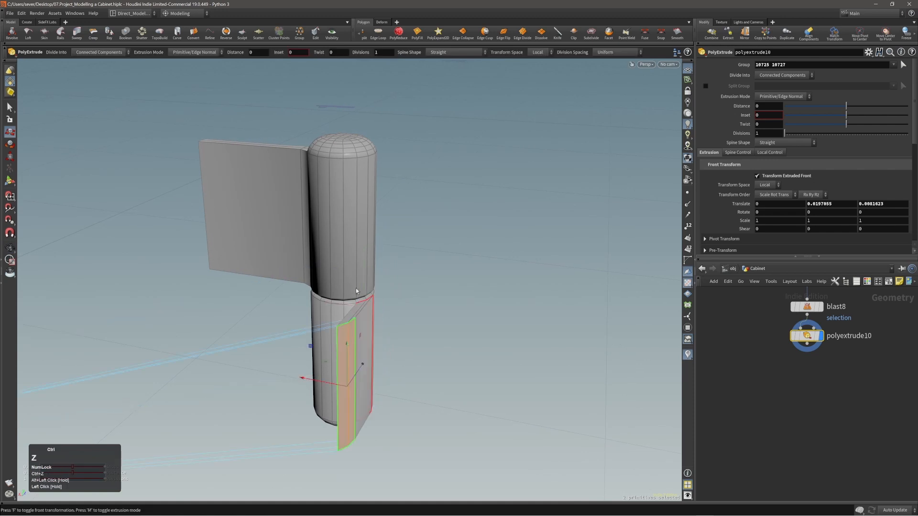
Step: Shape the extruded front into a thin plate: translate about 0.050 Y, 0.021 Z, rotate about -67° X, scale about 0.38 Y, 0.006 Z
{"action": "left_click_drag", "start_coordinate": [358, 292], "coordinate": [417, 314], "text": "alt"}
{"action": "middle_click_drag", "start_coordinate": [417, 313], "coordinate": [411, 264], "text": "alt"}
{"action": "left_click_drag", "start_coordinate": [411, 265], "coordinate": [402, 308], "text": "alt"}
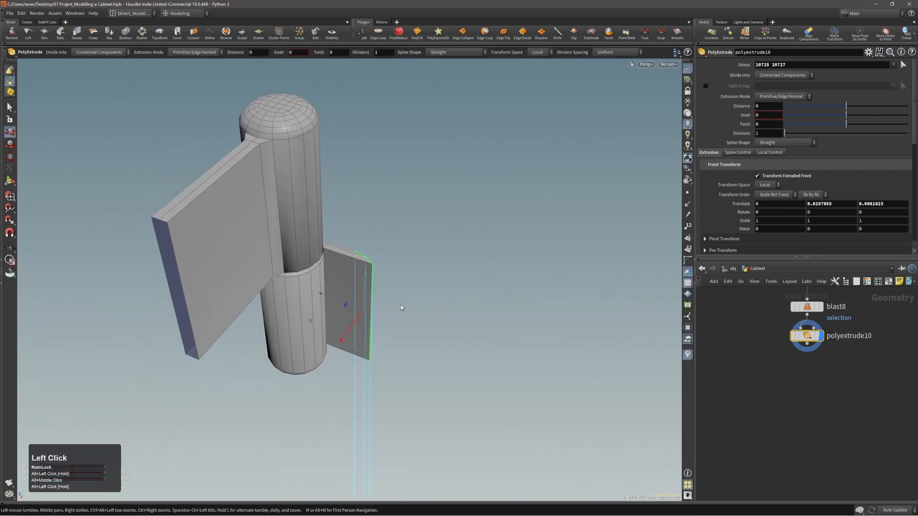
{"action": "left_click_drag", "start_coordinate": [324, 298], "coordinate": [385, 260]}
{"action": "key", "text": "t"}
{"action": "middle_click_drag", "start_coordinate": [434, 321], "coordinate": [516, 330]}
{"action": "left_click_drag", "start_coordinate": [465, 298], "coordinate": [444, 324], "text": "alt"}
{"action": "key", "text": "alt+e"}
{"action": "left_click_drag", "start_coordinate": [411, 290], "coordinate": [345, 275], "text": "alt"}
{"action": "right_click_drag", "start_coordinate": [351, 273], "coordinate": [335, 259], "text": "alt"}
{"action": "left_click_drag", "start_coordinate": [330, 272], "coordinate": [382, 275], "text": "alt"}
{"action": "right_click_drag", "start_coordinate": [382, 276], "coordinate": [435, 284], "text": "alt"}
Step: Duplicate the lower plate's broad face and scale the copy to about 0.37 in Y and Z
{"action": "left_click", "coordinate": [398, 301]}
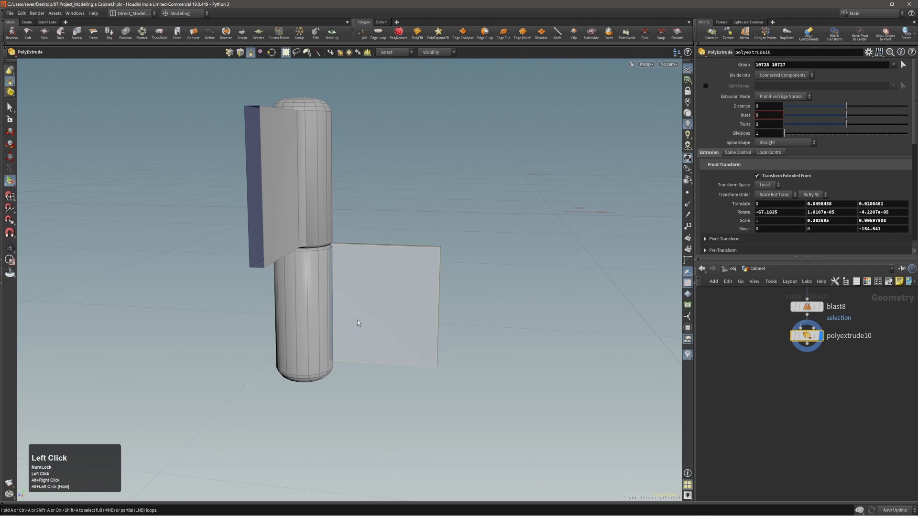
{"action": "right_click_drag", "start_coordinate": [358, 324], "coordinate": [416, 272], "text": "alt"}
{"action": "left_click_drag", "start_coordinate": [416, 273], "coordinate": [390, 292], "text": "alt"}
{"action": "key", "text": "c"}
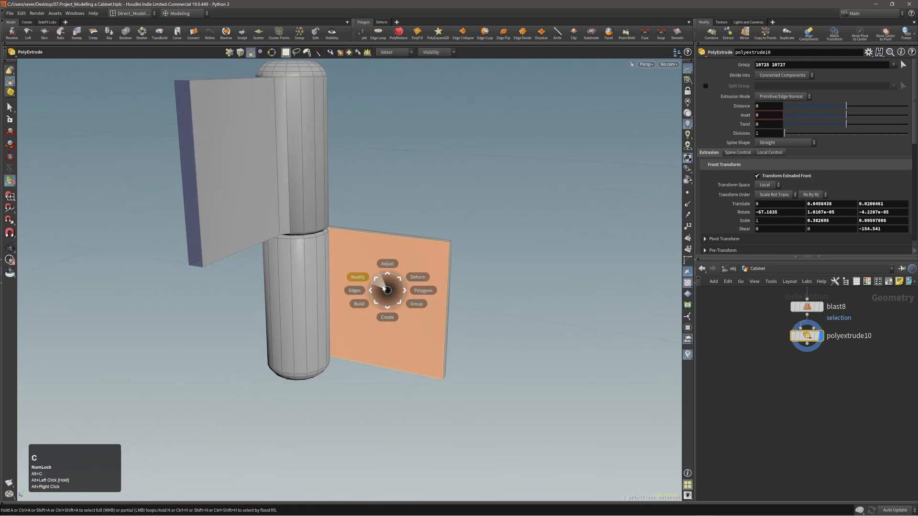
{"action": "left_click", "coordinate": [384, 288]}
{"action": "right_click_drag", "start_coordinate": [378, 284], "coordinate": [414, 279], "text": "alt"}
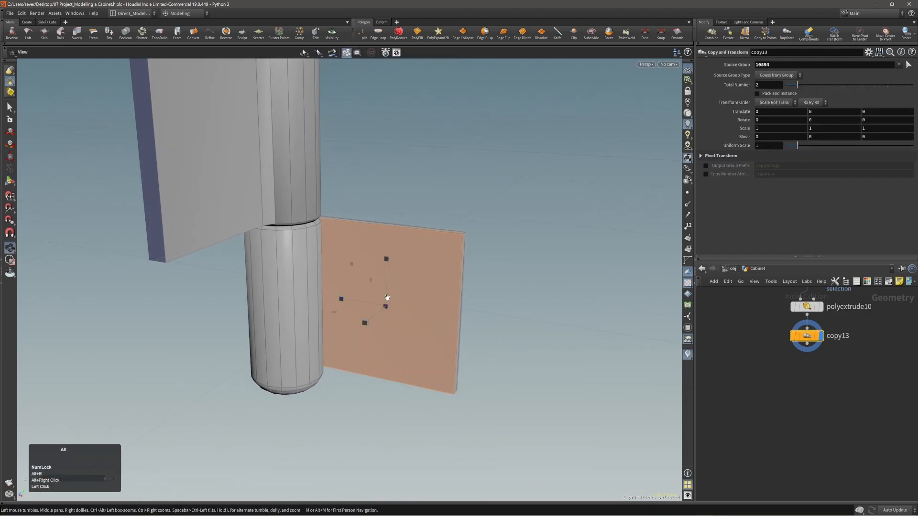
{"action": "mouse_move", "coordinate": [387, 297]}
{"action": "left_mouse_down", "text": "alt"}
{"action": "mouse_move", "coordinate": [349, 267]}
{"action": "mouse_move", "coordinate": [374, 291]}
{"action": "left_mouse_up", "text": "alt"}
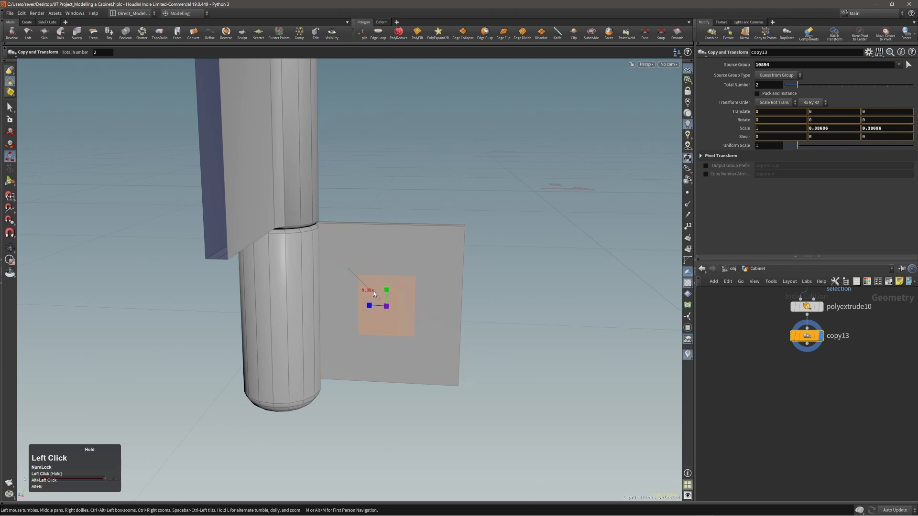
Step: Subdivide the small duplicated face and set its point attributes to Sharpen Edges Boundaries to round it
{"action": "key", "text": "c"}
{"action": "left_click", "coordinate": [369, 287]}
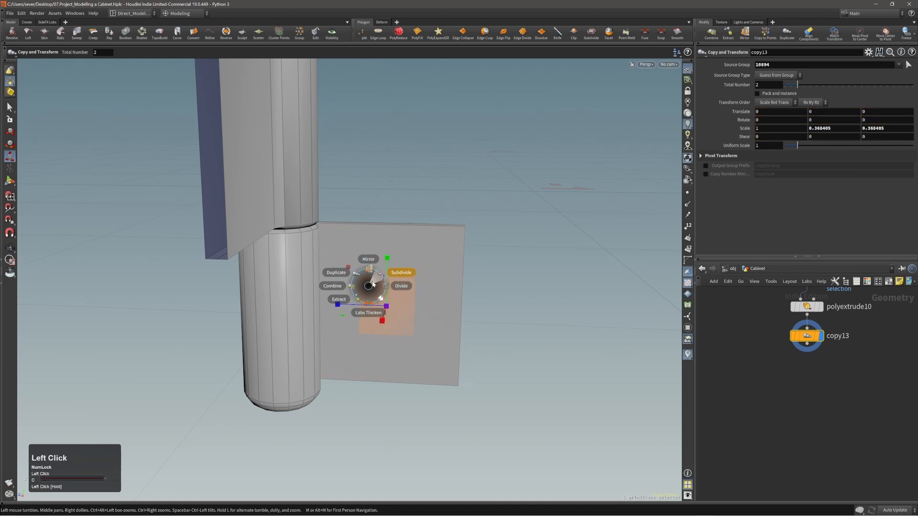
{"action": "left_click", "coordinate": [373, 284]}
{"action": "right_click_drag", "start_coordinate": [377, 292], "coordinate": [614, 213], "text": "alt"}
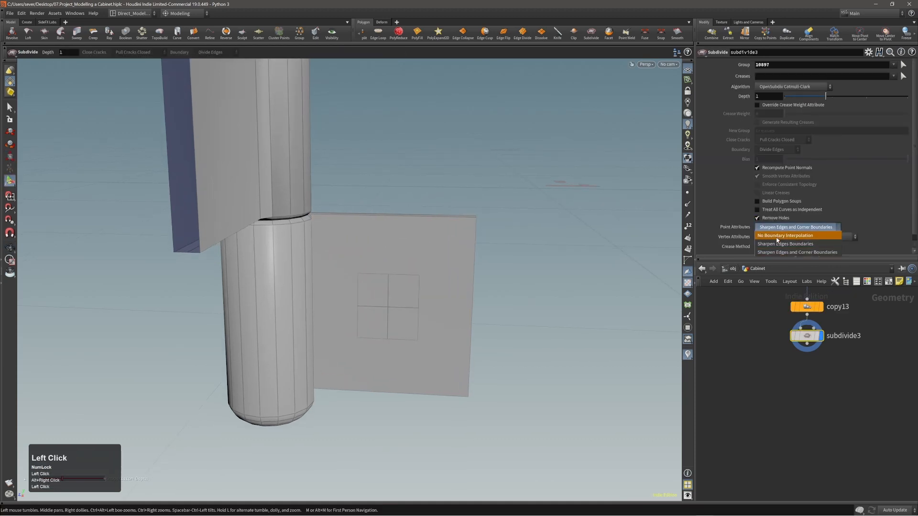
{"action": "right_click_drag", "start_coordinate": [411, 287], "coordinate": [401, 297], "text": "alt"}
Step: Select the rounded shape's four faces and extrude them about 0.0033 out from the lower plate
{"action": "key", "text": "s"}
{"action": "left_click", "coordinate": [397, 298]}
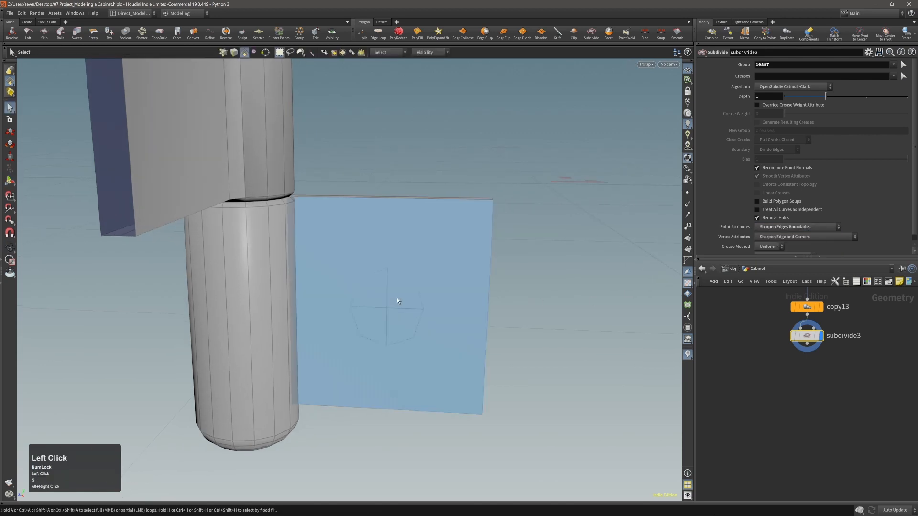
{"action": "left_click", "coordinate": [399, 314]}
{"action": "left_click", "coordinate": [383, 318], "text": "shift"}
{"action": "double_click", "coordinate": [383, 319], "text": "shift"}
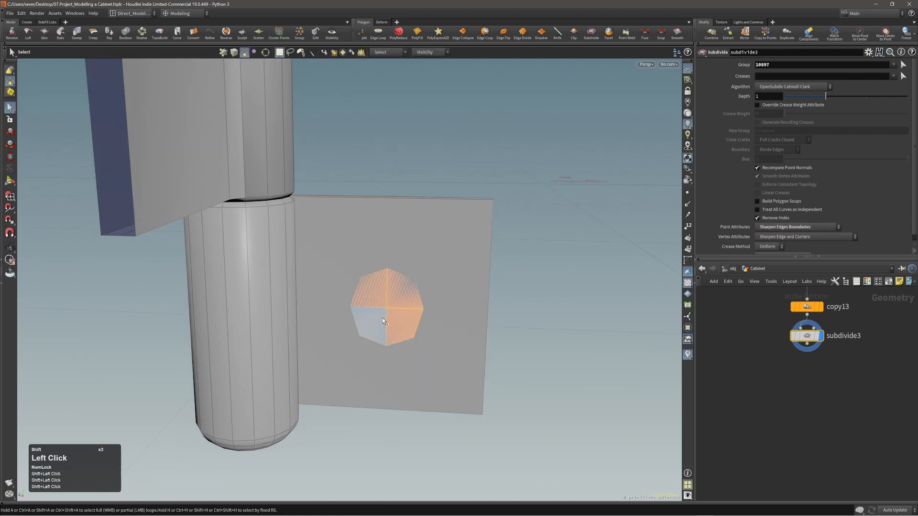
{"action": "key", "text": "t"}
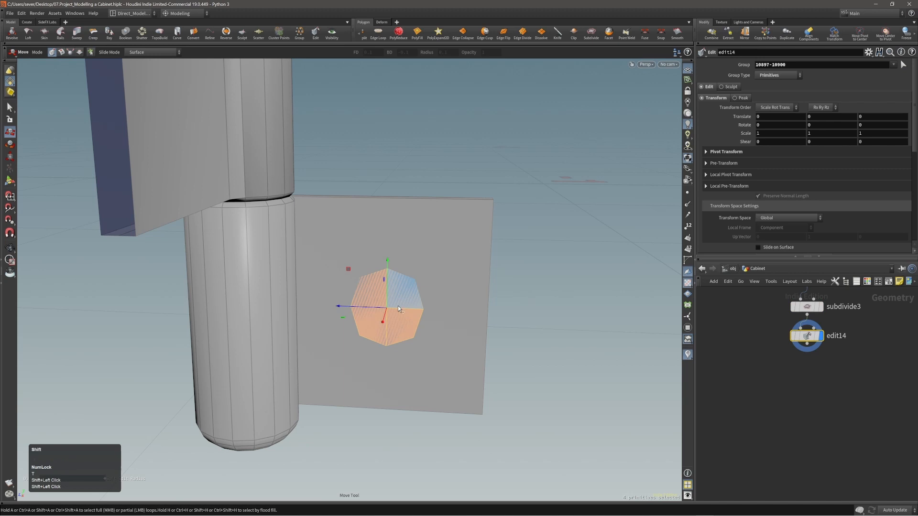
{"action": "mouse_move", "coordinate": [398, 308]}
{"action": "left_mouse_down", "text": "alt"}
{"action": "mouse_move", "coordinate": [363, 309]}
{"action": "mouse_move", "coordinate": [402, 309]}
{"action": "left_mouse_up", "text": "alt"}
{"action": "key", "text": "c"}
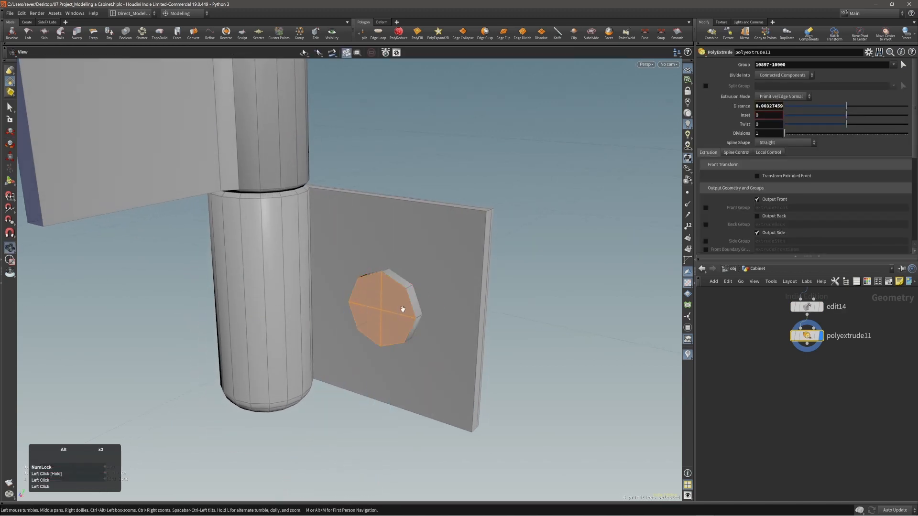
{"action": "right_click_drag", "start_coordinate": [402, 309], "coordinate": [407, 309], "text": "alt"}
{"action": "left_click_drag", "start_coordinate": [407, 309], "coordinate": [378, 310], "text": "alt"}
{"action": "key", "text": "2"}
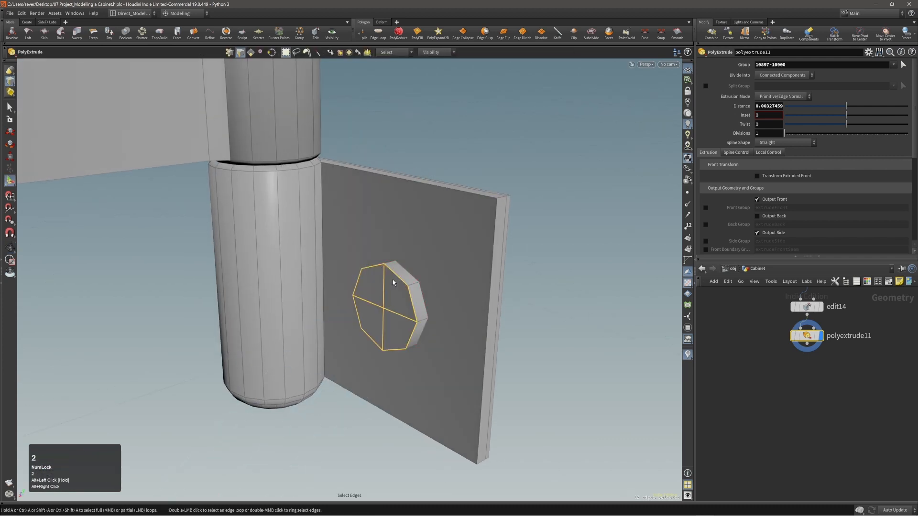
{"action": "left_click", "coordinate": [317, 53]}
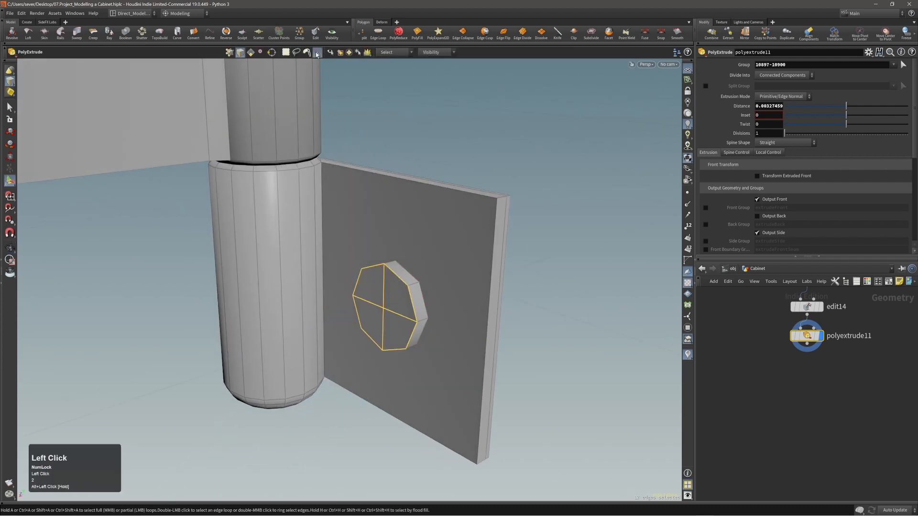
{"action": "left_click_drag", "start_coordinate": [392, 302], "coordinate": [388, 301], "text": "ctrl"}
{"action": "left_click_drag", "start_coordinate": [379, 295], "coordinate": [388, 281], "text": "alt"}
{"action": "key", "text": "c"}
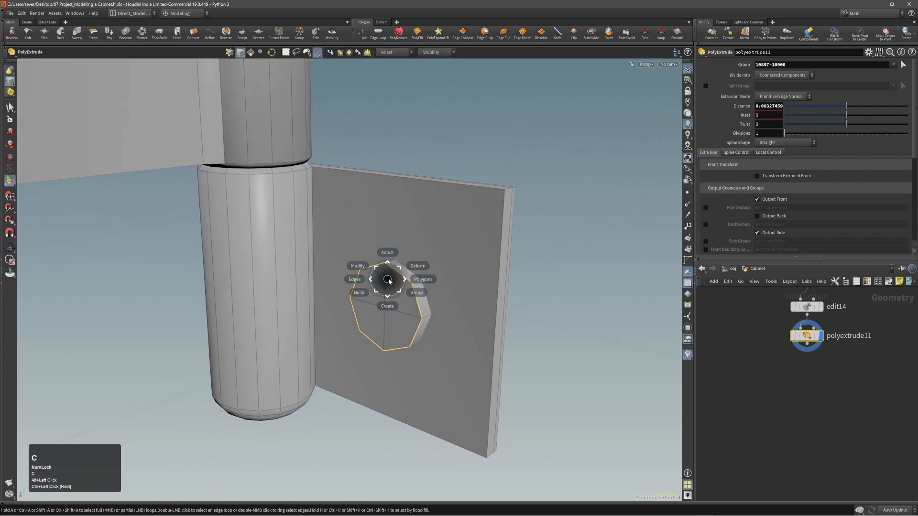
{"action": "left_click", "coordinate": [399, 278]}
{"action": "left_click", "coordinate": [406, 277]}
{"action": "key", "text": "ctrl+z"}
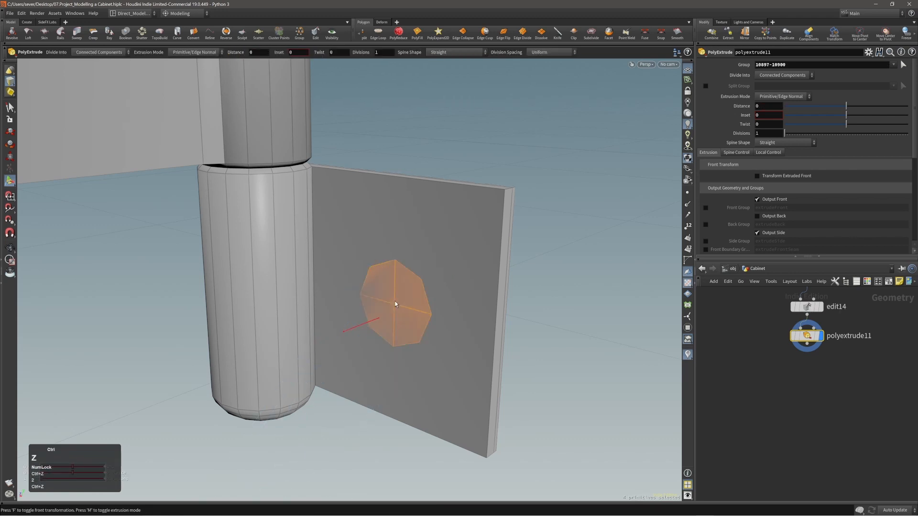
Step: Extrude the disc about 0.0031 and bevel its front rim edges by about 0.0013
{"action": "double_click", "coordinate": [412, 297]}
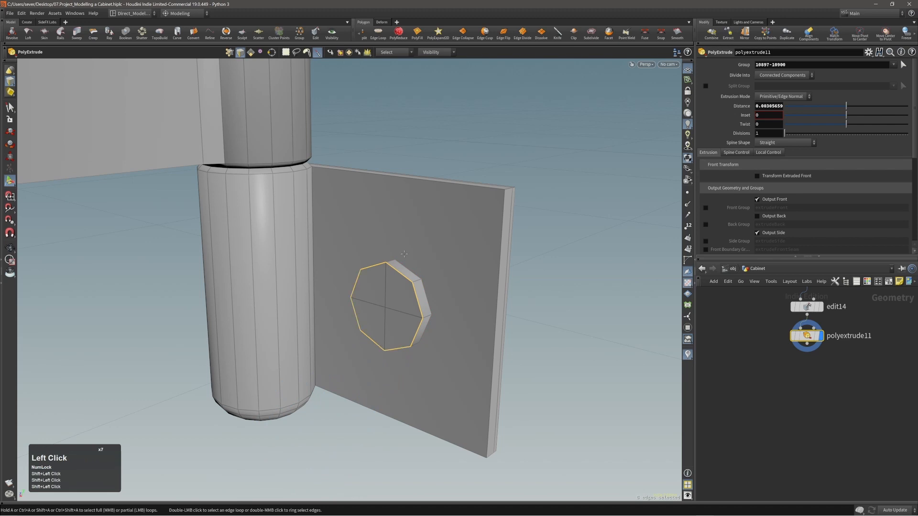
{"action": "key", "text": "c"}
{"action": "left_click_drag", "start_coordinate": [404, 254], "coordinate": [401, 296]}
{"action": "right_click_drag", "start_coordinate": [402, 295], "coordinate": [367, 302], "text": "alt"}
{"action": "left_click_drag", "start_coordinate": [366, 301], "coordinate": [429, 305], "text": "alt"}
Step: Select the whole beveled disc on the lower plate and subdivide it
{"action": "key", "text": "s"}
{"action": "double_click", "coordinate": [390, 300]}
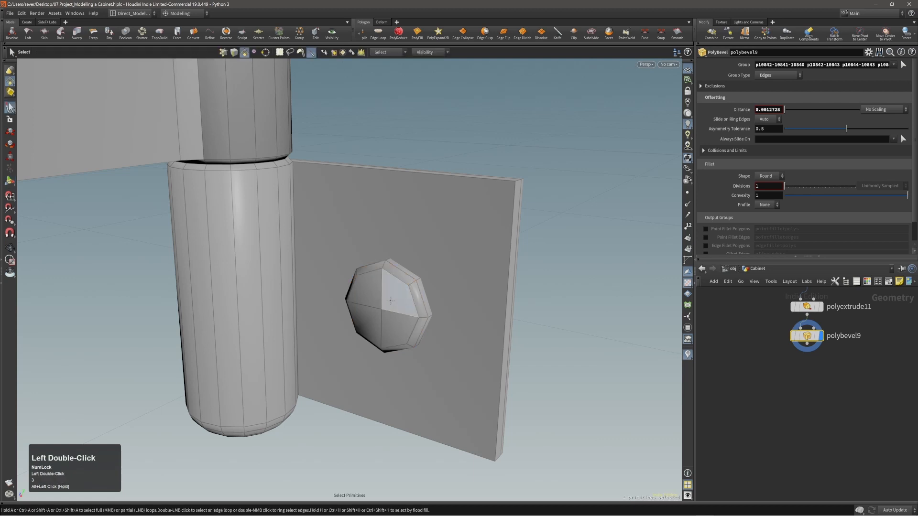
{"action": "key", "text": "c"}
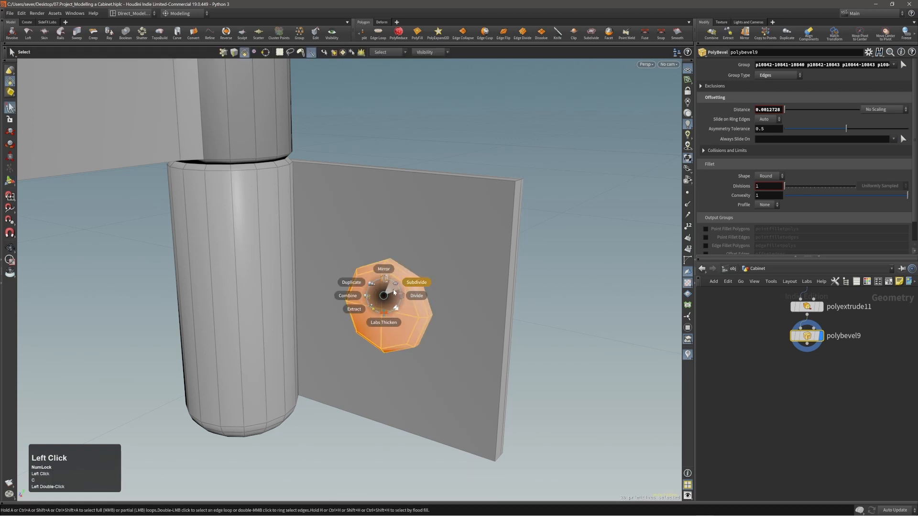
{"action": "left_click", "coordinate": [395, 293]}
Step: Examine the hinge with both mounting plates and the screw head from several sides
{"action": "left_click_drag", "start_coordinate": [403, 301], "coordinate": [428, 283], "text": "alt"}
{"action": "right_click_drag", "start_coordinate": [428, 283], "coordinate": [424, 265], "text": "alt"}
{"action": "left_click_drag", "start_coordinate": [424, 267], "coordinate": [340, 302], "text": "alt"}
{"action": "right_click_drag", "start_coordinate": [339, 302], "coordinate": [335, 294], "text": "alt"}
{"action": "left_click_drag", "start_coordinate": [441, 289], "coordinate": [394, 315], "text": "alt"}
{"action": "right_click_drag", "start_coordinate": [394, 315], "coordinate": [391, 303], "text": "alt"}
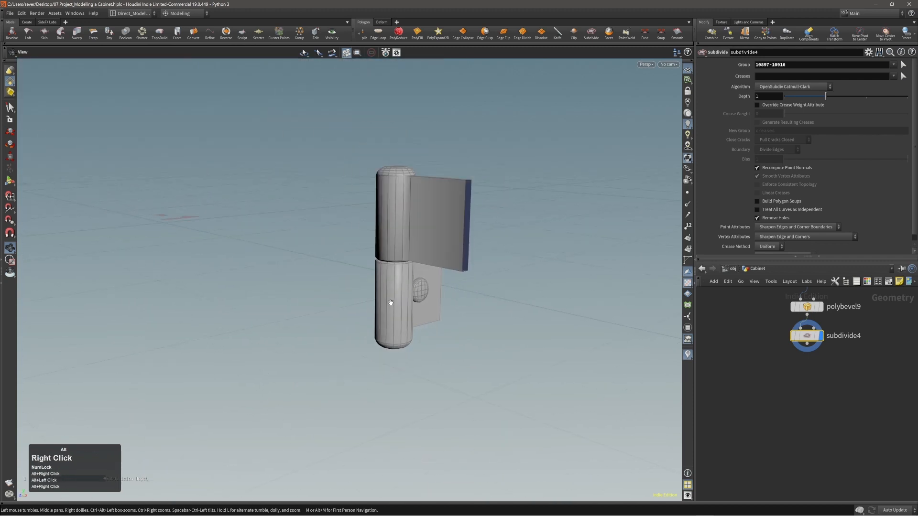
{"action": "middle_click_drag", "start_coordinate": [391, 303], "coordinate": [343, 299], "text": "alt"}
{"action": "left_click_drag", "start_coordinate": [365, 293], "coordinate": [380, 306], "text": "alt"}
{"action": "right_click_drag", "start_coordinate": [380, 306], "coordinate": [366, 280], "text": "alt"}
{"action": "middle_click_drag", "start_coordinate": [366, 279], "coordinate": [363, 282], "text": "alt"}
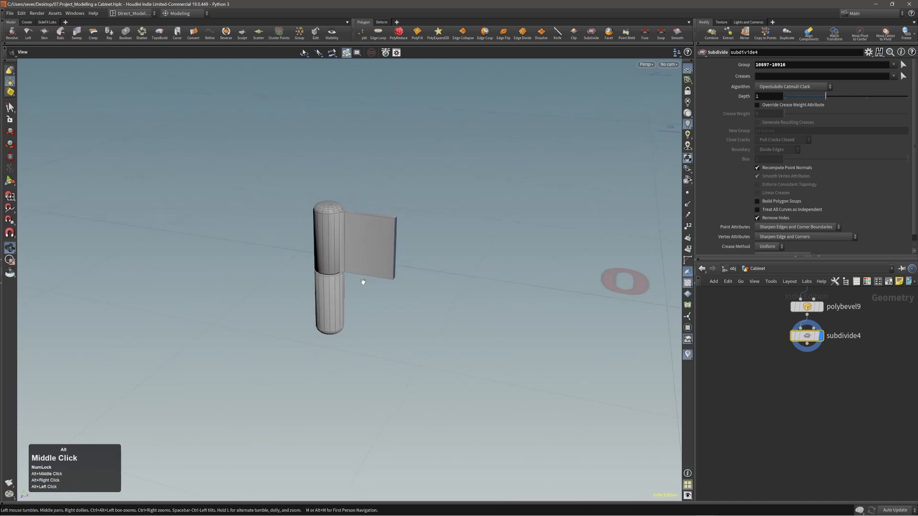
Step: Expose the hidden cabinet geometry around the hinge
{"action": "left_click", "coordinate": [429, 76]}
{"action": "left_click_drag", "start_coordinate": [426, 261], "coordinate": [456, 258], "text": "alt"}
{"action": "right_click_drag", "start_coordinate": [455, 258], "coordinate": [412, 212], "text": "alt"}
Step: Inset the narrow door-edge face beside the hinge with a PolyExtrude
{"action": "key", "text": "3"}
{"action": "left_click", "coordinate": [368, 208]}
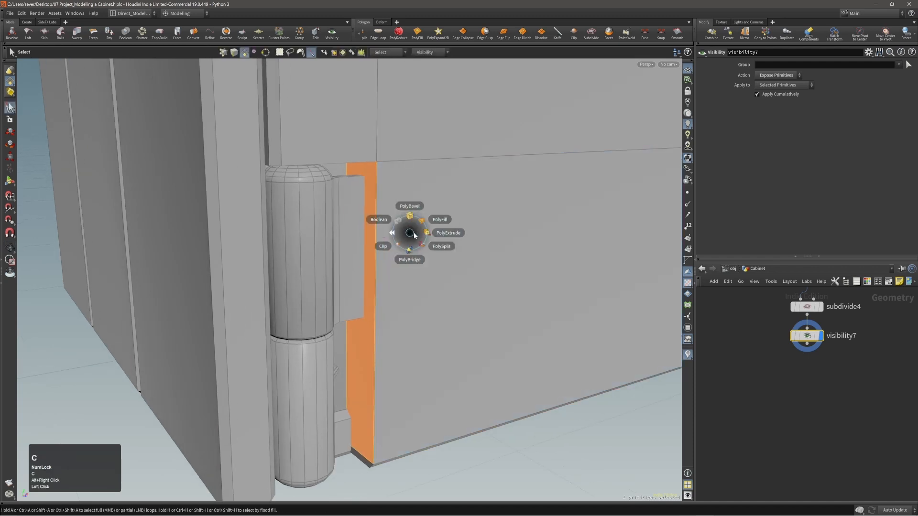
{"action": "left_click", "coordinate": [417, 235]}
{"action": "left_click_drag", "start_coordinate": [416, 237], "coordinate": [402, 230], "text": "alt"}
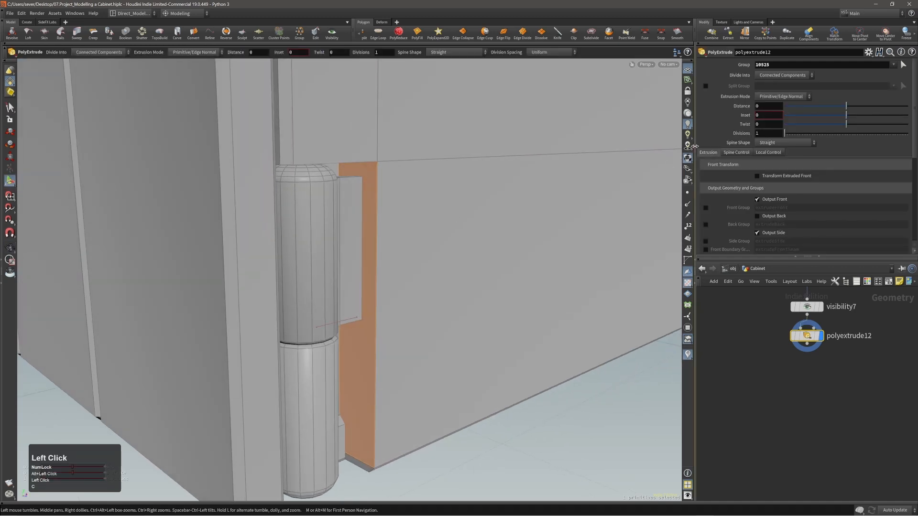
{"action": "middle_click_drag", "start_coordinate": [777, 143], "coordinate": [789, 156]}
Step: Raise the lower edge of the inset face beside the hinge by about 0.0535 in Y
{"action": "left_click", "coordinate": [362, 453]}
{"action": "key", "text": "t"}
{"action": "left_click_drag", "start_coordinate": [357, 423], "coordinate": [357, 289]}
Step: Scale the inset face beside the upper hinge plate and extrude it inward by about 0.0071
{"action": "key", "text": "3"}
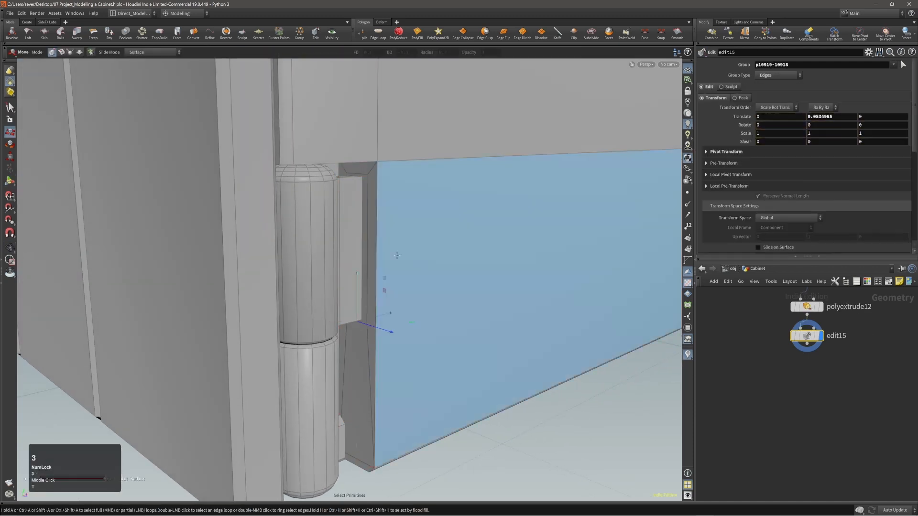
{"action": "left_click", "coordinate": [366, 244]}
{"action": "key", "text": "e"}
{"action": "left_click_drag", "start_coordinate": [391, 255], "coordinate": [375, 251]}
{"action": "key", "text": "c"}
{"action": "left_click", "coordinate": [433, 291]}
{"action": "left_click_drag", "start_coordinate": [451, 299], "coordinate": [428, 302]}
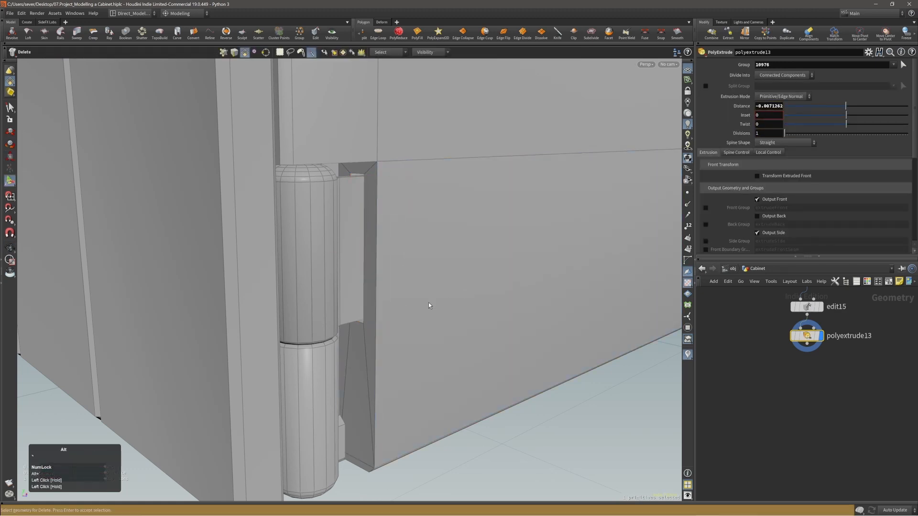
Step: Delete the innermost face of the recess in the door edge beside the hinge
{"action": "key", "text": "Delete"}
{"action": "right_click_drag", "start_coordinate": [428, 302], "coordinate": [353, 307], "text": "alt"}
{"action": "left_click_drag", "start_coordinate": [353, 307], "coordinate": [383, 201]}
Step: Isolate the lower door panel by showing only its connected primitives
{"action": "key", "text": "2"}
{"action": "key", "text": "2"}
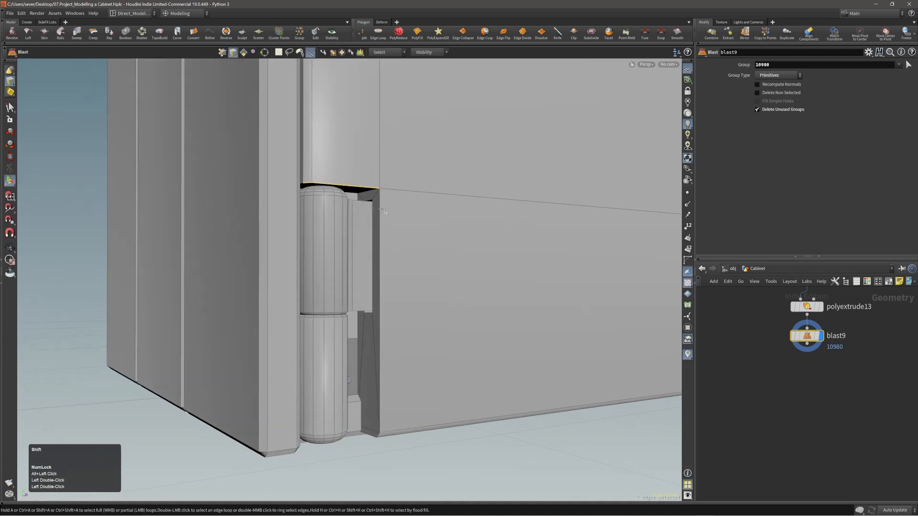
{"action": "key", "text": "3"}
{"action": "double_click", "coordinate": [392, 207]}
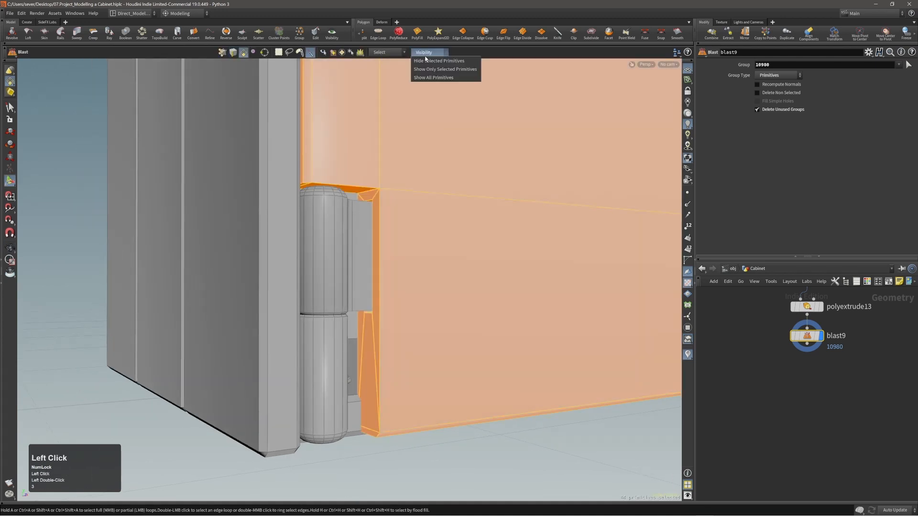
{"action": "left_click", "coordinate": [428, 71]}
{"action": "right_click_drag", "start_coordinate": [378, 210], "coordinate": [397, 228], "text": "alt"}
{"action": "left_click_drag", "start_coordinate": [397, 227], "coordinate": [424, 213], "text": "alt"}
Step: Bevel the outer edges around the door's hinge notch by about 0.0025
{"action": "key", "text": "2"}
{"action": "left_click_drag", "start_coordinate": [351, 170], "coordinate": [366, 149], "text": "alt"}
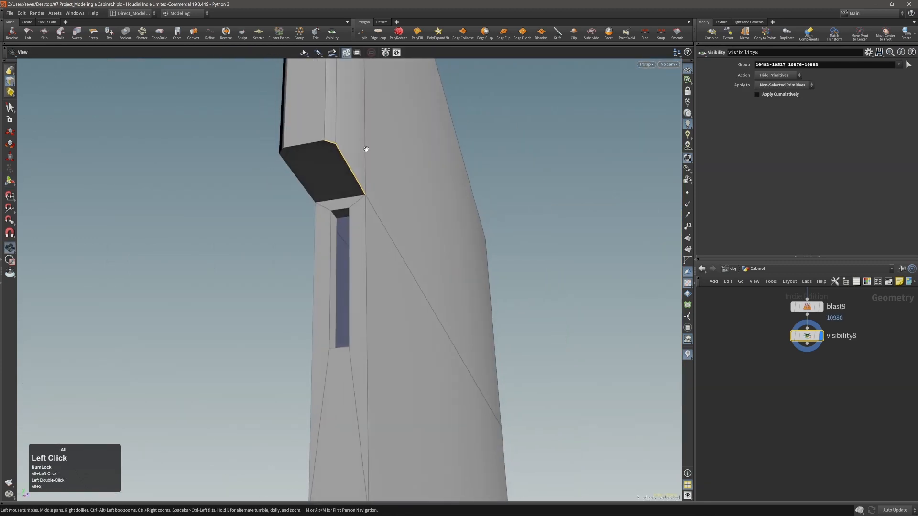
{"action": "left_click_drag", "start_coordinate": [306, 147], "coordinate": [369, 168], "text": "alt"}
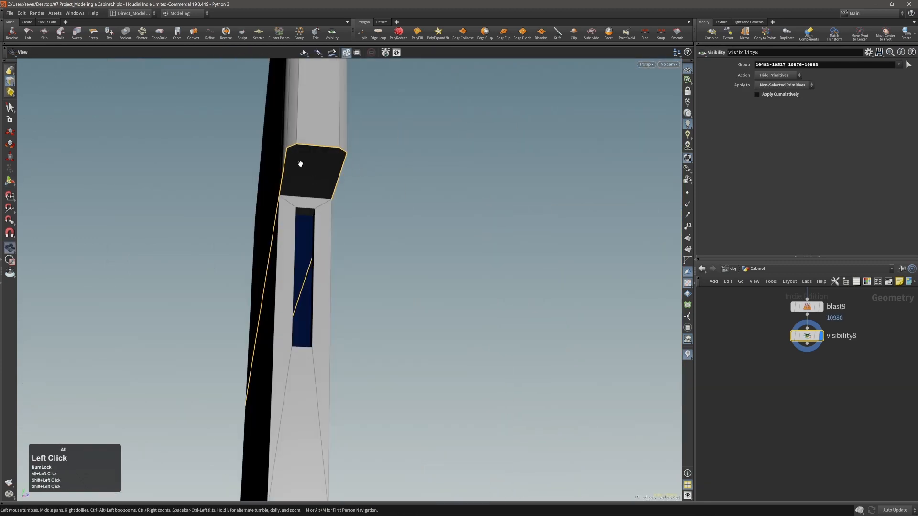
{"action": "left_click_drag", "start_coordinate": [301, 164], "coordinate": [319, 209], "text": "alt"}
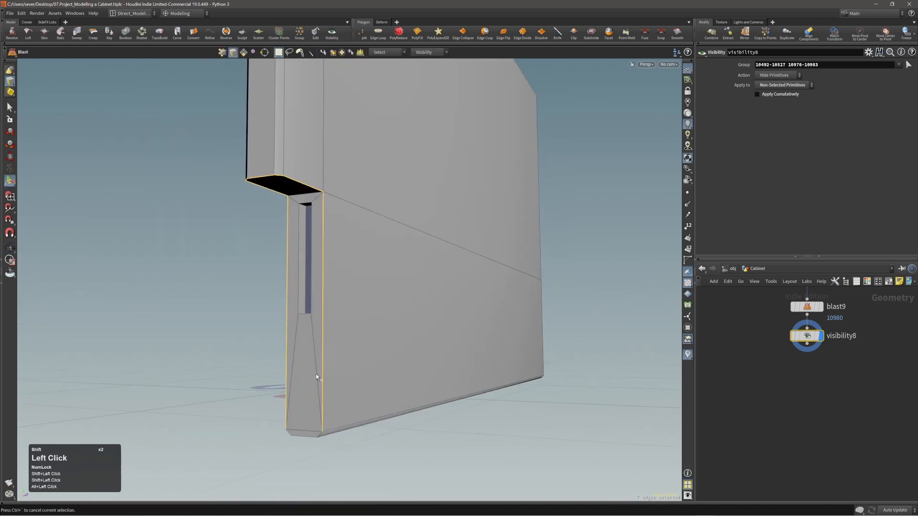
{"action": "left_click", "coordinate": [313, 432], "text": "shift"}
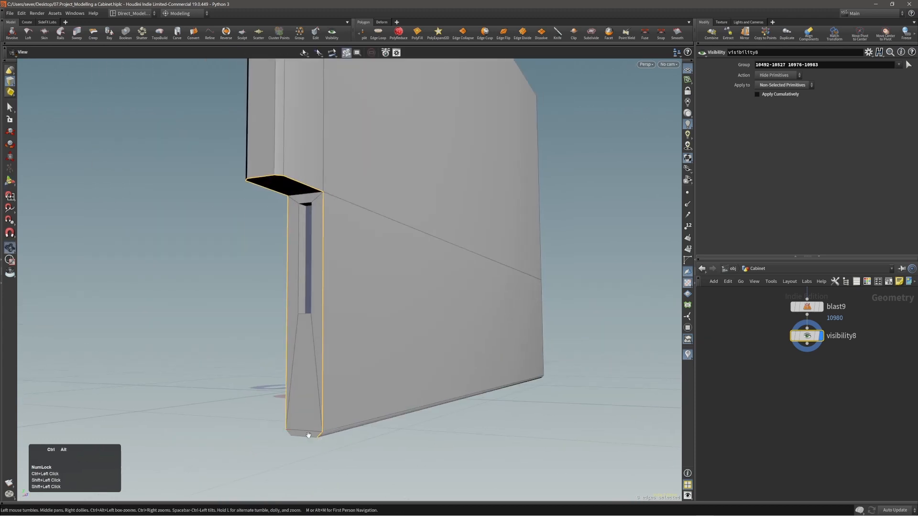
{"action": "left_click_drag", "start_coordinate": [308, 435], "coordinate": [335, 396], "text": "alt"}
{"action": "left_click_drag", "start_coordinate": [268, 368], "coordinate": [165, 356], "text": "alt"}
{"action": "key", "text": "c"}
{"action": "left_click", "coordinate": [302, 187]}
{"action": "left_click_drag", "start_coordinate": [303, 216], "coordinate": [313, 216]}
Step: Expose all hidden primitives so the full cabinet and hinge are shown around the bevelled door
{"action": "left_click_drag", "start_coordinate": [326, 225], "coordinate": [311, 240], "text": "alt"}
{"action": "right_click_drag", "start_coordinate": [311, 239], "coordinate": [292, 268], "text": "alt"}
{"action": "middle_click_drag", "start_coordinate": [292, 268], "coordinate": [338, 289], "text": "alt"}
{"action": "right_click_drag", "start_coordinate": [338, 289], "coordinate": [318, 292], "text": "alt"}
{"action": "left_click_drag", "start_coordinate": [318, 292], "coordinate": [313, 264], "text": "alt"}
{"action": "key", "text": "s"}
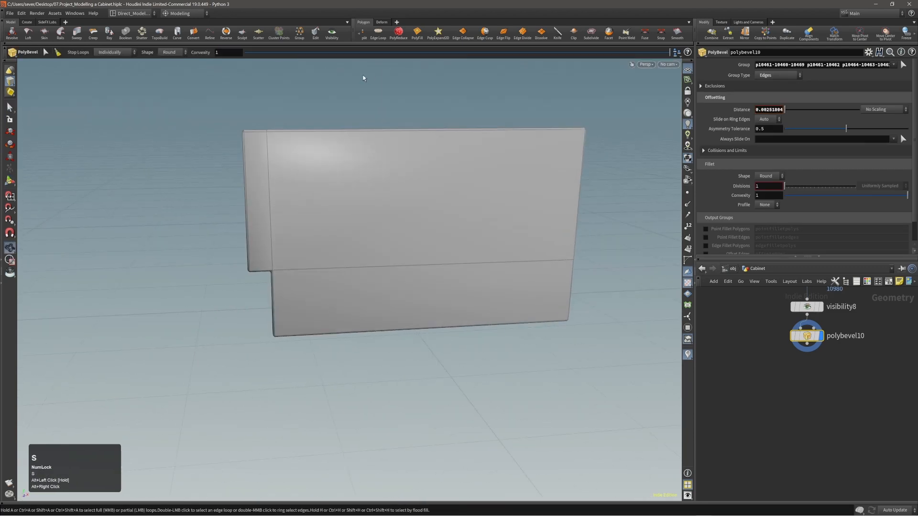
{"action": "left_click", "coordinate": [425, 77]}
{"action": "right_click_drag", "start_coordinate": [396, 111], "coordinate": [324, 230], "text": "alt"}
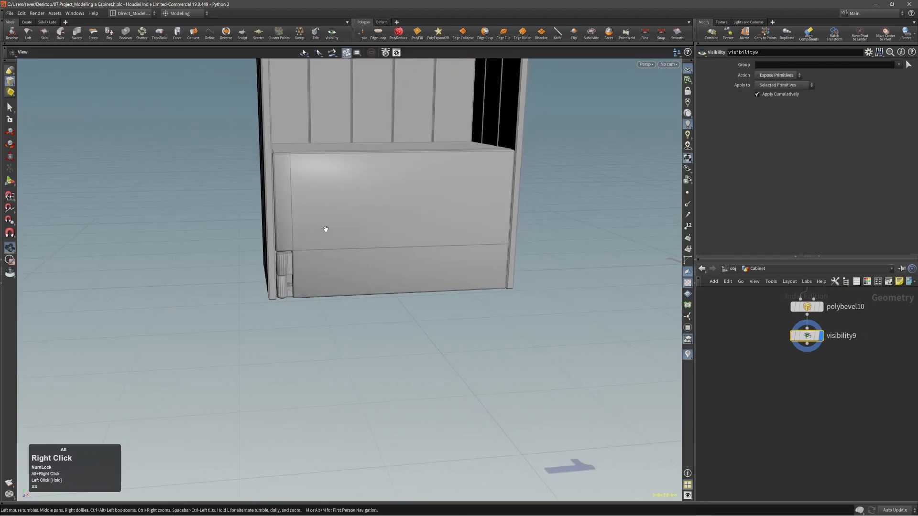
{"action": "left_click_drag", "start_coordinate": [323, 230], "coordinate": [309, 268], "text": "alt"}
{"action": "right_click_drag", "start_coordinate": [309, 269], "coordinate": [289, 248], "text": "alt"}
{"action": "left_click_drag", "start_coordinate": [289, 248], "coordinate": [287, 265], "text": "alt"}
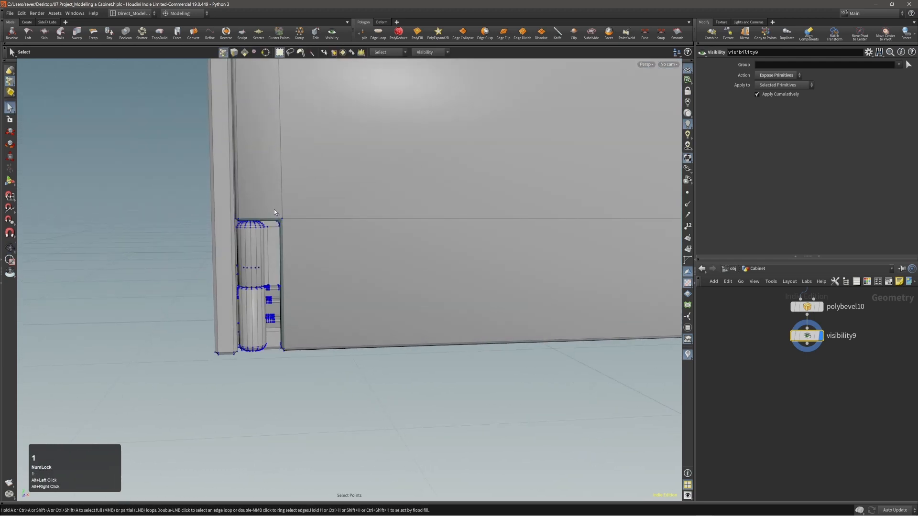
Step: Apply an Exploded View to the whole lower door panel to separate it from the cabinet
{"action": "left_click_drag", "start_coordinate": [274, 209], "coordinate": [352, 254], "text": "alt"}
{"action": "double_click", "coordinate": [351, 254]}
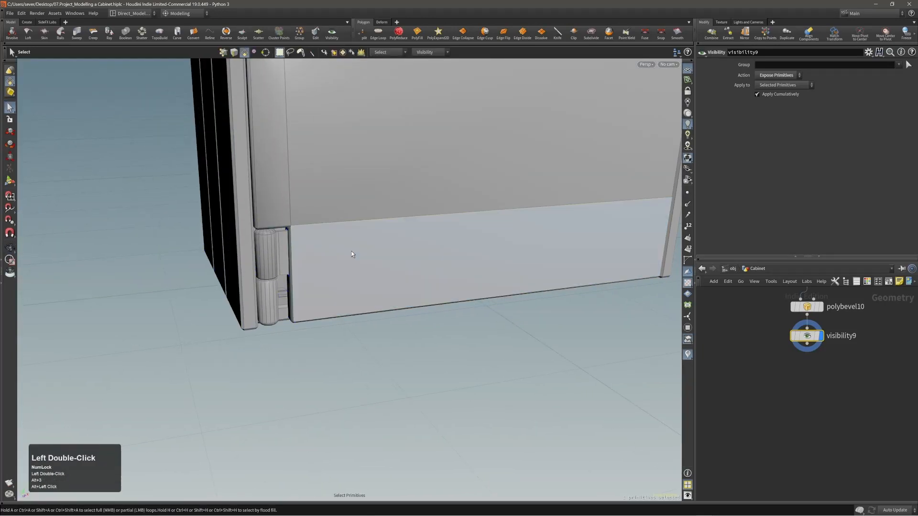
{"action": "right_click_drag", "start_coordinate": [352, 254], "coordinate": [335, 257], "text": "alt"}
{"action": "middle_click_drag", "start_coordinate": [358, 254], "coordinate": [349, 282], "text": "alt"}
{"action": "left_click", "coordinate": [348, 272]}
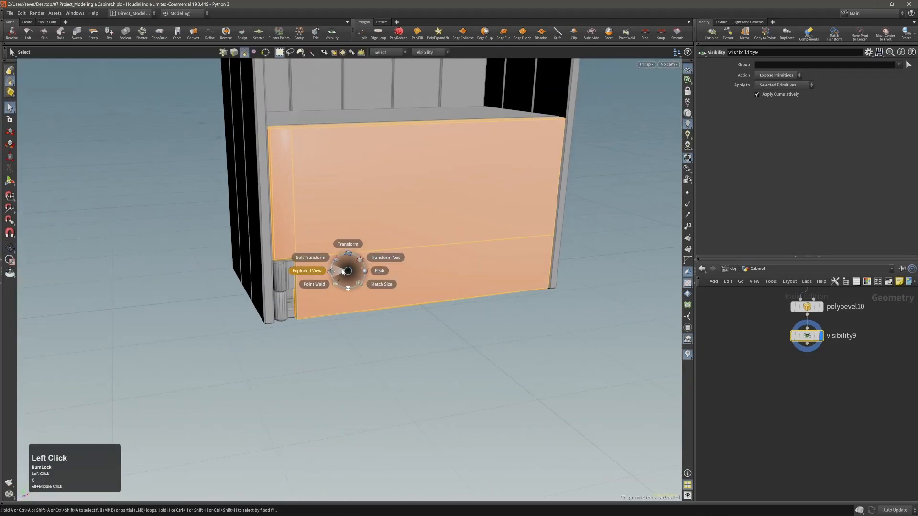
{"action": "left_click", "coordinate": [338, 272]}
{"action": "right_click_drag", "start_coordinate": [344, 268], "coordinate": [344, 277], "text": "alt"}
{"action": "left_click_drag", "start_coordinate": [344, 277], "coordinate": [428, 297], "text": "alt"}
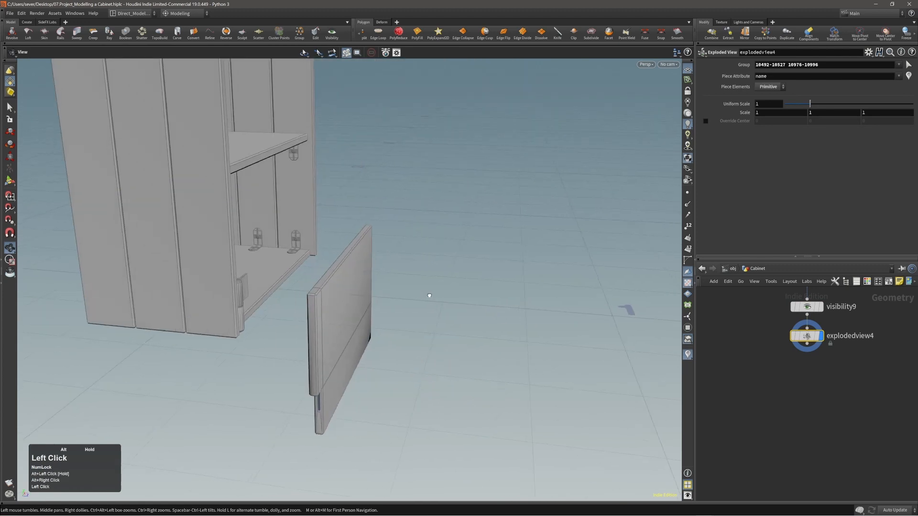
Step: Select the points on the door's notched side edge and the matching top-edge points, and move them about -0.0065 in X
{"action": "right_click_drag", "start_coordinate": [429, 296], "coordinate": [411, 384], "text": "alt"}
{"action": "left_click_drag", "start_coordinate": [412, 384], "coordinate": [406, 349], "text": "alt"}
{"action": "key", "text": "1"}
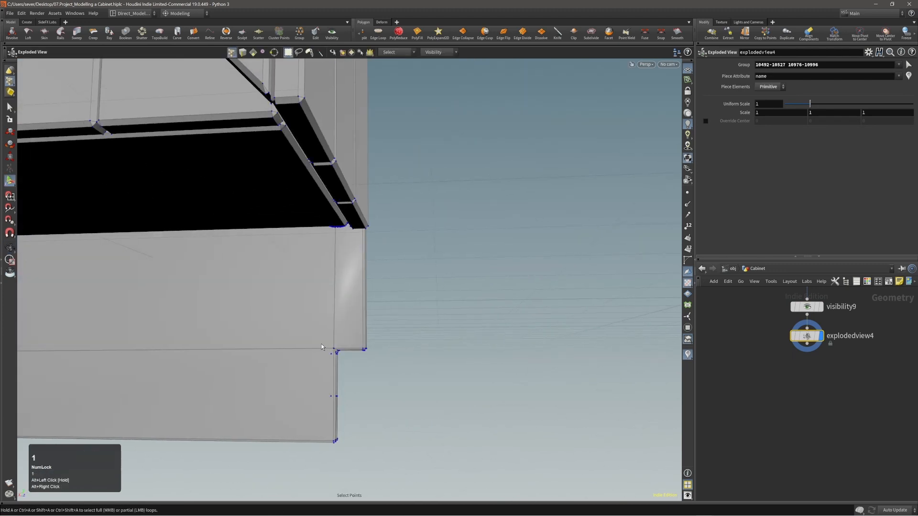
{"action": "key", "text": "F2"}
{"action": "left_click_drag", "start_coordinate": [329, 344], "coordinate": [347, 443]}
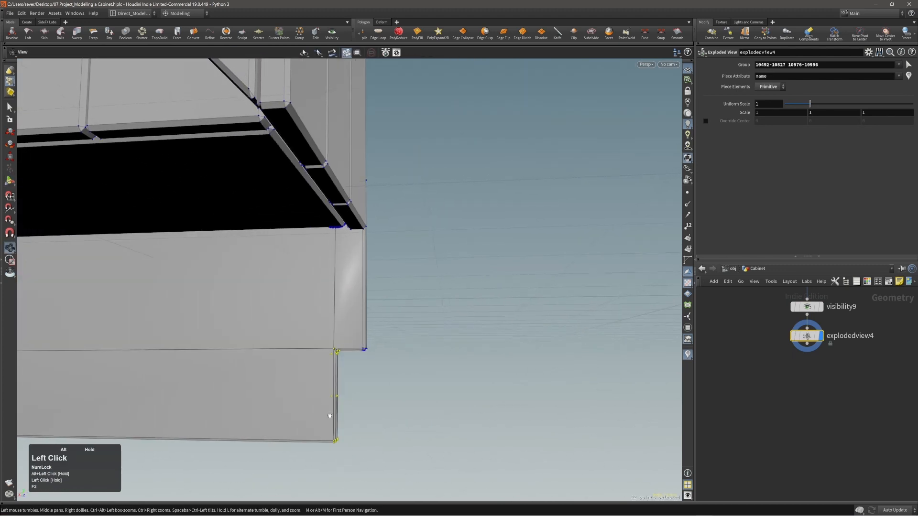
{"action": "key", "text": "t"}
{"action": "left_click_drag", "start_coordinate": [344, 369], "coordinate": [324, 307], "text": "alt"}
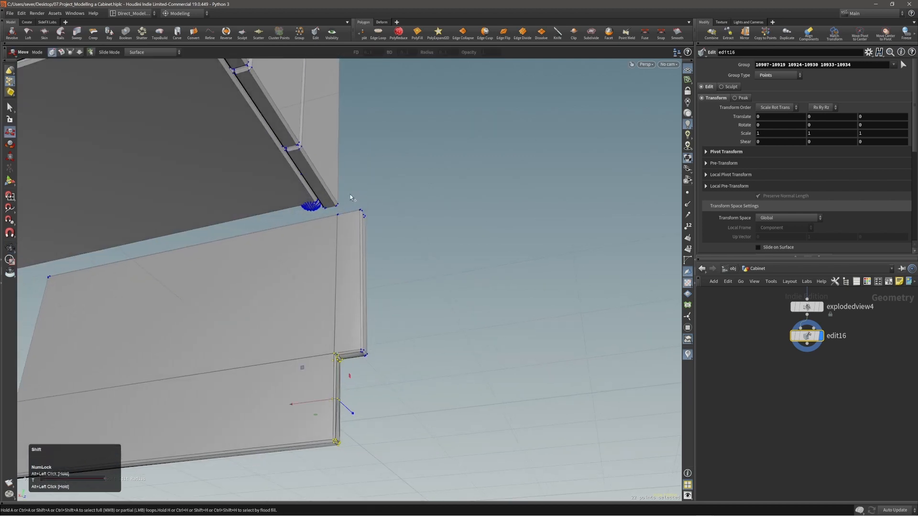
{"action": "left_click_drag", "start_coordinate": [337, 261], "coordinate": [330, 211], "text": "shift"}
{"action": "left_click_drag", "start_coordinate": [356, 249], "coordinate": [401, 262], "text": "shift"}
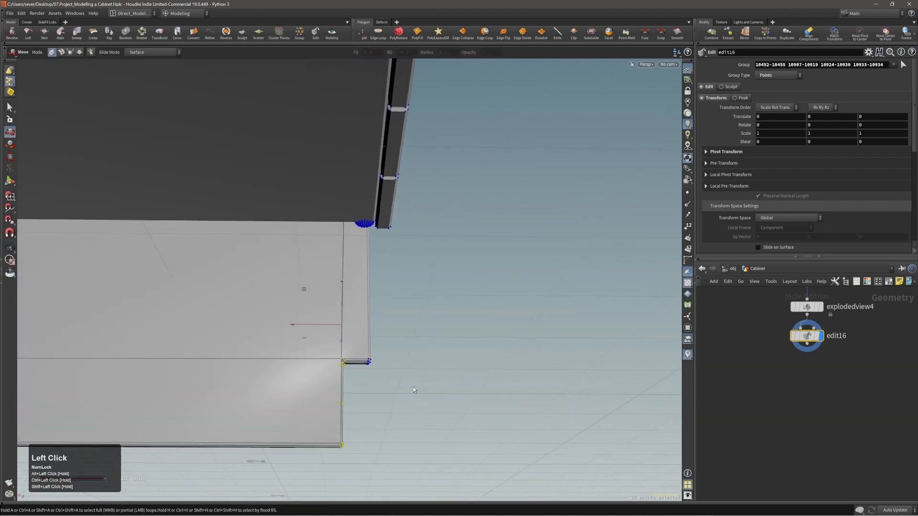
{"action": "middle_click_drag", "start_coordinate": [413, 387], "coordinate": [416, 386]}
Step: Set the Exploded View's uniform scale to 0, and return to the point edit
{"action": "key", "text": "Page_Up"}
{"action": "left_click_drag", "start_coordinate": [453, 349], "coordinate": [723, 140], "text": "alt"}
{"action": "left_click_drag", "start_coordinate": [817, 103], "coordinate": [764, 104]}
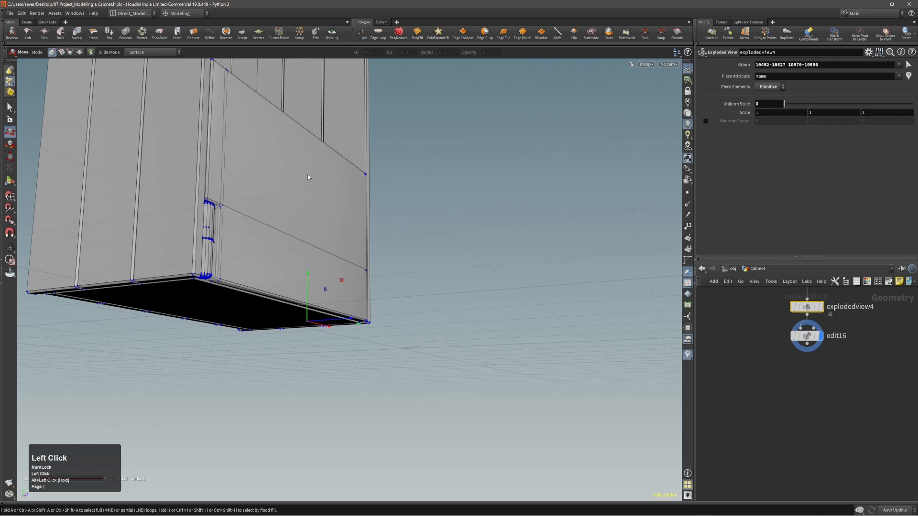
{"action": "key", "text": "Page_Down"}
{"action": "right_click_drag", "start_coordinate": [308, 175], "coordinate": [294, 182], "text": "alt"}
{"action": "left_click_drag", "start_coordinate": [306, 191], "coordinate": [221, 251], "text": "alt"}
{"action": "right_click_drag", "start_coordinate": [210, 251], "coordinate": [229, 249], "text": "alt"}
{"action": "middle_click_drag", "start_coordinate": [217, 280], "coordinate": [219, 247], "text": "alt"}
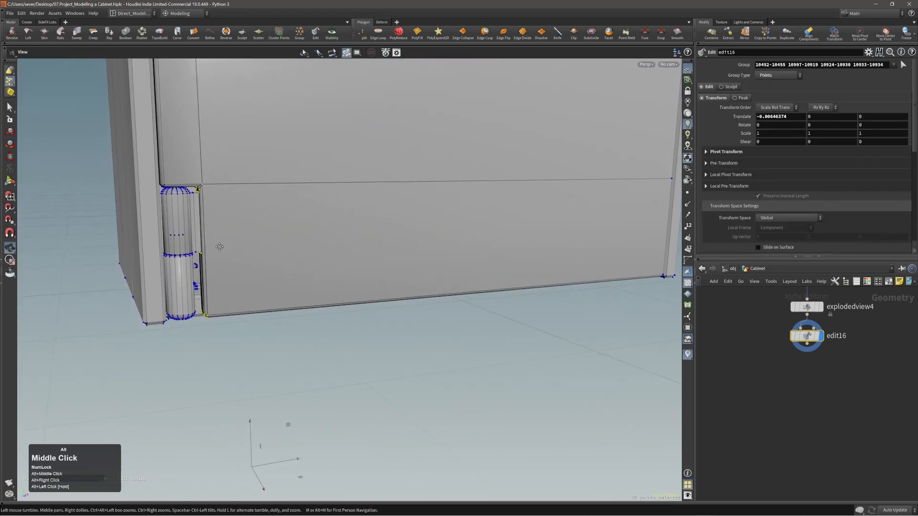
Step: Move the selected door-edge points closer to the hinge, to an X translation of about -0.0089
{"action": "left_click_drag", "start_coordinate": [220, 255], "coordinate": [211, 258], "text": "alt"}
{"action": "key", "text": "r"}
{"action": "key", "text": "t"}
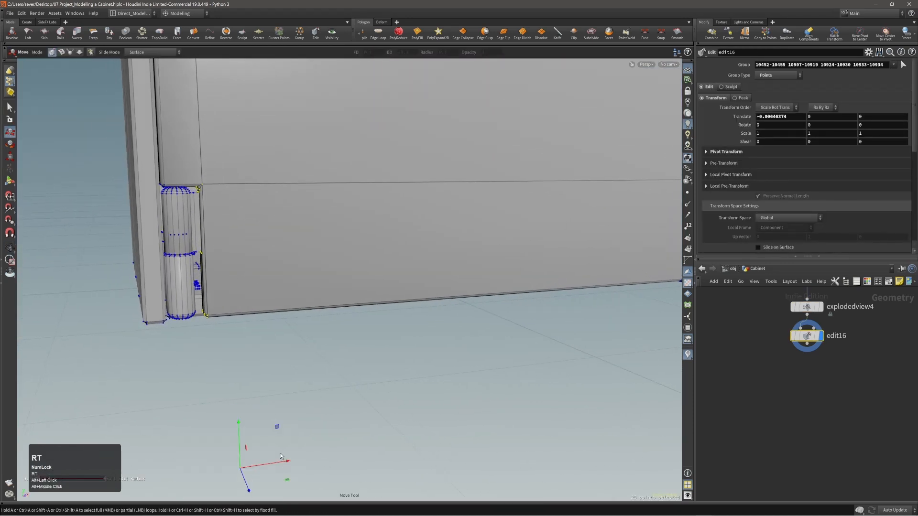
{"action": "right_click_drag", "start_coordinate": [234, 169], "coordinate": [277, 160], "text": "alt"}
{"action": "mouse_move", "coordinate": [172, 210]}
{"action": "left_mouse_down", "text": "alt"}
{"action": "mouse_move", "coordinate": [217, 219]}
{"action": "mouse_move", "coordinate": [184, 221]}
{"action": "left_mouse_up", "text": "alt"}
{"action": "right_click_drag", "start_coordinate": [191, 221], "coordinate": [232, 227], "text": "alt"}
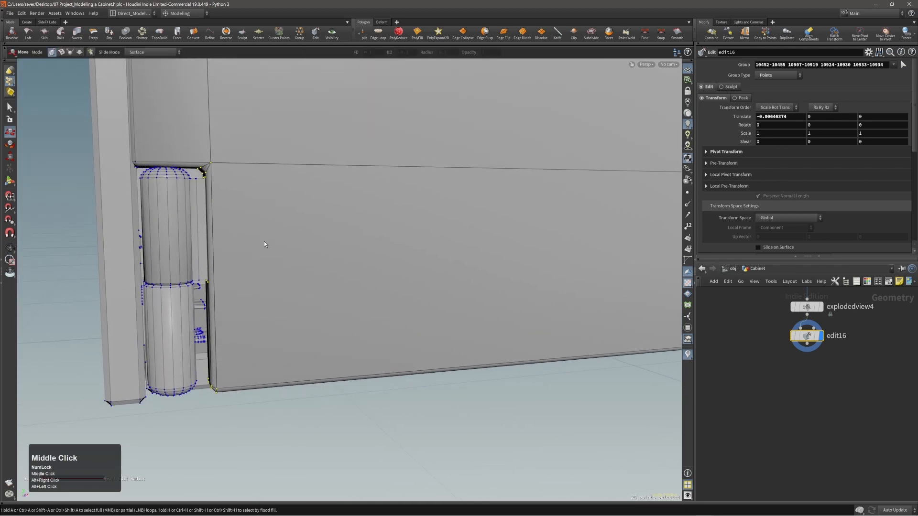
{"action": "right_click_drag", "start_coordinate": [260, 245], "coordinate": [293, 391], "text": "alt"}
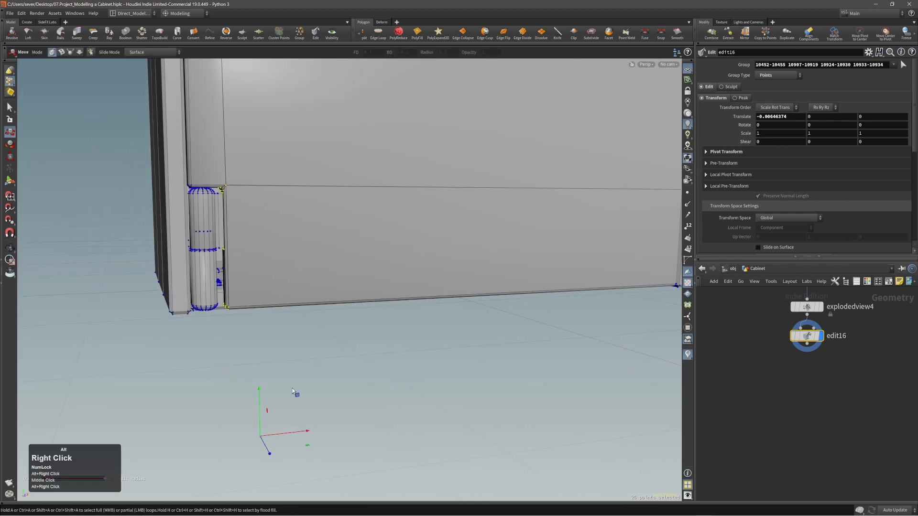
{"action": "left_click_drag", "start_coordinate": [308, 433], "coordinate": [306, 435]}
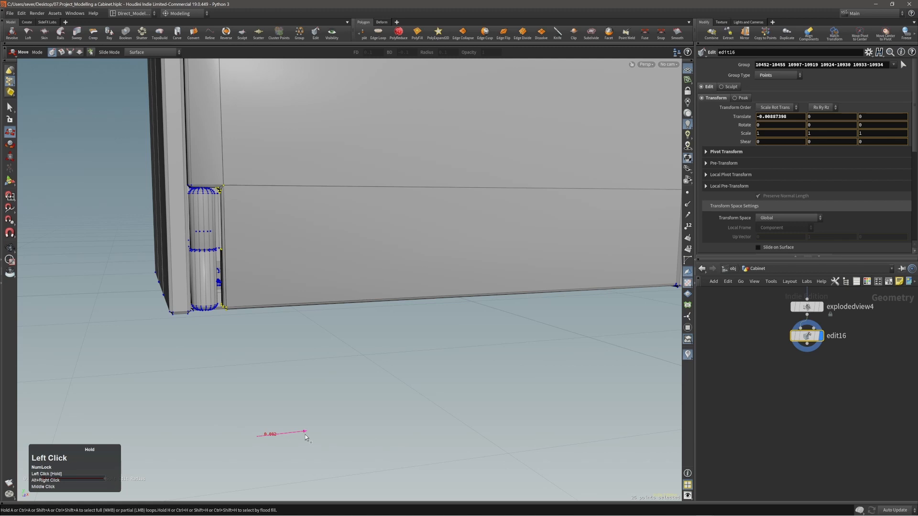
Step: Fine-tune the selected door-edge points to an X translation of about -0.012, close against the hinge
{"action": "right_click_drag", "start_coordinate": [289, 240], "coordinate": [254, 225], "text": "alt"}
{"action": "left_click_drag", "start_coordinate": [254, 225], "coordinate": [242, 189], "text": "alt"}
{"action": "right_click_drag", "start_coordinate": [243, 189], "coordinate": [259, 178], "text": "alt"}
{"action": "middle_click_drag", "start_coordinate": [259, 178], "coordinate": [306, 220], "text": "alt"}
{"action": "right_click_drag", "start_coordinate": [306, 220], "coordinate": [378, 200], "text": "alt"}
{"action": "middle_click_drag", "start_coordinate": [240, 270], "coordinate": [291, 256], "text": "alt"}
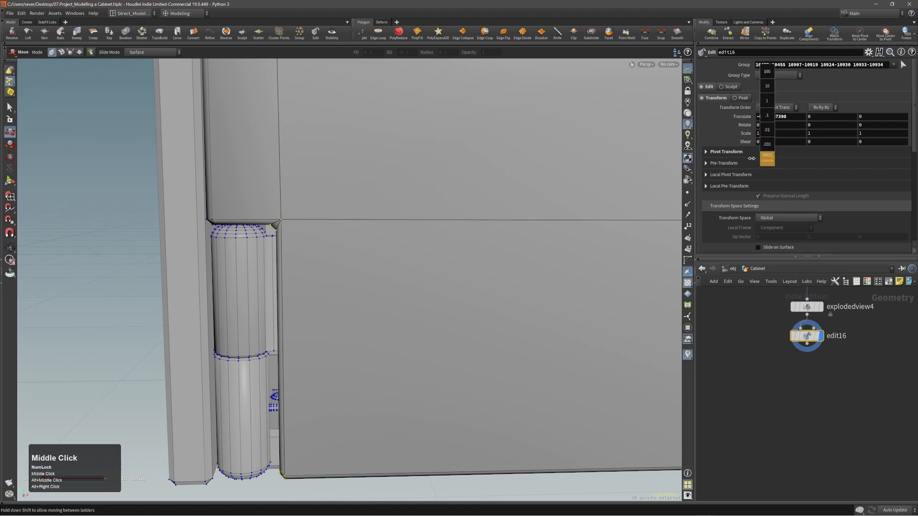
{"action": "middle_click_drag", "start_coordinate": [740, 158], "coordinate": [664, 160]}
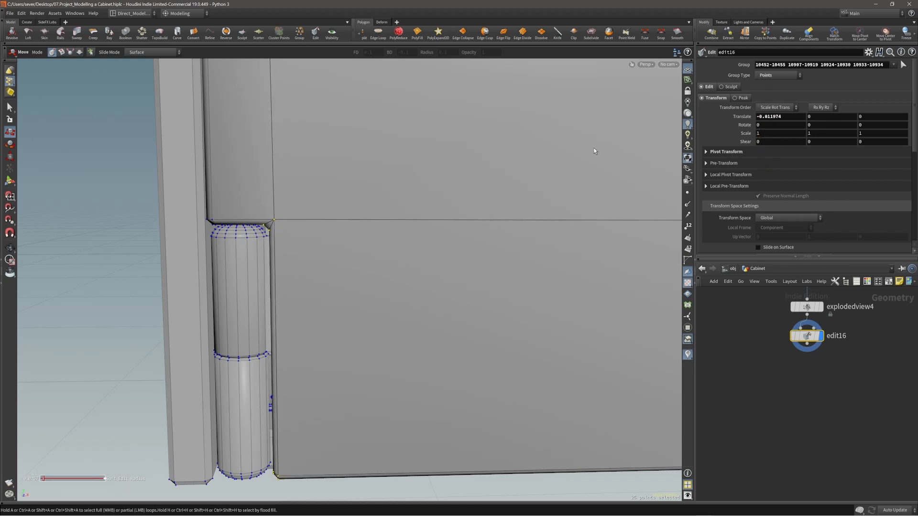
{"action": "right_click_drag", "start_coordinate": [308, 224], "coordinate": [273, 233], "text": "alt"}
{"action": "left_click_drag", "start_coordinate": [273, 234], "coordinate": [336, 211], "text": "alt"}
{"action": "right_click_drag", "start_coordinate": [337, 211], "coordinate": [318, 211], "text": "alt"}
{"action": "middle_click_drag", "start_coordinate": [330, 210], "coordinate": [326, 307], "text": "alt"}
{"action": "mouse_move", "coordinate": [304, 227]}
{"action": "left_mouse_down", "text": "alt"}
{"action": "mouse_move", "coordinate": [332, 265]}
{"action": "mouse_move", "coordinate": [304, 244]}
{"action": "left_mouse_up", "text": "alt"}
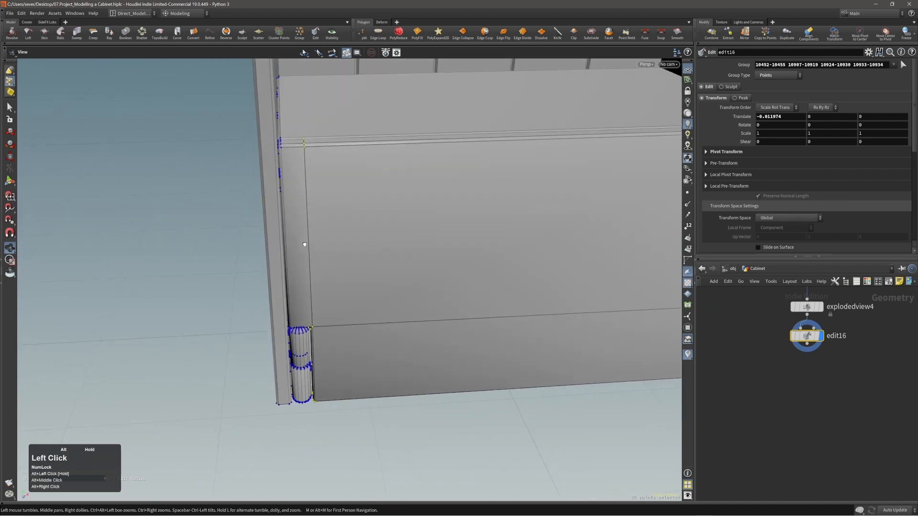
Step: Shift the four points at the upper inner corner of the door's hinge-side strip about 0.0025 in X, aligned with the strip's lower end
{"action": "double_click", "coordinate": [312, 136]}
{"action": "left_click_drag", "start_coordinate": [313, 138], "coordinate": [308, 159], "text": "alt"}
{"action": "left_click_drag", "start_coordinate": [399, 120], "coordinate": [368, 125], "text": "alt"}
{"action": "left_click_drag", "start_coordinate": [353, 84], "coordinate": [460, 271], "text": "ctrl"}
{"action": "mouse_move", "coordinate": [328, 197]}
{"action": "left_mouse_down", "text": "alt"}
{"action": "mouse_move", "coordinate": [229, 187]}
{"action": "mouse_move", "coordinate": [281, 180]}
{"action": "left_mouse_up", "text": "alt"}
{"action": "key", "text": "alt+w"}
{"action": "right_click_drag", "start_coordinate": [324, 156], "coordinate": [412, 128], "text": "alt"}
{"action": "left_click_drag", "start_coordinate": [410, 130], "coordinate": [355, 172], "text": "ctrl"}
{"action": "mouse_move", "coordinate": [432, 188]}
{"action": "left_mouse_down", "text": "alt"}
{"action": "mouse_move", "coordinate": [353, 192]}
{"action": "mouse_move", "coordinate": [329, 139]}
{"action": "mouse_move", "coordinate": [340, 193]}
{"action": "left_mouse_up", "text": "alt"}
{"action": "key", "text": "w"}
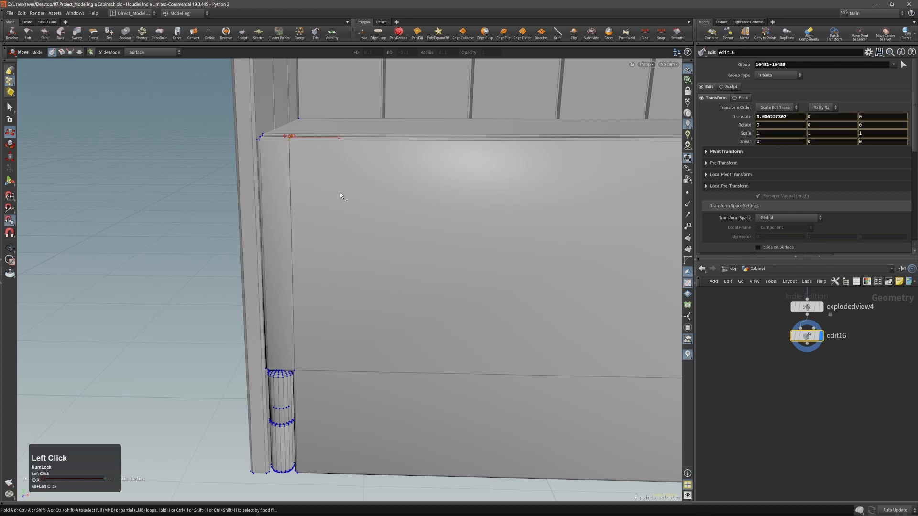
{"action": "left_click_drag", "start_coordinate": [299, 372], "coordinate": [297, 371]}
{"action": "right_click_drag", "start_coordinate": [319, 327], "coordinate": [297, 277], "text": "alt"}
{"action": "left_click_drag", "start_coordinate": [298, 277], "coordinate": [363, 251], "text": "alt"}
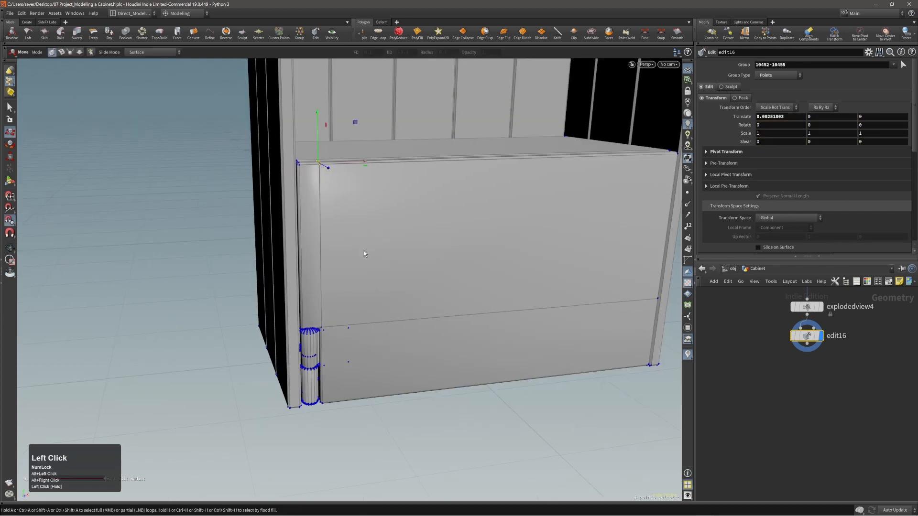
Step: Examine the cabinet's lower front, hinge strip and surroundings from several angles and distances
{"action": "right_click_drag", "start_coordinate": [364, 251], "coordinate": [349, 259], "text": "alt"}
{"action": "middle_click_drag", "start_coordinate": [349, 260], "coordinate": [331, 265], "text": "alt"}
{"action": "key", "text": "4"}
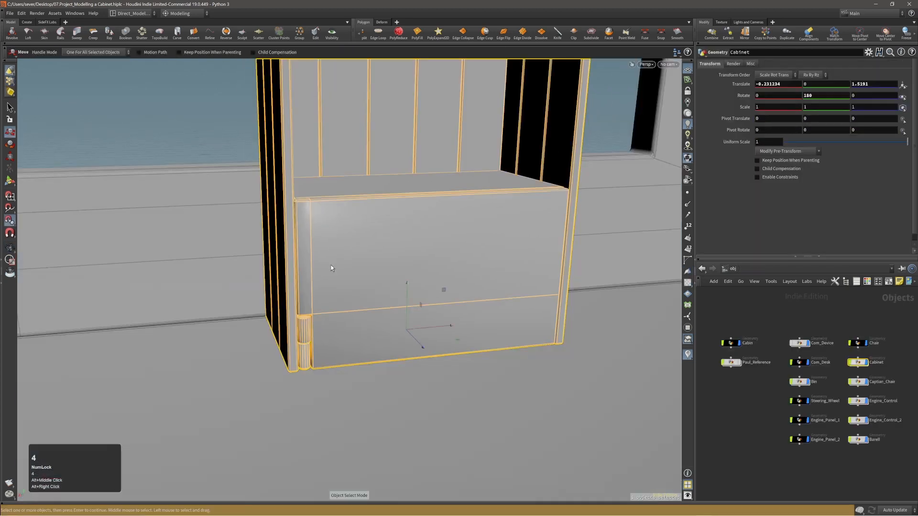
{"action": "key", "text": "3"}
{"action": "left_click_drag", "start_coordinate": [334, 267], "coordinate": [377, 272], "text": "alt"}
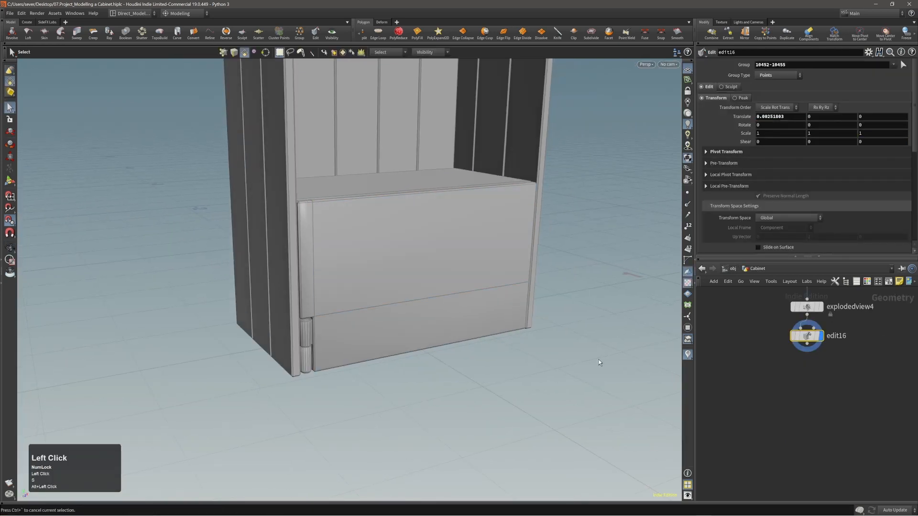
{"action": "right_click_drag", "start_coordinate": [598, 362], "coordinate": [369, 289], "text": "alt"}
{"action": "middle_click_drag", "start_coordinate": [368, 289], "coordinate": [404, 299], "text": "alt"}
{"action": "left_click_drag", "start_coordinate": [404, 299], "coordinate": [375, 298], "text": "alt"}
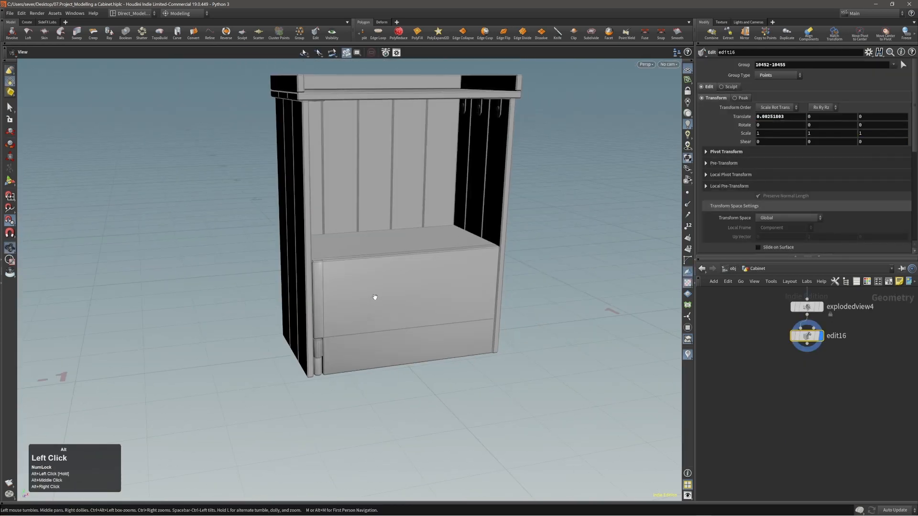
{"action": "middle_click_drag", "start_coordinate": [404, 293], "coordinate": [365, 297], "text": "alt"}
{"action": "right_click_drag", "start_coordinate": [365, 298], "coordinate": [461, 273], "text": "alt"}
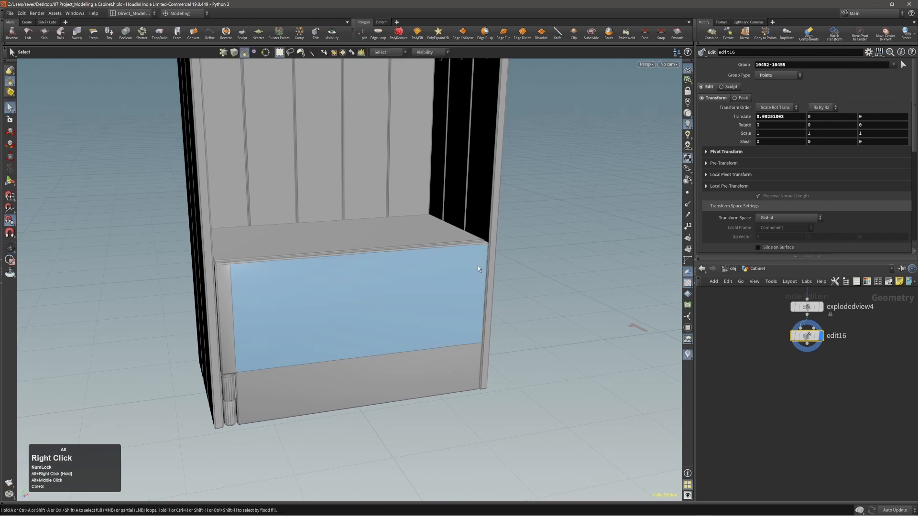
Step: Duplicate the large front door face and scale the copy to about 0.154 in X and 0.415 in Y
{"action": "left_click_drag", "start_coordinate": [478, 268], "coordinate": [335, 303], "text": "alt"}
{"action": "middle_click_drag", "start_coordinate": [335, 303], "coordinate": [350, 289], "text": "alt"}
{"action": "left_click", "coordinate": [365, 282]}
{"action": "key", "text": "c"}
{"action": "left_click", "coordinate": [355, 272]}
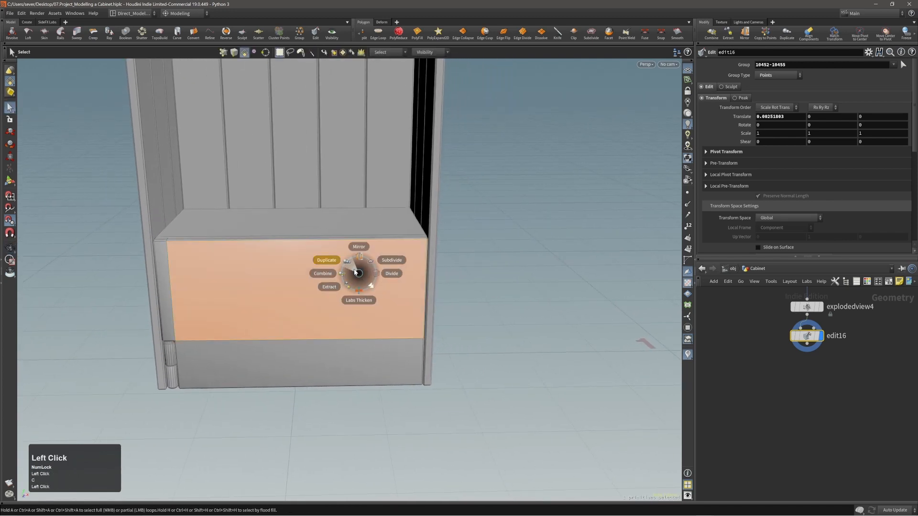
{"action": "left_click", "coordinate": [355, 272]}
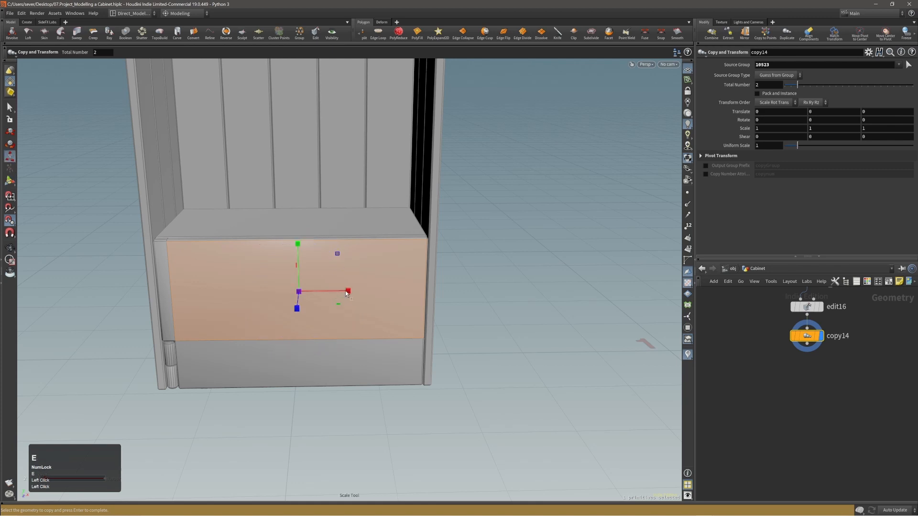
{"action": "left_click_drag", "start_coordinate": [337, 257], "coordinate": [420, 321]}
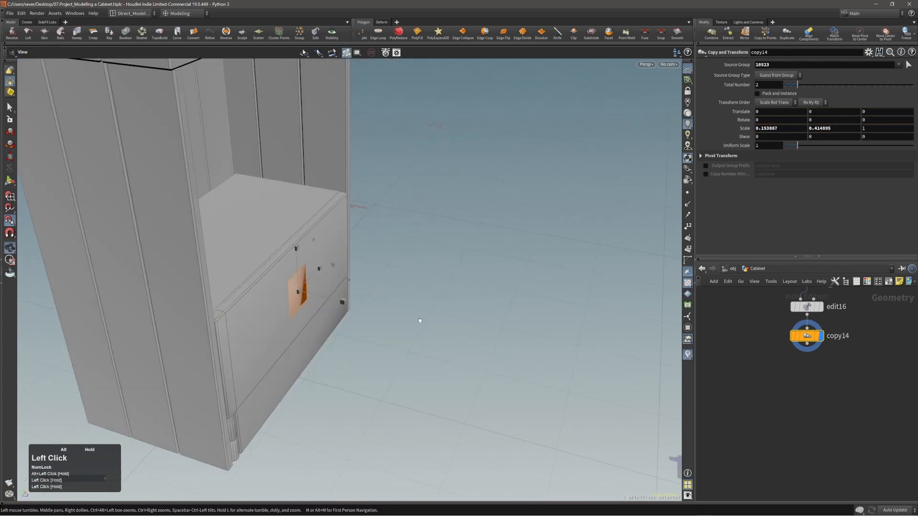
Step: Move the duplicated face about 0.039 along Z, out from the door front
{"action": "key", "text": "t"}
{"action": "left_click_drag", "start_coordinate": [343, 302], "coordinate": [360, 307]}
{"action": "middle_click_drag", "start_coordinate": [297, 301], "coordinate": [322, 301], "text": "alt"}
{"action": "right_click_drag", "start_coordinate": [321, 300], "coordinate": [351, 294], "text": "alt"}
{"action": "left_click_drag", "start_coordinate": [351, 294], "coordinate": [295, 259], "text": "alt"}
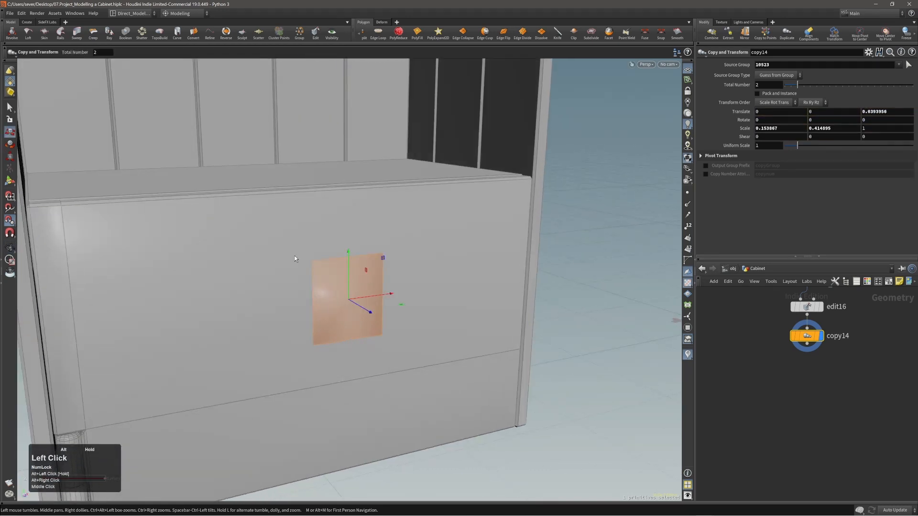
Step: Subdivide the small duplicated face at depth 1 with point attributes set to Sharpen Edges Boundaries, forming an octagonal disc
{"action": "key", "text": "c"}
{"action": "left_click", "coordinate": [344, 252]}
{"action": "left_click", "coordinate": [352, 249]}
{"action": "right_click_drag", "start_coordinate": [350, 255], "coordinate": [501, 257], "text": "alt"}
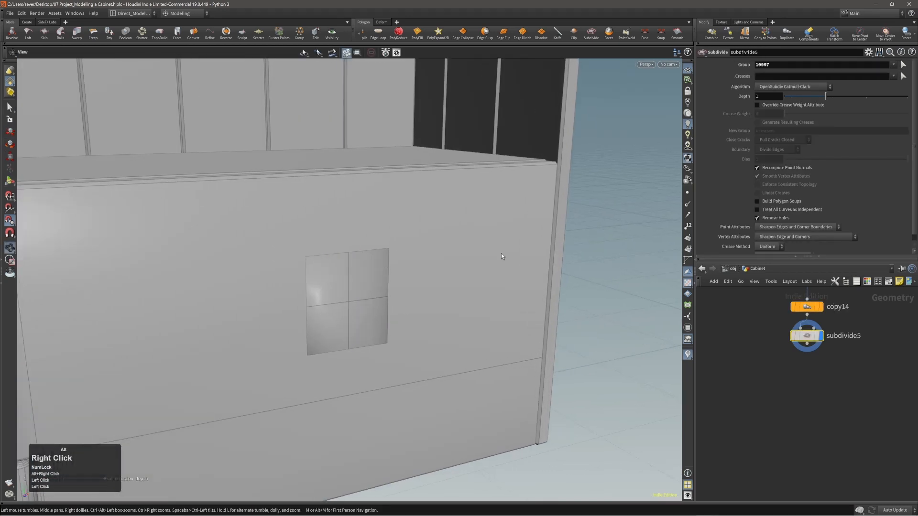
{"action": "left_click", "coordinate": [787, 229]}
{"action": "left_click", "coordinate": [782, 238]}
{"action": "right_click_drag", "start_coordinate": [318, 283], "coordinate": [347, 280], "text": "alt"}
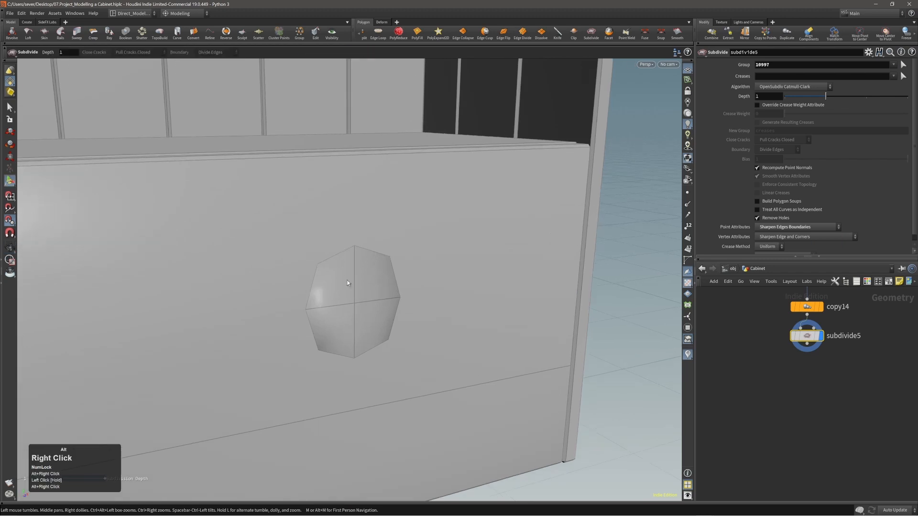
Step: Select all faces of the octagonal disc and start an edit that moves it
{"action": "key", "text": "3"}
{"action": "double_click", "coordinate": [350, 290]}
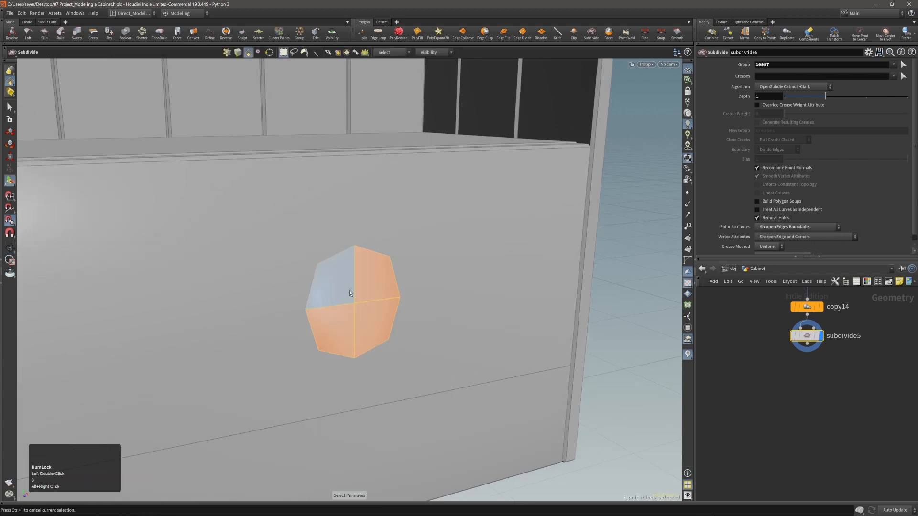
{"action": "key", "text": "t"}
{"action": "key", "text": "shift+c"}
{"action": "mouse_move", "coordinate": [348, 290]}
{"action": "left_mouse_down", "text": "alt"}
{"action": "mouse_move", "coordinate": [357, 300]}
{"action": "mouse_move", "coordinate": [338, 302]}
{"action": "mouse_move", "coordinate": [366, 288]}
{"action": "left_mouse_up", "text": "alt"}
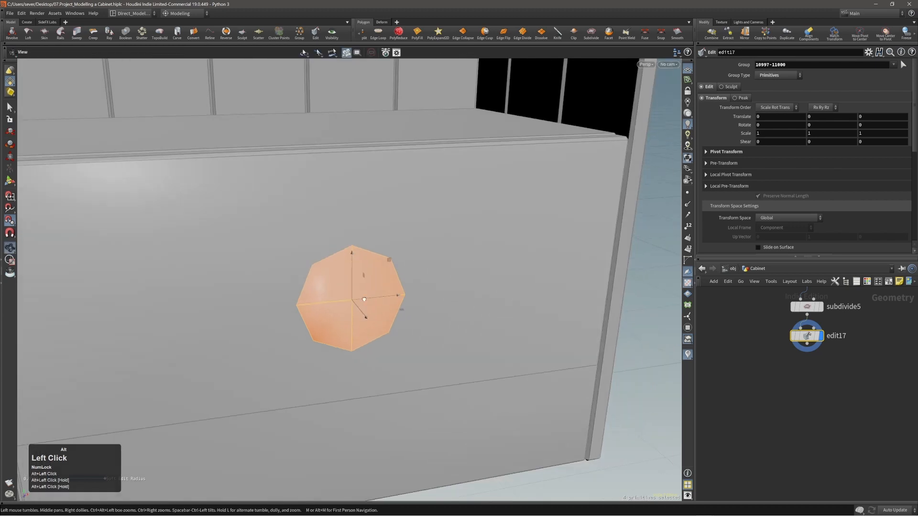
Step: Reset the Z translation of the earlier face copy to 0, keeping its scale values
{"action": "key", "text": "Page_Up"}
{"action": "key", "text": "Page_Up"}
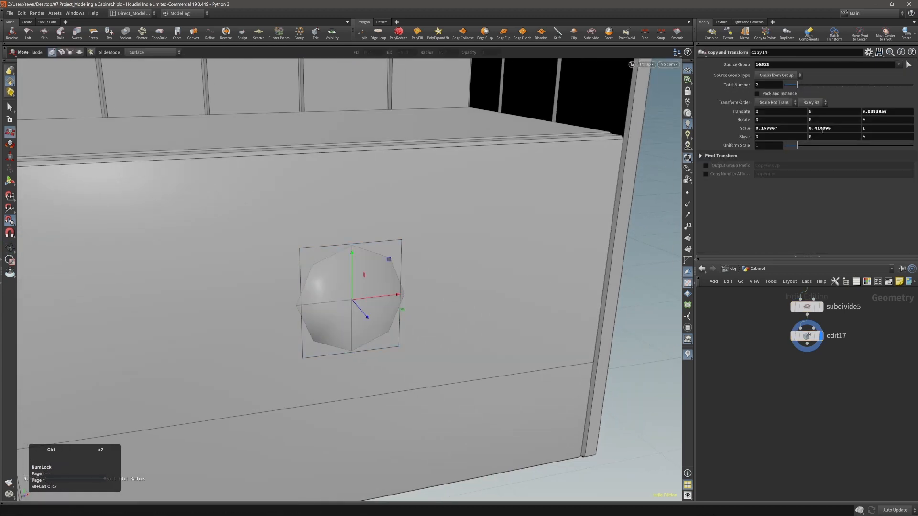
{"action": "middle_click", "coordinate": [821, 130], "text": "ctrl"}
{"action": "key", "text": "ctrl+z"}
{"action": "middle_click", "coordinate": [885, 116], "text": "ctrl"}
{"action": "right_click_drag", "start_coordinate": [451, 298], "coordinate": [422, 308], "text": "alt"}
{"action": "middle_click_drag", "start_coordinate": [438, 308], "coordinate": [410, 317], "text": "alt"}
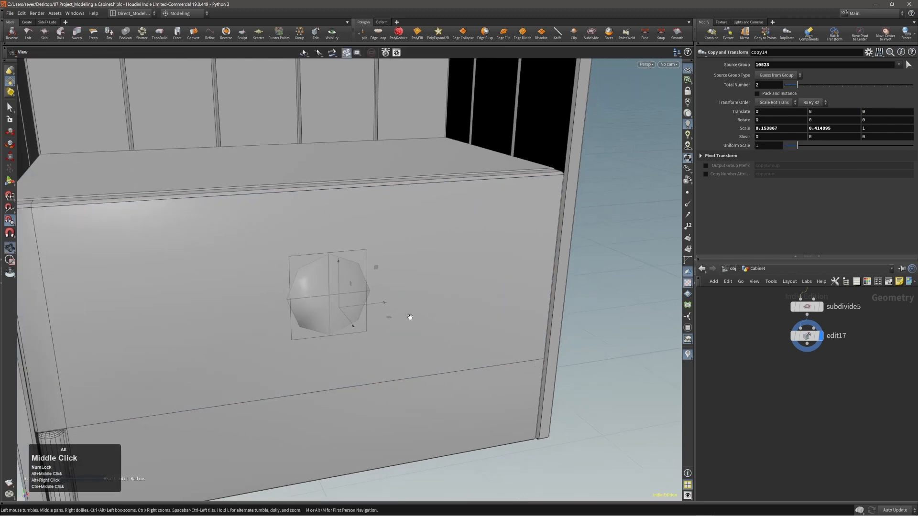
{"action": "left_click_drag", "start_coordinate": [409, 318], "coordinate": [542, 301], "text": "alt"}
Step: Move the disc about 0.219 in X and 0.051 in Y, toward the door's upper opening-side corner
{"action": "key", "text": "Page_Down"}
{"action": "key", "text": "Page_Down"}
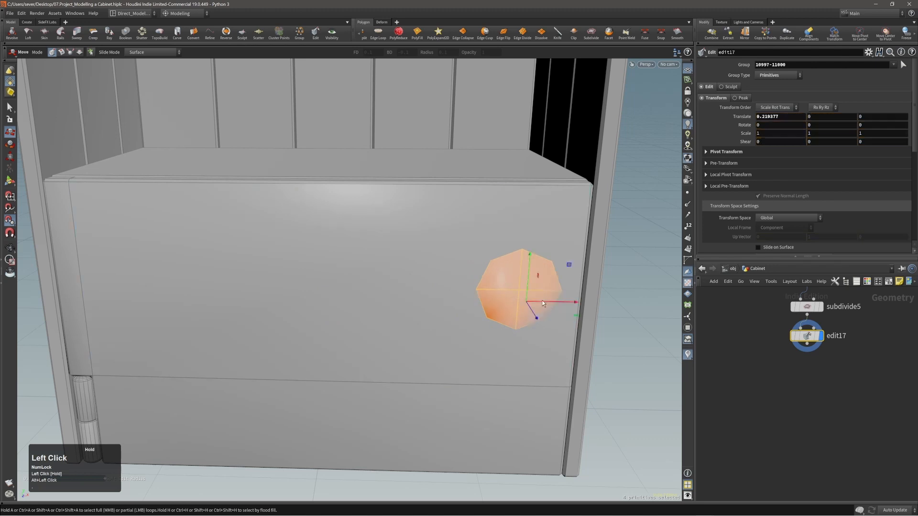
{"action": "left_click_drag", "start_coordinate": [530, 258], "coordinate": [611, 277]}
Step: Reselect the whole disc and scale it uniformly in X and Y to about 0.388
{"action": "key", "text": "e"}
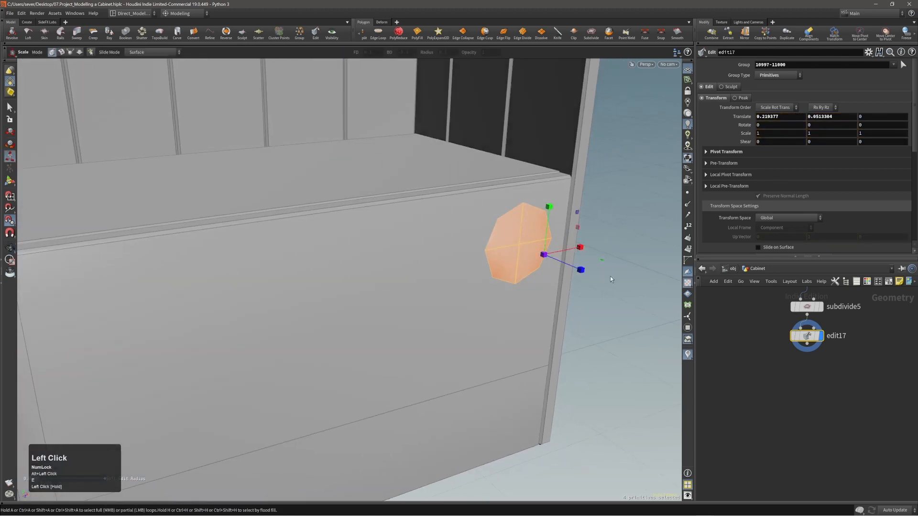
{"action": "left_click", "coordinate": [595, 288]}
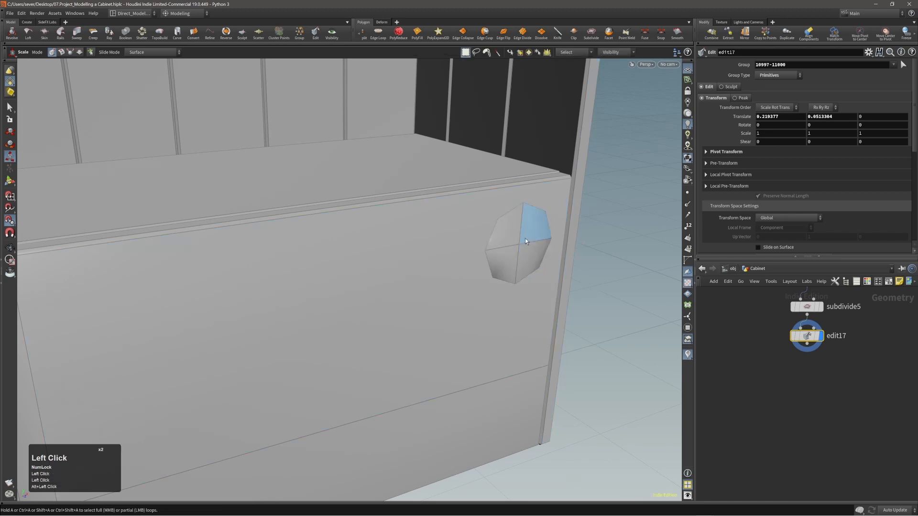
{"action": "double_click", "coordinate": [525, 238]}
{"action": "right_click_drag", "start_coordinate": [525, 239], "coordinate": [535, 245], "text": "alt"}
{"action": "left_click_drag", "start_coordinate": [564, 208], "coordinate": [536, 226]}
Step: Move the scaled disc about 0.032 in X and 0.031 in Y, closer to the door's upper corner
{"action": "right_click_drag", "start_coordinate": [535, 230], "coordinate": [404, 283], "text": "alt"}
{"action": "left_click_drag", "start_coordinate": [404, 283], "coordinate": [480, 262], "text": "alt"}
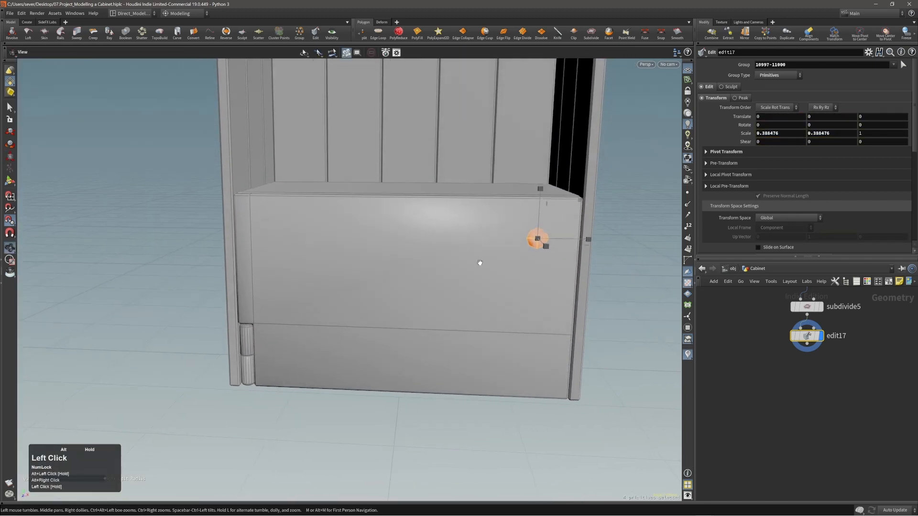
{"action": "right_click_drag", "start_coordinate": [479, 263], "coordinate": [543, 253], "text": "alt"}
{"action": "middle_click_drag", "start_coordinate": [543, 254], "coordinate": [468, 286], "text": "alt"}
{"action": "right_click_drag", "start_coordinate": [468, 286], "coordinate": [495, 282], "text": "alt"}
{"action": "key", "text": "t"}
{"action": "left_click_drag", "start_coordinate": [487, 269], "coordinate": [546, 213]}
{"action": "key", "text": "x"}
{"action": "mouse_move", "coordinate": [508, 247]}
{"action": "left_mouse_down"}
{"action": "mouse_move", "coordinate": [432, 263]}
{"action": "mouse_move", "coordinate": [506, 238]}
{"action": "left_mouse_up"}
{"action": "key", "text": "x"}
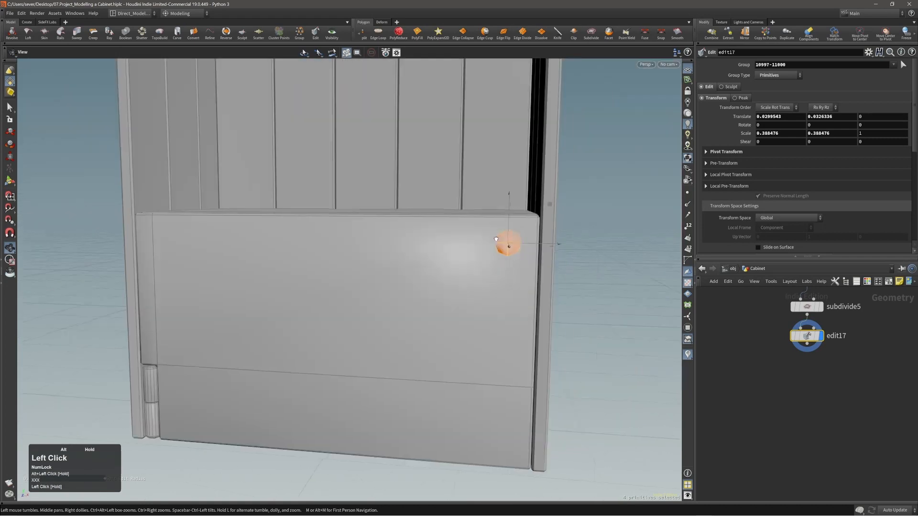
{"action": "left_click_drag", "start_coordinate": [550, 206], "coordinate": [552, 208]}
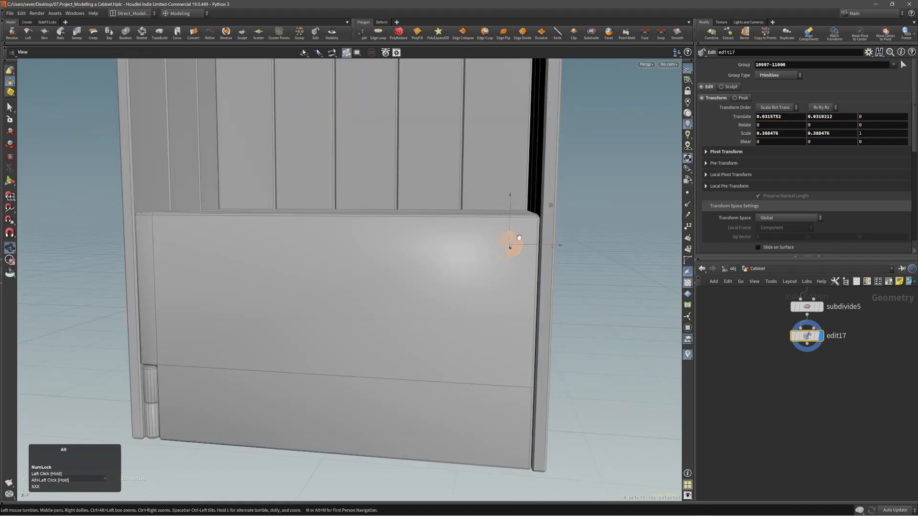
Step: Try moving the disc away from the door front with snapping
{"action": "left_click_drag", "start_coordinate": [519, 235], "coordinate": [470, 267], "text": "alt"}
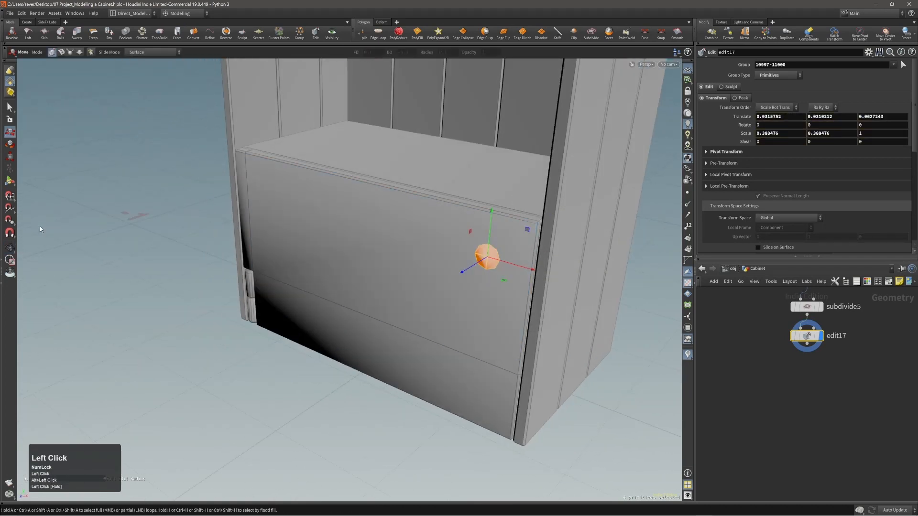
{"action": "left_click_drag", "start_coordinate": [460, 301], "coordinate": [446, 264], "text": "alt"}
{"action": "left_click_drag", "start_coordinate": [393, 253], "coordinate": [393, 253]}
{"action": "left_click_drag", "start_coordinate": [415, 278], "coordinate": [334, 290], "text": "alt"}
{"action": "left_click_drag", "start_coordinate": [398, 266], "coordinate": [173, 349]}
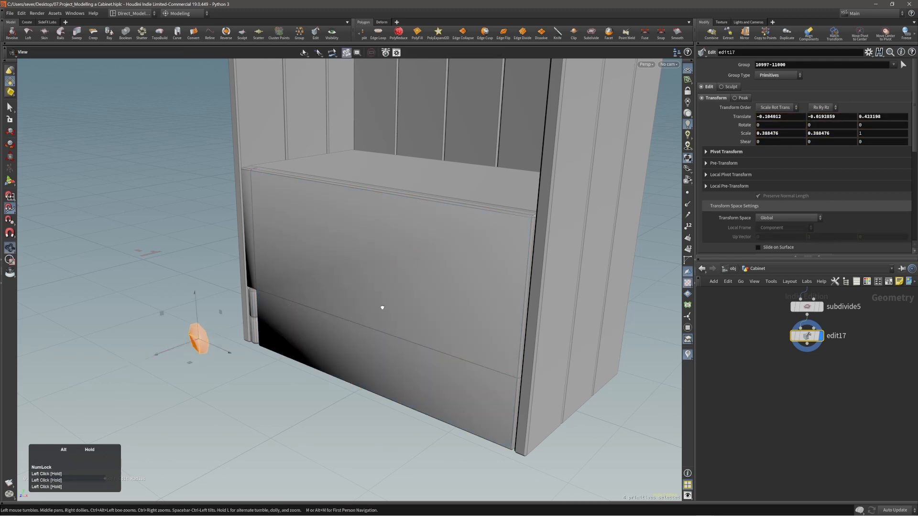
{"action": "left_click_drag", "start_coordinate": [382, 308], "coordinate": [211, 315], "text": "alt"}
{"action": "right_click_drag", "start_coordinate": [211, 314], "coordinate": [139, 314], "text": "alt"}
{"action": "left_click_drag", "start_coordinate": [138, 313], "coordinate": [463, 248], "text": "alt"}
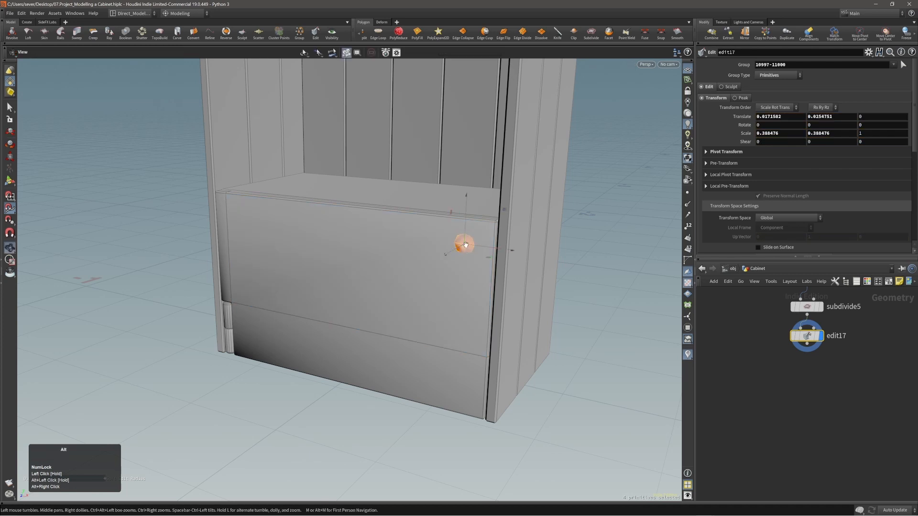
Step: Scale the disc to about 0.252 in X and Y and move it nearer the door's upper corner
{"action": "right_click_drag", "start_coordinate": [463, 250], "coordinate": [471, 271], "text": "alt"}
{"action": "left_click_drag", "start_coordinate": [471, 271], "coordinate": [486, 216], "text": "alt"}
{"action": "key", "text": "e"}
{"action": "middle_click_drag", "start_coordinate": [448, 254], "coordinate": [464, 243], "text": "alt"}
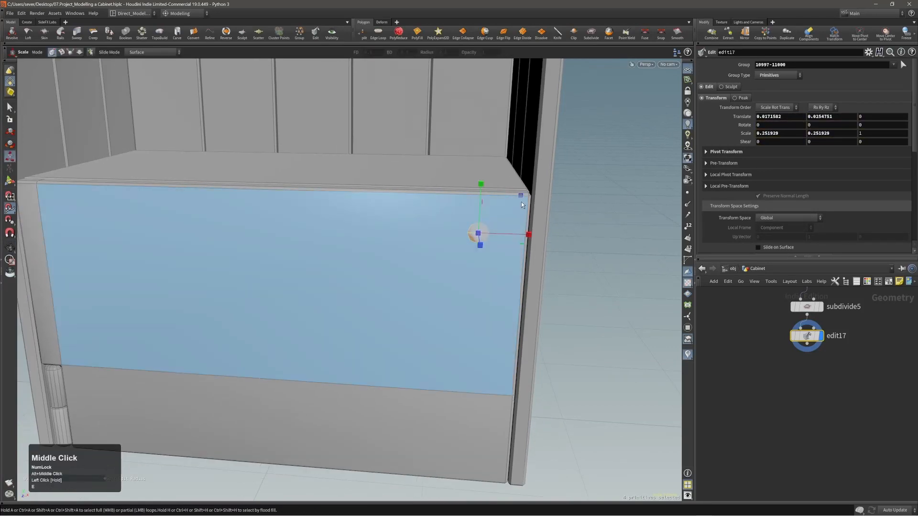
{"action": "key", "text": "t"}
{"action": "left_click_drag", "start_coordinate": [521, 204], "coordinate": [511, 214]}
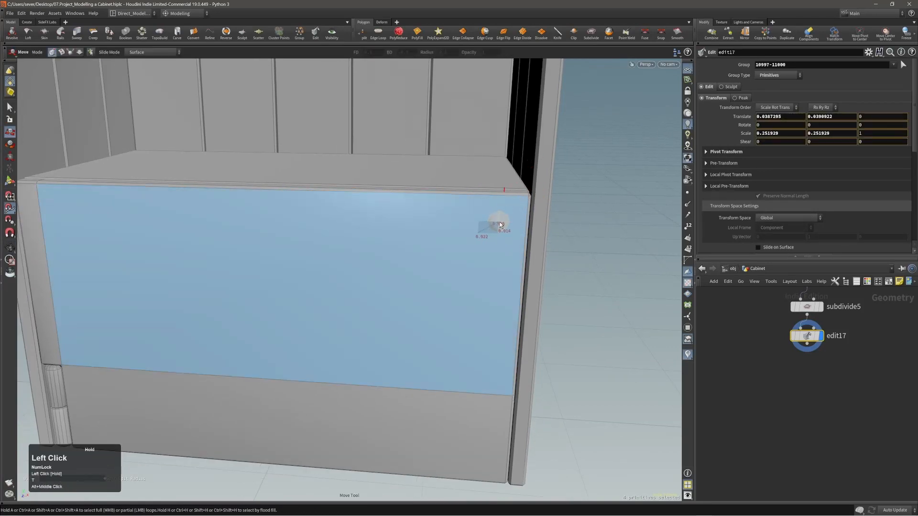
Step: Extrude the disc outward from the door as a knob stem, and extrude its front about 0.005 again
{"action": "right_click_drag", "start_coordinate": [496, 221], "coordinate": [322, 254], "text": "alt"}
{"action": "left_click_drag", "start_coordinate": [322, 254], "coordinate": [380, 260], "text": "alt"}
{"action": "key", "text": "c"}
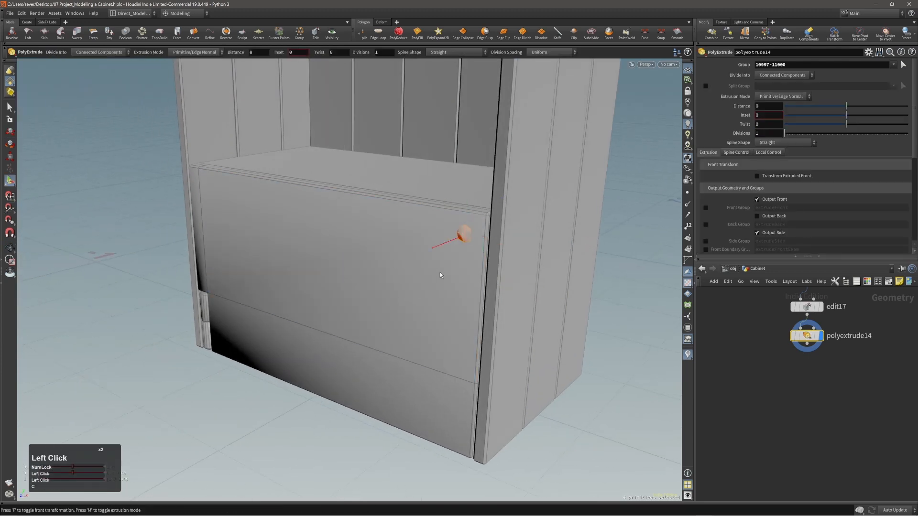
{"action": "left_click_drag", "start_coordinate": [440, 271], "coordinate": [363, 293]}
{"action": "key", "text": "q"}
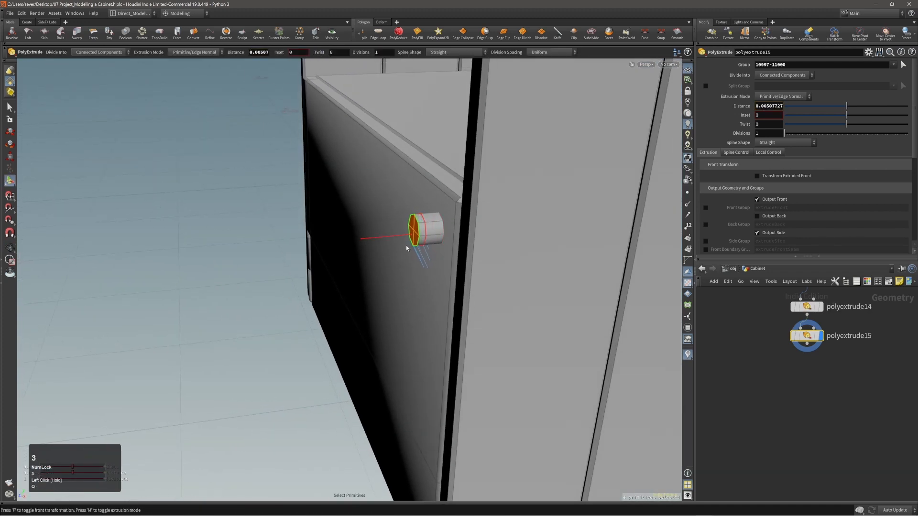
Step: Extrude the ring of side faces on the stem's front segment outward to form a wider knob head
{"action": "key", "text": "3"}
{"action": "left_click", "coordinate": [422, 232]}
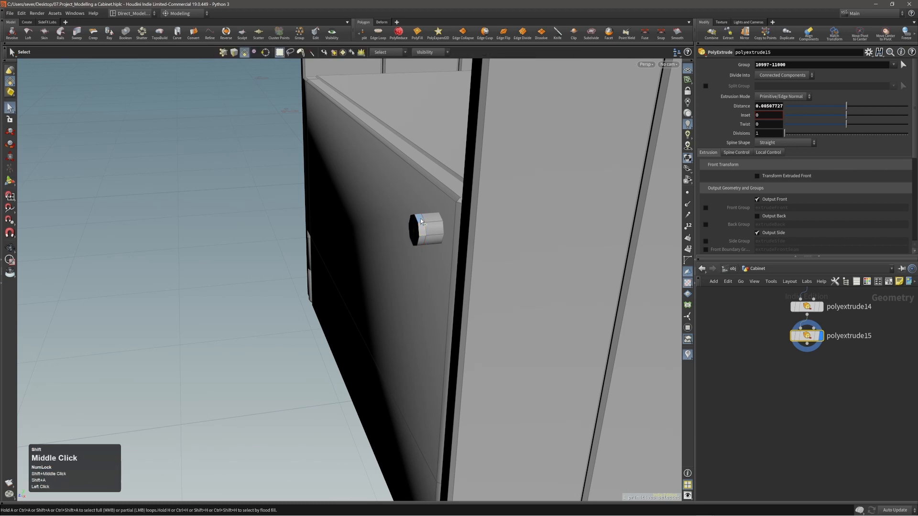
{"action": "left_click_drag", "start_coordinate": [424, 234], "coordinate": [438, 253], "text": "alt"}
{"action": "key", "text": "q"}
{"action": "right_click_drag", "start_coordinate": [438, 253], "coordinate": [469, 223], "text": "alt"}
{"action": "left_click_drag", "start_coordinate": [469, 224], "coordinate": [608, 254], "text": "alt"}
Step: Bevel the rim faces of the knob head with a distance of about 0.0015 and 1 division
{"action": "key", "text": "c"}
{"action": "left_click", "coordinate": [436, 241]}
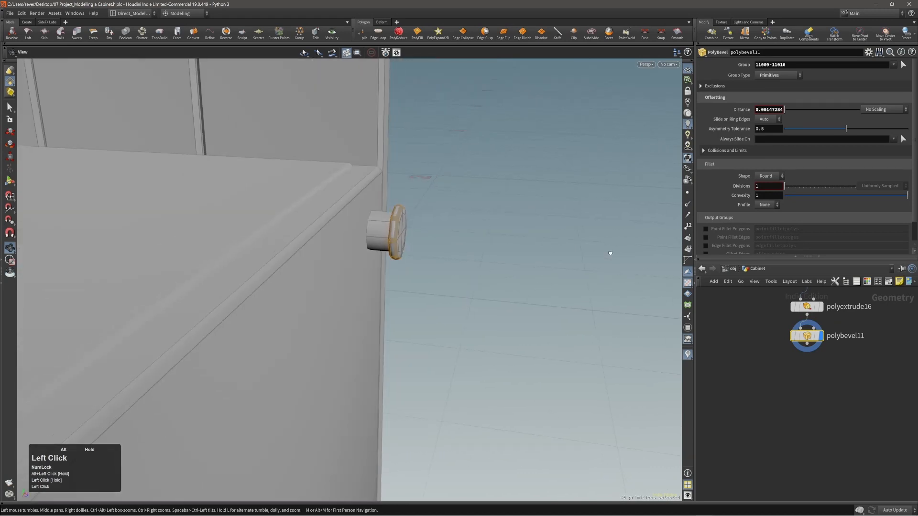
{"action": "right_click_drag", "start_coordinate": [609, 254], "coordinate": [423, 219], "text": "alt"}
{"action": "left_click_drag", "start_coordinate": [423, 219], "coordinate": [409, 236]}
{"action": "key", "text": "s"}
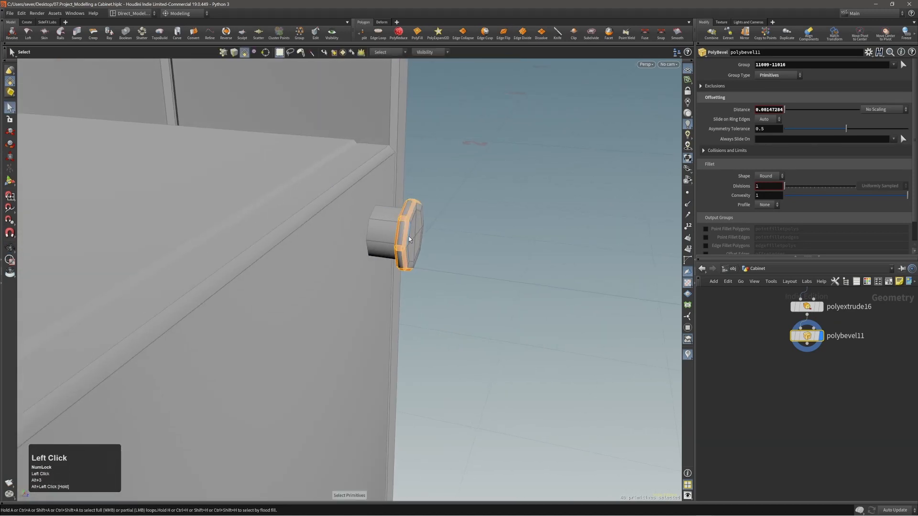
{"action": "double_click", "coordinate": [409, 236]}
{"action": "key", "text": "c"}
{"action": "left_click", "coordinate": [402, 231]}
{"action": "left_click", "coordinate": [421, 231]}
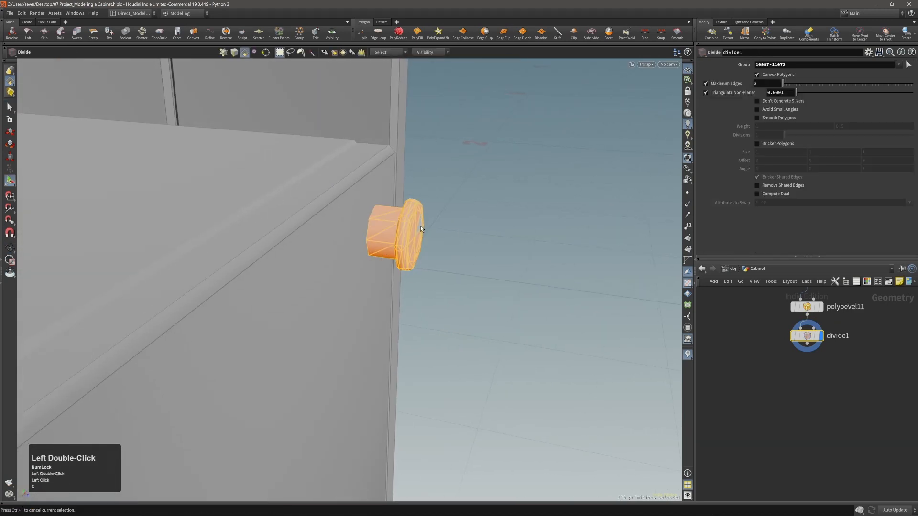
{"action": "key", "text": "ctrl+z"}
{"action": "key", "text": "ctrl+z"}
Step: Select the whole knob and subdivide it at a depth of 1 to smooth its shape
{"action": "double_click", "coordinate": [412, 237]}
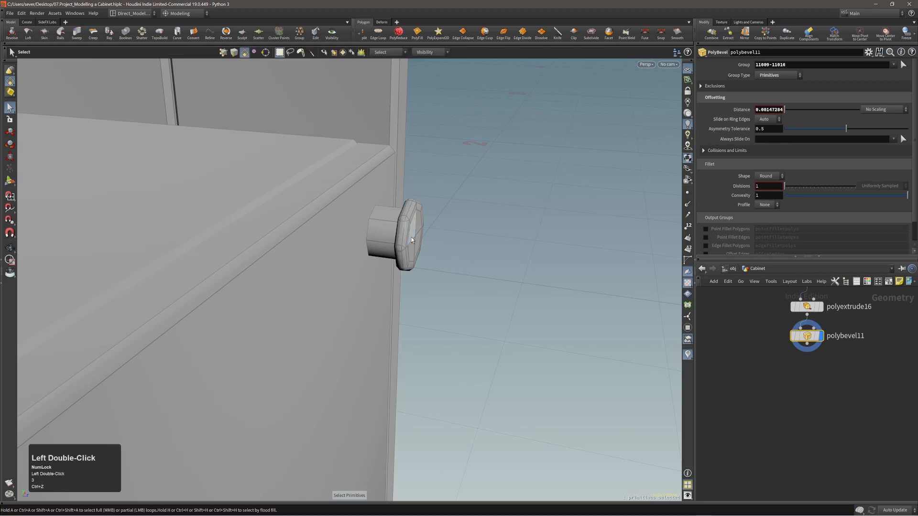
{"action": "left_click_drag", "start_coordinate": [411, 238], "coordinate": [324, 212], "text": "alt"}
{"action": "right_click_drag", "start_coordinate": [324, 211], "coordinate": [437, 217], "text": "alt"}
{"action": "key", "text": "c"}
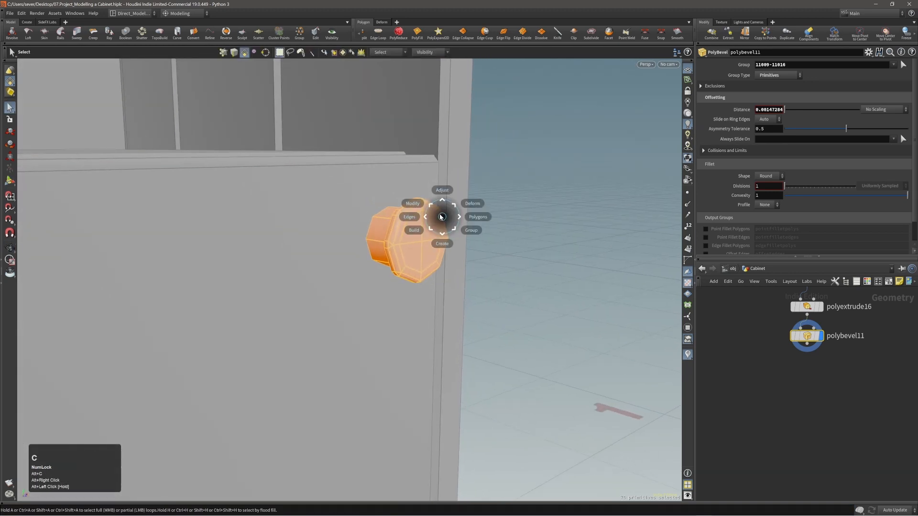
{"action": "left_click", "coordinate": [442, 211]}
{"action": "left_click_drag", "start_coordinate": [441, 222], "coordinate": [427, 256], "text": "alt"}
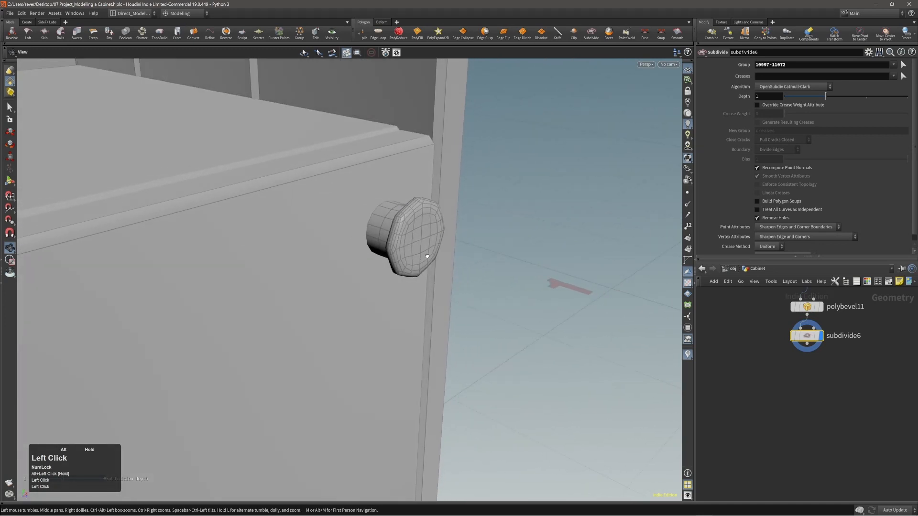
Step: In the polybevel11 node's exclusions, enable Ignore Edges Shared Between Group Polygons for the knob's rim bevel
{"action": "middle_click_drag", "start_coordinate": [857, 408], "coordinate": [856, 428], "text": "alt"}
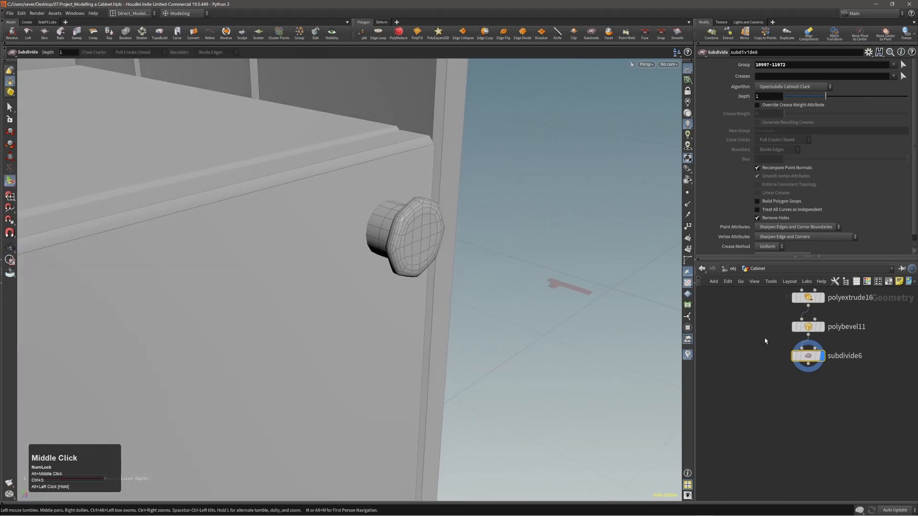
{"action": "middle_click_drag", "start_coordinate": [763, 338], "coordinate": [763, 366], "text": "alt"}
{"action": "left_click", "coordinate": [807, 356]}
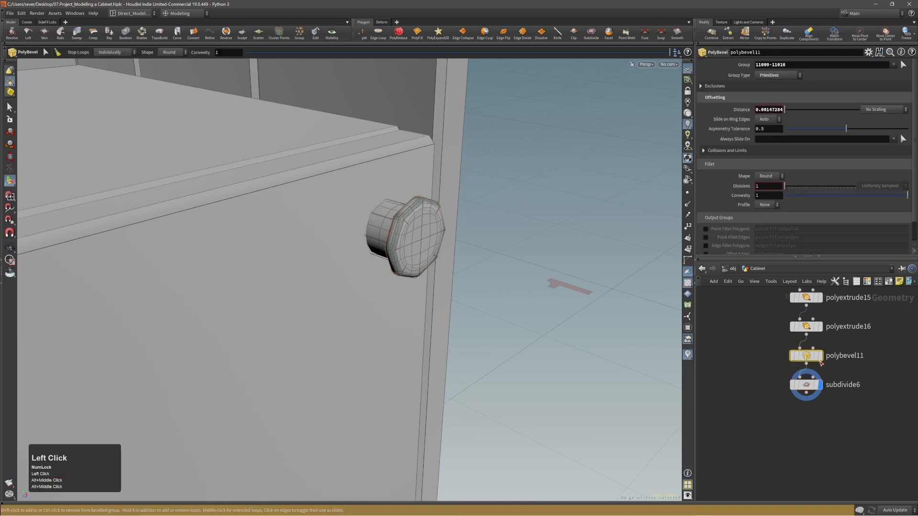
{"action": "left_click", "coordinate": [739, 88]}
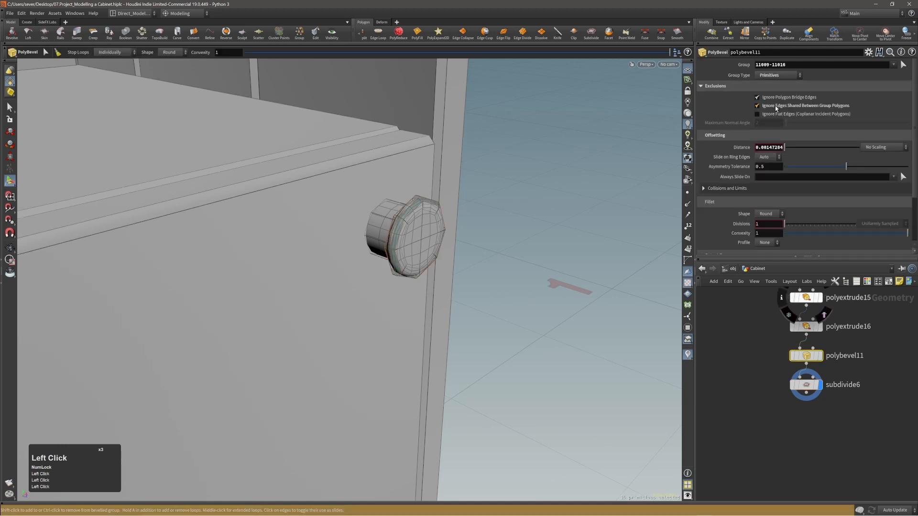
{"action": "right_click_drag", "start_coordinate": [502, 204], "coordinate": [463, 207], "text": "alt"}
{"action": "left_click_drag", "start_coordinate": [463, 207], "coordinate": [339, 213], "text": "alt"}
{"action": "right_click_drag", "start_coordinate": [338, 214], "coordinate": [409, 223], "text": "alt"}
{"action": "key", "text": "period"}
{"action": "mouse_move", "coordinate": [400, 225]}
{"action": "left_mouse_down", "text": "alt"}
{"action": "mouse_move", "coordinate": [326, 236]}
{"action": "mouse_move", "coordinate": [342, 251]}
{"action": "mouse_move", "coordinate": [544, 266]}
{"action": "mouse_move", "coordinate": [412, 227]}
{"action": "left_mouse_up", "text": "alt"}
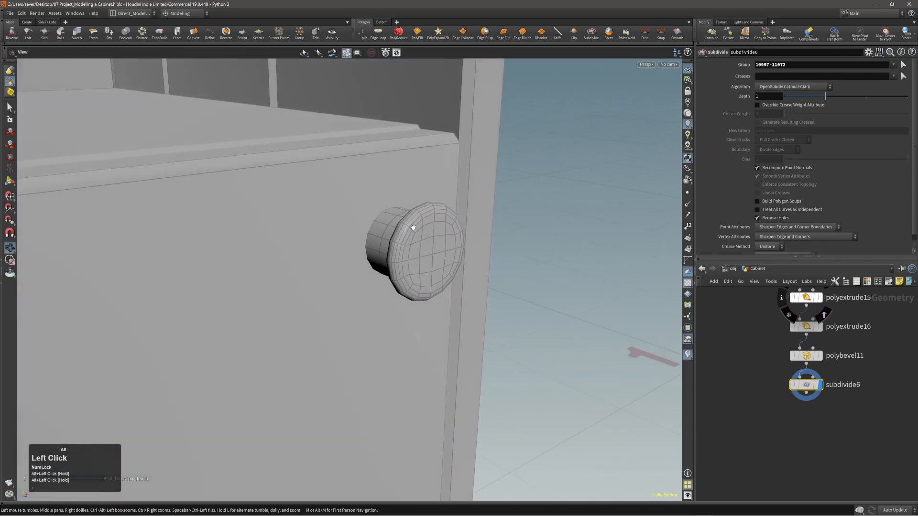
Step: Dissolve the edge loop that runs around the middle of the knob's stem
{"action": "right_click_drag", "start_coordinate": [412, 227], "coordinate": [402, 240], "text": "alt"}
{"action": "right_click_drag", "start_coordinate": [402, 240], "coordinate": [293, 303], "text": "alt"}
{"action": "left_click_drag", "start_coordinate": [293, 303], "coordinate": [272, 289], "text": "alt"}
{"action": "right_click_drag", "start_coordinate": [273, 289], "coordinate": [405, 263], "text": "alt"}
{"action": "key", "text": "alt+2"}
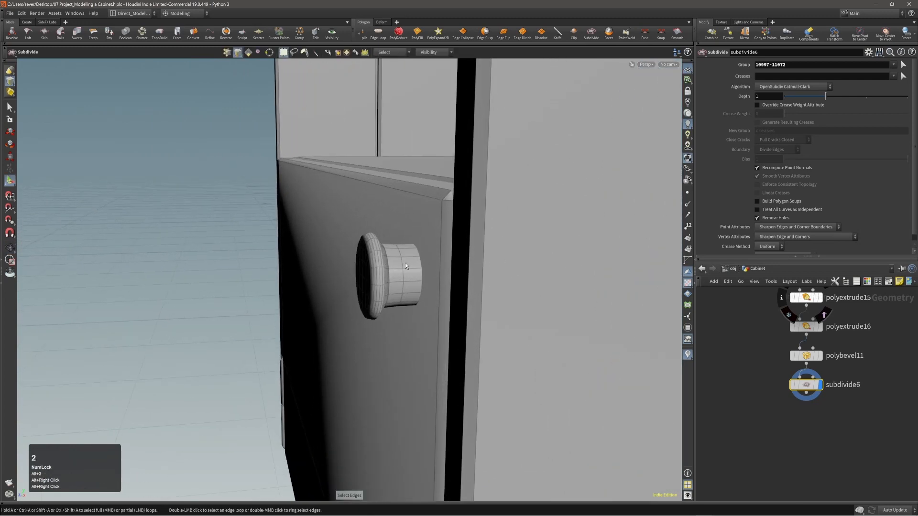
{"action": "double_click", "coordinate": [404, 264]}
{"action": "key", "text": "Delete"}
{"action": "left_click_drag", "start_coordinate": [403, 264], "coordinate": [381, 268], "text": "alt"}
{"action": "key", "text": "2"}
{"action": "left_click", "coordinate": [391, 265]}
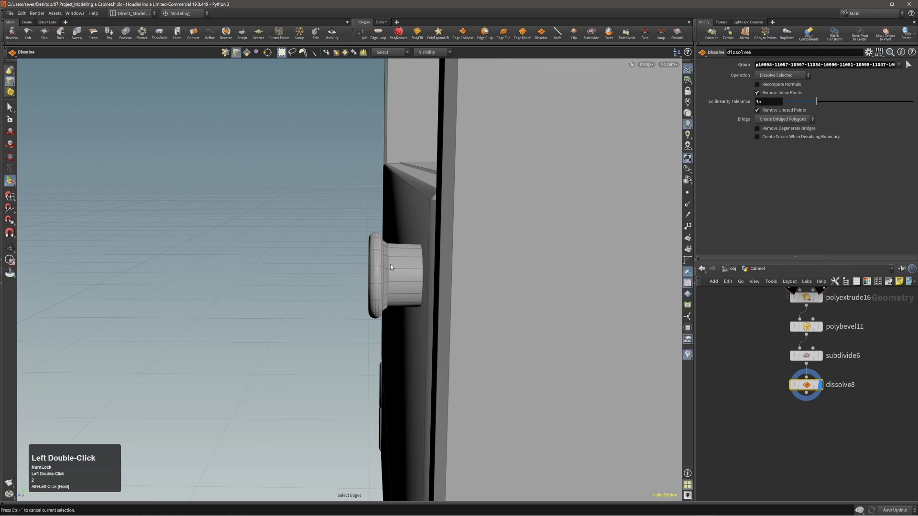
{"action": "double_click", "coordinate": [390, 264]}
Step: Examine the knob's size and placement on the lower door against the whole cabinet
{"action": "left_click_drag", "start_coordinate": [389, 265], "coordinate": [383, 293], "text": "alt"}
{"action": "right_click_drag", "start_coordinate": [383, 293], "coordinate": [358, 302], "text": "alt"}
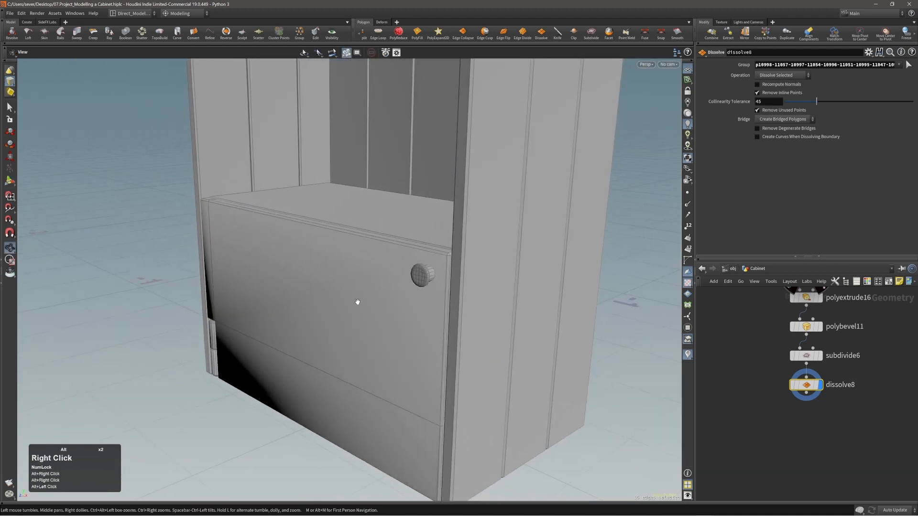
{"action": "middle_click_drag", "start_coordinate": [359, 301], "coordinate": [378, 292], "text": "alt"}
{"action": "left_click_drag", "start_coordinate": [410, 287], "coordinate": [430, 303], "text": "alt"}
{"action": "key", "text": "s"}
{"action": "left_click", "coordinate": [592, 324]}
{"action": "right_click_drag", "start_coordinate": [445, 290], "coordinate": [405, 297], "text": "alt"}
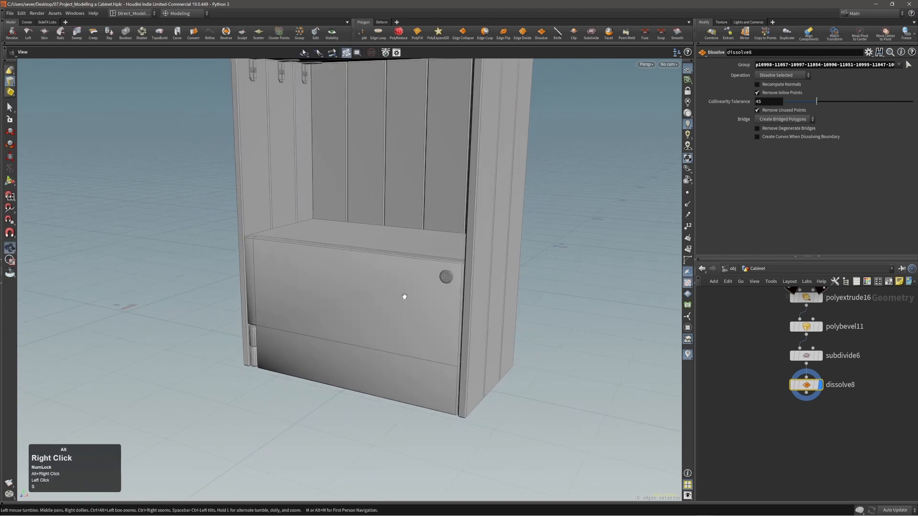
{"action": "middle_click_drag", "start_coordinate": [404, 296], "coordinate": [408, 344], "text": "alt"}
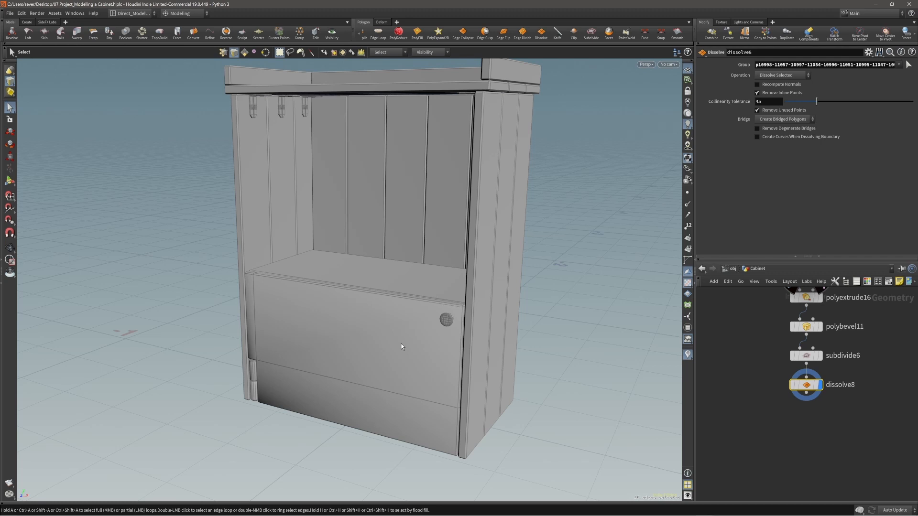
{"action": "right_click_drag", "start_coordinate": [402, 347], "coordinate": [432, 325], "text": "alt"}
{"action": "left_click_drag", "start_coordinate": [432, 325], "coordinate": [473, 339], "text": "alt"}
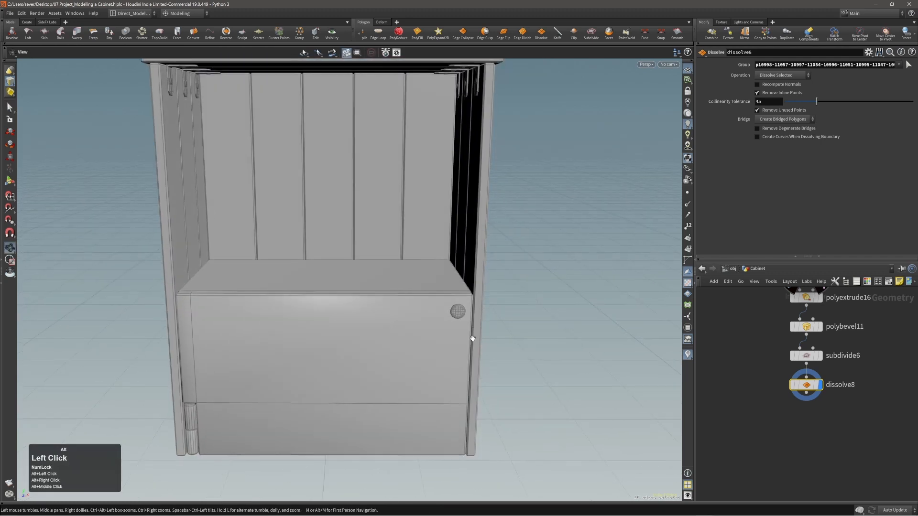
{"action": "left_click_drag", "start_coordinate": [367, 338], "coordinate": [380, 332], "text": "alt"}
{"action": "middle_click_drag", "start_coordinate": [380, 332], "coordinate": [328, 303]}
{"action": "left_click_drag", "start_coordinate": [317, 375], "coordinate": [295, 354], "text": "alt"}
{"action": "right_click_drag", "start_coordinate": [353, 320], "coordinate": [354, 311], "text": "alt"}
{"action": "middle_click_drag", "start_coordinate": [354, 311], "coordinate": [358, 356], "text": "alt"}
{"action": "left_click_drag", "start_coordinate": [359, 357], "coordinate": [317, 339], "text": "alt"}
Step: Save the scene file
{"action": "key", "text": "ctrl+s"}
{"action": "right_click_drag", "start_coordinate": [317, 338], "coordinate": [348, 339], "text": "alt"}
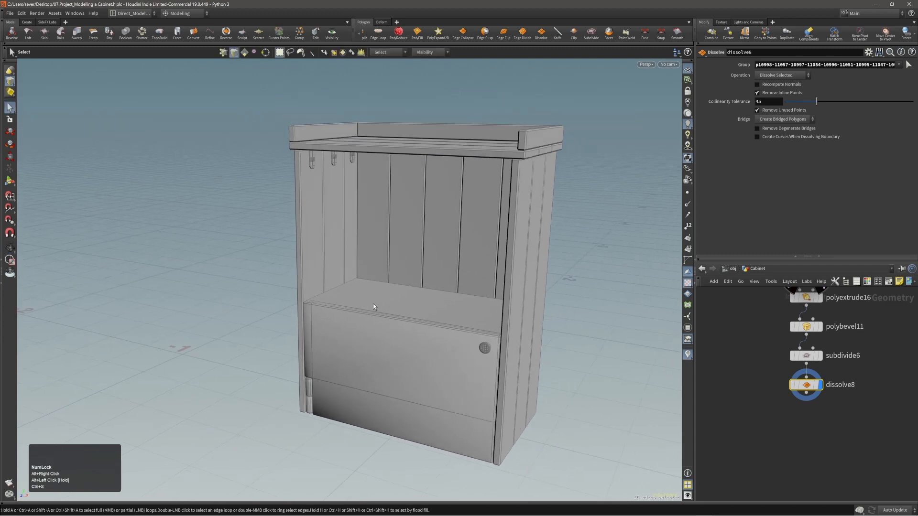
{"action": "middle_click_drag", "start_coordinate": [382, 343], "coordinate": [419, 322], "text": "alt"}
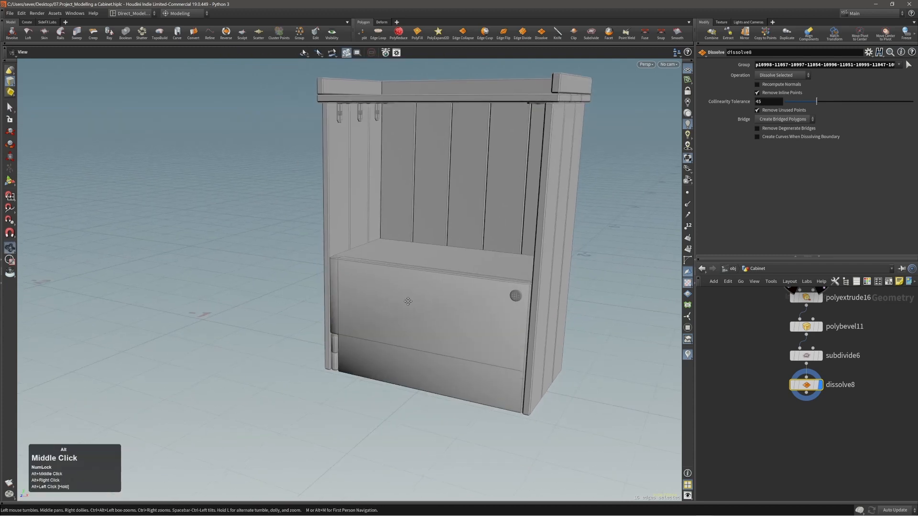
{"action": "right_click_drag", "start_coordinate": [409, 301], "coordinate": [496, 305], "text": "alt"}
{"action": "middle_click_drag", "start_coordinate": [497, 305], "coordinate": [452, 303], "text": "alt"}
{"action": "key", "text": "3"}
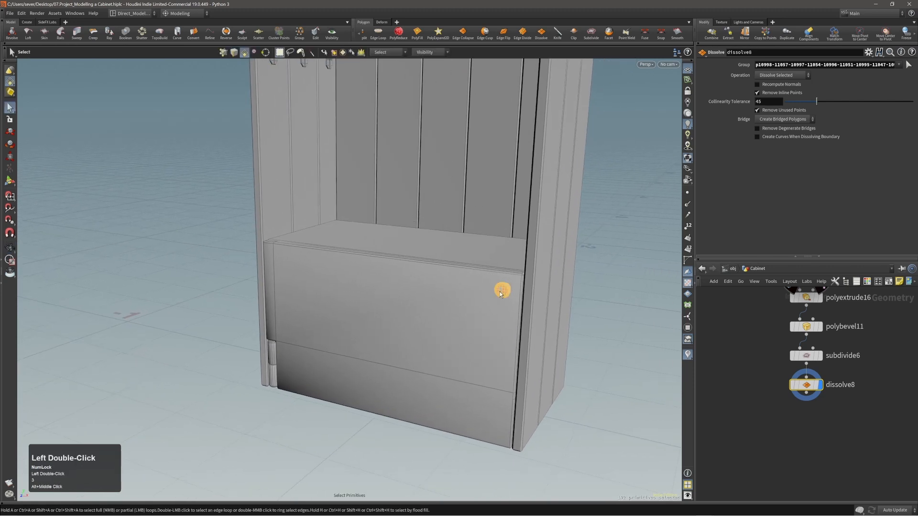
{"action": "double_click", "coordinate": [453, 313], "text": "shift"}
{"action": "right_click_drag", "start_coordinate": [330, 332], "coordinate": [337, 351], "text": "alt"}
{"action": "middle_click_drag", "start_coordinate": [337, 351], "coordinate": [368, 290], "text": "alt"}
{"action": "left_click_drag", "start_coordinate": [368, 290], "coordinate": [378, 327], "text": "alt"}
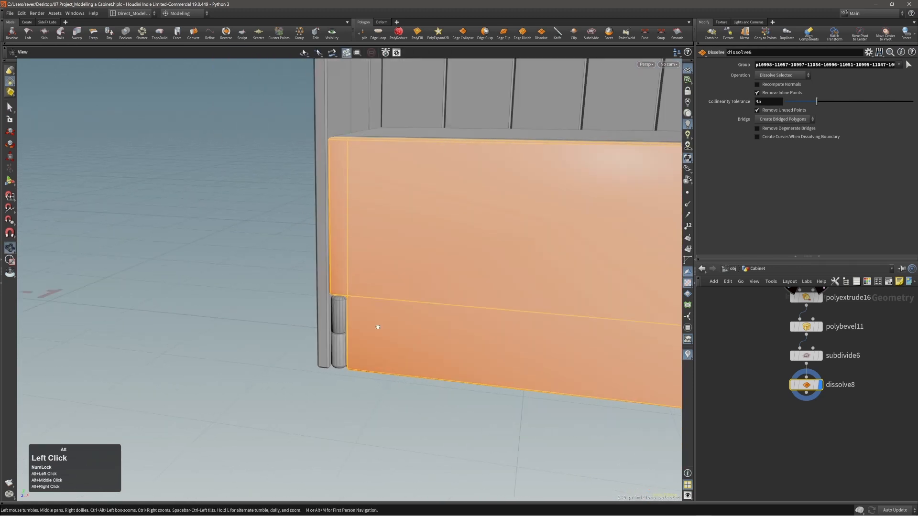
{"action": "left_click", "coordinate": [341, 316], "text": "shift"}
{"action": "middle_click_drag", "start_coordinate": [416, 317], "coordinate": [361, 334], "text": "alt"}
Step: Apply a Transform to the lower door's panels, its knob and the upper hinge cylinder segment together
{"action": "key", "text": "c"}
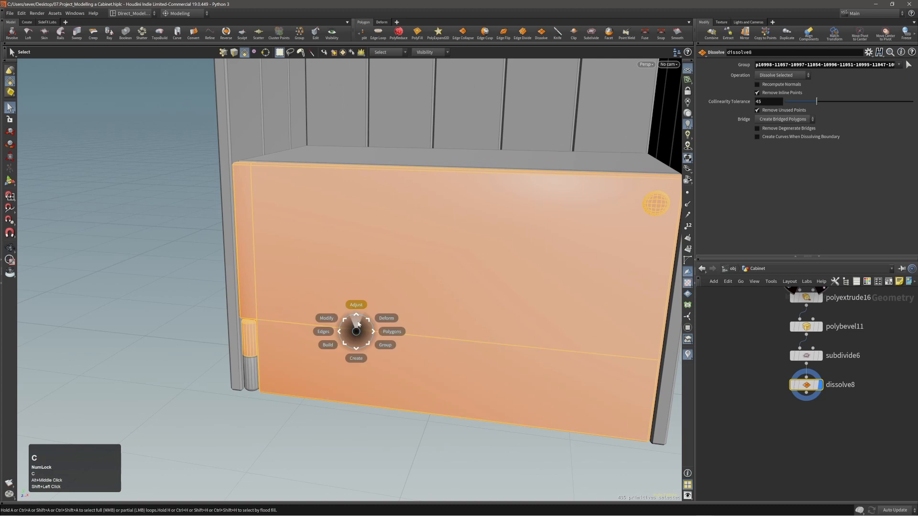
{"action": "left_click", "coordinate": [358, 320]}
{"action": "left_click", "coordinate": [358, 309]}
{"action": "right_click_drag", "start_coordinate": [394, 299], "coordinate": [377, 298], "text": "alt"}
{"action": "middle_click_drag", "start_coordinate": [376, 297], "coordinate": [373, 317], "text": "alt"}
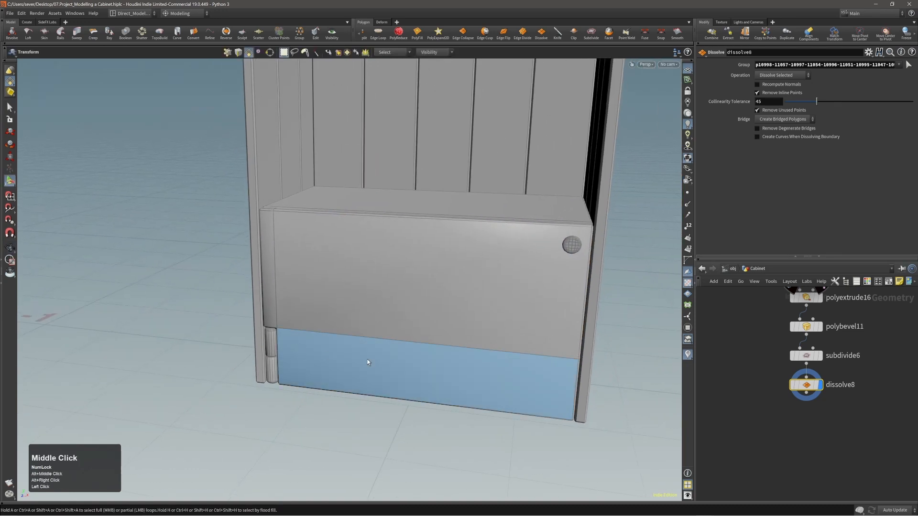
{"action": "double_click", "coordinate": [369, 362]}
{"action": "double_click", "coordinate": [539, 286], "text": "shift"}
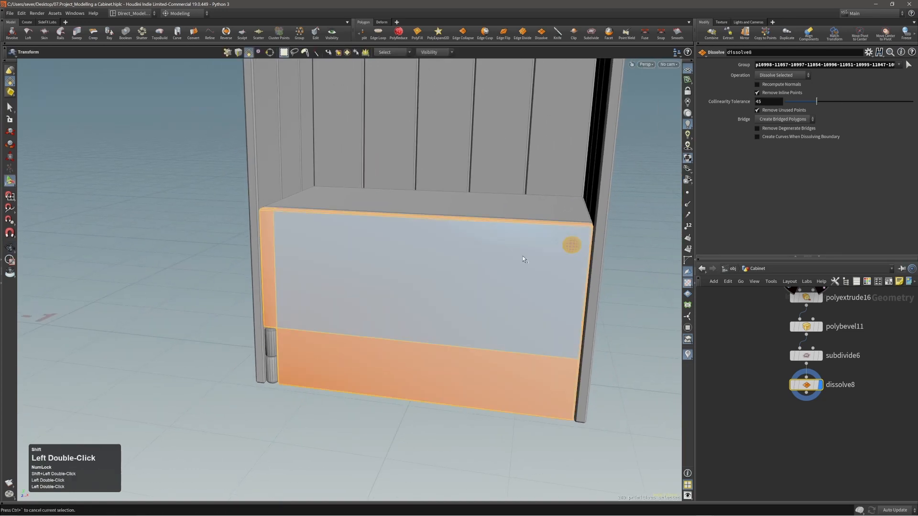
{"action": "key", "text": "t"}
{"action": "right_click_drag", "start_coordinate": [369, 330], "coordinate": [389, 318], "text": "alt"}
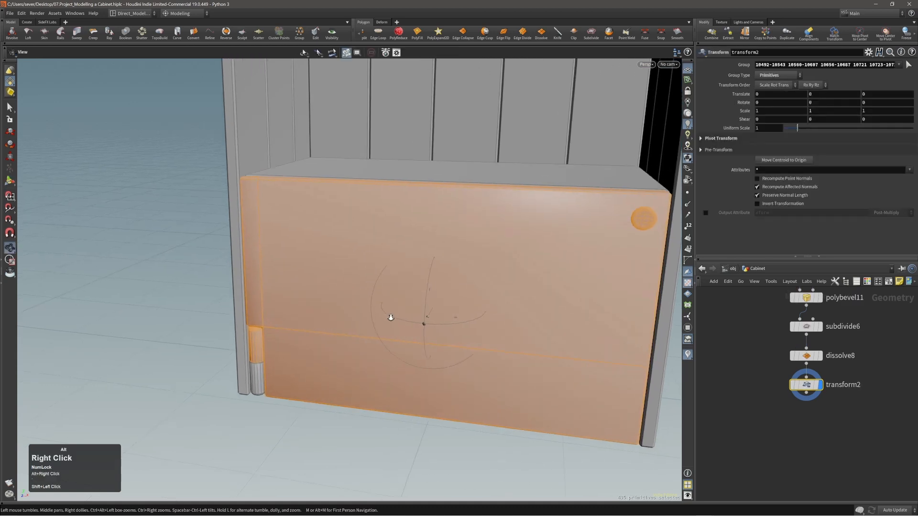
{"action": "left_click_drag", "start_coordinate": [390, 317], "coordinate": [435, 324], "text": "alt"}
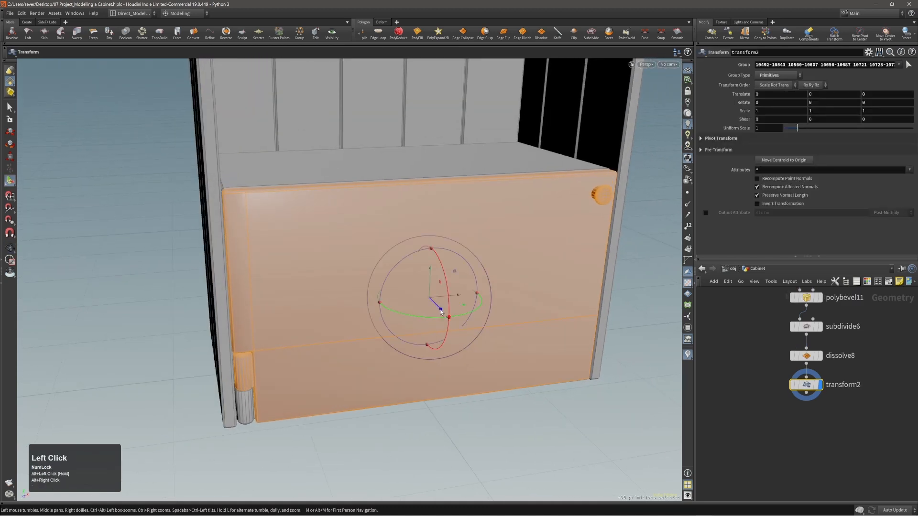
Step: Turn on Pivot Mode for the door's transform handle
{"action": "right_click", "coordinate": [441, 312]}
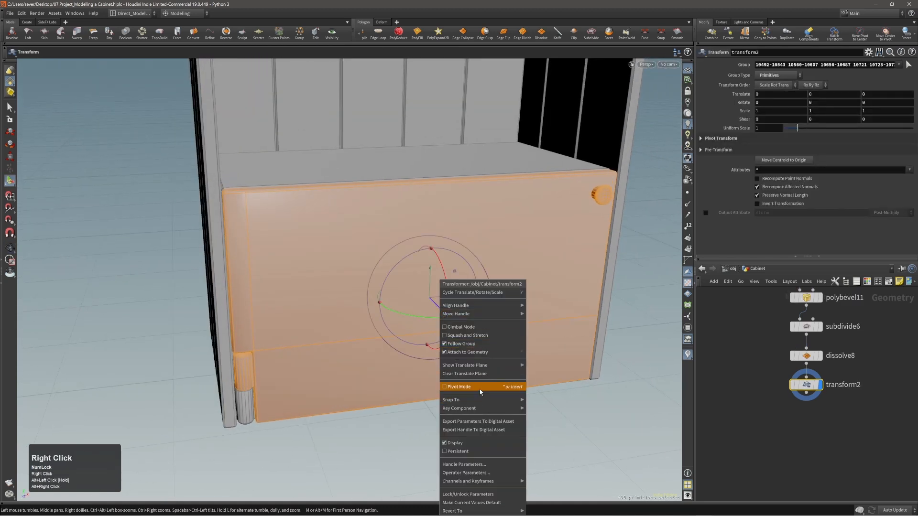
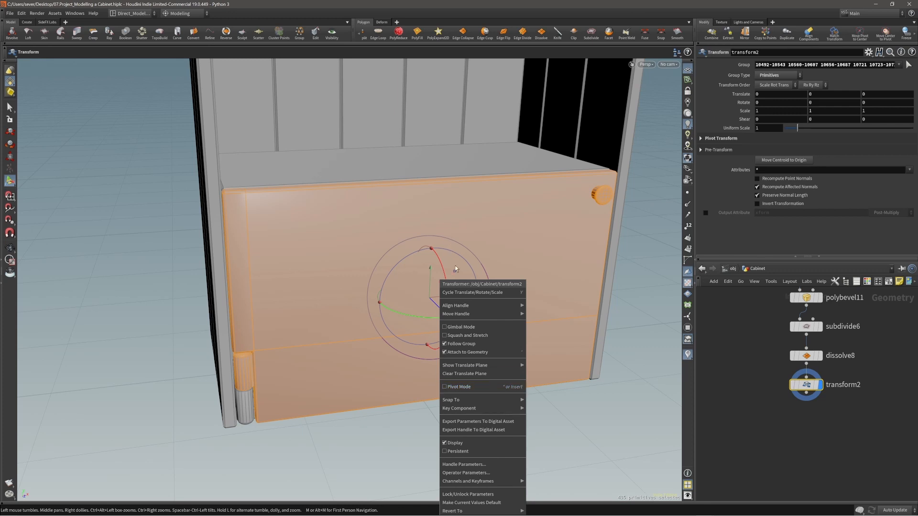
{"action": "left_click", "coordinate": [647, 359]}
{"action": "right_click_drag", "start_coordinate": [457, 306], "coordinate": [449, 297], "text": "alt"}
{"action": "left_click_drag", "start_coordinate": [421, 299], "coordinate": [420, 315], "text": "alt"}
{"action": "middle_click_drag", "start_coordinate": [420, 315], "coordinate": [453, 308]}
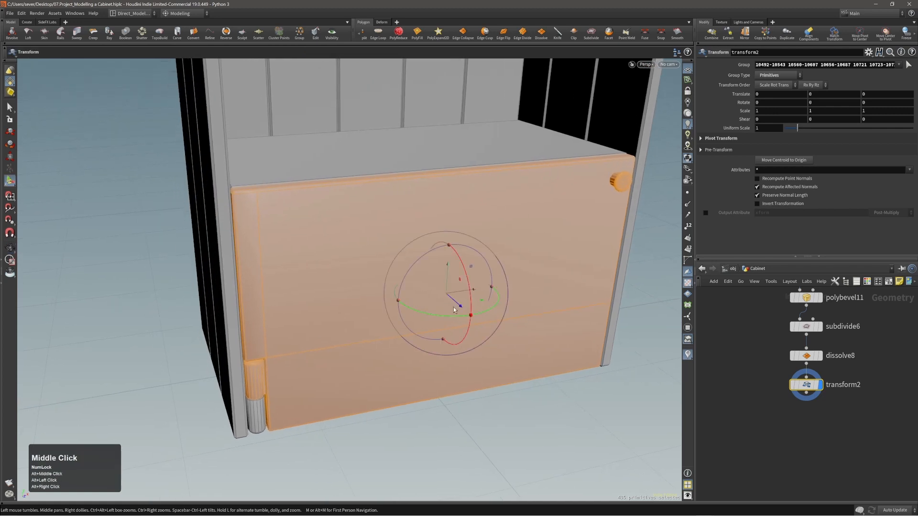
{"action": "right_click", "coordinate": [460, 306]}
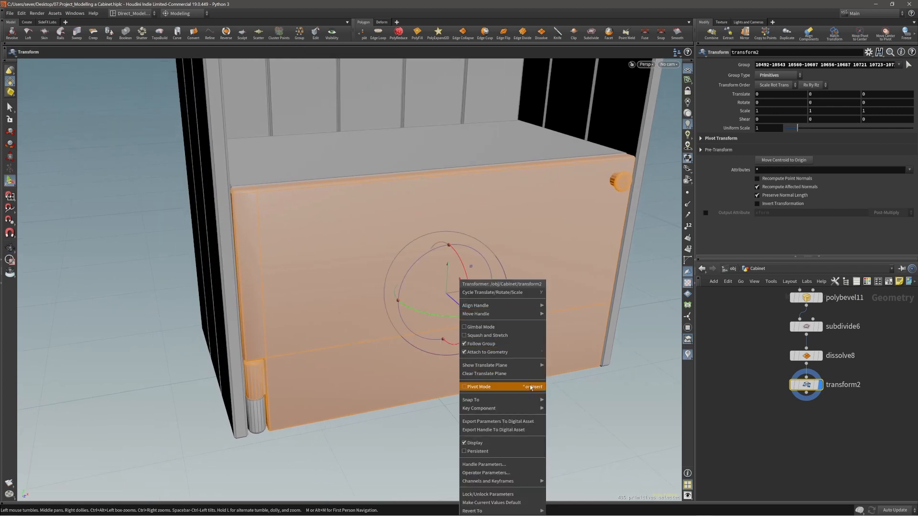
{"action": "left_click", "coordinate": [466, 389]}
{"action": "middle_click_drag", "start_coordinate": [379, 344], "coordinate": [422, 345], "text": "alt"}
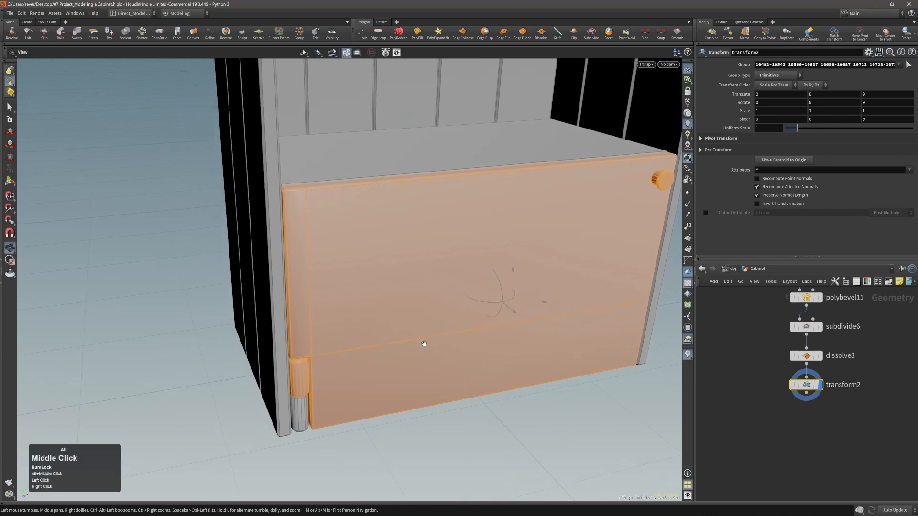
{"action": "right_click_drag", "start_coordinate": [423, 345], "coordinate": [441, 311], "text": "alt"}
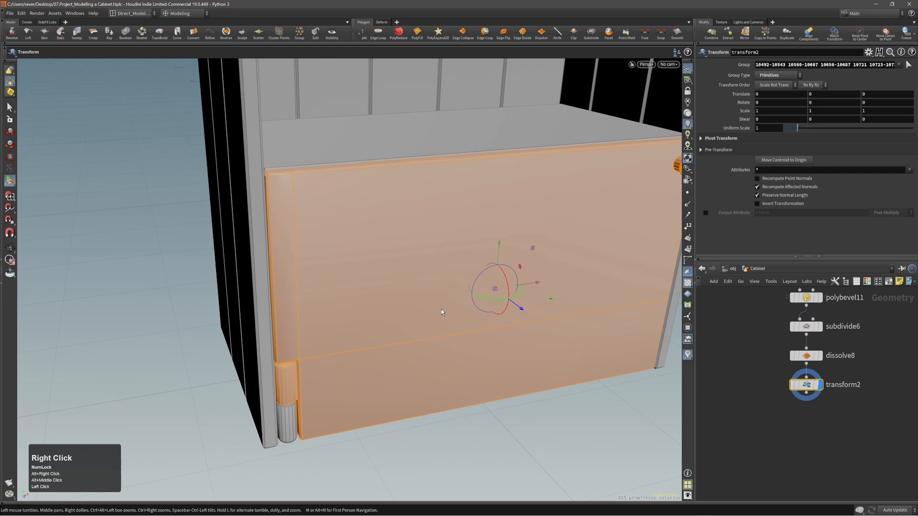
Step: Use orientation picking to place the pivot at the centre of the lower hinge cylinder's rounded underside, and turn Pivot Mode off
{"action": "key", "text": "apostrophe"}
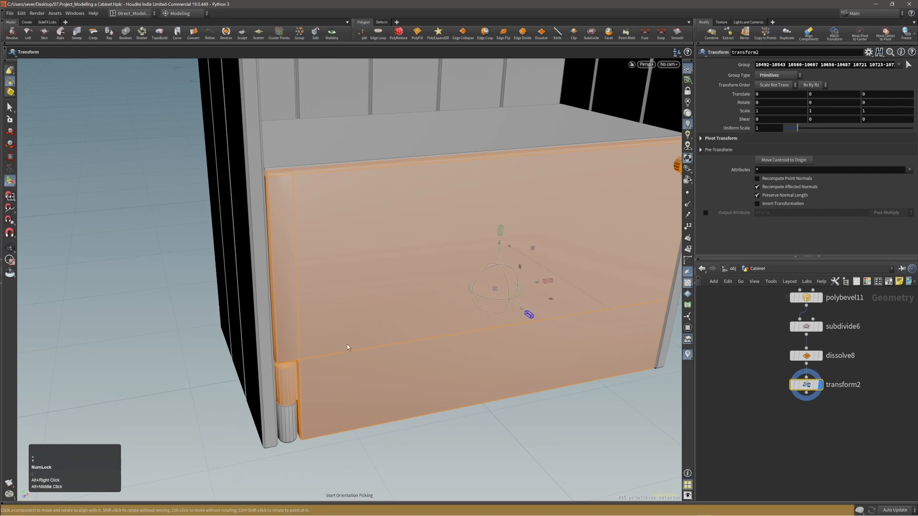
{"action": "right_click_drag", "start_coordinate": [347, 344], "coordinate": [381, 340]}
{"action": "middle_click_drag", "start_coordinate": [382, 340], "coordinate": [379, 288]}
{"action": "left_click_drag", "start_coordinate": [379, 289], "coordinate": [404, 281]}
{"action": "left_click_drag", "start_coordinate": [356, 338], "coordinate": [378, 334]}
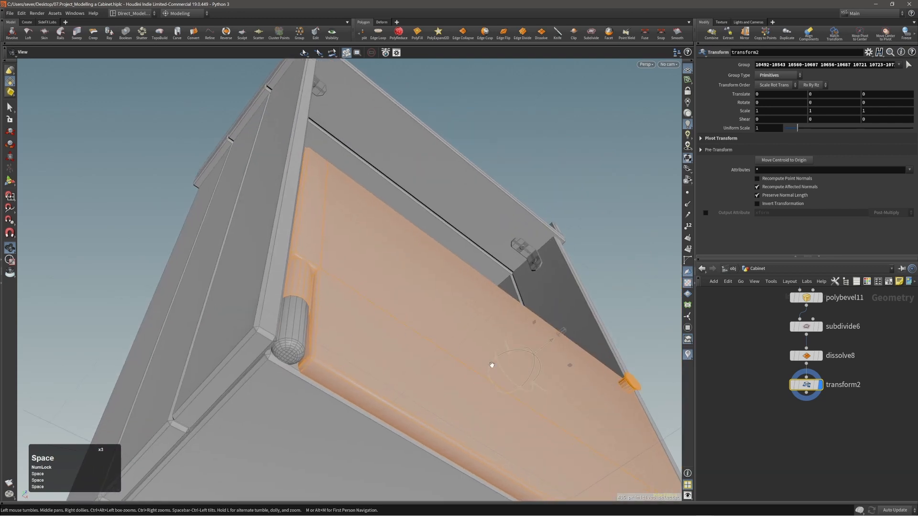
{"action": "right_click_drag", "start_coordinate": [244, 368], "coordinate": [322, 333]}
{"action": "left_click", "coordinate": [321, 353]}
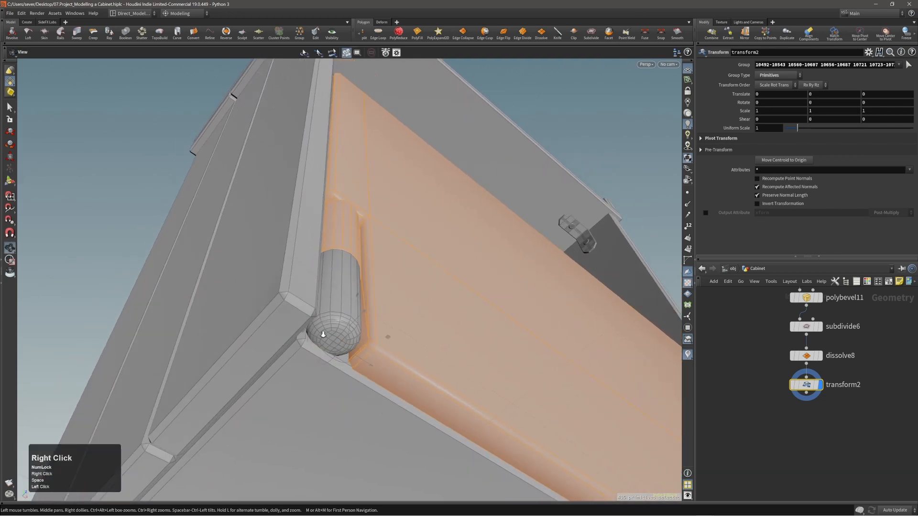
{"action": "left_click_drag", "start_coordinate": [322, 333], "coordinate": [353, 329]}
{"action": "right_click", "coordinate": [365, 329]}
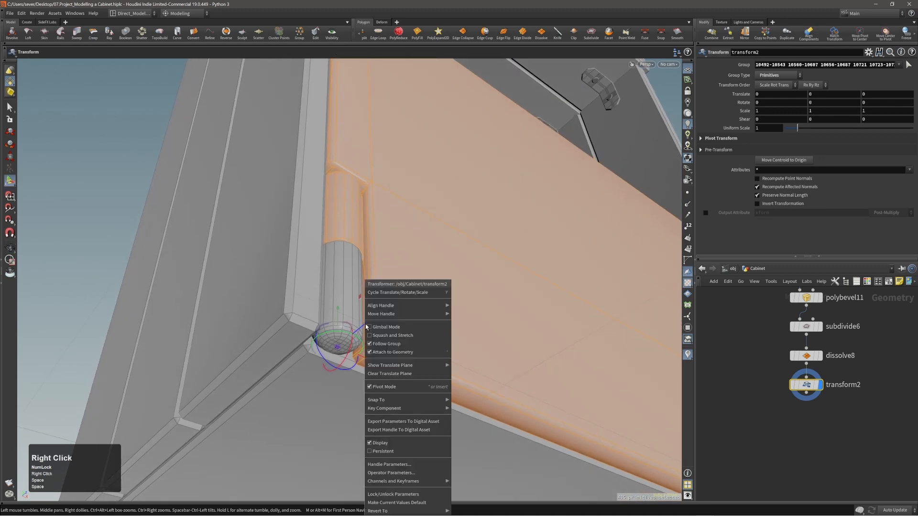
{"action": "left_click", "coordinate": [386, 389]}
Step: Try rotating the door about its hinge pivot, and undo the rotation
{"action": "right_click_drag", "start_coordinate": [378, 335], "coordinate": [362, 311]}
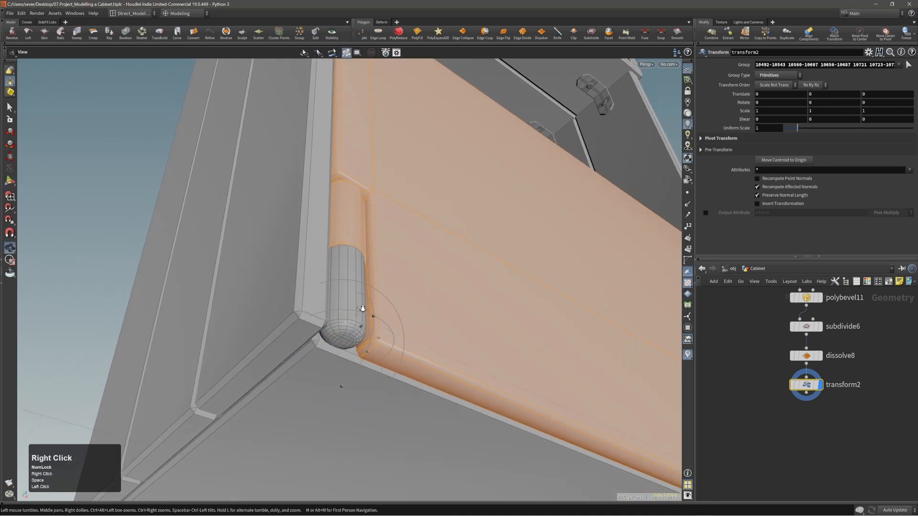
{"action": "left_click_drag", "start_coordinate": [362, 311], "coordinate": [324, 390]}
{"action": "right_click_drag", "start_coordinate": [324, 389], "coordinate": [313, 371]}
{"action": "left_click_drag", "start_coordinate": [314, 371], "coordinate": [286, 362]}
{"action": "right_click_drag", "start_coordinate": [286, 362], "coordinate": [364, 338]}
{"action": "left_click_drag", "start_coordinate": [365, 338], "coordinate": [357, 237]}
{"action": "key", "text": "ctrl+z"}
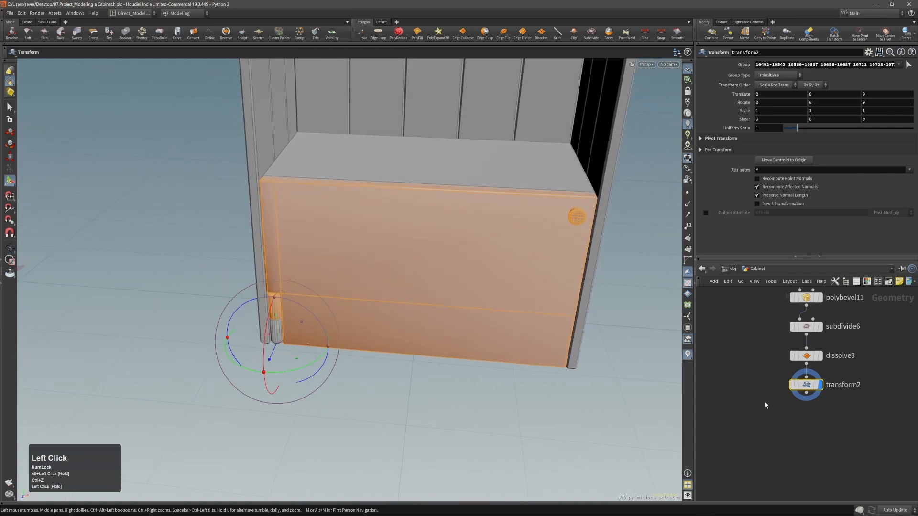
Step: Rename the door's transform node as ctrl_rotate_doors and colour it yellow
{"action": "double_click", "coordinate": [840, 387]}
{"action": "type", "text": "C"}
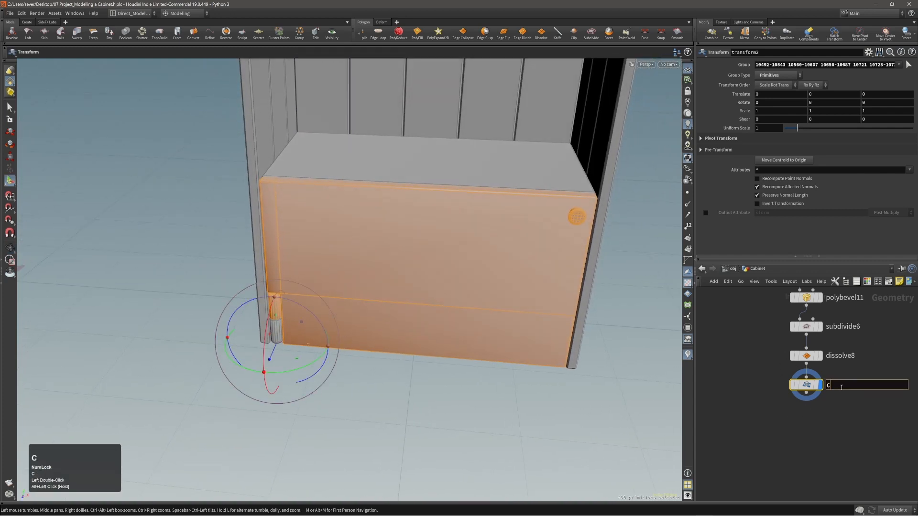
{"action": "type", "text": "trl_rotate_doors"}
{"action": "key", "text": "Return"}
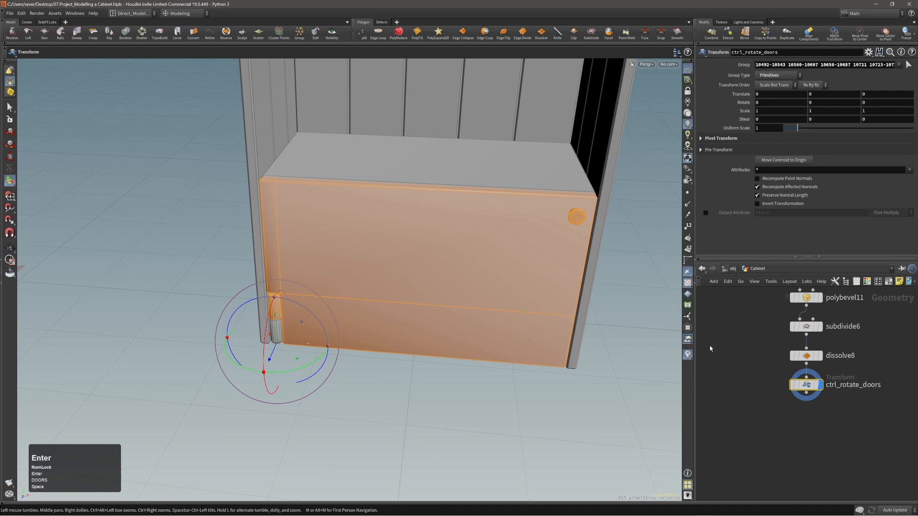
{"action": "mouse_move", "coordinate": [301, 336]}
{"action": "left_mouse_down"}
{"action": "mouse_move", "coordinate": [297, 329]}
{"action": "mouse_move", "coordinate": [286, 338]}
{"action": "left_mouse_up"}
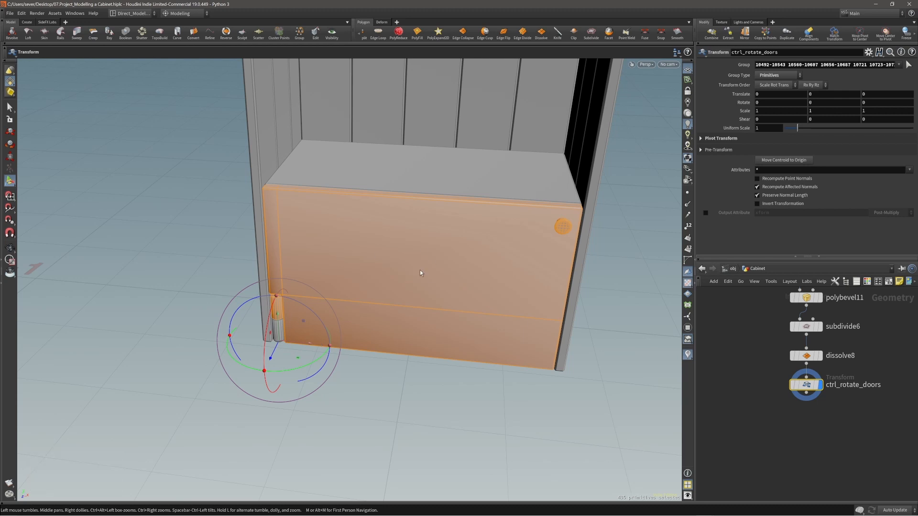
{"action": "right_click_drag", "start_coordinate": [406, 278], "coordinate": [385, 281]}
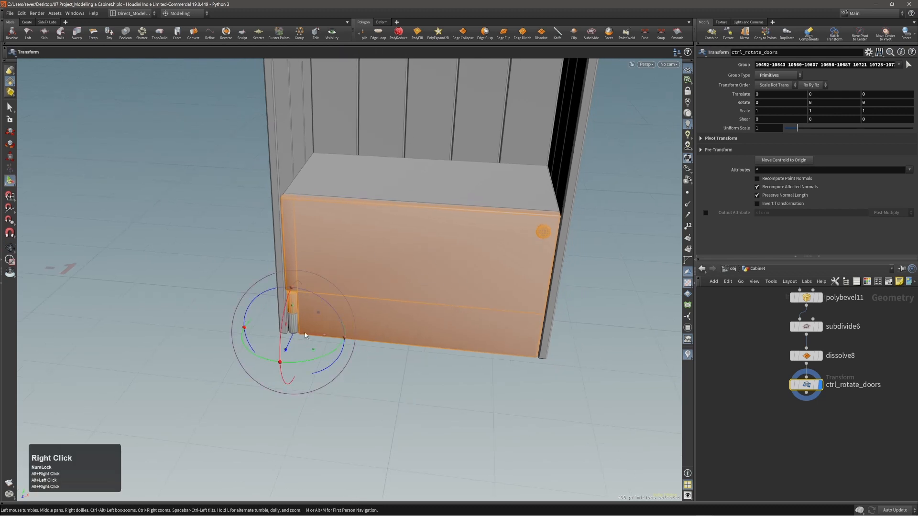
{"action": "middle_click_drag", "start_coordinate": [299, 322], "coordinate": [300, 328]}
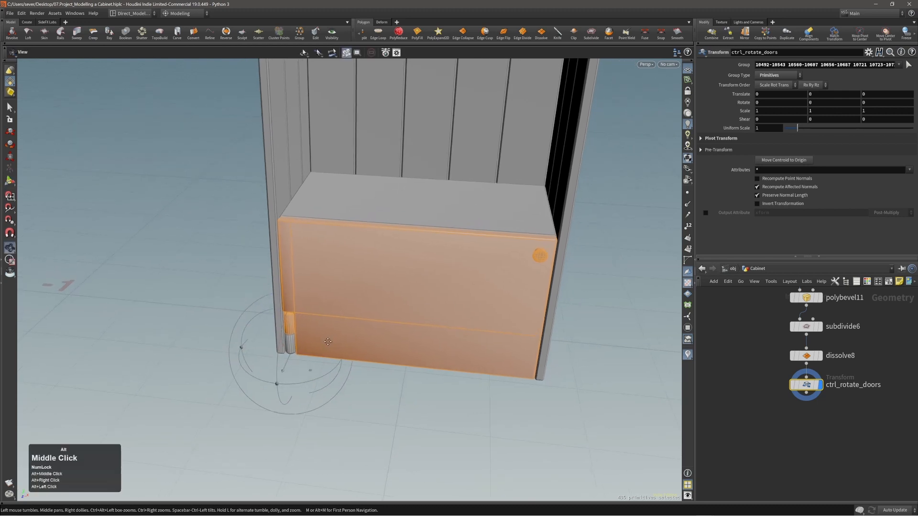
{"action": "right_click_drag", "start_coordinate": [299, 328], "coordinate": [293, 338]}
{"action": "left_click_drag", "start_coordinate": [293, 338], "coordinate": [349, 332], "text": "alt"}
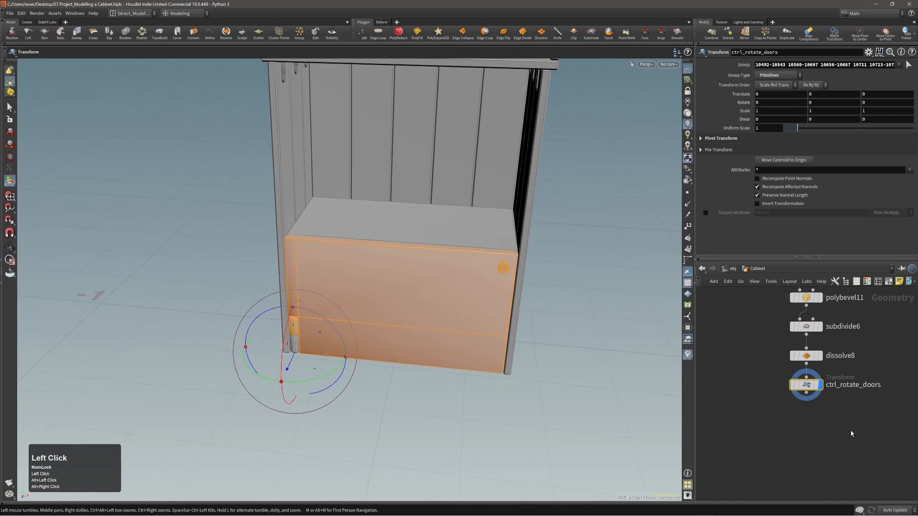
{"action": "key", "text": "c"}
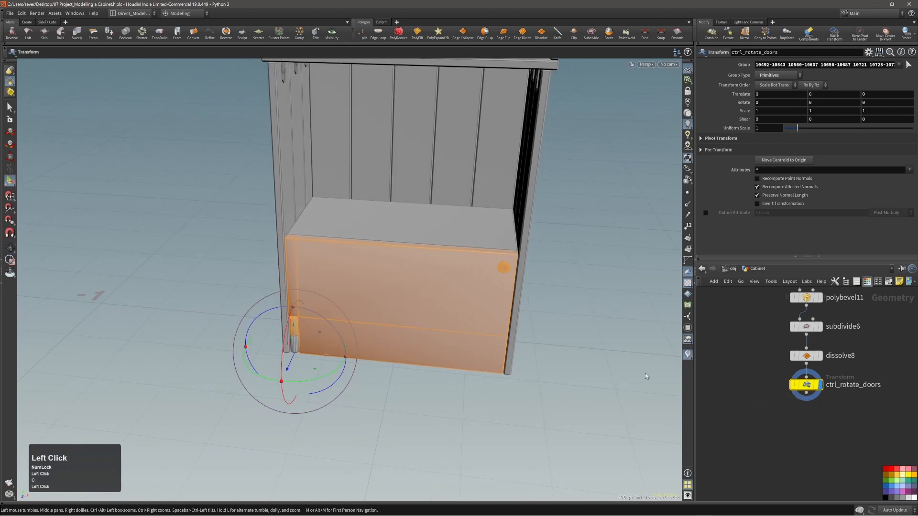
Step: Try rotating the lower door open about its hinge, check the clearance at the hinge edge, and undo the last rotation
{"action": "right_click_drag", "start_coordinate": [354, 303], "coordinate": [371, 302], "text": "alt"}
{"action": "left_click_drag", "start_coordinate": [385, 316], "coordinate": [365, 317], "text": "alt"}
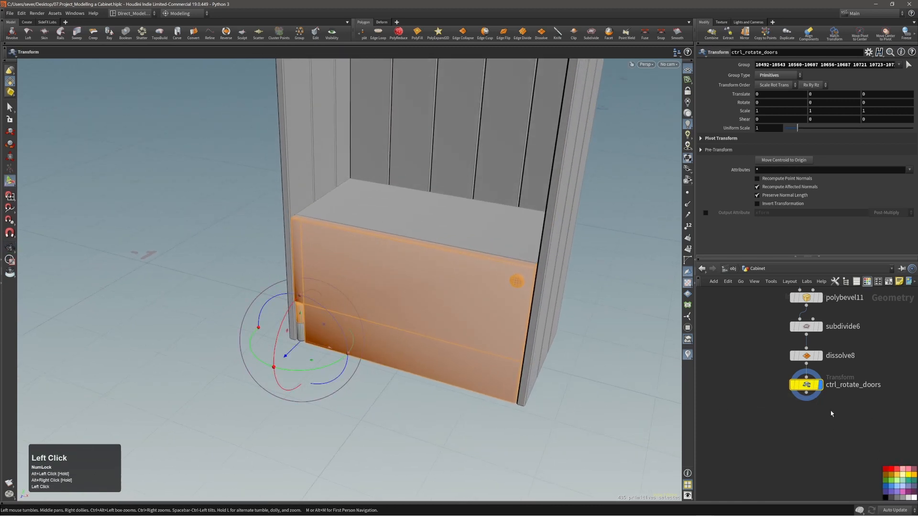
{"action": "right_click_drag", "start_coordinate": [364, 354], "coordinate": [341, 356], "text": "alt"}
{"action": "left_click_drag", "start_coordinate": [341, 356], "coordinate": [303, 369]}
{"action": "right_click_drag", "start_coordinate": [431, 229], "coordinate": [498, 206], "text": "alt"}
{"action": "left_click_drag", "start_coordinate": [478, 210], "coordinate": [365, 301], "text": "alt"}
{"action": "right_click_drag", "start_coordinate": [373, 239], "coordinate": [417, 206], "text": "alt"}
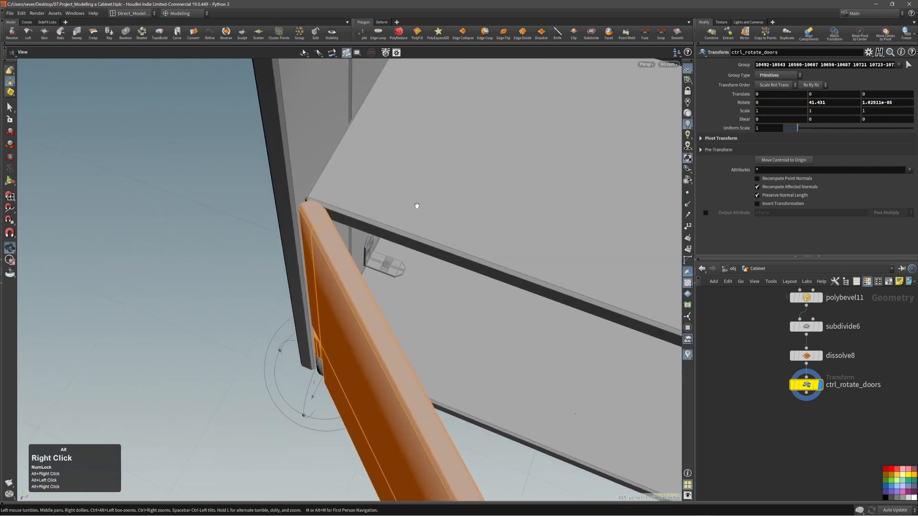
{"action": "left_click_drag", "start_coordinate": [325, 210], "coordinate": [321, 248], "text": "alt"}
{"action": "right_click_drag", "start_coordinate": [315, 210], "coordinate": [314, 217], "text": "alt"}
{"action": "left_click_drag", "start_coordinate": [314, 217], "coordinate": [319, 204], "text": "alt"}
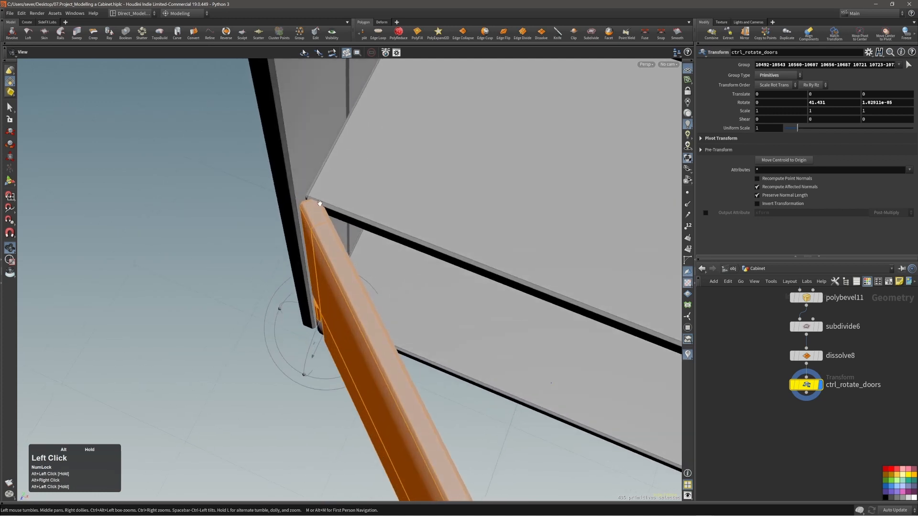
{"action": "right_click_drag", "start_coordinate": [320, 204], "coordinate": [325, 297], "text": "alt"}
{"action": "middle_click_drag", "start_coordinate": [369, 354], "coordinate": [342, 287], "text": "alt"}
{"action": "left_click_drag", "start_coordinate": [342, 287], "coordinate": [317, 340], "text": "alt"}
{"action": "key", "text": "ctrl+z"}
{"action": "key", "text": "ctrl+z"}
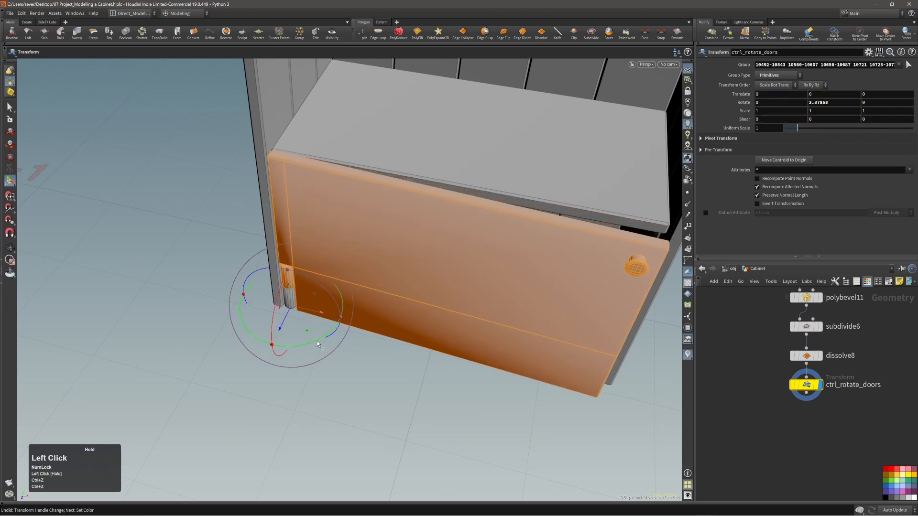
Step: Add the lower hinge cylinder, the hinge plate and its round screw head to the lower door's selection
{"action": "right_click_drag", "start_coordinate": [317, 340], "coordinate": [313, 283], "text": "alt"}
{"action": "left_click_drag", "start_coordinate": [314, 282], "coordinate": [330, 268], "text": "alt"}
{"action": "double_click", "coordinate": [293, 294], "text": "shift"}
{"action": "right_click_drag", "start_coordinate": [321, 268], "coordinate": [360, 227], "text": "alt"}
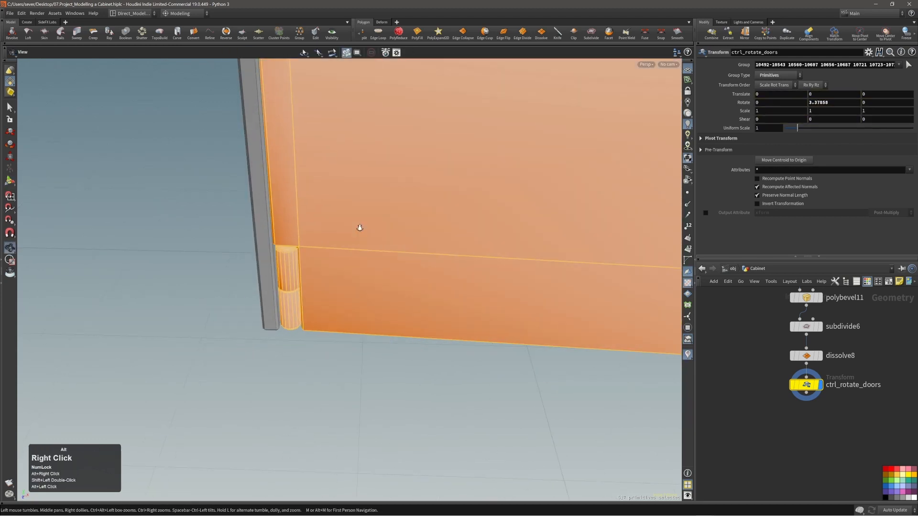
{"action": "left_click_drag", "start_coordinate": [359, 228], "coordinate": [125, 226], "text": "alt"}
{"action": "left_click_drag", "start_coordinate": [300, 289], "coordinate": [421, 292], "text": "alt"}
{"action": "right_click_drag", "start_coordinate": [420, 291], "coordinate": [449, 268], "text": "alt"}
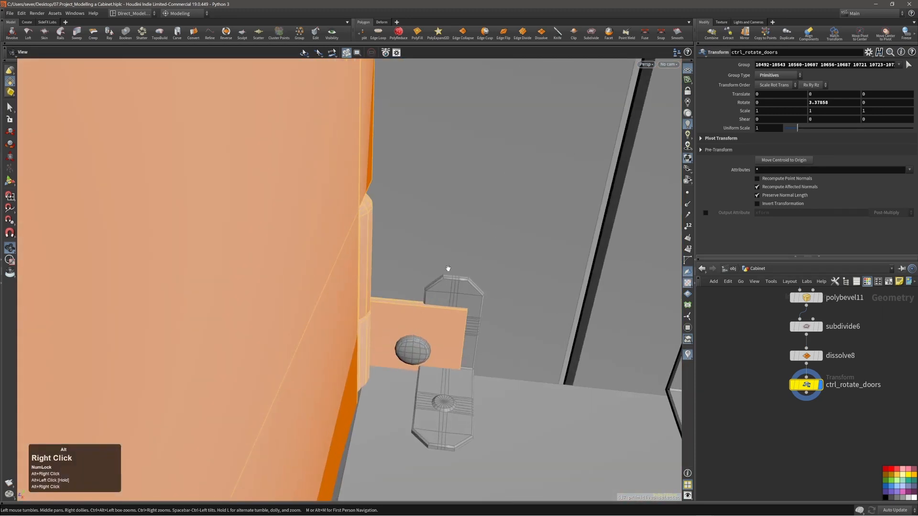
{"action": "left_click", "coordinate": [427, 352], "text": "shift"}
{"action": "double_click", "coordinate": [419, 355], "text": "shift"}
{"action": "middle_click_drag", "start_coordinate": [468, 333], "coordinate": [403, 252], "text": "alt"}
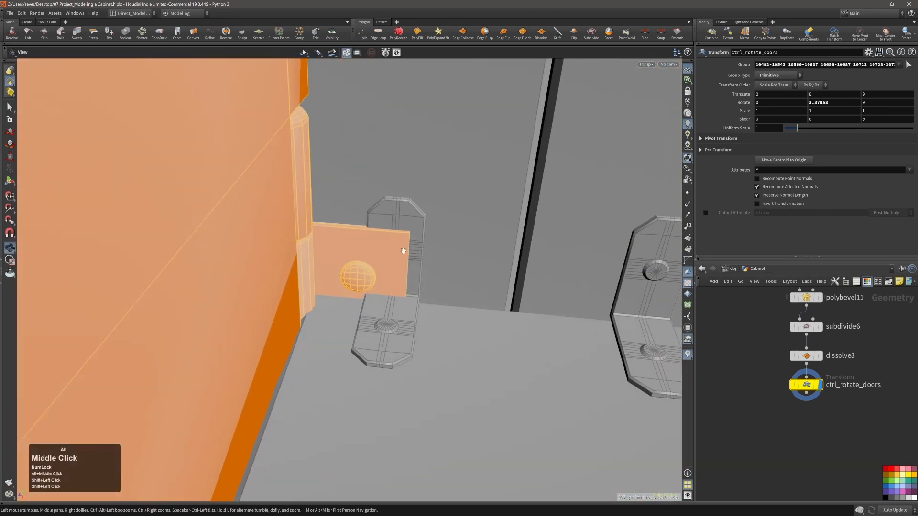
{"action": "left_click_drag", "start_coordinate": [404, 252], "coordinate": [475, 207], "text": "alt"}
{"action": "right_click_drag", "start_coordinate": [475, 207], "coordinate": [374, 271], "text": "alt"}
{"action": "middle_click_drag", "start_coordinate": [473, 263], "coordinate": [357, 349], "text": "alt"}
{"action": "right_click_drag", "start_coordinate": [357, 349], "coordinate": [283, 340], "text": "alt"}
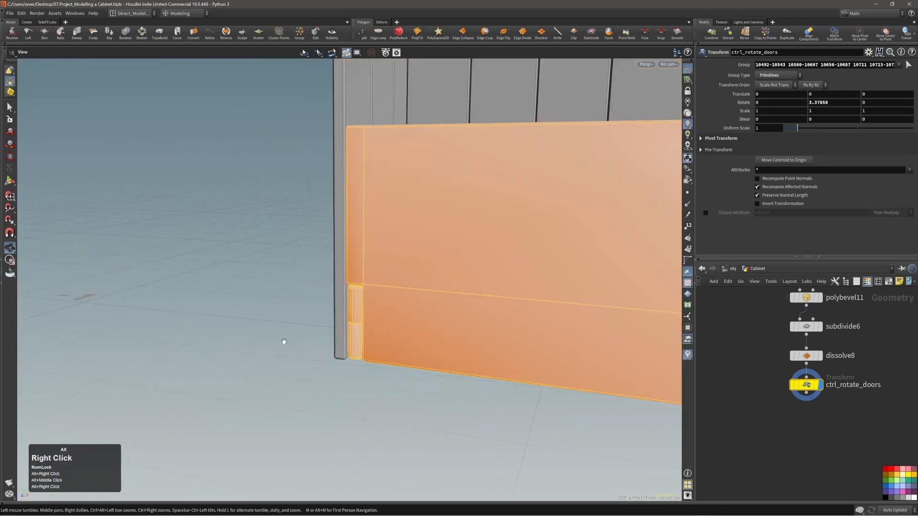
{"action": "middle_click_drag", "start_coordinate": [392, 311], "coordinate": [295, 316], "text": "alt"}
Step: Add an Edit after ctrl_rotate_doors that moves the selected door and its complete hinge up by about 0.016
{"action": "key", "text": "w"}
{"action": "left_click_drag", "start_coordinate": [317, 326], "coordinate": [371, 351], "text": "alt"}
{"action": "right_click_drag", "start_coordinate": [375, 344], "coordinate": [598, 372], "text": "alt"}
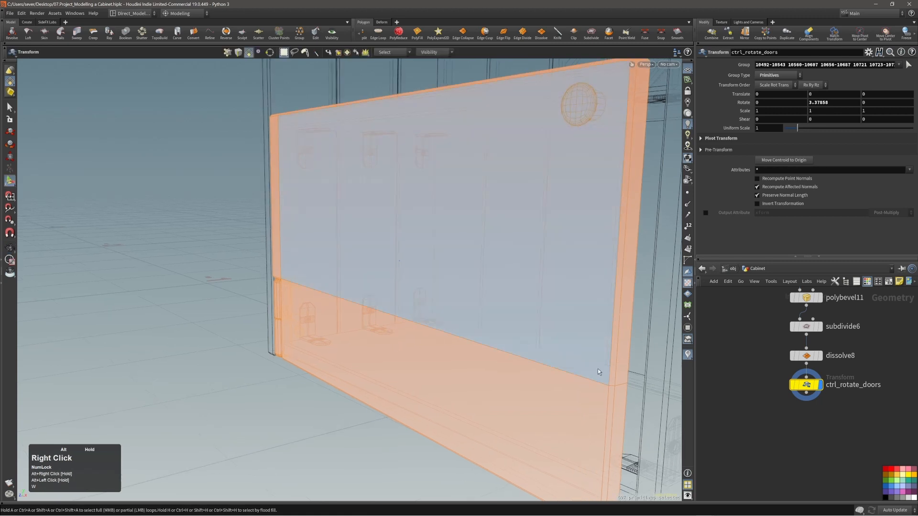
{"action": "left_click_drag", "start_coordinate": [798, 391], "coordinate": [799, 417]}
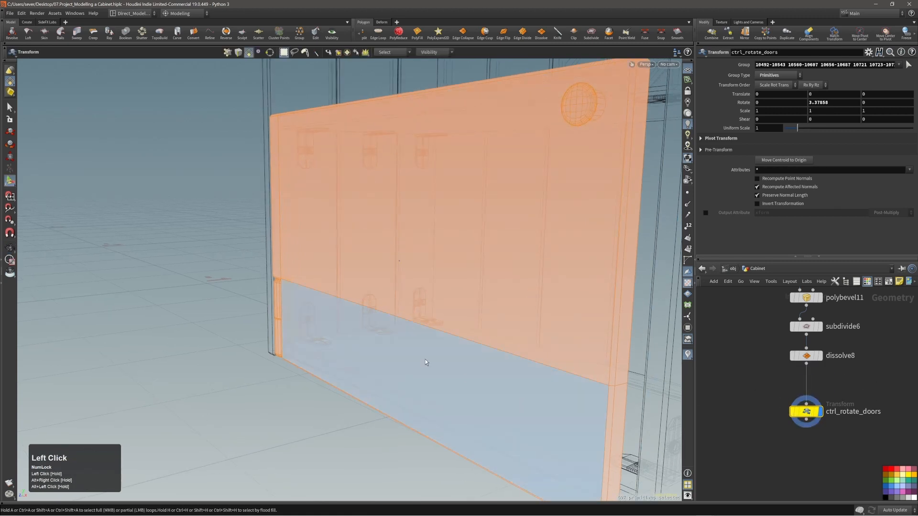
{"action": "right_click_drag", "start_coordinate": [426, 360], "coordinate": [348, 340], "text": "alt"}
{"action": "key", "text": "t"}
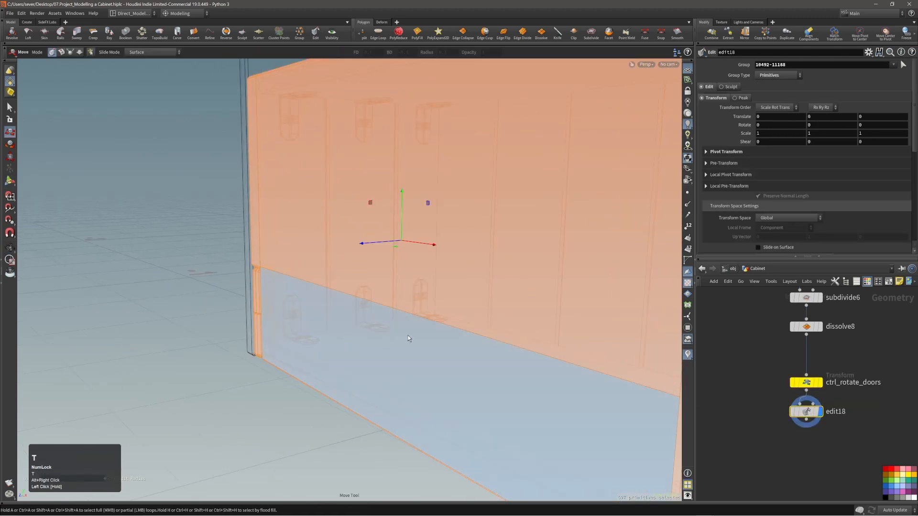
{"action": "middle_click_drag", "start_coordinate": [408, 335], "coordinate": [408, 322]}
{"action": "right_click_drag", "start_coordinate": [273, 320], "coordinate": [338, 277], "text": "alt"}
{"action": "key", "text": "shift+w"}
{"action": "left_click_drag", "start_coordinate": [338, 277], "coordinate": [226, 291], "text": "alt"}
{"action": "middle_click_drag", "start_coordinate": [451, 312], "coordinate": [346, 312], "text": "alt"}
{"action": "right_click_drag", "start_coordinate": [346, 312], "coordinate": [357, 309], "text": "alt"}
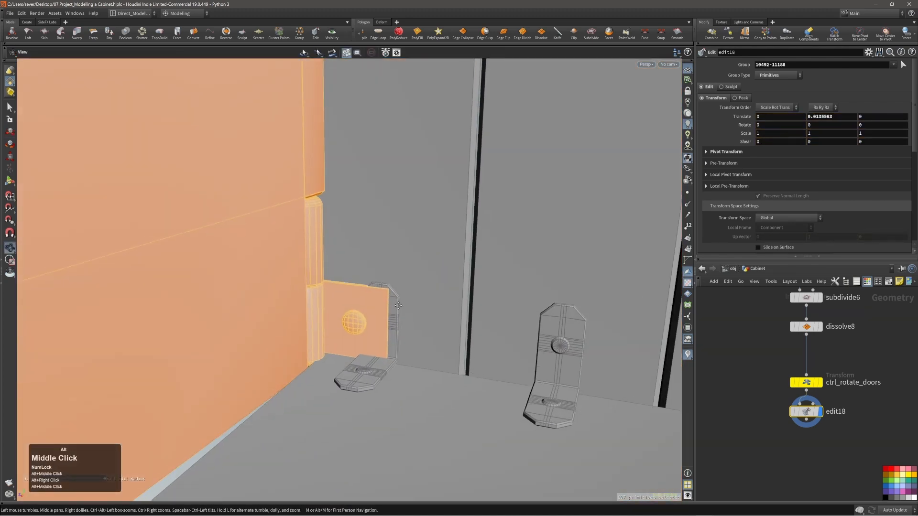
{"action": "middle_click_drag", "start_coordinate": [357, 309], "coordinate": [359, 323], "text": "alt"}
{"action": "middle_click_drag", "start_coordinate": [425, 313], "coordinate": [420, 308]}
{"action": "right_click_drag", "start_coordinate": [396, 334], "coordinate": [386, 346], "text": "alt"}
{"action": "left_click_drag", "start_coordinate": [385, 347], "coordinate": [406, 365], "text": "alt"}
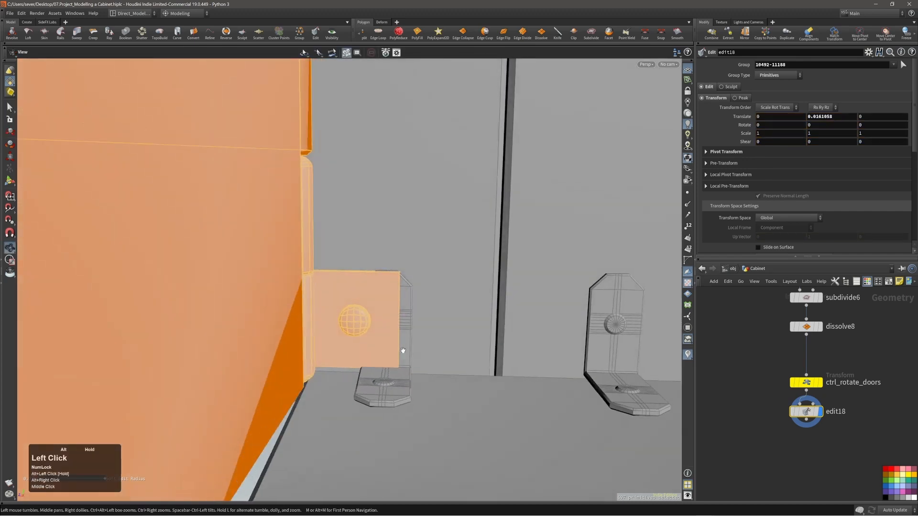
Step: Move the door and its hinge forward along Z by about 0.0186, away from the cabinet front
{"action": "middle_click_drag", "start_coordinate": [406, 365], "coordinate": [184, 354]}
{"action": "left_click_drag", "start_coordinate": [344, 311], "coordinate": [343, 352], "text": "alt"}
{"action": "middle_click_drag", "start_coordinate": [420, 360], "coordinate": [413, 348]}
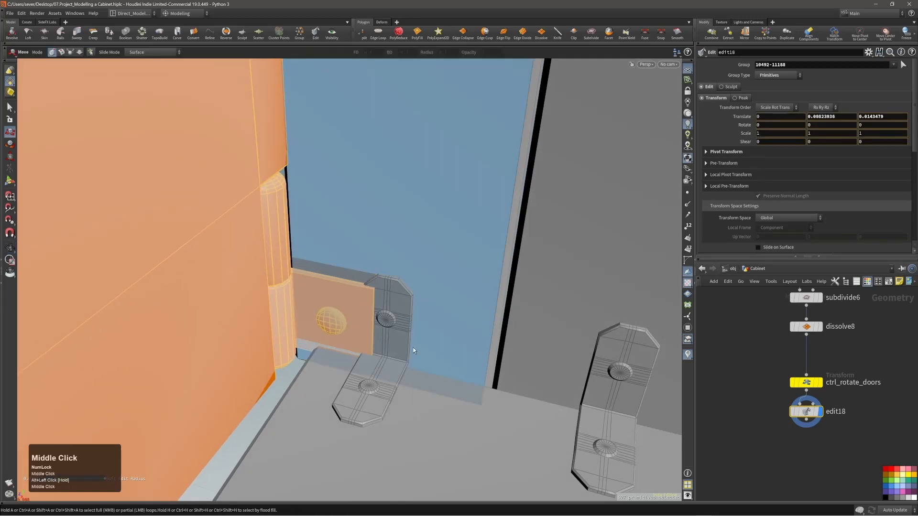
{"action": "key", "text": "ctrl+z"}
{"action": "left_click_drag", "start_coordinate": [412, 358], "coordinate": [402, 355], "text": "alt"}
{"action": "middle_click_drag", "start_coordinate": [474, 375], "coordinate": [398, 346]}
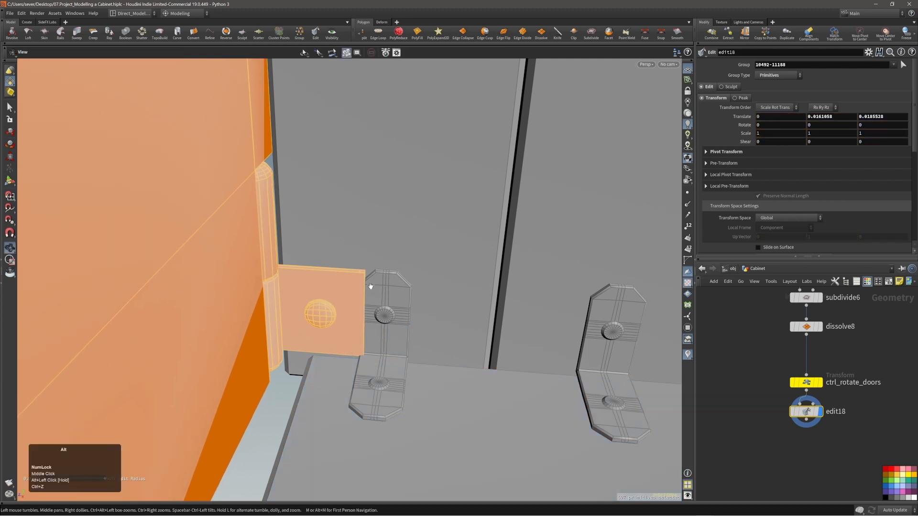
Step: Reset the Y rotation of ctrl_rotate_doors to 0 so the lower door is closed
{"action": "left_click_drag", "start_coordinate": [342, 282], "coordinate": [431, 306], "text": "alt"}
{"action": "right_click_drag", "start_coordinate": [430, 306], "coordinate": [431, 258], "text": "alt"}
{"action": "middle_click_drag", "start_coordinate": [430, 258], "coordinate": [420, 379], "text": "alt"}
{"action": "left_click_drag", "start_coordinate": [421, 379], "coordinate": [593, 322], "text": "alt"}
{"action": "right_click_drag", "start_coordinate": [593, 322], "coordinate": [466, 307], "text": "alt"}
{"action": "middle_click_drag", "start_coordinate": [466, 306], "coordinate": [455, 333], "text": "alt"}
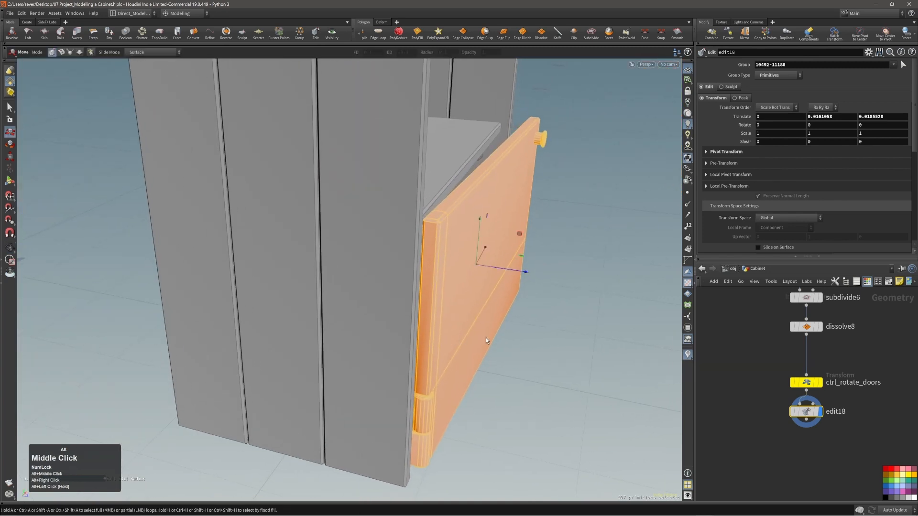
{"action": "left_click", "coordinate": [806, 383]}
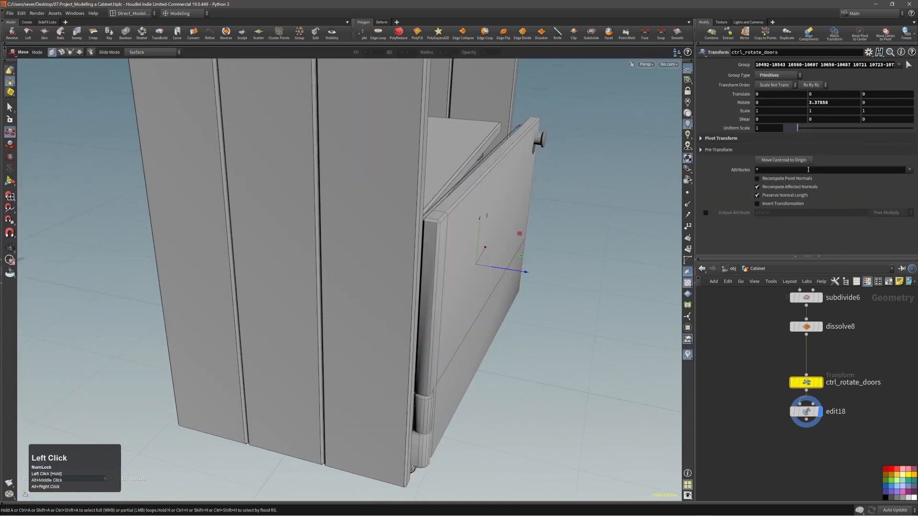
{"action": "middle_click", "coordinate": [836, 106], "text": "ctrl"}
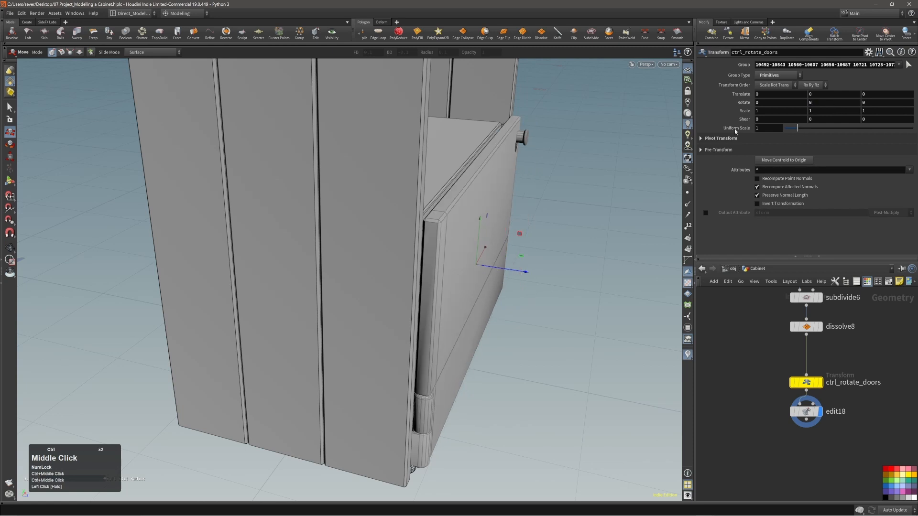
Step: Return to the Edit after ctrl_rotate_doors and select the points of the door's top edge and knob
{"action": "left_click_drag", "start_coordinate": [526, 260], "coordinate": [352, 226], "text": "alt"}
{"action": "key", "text": "t"}
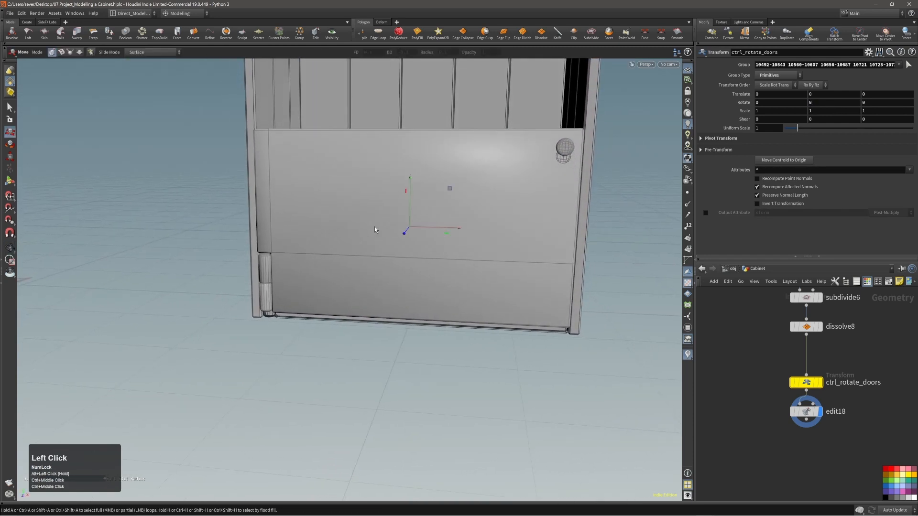
{"action": "left_click", "coordinate": [452, 256]}
{"action": "middle_click", "coordinate": [461, 246]}
{"action": "left_click_drag", "start_coordinate": [461, 246], "coordinate": [591, 227], "text": "alt"}
{"action": "key", "text": "alt+1"}
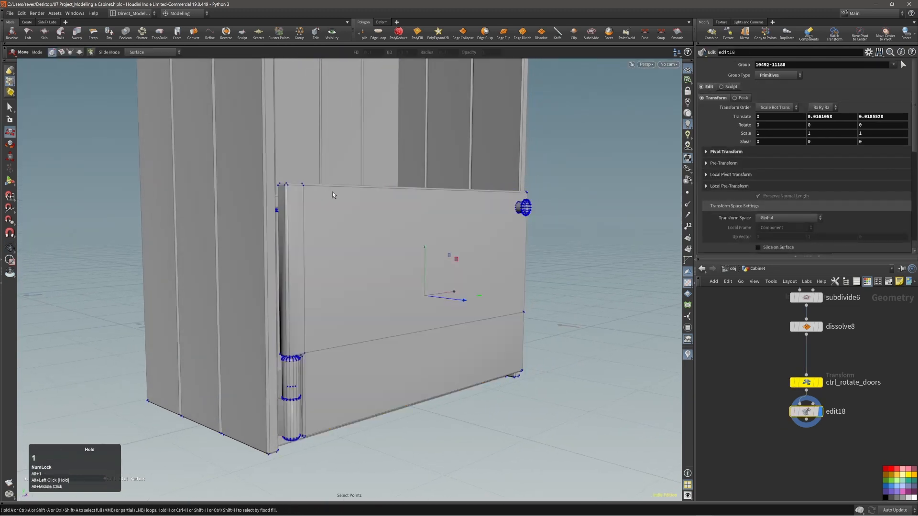
{"action": "left_click_drag", "start_coordinate": [253, 163], "coordinate": [553, 197]}
{"action": "left_click_drag", "start_coordinate": [553, 196], "coordinate": [173, 245], "text": "alt"}
{"action": "mouse_move", "coordinate": [335, 204]}
{"action": "left_mouse_down", "text": "ctrl"}
{"action": "mouse_move", "coordinate": [437, 273]}
{"action": "mouse_move", "coordinate": [426, 270]}
{"action": "mouse_move", "coordinate": [500, 263]}
{"action": "mouse_move", "coordinate": [394, 242]}
{"action": "left_mouse_up", "text": "ctrl"}
{"action": "key", "text": "w"}
{"action": "right_click_drag", "start_coordinate": [395, 242], "coordinate": [478, 232], "text": "alt"}
{"action": "key", "text": "w"}
{"action": "left_click_drag", "start_coordinate": [479, 231], "coordinate": [430, 235], "text": "alt"}
{"action": "key", "text": "t"}
{"action": "left_click_drag", "start_coordinate": [375, 198], "coordinate": [301, 158], "text": "shift"}
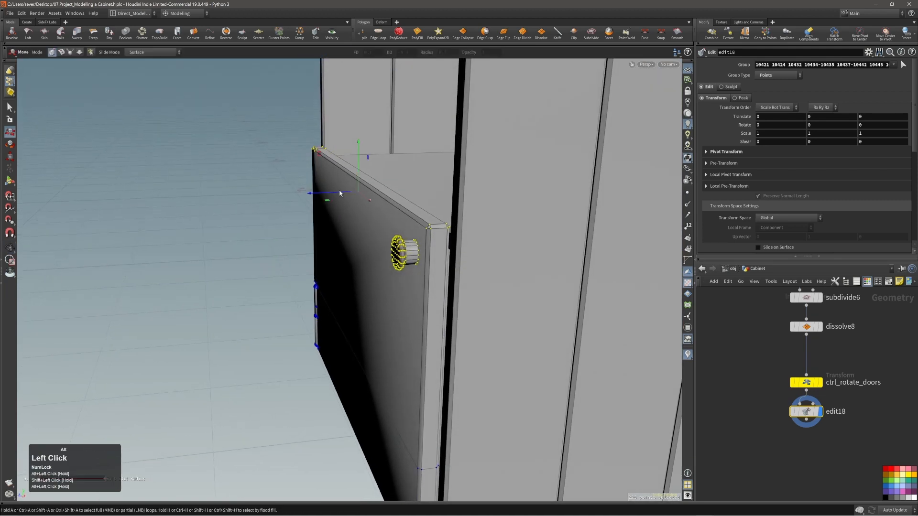
Step: Deselect the stray points that are not on the door, and lower its top edge and knob by about 0.0173
{"action": "key", "text": "w"}
{"action": "mouse_move", "coordinate": [398, 196]}
{"action": "left_mouse_down", "text": "alt"}
{"action": "mouse_move", "coordinate": [409, 176]}
{"action": "mouse_move", "coordinate": [353, 178]}
{"action": "mouse_move", "coordinate": [352, 165]}
{"action": "mouse_move", "coordinate": [348, 214]}
{"action": "mouse_move", "coordinate": [339, 218]}
{"action": "left_mouse_up", "text": "alt"}
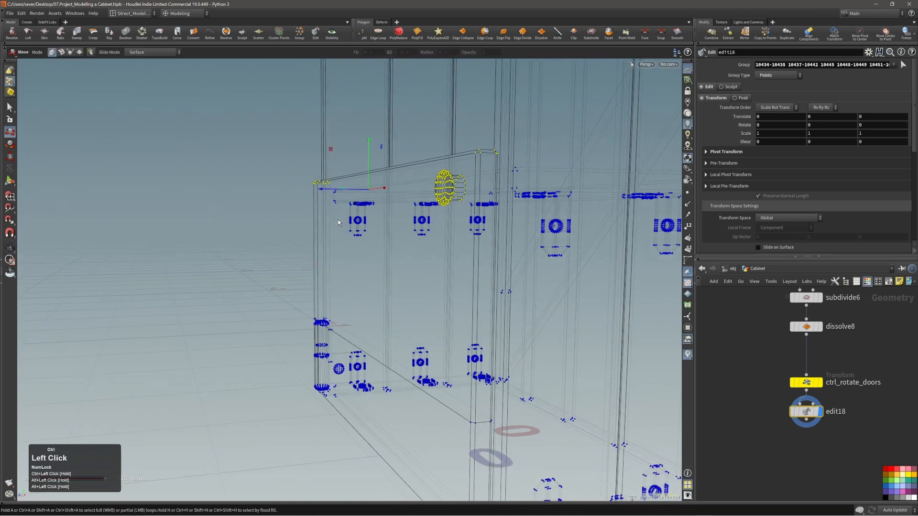
{"action": "mouse_move", "coordinate": [430, 168]}
{"action": "left_mouse_down", "text": "alt"}
{"action": "mouse_move", "coordinate": [483, 186]}
{"action": "mouse_move", "coordinate": [456, 210]}
{"action": "left_mouse_up", "text": "alt"}
{"action": "key", "text": "w"}
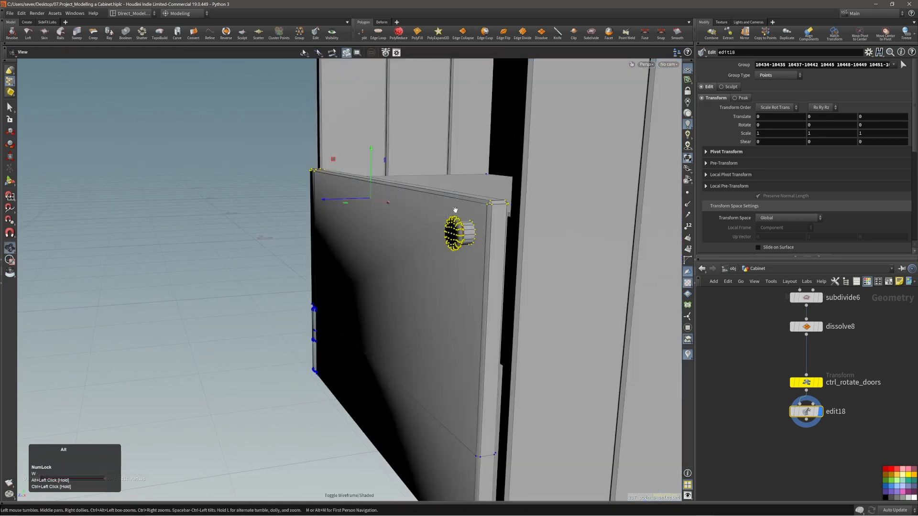
{"action": "right_click_drag", "start_coordinate": [456, 210], "coordinate": [419, 161], "text": "alt"}
{"action": "middle_click_drag", "start_coordinate": [419, 161], "coordinate": [415, 178]}
{"action": "left_click_drag", "start_coordinate": [413, 184], "coordinate": [481, 243], "text": "alt"}
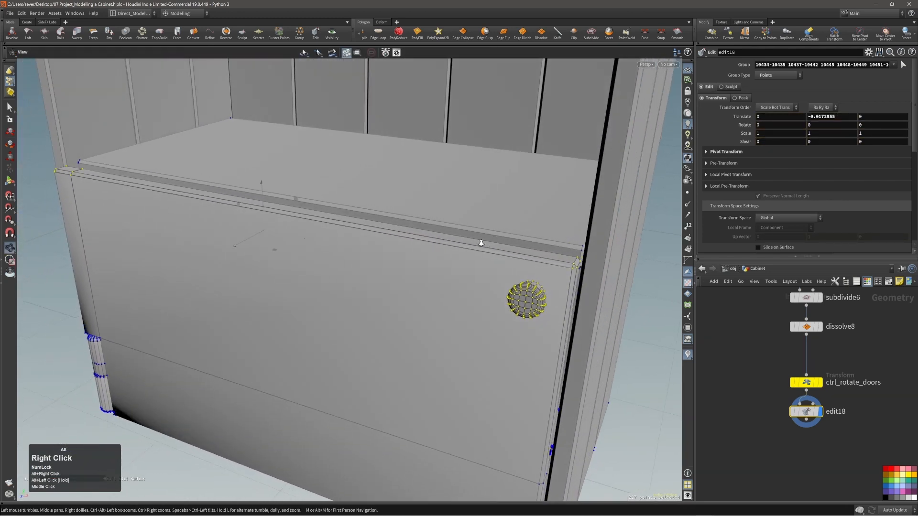
Step: Select the faces along the door's knob-side edge and move them outward toward the outer edge of the cabinet's side panel
{"action": "right_click_drag", "start_coordinate": [481, 243], "coordinate": [483, 338], "text": "alt"}
{"action": "left_click_drag", "start_coordinate": [483, 338], "coordinate": [536, 299], "text": "alt"}
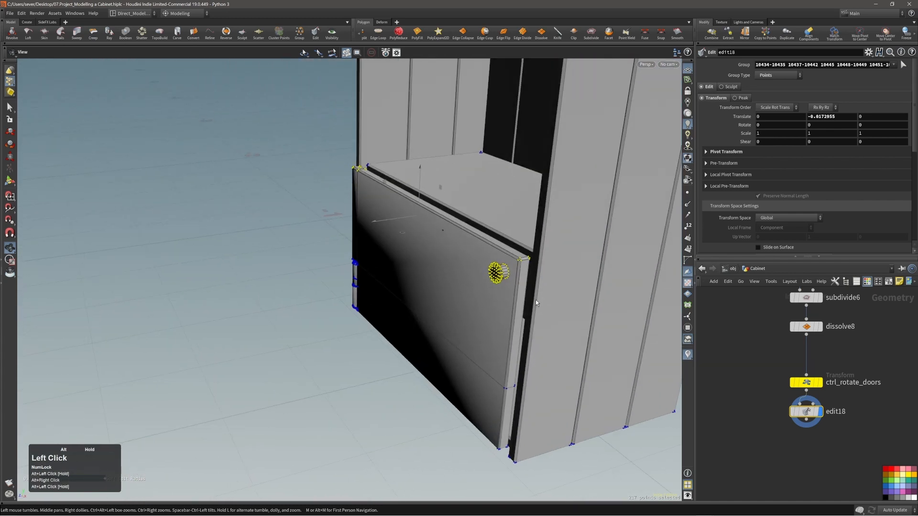
{"action": "key", "text": "t"}
{"action": "left_click", "coordinate": [521, 333]}
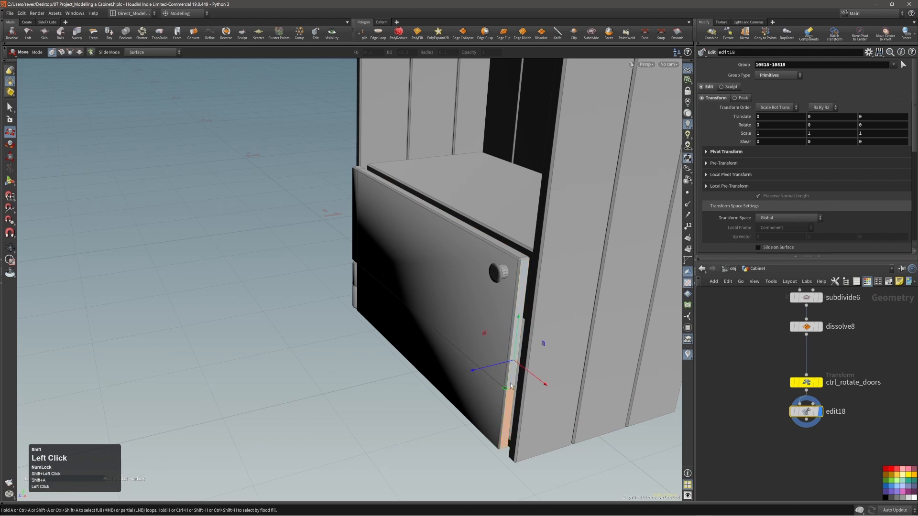
{"action": "key", "text": "shift+g"}
{"action": "left_click_drag", "start_coordinate": [512, 384], "coordinate": [592, 413], "text": "alt"}
{"action": "middle_click_drag", "start_coordinate": [593, 413], "coordinate": [605, 414]}
Step: Select the faces along the door's underside and move them down by about 0.0157
{"action": "left_click_drag", "start_coordinate": [424, 351], "coordinate": [453, 242], "text": "alt"}
{"action": "right_click_drag", "start_coordinate": [453, 242], "coordinate": [502, 449], "text": "alt"}
{"action": "left_click", "coordinate": [529, 413]}
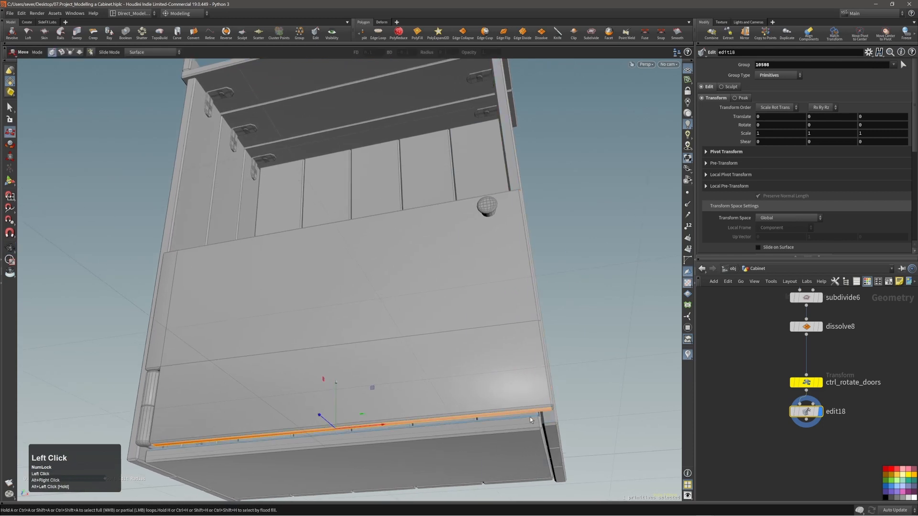
{"action": "key", "text": "shift+g"}
{"action": "middle_click_drag", "start_coordinate": [595, 378], "coordinate": [594, 390]}
{"action": "left_click_drag", "start_coordinate": [595, 391], "coordinate": [604, 481], "text": "alt"}
{"action": "middle_click_drag", "start_coordinate": [603, 482], "coordinate": [603, 479]}
{"action": "left_click_drag", "start_coordinate": [603, 479], "coordinate": [373, 378], "text": "alt"}
{"action": "right_click_drag", "start_coordinate": [373, 377], "coordinate": [334, 385], "text": "alt"}
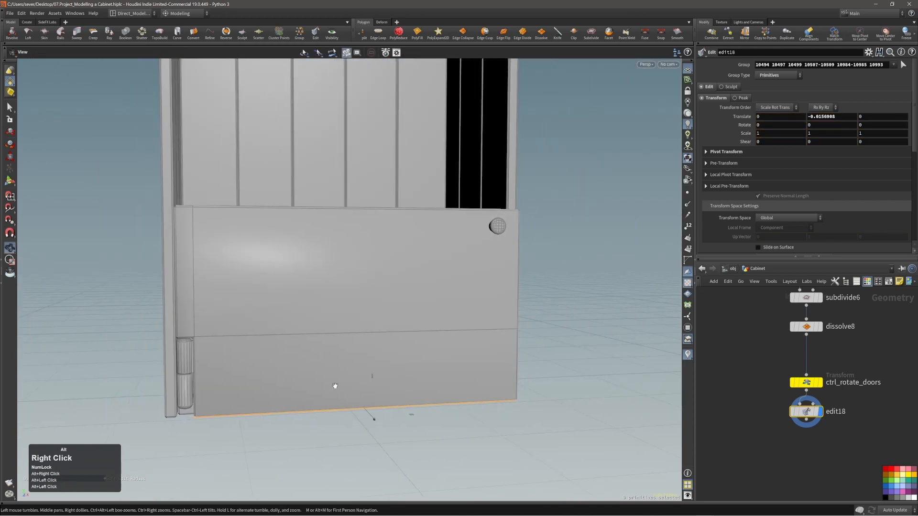
Step: Select the faces along the shelf's front edge above the door and move them forward by about 0.0063
{"action": "middle_click_drag", "start_coordinate": [335, 386], "coordinate": [400, 397], "text": "alt"}
{"action": "left_click_drag", "start_coordinate": [375, 371], "coordinate": [421, 223], "text": "alt"}
{"action": "left_click", "coordinate": [429, 234]}
{"action": "key", "text": "shift+g"}
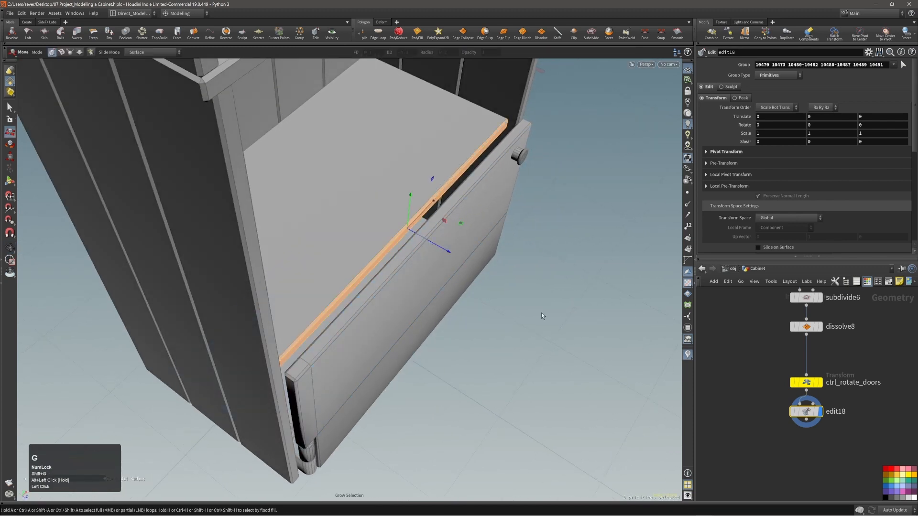
{"action": "middle_click_drag", "start_coordinate": [542, 312], "coordinate": [546, 314]}
{"action": "left_click", "coordinate": [547, 313]}
{"action": "left_click_drag", "start_coordinate": [545, 314], "coordinate": [375, 279], "text": "alt"}
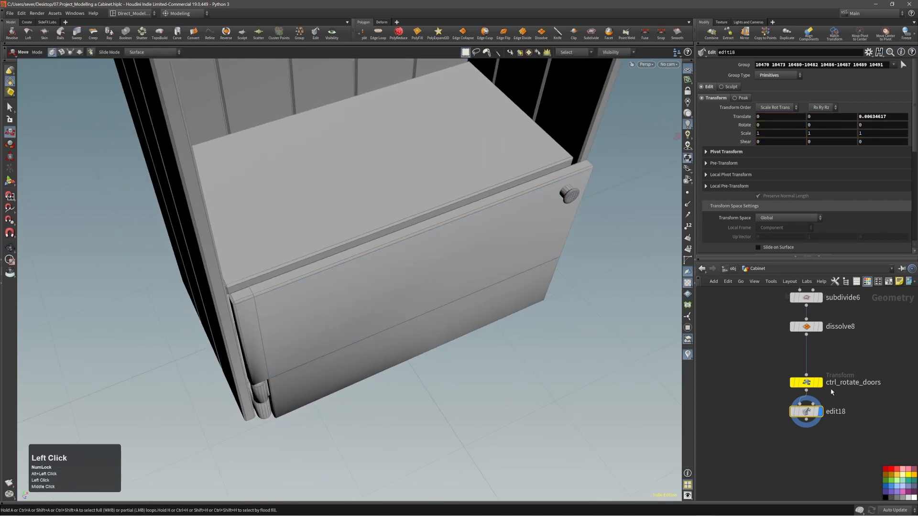
Step: Test the door swing by rotating ctrl_rotate_doors about Y, and reset the rotation to its default
{"action": "left_click", "coordinate": [807, 383]}
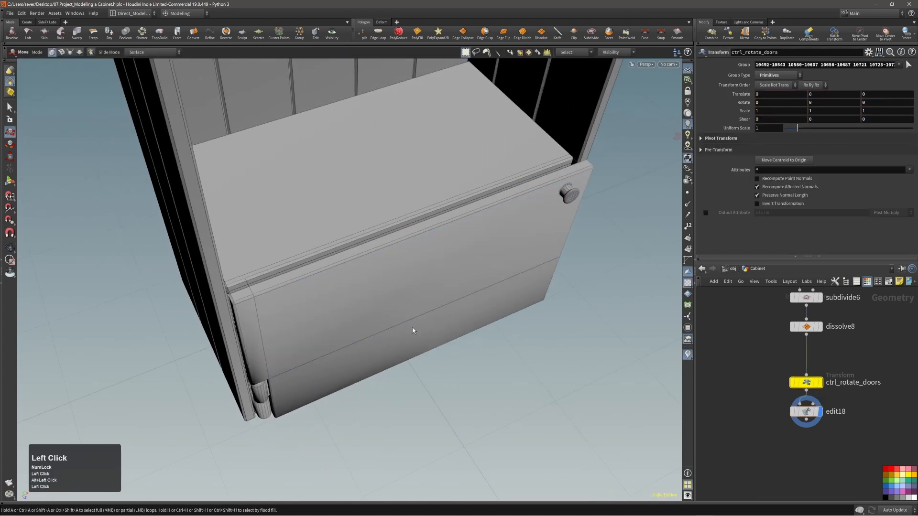
{"action": "left_click_drag", "start_coordinate": [414, 328], "coordinate": [413, 303], "text": "alt"}
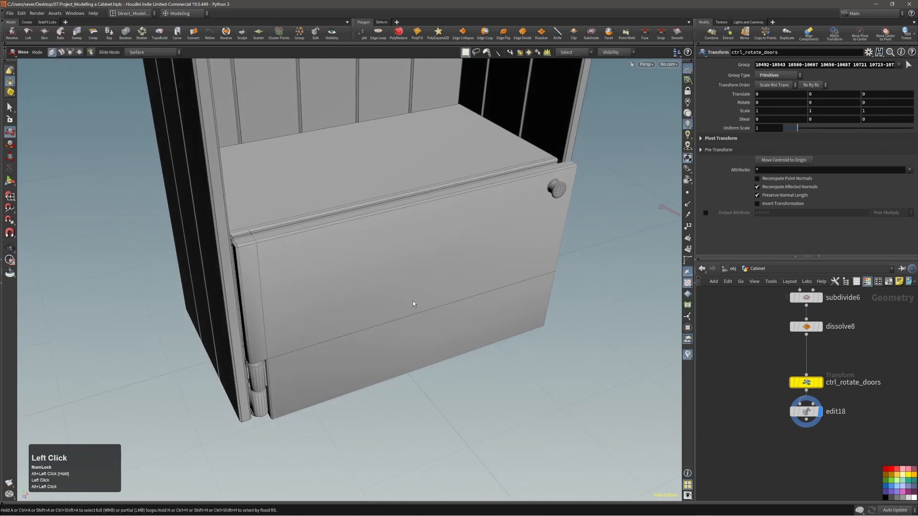
{"action": "middle_click_drag", "start_coordinate": [830, 103], "coordinate": [904, 110]}
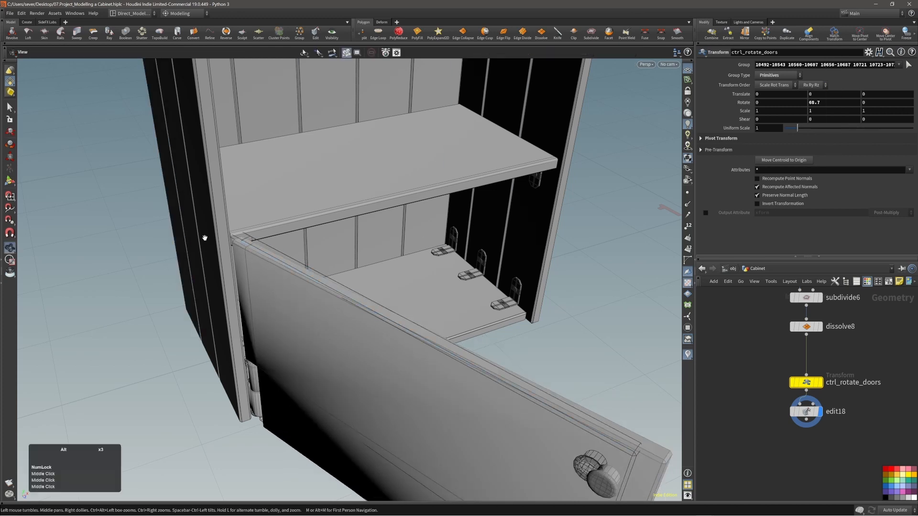
{"action": "left_click_drag", "start_coordinate": [205, 231], "coordinate": [306, 192], "text": "alt"}
{"action": "key", "text": "ctrl+z"}
{"action": "right_click_drag", "start_coordinate": [306, 191], "coordinate": [293, 198], "text": "alt"}
{"action": "middle_click_drag", "start_coordinate": [293, 199], "coordinate": [321, 236], "text": "alt"}
{"action": "left_click_drag", "start_coordinate": [321, 236], "coordinate": [422, 240], "text": "alt"}
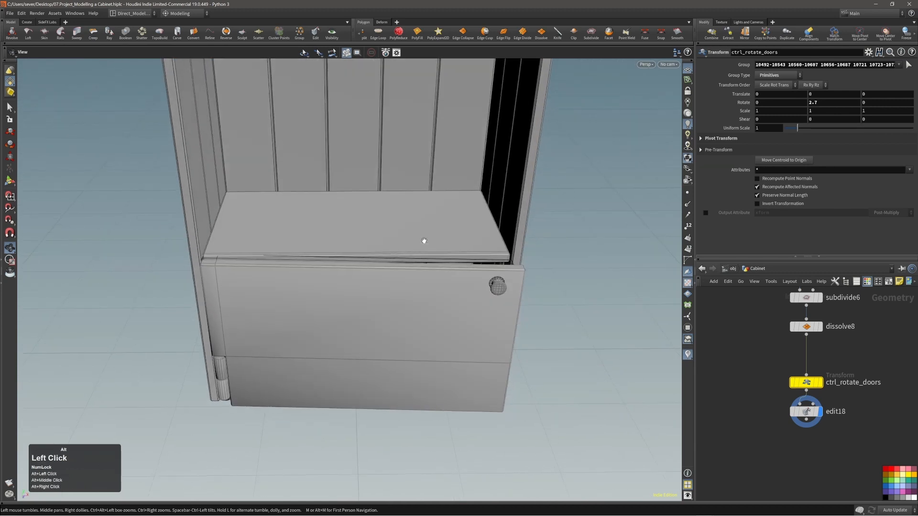
{"action": "middle_click", "coordinate": [826, 104], "text": "ctrl"}
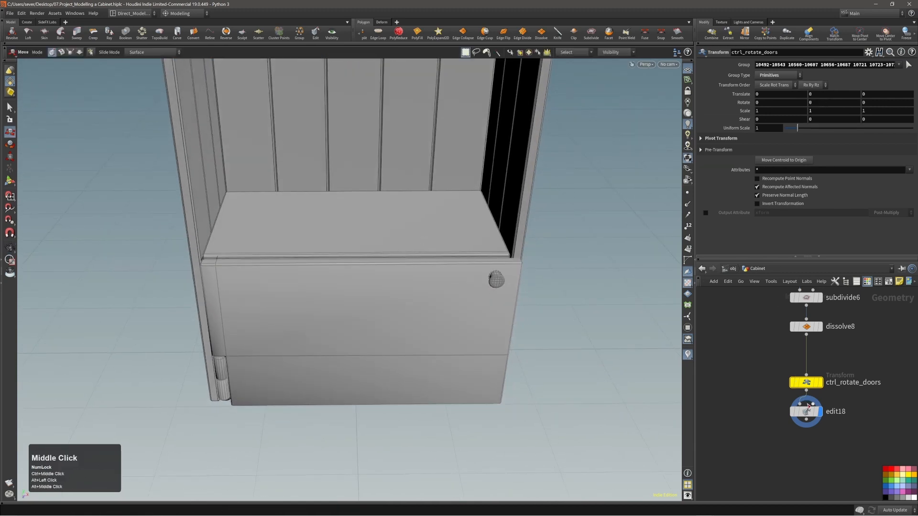
Step: Move edit18 ahead of ctrl_rotate_doors in the node chain and display ctrl_rotate_doors
{"action": "left_click_drag", "start_coordinate": [807, 407], "coordinate": [811, 366]}
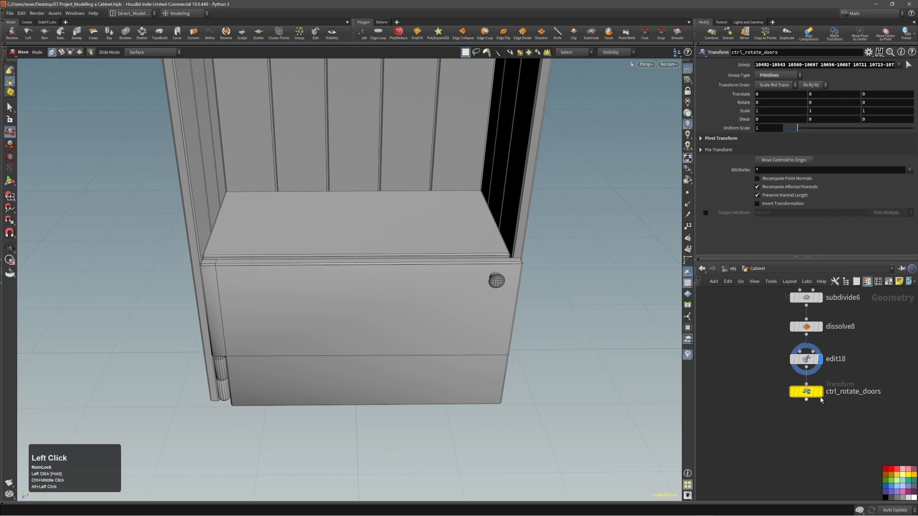
{"action": "left_click", "coordinate": [815, 397]}
{"action": "mouse_move", "coordinate": [527, 340]}
{"action": "left_mouse_down", "text": "alt"}
{"action": "mouse_move", "coordinate": [502, 334]}
{"action": "mouse_move", "coordinate": [540, 338]}
{"action": "left_mouse_up", "text": "alt"}
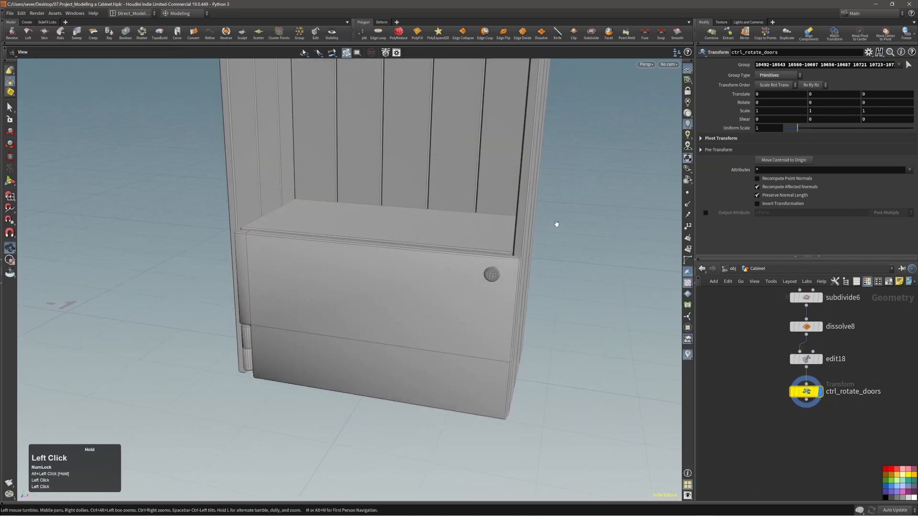
Step: Try the door's Y rotation around the hinge again and undo it
{"action": "middle_click_drag", "start_coordinate": [816, 86], "coordinate": [858, 95]}
{"action": "right_click_drag", "start_coordinate": [330, 297], "coordinate": [287, 330], "text": "alt"}
{"action": "middle_click_drag", "start_coordinate": [287, 330], "coordinate": [375, 292], "text": "alt"}
{"action": "left_click_drag", "start_coordinate": [376, 292], "coordinate": [526, 282], "text": "alt"}
{"action": "right_click_drag", "start_coordinate": [526, 282], "coordinate": [437, 300], "text": "alt"}
{"action": "left_click_drag", "start_coordinate": [438, 300], "coordinate": [254, 331], "text": "alt"}
{"action": "key", "text": "ctrl+z"}
{"action": "middle_click_drag", "start_coordinate": [492, 317], "coordinate": [419, 321], "text": "alt"}
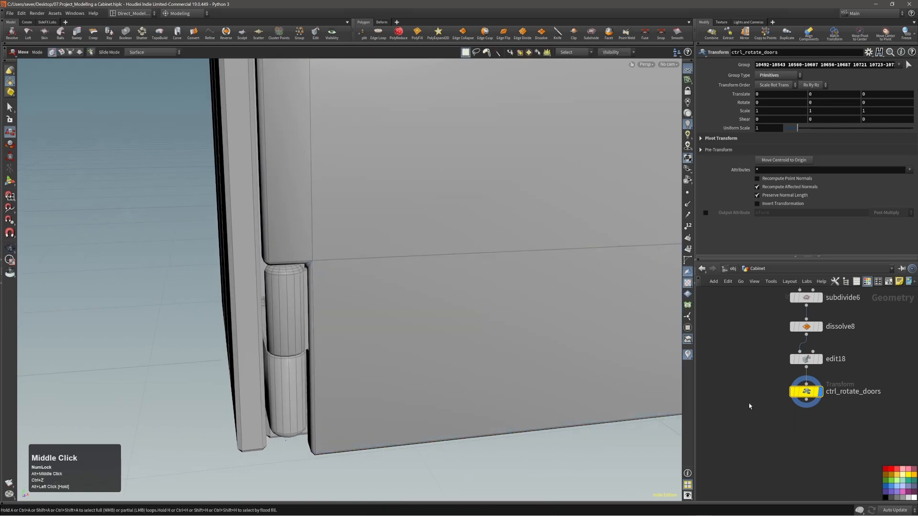
Step: Remove the ctrl_rotate_doors node and select the whole door, its upper hinge barrel and the knob in edit18
{"action": "key", "text": "alt+x"}
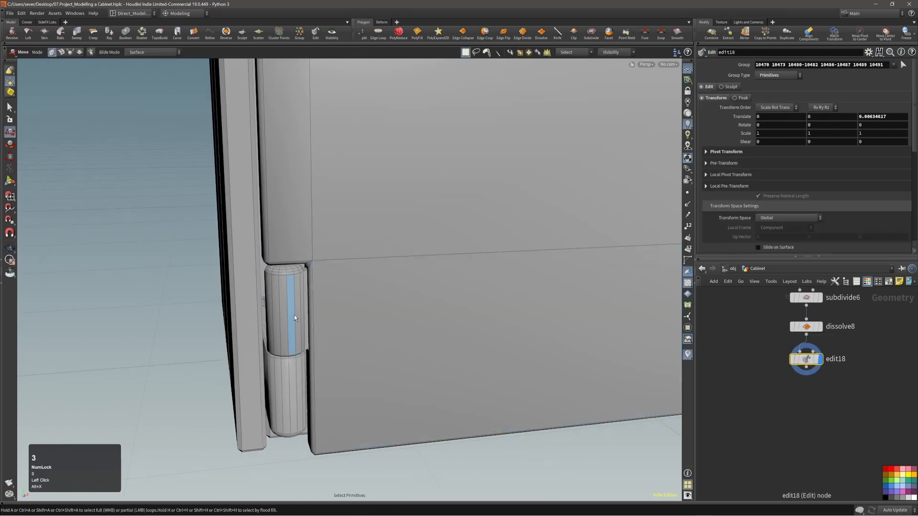
{"action": "double_click", "coordinate": [294, 315]}
{"action": "double_click", "coordinate": [389, 307], "text": "shift"}
{"action": "right_click_drag", "start_coordinate": [391, 306], "coordinate": [426, 266], "text": "alt"}
{"action": "middle_click_drag", "start_coordinate": [426, 265], "coordinate": [310, 329], "text": "alt"}
{"action": "right_click_drag", "start_coordinate": [311, 329], "coordinate": [354, 302], "text": "alt"}
{"action": "mouse_move", "coordinate": [602, 184]}
{"action": "left_mouse_down", "text": "alt"}
{"action": "mouse_move", "coordinate": [651, 185]}
{"action": "mouse_move", "coordinate": [599, 171]}
{"action": "left_mouse_up", "text": "alt"}
{"action": "key", "text": "t"}
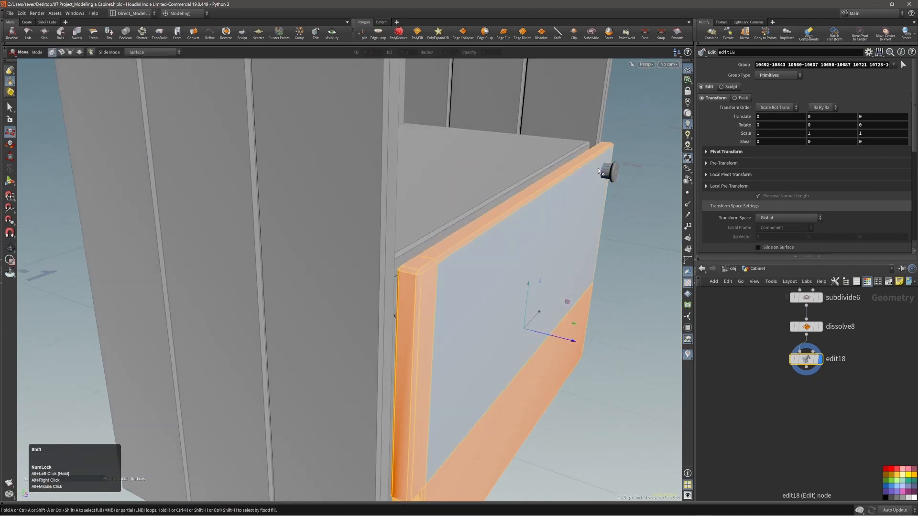
{"action": "double_click", "coordinate": [610, 174], "text": "shift"}
{"action": "right_click_drag", "start_coordinate": [593, 179], "coordinate": [466, 263], "text": "alt"}
{"action": "middle_click_drag", "start_coordinate": [465, 263], "coordinate": [421, 225], "text": "alt"}
Step: Add a Transform node after edit18 for the selected door, hinge barrel and knob
{"action": "key", "text": "c"}
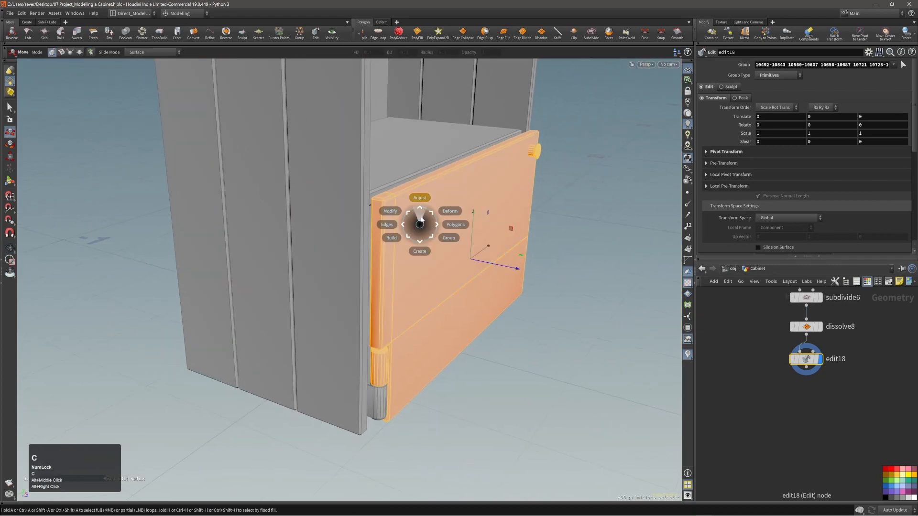
{"action": "left_click", "coordinate": [421, 217]}
{"action": "left_click", "coordinate": [421, 210]}
{"action": "left_click", "coordinate": [421, 210]}
{"action": "right_click_drag", "start_coordinate": [420, 210], "coordinate": [464, 257], "text": "alt"}
{"action": "left_click_drag", "start_coordinate": [464, 256], "coordinate": [414, 266], "text": "alt"}
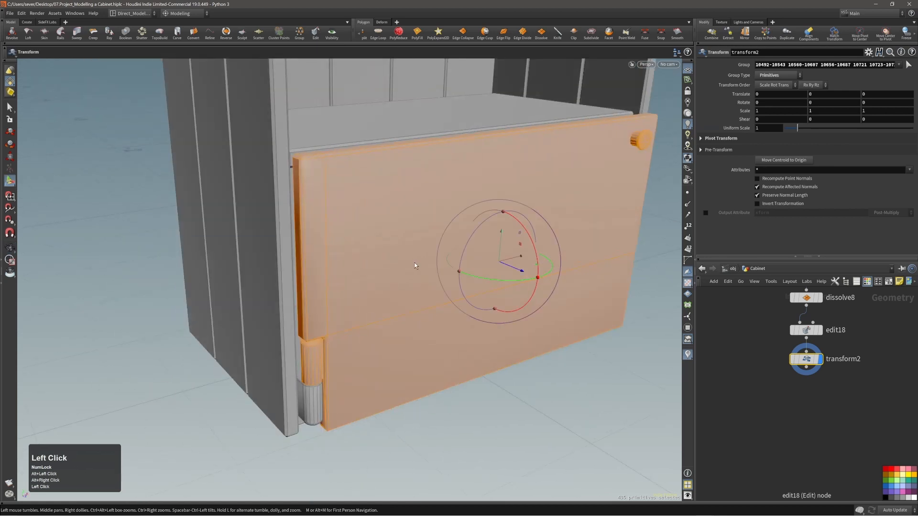
Step: Relocate the Transform's pivot to the bottom centre of the lower hinge barrel using orientation picking
{"action": "left_click_drag", "start_coordinate": [543, 273], "coordinate": [347, 307], "text": "alt"}
{"action": "left_click_drag", "start_coordinate": [315, 422], "coordinate": [431, 413]}
{"action": "key", "text": "ctrl+z"}
{"action": "middle_click_drag", "start_coordinate": [431, 412], "coordinate": [435, 276], "text": "alt"}
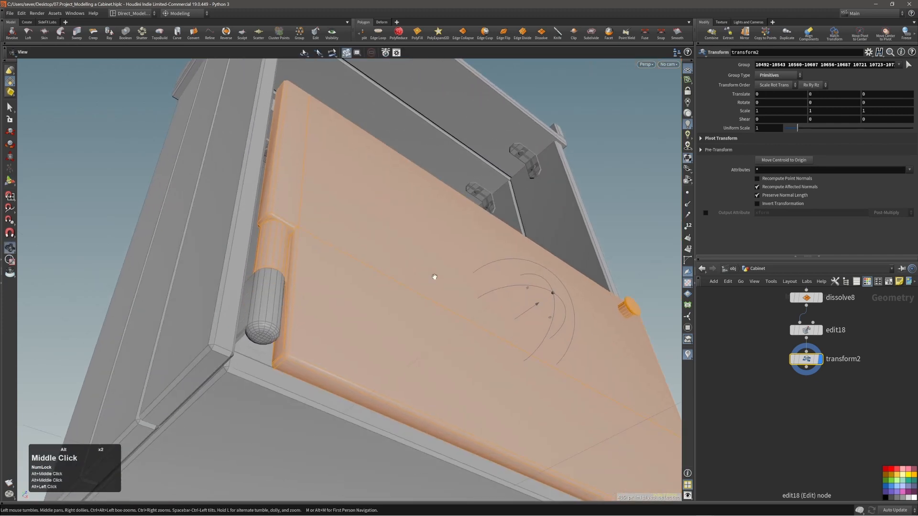
{"action": "right_click", "coordinate": [538, 306]}
{"action": "left_click", "coordinate": [554, 387]}
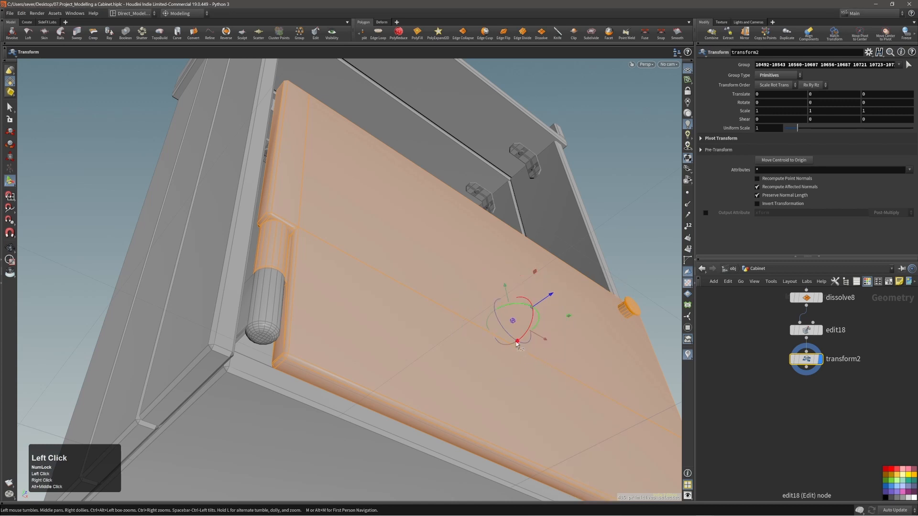
{"action": "key", "text": "semicolon"}
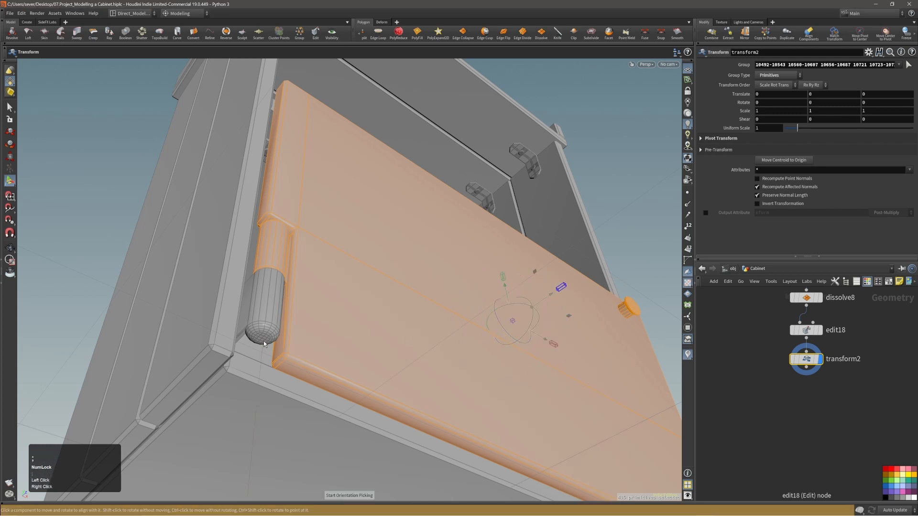
{"action": "left_click_drag", "start_coordinate": [301, 361], "coordinate": [313, 281], "text": "alt"}
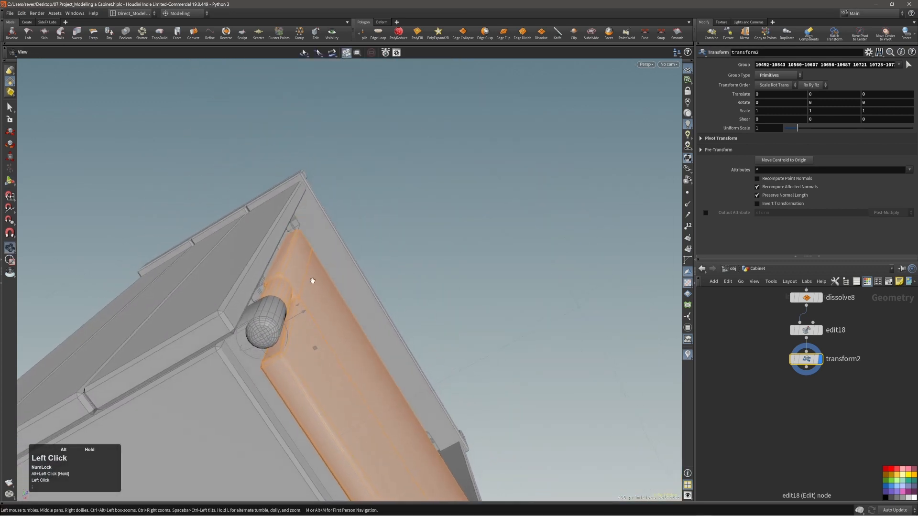
{"action": "right_click_drag", "start_coordinate": [313, 281], "coordinate": [392, 335], "text": "alt"}
{"action": "left_click_drag", "start_coordinate": [393, 336], "coordinate": [304, 389], "text": "alt"}
{"action": "middle_click_drag", "start_coordinate": [312, 352], "coordinate": [331, 205], "text": "alt"}
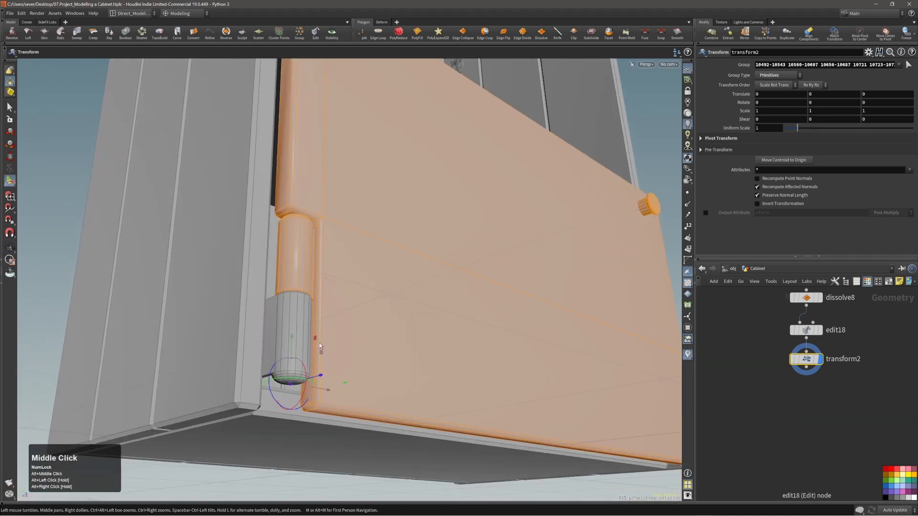
{"action": "right_click", "coordinate": [320, 377]}
{"action": "left_click", "coordinate": [325, 390]}
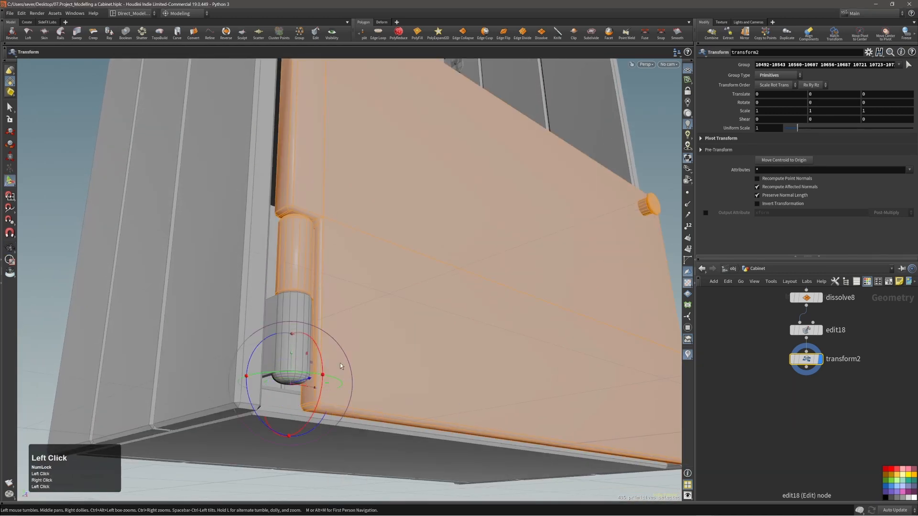
Step: Swing the door open around the hinge pivot by about 87.6 degrees about Y
{"action": "right_click_drag", "start_coordinate": [376, 335], "coordinate": [349, 253], "text": "alt"}
{"action": "left_click_drag", "start_coordinate": [349, 239], "coordinate": [488, 269], "text": "alt"}
{"action": "right_click_drag", "start_coordinate": [488, 268], "coordinate": [446, 249], "text": "alt"}
{"action": "middle_click_drag", "start_coordinate": [445, 249], "coordinate": [403, 270], "text": "alt"}
{"action": "left_click_drag", "start_coordinate": [403, 270], "coordinate": [372, 300], "text": "alt"}
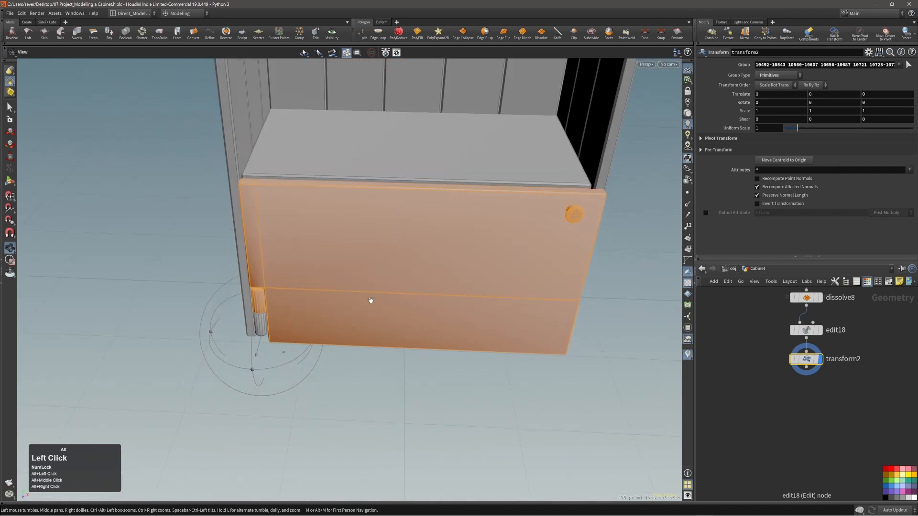
{"action": "left_click_drag", "start_coordinate": [302, 359], "coordinate": [162, 301]}
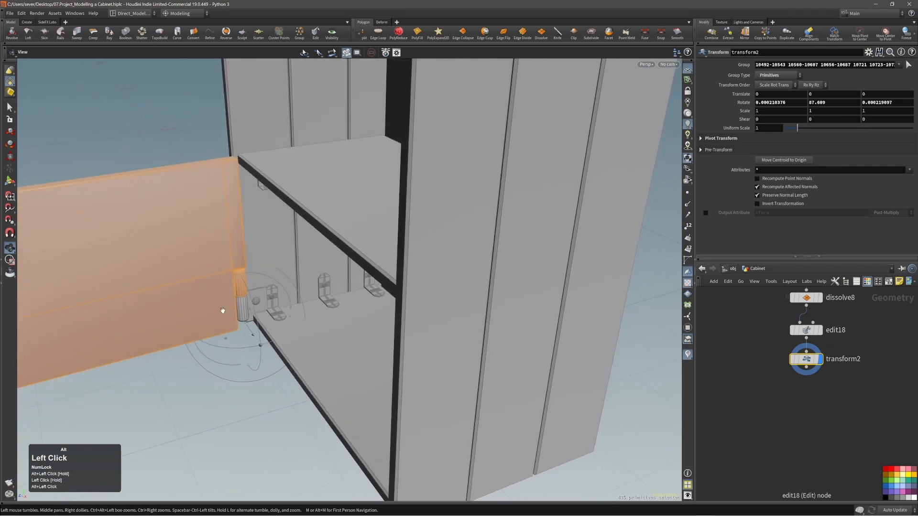
{"action": "right_click_drag", "start_coordinate": [221, 312], "coordinate": [287, 258], "text": "alt"}
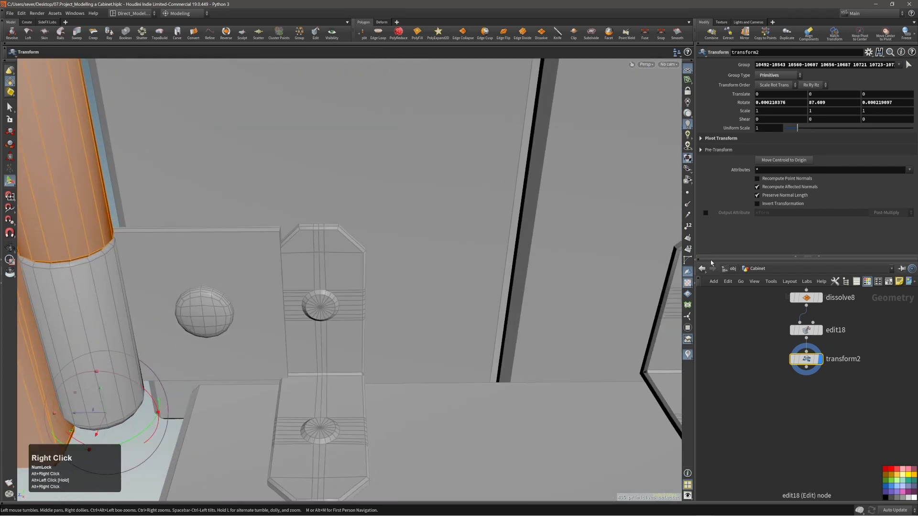
Step: In edit18, select the end faces of the lower hinge's plate and shorten it by about 0.0131 along Z
{"action": "left_click", "coordinate": [806, 330]}
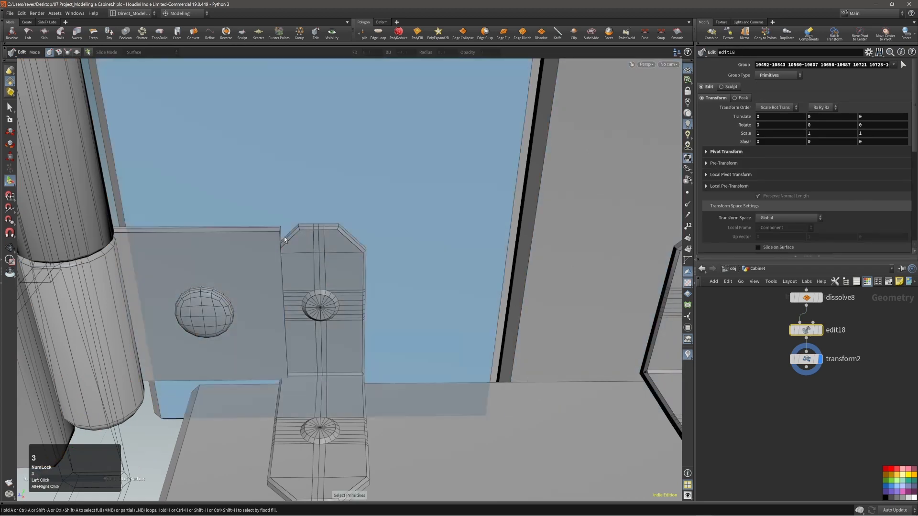
{"action": "left_click_drag", "start_coordinate": [284, 235], "coordinate": [231, 254], "text": "alt"}
{"action": "right_click_drag", "start_coordinate": [232, 254], "coordinate": [289, 238], "text": "alt"}
{"action": "left_click", "coordinate": [279, 241]}
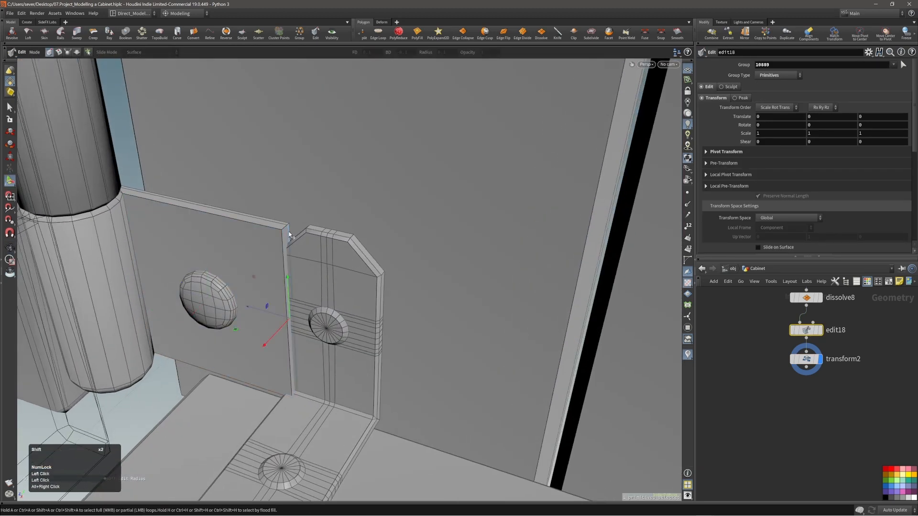
{"action": "left_click", "coordinate": [289, 235], "text": "shift"}
{"action": "left_click_drag", "start_coordinate": [268, 255], "coordinate": [307, 266], "text": "alt+shift"}
{"action": "middle_click_drag", "start_coordinate": [403, 305], "coordinate": [381, 303]}
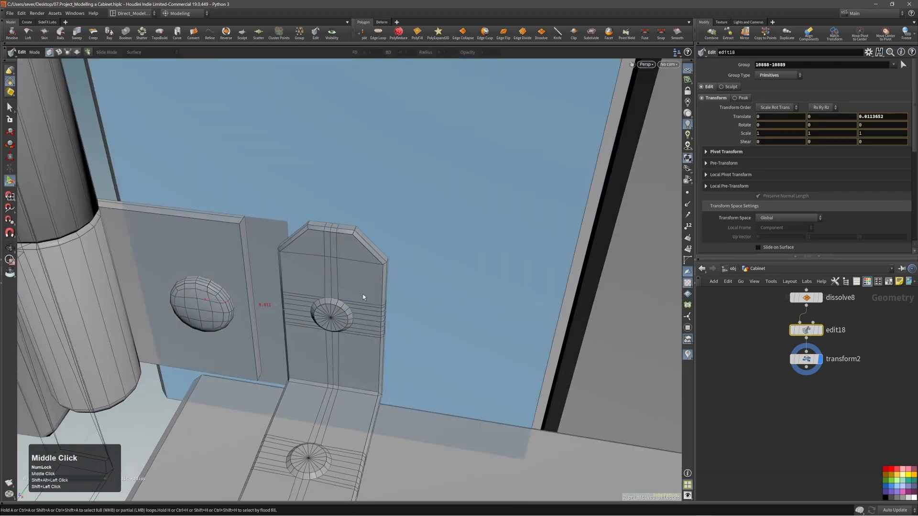
{"action": "left_click_drag", "start_coordinate": [357, 297], "coordinate": [303, 246], "text": "alt"}
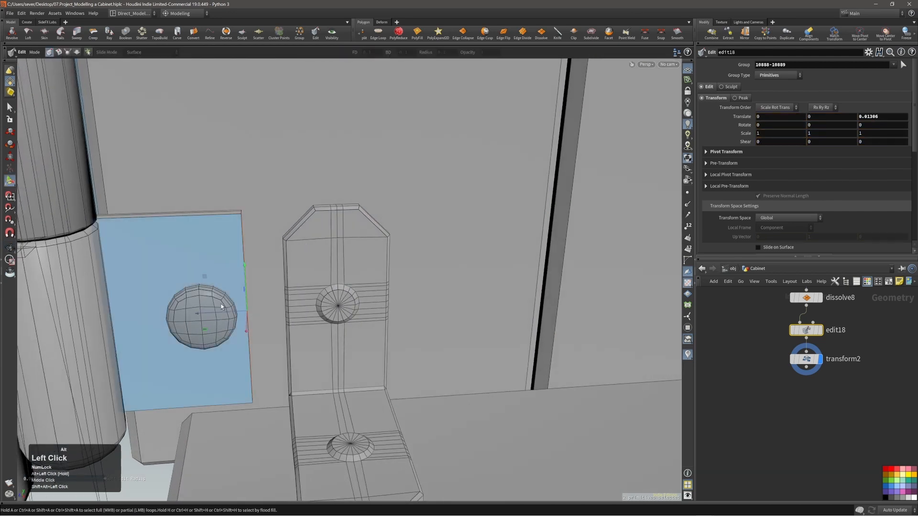
Step: Select the round screw head on the hinge plate and move it about 0.0064 along Z
{"action": "double_click", "coordinate": [190, 317]}
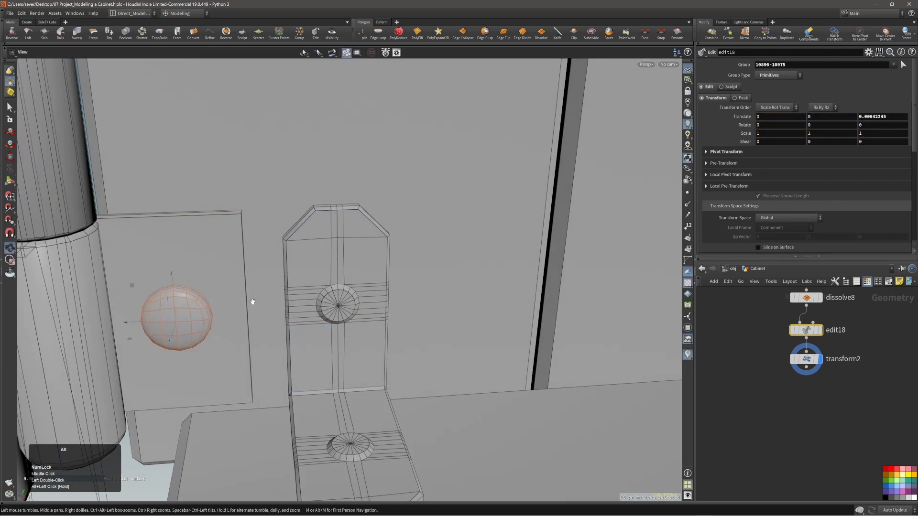
{"action": "mouse_move", "coordinate": [250, 303]}
{"action": "left_mouse_down", "text": "alt"}
{"action": "mouse_move", "coordinate": [216, 262]}
{"action": "mouse_move", "coordinate": [257, 293]}
{"action": "left_mouse_up", "text": "alt"}
{"action": "right_click_drag", "start_coordinate": [257, 293], "coordinate": [105, 263], "text": "alt"}
{"action": "right_click_drag", "start_coordinate": [254, 273], "coordinate": [215, 268], "text": "alt"}
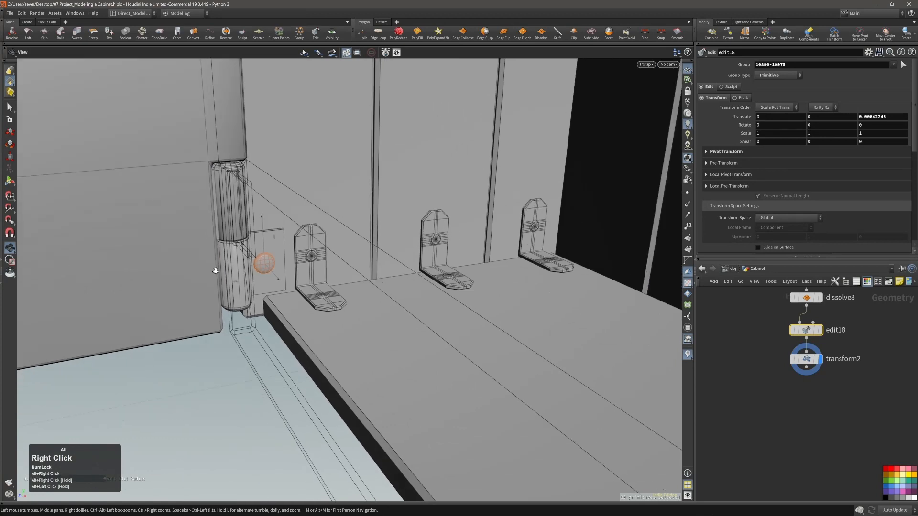
{"action": "left_click_drag", "start_coordinate": [201, 267], "coordinate": [325, 265], "text": "alt"}
{"action": "right_click_drag", "start_coordinate": [326, 266], "coordinate": [265, 263], "text": "alt"}
Step: Return to the door's Transform node, reset its Y rotation to close the door, and clear the selection
{"action": "key", "text": "Page_Down"}
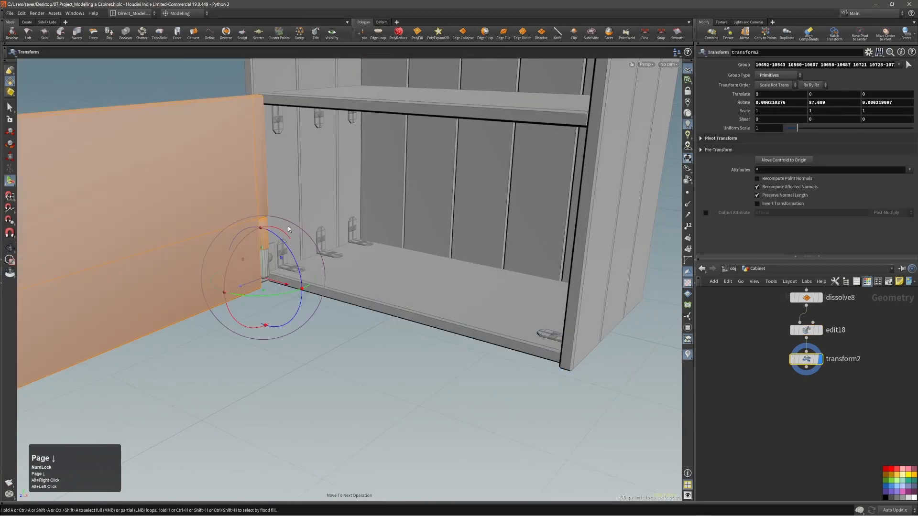
{"action": "right_click_drag", "start_coordinate": [287, 226], "coordinate": [275, 237], "text": "alt"}
{"action": "left_click_drag", "start_coordinate": [274, 237], "coordinate": [390, 217], "text": "alt"}
{"action": "middle_click", "coordinate": [817, 104], "text": "ctrl"}
{"action": "left_click_drag", "start_coordinate": [284, 310], "coordinate": [265, 323]}
{"action": "key", "text": "ctrl+z"}
{"action": "left_click_drag", "start_coordinate": [278, 222], "coordinate": [339, 215], "text": "alt"}
{"action": "middle_click_drag", "start_coordinate": [340, 215], "coordinate": [342, 259], "text": "alt"}
{"action": "key", "text": "s"}
{"action": "left_click", "coordinate": [536, 257]}
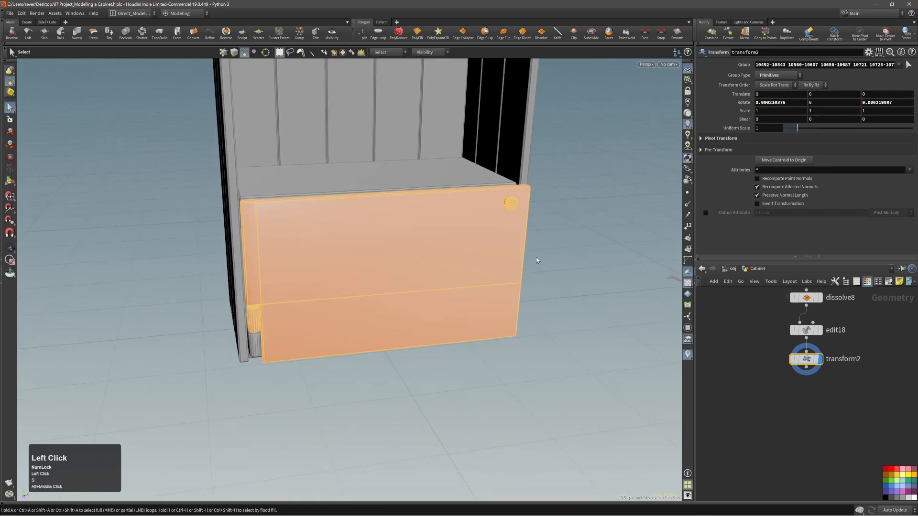
Step: Save the scene and rename the door's Transform node as ctrl_rotate_door
{"action": "right_click_drag", "start_coordinate": [395, 249], "coordinate": [359, 269], "text": "alt"}
{"action": "middle_click_drag", "start_coordinate": [382, 268], "coordinate": [397, 324], "text": "alt"}
{"action": "left_click_drag", "start_coordinate": [356, 292], "coordinate": [397, 283], "text": "alt"}
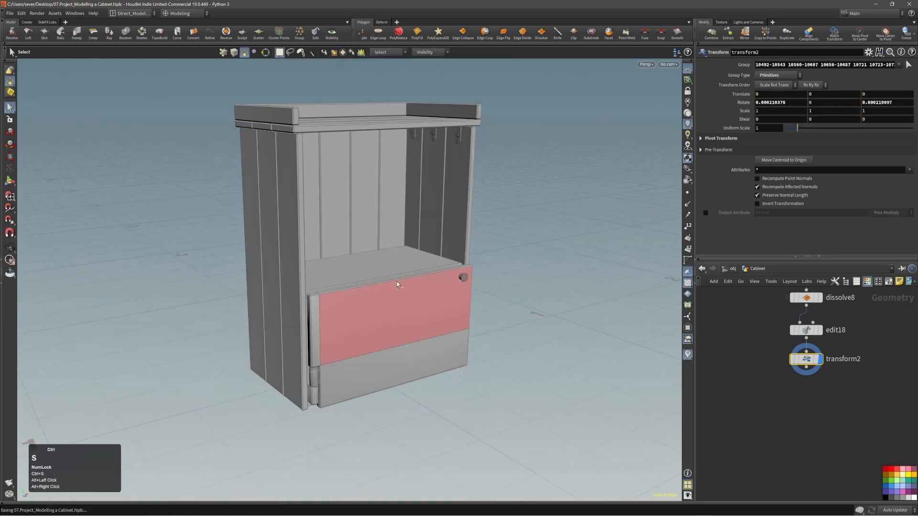
{"action": "middle_click_drag", "start_coordinate": [398, 283], "coordinate": [409, 280], "text": "alt"}
{"action": "double_click", "coordinate": [849, 360]}
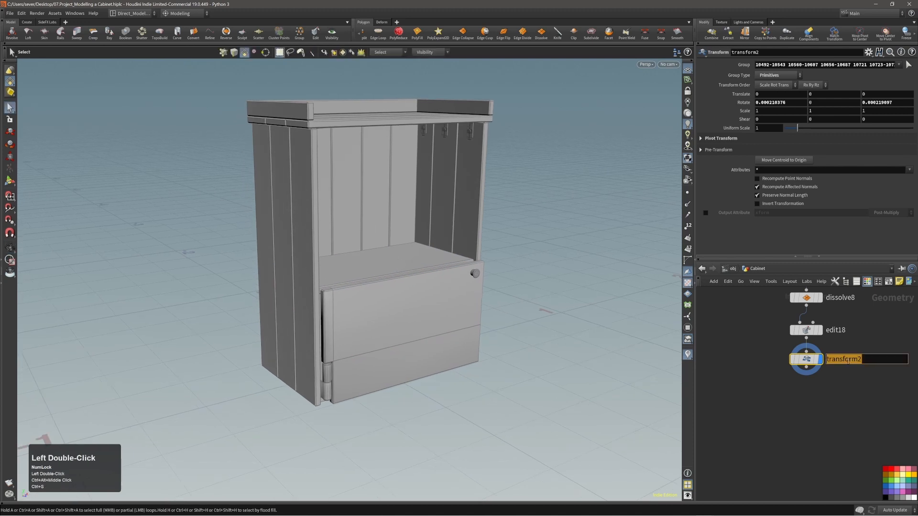
{"action": "type", "text": "ctrl_"}
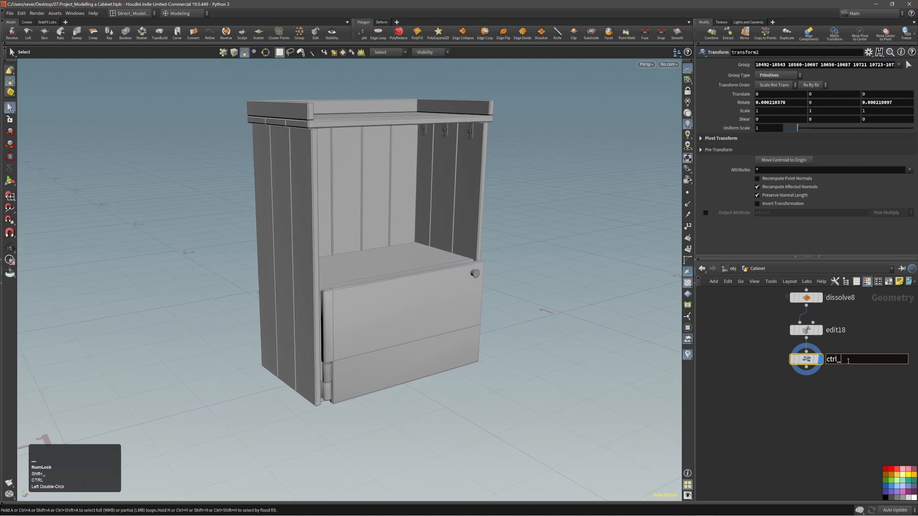
{"action": "type", "text": "rotate_door"}
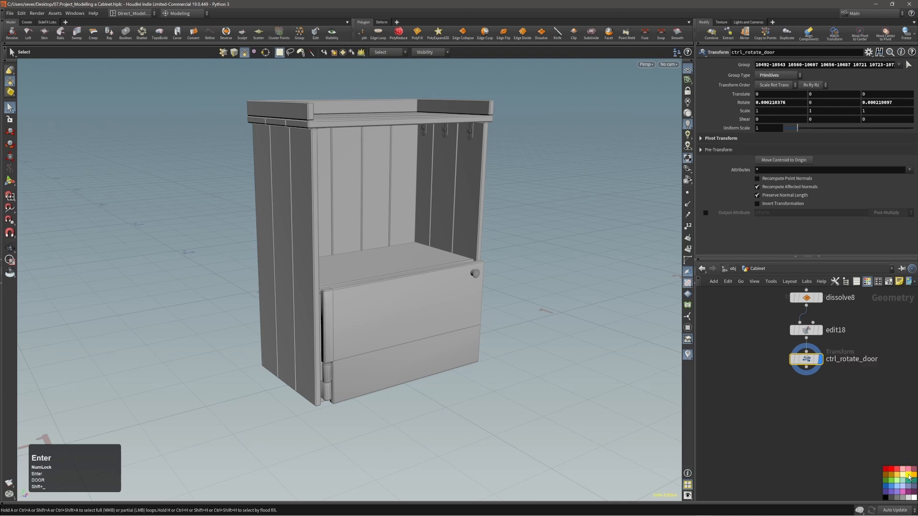
Step: Colour the ctrl_rotate_door node yellow and bring the whole closed cabinet into view
{"action": "middle_click_drag", "start_coordinate": [847, 419], "coordinate": [839, 423], "text": "alt"}
{"action": "right_click_drag", "start_coordinate": [378, 321], "coordinate": [335, 305], "text": "alt"}
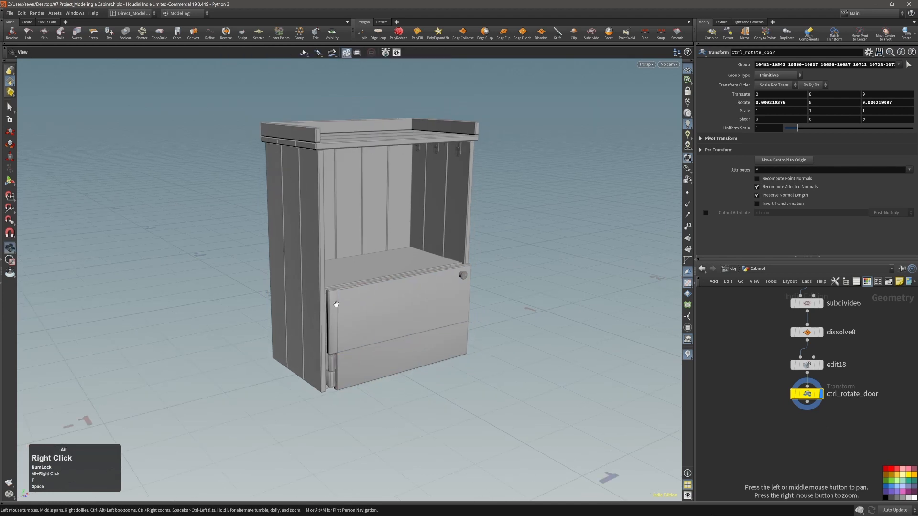
{"action": "left_click_drag", "start_coordinate": [335, 306], "coordinate": [352, 291], "text": "alt"}
{"action": "middle_click_drag", "start_coordinate": [352, 290], "coordinate": [369, 299], "text": "alt"}
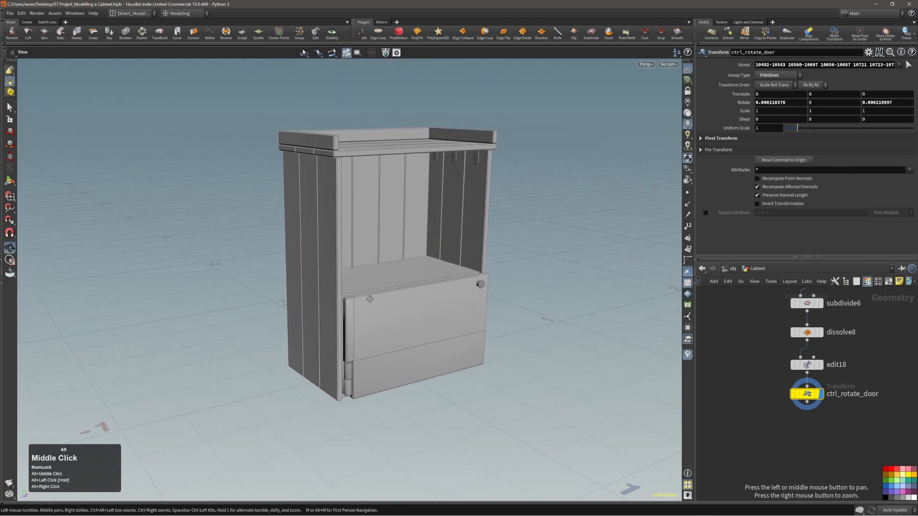
{"action": "key", "text": "s"}
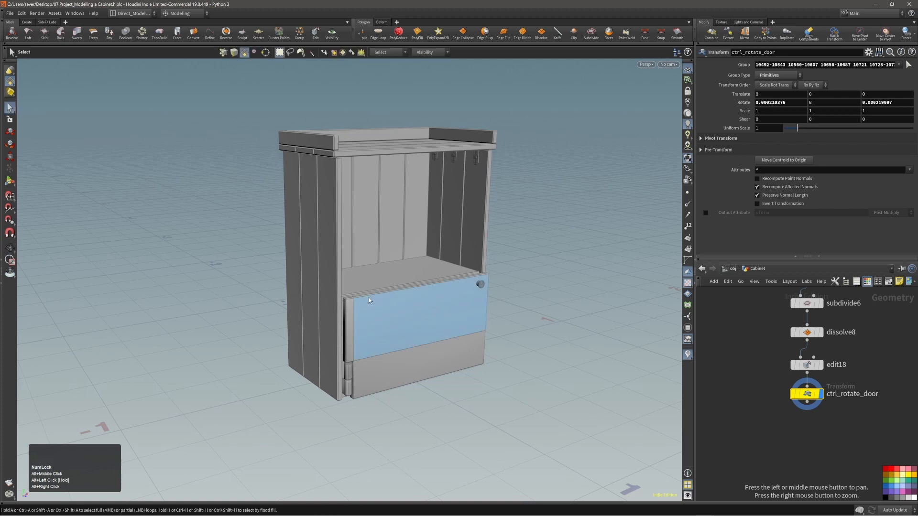
{"action": "key", "text": "alt"}
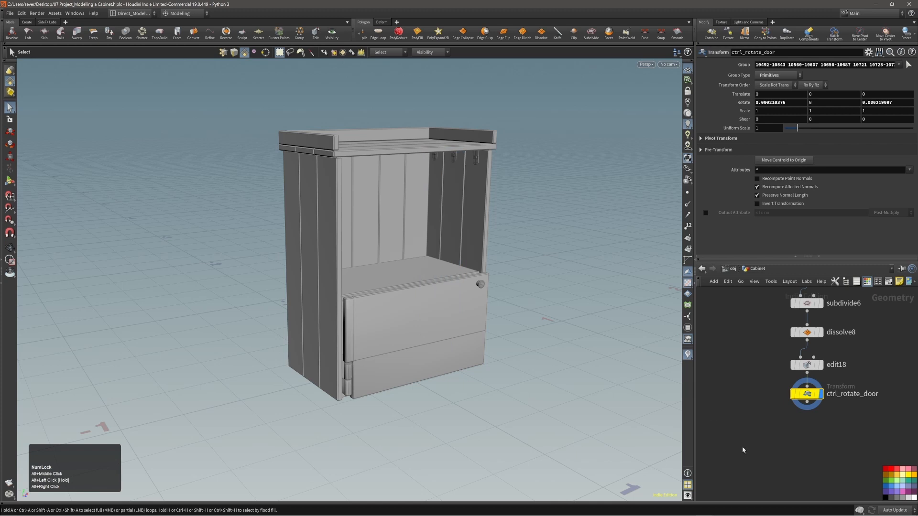
Step: List the network's nodes filtered by "ctrl" and raise the ctrl_thickness PolyExtrude distance to about 0.00496
{"action": "key", "text": "shift+t"}
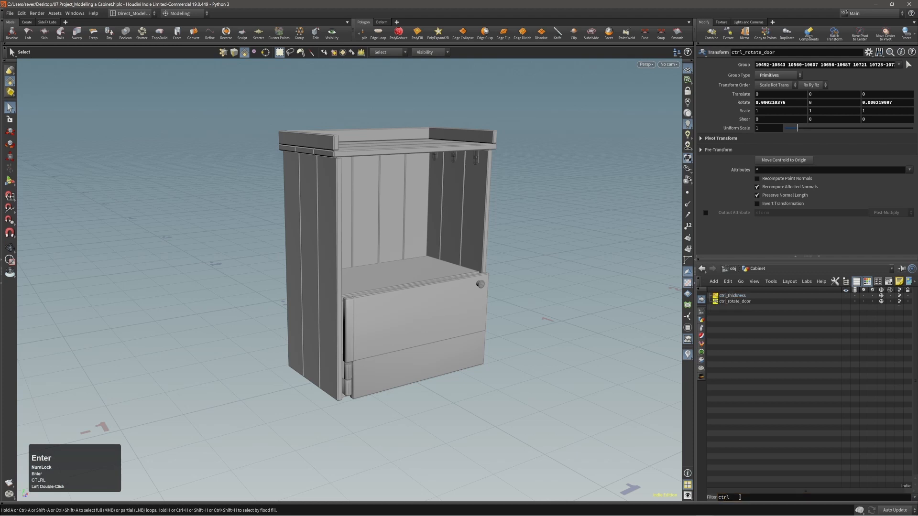
{"action": "left_click", "coordinate": [740, 298]}
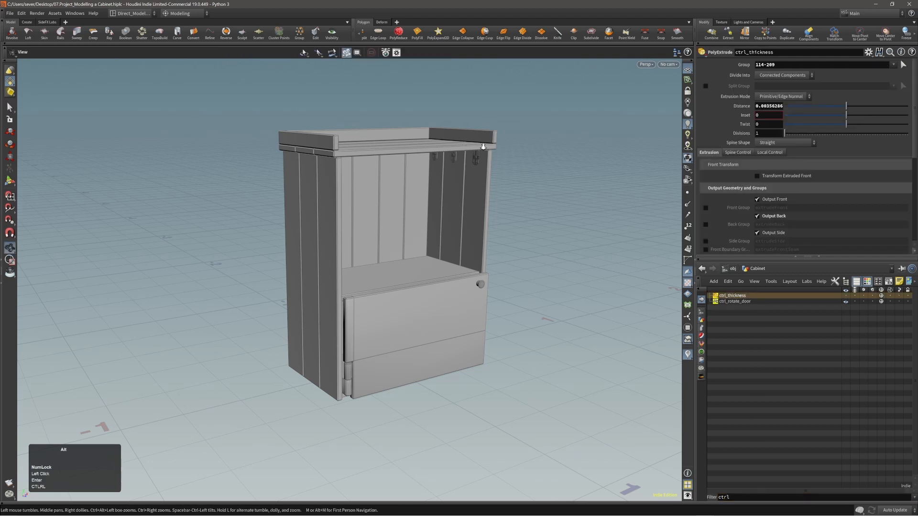
{"action": "right_click_drag", "start_coordinate": [483, 147], "coordinate": [570, 129], "text": "alt"}
{"action": "left_click_drag", "start_coordinate": [576, 184], "coordinate": [615, 132], "text": "alt"}
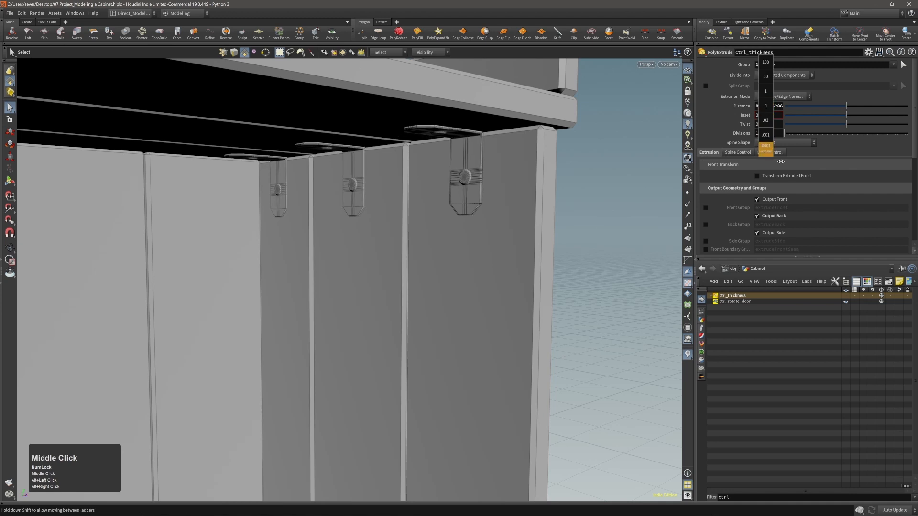
{"action": "middle_click_drag", "start_coordinate": [781, 162], "coordinate": [873, 165]}
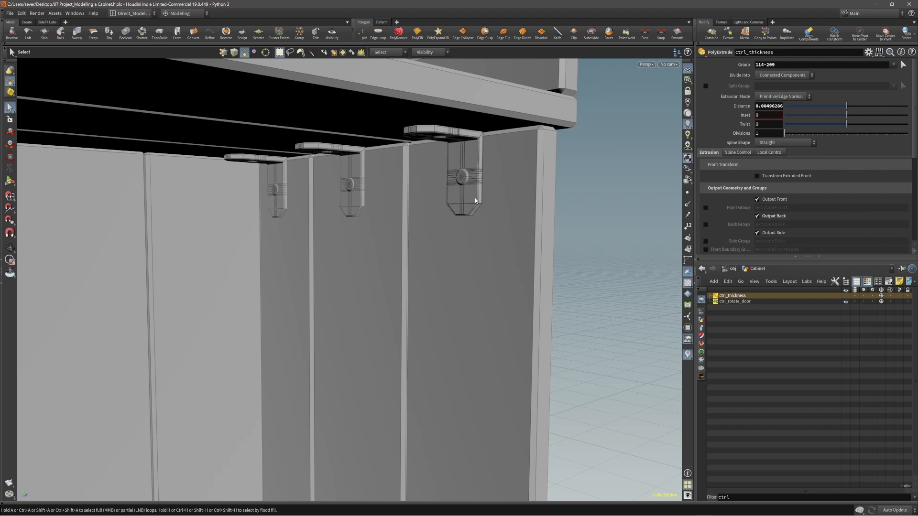
Step: Examine the thickened corner brackets under the cabinet top up close and from several angles, including against the whole cabinet
{"action": "left_click_drag", "start_coordinate": [434, 170], "coordinate": [456, 163], "text": "alt"}
{"action": "right_click_drag", "start_coordinate": [456, 163], "coordinate": [629, 251], "text": "alt"}
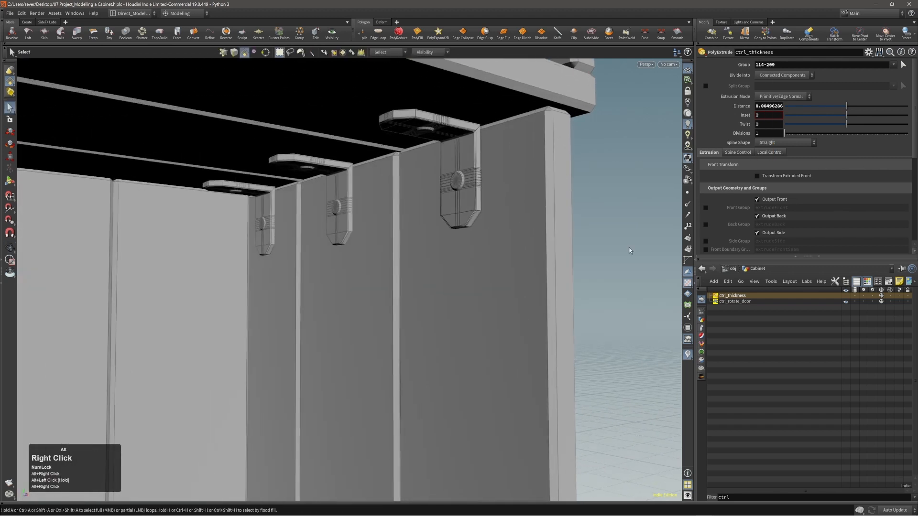
{"action": "right_click_drag", "start_coordinate": [473, 190], "coordinate": [462, 168], "text": "alt"}
{"action": "scroll", "coordinate": [463, 169], "scroll_direction": "down", "scroll_amount": 1, "text": "alt"}
{"action": "middle_click_drag", "start_coordinate": [463, 170], "coordinate": [488, 210], "text": "alt"}
{"action": "left_click_drag", "start_coordinate": [488, 211], "coordinate": [474, 192], "text": "alt"}
{"action": "right_click_drag", "start_coordinate": [443, 170], "coordinate": [444, 167], "text": "alt"}
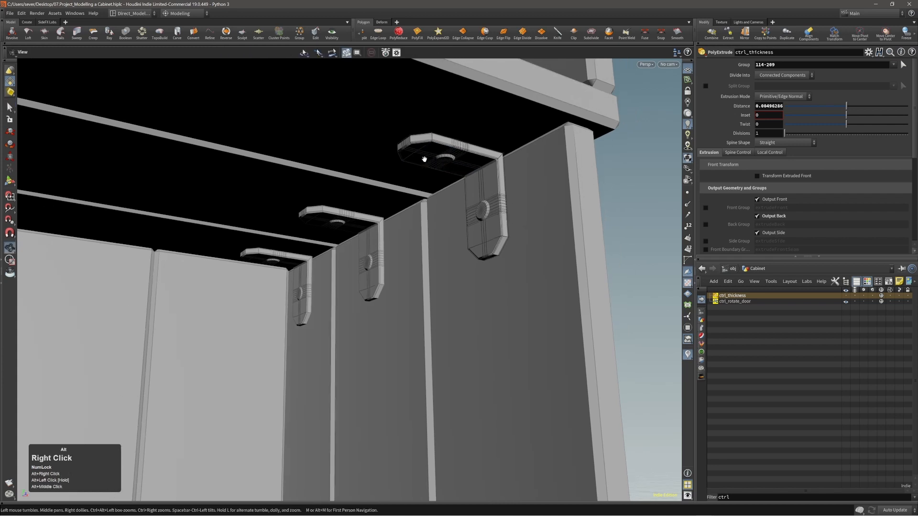
{"action": "left_click_drag", "start_coordinate": [445, 167], "coordinate": [442, 158], "text": "alt"}
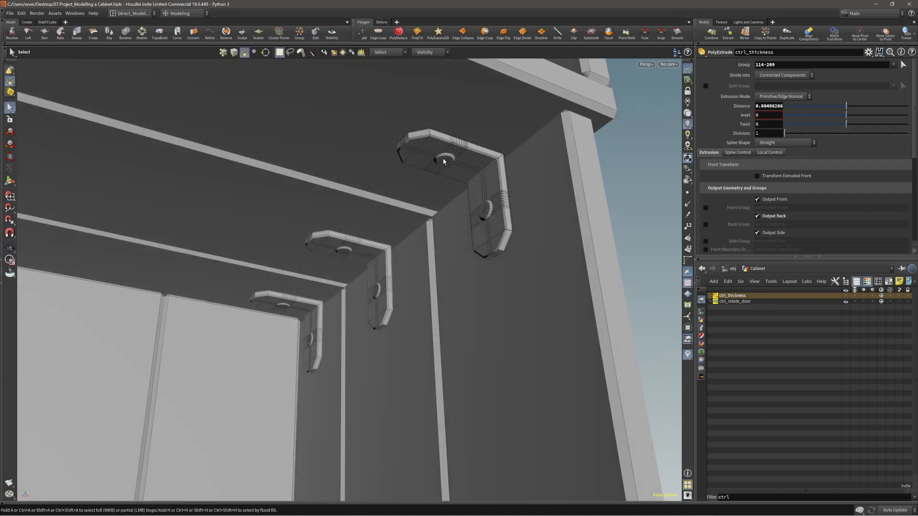
{"action": "left_click_drag", "start_coordinate": [448, 156], "coordinate": [415, 210], "text": "alt"}
{"action": "right_click_drag", "start_coordinate": [415, 210], "coordinate": [380, 214], "text": "alt"}
{"action": "middle_click_drag", "start_coordinate": [379, 213], "coordinate": [416, 210], "text": "alt"}
{"action": "left_click_drag", "start_coordinate": [416, 211], "coordinate": [483, 172], "text": "alt"}
{"action": "right_click_drag", "start_coordinate": [483, 171], "coordinate": [344, 258], "text": "alt"}
{"action": "middle_click_drag", "start_coordinate": [344, 258], "coordinate": [379, 229], "text": "alt"}
{"action": "right_click_drag", "start_coordinate": [379, 229], "coordinate": [321, 207], "text": "alt"}
{"action": "left_click_drag", "start_coordinate": [322, 207], "coordinate": [354, 216], "text": "alt"}
Step: Save the scene and switch the network from the filtered list back to the node graph
{"action": "key", "text": "ctrl+s"}
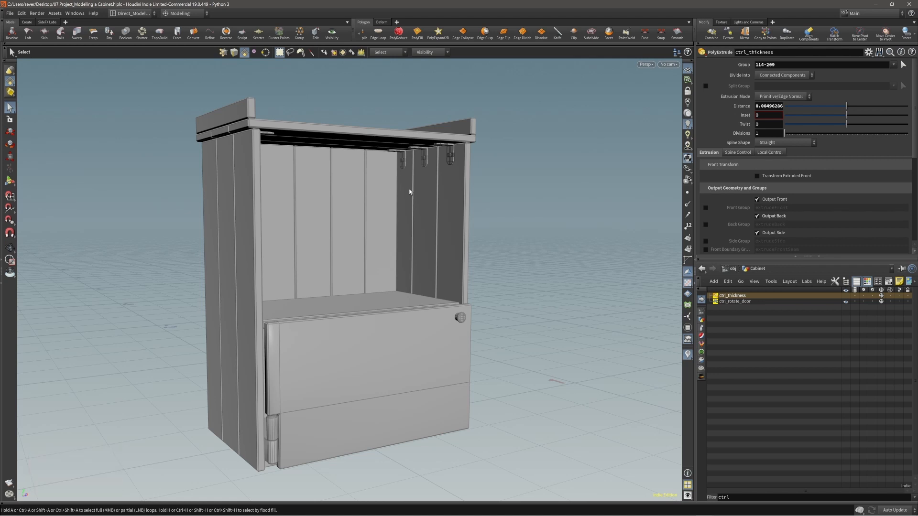
{"action": "left_click", "coordinate": [467, 340]}
{"action": "right_click_drag", "start_coordinate": [382, 298], "coordinate": [344, 285], "text": "alt"}
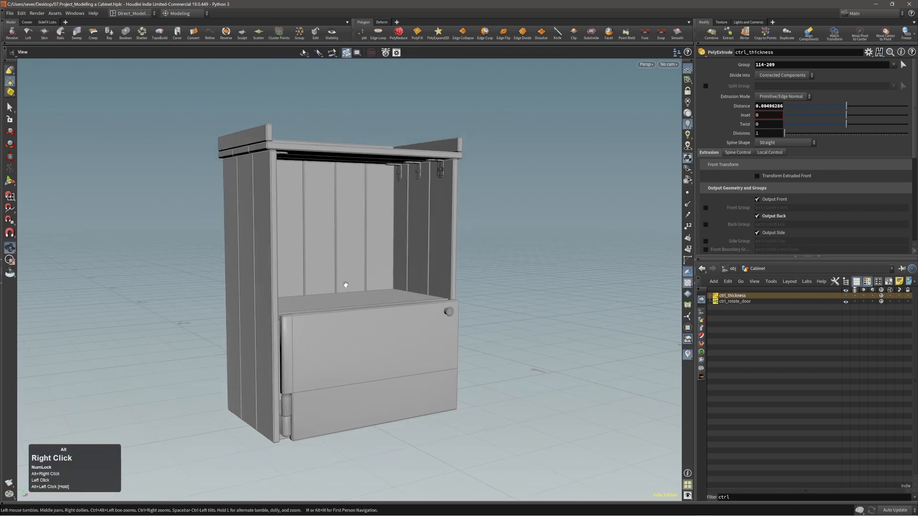
{"action": "middle_click_drag", "start_coordinate": [344, 285], "coordinate": [350, 280], "text": "alt"}
{"action": "key", "text": "shift+t"}
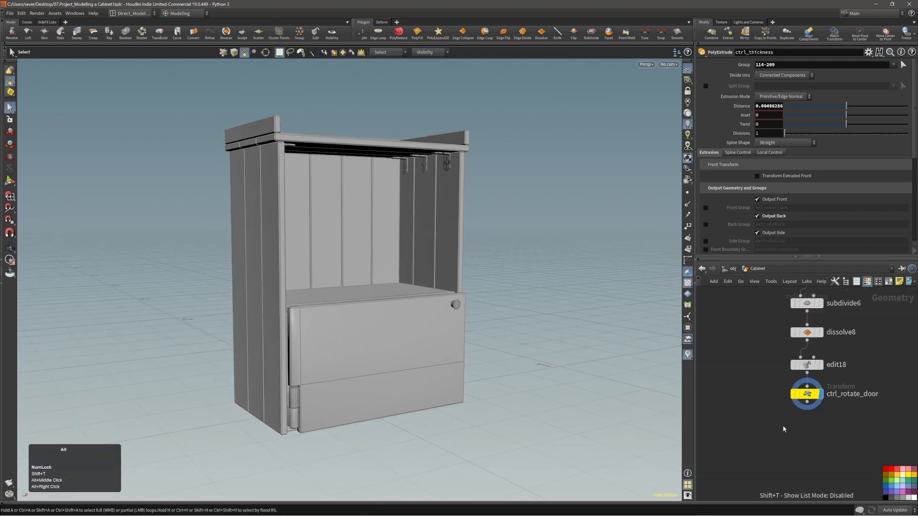
Step: Go to the Solaris stage and render its viewport with Karma to check the cabinet
{"action": "middle_click_drag", "start_coordinate": [789, 430], "coordinate": [787, 417], "text": "alt"}
{"action": "left_click_drag", "start_coordinate": [469, 330], "coordinate": [444, 337], "text": "alt"}
{"action": "middle_click_drag", "start_coordinate": [457, 341], "coordinate": [453, 339], "text": "alt"}
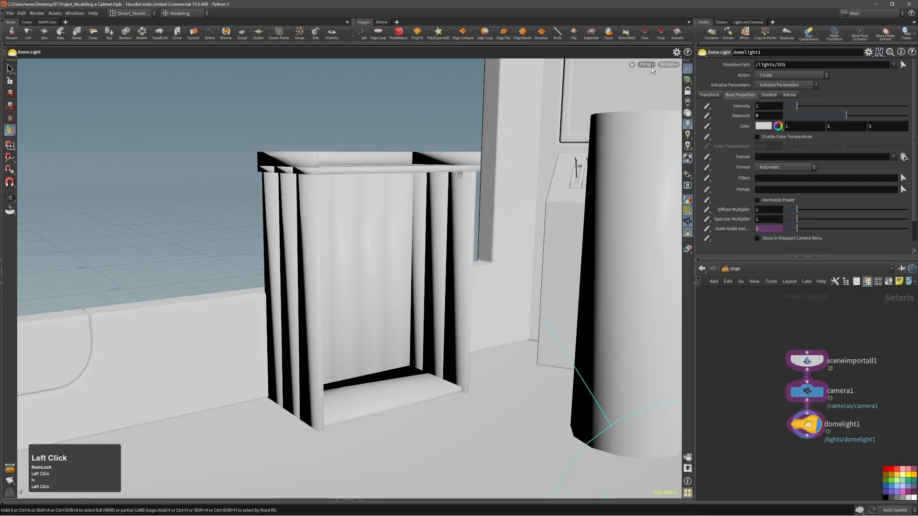
{"action": "left_click", "coordinate": [651, 67]}
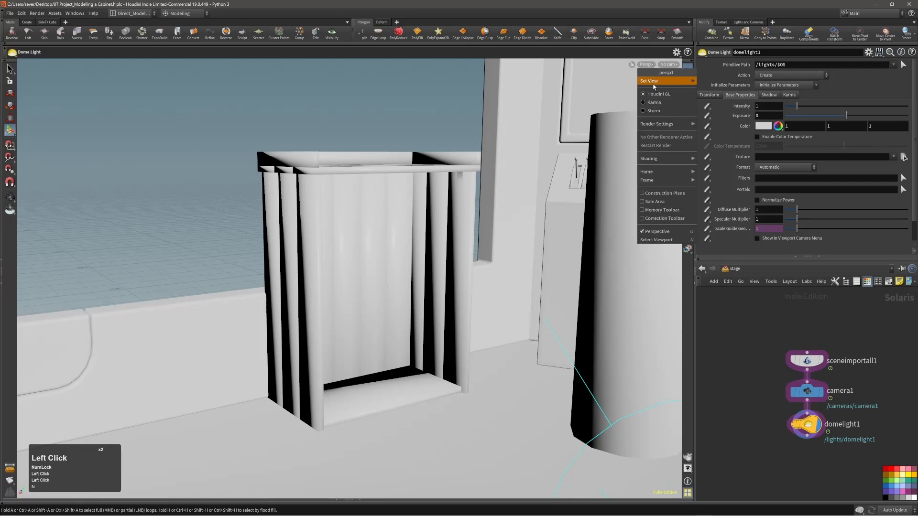
{"action": "left_click", "coordinate": [655, 103]}
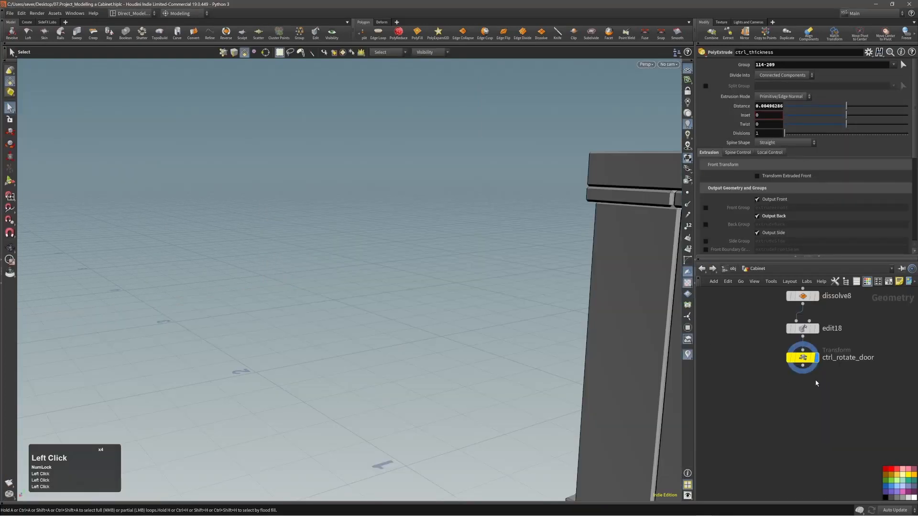
Step: Add an Output node below ctrl_rotate_door in the Cabinet network
{"action": "key", "text": "Tab"}
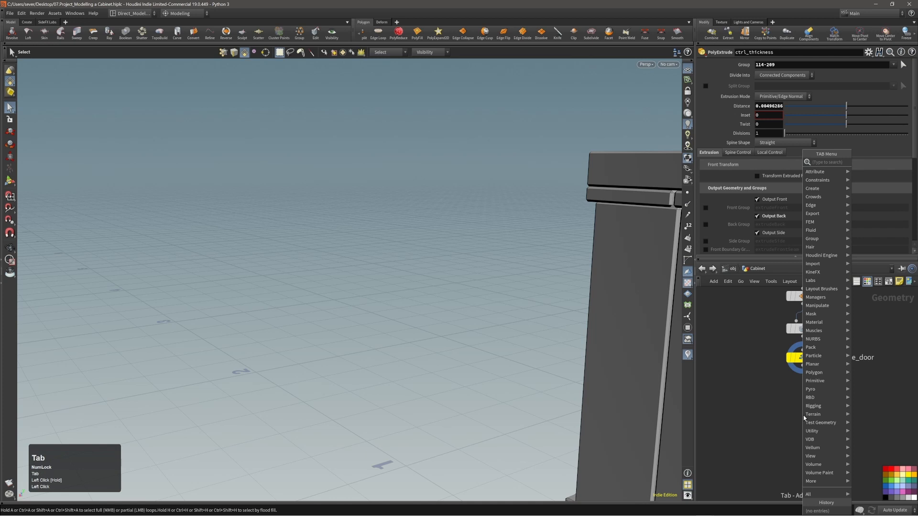
{"action": "type", "text": "out"}
{"action": "key", "text": "Return"}
{"action": "key", "text": "Return"}
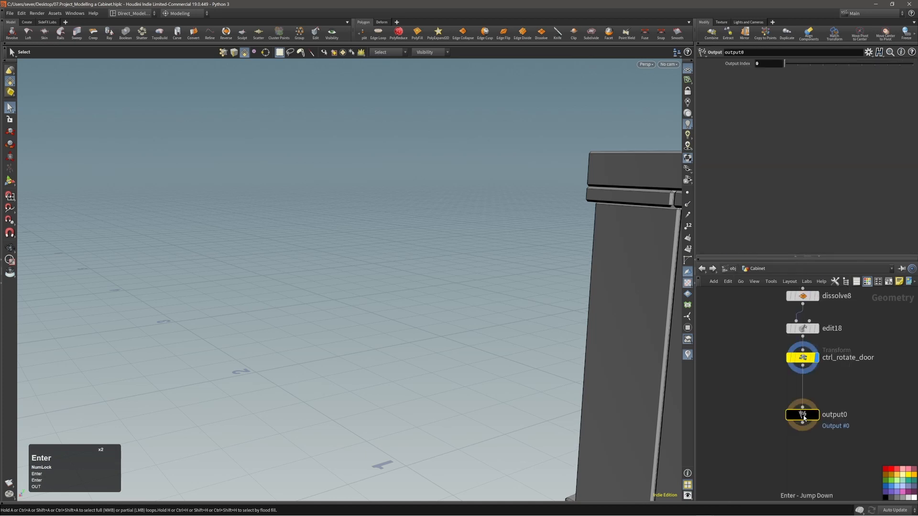
Step: Go back up the node chain, display the copy7 node and examine the cabinet at that stage
{"action": "scroll", "coordinate": [796, 475], "scroll_direction": "down", "scroll_amount": 4}
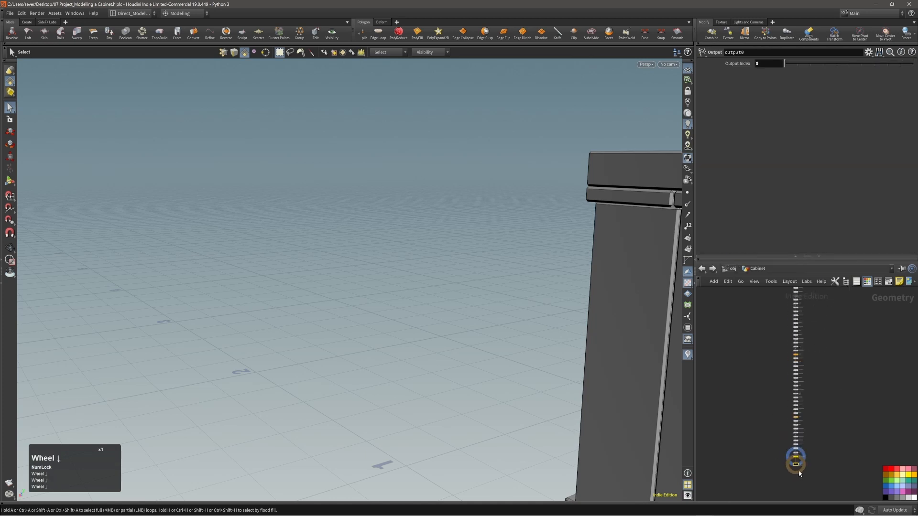
{"action": "scroll", "coordinate": [796, 475], "scroll_direction": "down", "scroll_amount": 4}
{"action": "scroll", "coordinate": [792, 342], "scroll_direction": "up", "scroll_amount": 3}
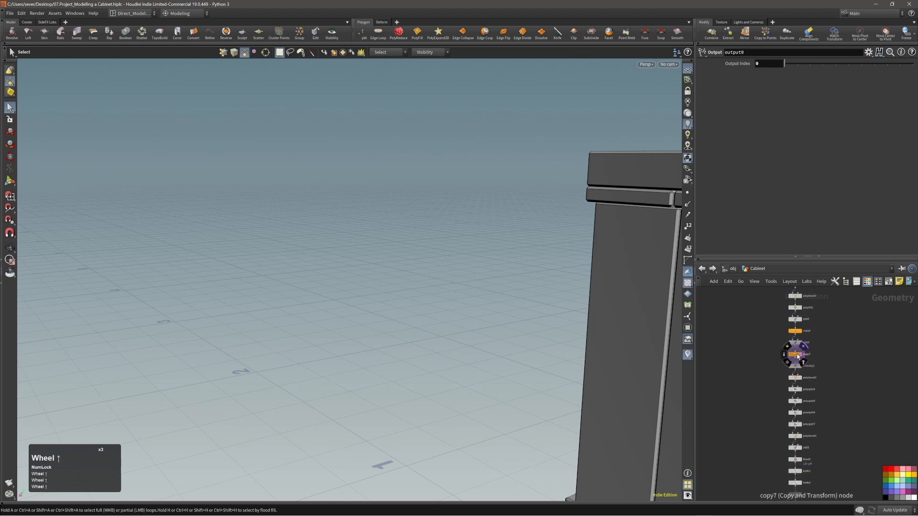
{"action": "scroll", "coordinate": [791, 358], "scroll_direction": "up", "scroll_amount": 6}
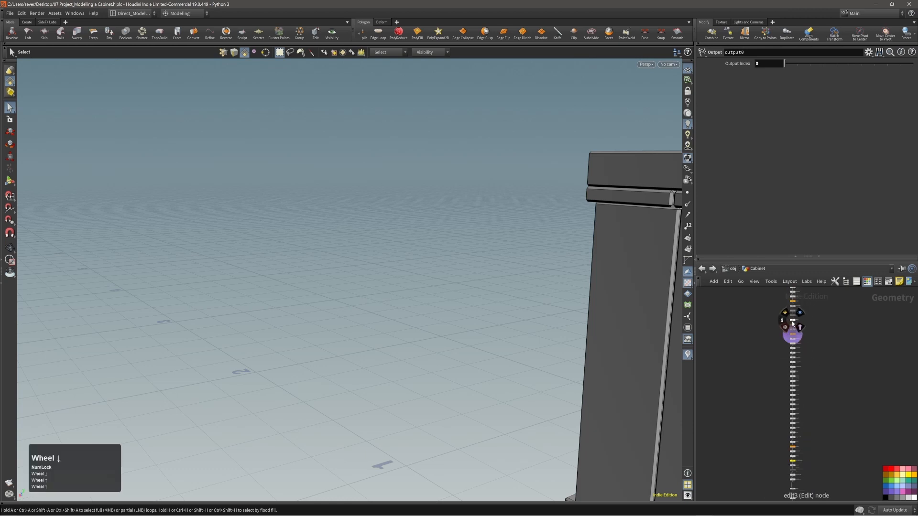
{"action": "scroll", "coordinate": [802, 329], "scroll_direction": "up", "scroll_amount": 4}
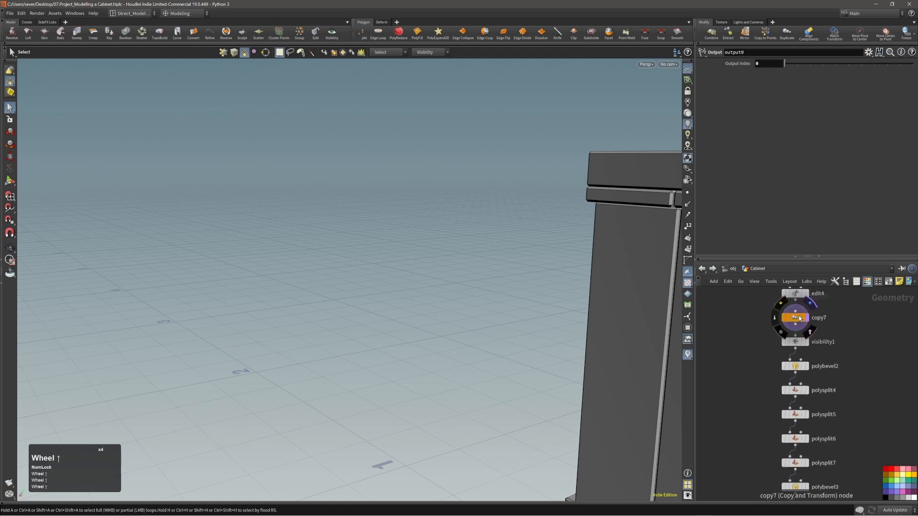
{"action": "left_click", "coordinate": [809, 316]}
{"action": "right_click_drag", "start_coordinate": [648, 308], "coordinate": [576, 328], "text": "alt"}
{"action": "middle_click_drag", "start_coordinate": [576, 328], "coordinate": [426, 289], "text": "alt"}
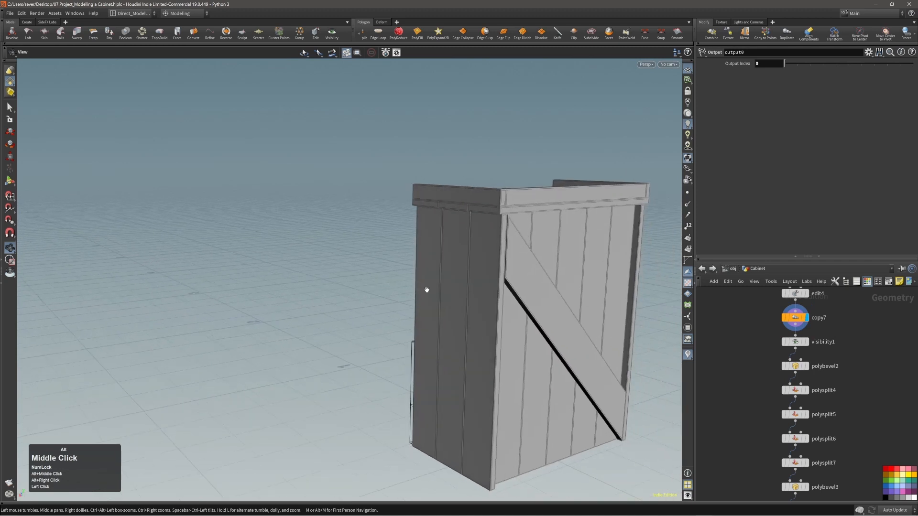
{"action": "left_click_drag", "start_coordinate": [426, 289], "coordinate": [410, 335], "text": "alt"}
{"action": "right_click_drag", "start_coordinate": [410, 334], "coordinate": [444, 316], "text": "alt"}
{"action": "left_click_drag", "start_coordinate": [445, 315], "coordinate": [516, 314], "text": "alt"}
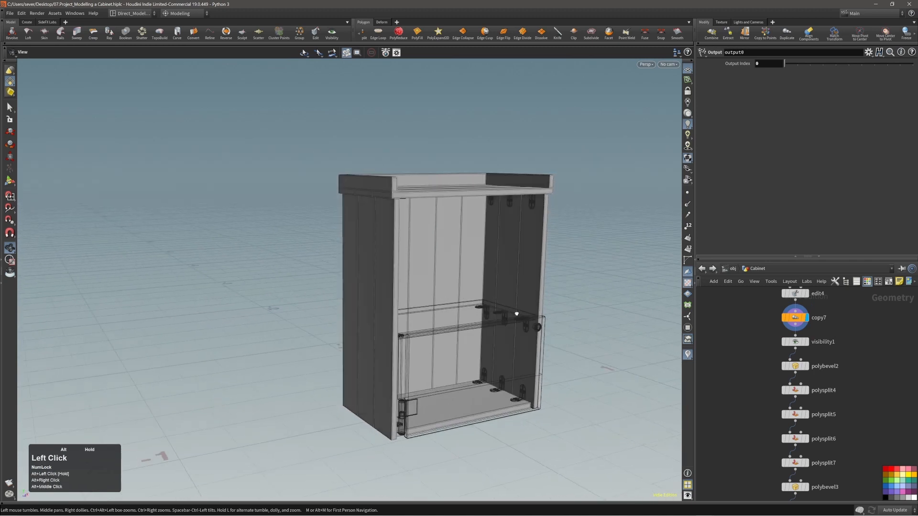
{"action": "middle_click_drag", "start_coordinate": [447, 305], "coordinate": [431, 318], "text": "alt"}
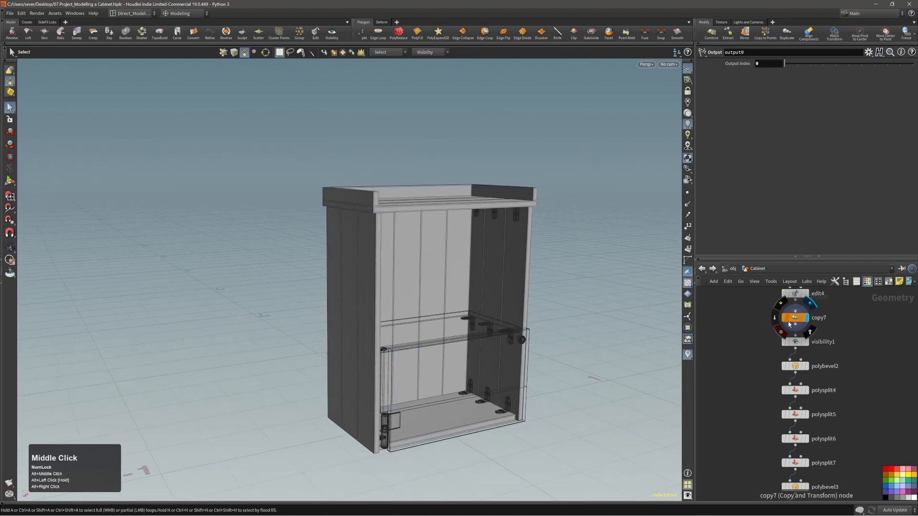
Step: Return to the Output node at the chain's end and open the Solaris stage to check the Karma render
{"action": "scroll", "coordinate": [763, 310], "scroll_direction": "down", "scroll_amount": 10}
{"action": "middle_click_drag", "start_coordinate": [816, 392], "coordinate": [825, 330], "text": "alt"}
{"action": "middle_click_drag", "start_coordinate": [808, 412], "coordinate": [815, 325], "text": "alt"}
{"action": "middle_click_drag", "start_coordinate": [818, 406], "coordinate": [821, 316], "text": "alt"}
{"action": "scroll", "coordinate": [801, 486], "scroll_direction": "up", "scroll_amount": 2}
{"action": "middle_click_drag", "start_coordinate": [801, 485], "coordinate": [810, 425], "text": "alt"}
{"action": "scroll", "coordinate": [806, 413], "scroll_direction": "up", "scroll_amount": 8}
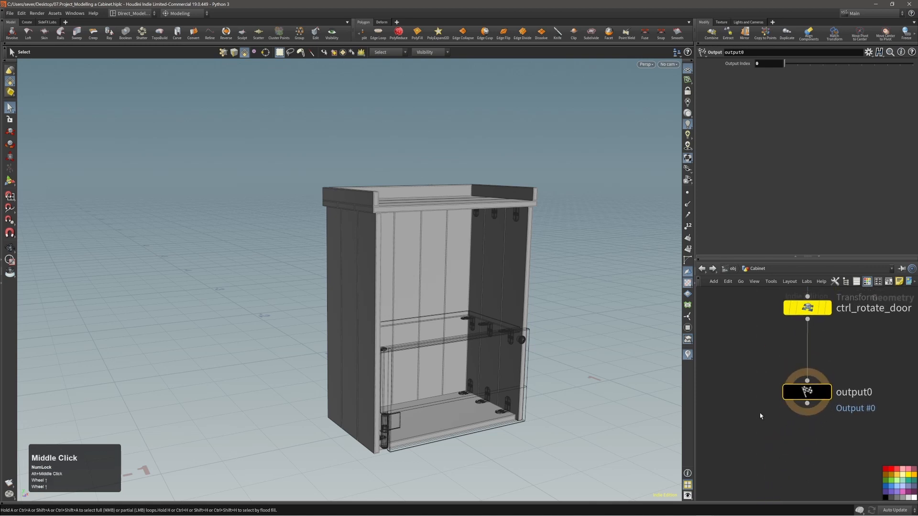
{"action": "left_click", "coordinate": [796, 437]}
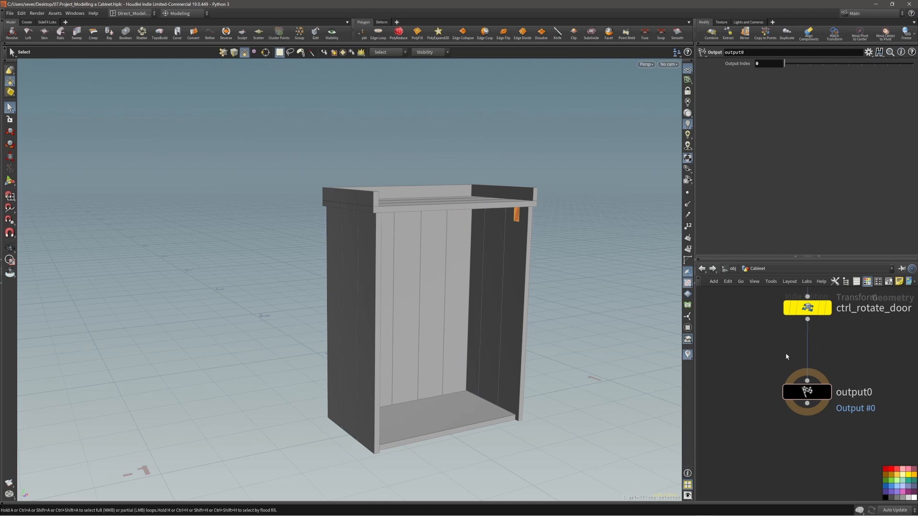
{"action": "key", "text": "n"}
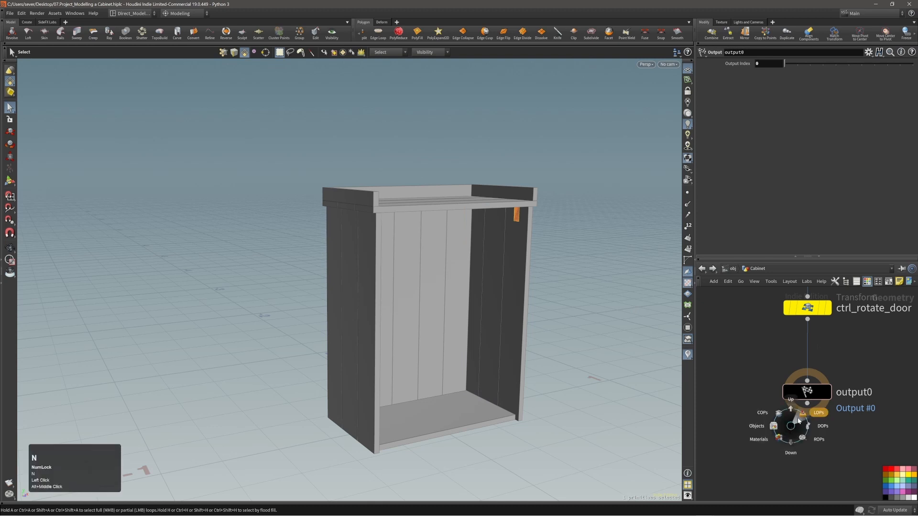
{"action": "left_click", "coordinate": [798, 421]}
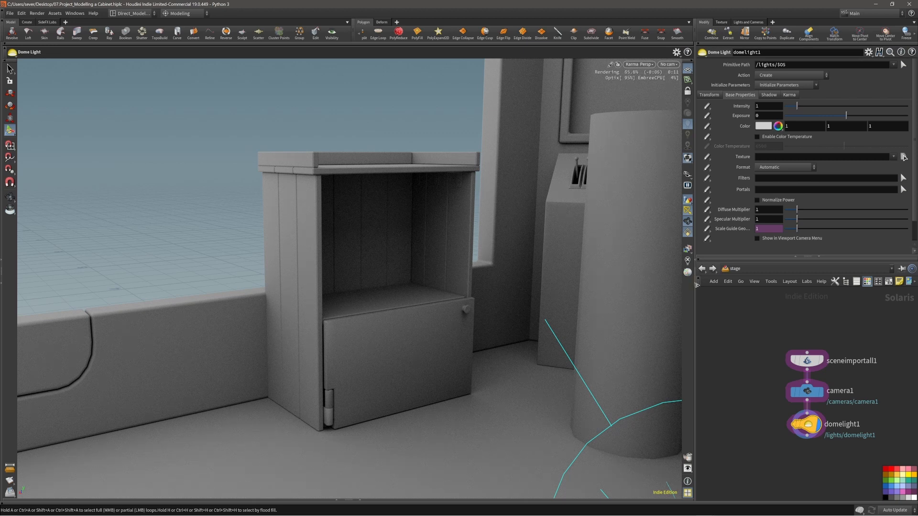
Step: Return to the Cabinet network, display the Output node and rename it OUTPUT_CABINET
{"action": "left_click", "coordinate": [702, 271]}
{"action": "middle_click_drag", "start_coordinate": [802, 427], "coordinate": [800, 436], "text": "alt"}
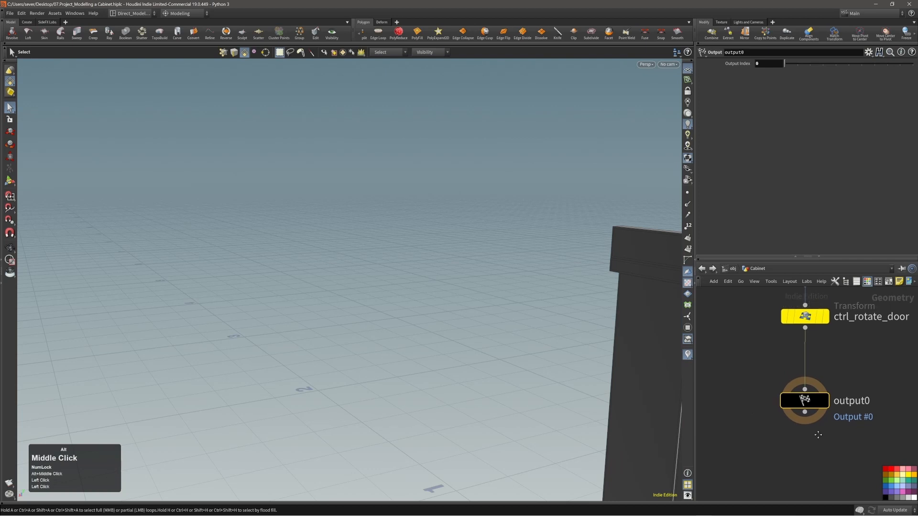
{"action": "left_click", "coordinate": [822, 403]}
{"action": "double_click", "coordinate": [848, 402]}
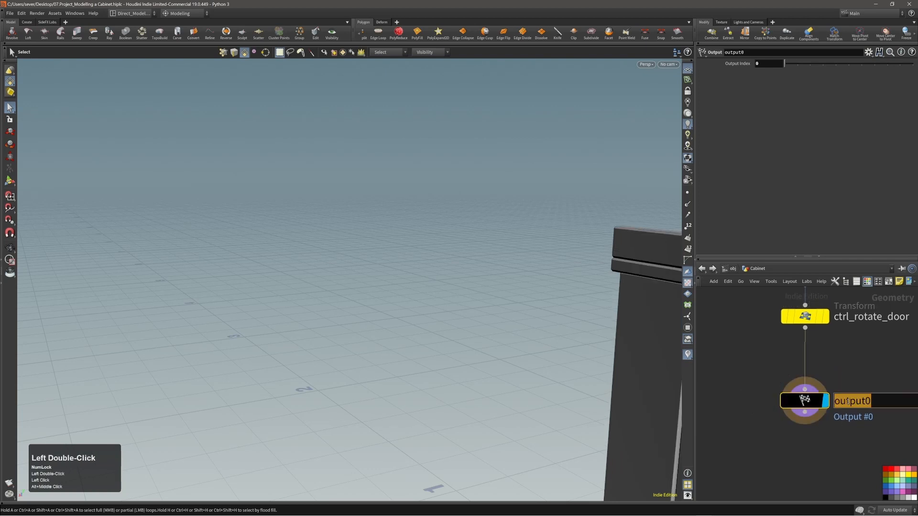
{"action": "type", "text": "OUTPUT_CABINET"}
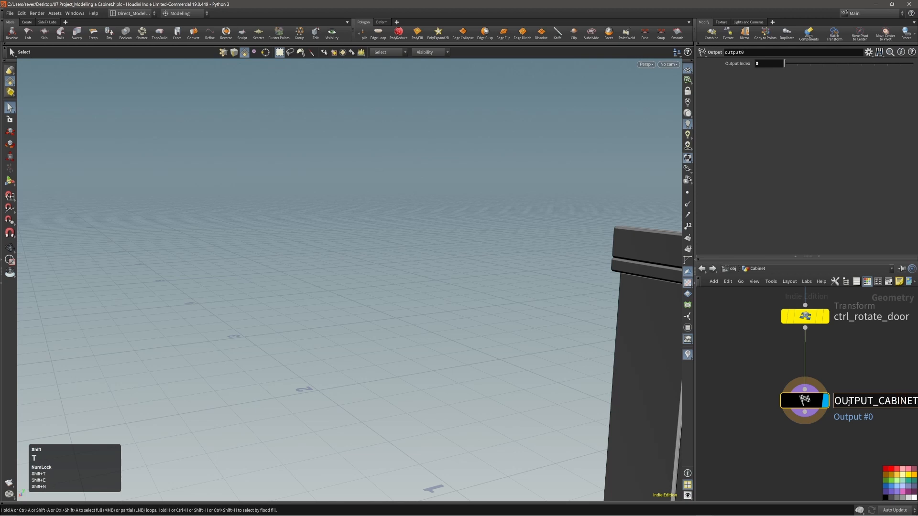
{"action": "key", "text": "shift+Return"}
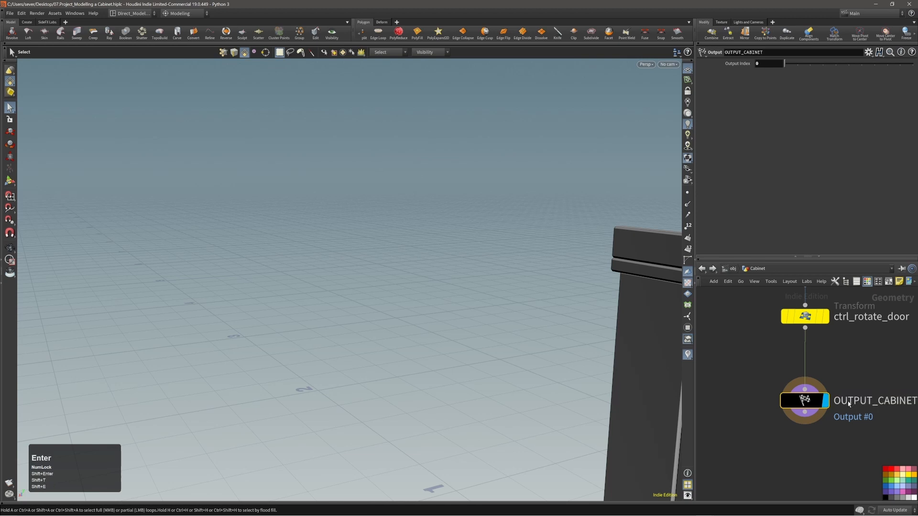
{"action": "right_click_drag", "start_coordinate": [478, 347], "coordinate": [393, 330], "text": "alt"}
{"action": "middle_click_drag", "start_coordinate": [569, 349], "coordinate": [440, 315], "text": "alt"}
{"action": "left_click_drag", "start_coordinate": [363, 313], "coordinate": [447, 334], "text": "alt"}
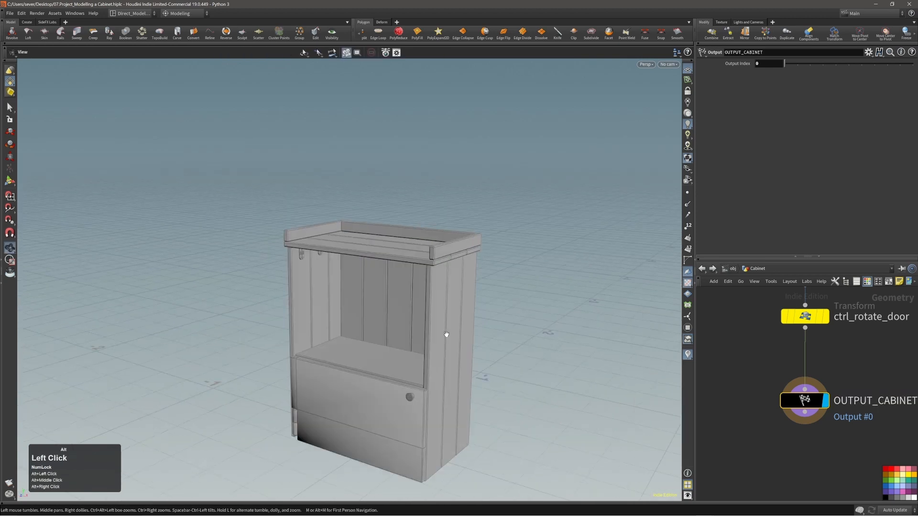
Step: Disconnect OUTPUT_CABINET from the ctrl_rotate_door node by cutting the wire between them
{"action": "middle_click_drag", "start_coordinate": [446, 334], "coordinate": [534, 343], "text": "alt"}
{"action": "right_click_drag", "start_coordinate": [534, 343], "coordinate": [481, 342], "text": "alt"}
{"action": "left_click_drag", "start_coordinate": [482, 342], "coordinate": [524, 332], "text": "alt"}
{"action": "key", "text": "y"}
{"action": "left_click_drag", "start_coordinate": [745, 351], "coordinate": [851, 361]}
{"action": "key", "text": "t"}
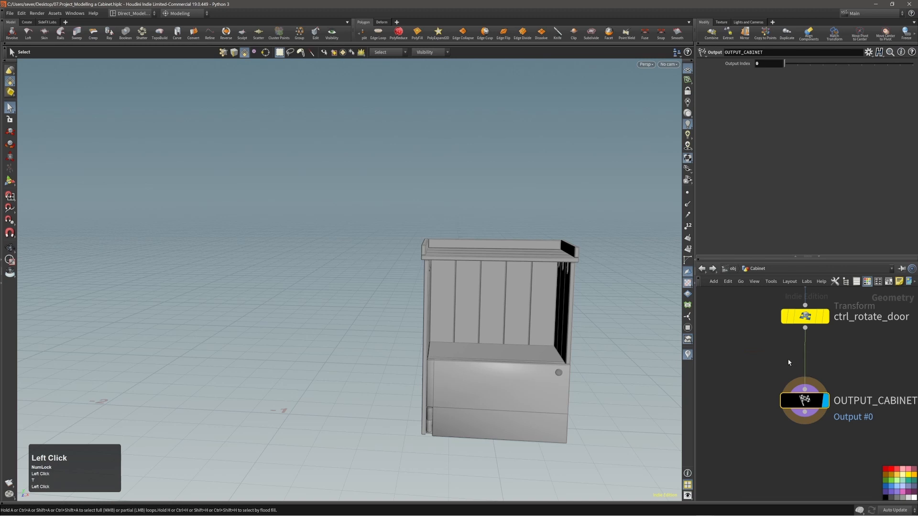
{"action": "left_click_drag", "start_coordinate": [775, 357], "coordinate": [828, 354]}
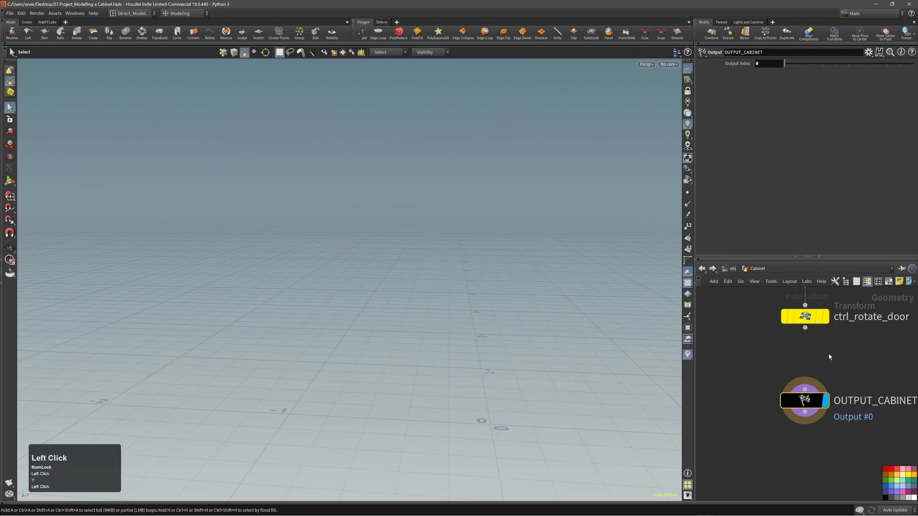
Step: Make ctrl_rotate_door the displayed node and view the cabinet from its front corner
{"action": "left_click", "coordinate": [826, 318]}
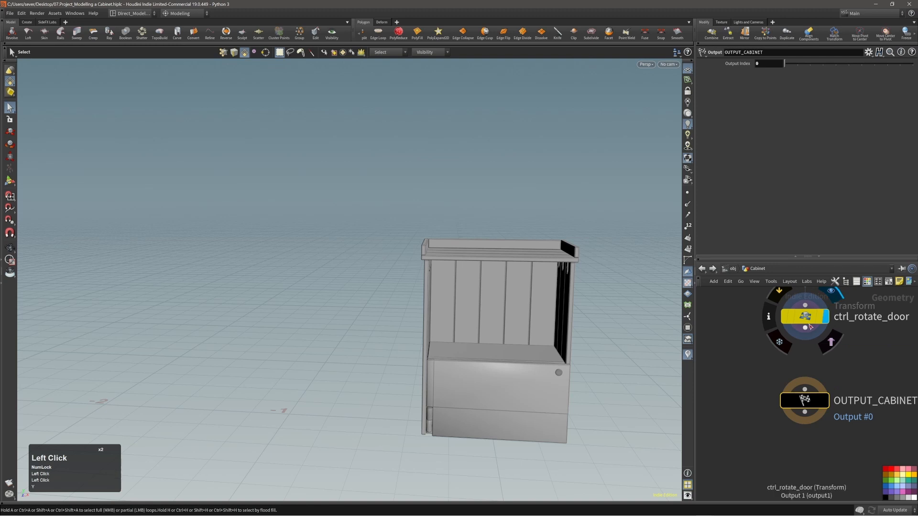
{"action": "left_click", "coordinate": [821, 319]}
{"action": "left_click", "coordinate": [826, 318]}
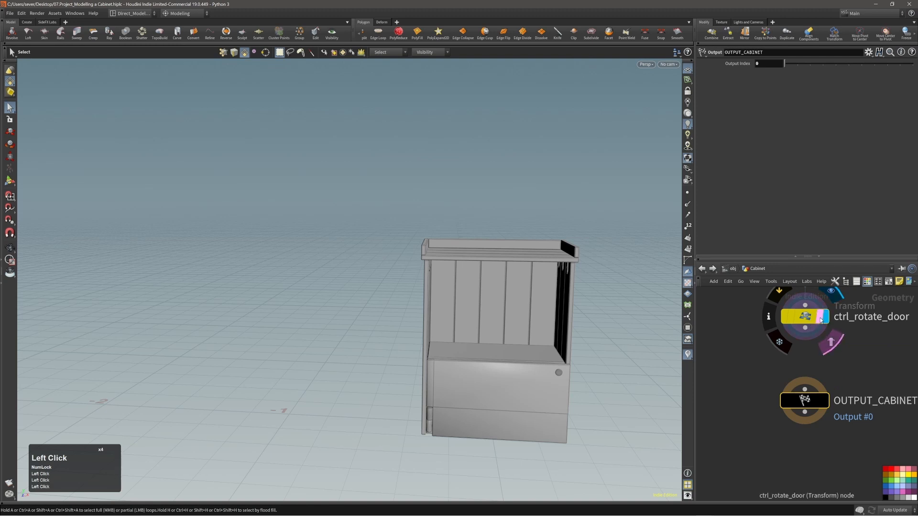
{"action": "key", "text": "t"}
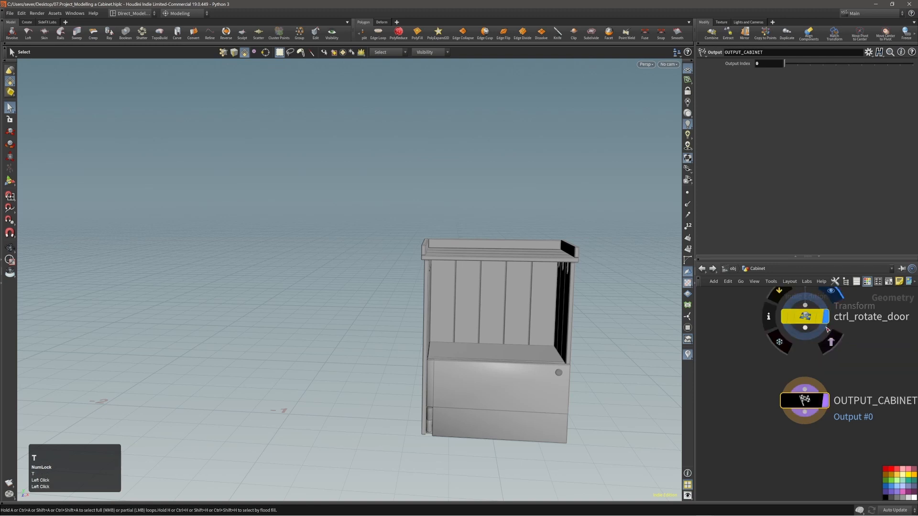
{"action": "key", "text": "r"}
{"action": "double_click", "coordinate": [825, 318]}
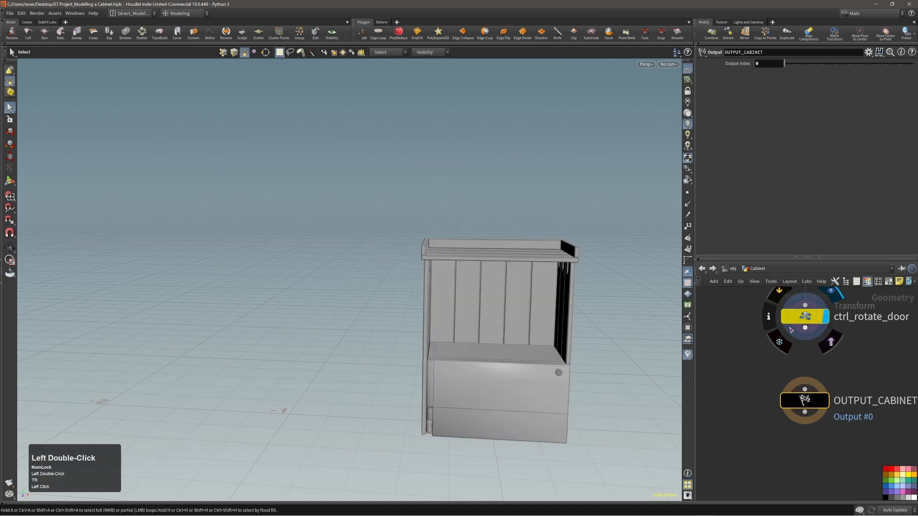
{"action": "right_click_drag", "start_coordinate": [507, 357], "coordinate": [492, 351], "text": "alt"}
{"action": "left_click_drag", "start_coordinate": [493, 352], "coordinate": [596, 365], "text": "alt"}
{"action": "middle_click_drag", "start_coordinate": [546, 374], "coordinate": [477, 349], "text": "alt"}
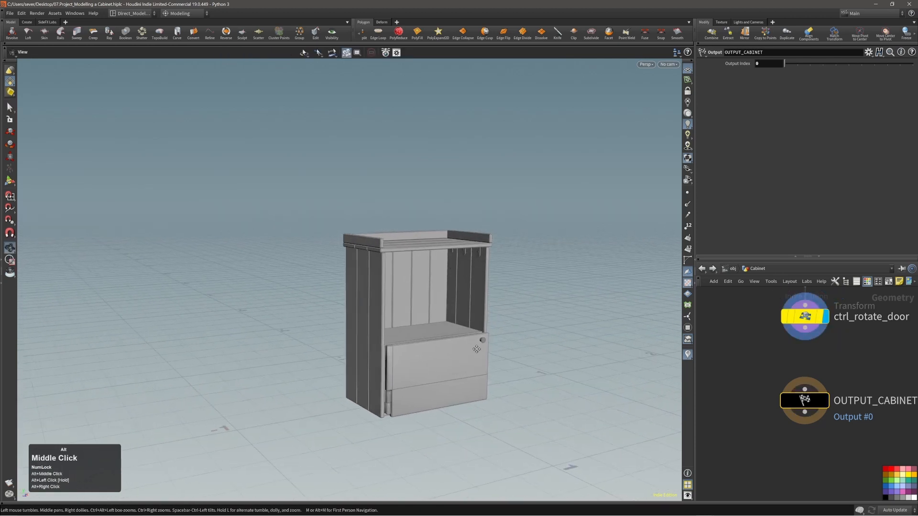
Step: Move OUTPUT_CABINET down, then add two side-by-side Null nodes, both fed by ctrl_rotate_door
{"action": "left_click_drag", "start_coordinate": [805, 401], "coordinate": [789, 466]}
{"action": "key", "text": "Tab"}
{"action": "mouse_move", "coordinate": [798, 430]}
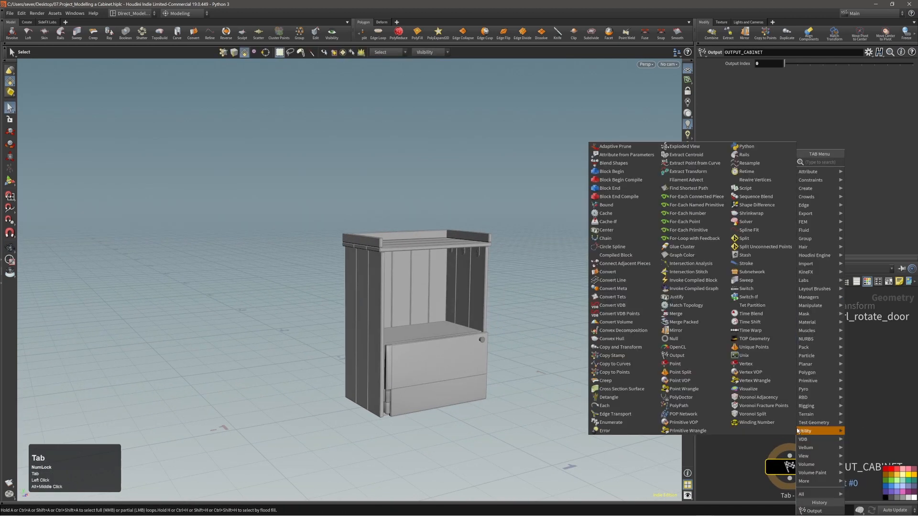
{"action": "type", "text": "null"}
{"action": "key", "text": "Return"}
{"action": "key", "text": "Return"}
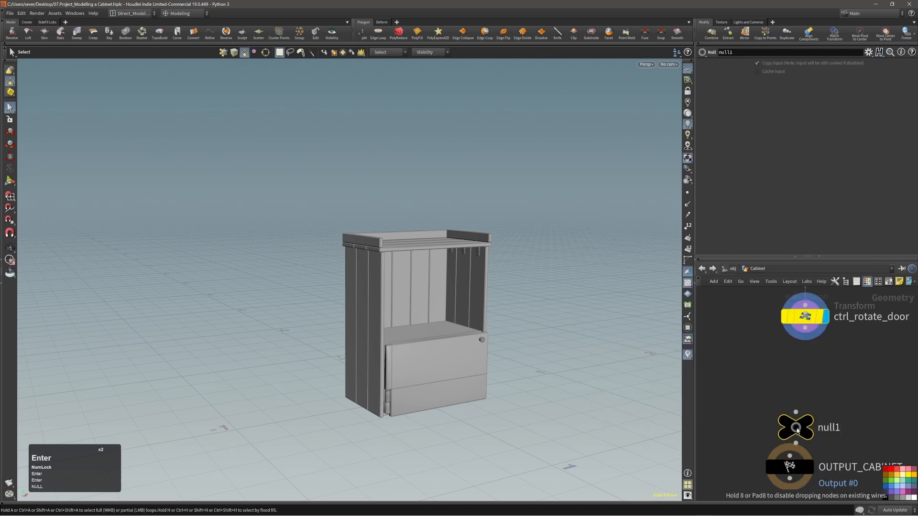
{"action": "left_click_drag", "start_coordinate": [796, 427], "coordinate": [742, 411]}
{"action": "left_click_drag", "start_coordinate": [805, 340], "coordinate": [875, 410]}
Step: Rename the first Null node Perfect and the second one Stylized
{"action": "middle_click_drag", "start_coordinate": [846, 404], "coordinate": [839, 377], "text": "alt"}
{"action": "double_click", "coordinate": [775, 384]}
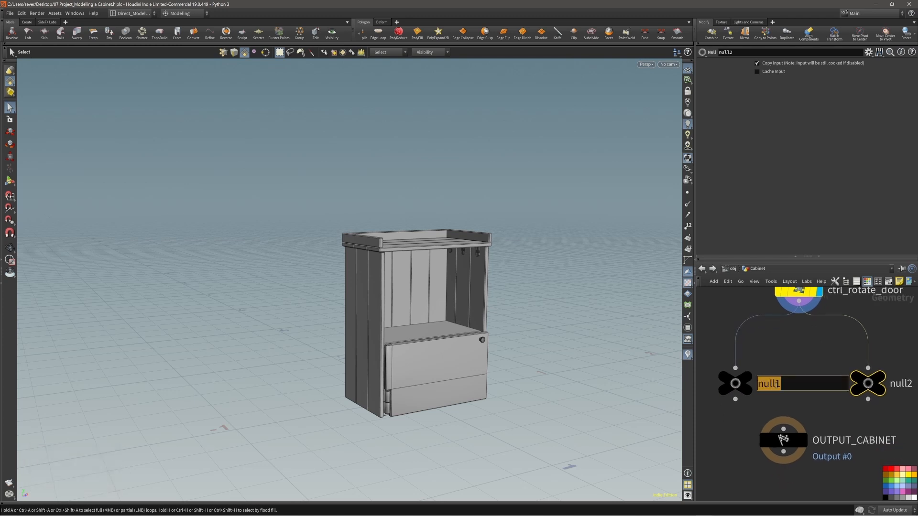
{"action": "type", "text": "Pe"}
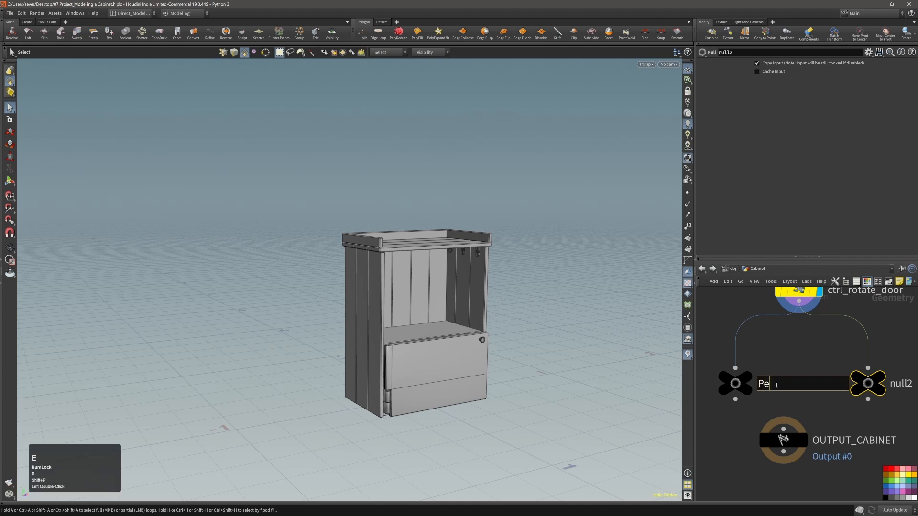
{"action": "type", "text": "rfect"}
{"action": "key", "text": "Return"}
{"action": "middle_click_drag", "start_coordinate": [775, 386], "coordinate": [762, 371]}
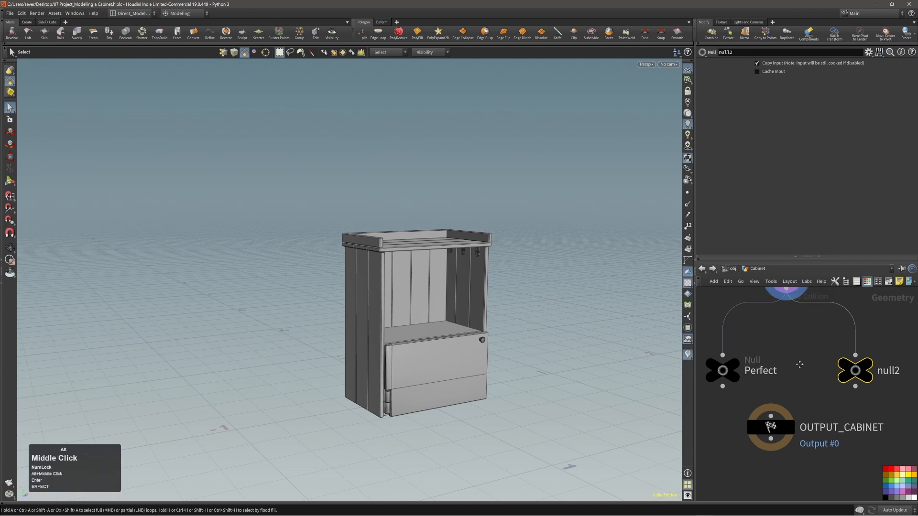
{"action": "scroll", "coordinate": [798, 356], "scroll_direction": "down", "scroll_amount": 2}
{"action": "double_click", "coordinate": [866, 371]}
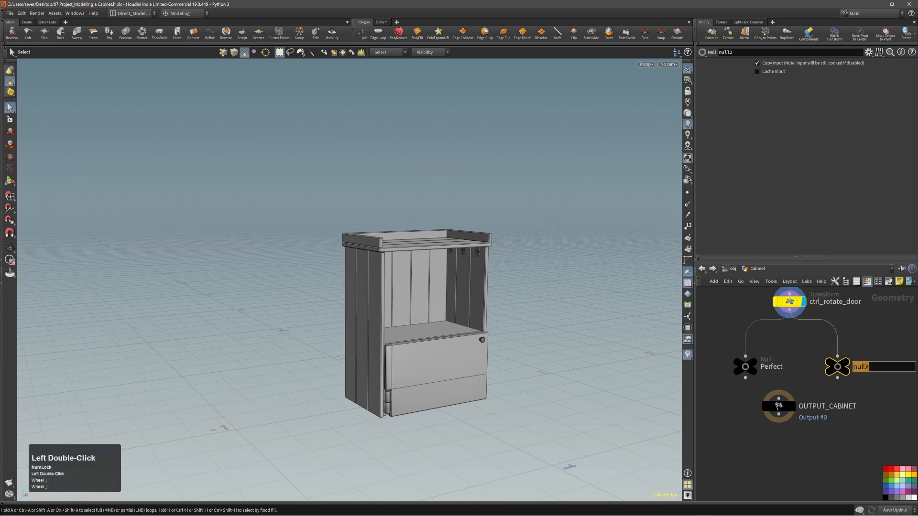
{"action": "type", "text": "Stylized"}
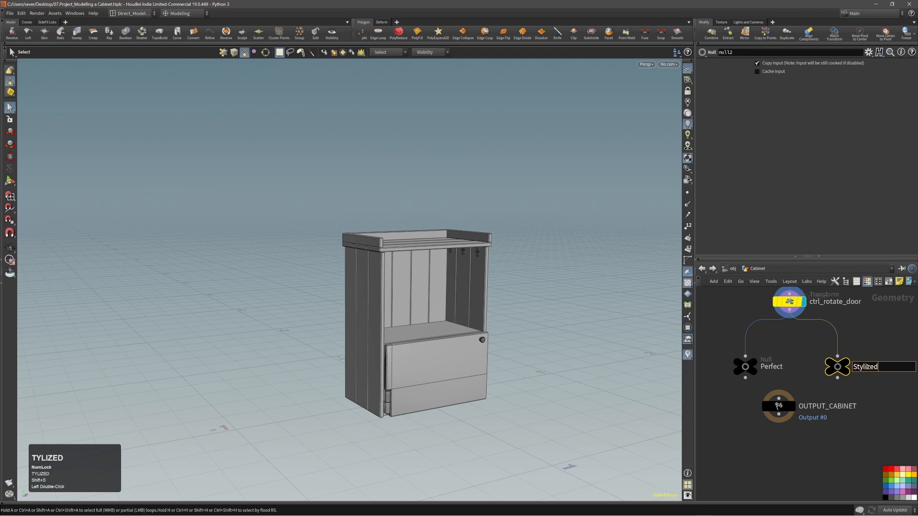
{"action": "key", "text": "Return"}
{"action": "middle_click_drag", "start_coordinate": [856, 400], "coordinate": [870, 375], "text": "alt"}
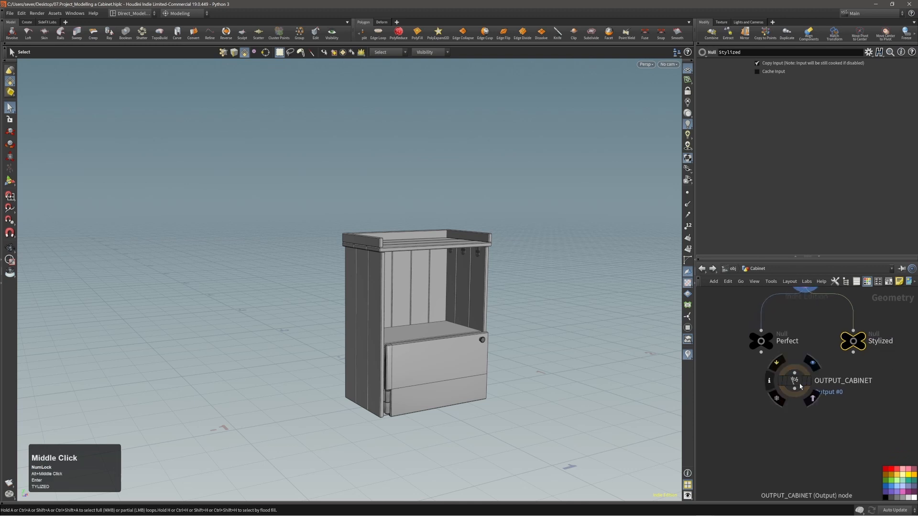
Step: Add a Switch node below the two Nulls and connect its output to OUTPUT_CABINET
{"action": "left_click_drag", "start_coordinate": [796, 384], "coordinate": [803, 483]}
{"action": "middle_click_drag", "start_coordinate": [820, 444], "coordinate": [818, 413], "text": "alt"}
{"action": "key", "text": "Tab"}
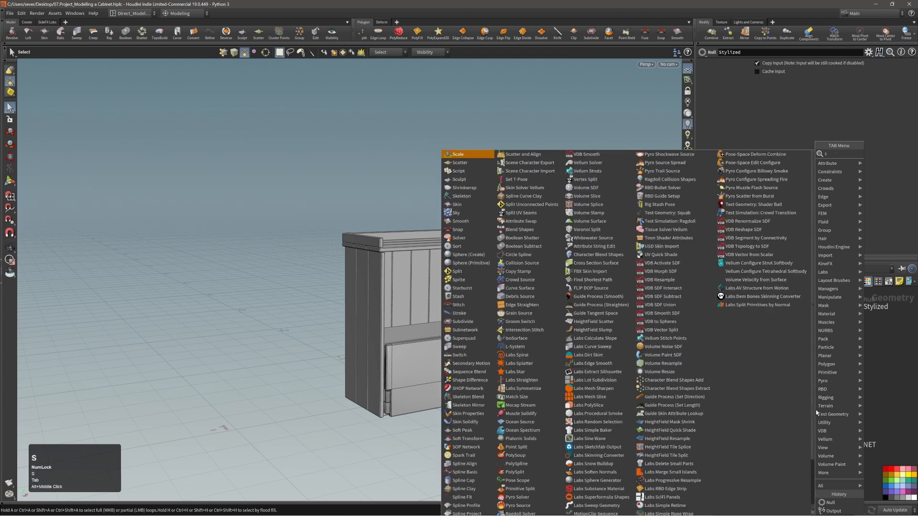
{"action": "type", "text": "swit"}
{"action": "key", "text": "Return"}
{"action": "key", "text": "Return"}
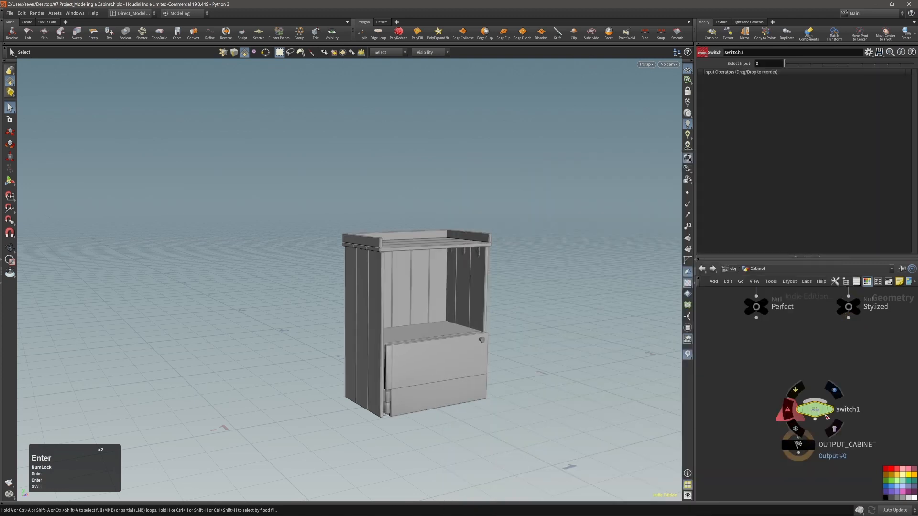
{"action": "left_click_drag", "start_coordinate": [815, 420], "coordinate": [815, 472]}
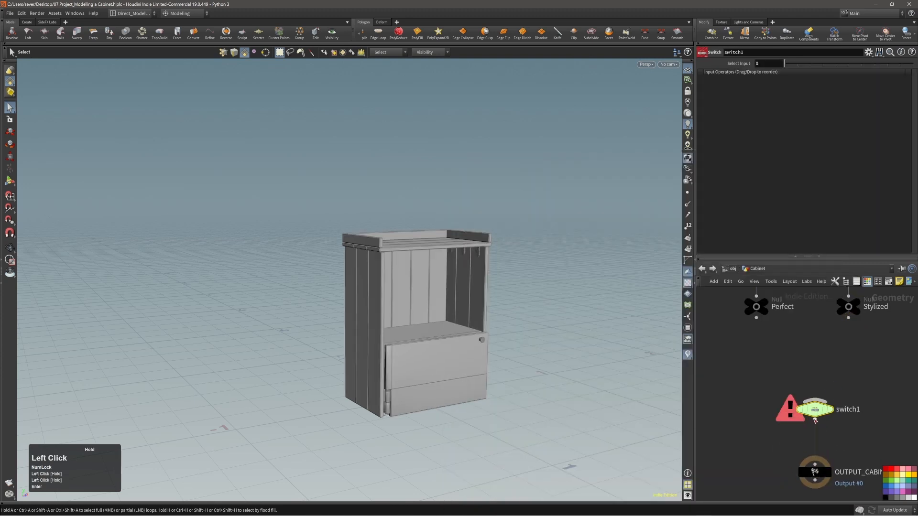
{"action": "left_click_drag", "start_coordinate": [816, 410], "coordinate": [815, 442]}
{"action": "middle_click_drag", "start_coordinate": [815, 442], "coordinate": [812, 473], "text": "alt"}
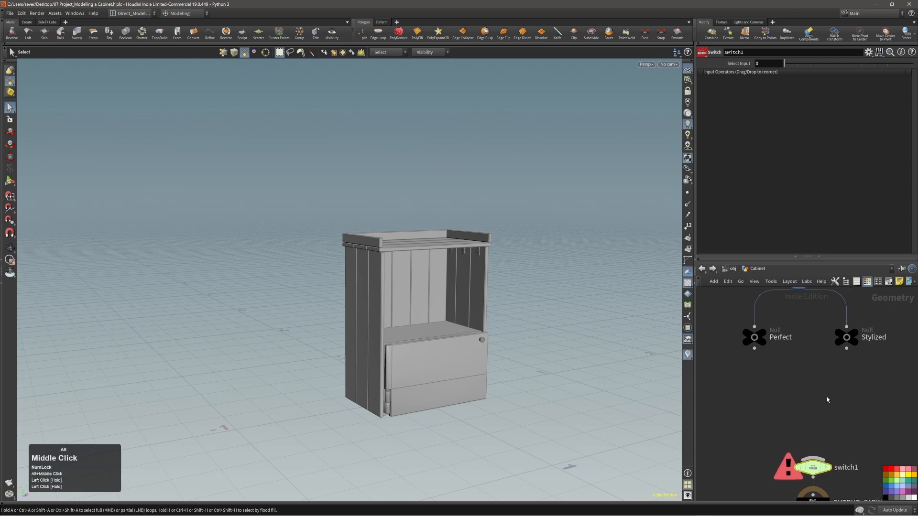
Step: Connect the Perfect null to the Switch node's input and look over the cabinet
{"action": "middle_click_drag", "start_coordinate": [810, 367], "coordinate": [815, 385], "text": "alt"}
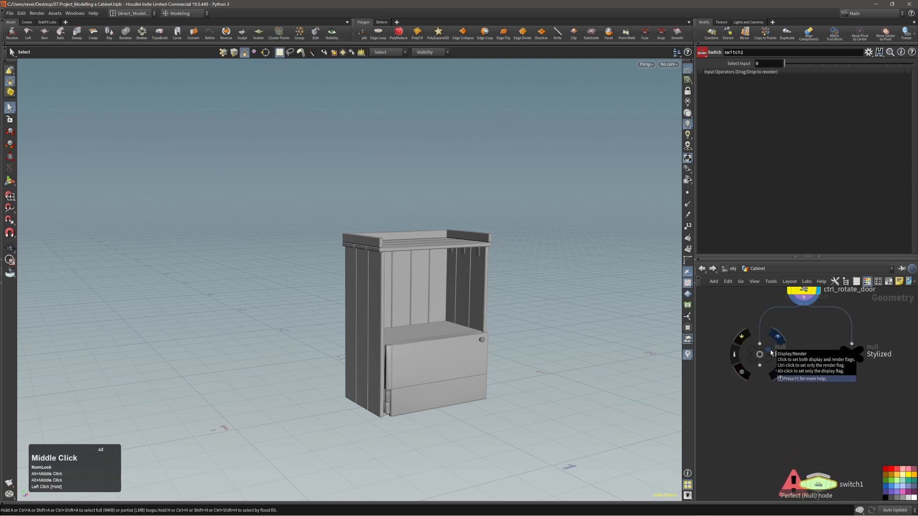
{"action": "left_click_drag", "start_coordinate": [762, 368], "coordinate": [818, 475]}
{"action": "middle_click_drag", "start_coordinate": [783, 417], "coordinate": [795, 417], "text": "alt"}
{"action": "left_click", "coordinate": [772, 353]}
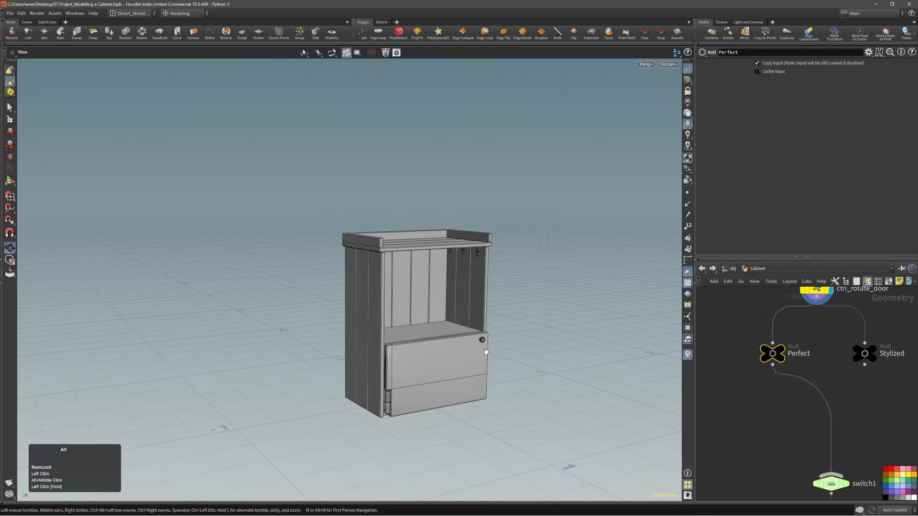
{"action": "mouse_move", "coordinate": [507, 306]}
{"action": "right_mouse_down", "text": "alt"}
{"action": "mouse_move", "coordinate": [519, 308]}
{"action": "mouse_move", "coordinate": [512, 313]}
{"action": "right_mouse_up", "text": "alt"}
{"action": "middle_click_drag", "start_coordinate": [502, 314], "coordinate": [494, 328], "text": "alt"}
{"action": "left_click_drag", "start_coordinate": [494, 328], "coordinate": [461, 368], "text": "alt"}
{"action": "middle_click_drag", "start_coordinate": [461, 368], "coordinate": [453, 359], "text": "alt"}
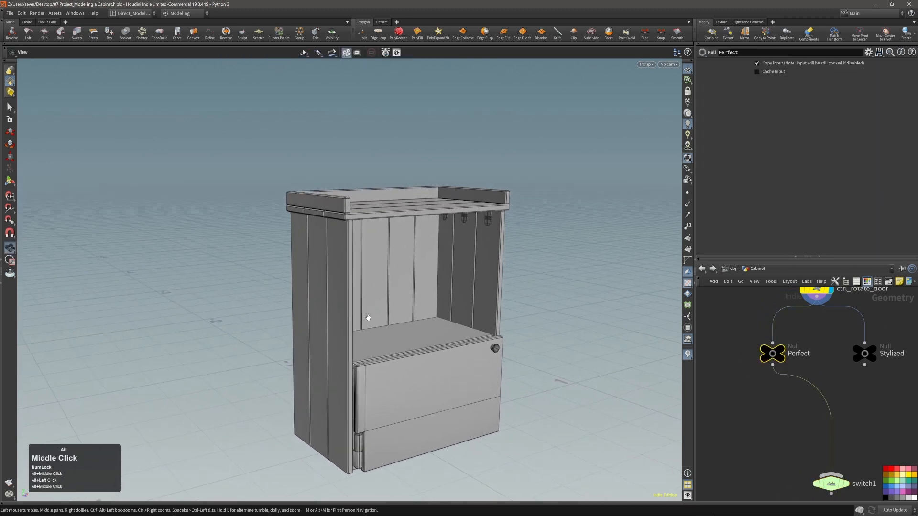
{"action": "left_click_drag", "start_coordinate": [402, 330], "coordinate": [403, 345], "text": "alt"}
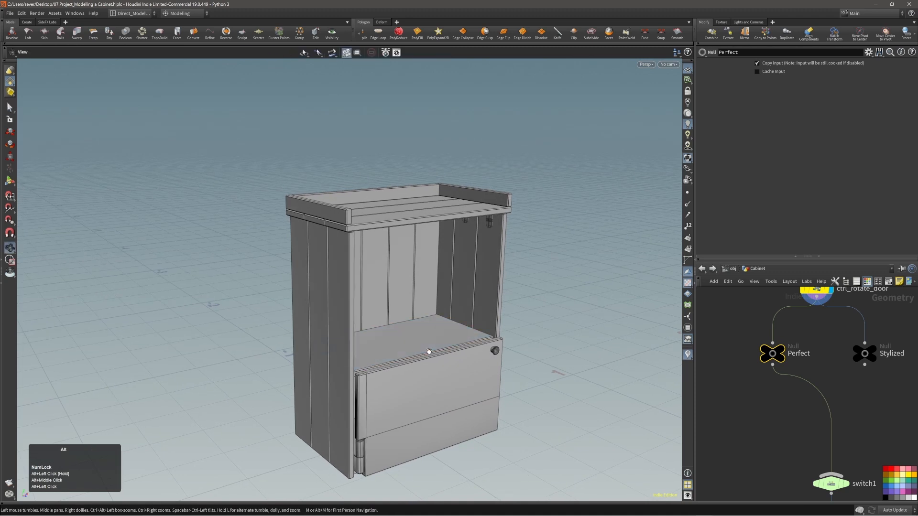
{"action": "middle_click_drag", "start_coordinate": [427, 350], "coordinate": [423, 335], "text": "alt"}
Step: Move the Switch and OUTPUT_CABINET nodes directly beneath the Perfect null
{"action": "middle_click_drag", "start_coordinate": [881, 383], "coordinate": [832, 325]}
{"action": "left_click", "coordinate": [772, 466]}
{"action": "left_click_drag", "start_coordinate": [781, 429], "coordinate": [724, 427]}
{"action": "middle_click_drag", "start_coordinate": [805, 380], "coordinate": [826, 422]}
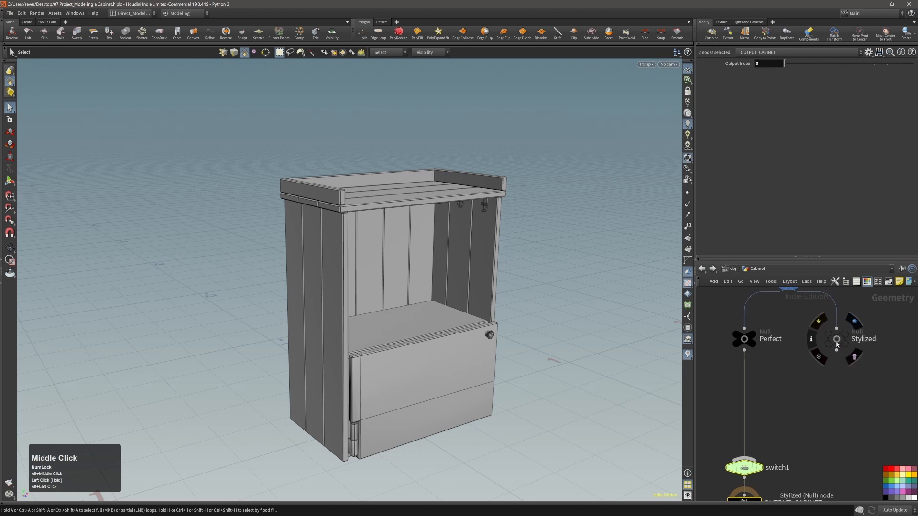
{"action": "left_click_drag", "start_coordinate": [836, 344], "coordinate": [838, 345]}
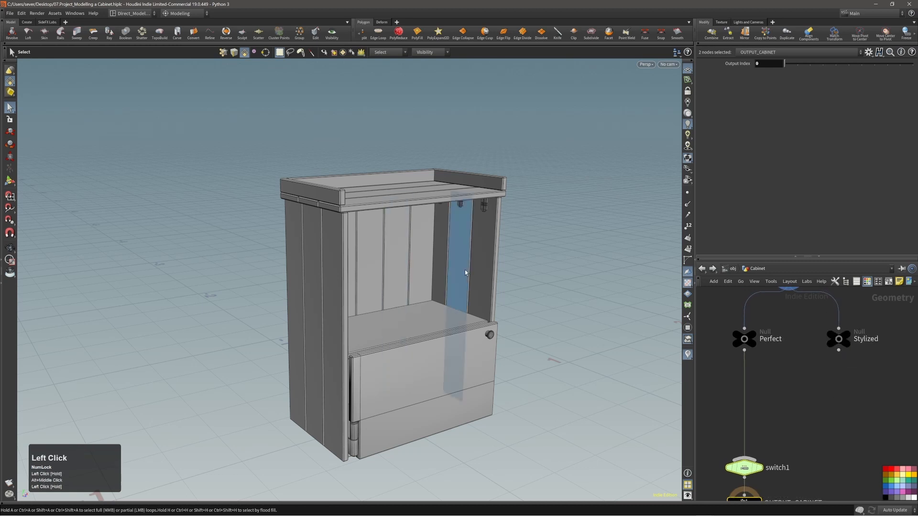
{"action": "left_click", "coordinate": [824, 381]}
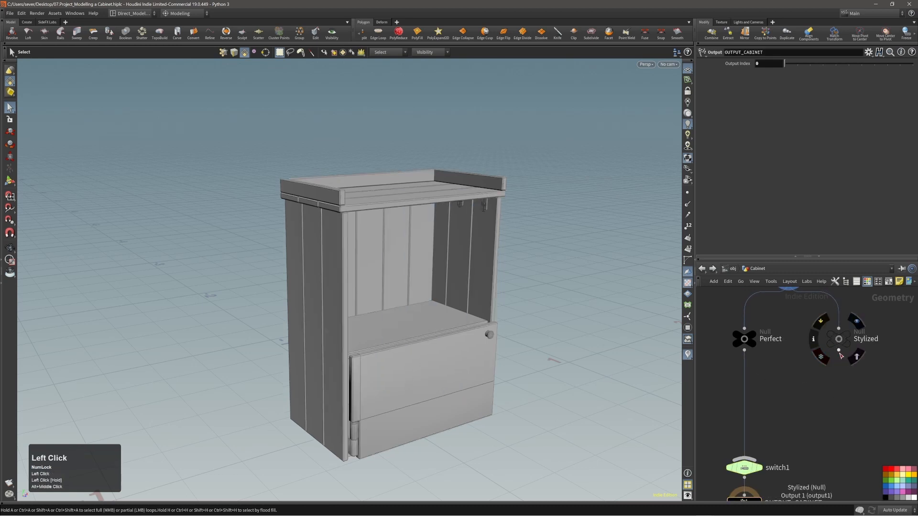
Step: Set the display flag on the Stylized null
{"action": "right_click_drag", "start_coordinate": [450, 344], "coordinate": [433, 328], "text": "alt"}
{"action": "middle_click_drag", "start_coordinate": [433, 328], "coordinate": [460, 330], "text": "alt"}
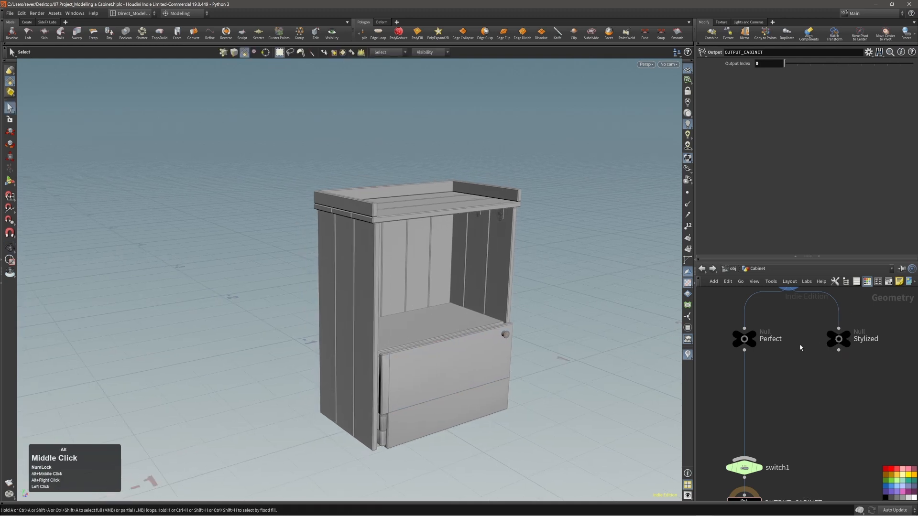
{"action": "left_click", "coordinate": [847, 337]}
{"action": "left_click", "coordinate": [841, 342]}
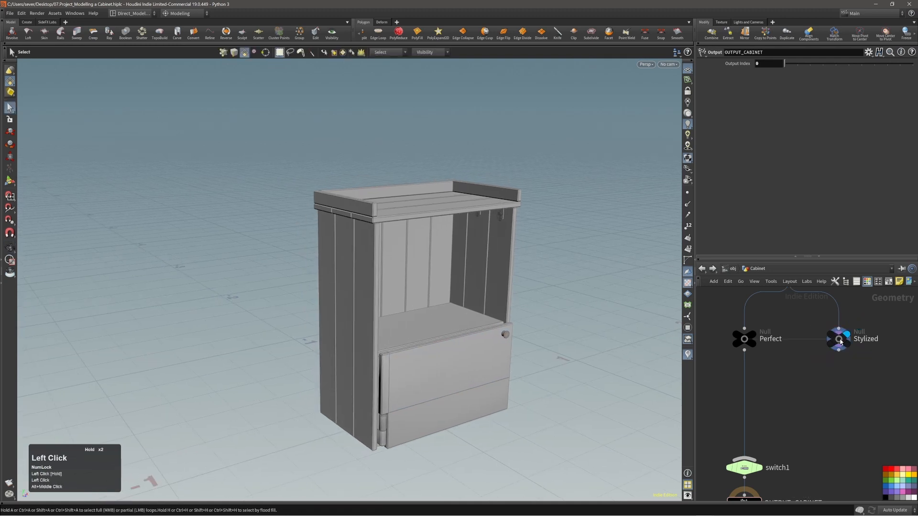
{"action": "right_click_drag", "start_coordinate": [454, 351], "coordinate": [461, 353], "text": "alt"}
{"action": "middle_click_drag", "start_coordinate": [461, 353], "coordinate": [467, 354], "text": "alt"}
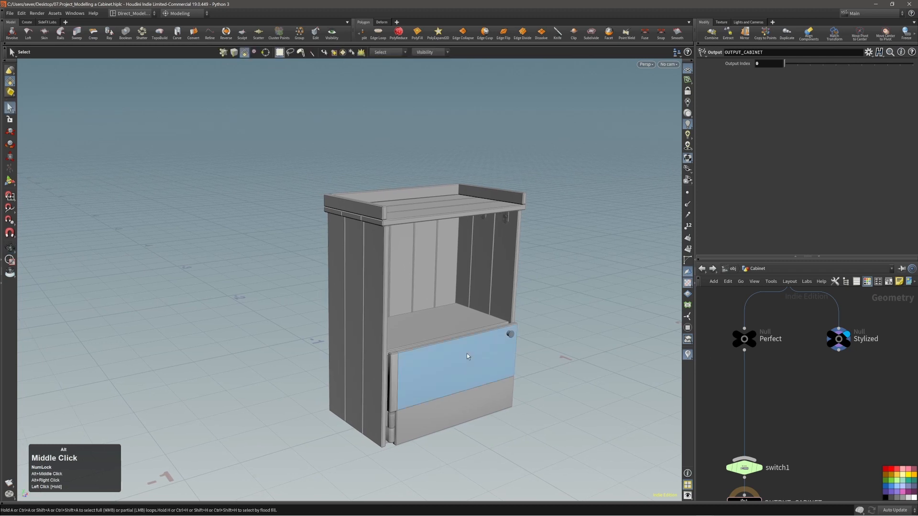
Step: Select all three vertical boards on the cabinet's left side
{"action": "left_click_drag", "start_coordinate": [375, 331], "coordinate": [378, 325], "text": "alt"}
{"action": "double_click", "coordinate": [378, 325]}
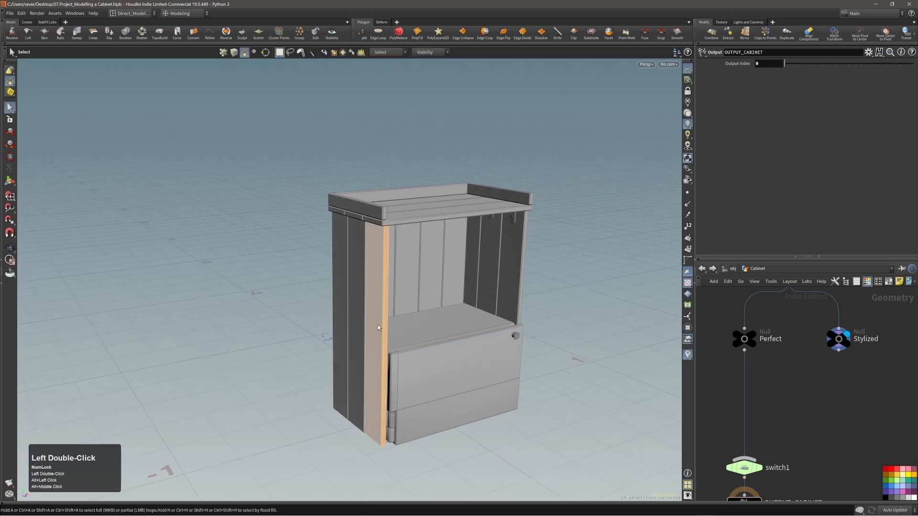
{"action": "double_click", "coordinate": [359, 313], "text": "shift"}
{"action": "double_click", "coordinate": [344, 302], "text": "shift"}
{"action": "left_click_drag", "start_coordinate": [369, 289], "coordinate": [463, 289], "text": "alt"}
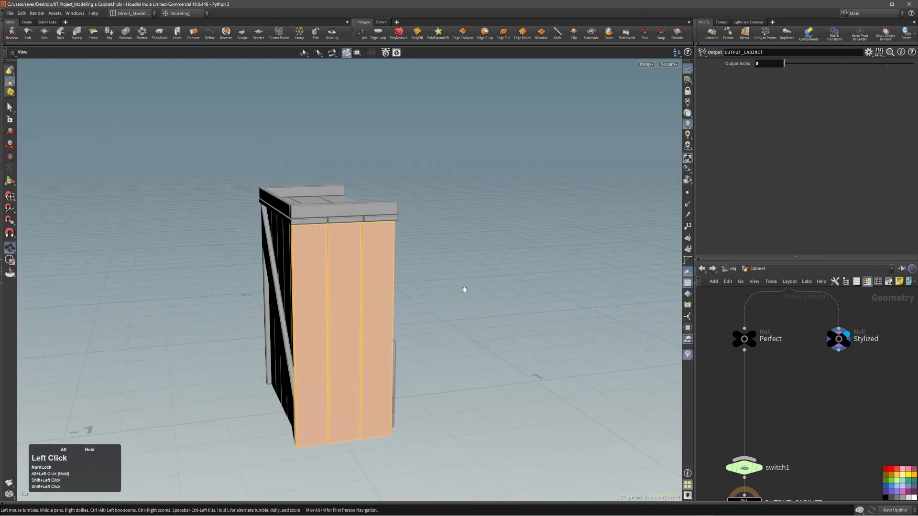
{"action": "middle_click_drag", "start_coordinate": [463, 289], "coordinate": [494, 295], "text": "alt"}
{"action": "left_click_drag", "start_coordinate": [494, 295], "coordinate": [437, 291], "text": "alt"}
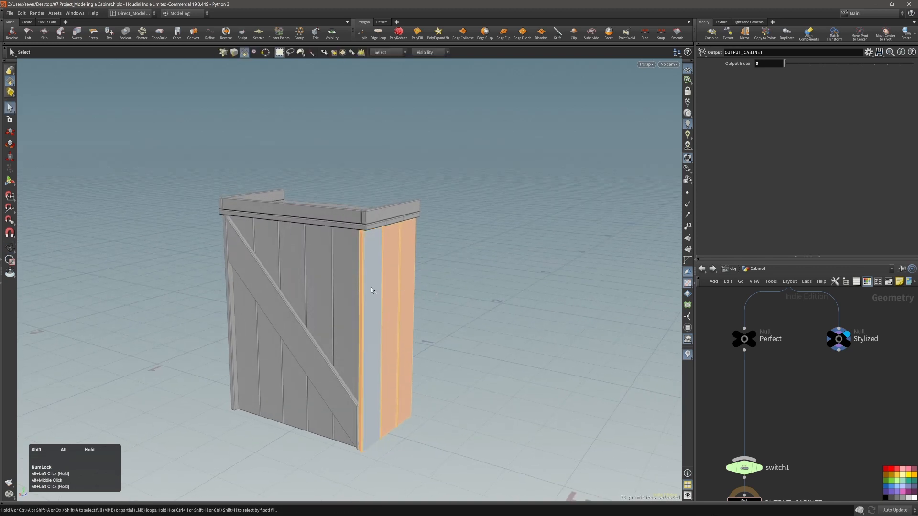
Step: Add the vertical back boards and the diagonal brace across them to the selection
{"action": "double_click", "coordinate": [353, 287], "text": "shift"}
{"action": "double_click", "coordinate": [322, 283], "text": "shift"}
{"action": "double_click", "coordinate": [302, 266], "text": "shift"}
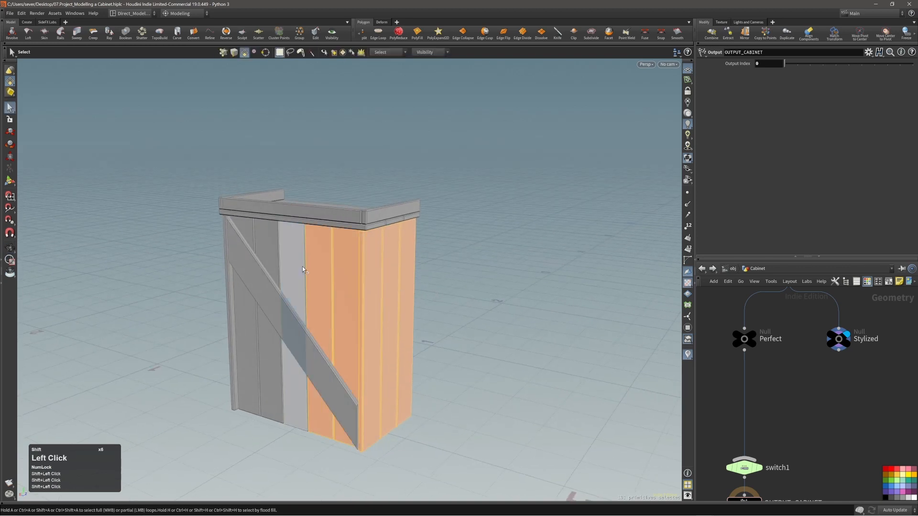
{"action": "double_click", "coordinate": [278, 254], "text": "shift"}
{"action": "left_click_drag", "start_coordinate": [258, 239], "coordinate": [291, 296], "text": "alt"}
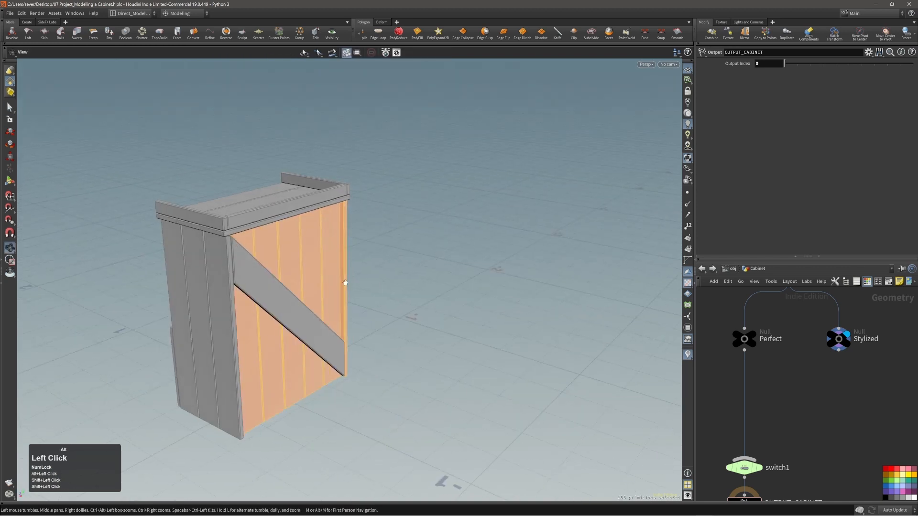
{"action": "left_click", "coordinate": [295, 299], "text": "shift"}
Step: Add the vertical boards on the cabinet's opposite side to the selection
{"action": "middle_click_drag", "start_coordinate": [294, 297], "coordinate": [474, 303], "text": "alt"}
{"action": "double_click", "coordinate": [434, 305], "text": "shift"}
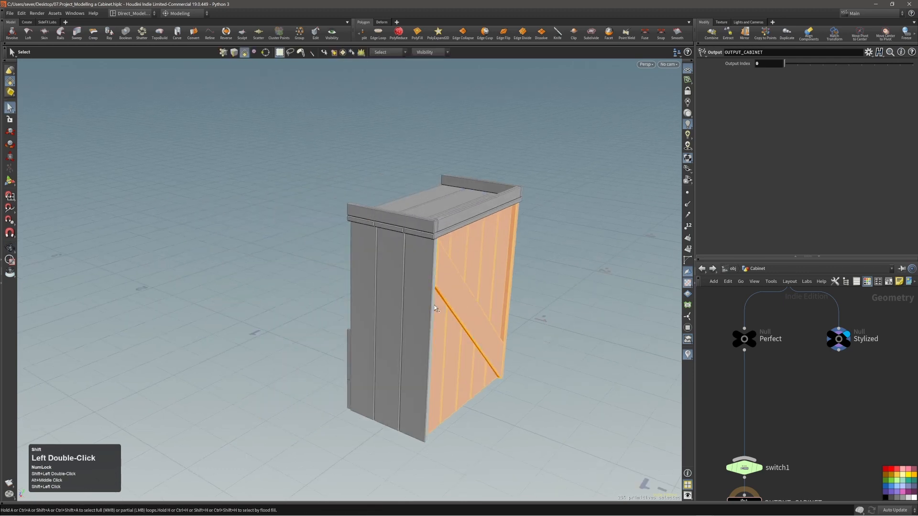
{"action": "left_click", "coordinate": [403, 303], "text": "shift"}
{"action": "double_click", "coordinate": [377, 300], "text": "shift"}
{"action": "double_click", "coordinate": [369, 300], "text": "shift"}
Step: Add the cabinet's top boards and the raised rim boards around them to the selection
{"action": "left_click_drag", "start_coordinate": [368, 300], "coordinate": [581, 269], "text": "alt"}
{"action": "left_click", "coordinate": [345, 240], "text": "shift"}
{"action": "left_click", "coordinate": [345, 233], "text": "shift"}
{"action": "left_click", "coordinate": [345, 213], "text": "shift"}
{"action": "left_click", "coordinate": [348, 208], "text": "shift"}
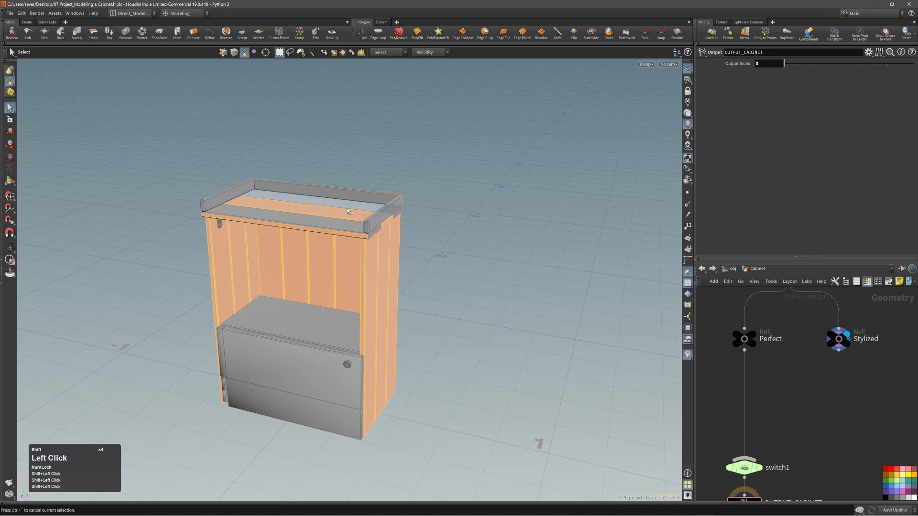
{"action": "double_click", "coordinate": [388, 207], "text": "shift"}
{"action": "double_click", "coordinate": [375, 200], "text": "shift"}
{"action": "double_click", "coordinate": [322, 219], "text": "shift"}
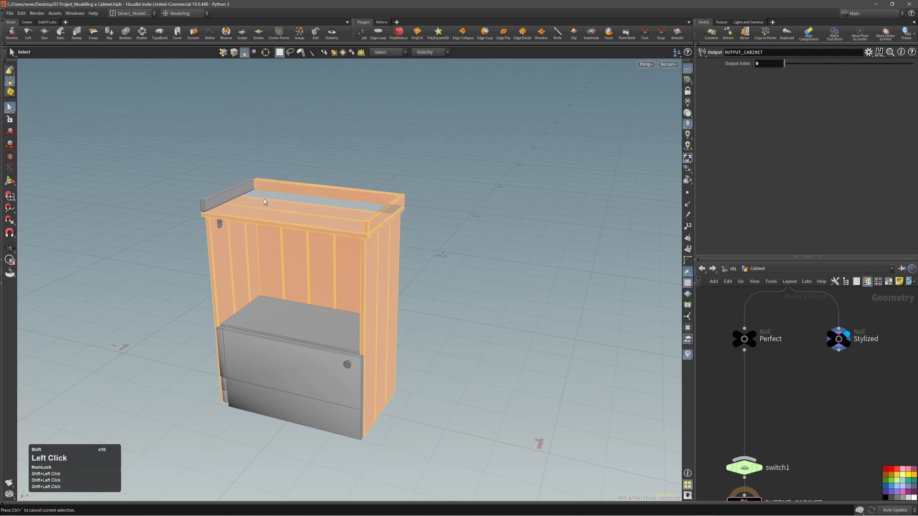
{"action": "double_click", "coordinate": [242, 194], "text": "shift"}
Step: Add the front door to the selection and apply Divide to all the selected boards
{"action": "middle_click_drag", "start_coordinate": [306, 290], "coordinate": [415, 258], "text": "alt"}
{"action": "double_click", "coordinate": [374, 340], "text": "shift"}
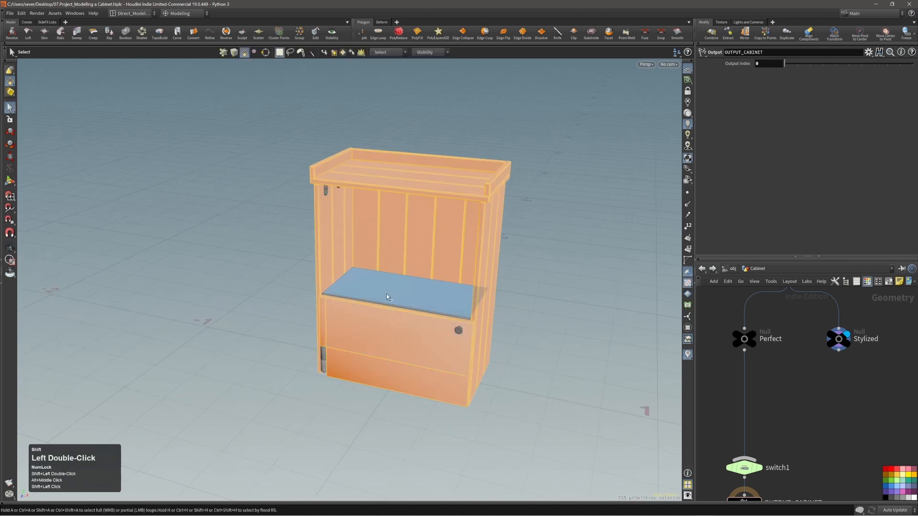
{"action": "left_click_drag", "start_coordinate": [388, 356], "coordinate": [516, 346], "text": "alt"}
{"action": "middle_click_drag", "start_coordinate": [396, 346], "coordinate": [427, 370], "text": "alt"}
{"action": "left_click_drag", "start_coordinate": [426, 370], "coordinate": [398, 350], "text": "alt"}
{"action": "right_click_drag", "start_coordinate": [406, 352], "coordinate": [431, 363], "text": "alt"}
{"action": "middle_click_drag", "start_coordinate": [431, 363], "coordinate": [425, 352], "text": "alt"}
{"action": "left_click_drag", "start_coordinate": [425, 352], "coordinate": [382, 350], "text": "alt"}
{"action": "key", "text": "c"}
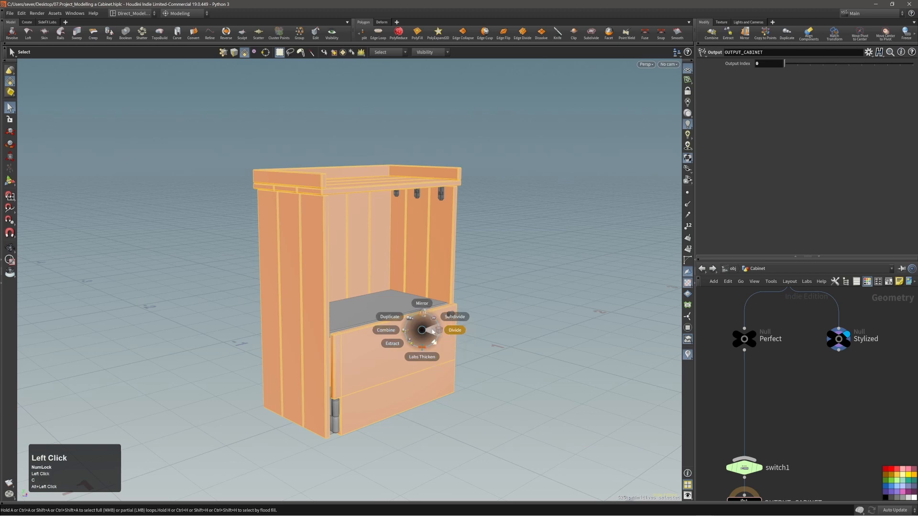
{"action": "left_click", "coordinate": [434, 331]}
Step: Turn off Maximum Edges, enable Bricker Polygons and set the brick size to 0.1 on all three axes
{"action": "left_click_drag", "start_coordinate": [345, 293], "coordinate": [389, 312], "text": "alt"}
{"action": "right_click_drag", "start_coordinate": [390, 312], "coordinate": [428, 306], "text": "alt"}
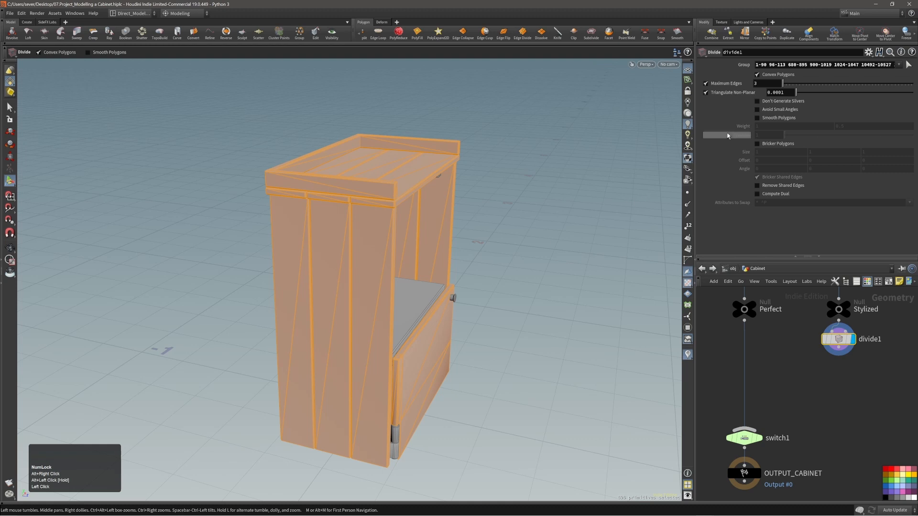
{"action": "left_click", "coordinate": [708, 85]}
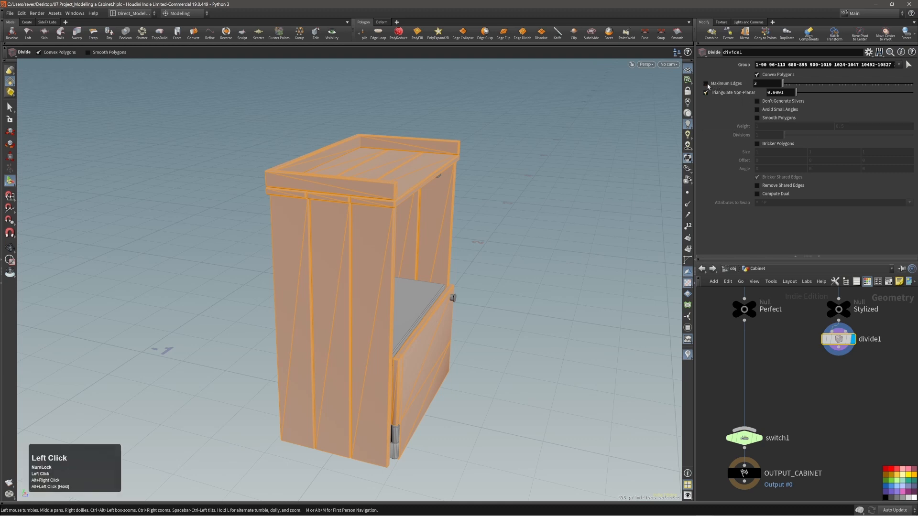
{"action": "left_click", "coordinate": [758, 144]}
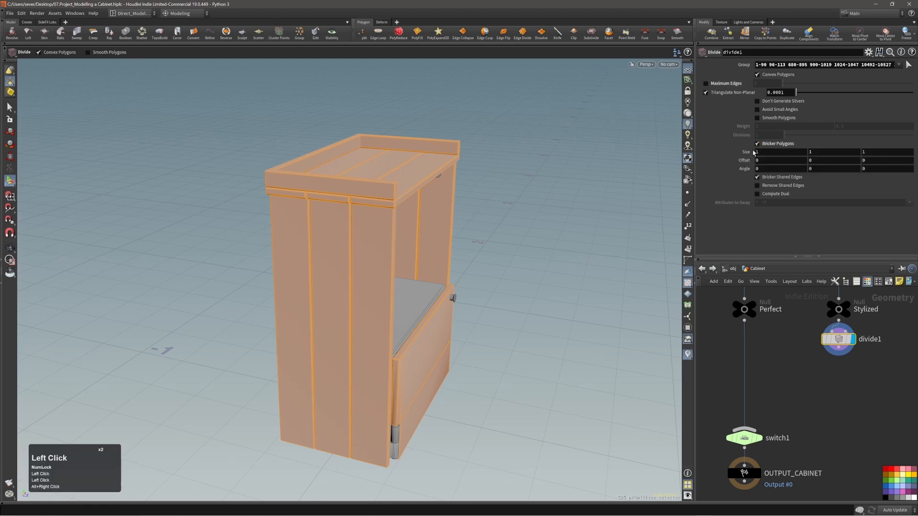
{"action": "middle_click_drag", "start_coordinate": [748, 152], "coordinate": [720, 170]}
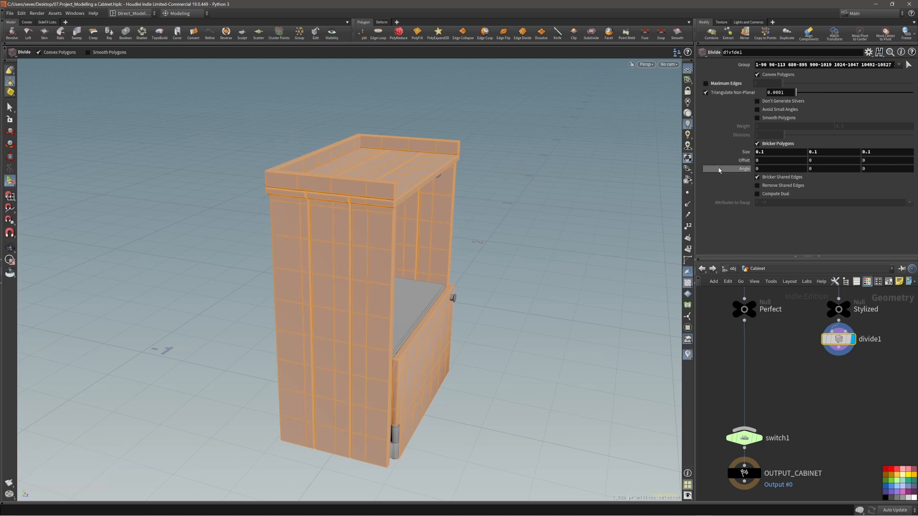
Step: Set the X value of the Bricker Polygons size to 0.223 in the Divide node
{"action": "middle_click_drag", "start_coordinate": [766, 153], "coordinate": [759, 181]}
{"action": "left_click_drag", "start_coordinate": [462, 177], "coordinate": [385, 186], "text": "alt"}
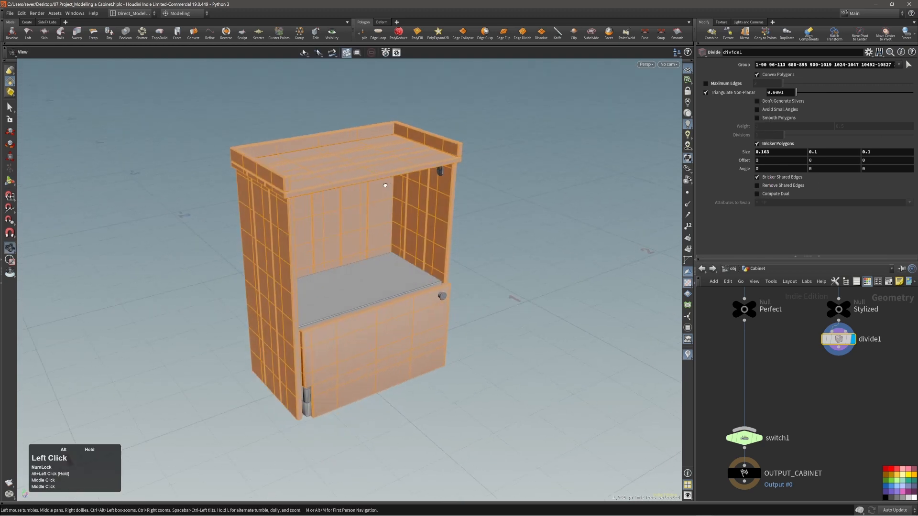
{"action": "middle_click_drag", "start_coordinate": [756, 157], "coordinate": [761, 152]}
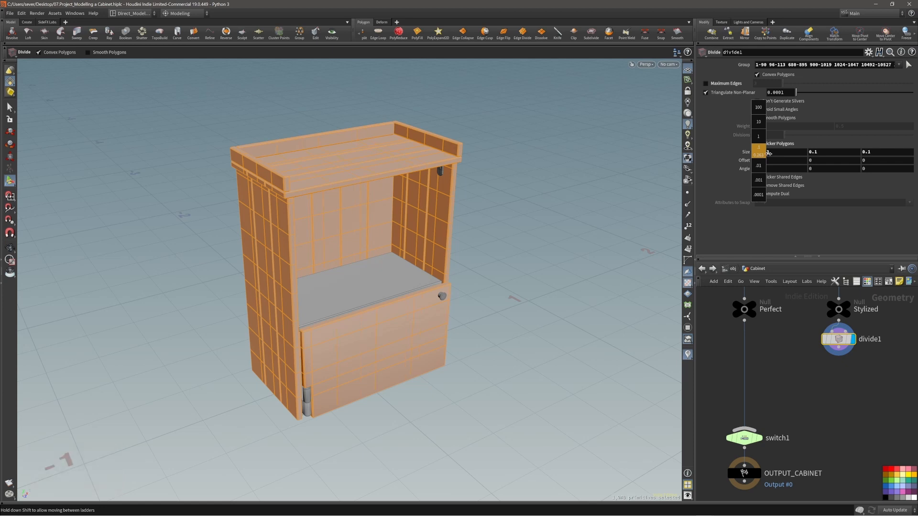
{"action": "middle_click_drag", "start_coordinate": [767, 153], "coordinate": [768, 153]}
{"action": "left_click_drag", "start_coordinate": [528, 205], "coordinate": [382, 190]}
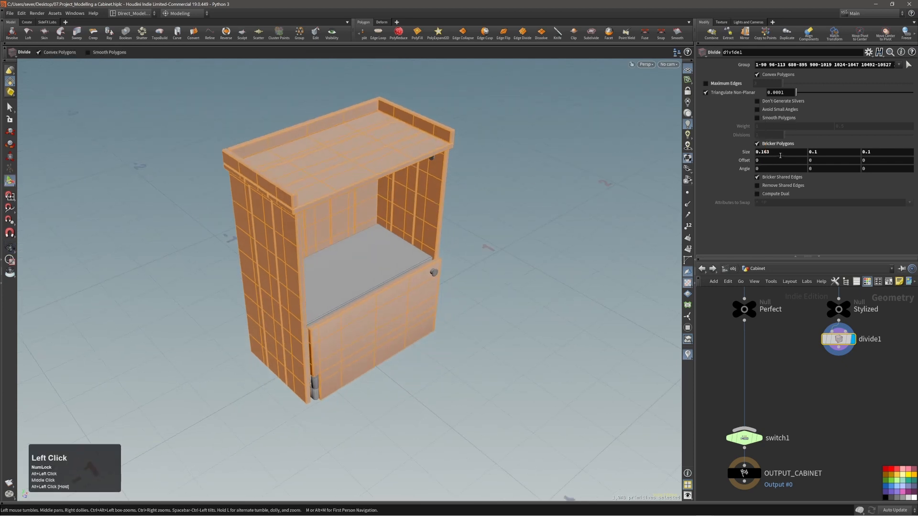
{"action": "middle_click_drag", "start_coordinate": [767, 152], "coordinate": [766, 178]}
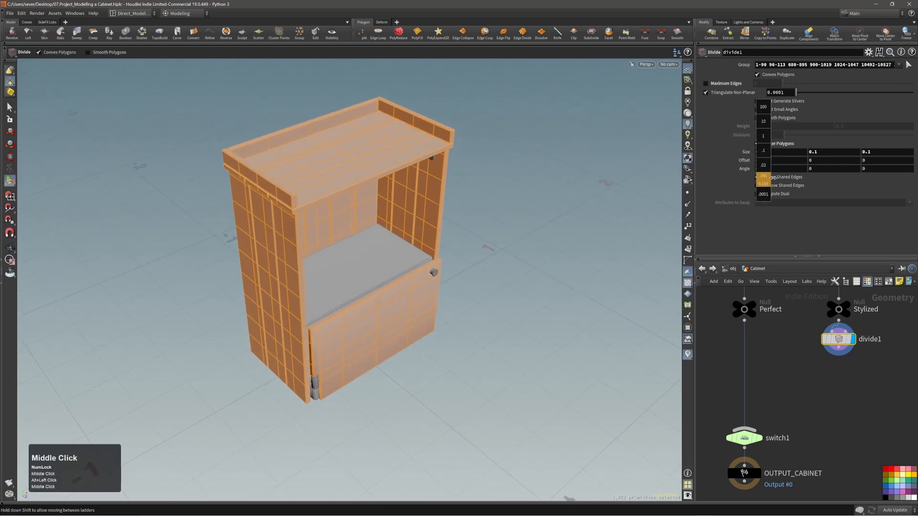
{"action": "middle_click_drag", "start_coordinate": [833, 171], "coordinate": [830, 174]}
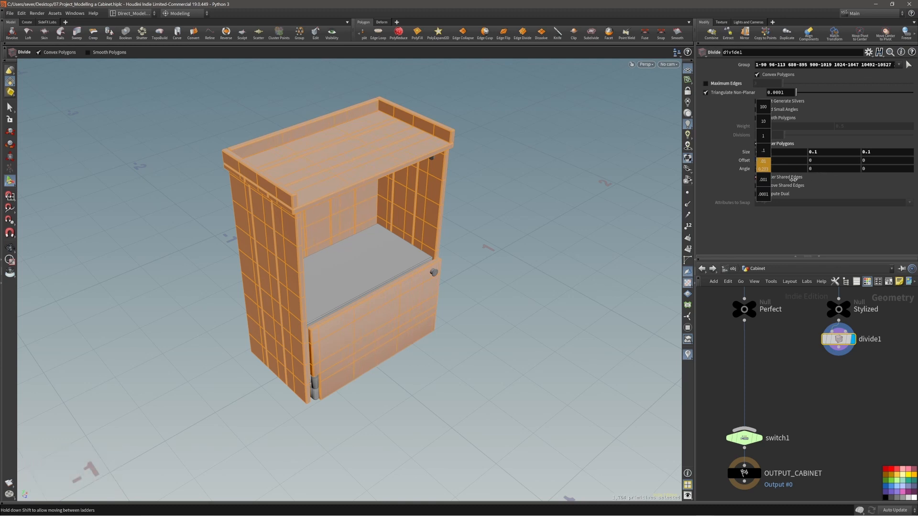
{"action": "middle_click_drag", "start_coordinate": [795, 177], "coordinate": [794, 178]}
{"action": "key", "text": "alt"}
{"action": "left_click_drag", "start_coordinate": [382, 142], "coordinate": [372, 143], "text": "alt"}
{"action": "middle_click_drag", "start_coordinate": [371, 143], "coordinate": [372, 150], "text": "alt"}
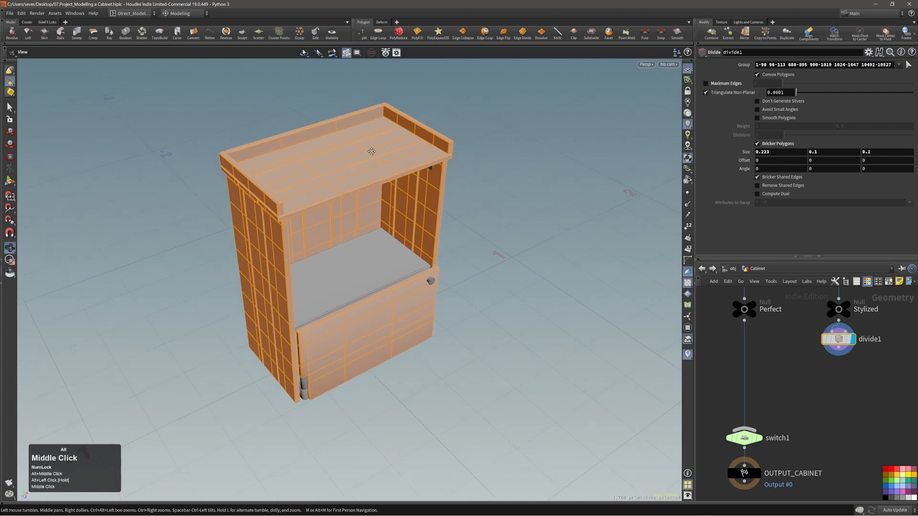
{"action": "right_click_drag", "start_coordinate": [372, 150], "coordinate": [375, 150], "text": "alt"}
{"action": "left_click_drag", "start_coordinate": [375, 150], "coordinate": [379, 151], "text": "alt"}
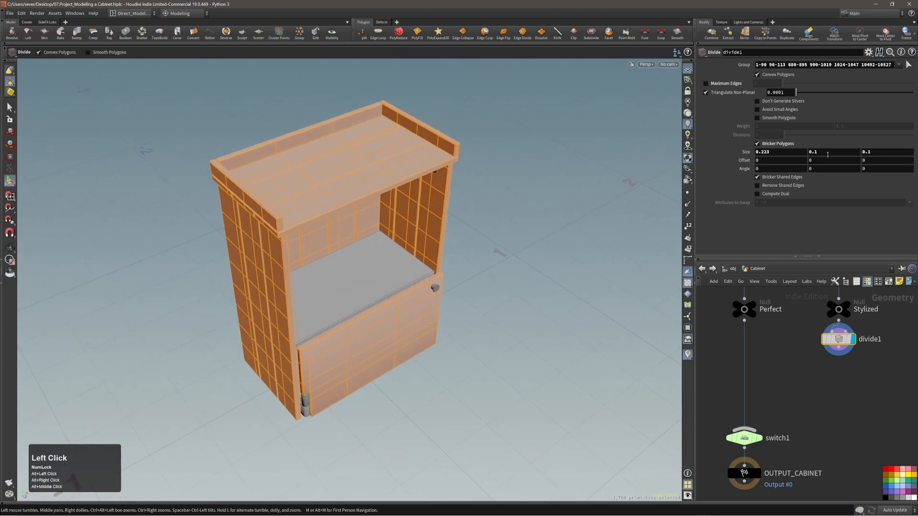
Step: Set the Y value of the Bricker Polygons size to 0.3 in the Divide node
{"action": "middle_click_drag", "start_coordinate": [828, 154], "coordinate": [825, 165]}
{"action": "mouse_move", "coordinate": [335, 165]}
{"action": "left_mouse_down", "text": "alt"}
{"action": "mouse_move", "coordinate": [322, 166]}
{"action": "mouse_move", "coordinate": [303, 137]}
{"action": "mouse_move", "coordinate": [271, 142]}
{"action": "mouse_move", "coordinate": [340, 164]}
{"action": "mouse_move", "coordinate": [330, 163]}
{"action": "left_mouse_up", "text": "alt"}
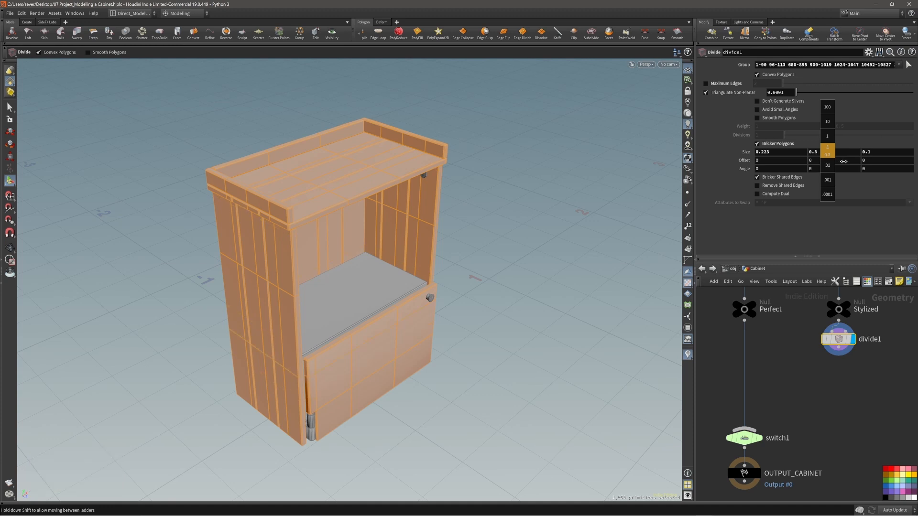
{"action": "left_click_drag", "start_coordinate": [291, 221], "coordinate": [336, 217], "text": "alt"}
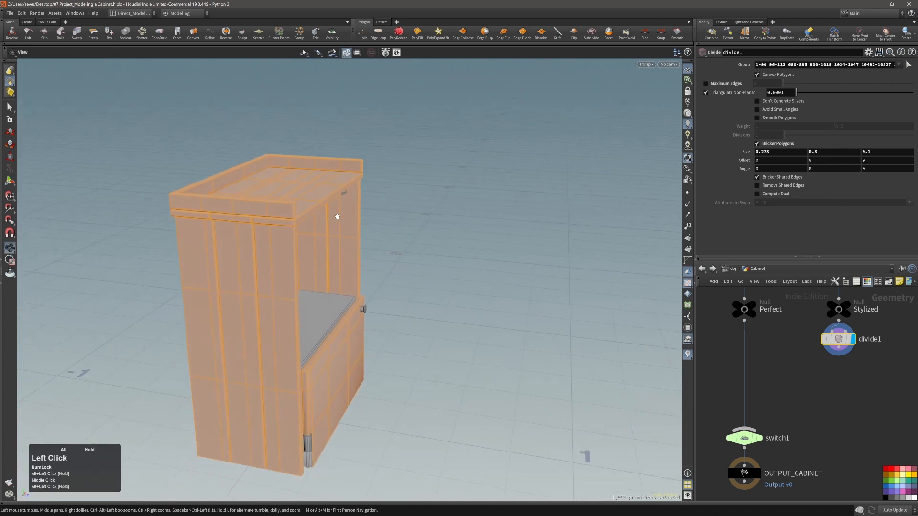
{"action": "middle_click_drag", "start_coordinate": [321, 219], "coordinate": [335, 187], "text": "alt"}
{"action": "left_click_drag", "start_coordinate": [335, 188], "coordinate": [355, 328]}
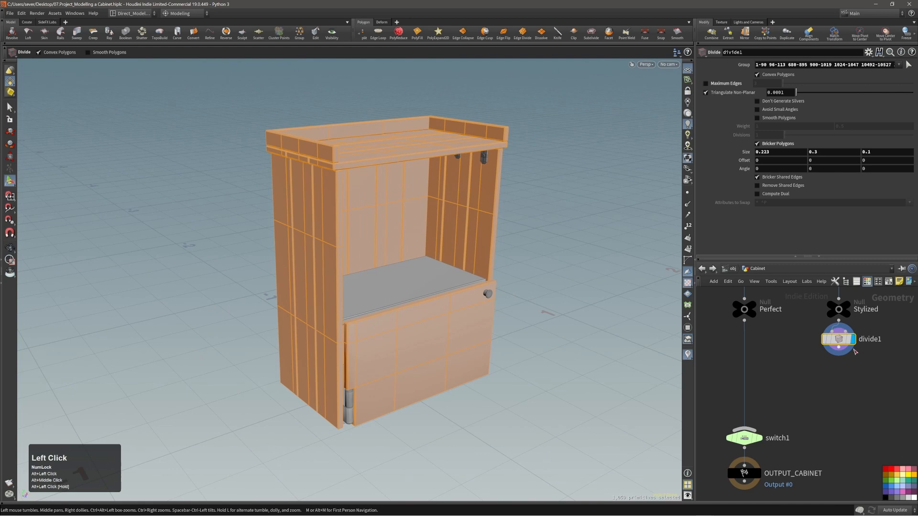
{"action": "left_click_drag", "start_coordinate": [418, 314], "coordinate": [375, 219], "text": "alt"}
{"action": "left_click_drag", "start_coordinate": [320, 317], "coordinate": [389, 310], "text": "alt"}
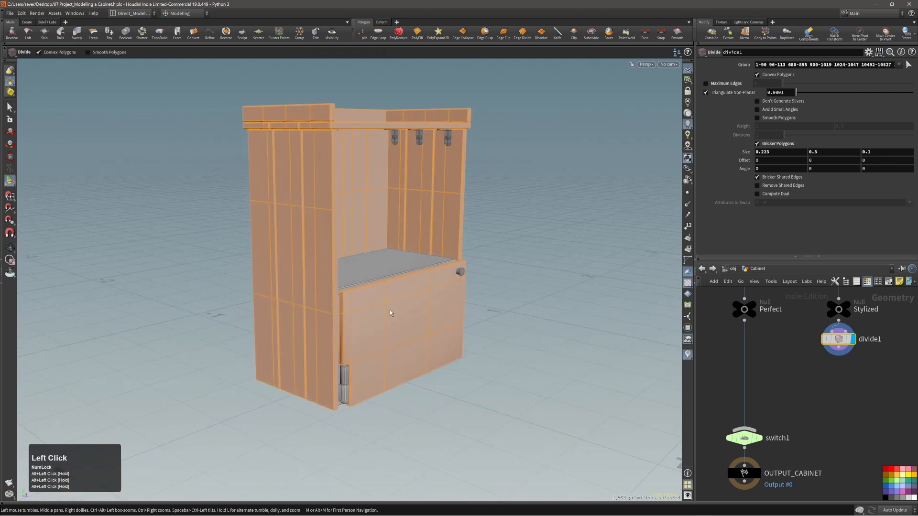
{"action": "right_click", "coordinate": [832, 154], "text": "alt"}
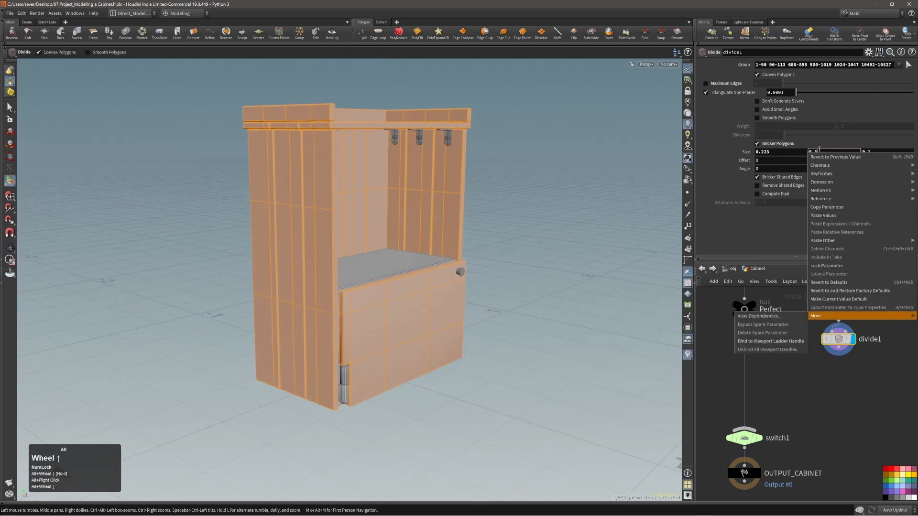
{"action": "left_click", "coordinate": [822, 152]}
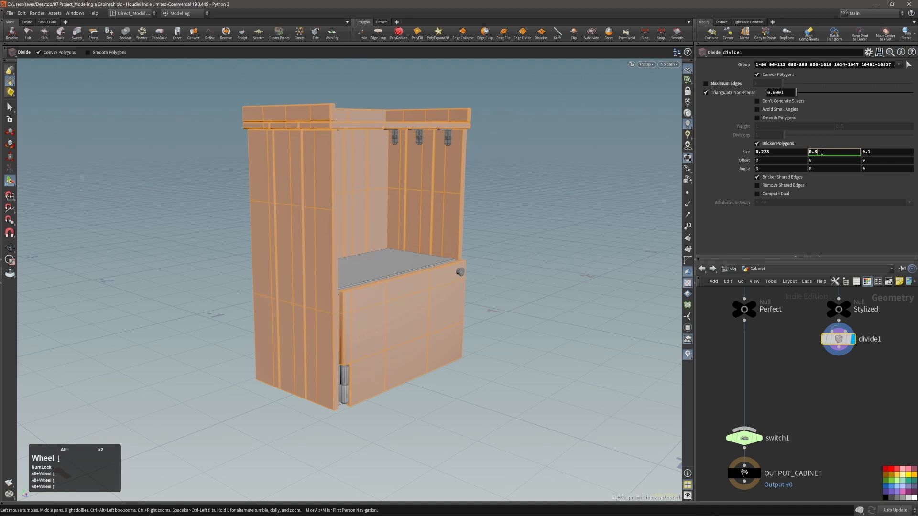
Step: Examine the new division lines on the cabinet's front, sides, back, interior and top
{"action": "left_click", "coordinate": [376, 310], "text": "alt"}
{"action": "left_click", "coordinate": [380, 304]}
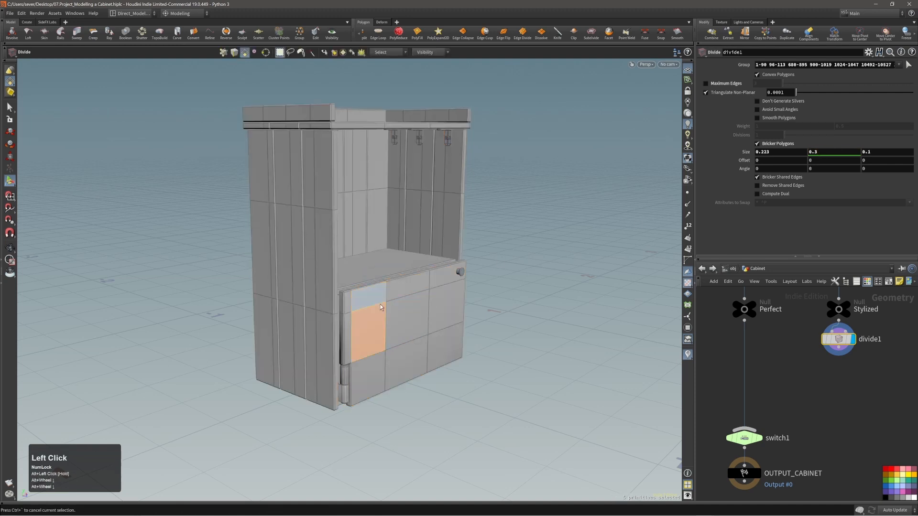
{"action": "left_click_drag", "start_coordinate": [419, 298], "coordinate": [342, 318], "text": "alt"}
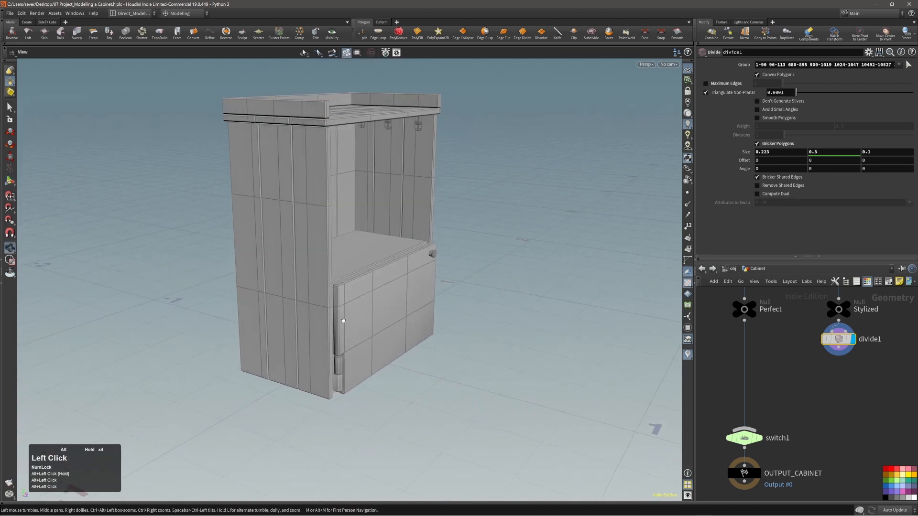
{"action": "middle_click_drag", "start_coordinate": [318, 288], "coordinate": [337, 311], "text": "alt"}
{"action": "left_click_drag", "start_coordinate": [337, 311], "coordinate": [469, 269], "text": "alt"}
{"action": "middle_click_drag", "start_coordinate": [469, 268], "coordinate": [373, 281], "text": "alt"}
{"action": "left_click_drag", "start_coordinate": [373, 281], "coordinate": [298, 322], "text": "alt"}
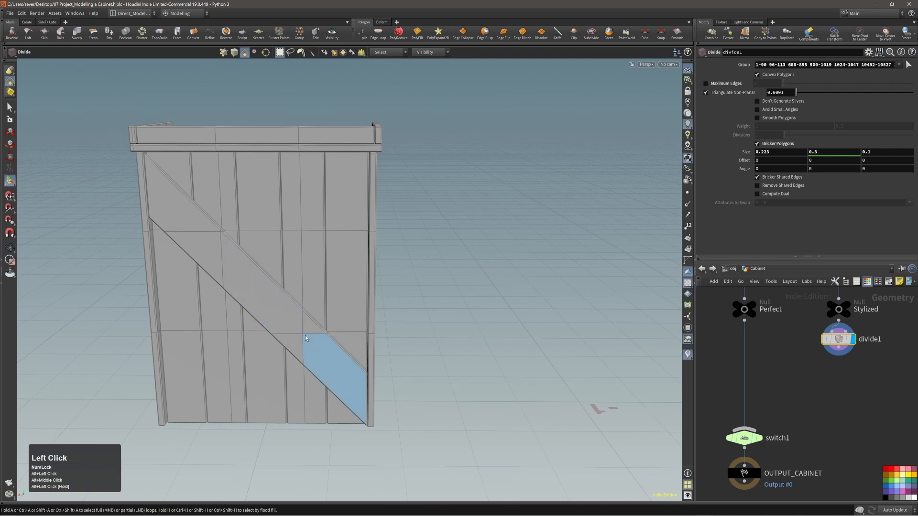
{"action": "mouse_move", "coordinate": [215, 251]}
{"action": "left_mouse_down", "text": "alt"}
{"action": "mouse_move", "coordinate": [236, 239]}
{"action": "mouse_move", "coordinate": [211, 259]}
{"action": "left_mouse_up", "text": "alt"}
{"action": "left_click_drag", "start_coordinate": [368, 234], "coordinate": [144, 220], "text": "alt"}
{"action": "left_click_drag", "start_coordinate": [447, 235], "coordinate": [225, 230], "text": "alt"}
{"action": "middle_click_drag", "start_coordinate": [421, 239], "coordinate": [341, 243], "text": "alt"}
{"action": "left_click_drag", "start_coordinate": [385, 277], "coordinate": [406, 239], "text": "alt"}
{"action": "middle_click_drag", "start_coordinate": [406, 240], "coordinate": [376, 244], "text": "alt"}
{"action": "left_click_drag", "start_coordinate": [376, 243], "coordinate": [373, 257], "text": "alt"}
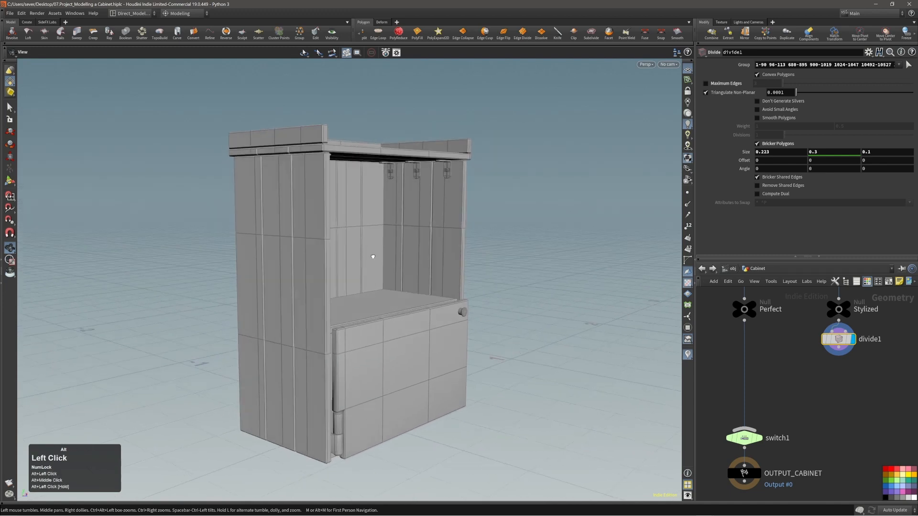
{"action": "right_click_drag", "start_coordinate": [424, 240], "coordinate": [382, 246], "text": "alt"}
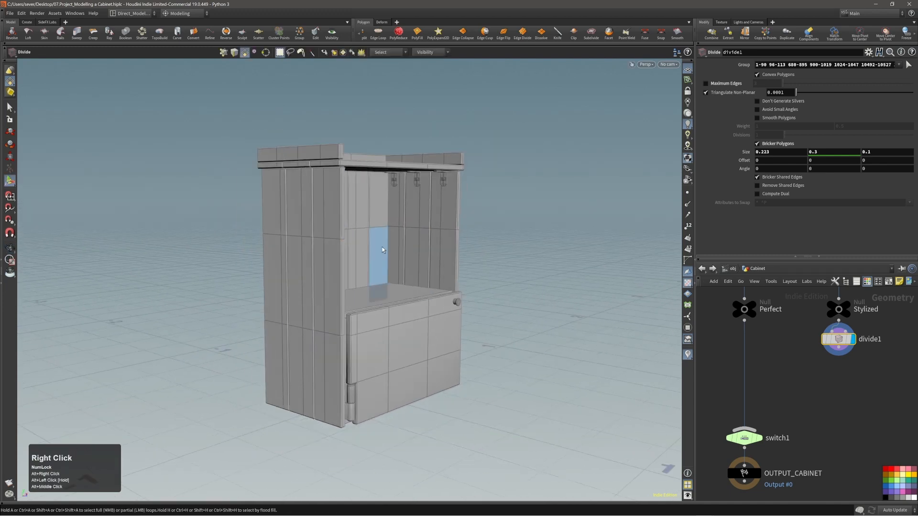
{"action": "left_click_drag", "start_coordinate": [191, 233], "coordinate": [271, 237], "text": "alt"}
{"action": "middle_click_drag", "start_coordinate": [353, 286], "coordinate": [314, 285], "text": "alt"}
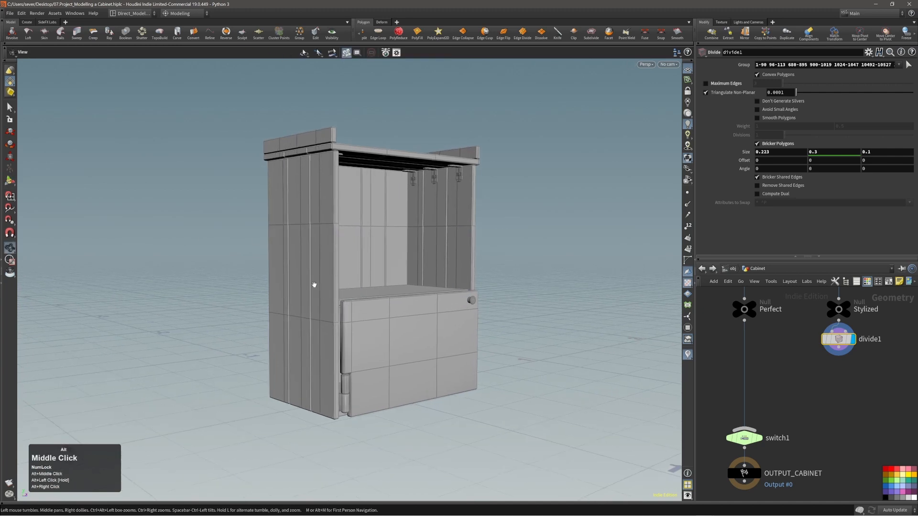
{"action": "left_click_drag", "start_coordinate": [343, 329], "coordinate": [484, 291], "text": "alt"}
{"action": "middle_click_drag", "start_coordinate": [483, 291], "coordinate": [385, 262], "text": "alt"}
{"action": "left_click_drag", "start_coordinate": [385, 262], "coordinate": [334, 277], "text": "alt"}
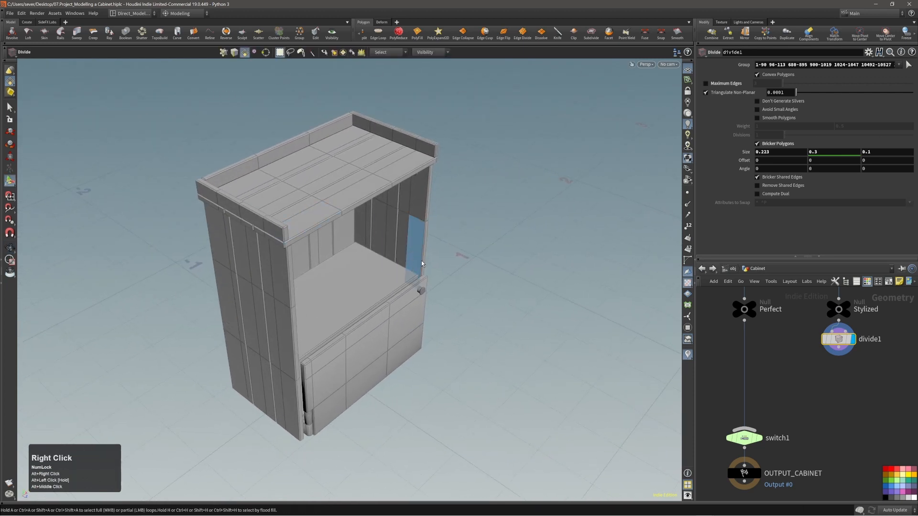
{"action": "left_click_drag", "start_coordinate": [481, 269], "coordinate": [383, 242], "text": "alt"}
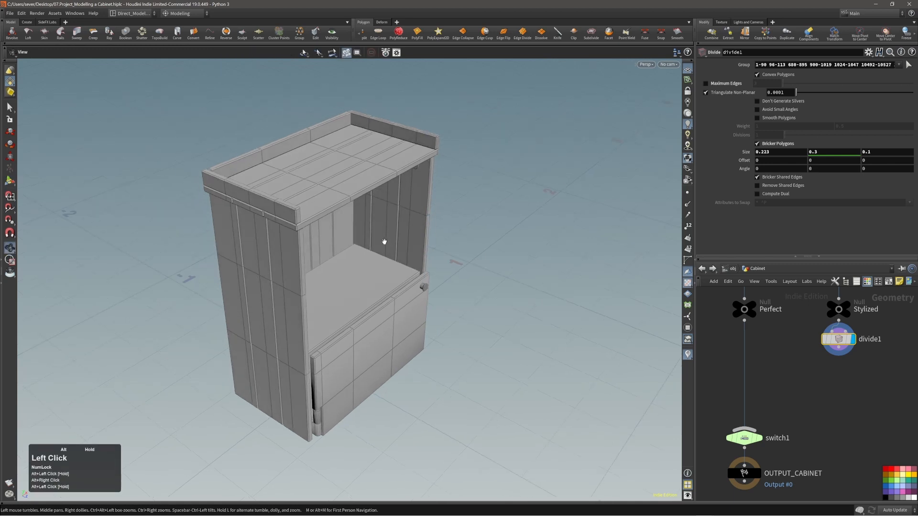
{"action": "middle_click_drag", "start_coordinate": [383, 242], "coordinate": [413, 224], "text": "alt"}
{"action": "right_click_drag", "start_coordinate": [433, 251], "coordinate": [395, 240], "text": "alt"}
Step: Select the whole cabinet and add an Exploded View node after the Divide node
{"action": "key", "text": "n"}
{"action": "key", "text": "c"}
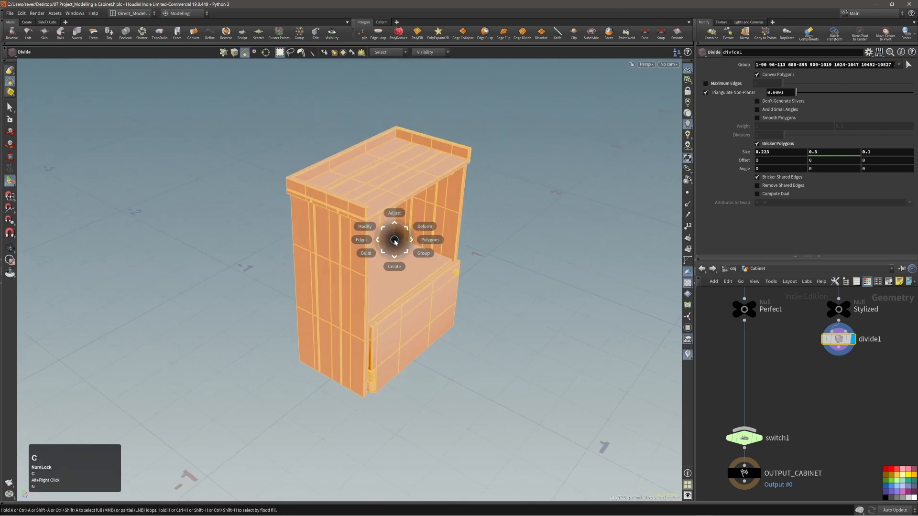
{"action": "left_click", "coordinate": [391, 235]}
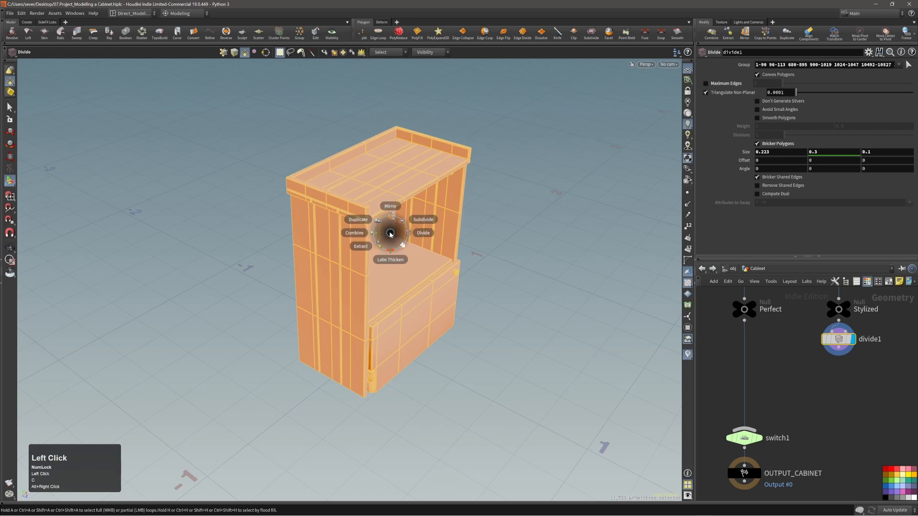
{"action": "left_click", "coordinate": [400, 242]}
{"action": "left_click", "coordinate": [397, 225]}
{"action": "left_click", "coordinate": [389, 227]}
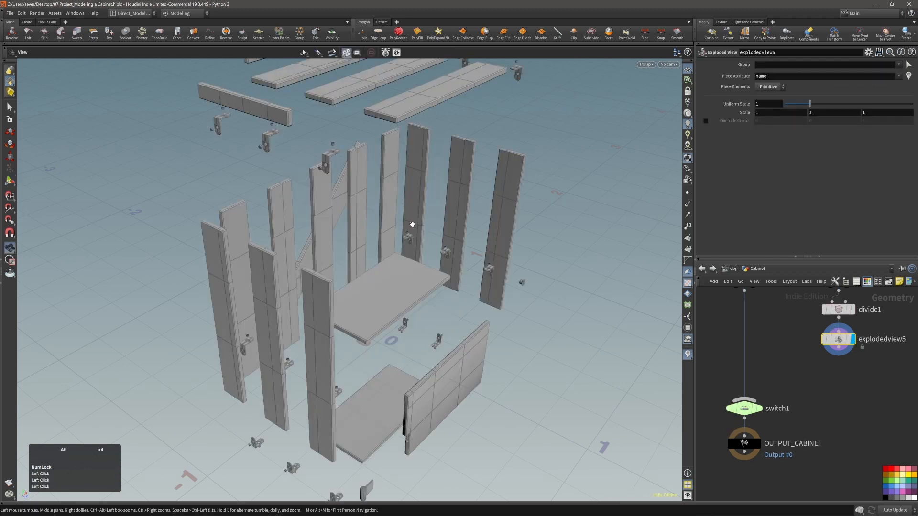
Step: Increase the Exploded View's uniform scale to spread the cabinet's boards further apart
{"action": "right_click_drag", "start_coordinate": [412, 224], "coordinate": [397, 255], "text": "alt"}
{"action": "left_click_drag", "start_coordinate": [397, 255], "coordinate": [398, 258], "text": "alt"}
{"action": "left_click_drag", "start_coordinate": [810, 104], "coordinate": [883, 110]}
{"action": "right_click_drag", "start_coordinate": [400, 160], "coordinate": [357, 214], "text": "alt"}
{"action": "left_click_drag", "start_coordinate": [357, 214], "coordinate": [482, 205], "text": "alt"}
{"action": "middle_click_drag", "start_coordinate": [482, 205], "coordinate": [441, 201], "text": "alt"}
{"action": "key", "text": "alt+1"}
Step: Add an Edit node and begin warping the separated upright boards by shifting small groups of their points
{"action": "right_click_drag", "start_coordinate": [549, 235], "coordinate": [566, 191], "text": "alt"}
{"action": "key", "text": "t"}
{"action": "left_click_drag", "start_coordinate": [547, 185], "coordinate": [572, 204]}
{"action": "left_click_drag", "start_coordinate": [572, 206], "coordinate": [541, 218], "text": "alt"}
{"action": "middle_click_drag", "start_coordinate": [585, 205], "coordinate": [584, 211]}
{"action": "left_click_drag", "start_coordinate": [526, 270], "coordinate": [469, 311]}
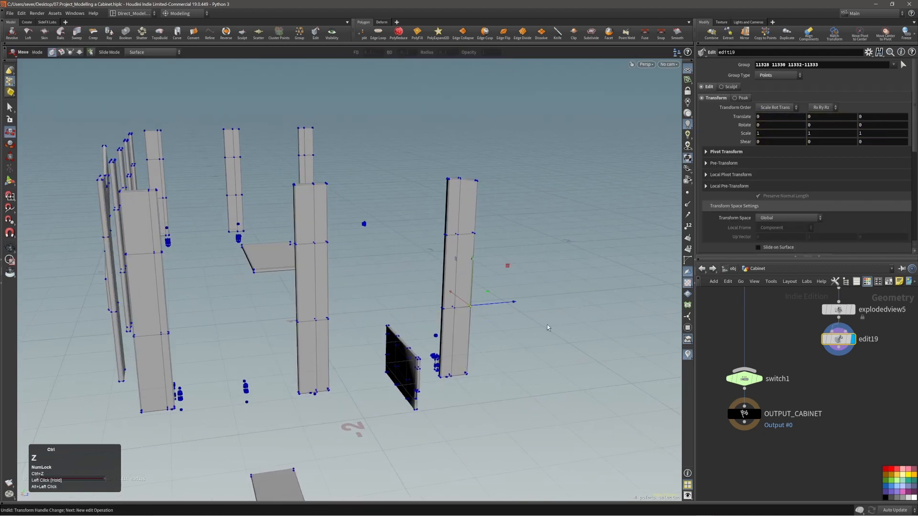
{"action": "middle_click_drag", "start_coordinate": [548, 328], "coordinate": [547, 325]}
{"action": "left_click_drag", "start_coordinate": [547, 326], "coordinate": [522, 341], "text": "alt"}
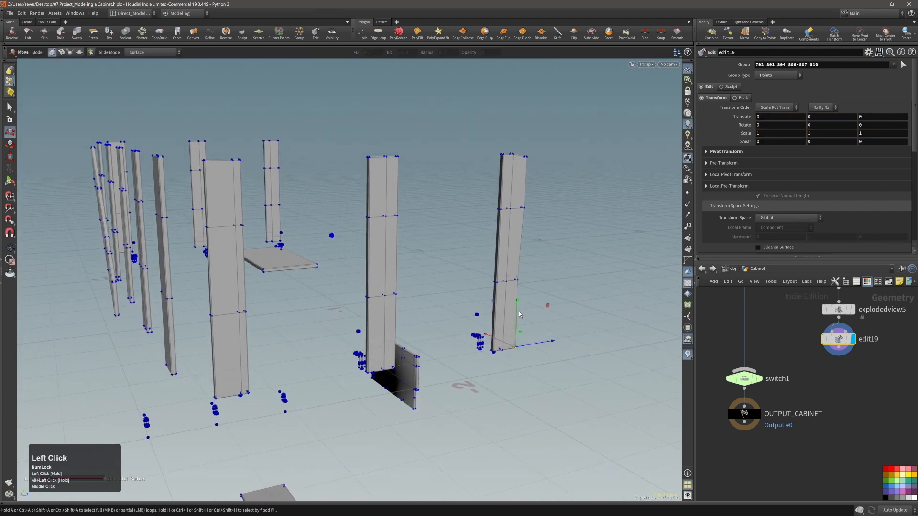
{"action": "left_click_drag", "start_coordinate": [518, 307], "coordinate": [518, 306]}
Step: Move point rows across two upright side boards by about 0.009 in Z to bend them
{"action": "right_click_drag", "start_coordinate": [486, 260], "coordinate": [335, 261], "text": "alt"}
{"action": "middle_click_drag", "start_coordinate": [335, 261], "coordinate": [403, 256], "text": "alt"}
{"action": "left_click_drag", "start_coordinate": [434, 236], "coordinate": [478, 219]}
{"action": "middle_click_drag", "start_coordinate": [321, 241], "coordinate": [369, 242], "text": "alt"}
{"action": "left_click_drag", "start_coordinate": [368, 242], "coordinate": [407, 258], "text": "alt"}
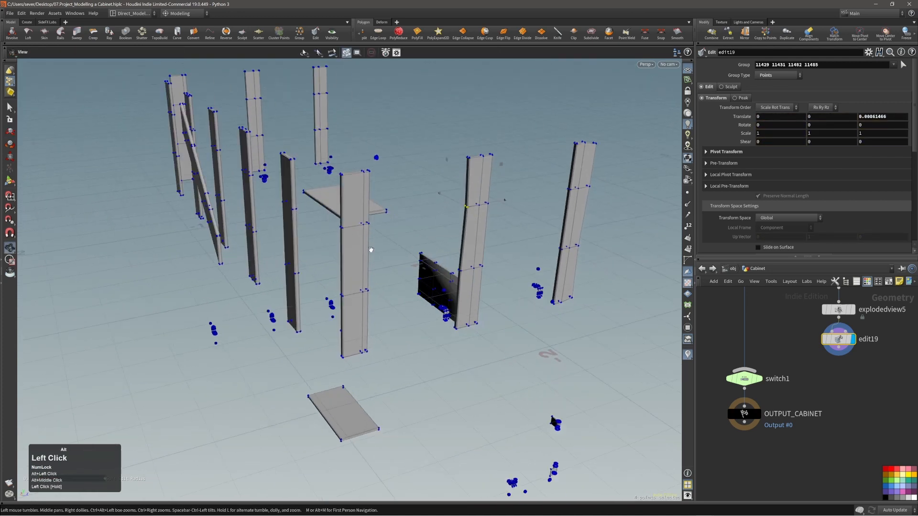
{"action": "mouse_move", "coordinate": [335, 280]}
{"action": "left_mouse_down"}
{"action": "mouse_move", "coordinate": [346, 295]}
{"action": "mouse_move", "coordinate": [338, 282]}
{"action": "left_mouse_up"}
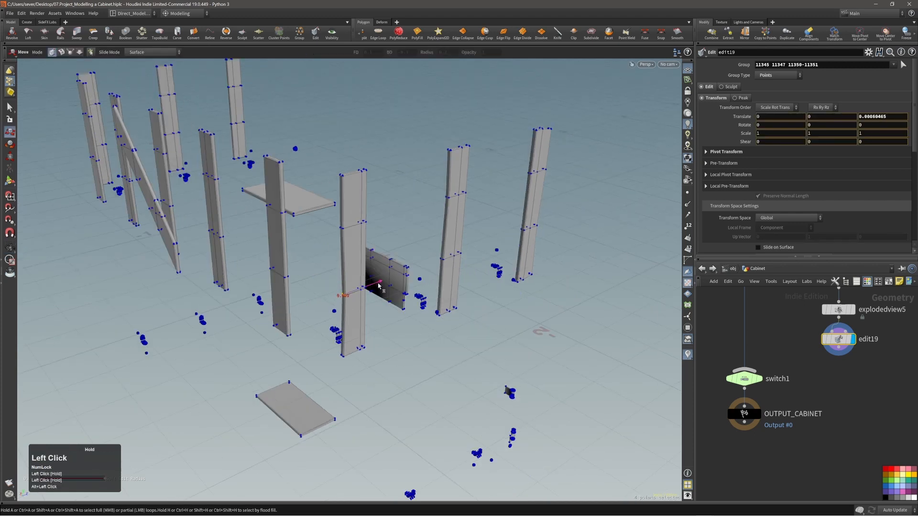
Step: Lower the top corner points of a back board by about 0.013 in Y to slant its upper edge
{"action": "middle_click_drag", "start_coordinate": [376, 270], "coordinate": [455, 291], "text": "alt"}
{"action": "right_click_drag", "start_coordinate": [455, 291], "coordinate": [349, 186], "text": "alt"}
{"action": "left_click_drag", "start_coordinate": [349, 187], "coordinate": [416, 174], "text": "alt"}
{"action": "right_click_drag", "start_coordinate": [416, 174], "coordinate": [375, 175], "text": "alt"}
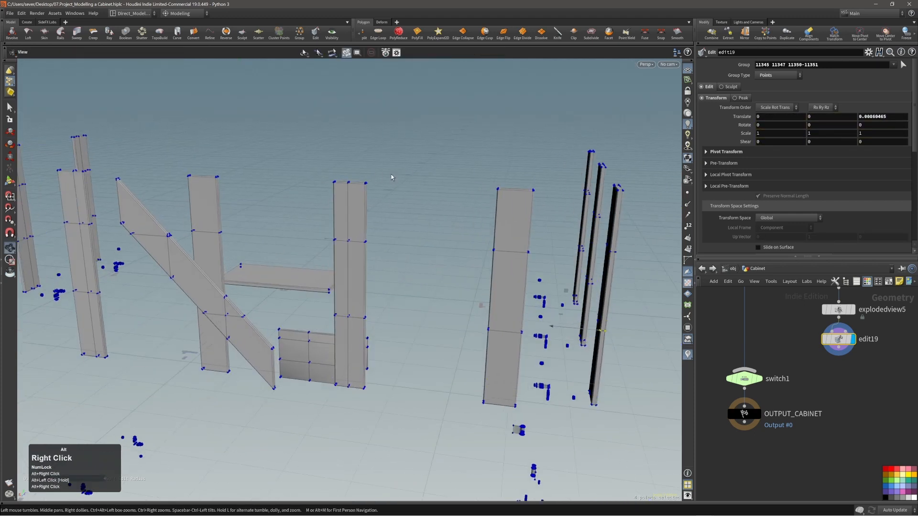
{"action": "key", "text": "t"}
{"action": "left_click", "coordinate": [376, 183]}
{"action": "middle_click_drag", "start_coordinate": [399, 158], "coordinate": [398, 163]}
{"action": "left_click_drag", "start_coordinate": [349, 189], "coordinate": [383, 219], "text": "alt"}
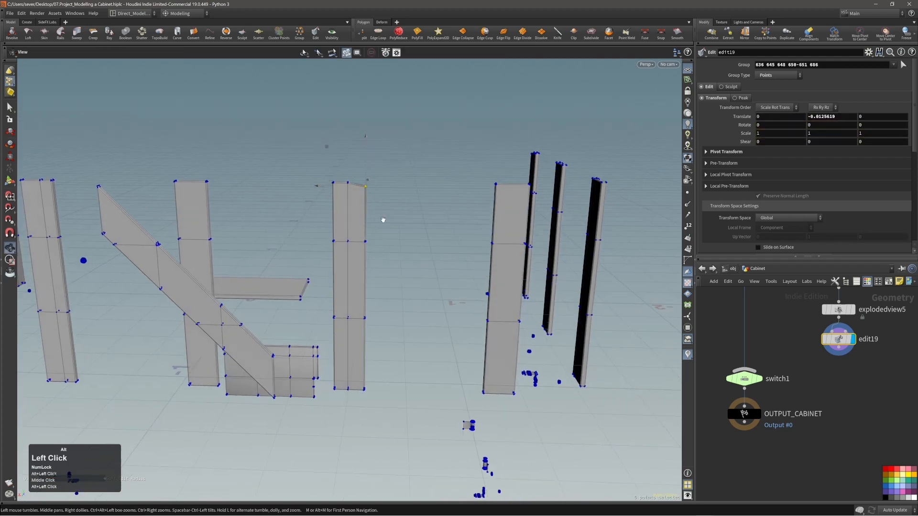
Step: Offset a back board's middle points and raise the diagonal brace's upper middle points by about 0.008
{"action": "left_click_drag", "start_coordinate": [361, 254], "coordinate": [358, 257]}
{"action": "middle_click_drag", "start_coordinate": [360, 261], "coordinate": [365, 263]}
{"action": "left_click_drag", "start_coordinate": [365, 263], "coordinate": [311, 239], "text": "alt"}
{"action": "middle_click_drag", "start_coordinate": [345, 184], "coordinate": [348, 185]}
{"action": "left_click_drag", "start_coordinate": [348, 184], "coordinate": [382, 215], "text": "alt"}
{"action": "middle_click_drag", "start_coordinate": [368, 293], "coordinate": [370, 292]}
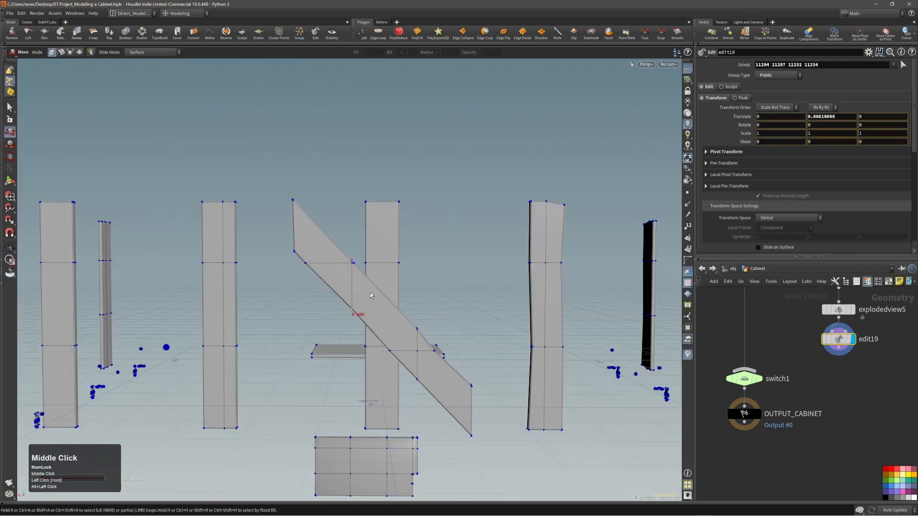
Step: Reshape the diagonal brace's upper end and offset points on the neighbouring boards
{"action": "left_click_drag", "start_coordinate": [314, 193], "coordinate": [291, 219]}
{"action": "middle_click_drag", "start_coordinate": [331, 185], "coordinate": [352, 160]}
{"action": "left_click_drag", "start_coordinate": [291, 277], "coordinate": [313, 299]}
{"action": "middle_click_drag", "start_coordinate": [336, 308], "coordinate": [340, 308]}
{"action": "left_click_drag", "start_coordinate": [341, 308], "coordinate": [316, 268], "text": "alt"}
{"action": "left_click_drag", "start_coordinate": [347, 203], "coordinate": [287, 206]}
{"action": "left_click_drag", "start_coordinate": [287, 206], "coordinate": [268, 191]}
{"action": "left_click_drag", "start_coordinate": [256, 162], "coordinate": [282, 184]}
Step: Scale the lower point row of an upright side board along Z to vary the board's width
{"action": "left_click_drag", "start_coordinate": [331, 151], "coordinate": [411, 172], "text": "alt"}
{"action": "middle_click_drag", "start_coordinate": [469, 172], "coordinate": [469, 176]}
{"action": "left_click_drag", "start_coordinate": [469, 177], "coordinate": [421, 191], "text": "alt"}
{"action": "key", "text": "e"}
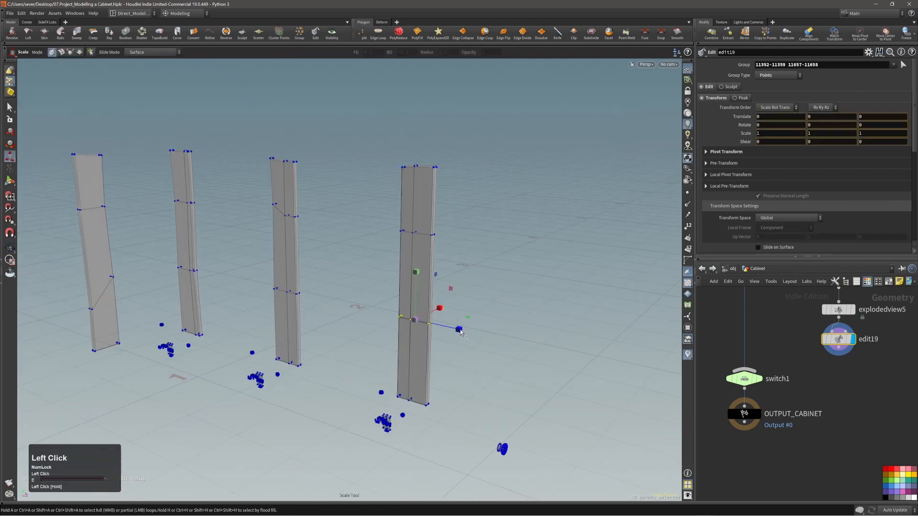
{"action": "left_click_drag", "start_coordinate": [430, 268], "coordinate": [488, 230], "text": "alt"}
Step: Offset more point rows and the bottom end points on the upright side boards to make them uneven
{"action": "left_click_drag", "start_coordinate": [468, 256], "coordinate": [493, 278]}
{"action": "middle_click_drag", "start_coordinate": [541, 243], "coordinate": [532, 242]}
{"action": "key", "text": "t"}
{"action": "left_click_drag", "start_coordinate": [532, 242], "coordinate": [459, 258], "text": "alt"}
{"action": "middle_click_drag", "start_coordinate": [457, 268], "coordinate": [457, 275]}
{"action": "left_click_drag", "start_coordinate": [456, 275], "coordinate": [401, 287], "text": "alt"}
{"action": "left_click_drag", "start_coordinate": [402, 303], "coordinate": [427, 321]}
{"action": "middle_click_drag", "start_coordinate": [427, 321], "coordinate": [431, 318]}
{"action": "left_click_drag", "start_coordinate": [430, 317], "coordinate": [382, 268], "text": "alt"}
{"action": "left_click_drag", "start_coordinate": [360, 277], "coordinate": [316, 291]}
{"action": "middle_click_drag", "start_coordinate": [316, 294], "coordinate": [321, 297]}
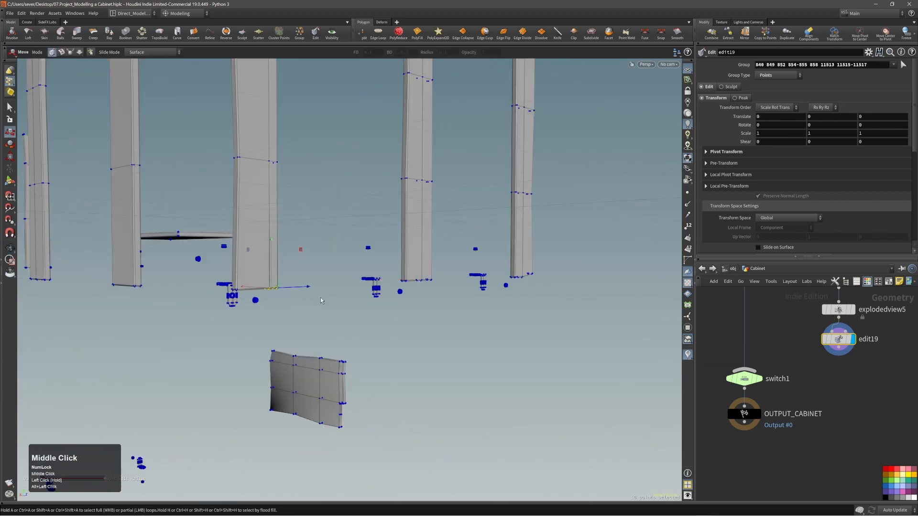
Step: Make the boards' lower ends uneven, raising one back board's bottom corner by about 0.013 in Y
{"action": "left_click_drag", "start_coordinate": [320, 297], "coordinate": [325, 201], "text": "alt"}
{"action": "left_click_drag", "start_coordinate": [324, 201], "coordinate": [340, 227]}
{"action": "middle_click_drag", "start_coordinate": [340, 230], "coordinate": [341, 223]}
{"action": "right_click_drag", "start_coordinate": [341, 224], "coordinate": [311, 210], "text": "alt"}
{"action": "left_click_drag", "start_coordinate": [304, 145], "coordinate": [326, 172]}
{"action": "middle_click_drag", "start_coordinate": [364, 201], "coordinate": [367, 201]}
{"action": "left_click_drag", "start_coordinate": [366, 201], "coordinate": [459, 210], "text": "alt"}
{"action": "left_click_drag", "start_coordinate": [184, 271], "coordinate": [214, 314]}
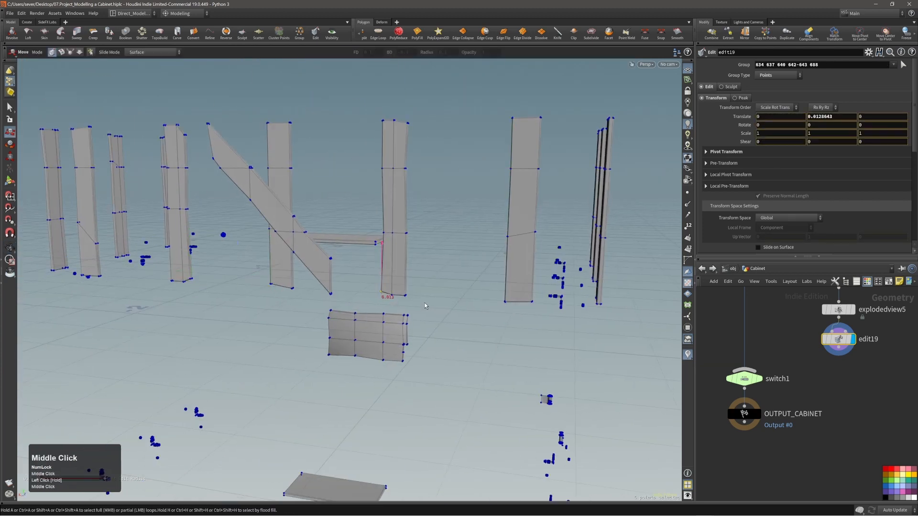
{"action": "middle_click_drag", "start_coordinate": [424, 303], "coordinate": [425, 301]}
Step: Bend the long top trim board and a short trim board by moving their division and end points
{"action": "left_click_drag", "start_coordinate": [425, 302], "coordinate": [352, 268], "text": "alt"}
{"action": "left_click_drag", "start_coordinate": [301, 249], "coordinate": [353, 221]}
{"action": "middle_click_drag", "start_coordinate": [352, 222], "coordinate": [354, 224]}
{"action": "left_click_drag", "start_coordinate": [420, 302], "coordinate": [483, 344]}
{"action": "middle_click_drag", "start_coordinate": [487, 352], "coordinate": [487, 349]}
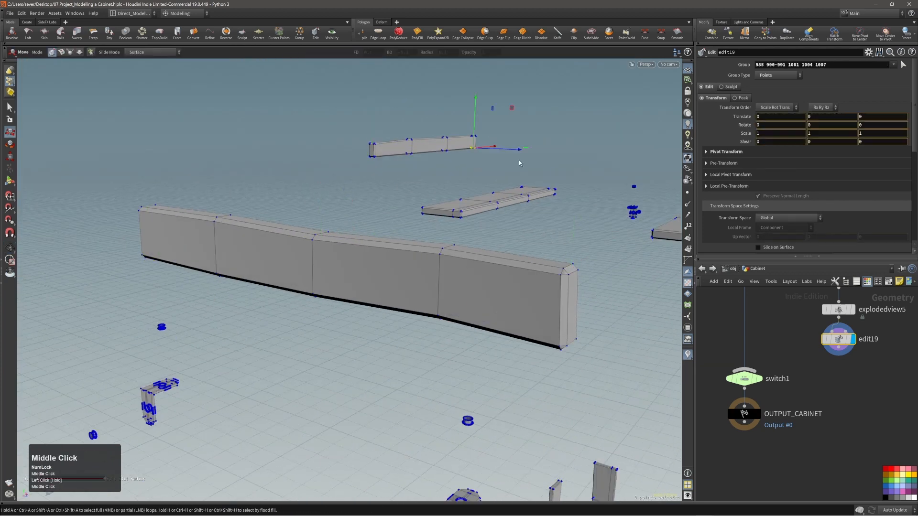
{"action": "left_click_drag", "start_coordinate": [520, 163], "coordinate": [445, 168], "text": "alt"}
{"action": "left_click_drag", "start_coordinate": [359, 130], "coordinate": [395, 178]}
{"action": "middle_click_drag", "start_coordinate": [395, 178], "coordinate": [395, 182]}
Step: Shift points along the remaining top trim and top planks to break up their straight edges
{"action": "left_click_drag", "start_coordinate": [395, 181], "coordinate": [363, 287], "text": "alt"}
{"action": "left_click_drag", "start_coordinate": [302, 320], "coordinate": [407, 239]}
{"action": "left_click_drag", "start_coordinate": [462, 206], "coordinate": [489, 163]}
{"action": "left_click_drag", "start_coordinate": [489, 163], "coordinate": [444, 239], "text": "alt"}
{"action": "left_click_drag", "start_coordinate": [471, 239], "coordinate": [502, 282]}
{"action": "middle_click_drag", "start_coordinate": [512, 267], "coordinate": [511, 267]}
{"action": "left_click_drag", "start_coordinate": [510, 266], "coordinate": [311, 308], "text": "alt"}
{"action": "middle_click_drag", "start_coordinate": [311, 248], "coordinate": [313, 250]}
Step: Offset the point rows of the top planks, moving one plank's end points about -0.011 in X
{"action": "left_click_drag", "start_coordinate": [314, 249], "coordinate": [334, 229], "text": "alt"}
{"action": "left_click_drag", "start_coordinate": [381, 186], "coordinate": [330, 239]}
{"action": "middle_click_drag", "start_coordinate": [340, 203], "coordinate": [340, 201]}
{"action": "left_click_drag", "start_coordinate": [340, 201], "coordinate": [383, 210], "text": "alt"}
{"action": "left_click_drag", "start_coordinate": [272, 192], "coordinate": [309, 232]}
{"action": "middle_click_drag", "start_coordinate": [310, 215], "coordinate": [307, 215]}
{"action": "left_click_drag", "start_coordinate": [307, 215], "coordinate": [364, 210], "text": "alt"}
Step: Set the Exploded View's uniform scale to 0 to reassemble the cabinet and return to the Edit node
{"action": "right_click_drag", "start_coordinate": [363, 210], "coordinate": [306, 306], "text": "alt"}
{"action": "left_click_drag", "start_coordinate": [306, 306], "coordinate": [348, 324], "text": "alt"}
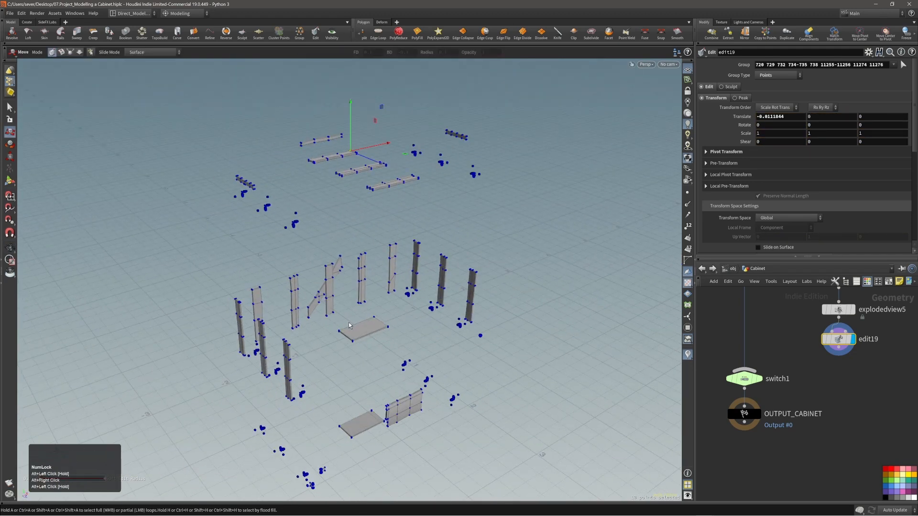
{"action": "left_click", "coordinate": [838, 314]}
{"action": "left_click_drag", "start_coordinate": [811, 104], "coordinate": [754, 107]}
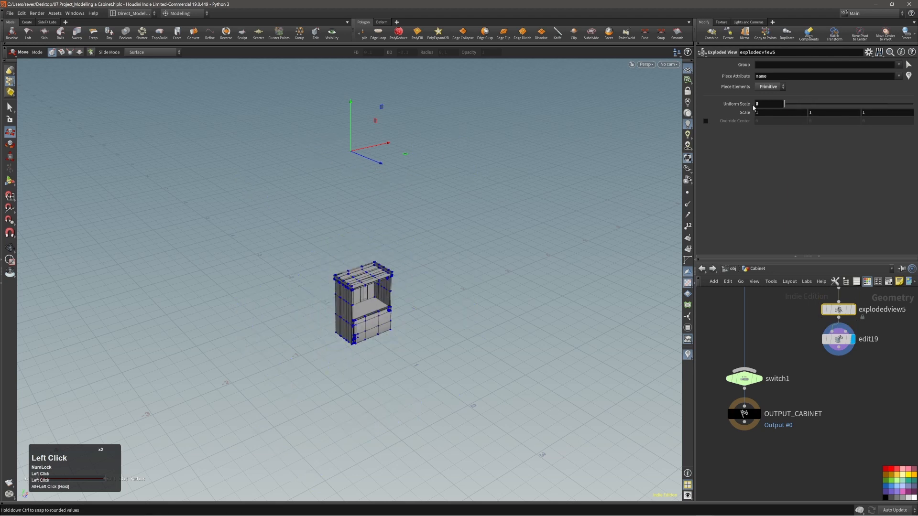
{"action": "right_click_drag", "start_coordinate": [406, 306], "coordinate": [586, 264], "text": "alt"}
{"action": "right_click_drag", "start_coordinate": [311, 326], "coordinate": [404, 303], "text": "alt"}
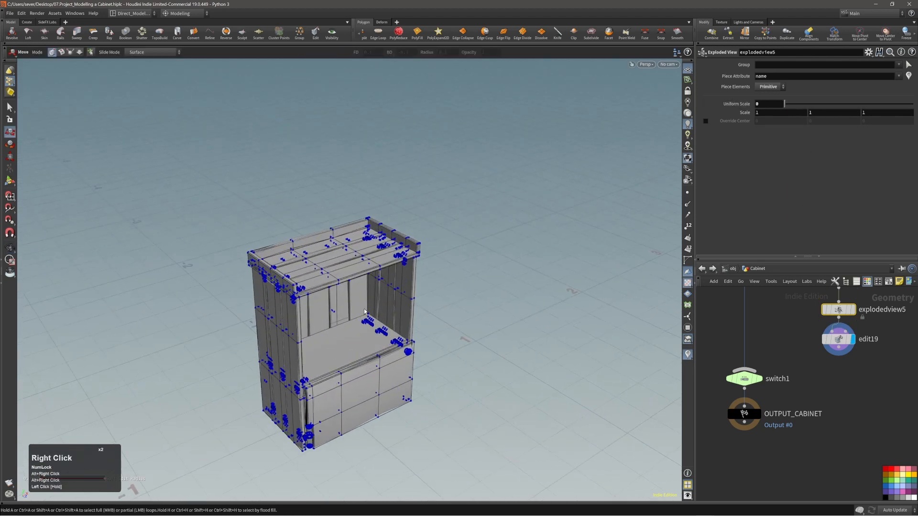
{"action": "key", "text": "shift+apostrophe"}
{"action": "right_click_drag", "start_coordinate": [335, 324], "coordinate": [410, 306], "text": "alt"}
{"action": "middle_click_drag", "start_coordinate": [410, 306], "coordinate": [429, 266], "text": "alt"}
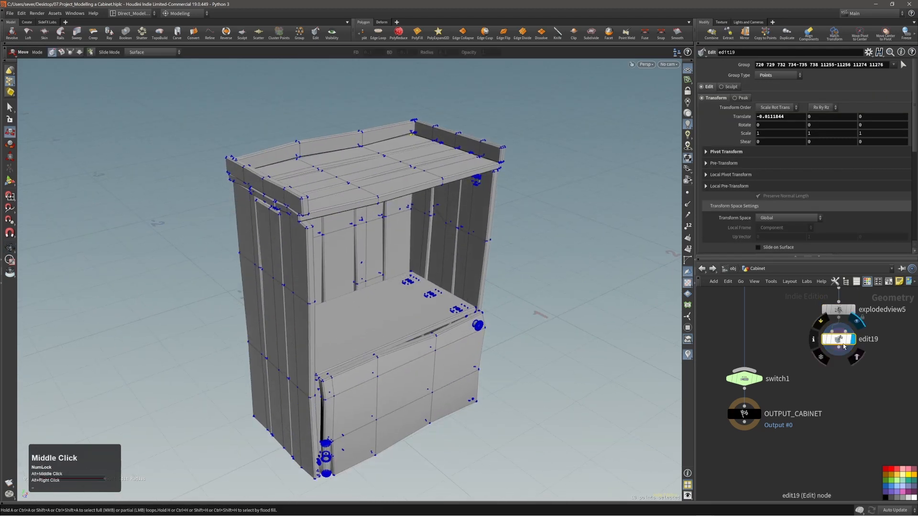
{"action": "left_click_drag", "start_coordinate": [539, 332], "coordinate": [346, 307], "text": "alt"}
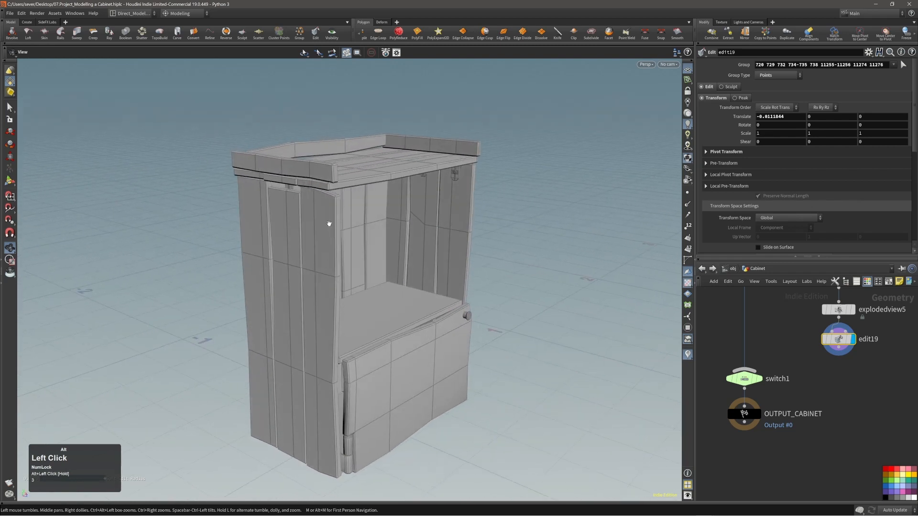
Step: Select the whole middle shelf of the reassembled cabinet and apply a Divide node to it
{"action": "left_click_drag", "start_coordinate": [329, 223], "coordinate": [353, 354], "text": "alt"}
{"action": "middle_click_drag", "start_coordinate": [352, 355], "coordinate": [383, 342], "text": "alt"}
{"action": "right_click_drag", "start_coordinate": [383, 342], "coordinate": [383, 329], "text": "alt"}
{"action": "mouse_move", "coordinate": [383, 329]}
{"action": "left_mouse_down", "text": "alt"}
{"action": "mouse_move", "coordinate": [301, 344]}
{"action": "mouse_move", "coordinate": [344, 344]}
{"action": "mouse_move", "coordinate": [379, 332]}
{"action": "mouse_move", "coordinate": [379, 317]}
{"action": "left_mouse_up", "text": "alt"}
{"action": "middle_click_drag", "start_coordinate": [379, 318], "coordinate": [410, 303], "text": "alt"}
{"action": "left_click_drag", "start_coordinate": [410, 303], "coordinate": [392, 330], "text": "alt"}
{"action": "left_click", "coordinate": [400, 256]}
{"action": "right_click_drag", "start_coordinate": [400, 256], "coordinate": [454, 237], "text": "alt"}
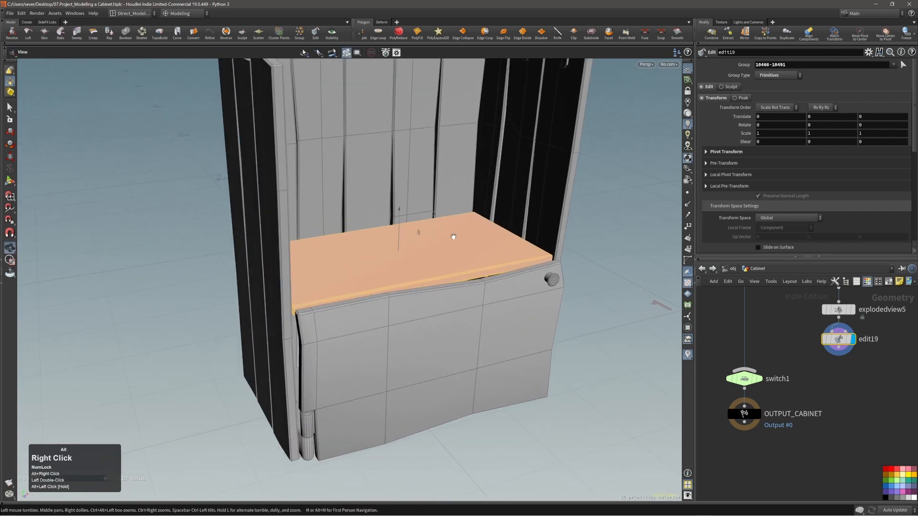
{"action": "left_click_drag", "start_coordinate": [453, 237], "coordinate": [447, 257], "text": "alt"}
{"action": "key", "text": "c"}
{"action": "left_click", "coordinate": [439, 250]}
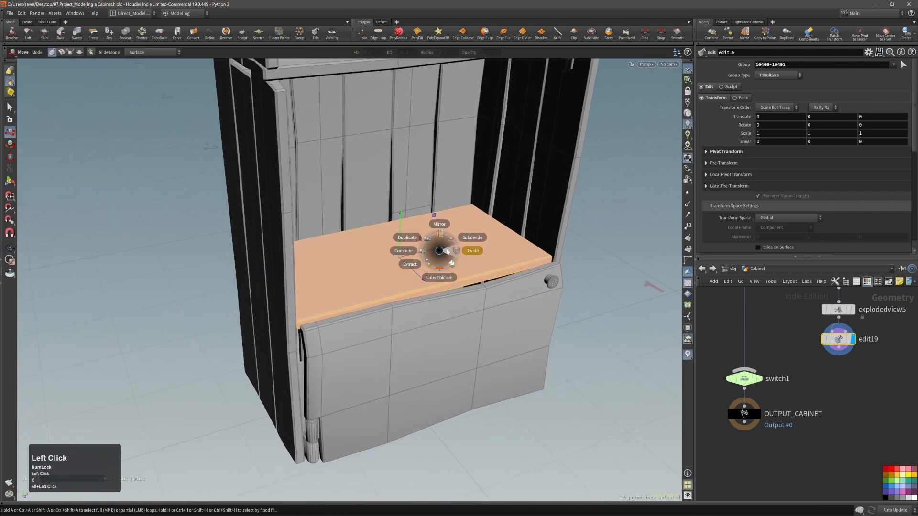
{"action": "left_click", "coordinate": [472, 251]}
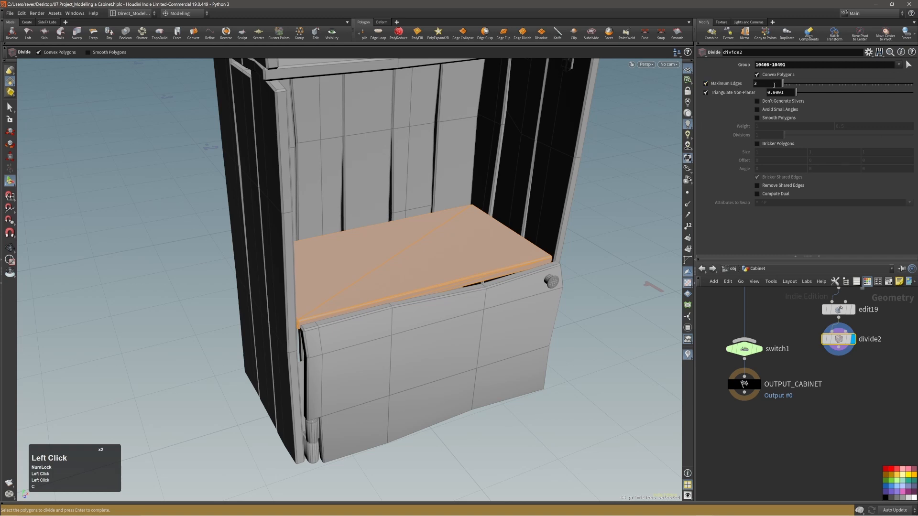
Step: Turn off Maximum Edges and enable Bricker Polygons with a size of 0.3 on all axes
{"action": "left_click", "coordinate": [705, 83]}
{"action": "middle_click_drag", "start_coordinate": [746, 152], "coordinate": [716, 151]}
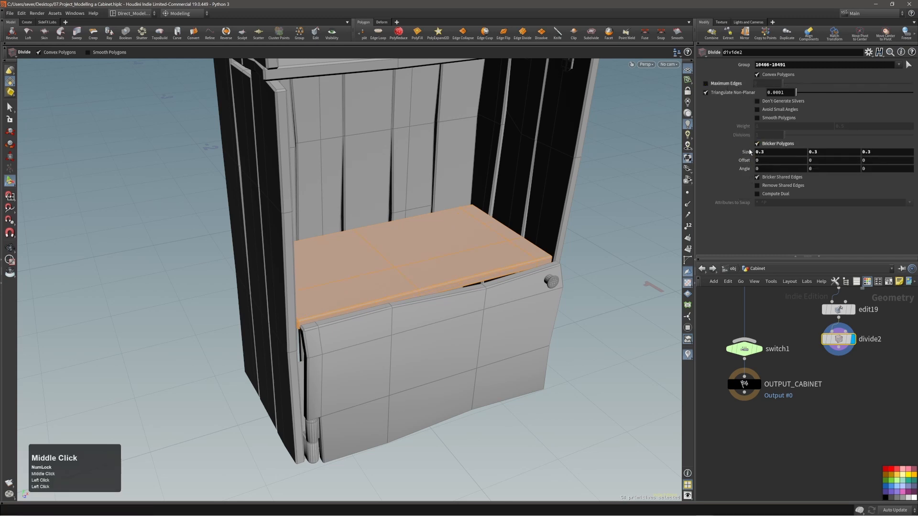
{"action": "right_click_drag", "start_coordinate": [456, 268], "coordinate": [423, 292], "text": "alt"}
{"action": "left_click_drag", "start_coordinate": [423, 292], "coordinate": [323, 261], "text": "alt"}
{"action": "middle_click_drag", "start_coordinate": [324, 260], "coordinate": [401, 256]}
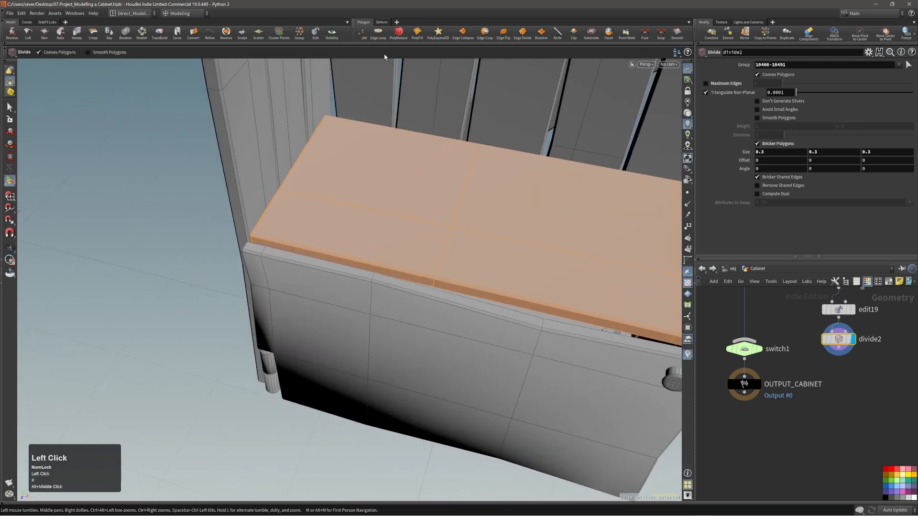
Step: Isolate the shelf with a Visibility node and warp it by moving its division and corner points in an Edit node
{"action": "key", "text": "s"}
{"action": "left_click", "coordinate": [428, 51]}
{"action": "left_click", "coordinate": [430, 61]}
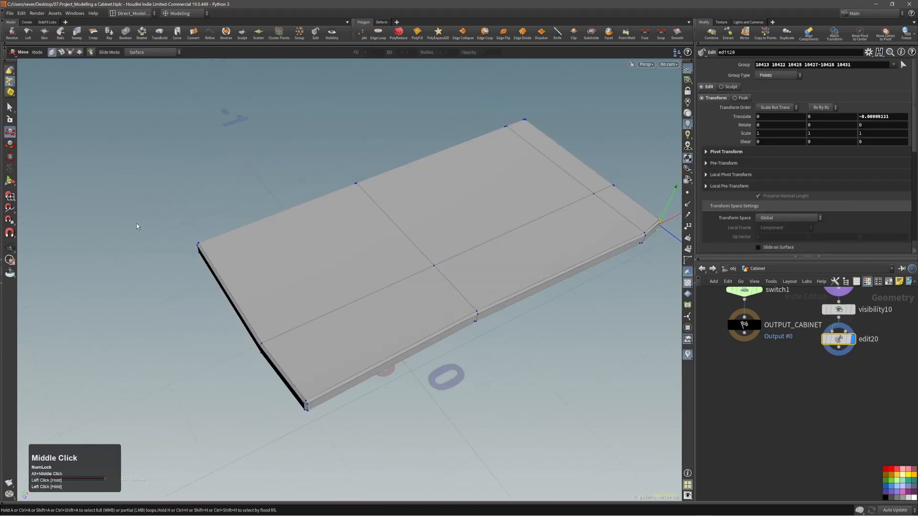
{"action": "left_click_drag", "start_coordinate": [340, 170], "coordinate": [375, 208]}
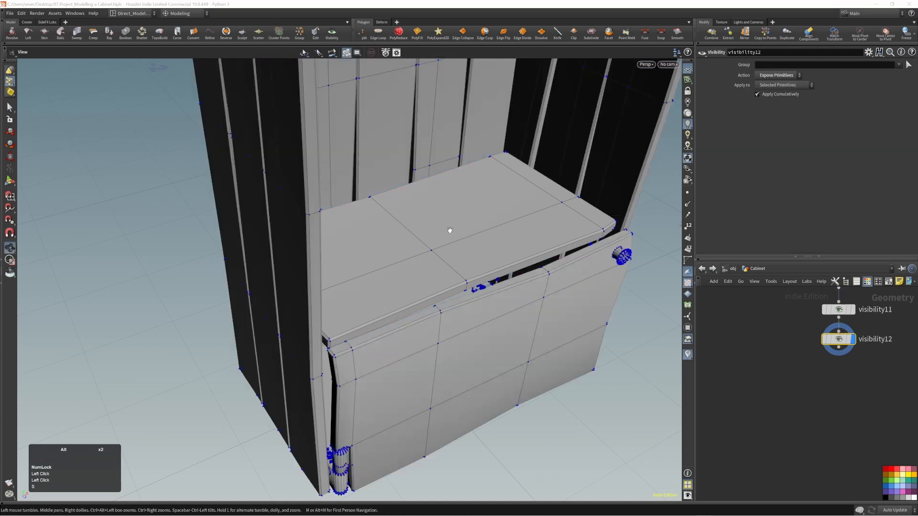
Step: Select the middle board on the cabinet's side and reposition it with a new Edit node
{"action": "left_click_drag", "start_coordinate": [335, 239], "coordinate": [303, 248], "text": "alt"}
{"action": "double_click", "coordinate": [351, 245]}
{"action": "key", "text": "t"}
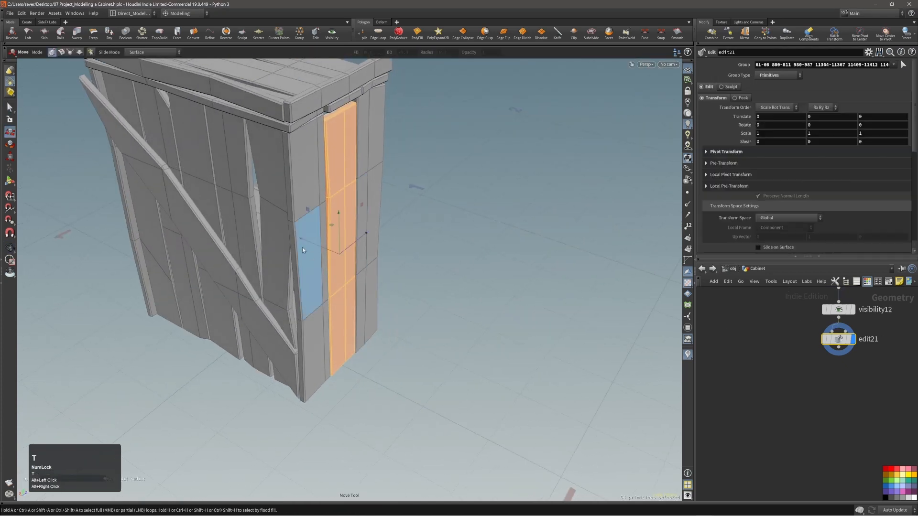
{"action": "right_click_drag", "start_coordinate": [302, 247], "coordinate": [418, 258], "text": "alt"}
{"action": "middle_click_drag", "start_coordinate": [418, 259], "coordinate": [423, 256], "text": "shift"}
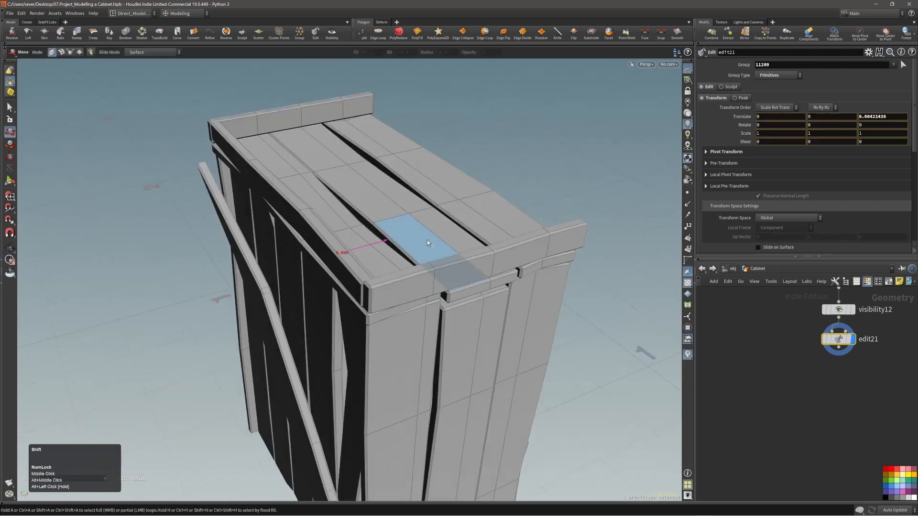
Step: Adjust the top planks' position and pull the points at one plank's end about 0.038 in Z
{"action": "double_click", "coordinate": [306, 222]}
{"action": "middle_click_drag", "start_coordinate": [306, 222], "coordinate": [333, 191]}
{"action": "left_click_drag", "start_coordinate": [334, 191], "coordinate": [291, 185], "text": "alt"}
{"action": "middle_click_drag", "start_coordinate": [292, 185], "coordinate": [330, 182]}
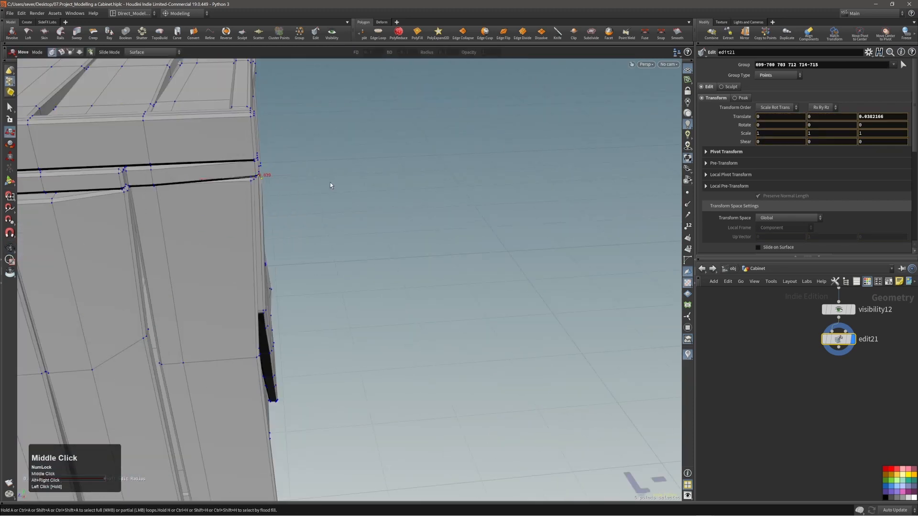
Step: Nudge a whole cabinet board slightly in X and save the scene
{"action": "double_click", "coordinate": [367, 158]}
{"action": "left_click_drag", "start_coordinate": [330, 182], "coordinate": [478, 242], "text": "alt"}
{"action": "double_click", "coordinate": [366, 289]}
{"action": "key", "text": "ctrl+s"}
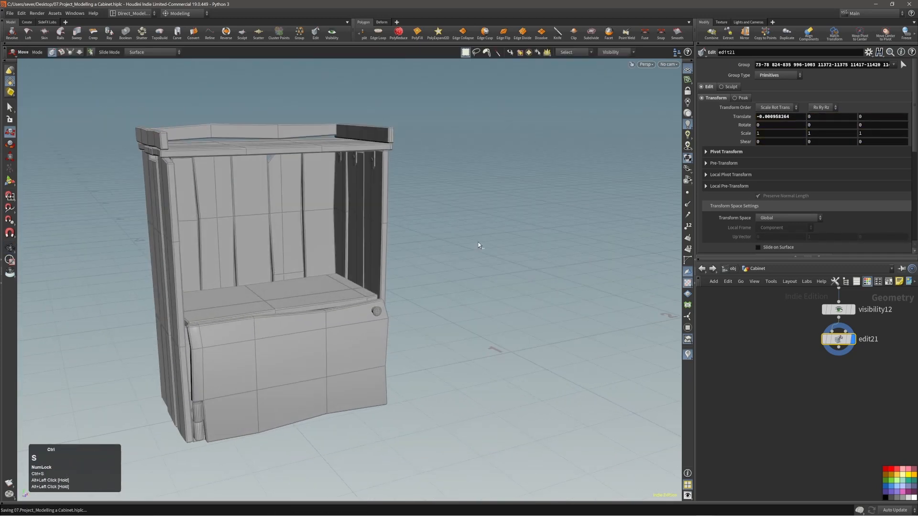
Step: Move the Switch and OUTPUT_CABINET nodes below the stylized branch and connect edit21 as the Switch's second input
{"action": "right_click_drag", "start_coordinate": [480, 239], "coordinate": [378, 240], "text": "alt"}
{"action": "left_click_drag", "start_coordinate": [377, 240], "coordinate": [578, 293], "text": "alt"}
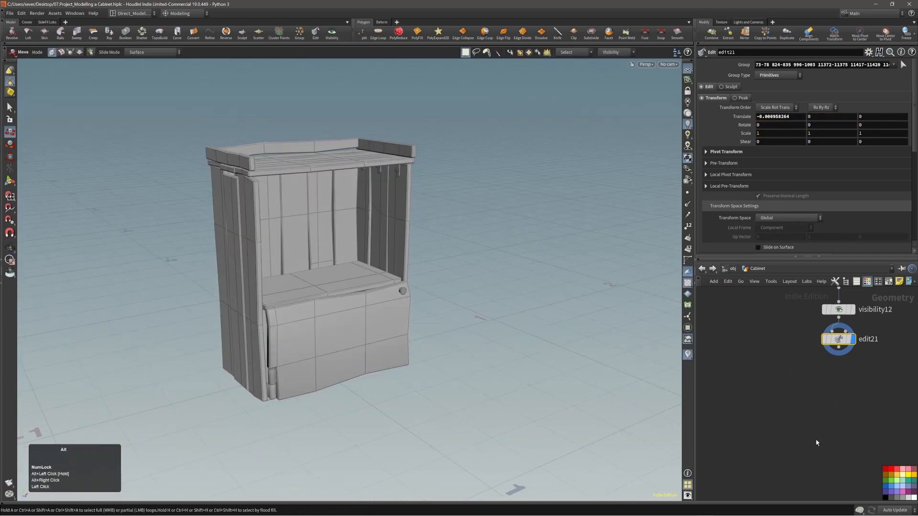
{"action": "right_click_drag", "start_coordinate": [802, 422], "coordinate": [804, 415]}
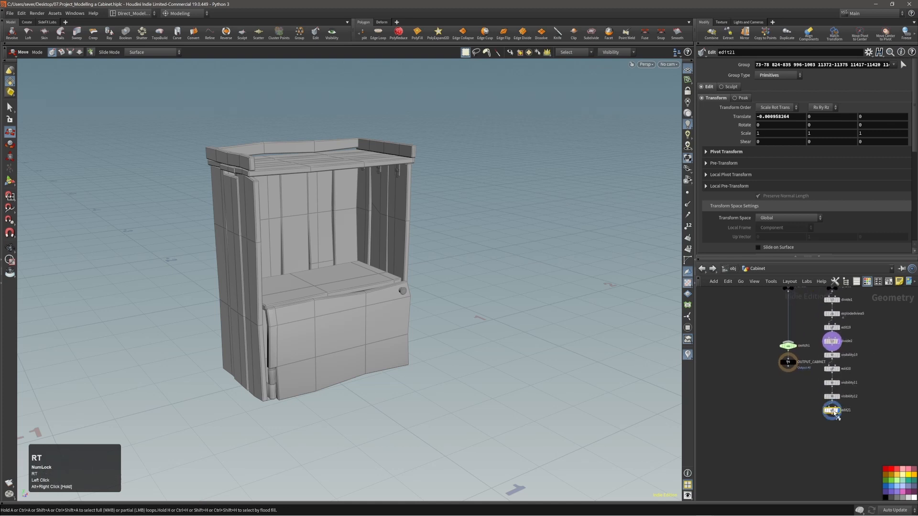
{"action": "left_click_drag", "start_coordinate": [790, 353], "coordinate": [790, 445], "text": "ctrl"}
{"action": "middle_click_drag", "start_coordinate": [790, 444], "coordinate": [792, 431]}
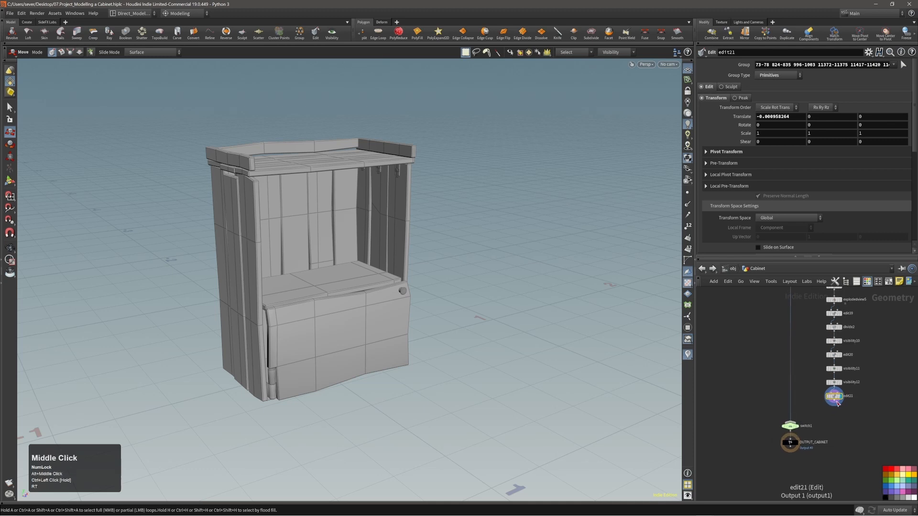
{"action": "left_click", "coordinate": [790, 423]}
{"action": "left_click_drag", "start_coordinate": [801, 415], "coordinate": [801, 416]}
{"action": "middle_click_drag", "start_coordinate": [823, 425], "coordinate": [833, 415], "text": "alt"}
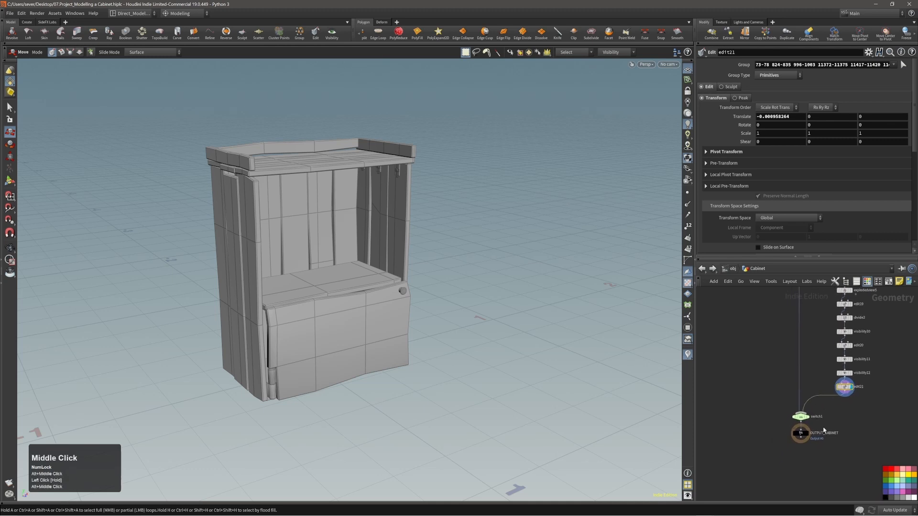
Step: Display OUTPUT_CABINET and compare the Perfect and stylized inputs in the Switch node, leaving Select Input at 0
{"action": "left_click", "coordinate": [810, 434]}
{"action": "left_click", "coordinate": [773, 411]}
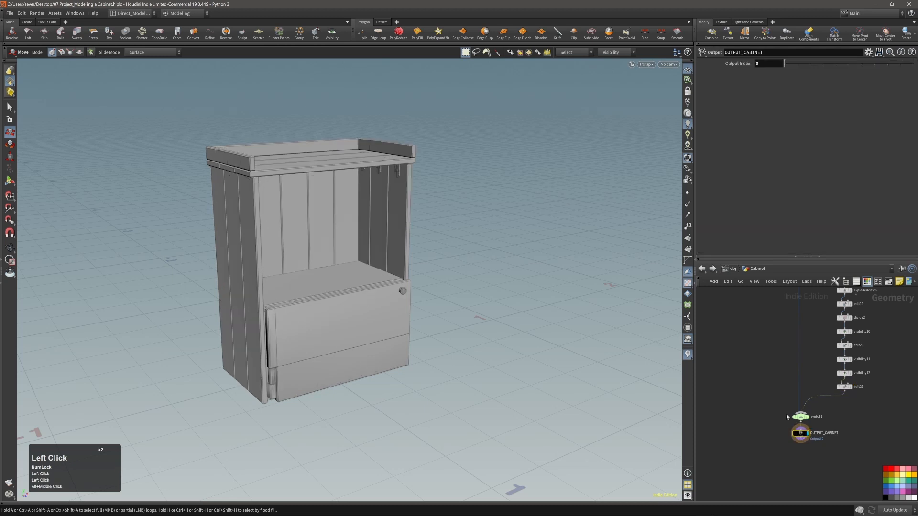
{"action": "left_click", "coordinate": [801, 417]}
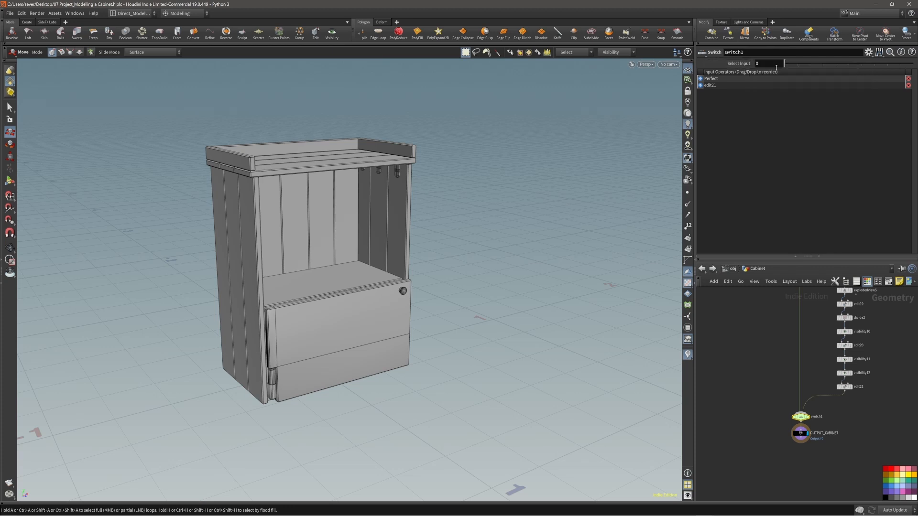
{"action": "mouse_move", "coordinate": [784, 63]}
{"action": "left_mouse_down"}
{"action": "mouse_move", "coordinate": [797, 68]}
{"action": "mouse_move", "coordinate": [787, 68]}
{"action": "left_mouse_up"}
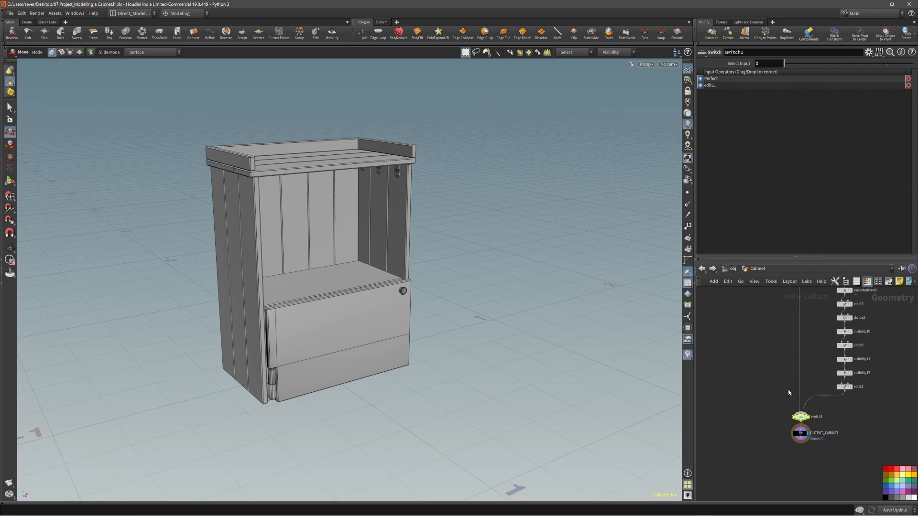
{"action": "right_click_drag", "start_coordinate": [392, 248], "coordinate": [386, 254], "text": "alt"}
{"action": "middle_click_drag", "start_coordinate": [385, 253], "coordinate": [401, 254], "text": "alt"}
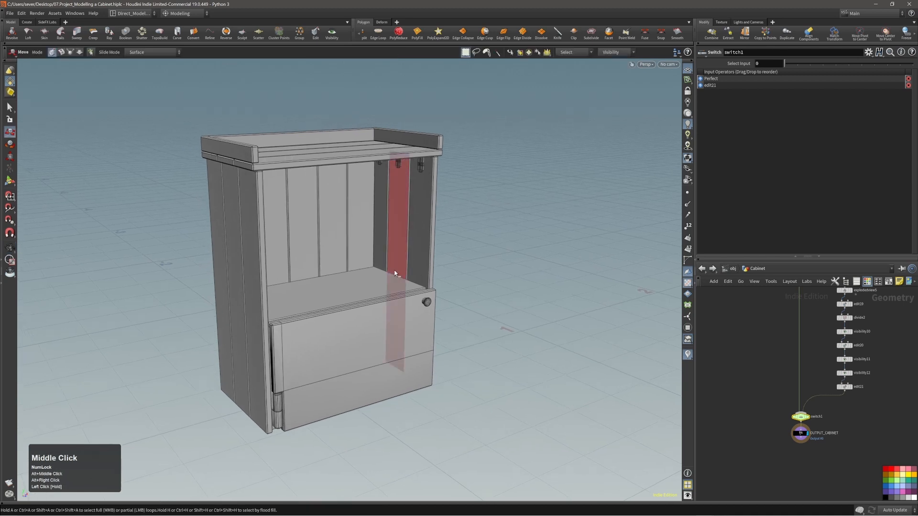
Step: Save the scene and check the Cabinet both at object level and in its internal node network
{"action": "key", "text": "ctrl+s"}
{"action": "left_click_drag", "start_coordinate": [396, 272], "coordinate": [384, 290], "text": "alt"}
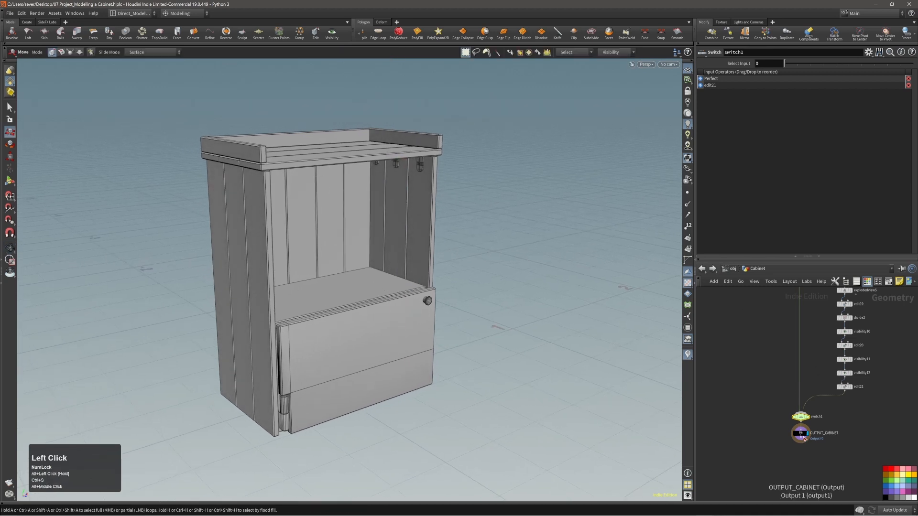
{"action": "middle_click_drag", "start_coordinate": [787, 385], "coordinate": [783, 360], "text": "alt"}
{"action": "key", "text": "u"}
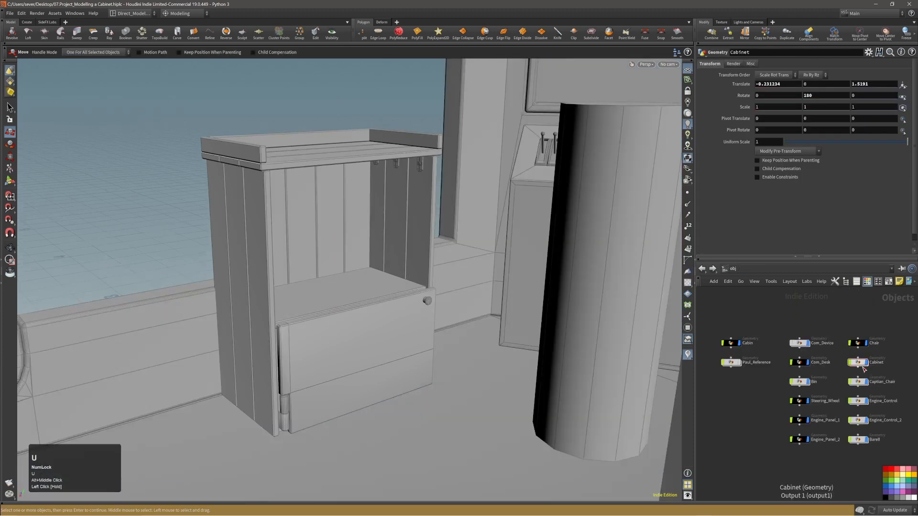
{"action": "left_click", "coordinate": [858, 362]}
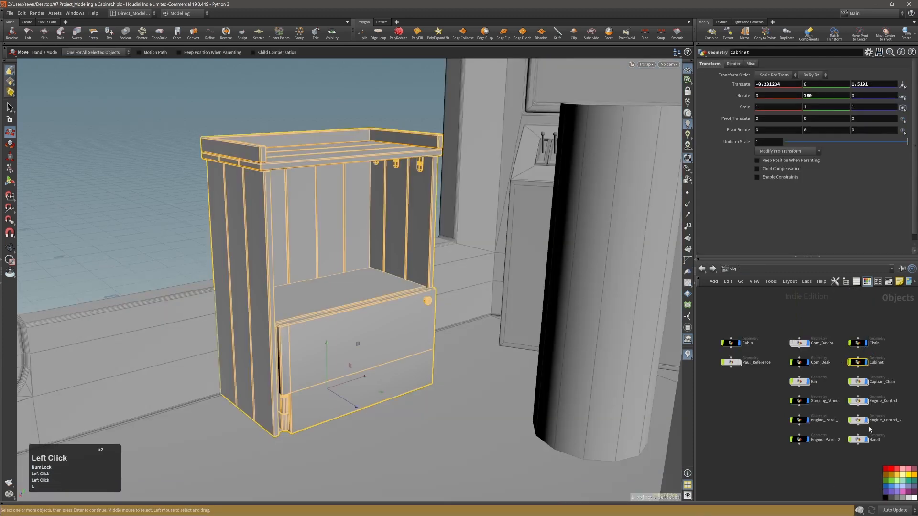
{"action": "double_click", "coordinate": [858, 362]}
{"action": "middle_click_drag", "start_coordinate": [854, 368], "coordinate": [818, 388], "text": "alt"}
{"action": "right_click_drag", "start_coordinate": [818, 388], "coordinate": [805, 385], "text": "alt"}
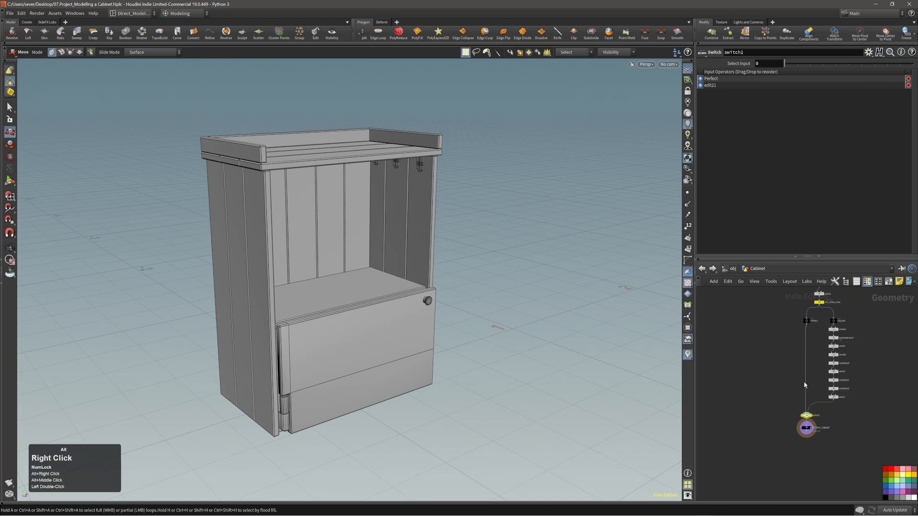
{"action": "middle_click_drag", "start_coordinate": [797, 368], "coordinate": [796, 381], "text": "alt"}
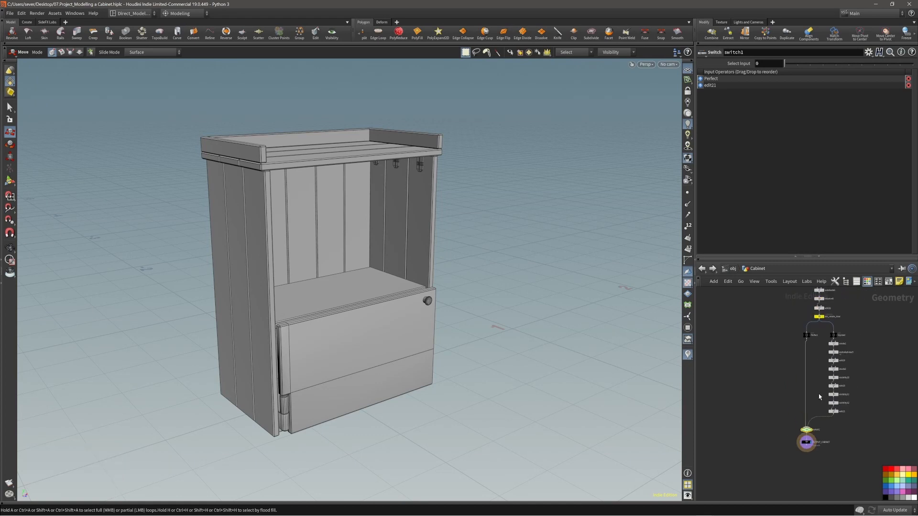
Step: Open the parameter interface editor for the Cabinet object and move its window clear of the node network
{"action": "key", "text": "u"}
{"action": "left_click", "coordinate": [859, 365]}
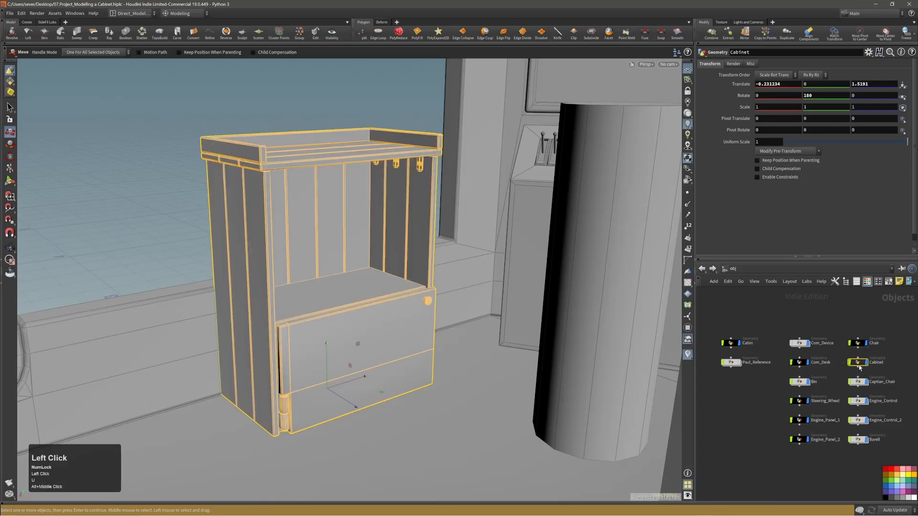
{"action": "left_click", "coordinate": [869, 52]}
{"action": "left_click", "coordinate": [833, 64]}
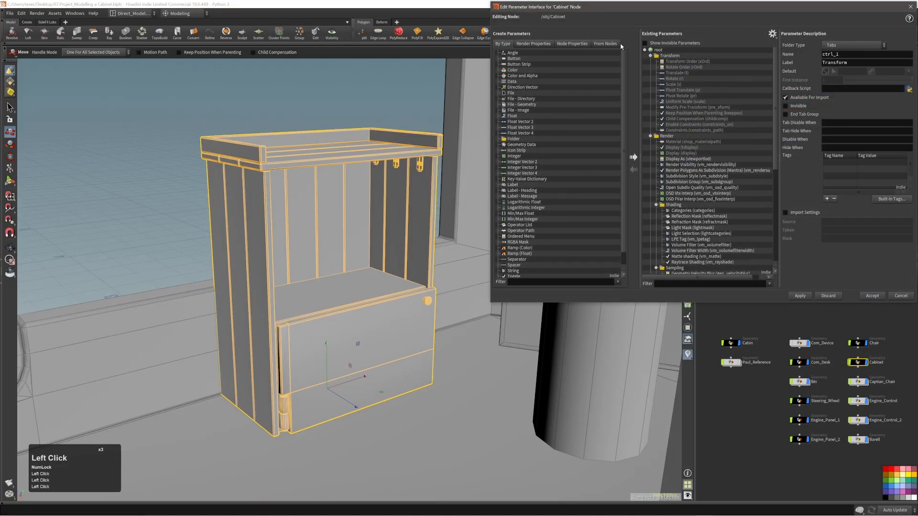
{"action": "left_click_drag", "start_coordinate": [670, 13], "coordinate": [383, 141]}
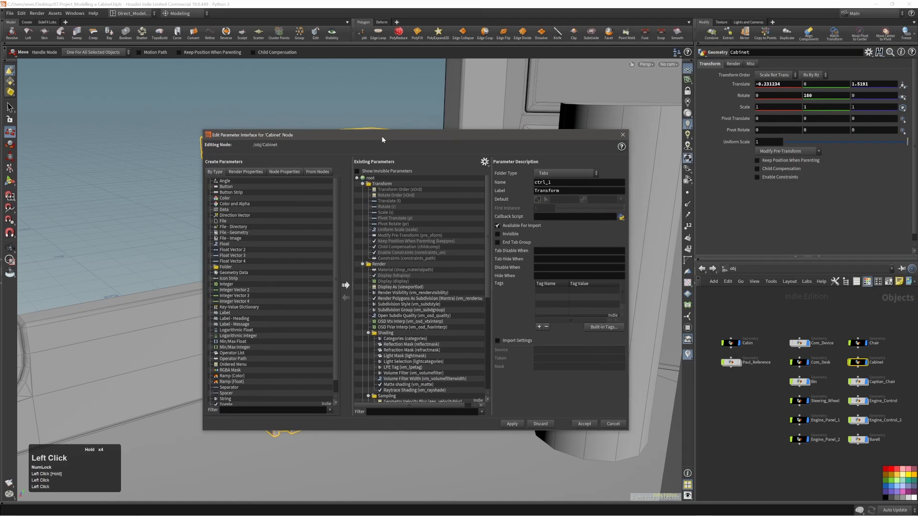
Step: Collapse the chain of edit nodes below the Stylized null into a subnetwork and place it just under that null
{"action": "double_click", "coordinate": [864, 364]}
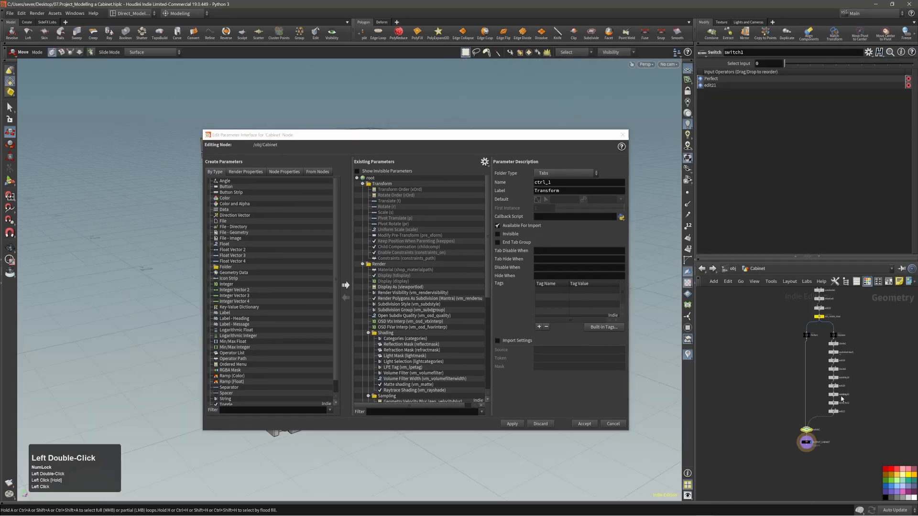
{"action": "scroll", "coordinate": [847, 390], "scroll_direction": "up", "scroll_amount": 2}
{"action": "scroll", "coordinate": [848, 394], "scroll_direction": "down", "scroll_amount": 2}
{"action": "scroll", "coordinate": [841, 434], "scroll_direction": "up", "scroll_amount": 1}
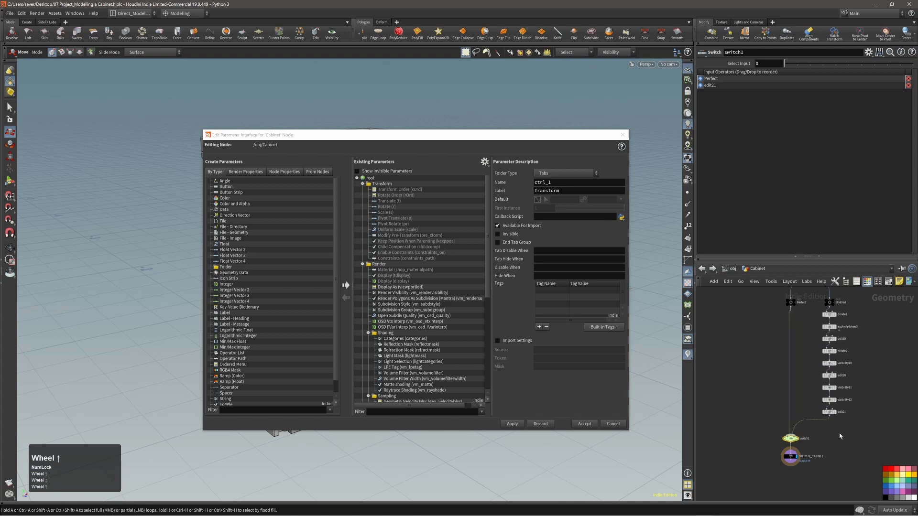
{"action": "middle_click_drag", "start_coordinate": [854, 415], "coordinate": [865, 422], "text": "alt"}
{"action": "left_click_drag", "start_coordinate": [881, 315], "coordinate": [846, 468]}
{"action": "key", "text": "shift+c"}
{"action": "left_click_drag", "start_coordinate": [842, 419], "coordinate": [844, 327]}
Step: Rename the new subnetwork as Stylized_Edit
{"action": "scroll", "coordinate": [859, 319], "scroll_direction": "up", "scroll_amount": 2}
{"action": "double_click", "coordinate": [851, 334]}
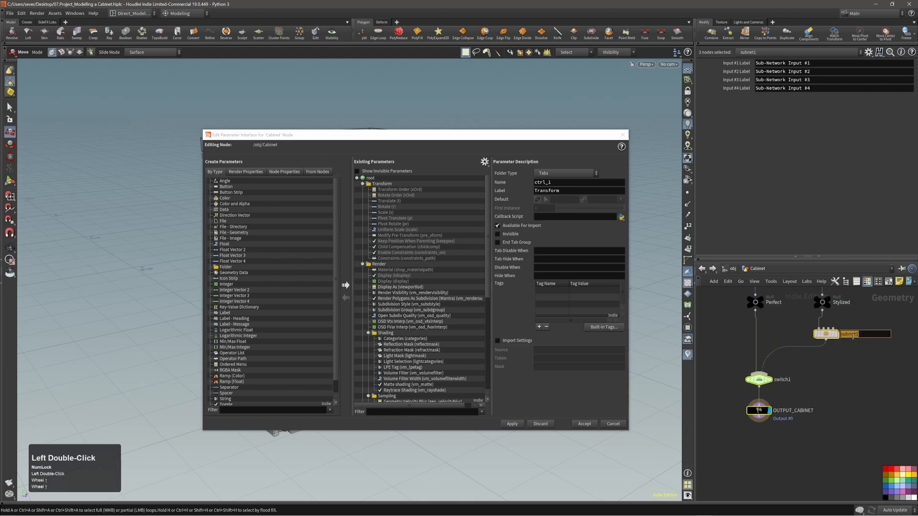
{"action": "type", "text": "Styl"}
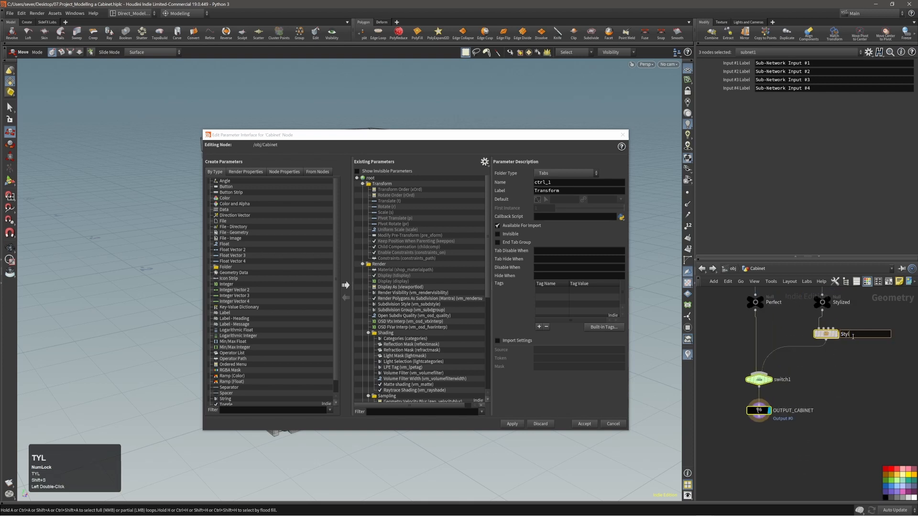
{"action": "type", "text": "ized_Edit"}
{"action": "key", "text": "Return"}
Step: Align the Stylized_Edit subnetwork under Stylized and center switch1 and OUTPUT_CABINET below the two branches
{"action": "mouse_move", "coordinate": [762, 381]}
{"action": "left_mouse_down"}
{"action": "mouse_move", "coordinate": [784, 381]}
{"action": "mouse_move", "coordinate": [772, 377]}
{"action": "left_mouse_up"}
{"action": "left_click_drag", "start_coordinate": [828, 384], "coordinate": [727, 448]}
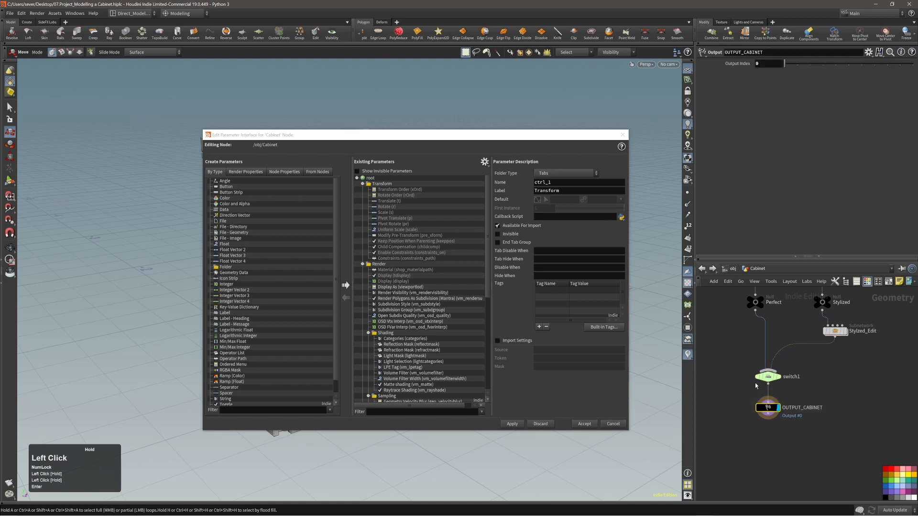
{"action": "left_click", "coordinate": [761, 380], "text": "shift"}
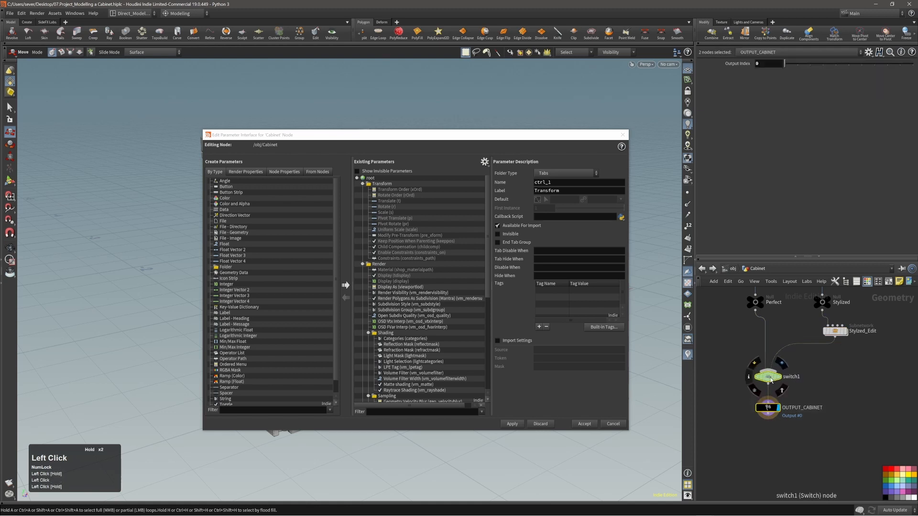
{"action": "left_click_drag", "start_coordinate": [771, 381], "coordinate": [793, 377]}
{"action": "left_click_drag", "start_coordinate": [834, 331], "coordinate": [821, 328]}
{"action": "double_click", "coordinate": [807, 366]}
{"action": "middle_click_drag", "start_coordinate": [808, 367], "coordinate": [806, 412], "text": "alt"}
{"action": "right_click_drag", "start_coordinate": [806, 412], "coordinate": [808, 404], "text": "alt"}
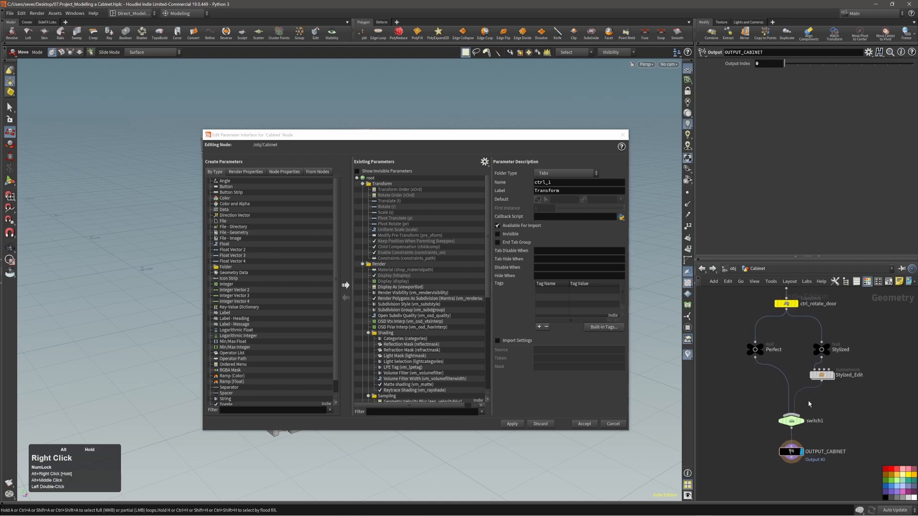
{"action": "left_click_drag", "start_coordinate": [815, 404], "coordinate": [777, 473]}
{"action": "left_click_drag", "start_coordinate": [793, 424], "coordinate": [789, 423]}
{"action": "left_click", "coordinate": [841, 422]}
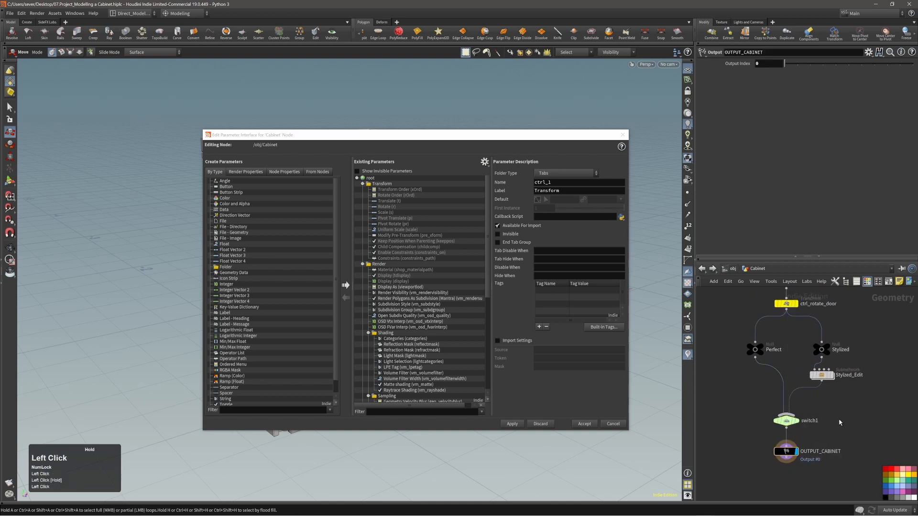
{"action": "mouse_move", "coordinate": [827, 411]}
{"action": "middle_mouse_down", "text": "alt"}
{"action": "mouse_move", "coordinate": [844, 409]}
{"action": "mouse_move", "coordinate": [835, 409]}
{"action": "middle_mouse_up", "text": "alt"}
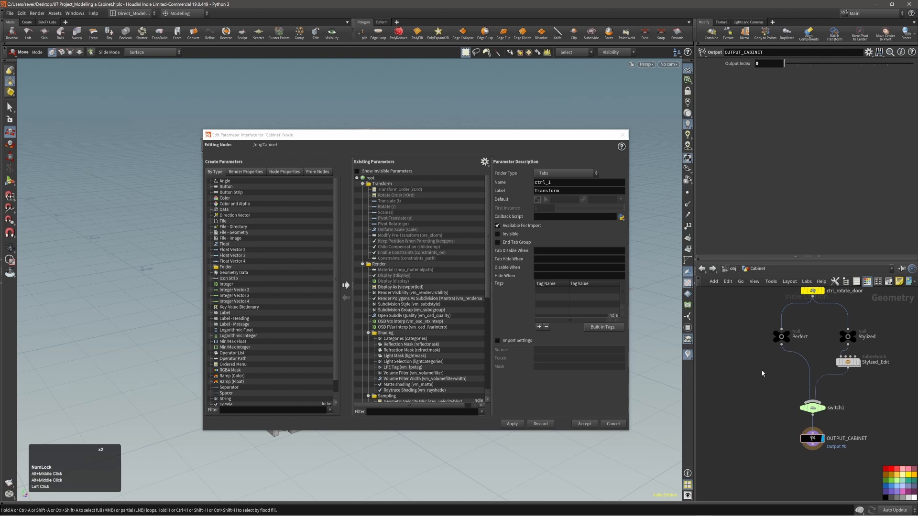
Step: Add a folder to the Cabinet's existing parameters and move it above the Transform folder
{"action": "left_click", "coordinate": [813, 407]}
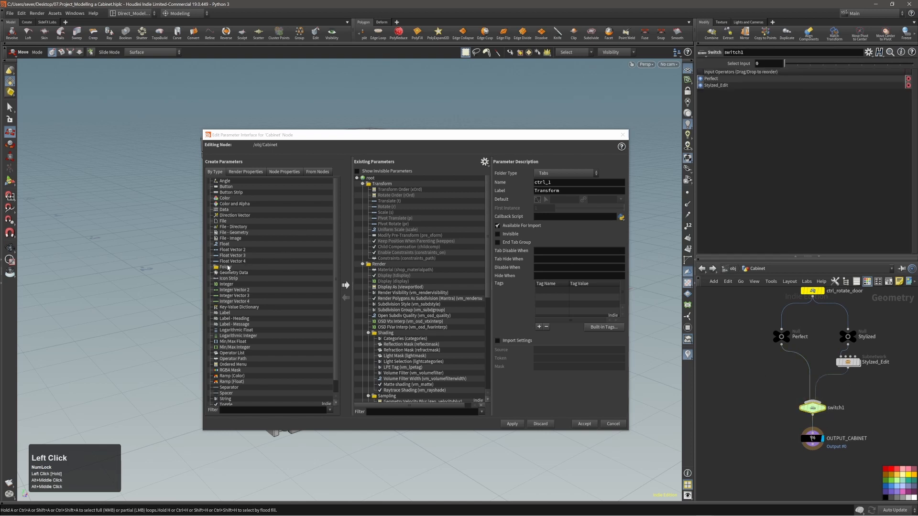
{"action": "left_click_drag", "start_coordinate": [228, 268], "coordinate": [374, 182]}
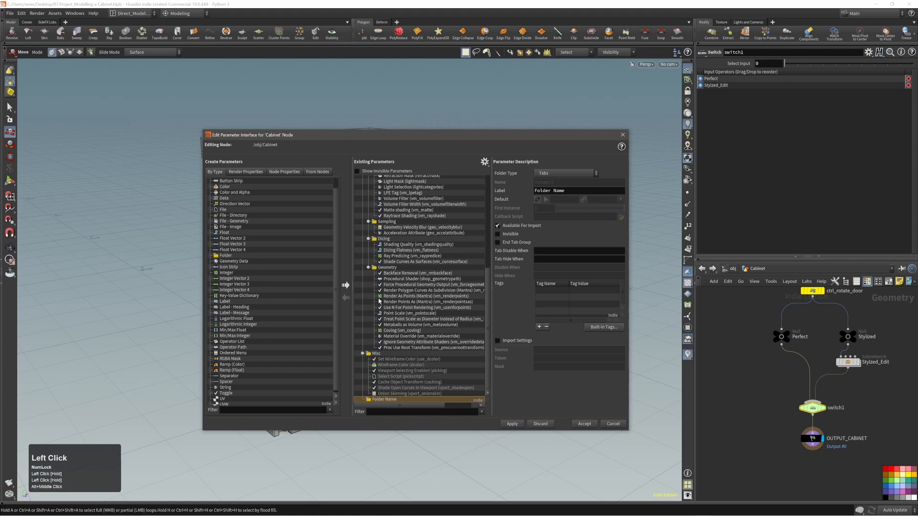
{"action": "left_click", "coordinate": [362, 354]}
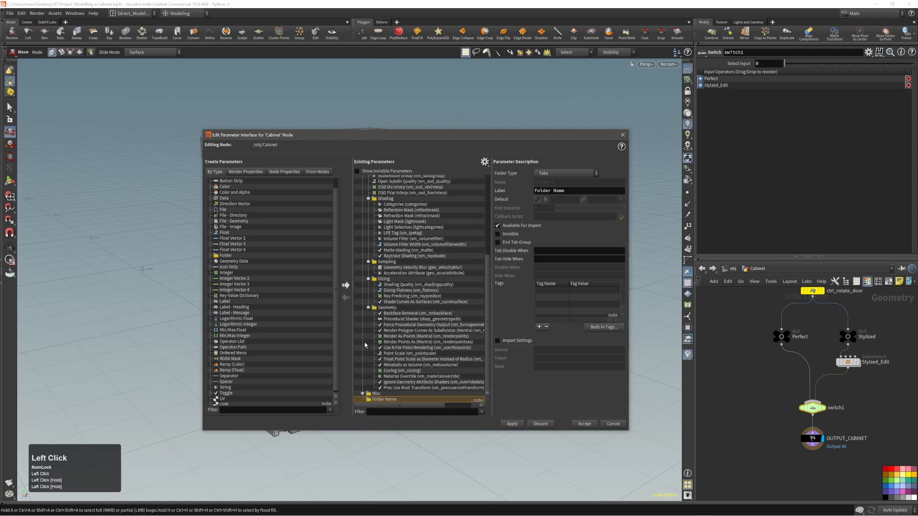
{"action": "left_click", "coordinate": [369, 306]}
{"action": "left_click", "coordinate": [368, 280]}
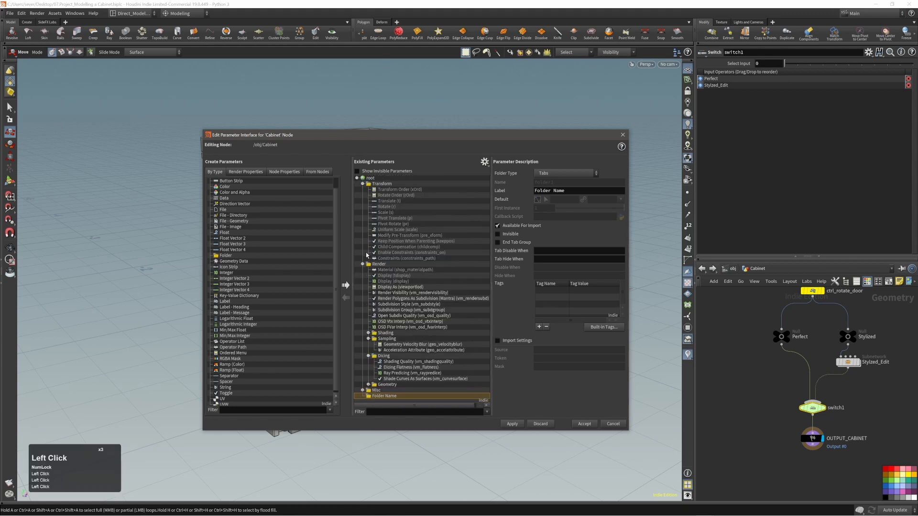
{"action": "left_click", "coordinate": [363, 264]}
{"action": "left_click", "coordinate": [363, 184]}
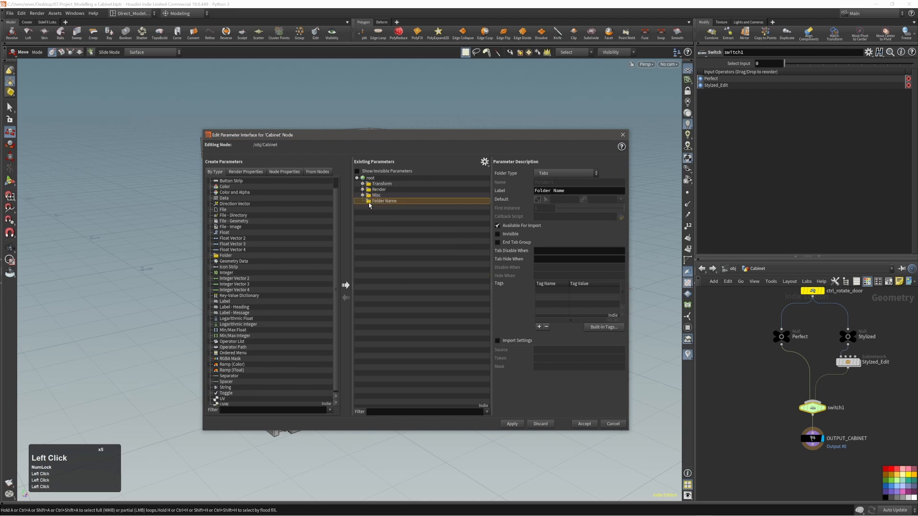
{"action": "left_click_drag", "start_coordinate": [370, 203], "coordinate": [374, 183]}
Step: Label the new folder Controls and set its name to ctrl, keeping the Tabs folder type
{"action": "double_click", "coordinate": [540, 191]}
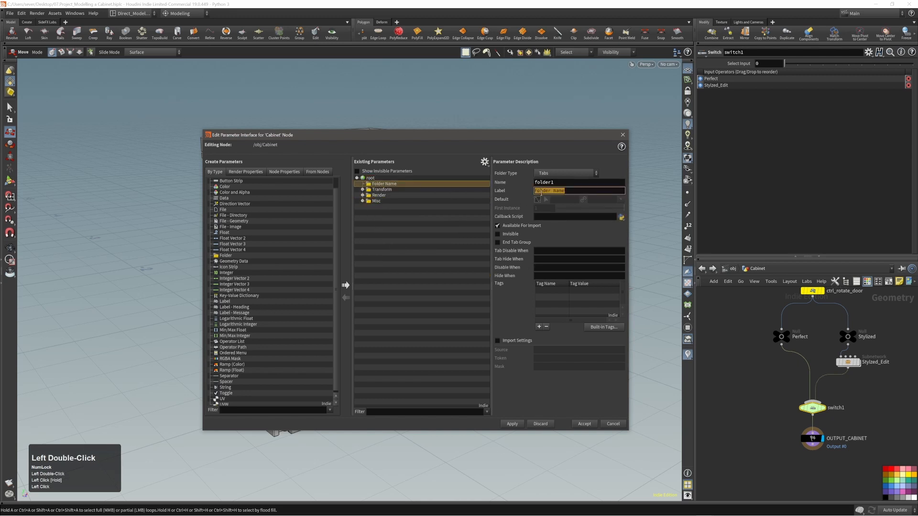
{"action": "type", "text": "Controls"}
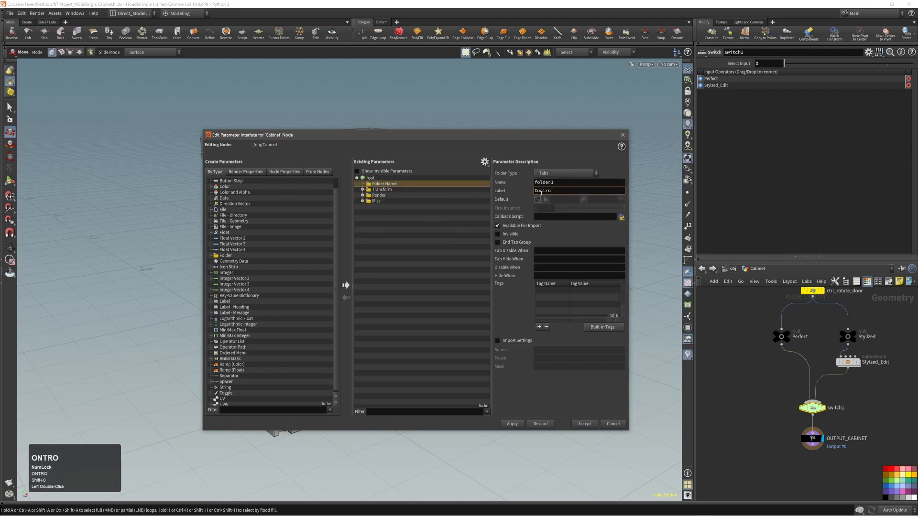
{"action": "key", "text": "Return"}
{"action": "left_click", "coordinate": [542, 176]}
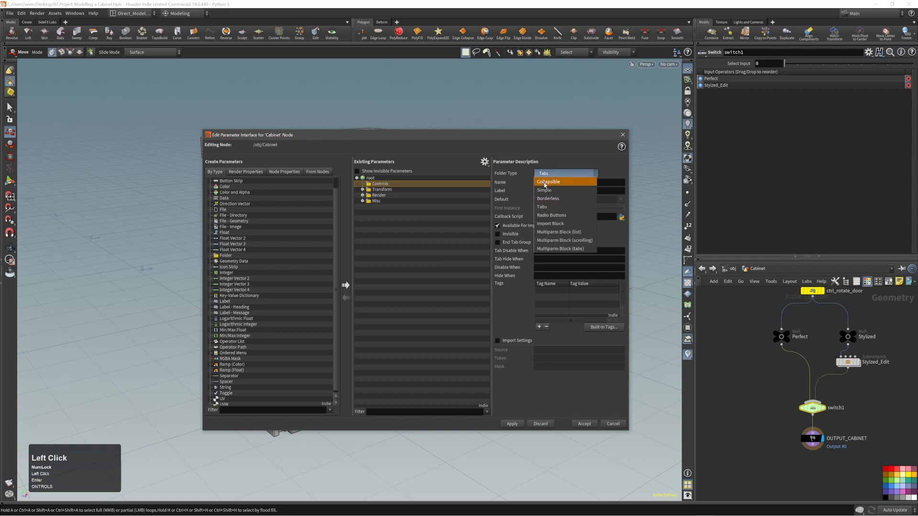
{"action": "left_click", "coordinate": [544, 178]}
{"action": "double_click", "coordinate": [544, 182]}
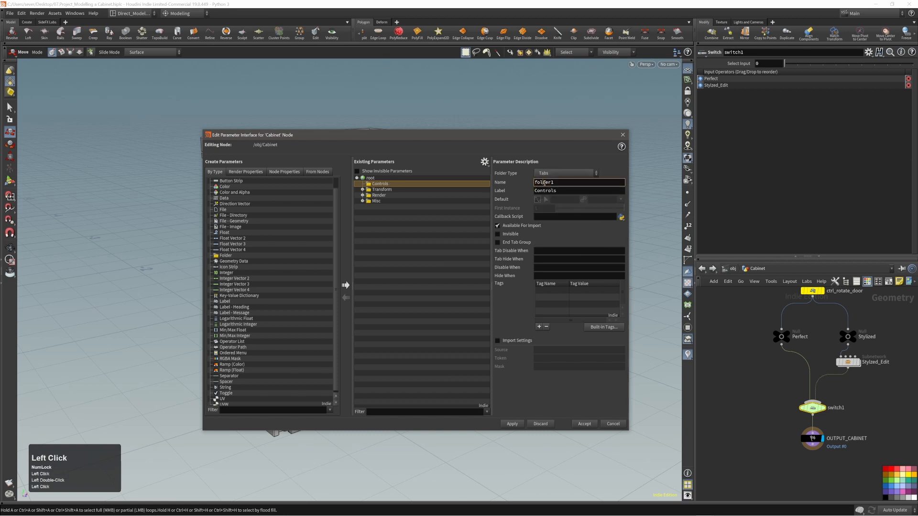
{"action": "double_click", "coordinate": [544, 182]}
{"action": "type", "text": "ctrl"}
{"action": "key", "text": "Return"}
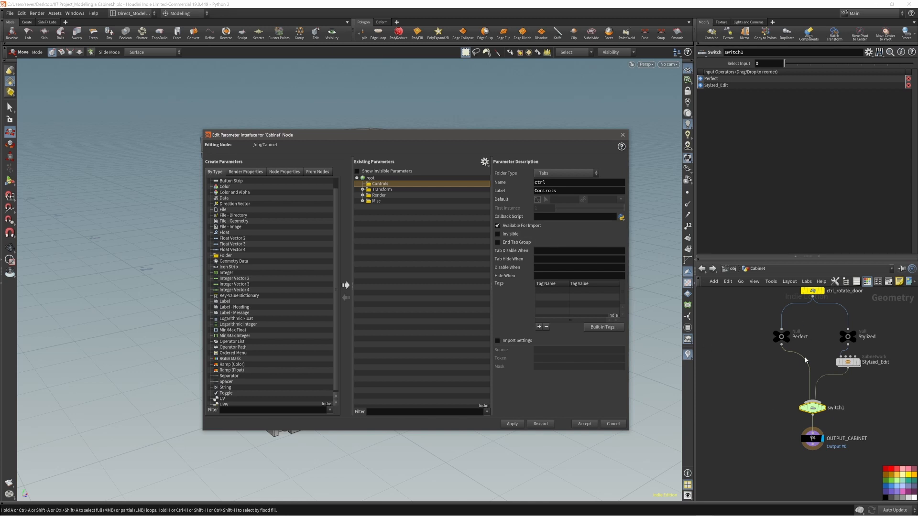
Step: Add switch1's Select Input parameter to the Controls folder and label it Switch
{"action": "left_click", "coordinate": [839, 419]}
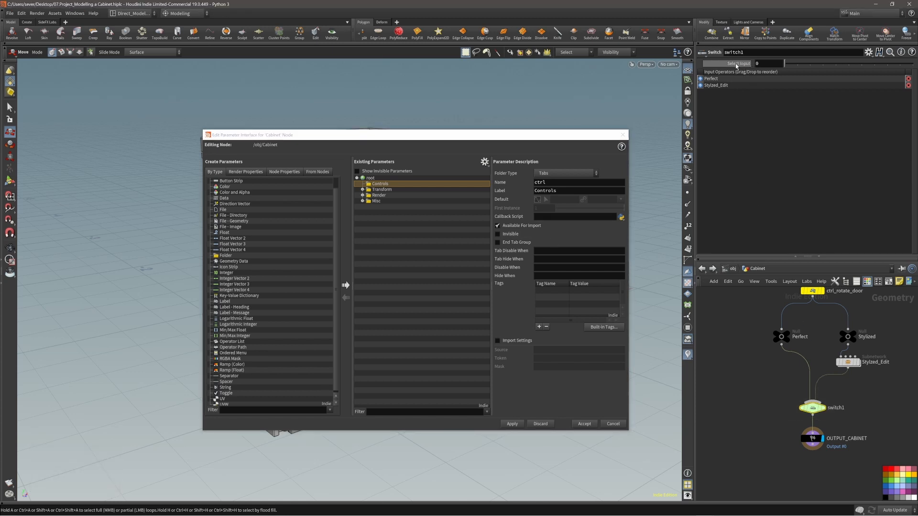
{"action": "left_click_drag", "start_coordinate": [737, 65], "coordinate": [382, 188]}
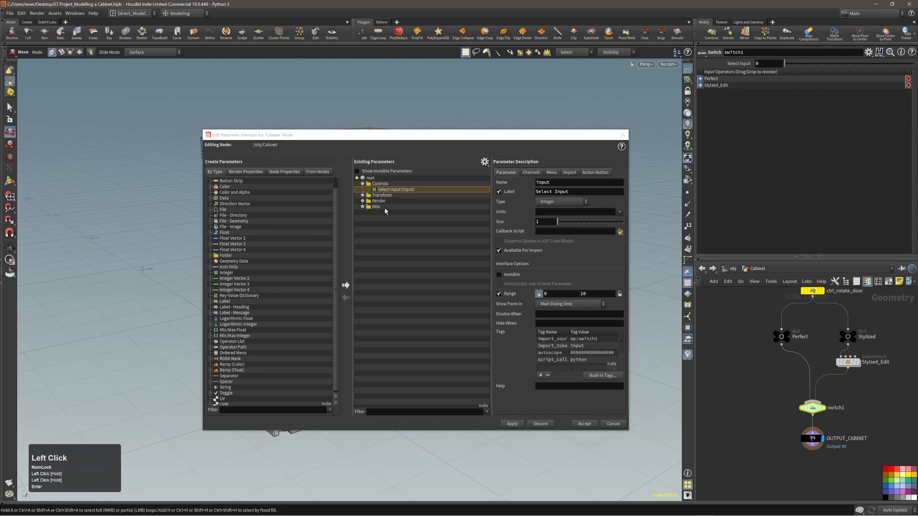
{"action": "double_click", "coordinate": [538, 192]}
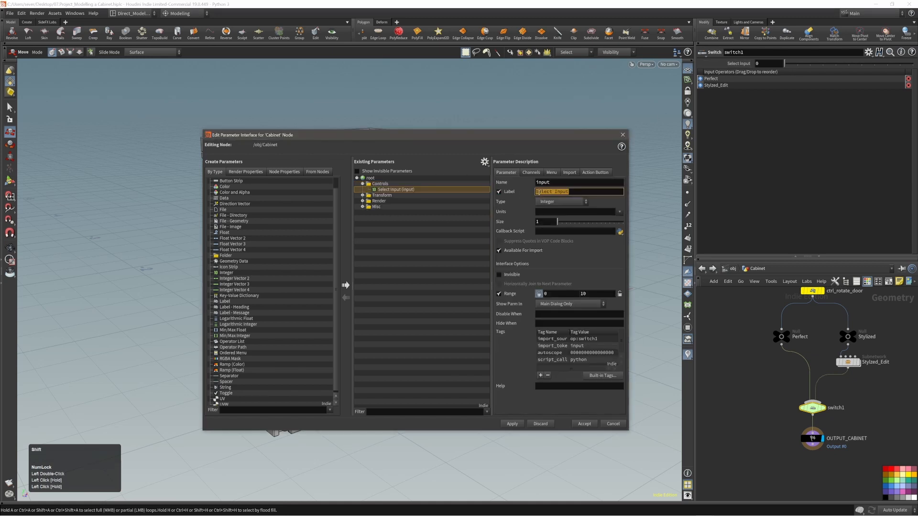
{"action": "type", "text": "Swit"}
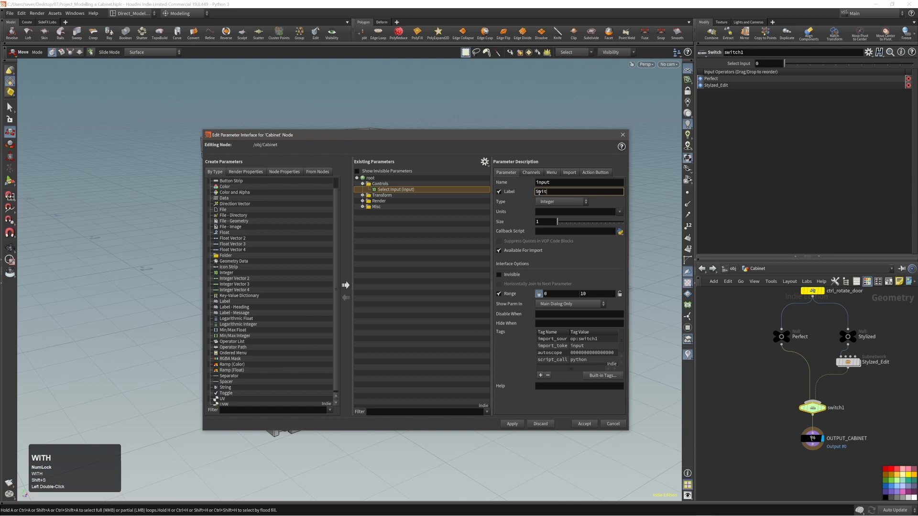
{"action": "type", "text": "chh"}
{"action": "key", "text": "Return"}
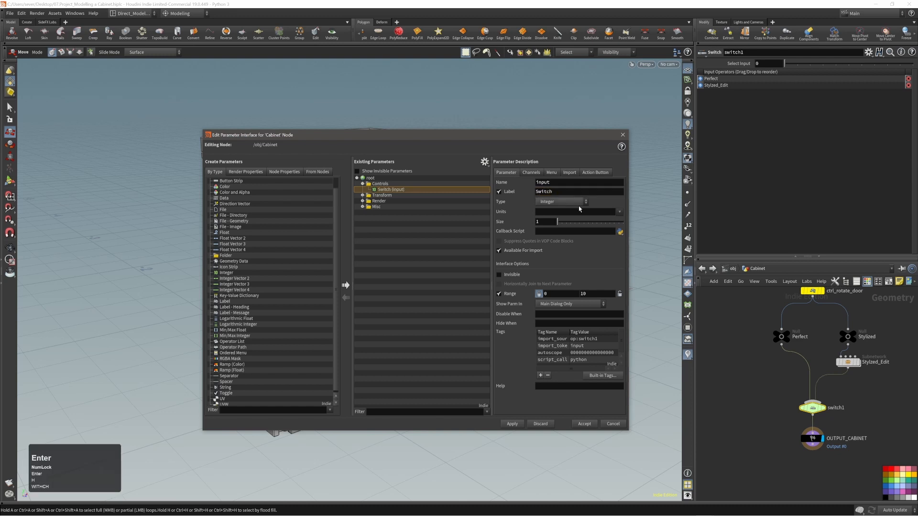
Step: Enable a menu for the Switch parameter and add an item with token 0 and label Perfect
{"action": "left_click", "coordinate": [551, 173]}
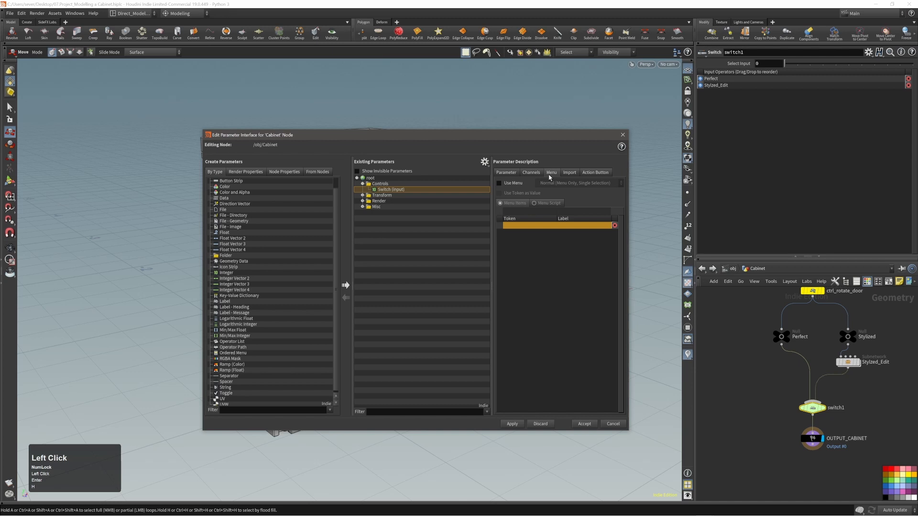
{"action": "left_click", "coordinate": [500, 183]}
{"action": "left_click", "coordinate": [520, 212]}
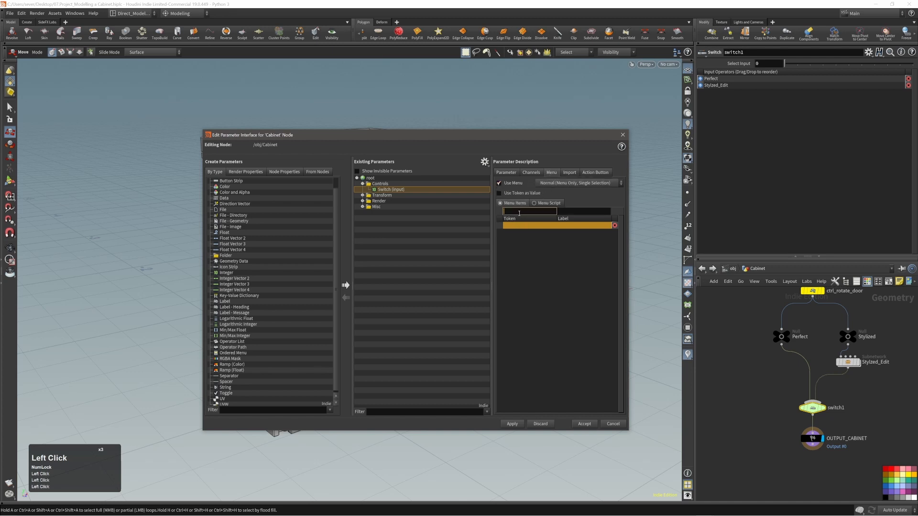
{"action": "type", "text": "0"}
{"action": "key", "text": "Tab"}
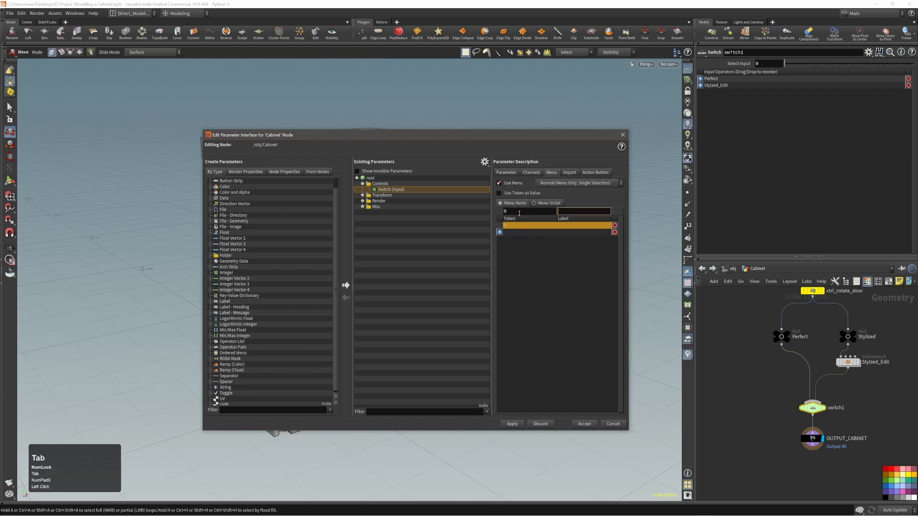
{"action": "key", "text": "shift"}
{"action": "type", "text": "Perfect"}
{"action": "key", "text": "Return"}
Step: Add a second item to the Switch parameter's menu with token 1 and label Stylized
{"action": "left_click", "coordinate": [520, 212]}
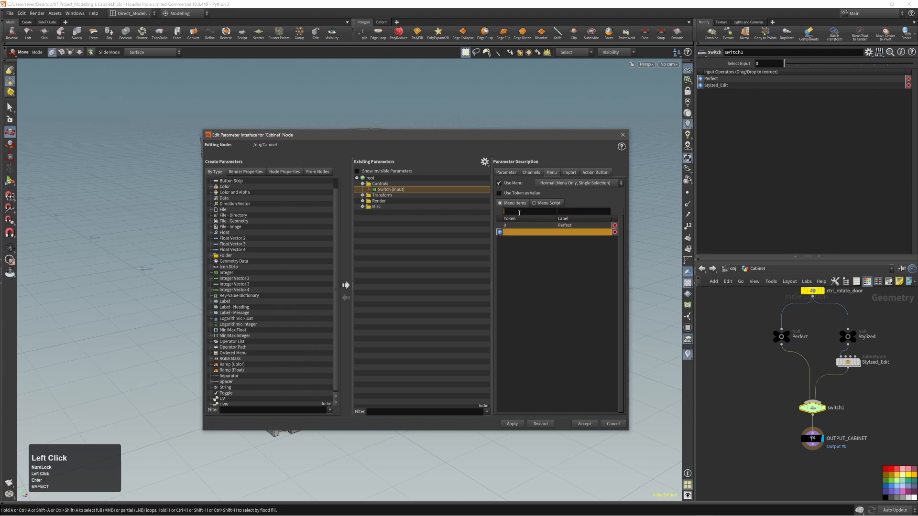
{"action": "type", "text": "1"}
{"action": "key", "text": "Tab"}
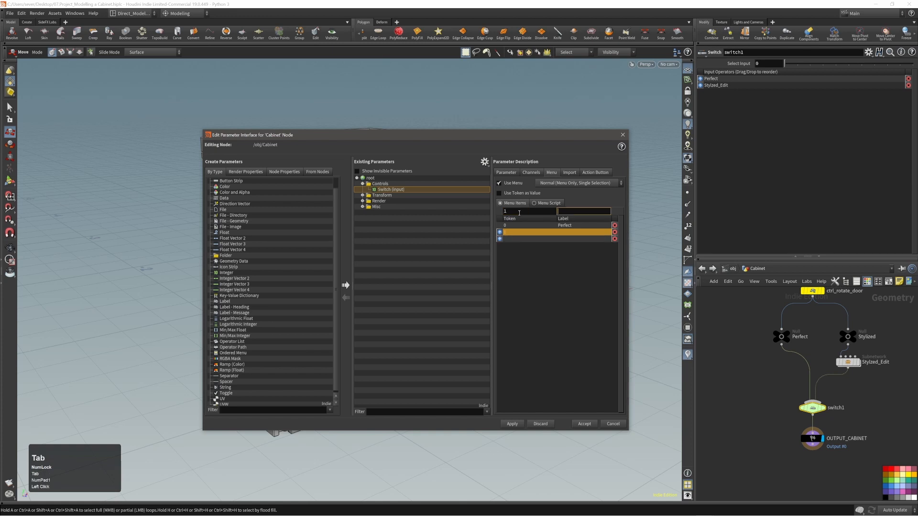
{"action": "type", "text": "St"}
{"action": "type", "text": "yles"}
{"action": "type", "text": "d"}
{"action": "key", "text": "BackSpace"}
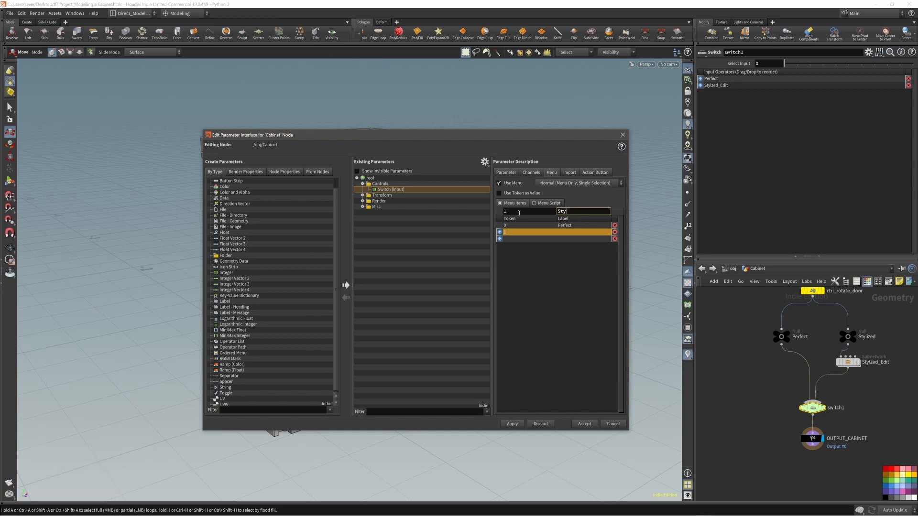
{"action": "type", "text": "lized"}
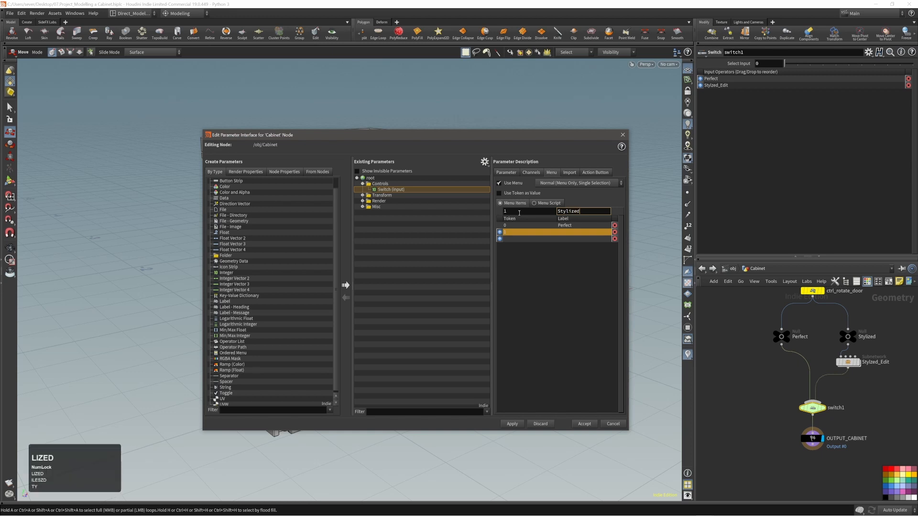
{"action": "key", "text": "Return"}
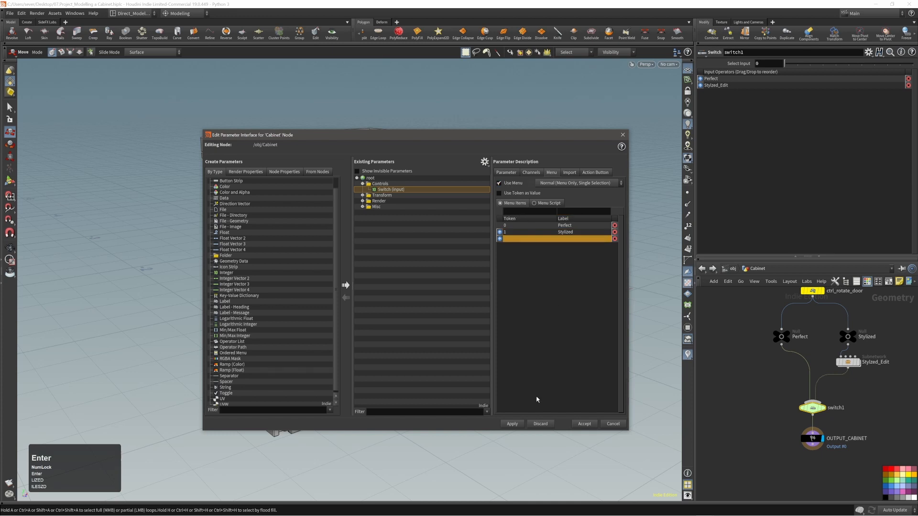
{"action": "left_click", "coordinate": [524, 225]}
{"action": "left_click", "coordinate": [506, 173]}
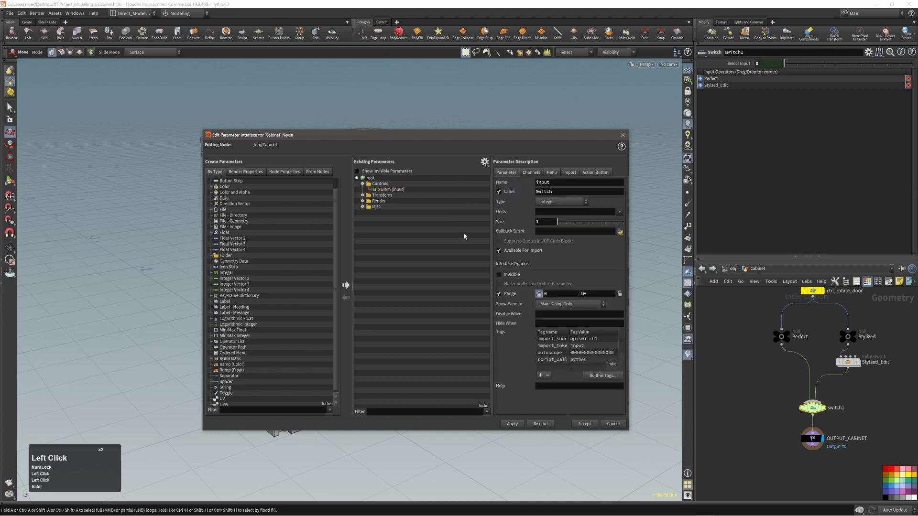
Step: Add ctrl_thickness's Distance parameter to the Controls folder below Switch and label it Thickness
{"action": "left_click", "coordinate": [776, 427]}
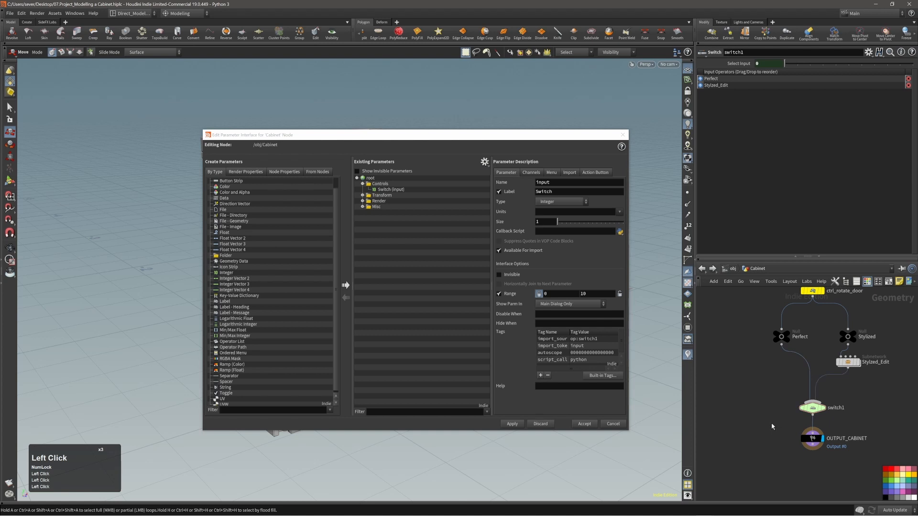
{"action": "left_click", "coordinate": [505, 424]}
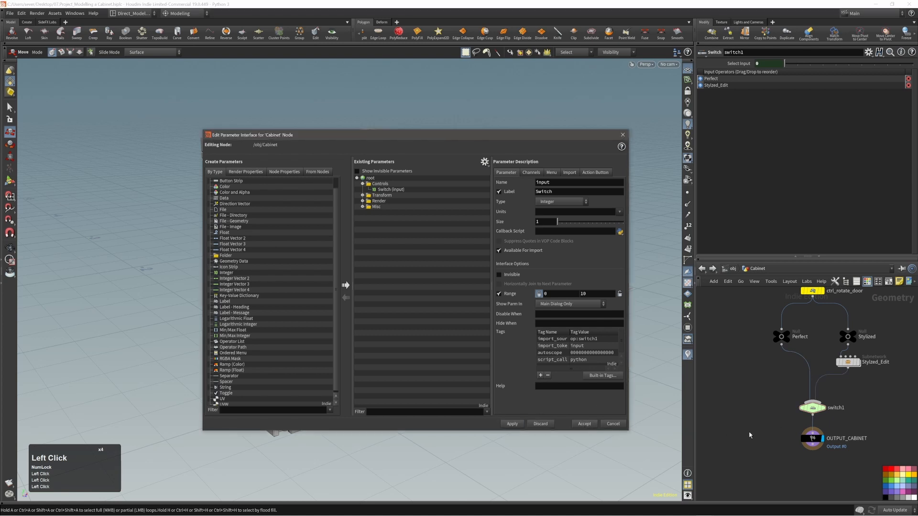
{"action": "left_click", "coordinate": [760, 473]}
{"action": "key", "text": "shift+t"}
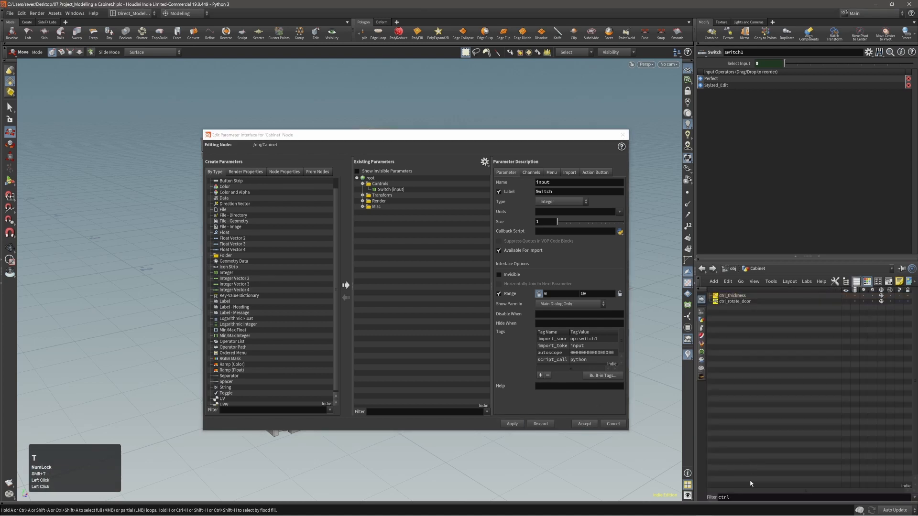
{"action": "left_click", "coordinate": [732, 296]}
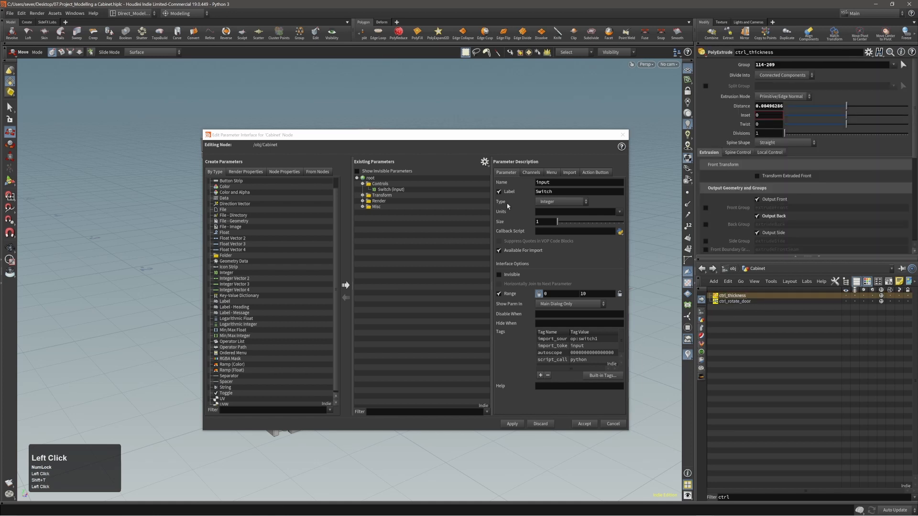
{"action": "left_click_drag", "start_coordinate": [755, 106], "coordinate": [379, 190]}
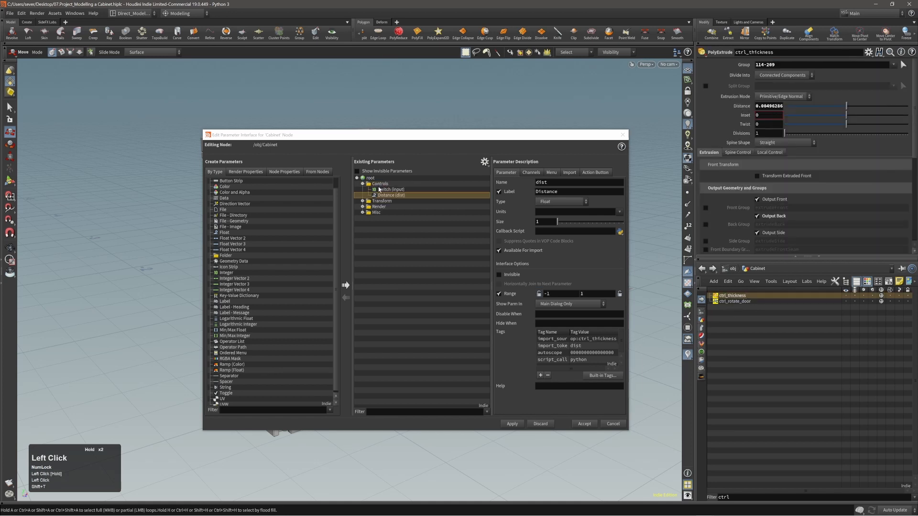
{"action": "double_click", "coordinate": [540, 192]}
{"action": "type", "text": "Thickness"}
{"action": "key", "text": "Return"}
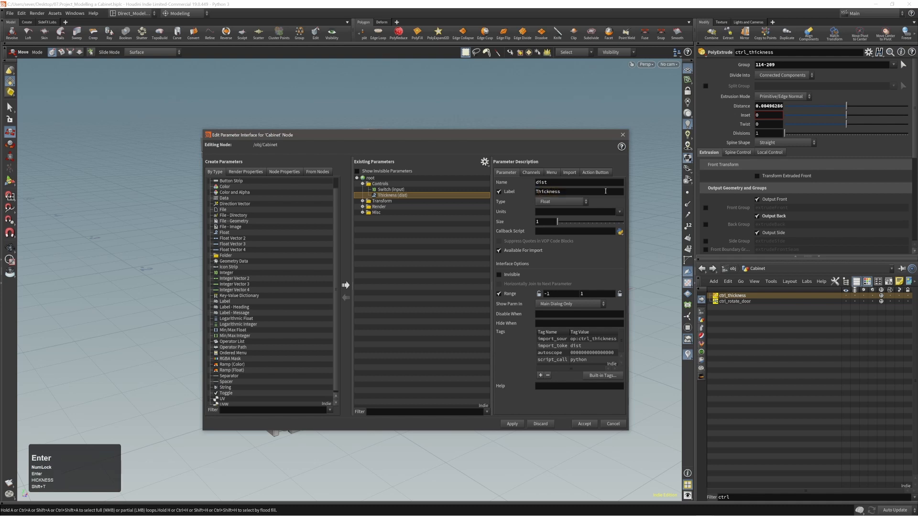
Step: Add the Rotate Y parameter of ctrl_rotate_door to the Controls folder below Thickness
{"action": "left_click", "coordinate": [735, 302]}
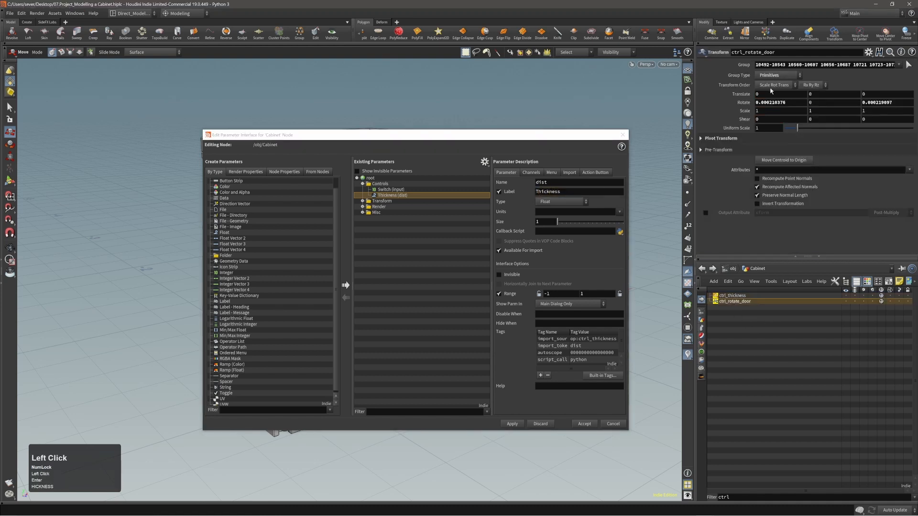
{"action": "left_click_drag", "start_coordinate": [528, 140], "coordinate": [784, 271]}
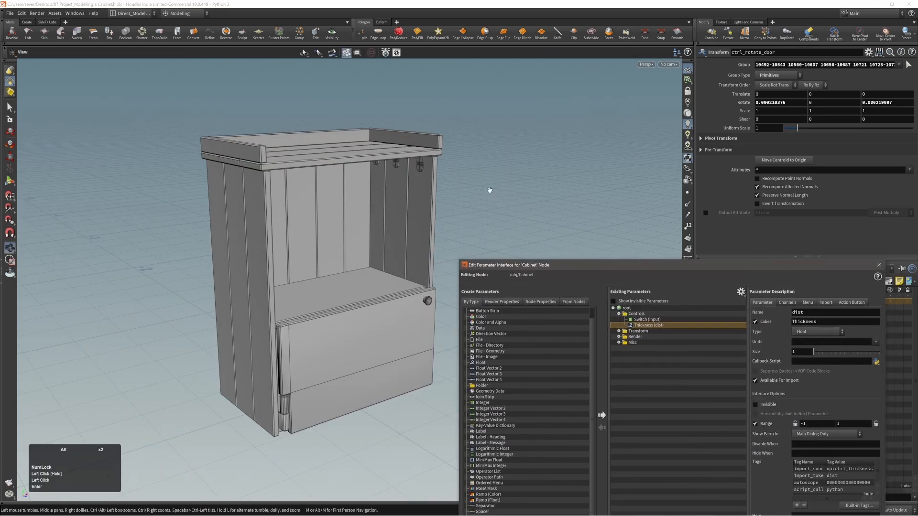
{"action": "middle_click_drag", "start_coordinate": [486, 191], "coordinate": [417, 161], "text": "alt"}
{"action": "left_click_drag", "start_coordinate": [417, 161], "coordinate": [420, 168], "text": "alt"}
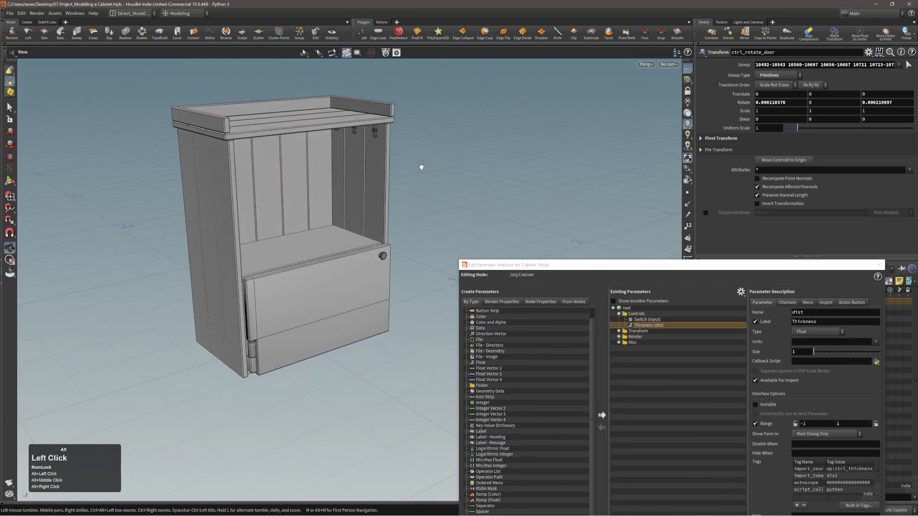
{"action": "double_click", "coordinate": [819, 102]}
{"action": "left_click_drag", "start_coordinate": [810, 102], "coordinate": [649, 326]}
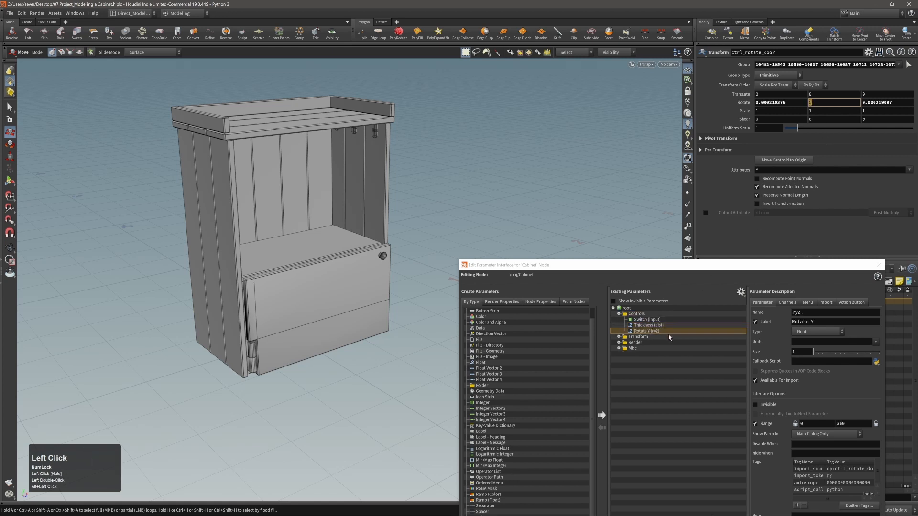
Step: Label the added rotation parameter Rotate Doors and accept the Cabinet's parameter interface changes
{"action": "left_click_drag", "start_coordinate": [795, 265], "coordinate": [666, 202]}
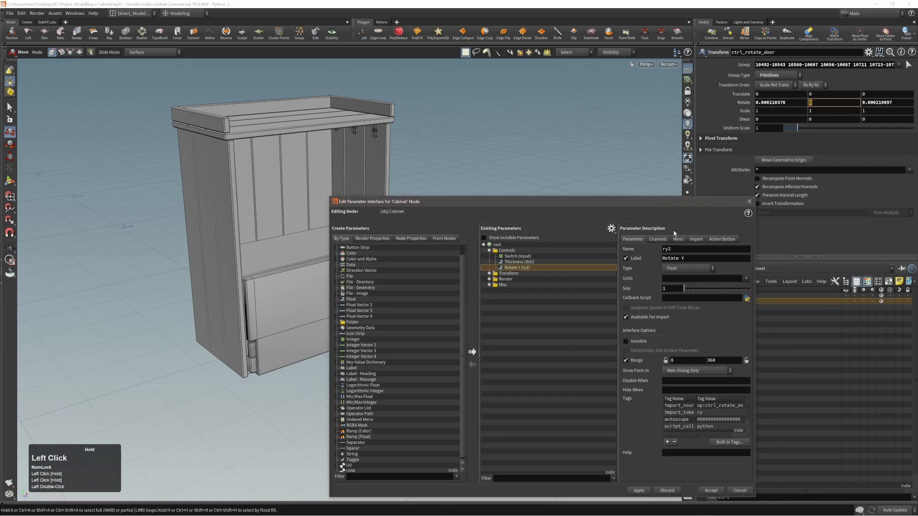
{"action": "double_click", "coordinate": [672, 258]}
{"action": "left_click", "coordinate": [683, 259]}
{"action": "left_click", "coordinate": [690, 261]}
{"action": "type", "text": "Doors"}
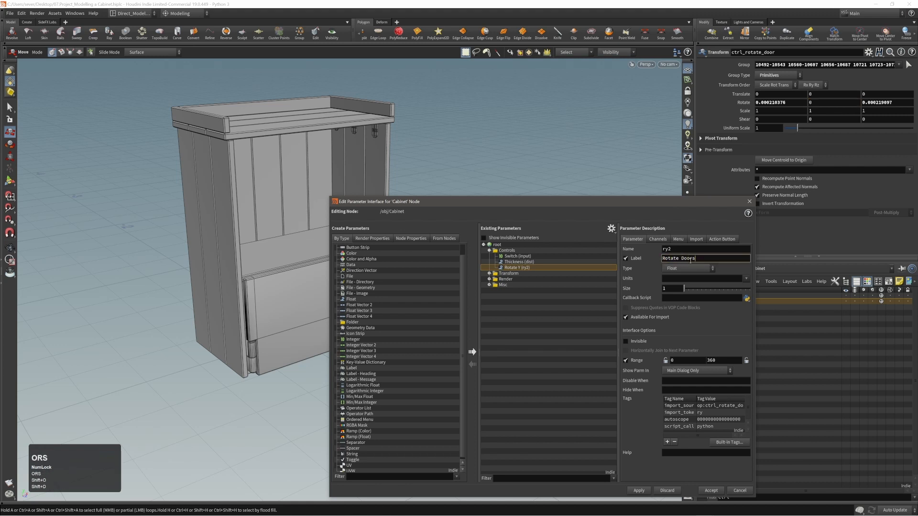
{"action": "key", "text": "Return"}
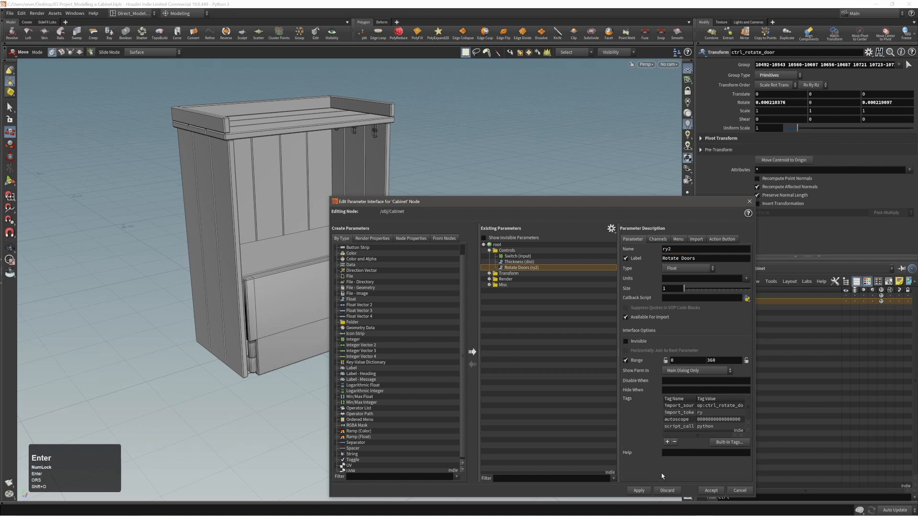
{"action": "left_click", "coordinate": [639, 491]}
{"action": "left_click", "coordinate": [711, 490]}
Step: Try changing the Y rotation of ctrl_rotate_door and undo the change
{"action": "middle_click_drag", "start_coordinate": [432, 260], "coordinate": [463, 277], "text": "alt"}
{"action": "middle_click_drag", "start_coordinate": [816, 102], "coordinate": [883, 119]}
{"action": "key", "text": "ctrl+z"}
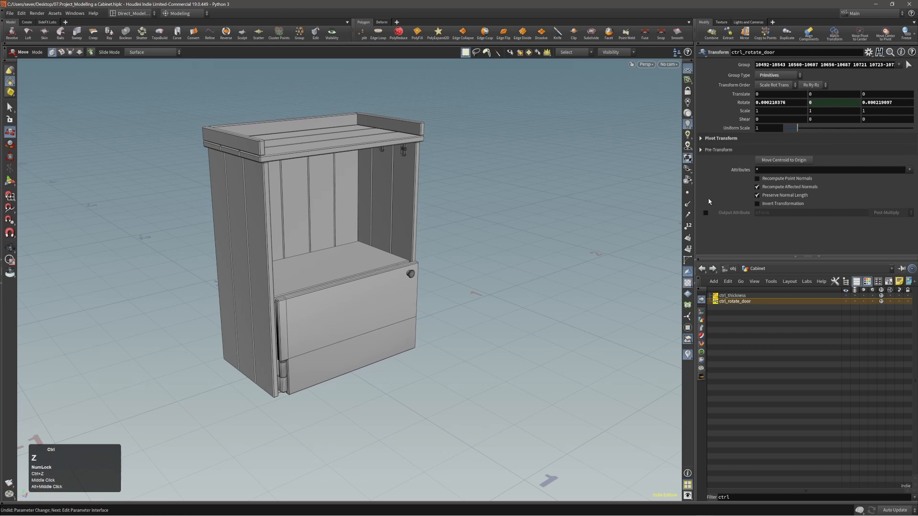
Step: Restore the node graph view, go up to the object level and save the scene
{"action": "key", "text": "shift+t"}
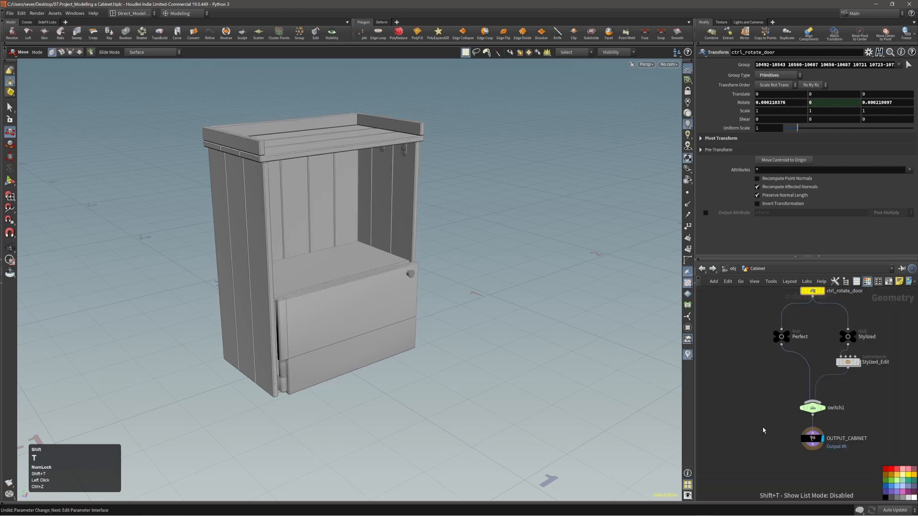
{"action": "left_click", "coordinate": [829, 433]}
{"action": "key", "text": "u"}
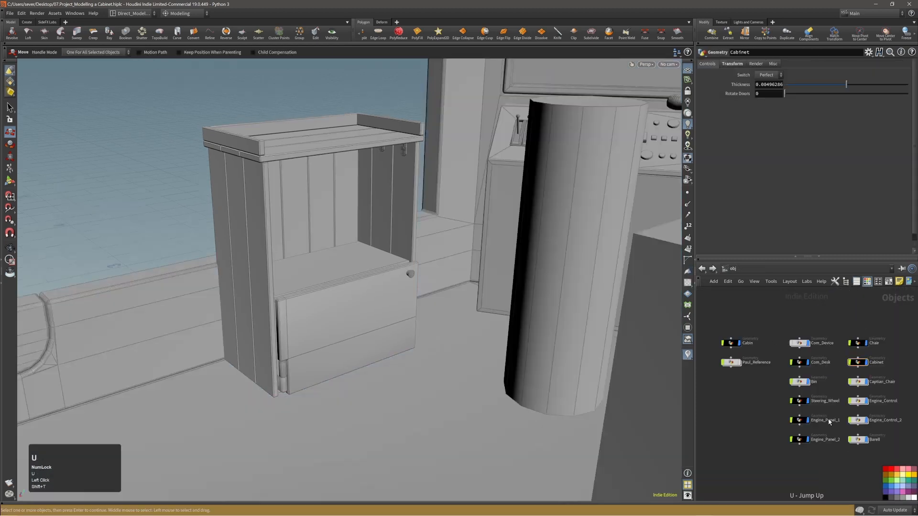
{"action": "key", "text": "ctrl+s"}
Step: Try out the Cabinet's Switch menu between its two versions, ending on Stylized
{"action": "left_click", "coordinate": [858, 362]}
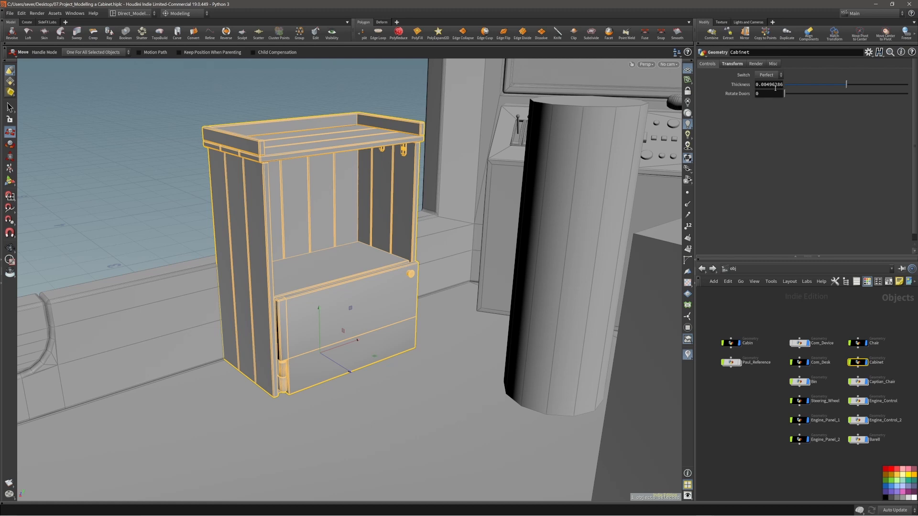
{"action": "left_click", "coordinate": [768, 75]}
{"action": "left_click", "coordinate": [769, 86]}
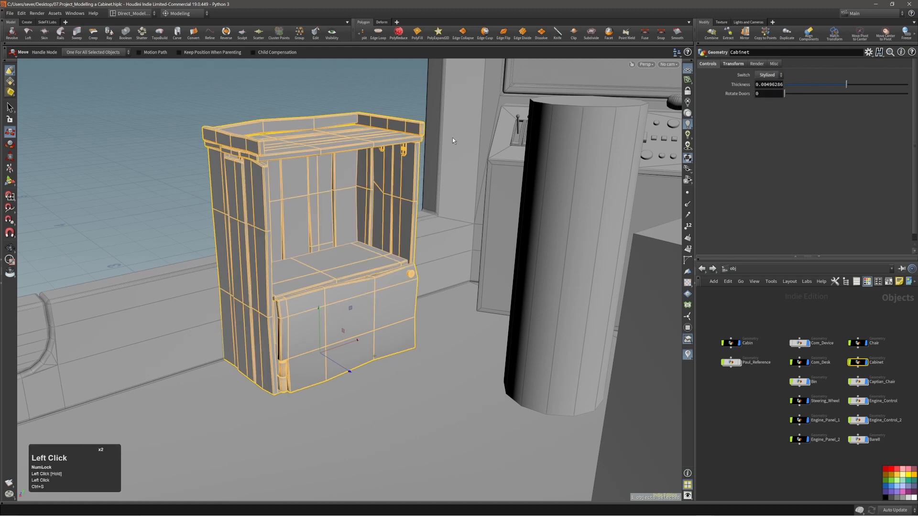
{"action": "left_click", "coordinate": [428, 119]}
{"action": "left_click_drag", "start_coordinate": [767, 77], "coordinate": [766, 85]}
{"action": "left_click_drag", "start_coordinate": [767, 76], "coordinate": [766, 91]}
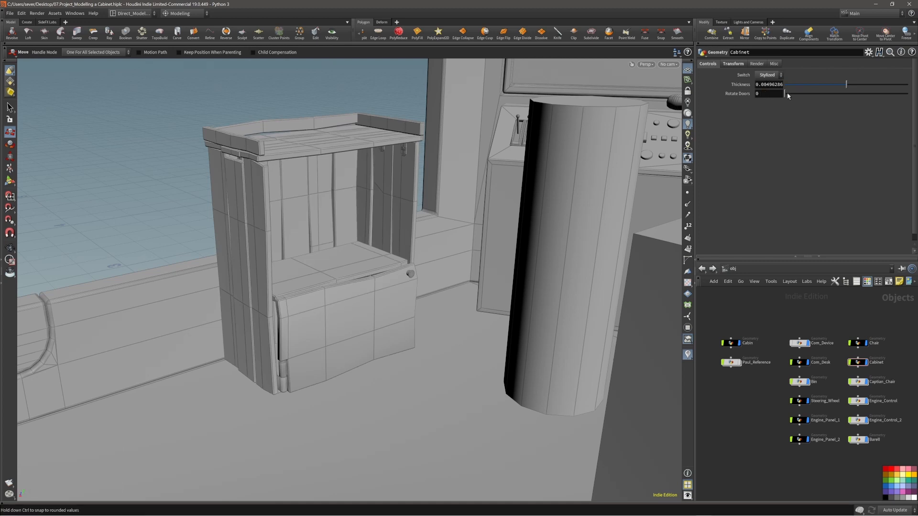
Step: Test the Cabinet's Rotate Doors control on the Stylized version with a value of 9.3, and try the Thickness control
{"action": "middle_click_drag", "start_coordinate": [771, 93], "coordinate": [814, 102]}
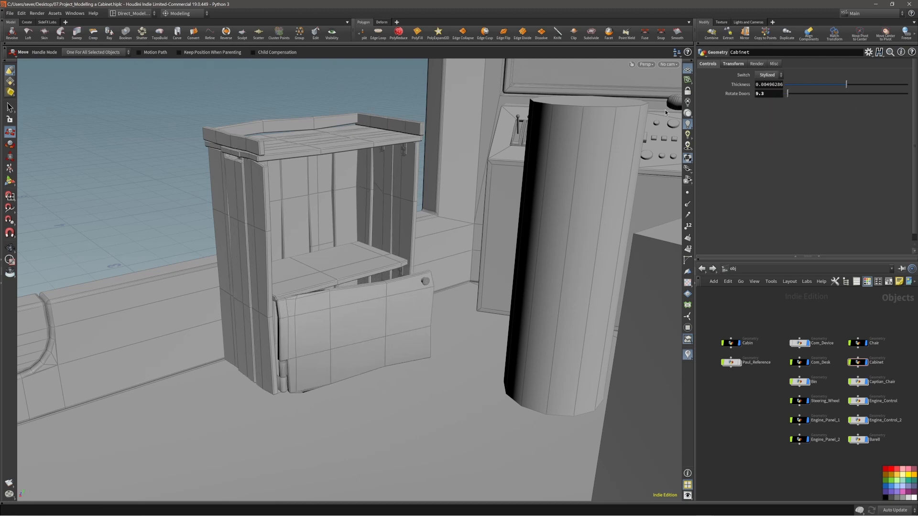
{"action": "right_click_drag", "start_coordinate": [333, 262], "coordinate": [346, 267], "text": "alt"}
{"action": "left_click_drag", "start_coordinate": [346, 266], "coordinate": [340, 289], "text": "alt"}
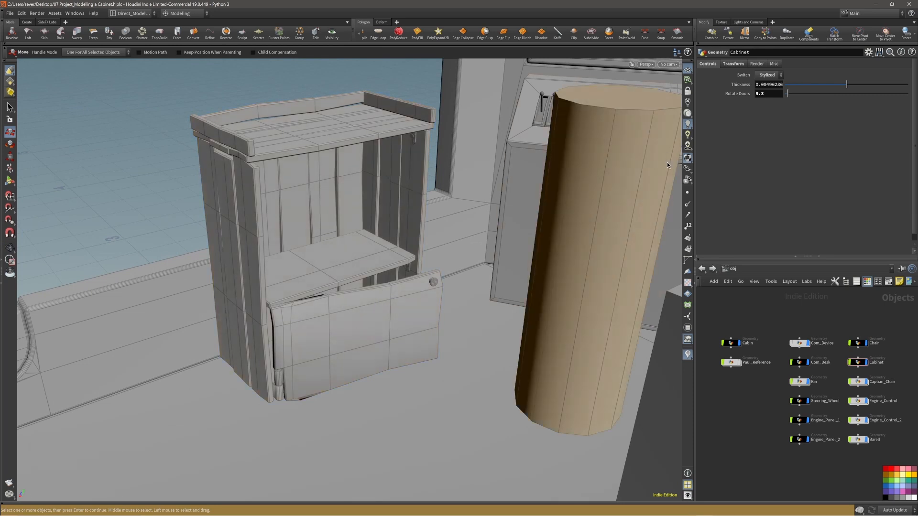
{"action": "middle_click_drag", "start_coordinate": [767, 85], "coordinate": [832, 93]}
Step: Set the Cabinet's Switch to Perfect and swing the door open to a Rotate Doors value of 24.5
{"action": "left_click", "coordinate": [772, 77]}
{"action": "left_click", "coordinate": [772, 86]}
{"action": "middle_click_drag", "start_coordinate": [738, 93], "coordinate": [764, 95]}
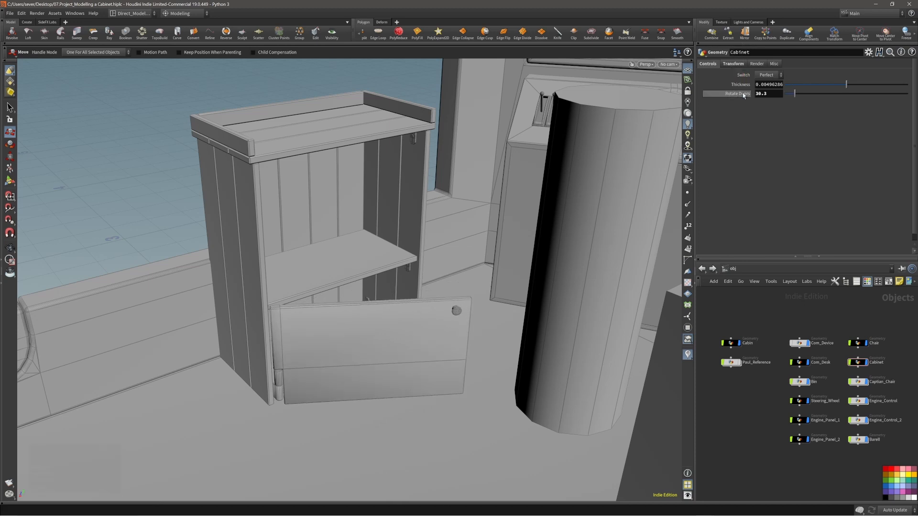
{"action": "left_click_drag", "start_coordinate": [795, 93], "coordinate": [794, 119]}
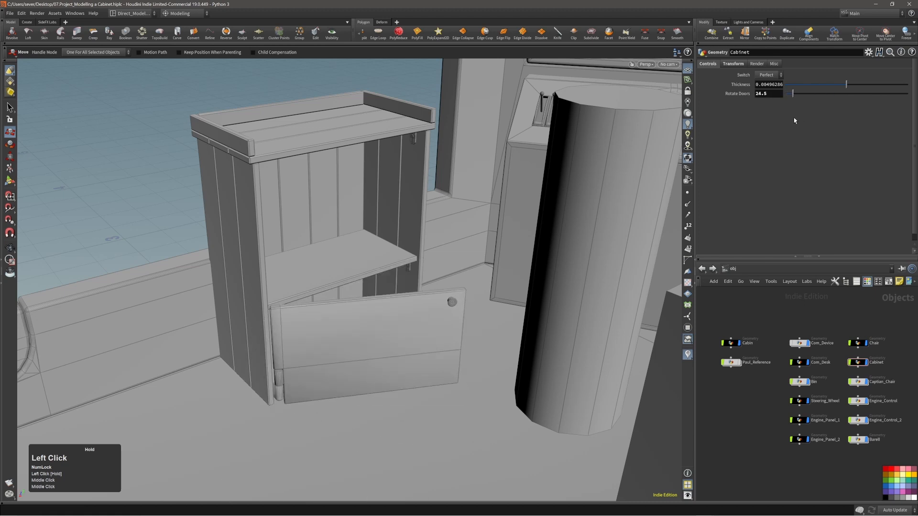
Step: Set the Cabinet's Switch to Stylized and inspect the version with its door open
{"action": "left_click", "coordinate": [769, 74]}
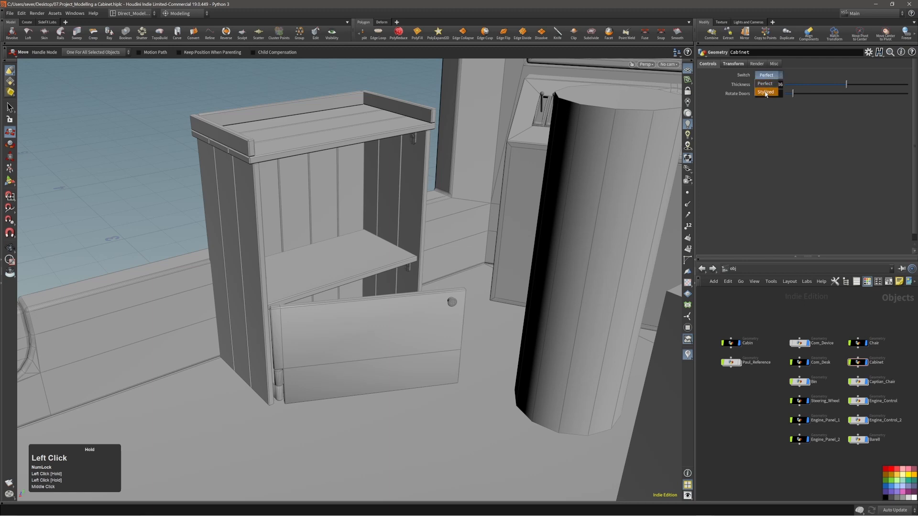
{"action": "left_click", "coordinate": [767, 85]}
{"action": "left_click_drag", "start_coordinate": [533, 232], "coordinate": [381, 295], "text": "alt"}
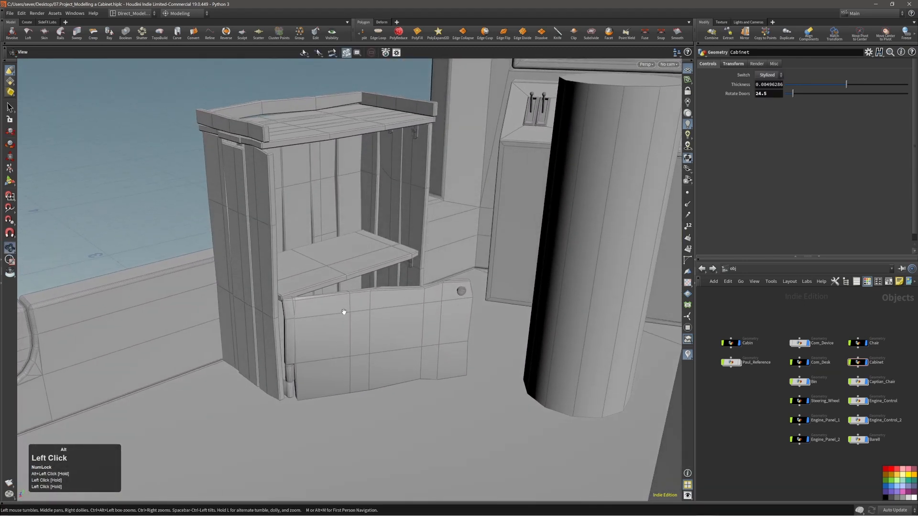
{"action": "right_click_drag", "start_coordinate": [343, 312], "coordinate": [384, 311], "text": "alt"}
{"action": "left_click_drag", "start_coordinate": [383, 312], "coordinate": [424, 320], "text": "alt"}
{"action": "right_click_drag", "start_coordinate": [424, 320], "coordinate": [405, 309], "text": "alt"}
{"action": "middle_click_drag", "start_coordinate": [405, 310], "coordinate": [407, 341], "text": "alt"}
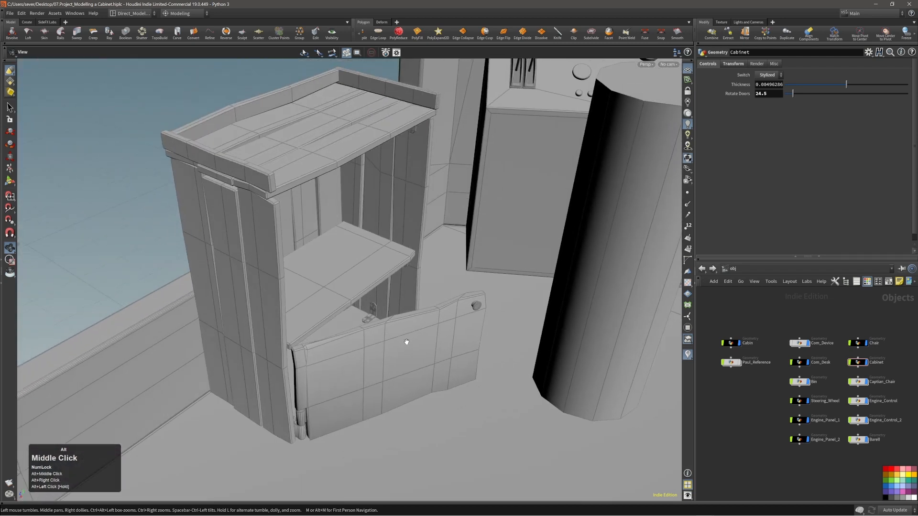
Step: Show the primitive numbers in the viewport to examine the Stylized cabinet's mesh around the shelf and door, and hide them again
{"action": "left_click_drag", "start_coordinate": [406, 341], "coordinate": [391, 324], "text": "alt"}
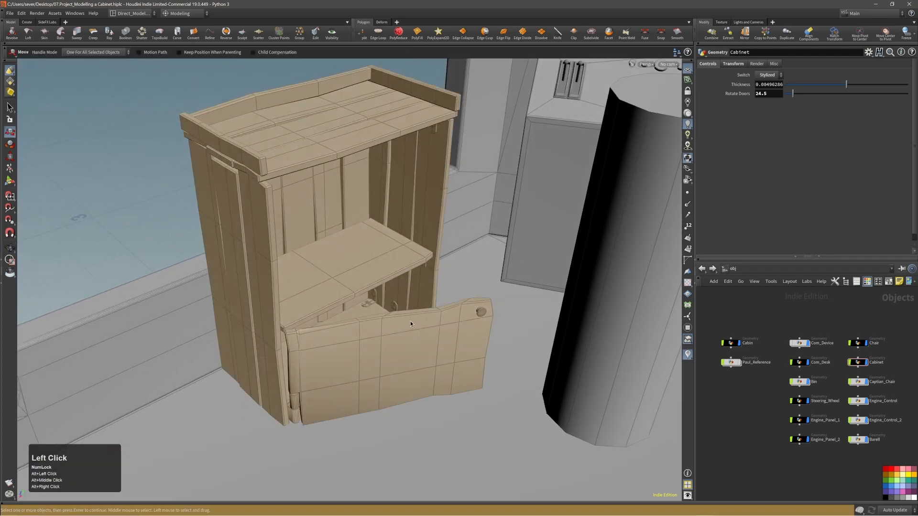
{"action": "left_click", "coordinate": [685, 253]}
{"action": "right_click_drag", "start_coordinate": [545, 294], "coordinate": [414, 323], "text": "alt"}
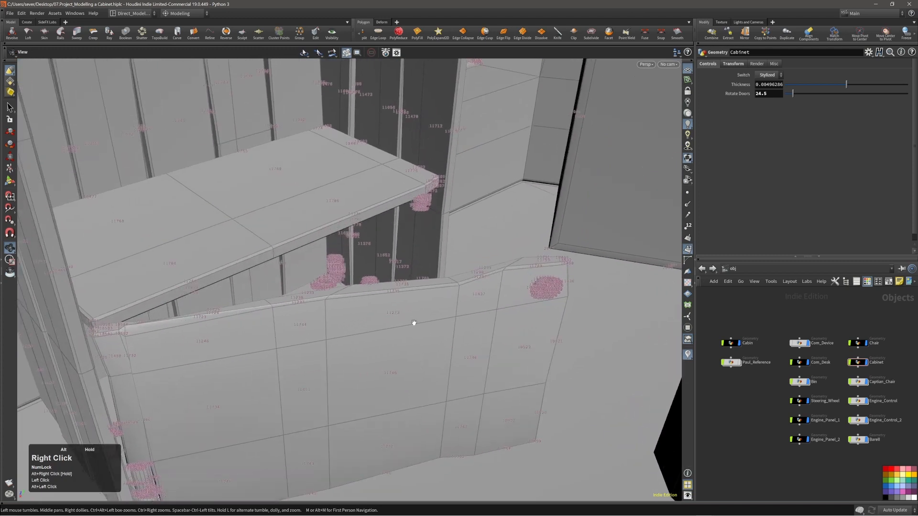
{"action": "left_click_drag", "start_coordinate": [414, 322], "coordinate": [408, 305], "text": "alt"}
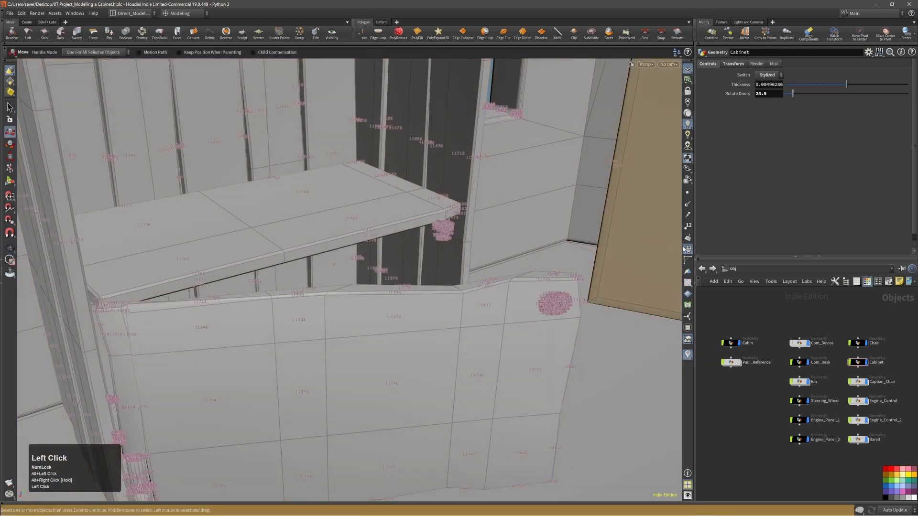
{"action": "left_click", "coordinate": [687, 249]}
{"action": "right_click_drag", "start_coordinate": [491, 305], "coordinate": [340, 341], "text": "alt"}
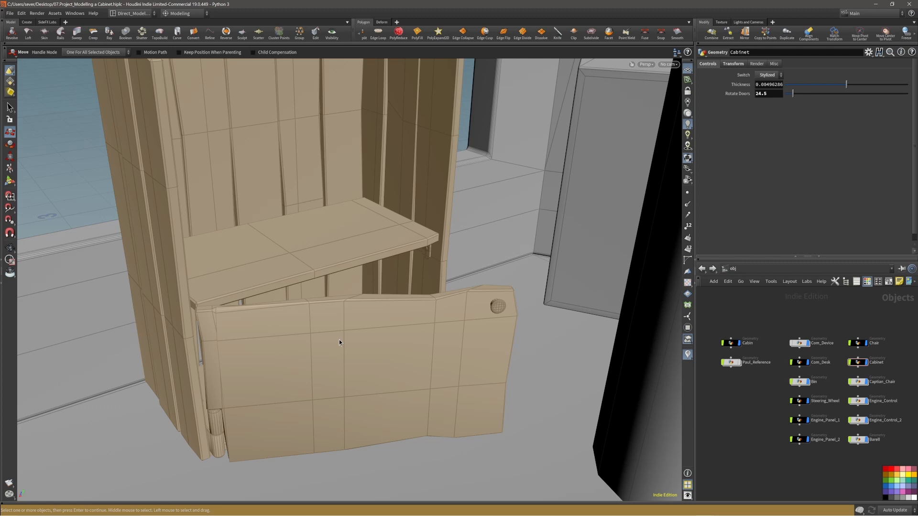
{"action": "middle_click_drag", "start_coordinate": [340, 348], "coordinate": [335, 353], "text": "alt"}
{"action": "right_click_drag", "start_coordinate": [335, 354], "coordinate": [297, 381], "text": "alt"}
{"action": "left_click_drag", "start_coordinate": [297, 381], "coordinate": [320, 375], "text": "alt"}
{"action": "middle_click_drag", "start_coordinate": [320, 375], "coordinate": [319, 366], "text": "alt"}
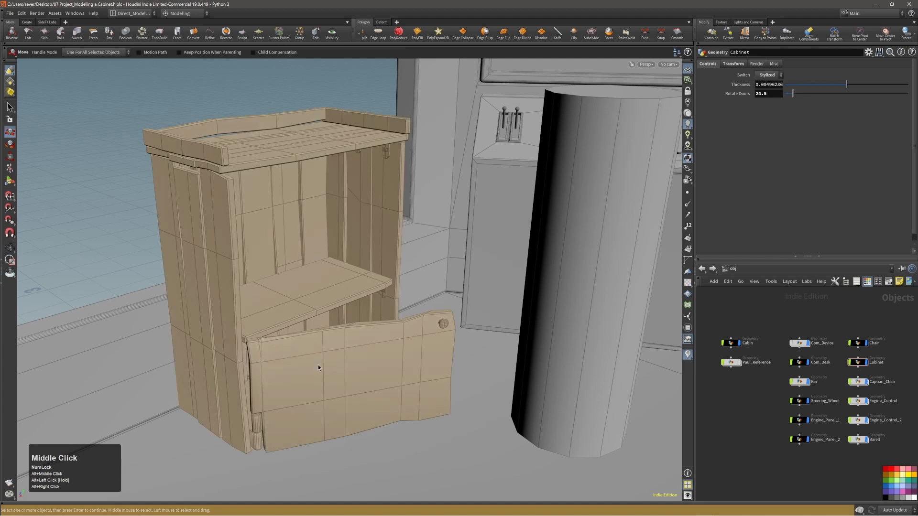
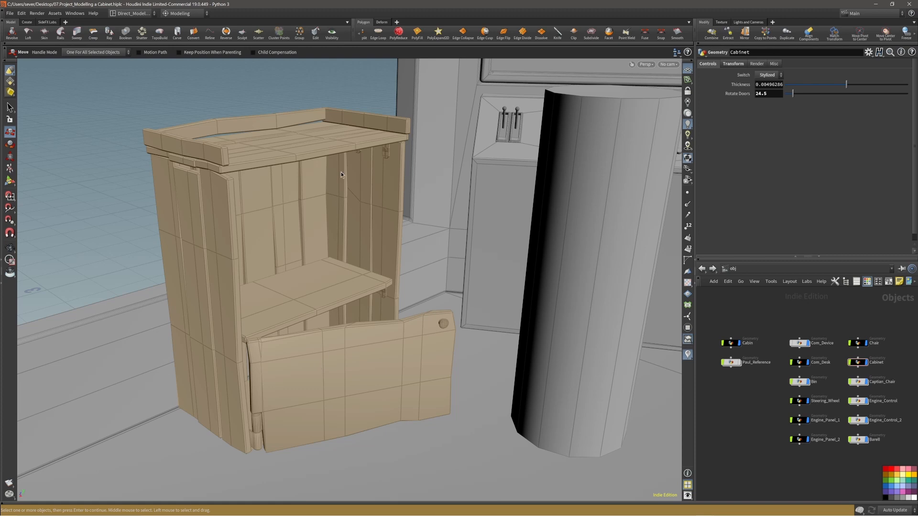
Step: Clear the Cabinet selection and save the scene file
{"action": "right_click_drag", "start_coordinate": [369, 288], "coordinate": [345, 275], "text": "alt"}
{"action": "middle_click_drag", "start_coordinate": [345, 274], "coordinate": [354, 262], "text": "alt"}
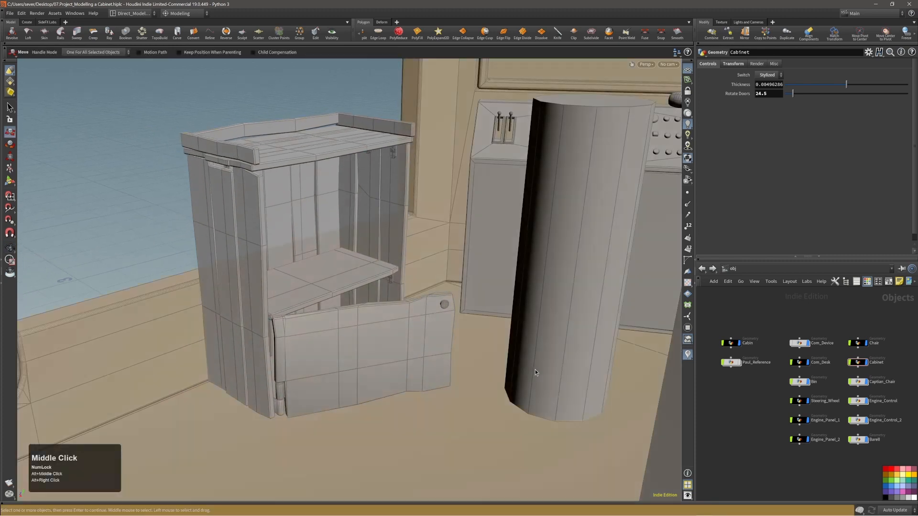
{"action": "left_click", "coordinate": [774, 475]}
{"action": "key", "text": "ctrl+s"}
{"action": "left_click", "coordinate": [754, 438]}
{"action": "key", "text": "c"}
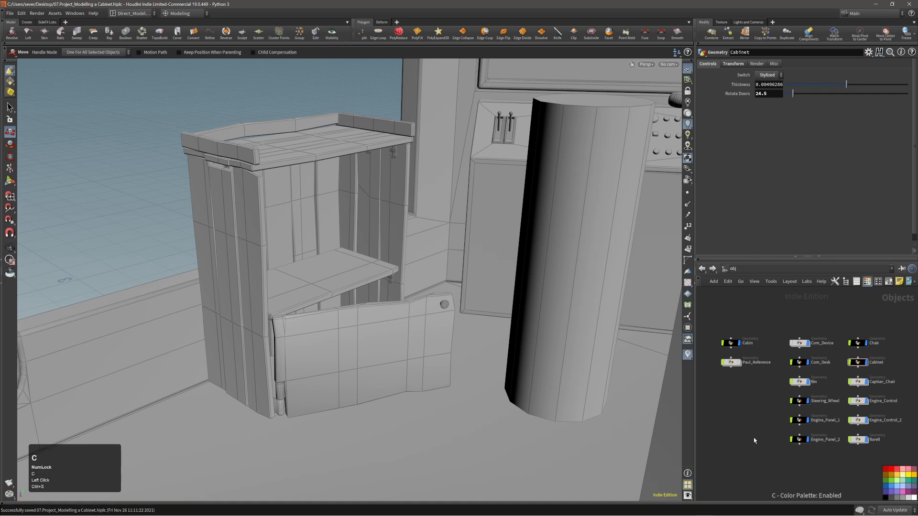
Step: Switch to the LOPs stage network and examine the Karma render of the open cabinet
{"action": "left_click", "coordinate": [753, 438]}
{"action": "key", "text": "n"}
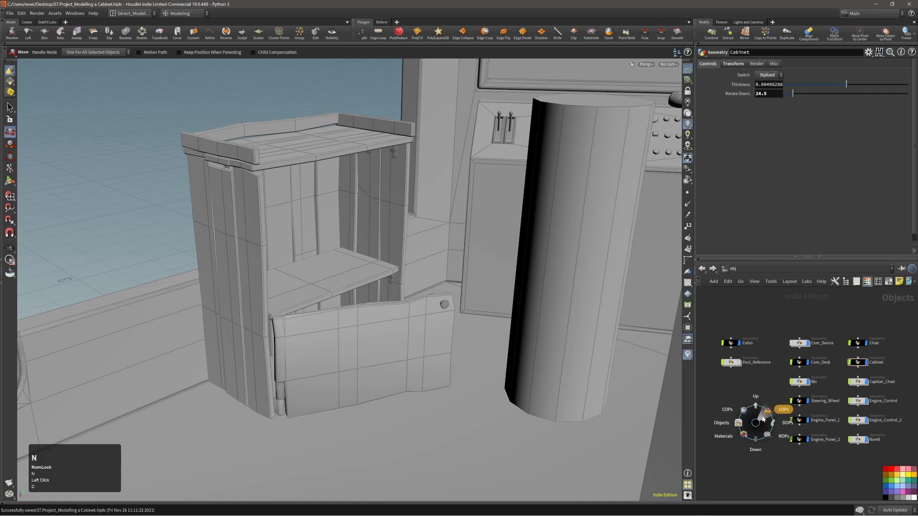
{"action": "left_click", "coordinate": [767, 415]}
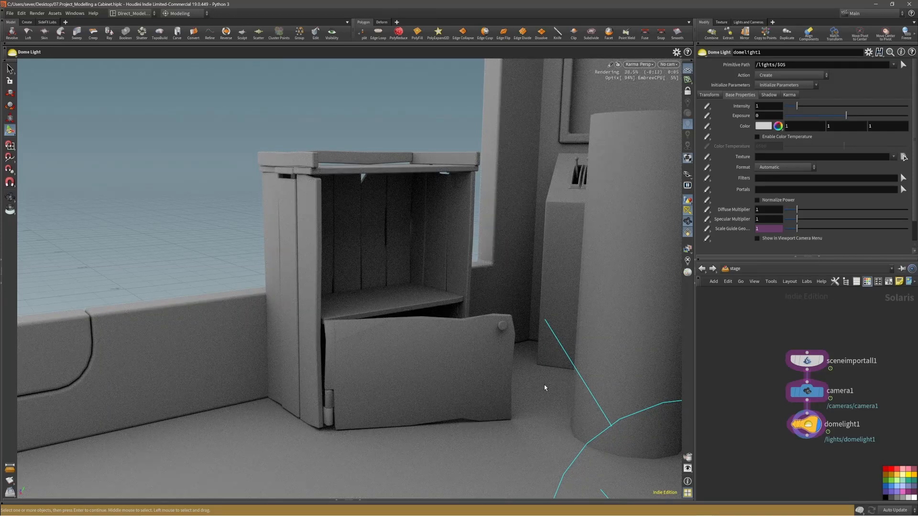
{"action": "left_click", "coordinate": [761, 449]}
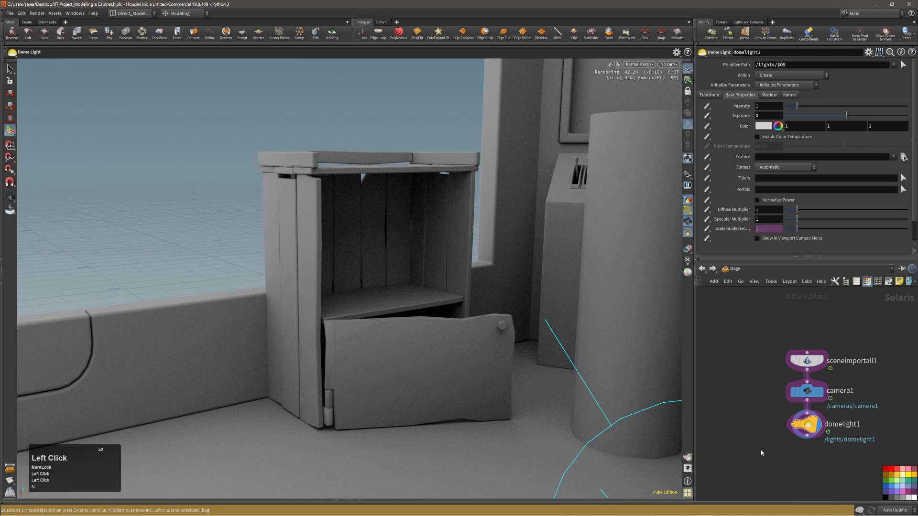
Step: Return to the object level, enter the Cabinet network and insert a Normal node between switch1 and OUTPUT_CABINET
{"action": "left_click", "coordinate": [702, 268]}
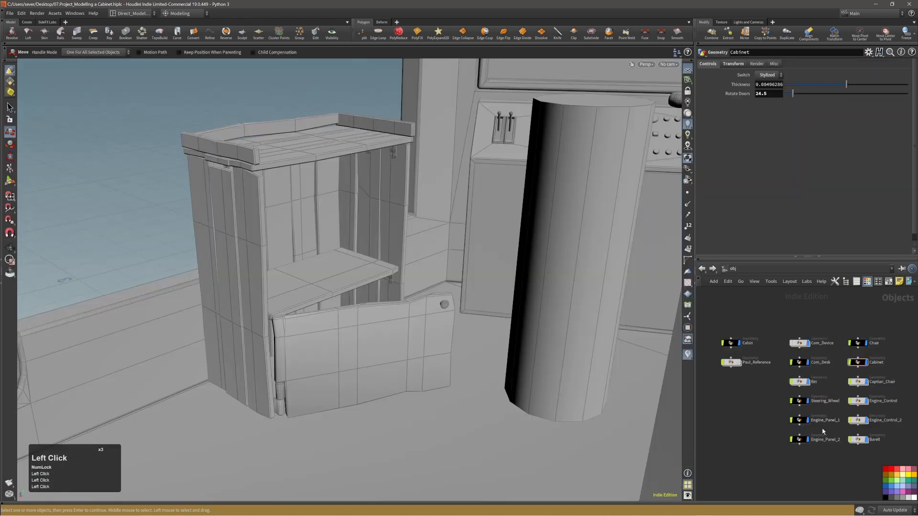
{"action": "double_click", "coordinate": [857, 362]}
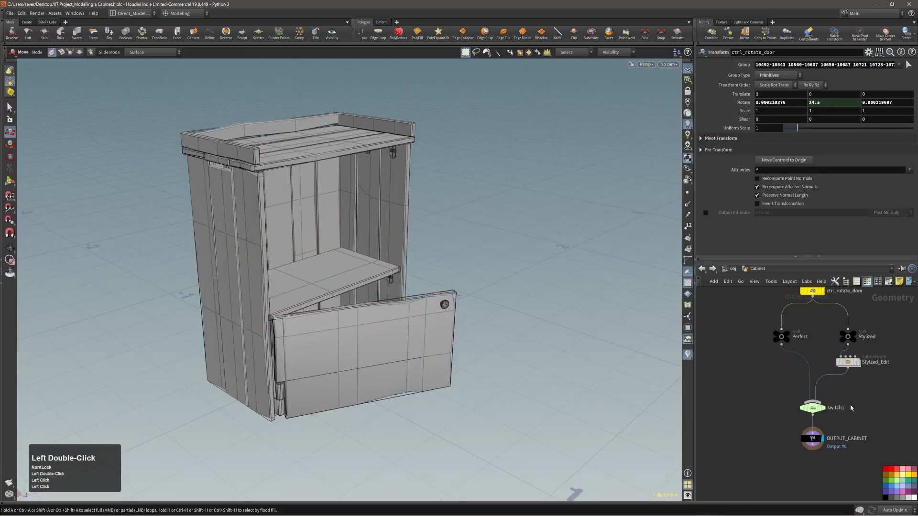
{"action": "key", "text": "Tab"}
{"action": "type", "text": "nr"}
{"action": "key", "text": "Return"}
{"action": "key", "text": "Return"}
{"action": "left_click_drag", "start_coordinate": [838, 467], "coordinate": [815, 432]}
{"action": "left_click", "coordinate": [816, 431]}
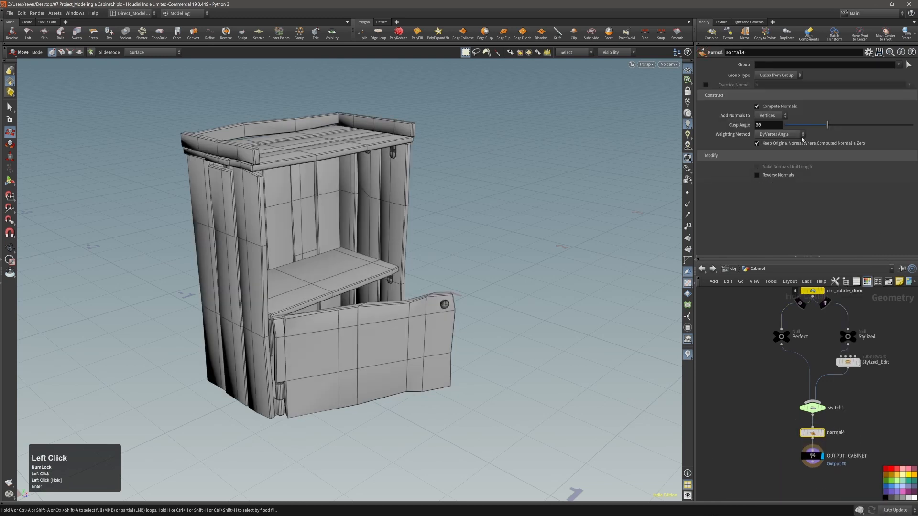
Step: Set the new Normal node's weighting method to By Face Area and its cusp angle to 22.5
{"action": "left_click", "coordinate": [784, 134]}
{"action": "left_click", "coordinate": [771, 160]}
{"action": "left_click_drag", "start_coordinate": [828, 125], "coordinate": [803, 132]}
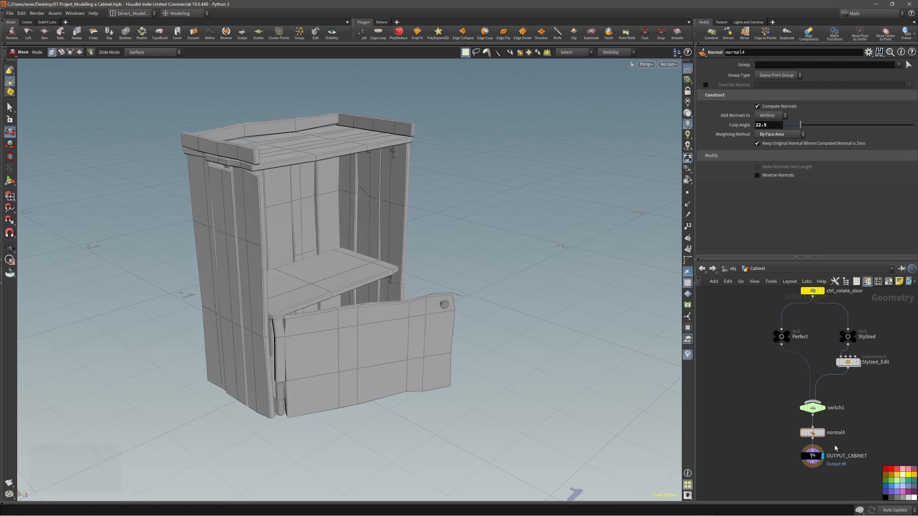
{"action": "mouse_move", "coordinate": [813, 436]}
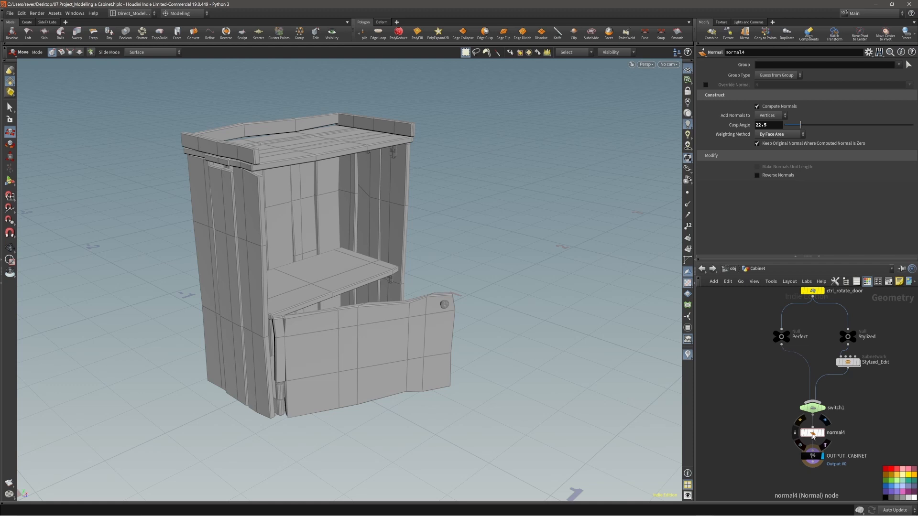
{"action": "middle_click_drag", "start_coordinate": [867, 436], "coordinate": [868, 418]}
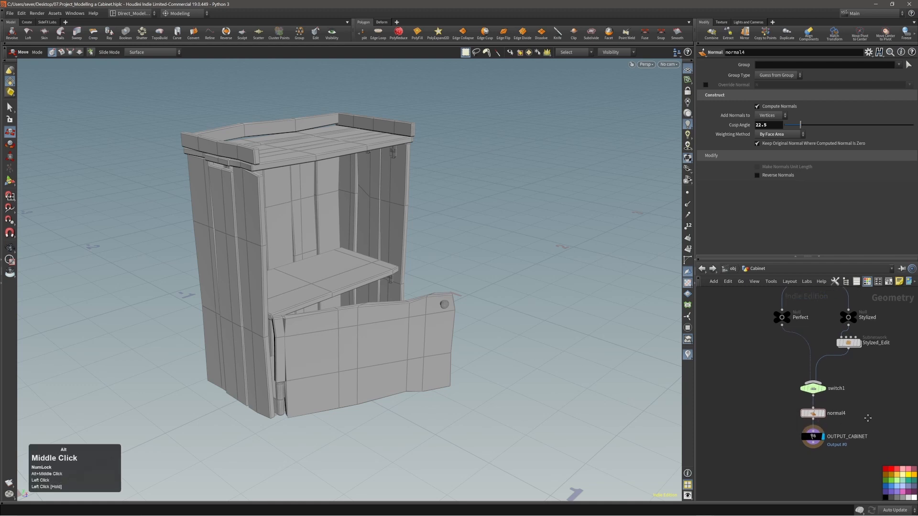
Step: Go back to the LOPs stage and examine the rendered cabinet's shading from several angles
{"action": "key", "text": "n"}
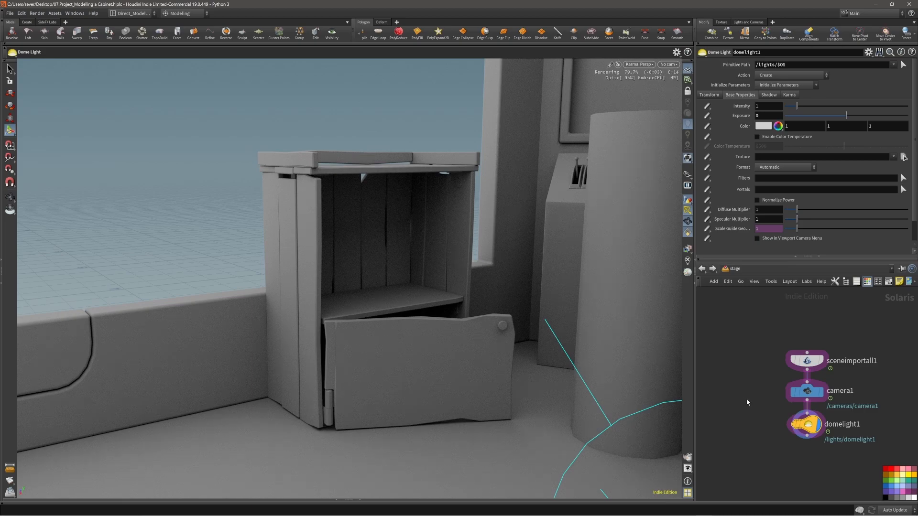
{"action": "left_click_drag", "start_coordinate": [393, 283], "coordinate": [372, 283], "text": "alt"}
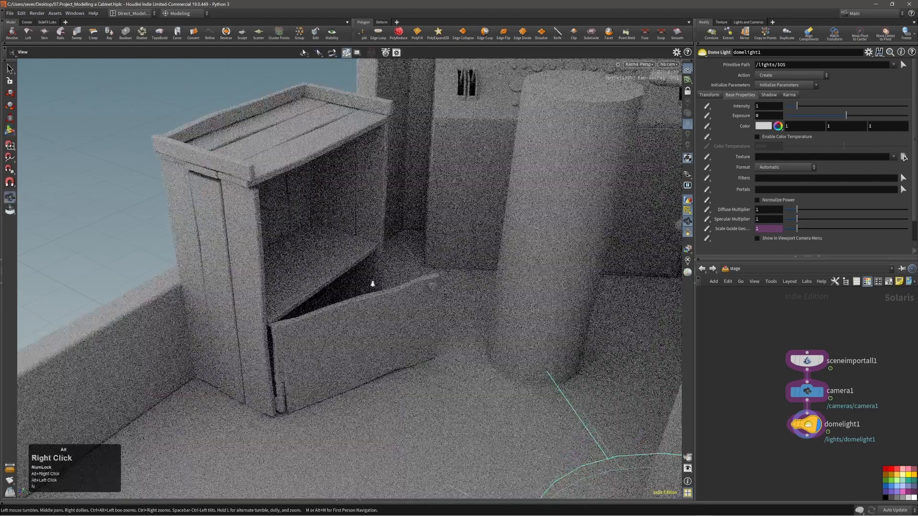
{"action": "right_click_drag", "start_coordinate": [372, 283], "coordinate": [386, 318], "text": "alt"}
{"action": "left_click_drag", "start_coordinate": [386, 318], "coordinate": [376, 274], "text": "alt"}
{"action": "right_click_drag", "start_coordinate": [375, 274], "coordinate": [387, 285], "text": "alt"}
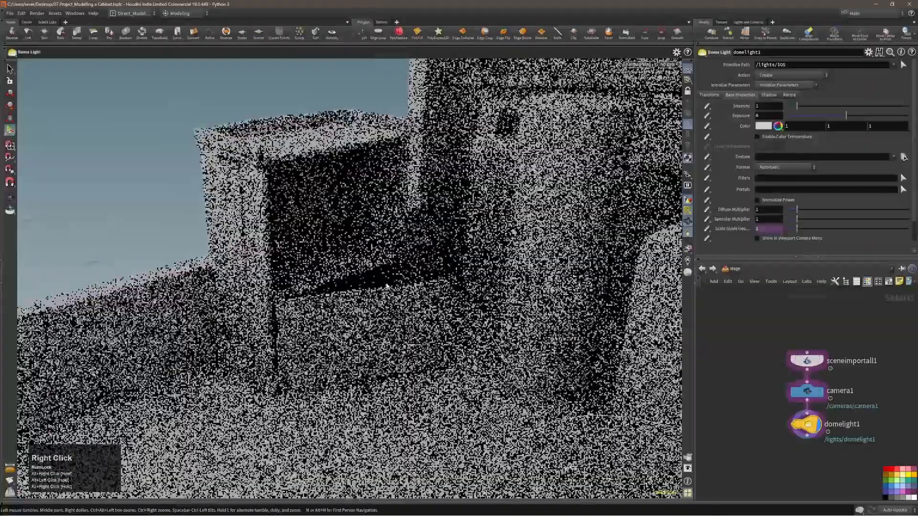